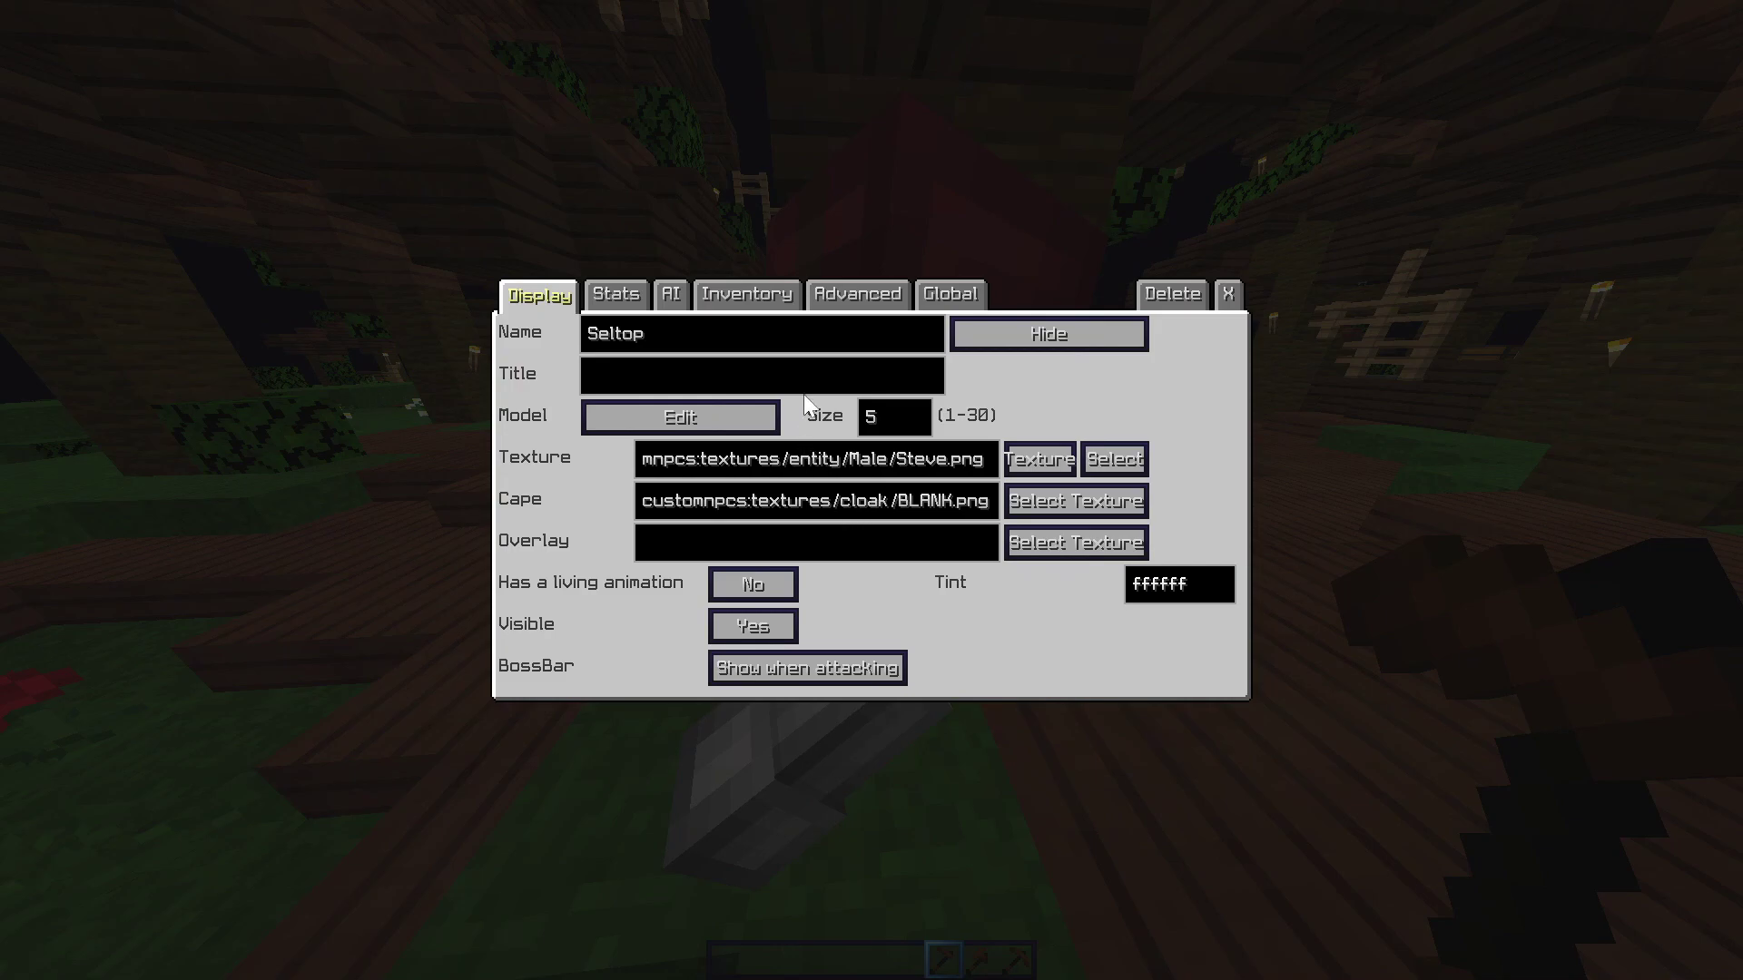
Set the NPC's texture source to a player skin, enter TriplePVP as the texture and close the NPC editor
left_click(1034, 460)
left_click(843, 465)
type("TriplePVP")
key("Escape")
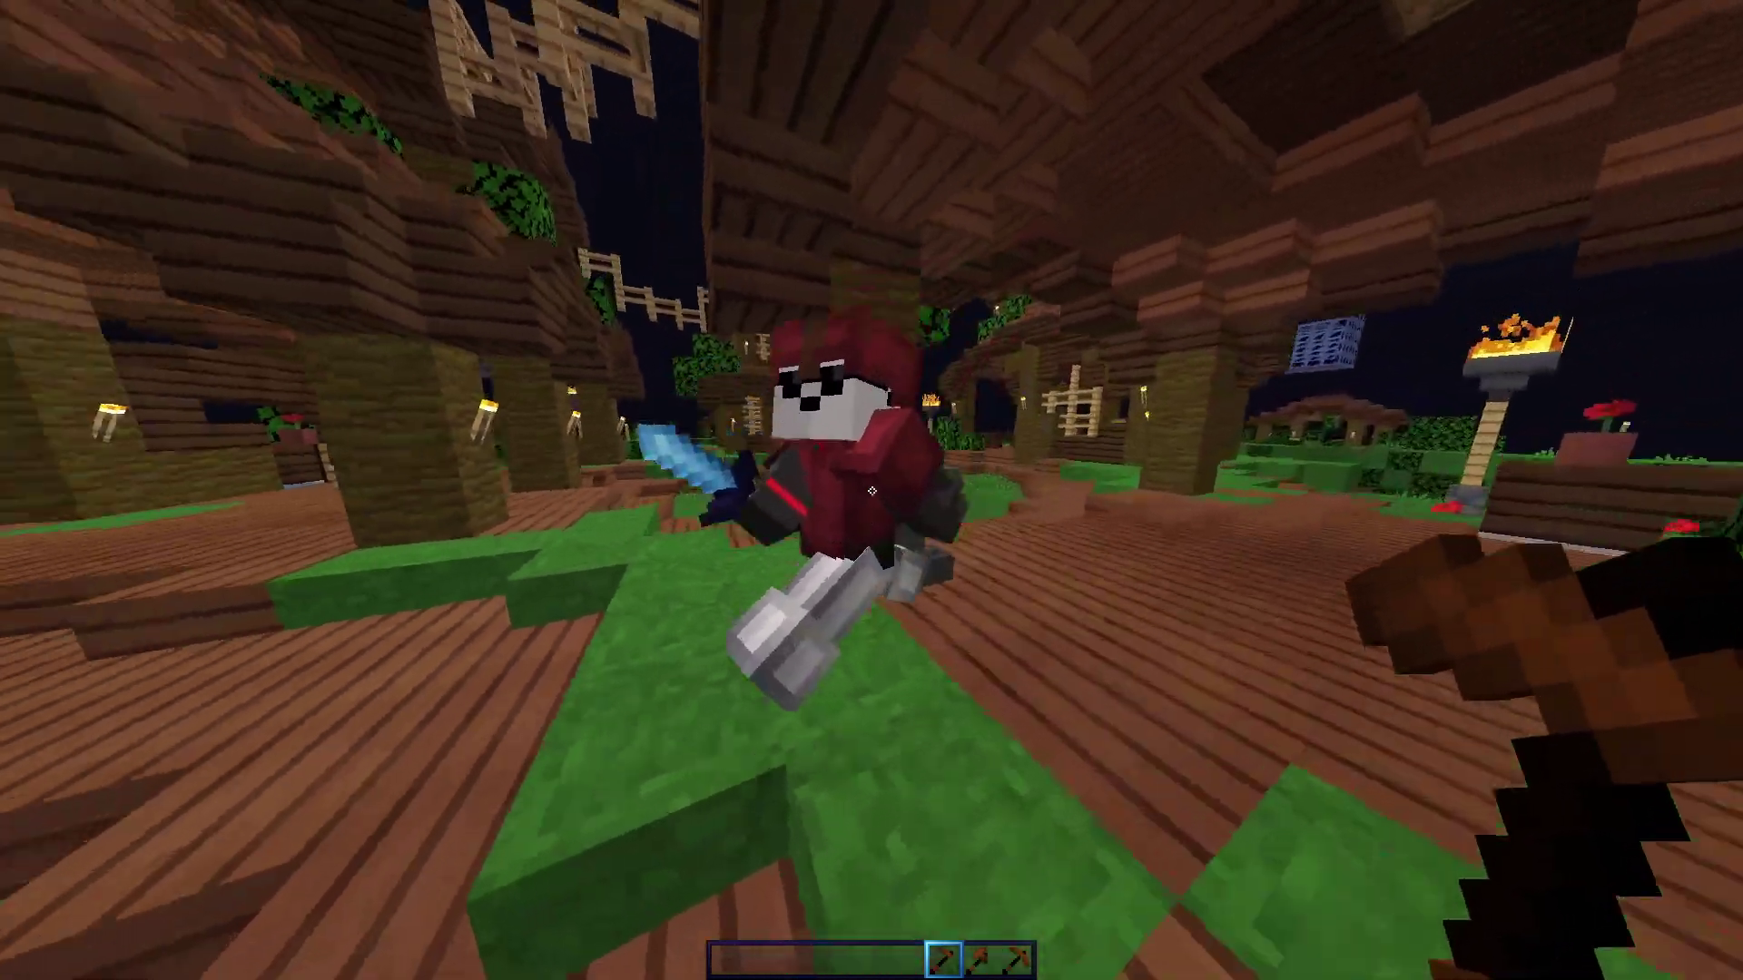
Reopen the NPC's display settings and look through the available cape textures without choosing one
right_click(871, 490)
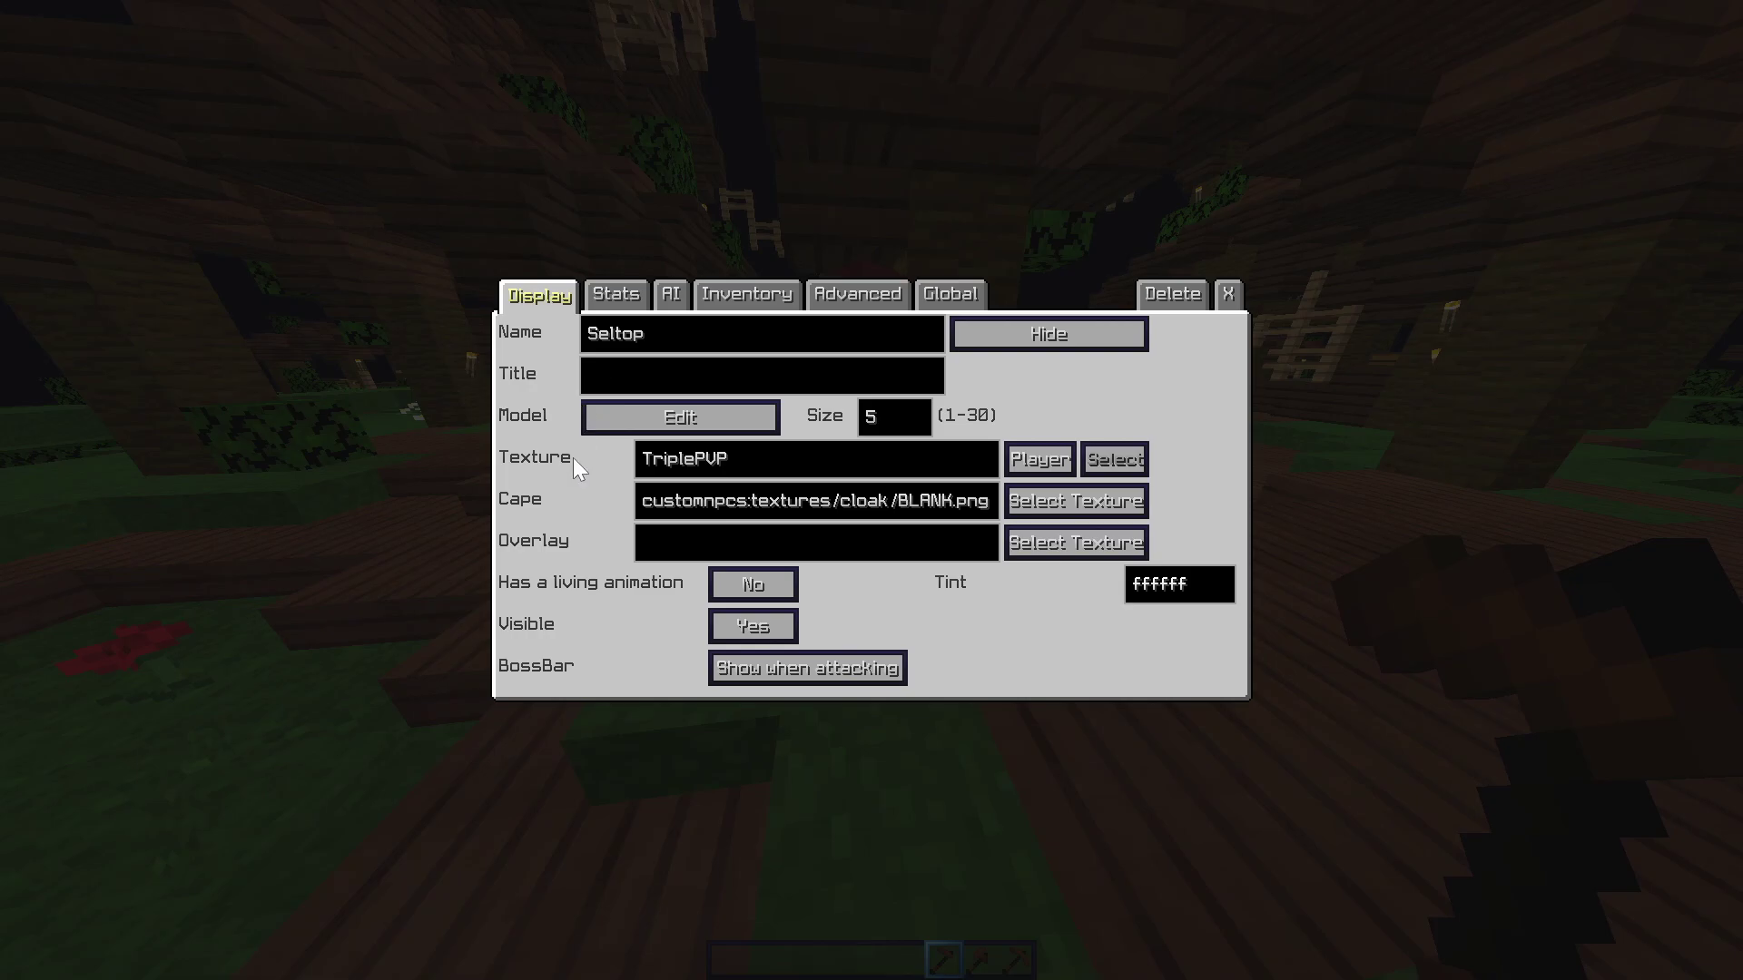
left_click(1075, 508)
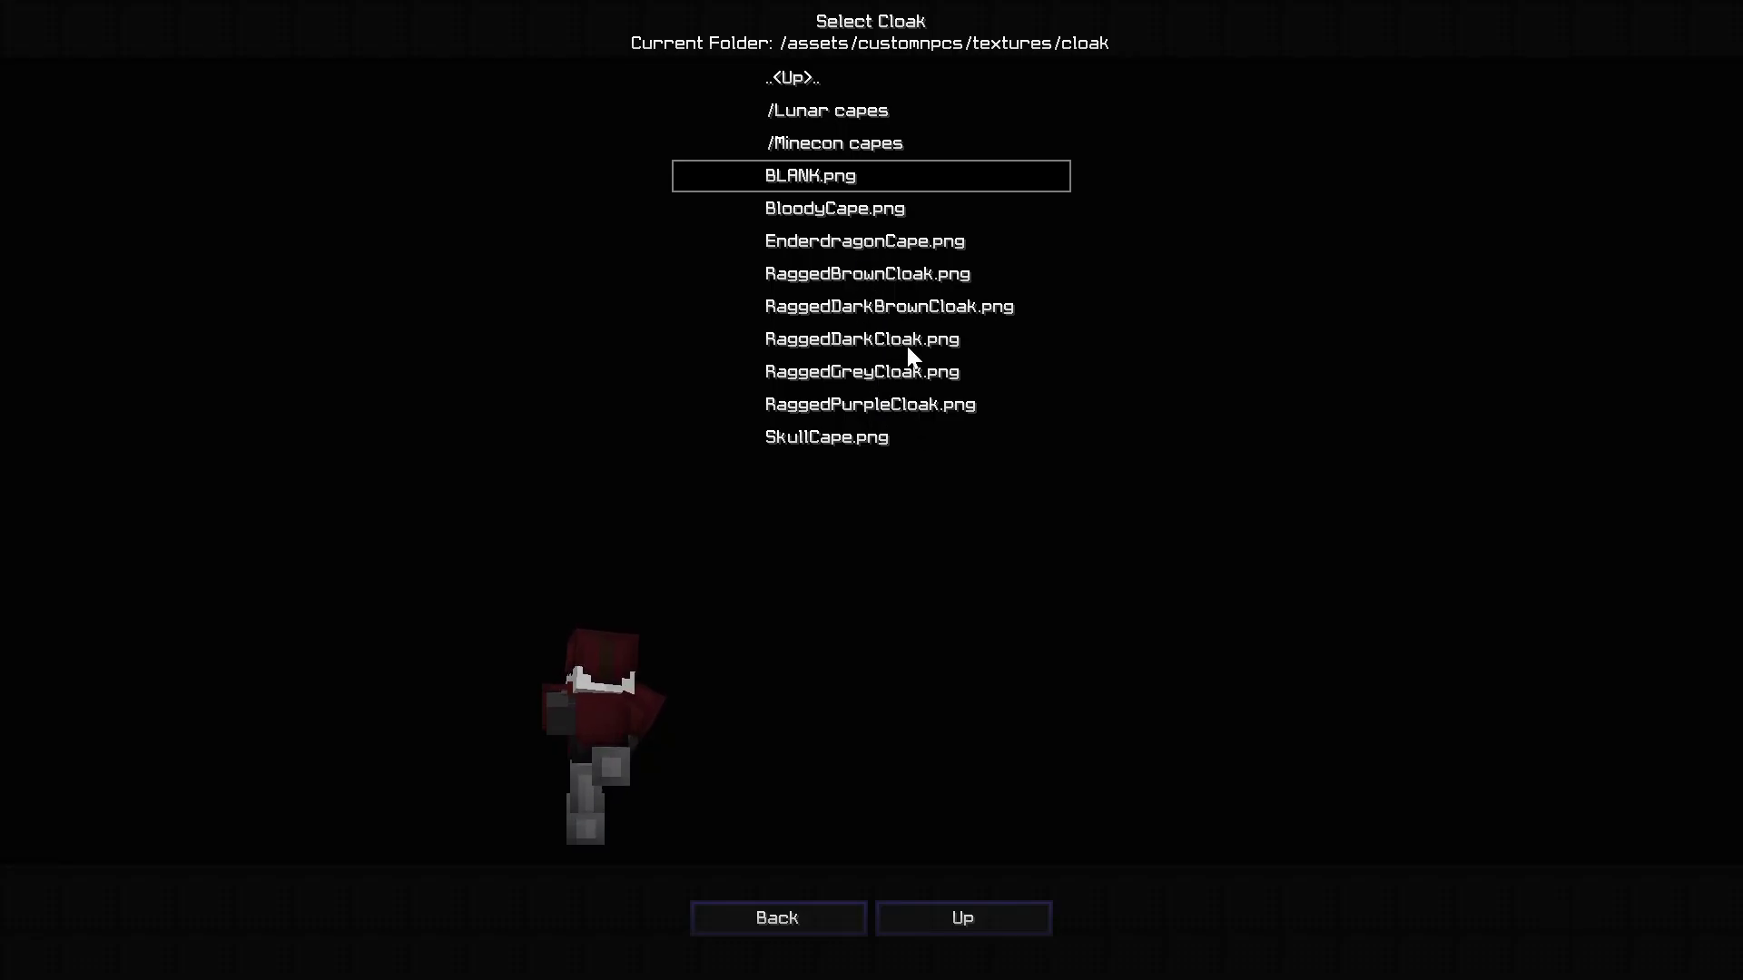
key("Escape")
Lower the game's field of view to 30 in the options
key("Escape")
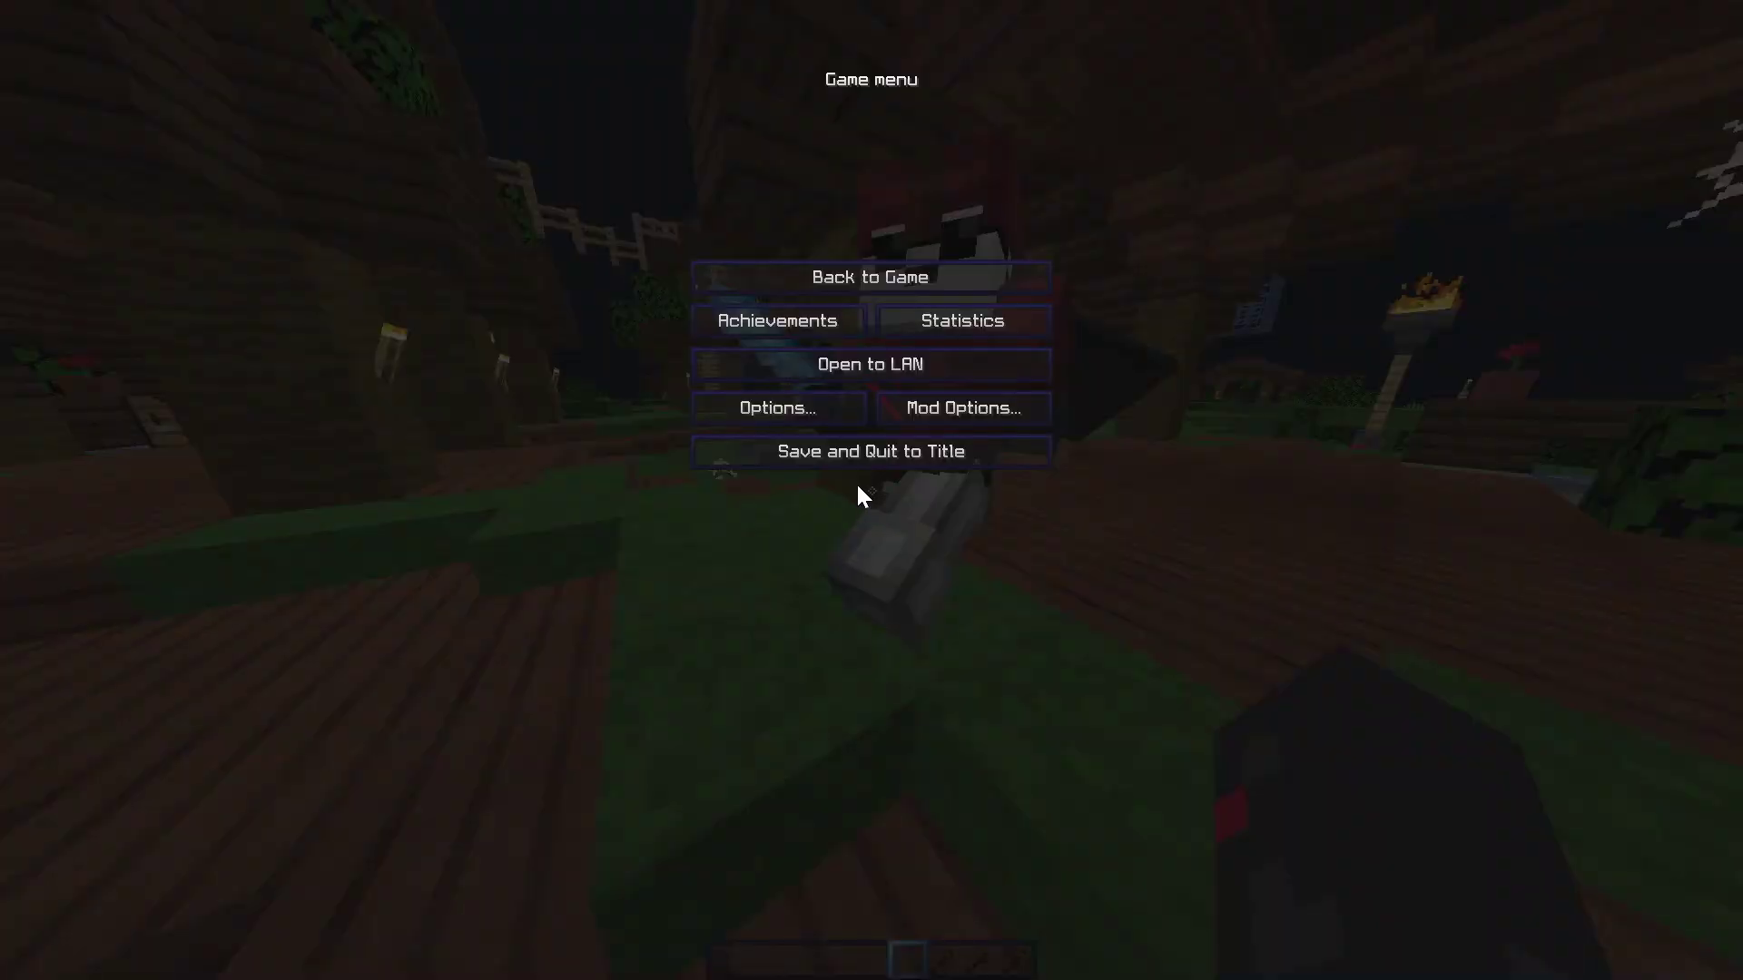
left_click(808, 413)
left_click_drag(723, 171, 592, 172)
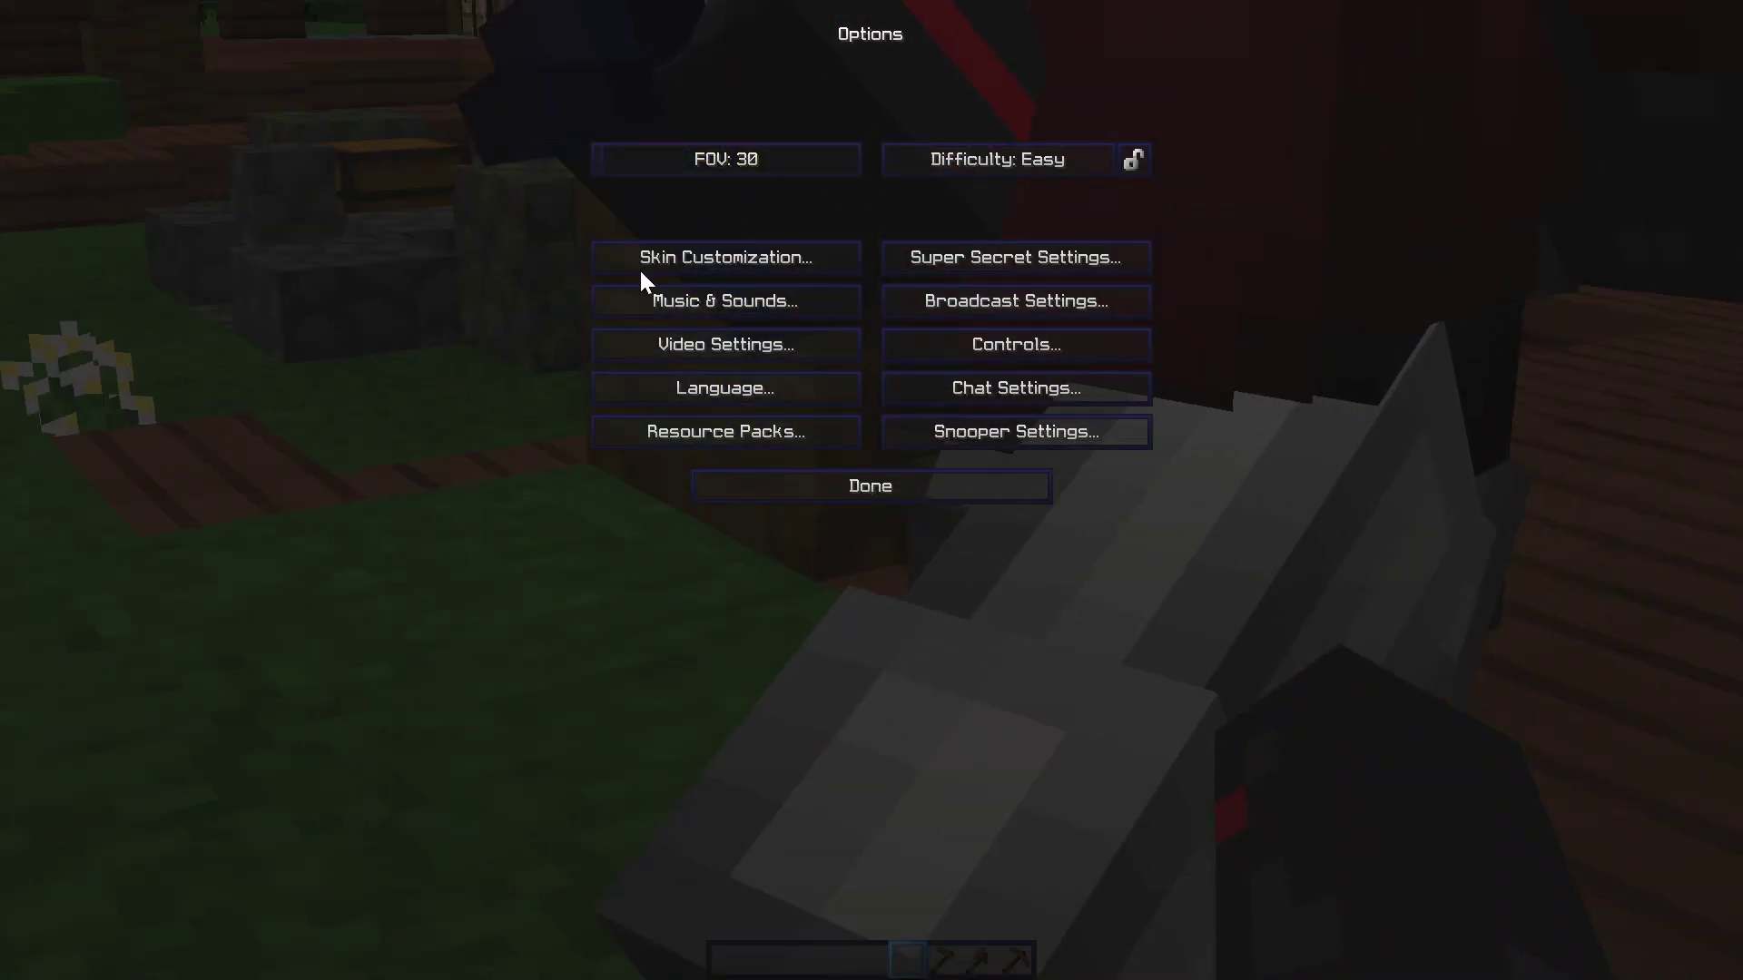
Turn on shaders through the video settings and hide the game interface for a clean view of the scene
left_click(757, 351)
left_click(773, 391)
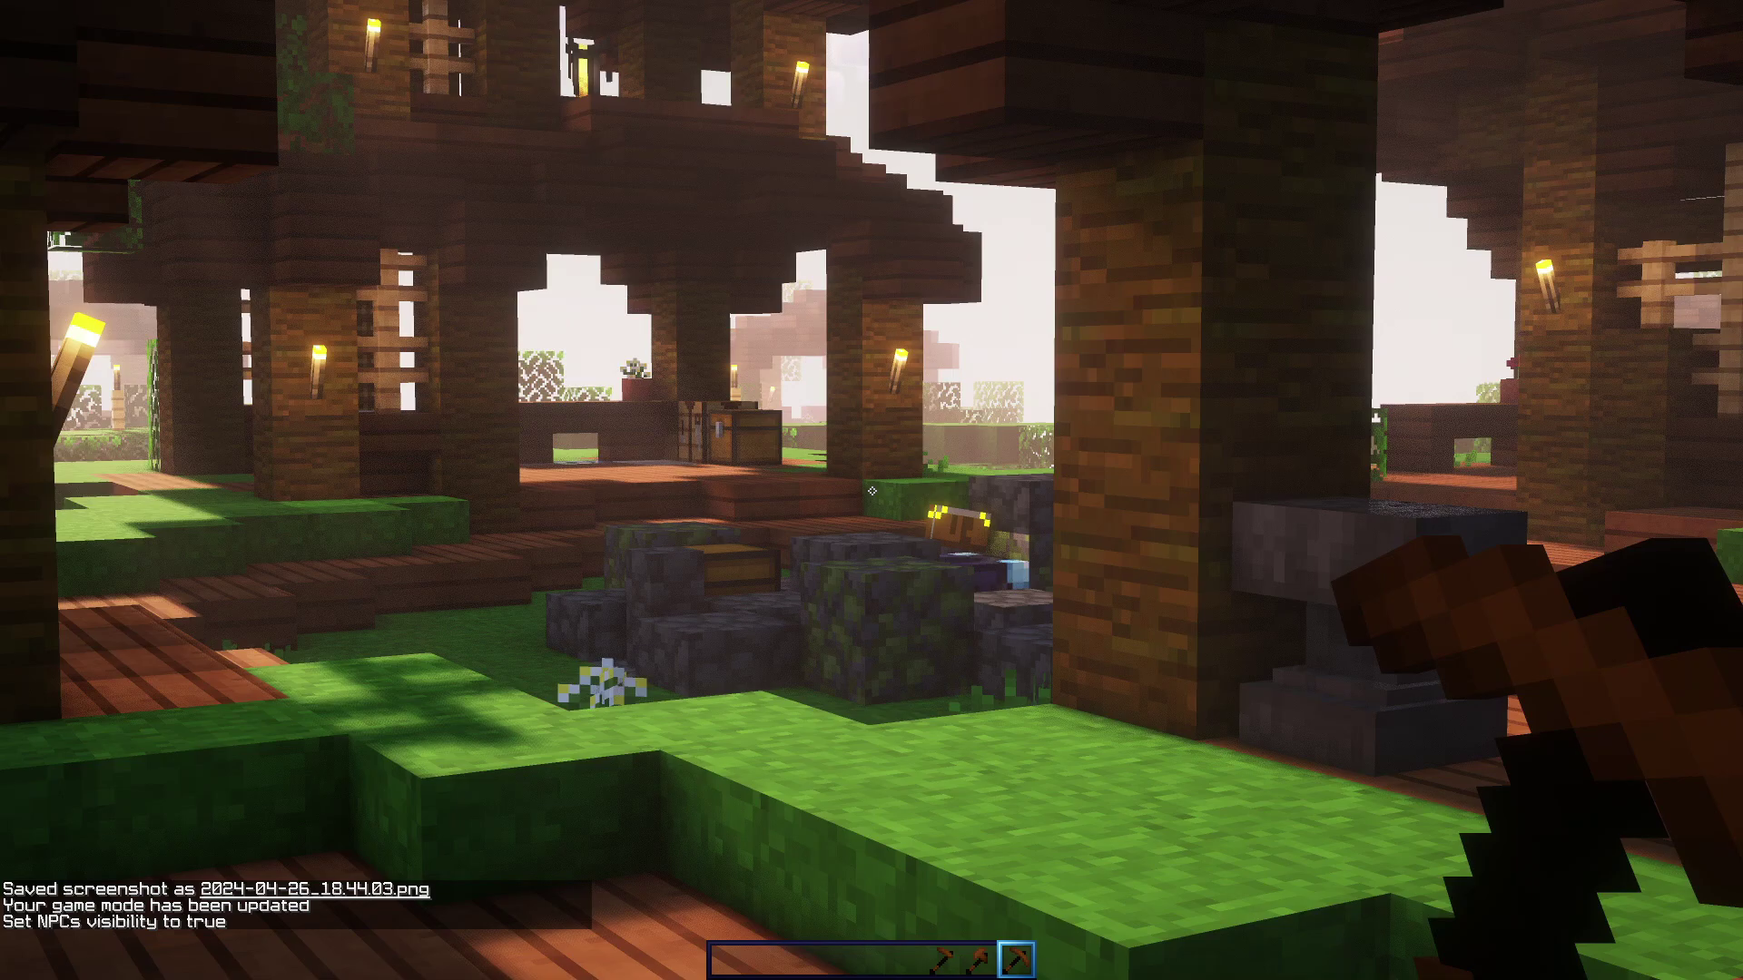
key("F1")
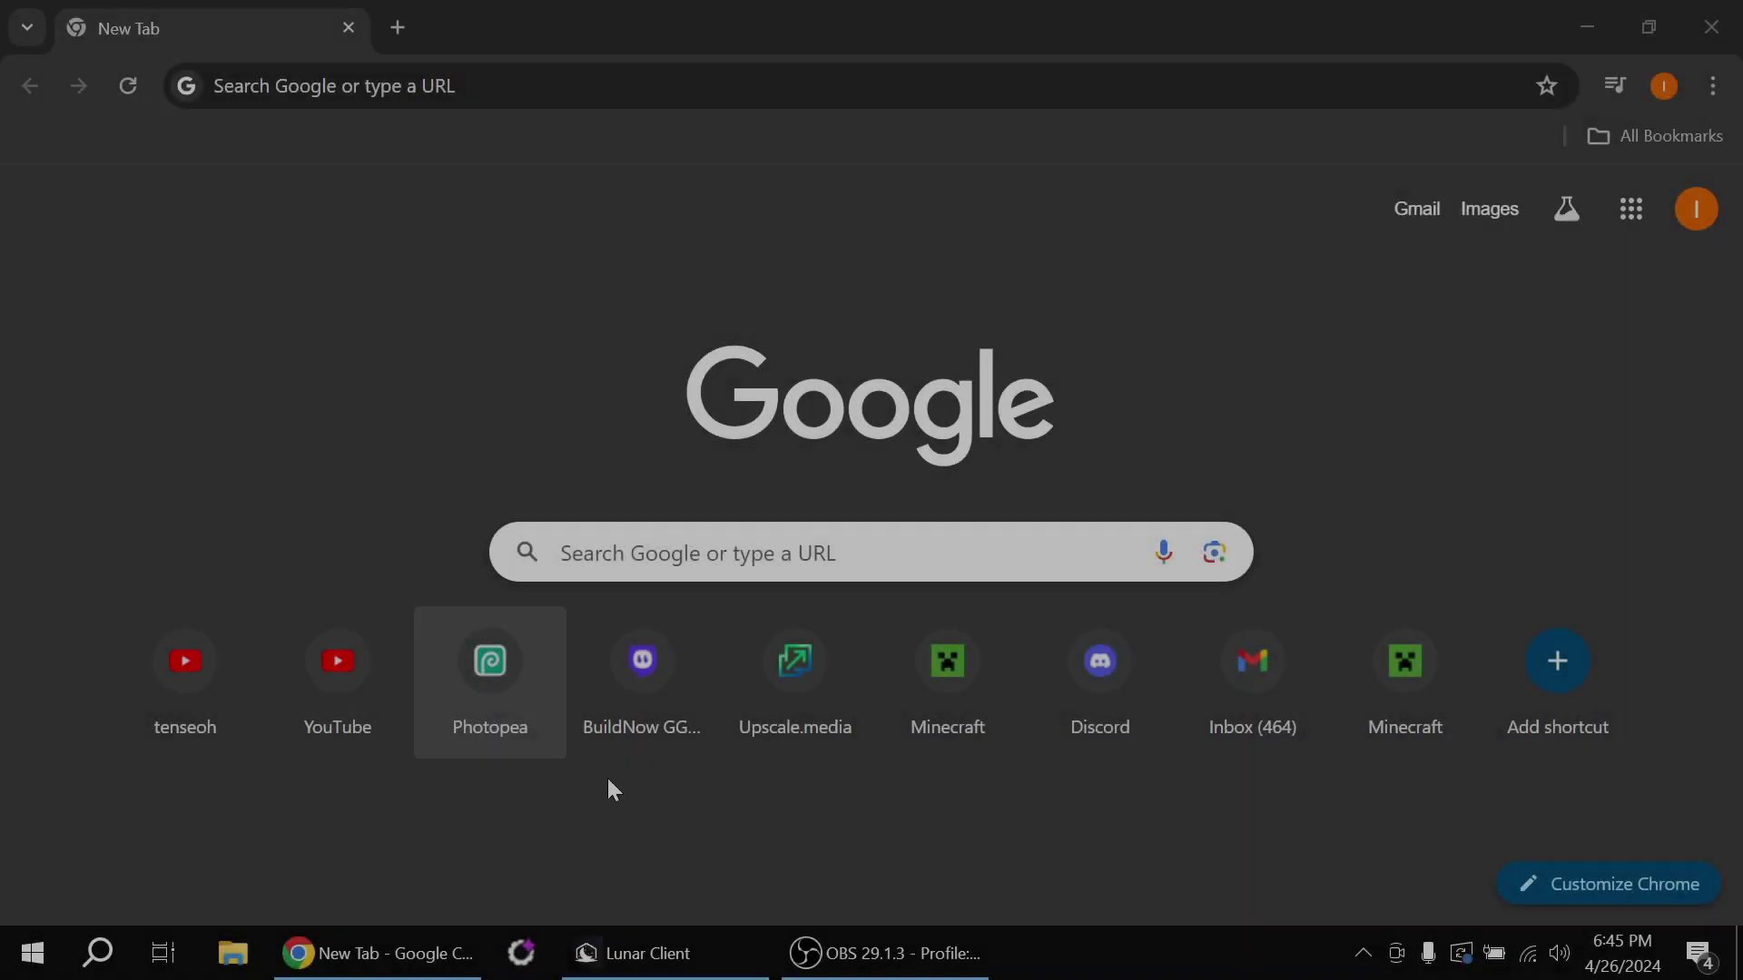
Switch to Photopea in the browser and create a new 1280 x 720 pixel project with a transparent background
key("ctrl+l")
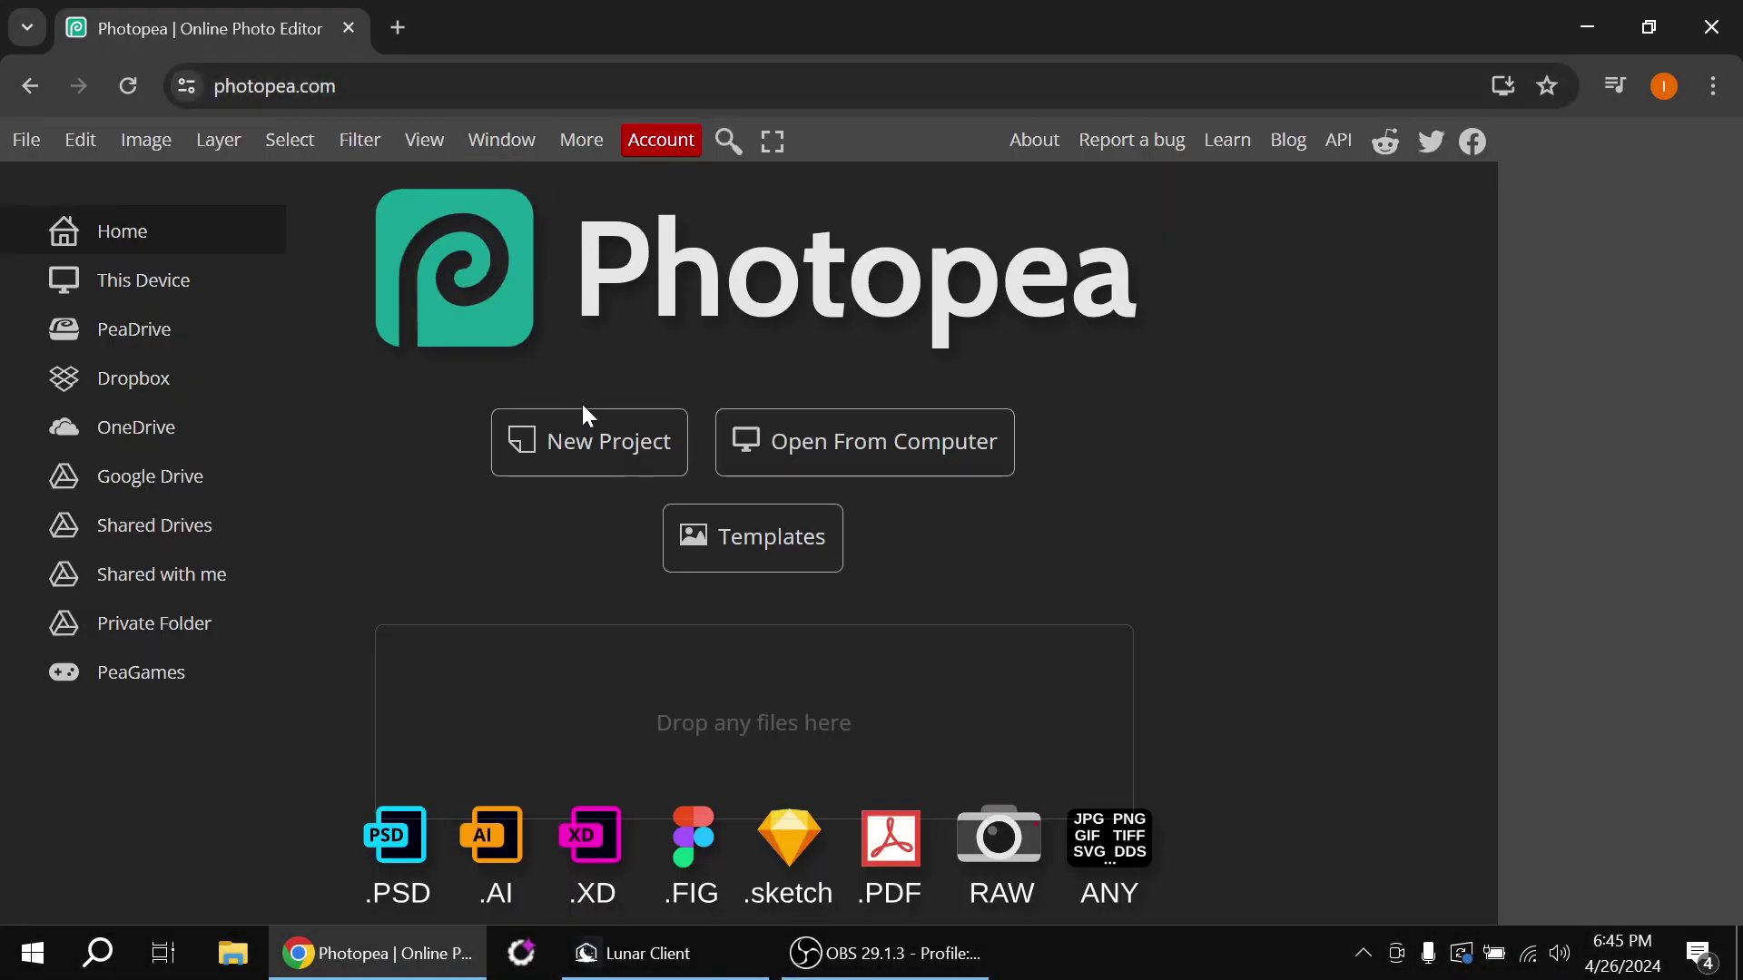
left_click(581, 414)
left_click(292, 434)
left_click(304, 509)
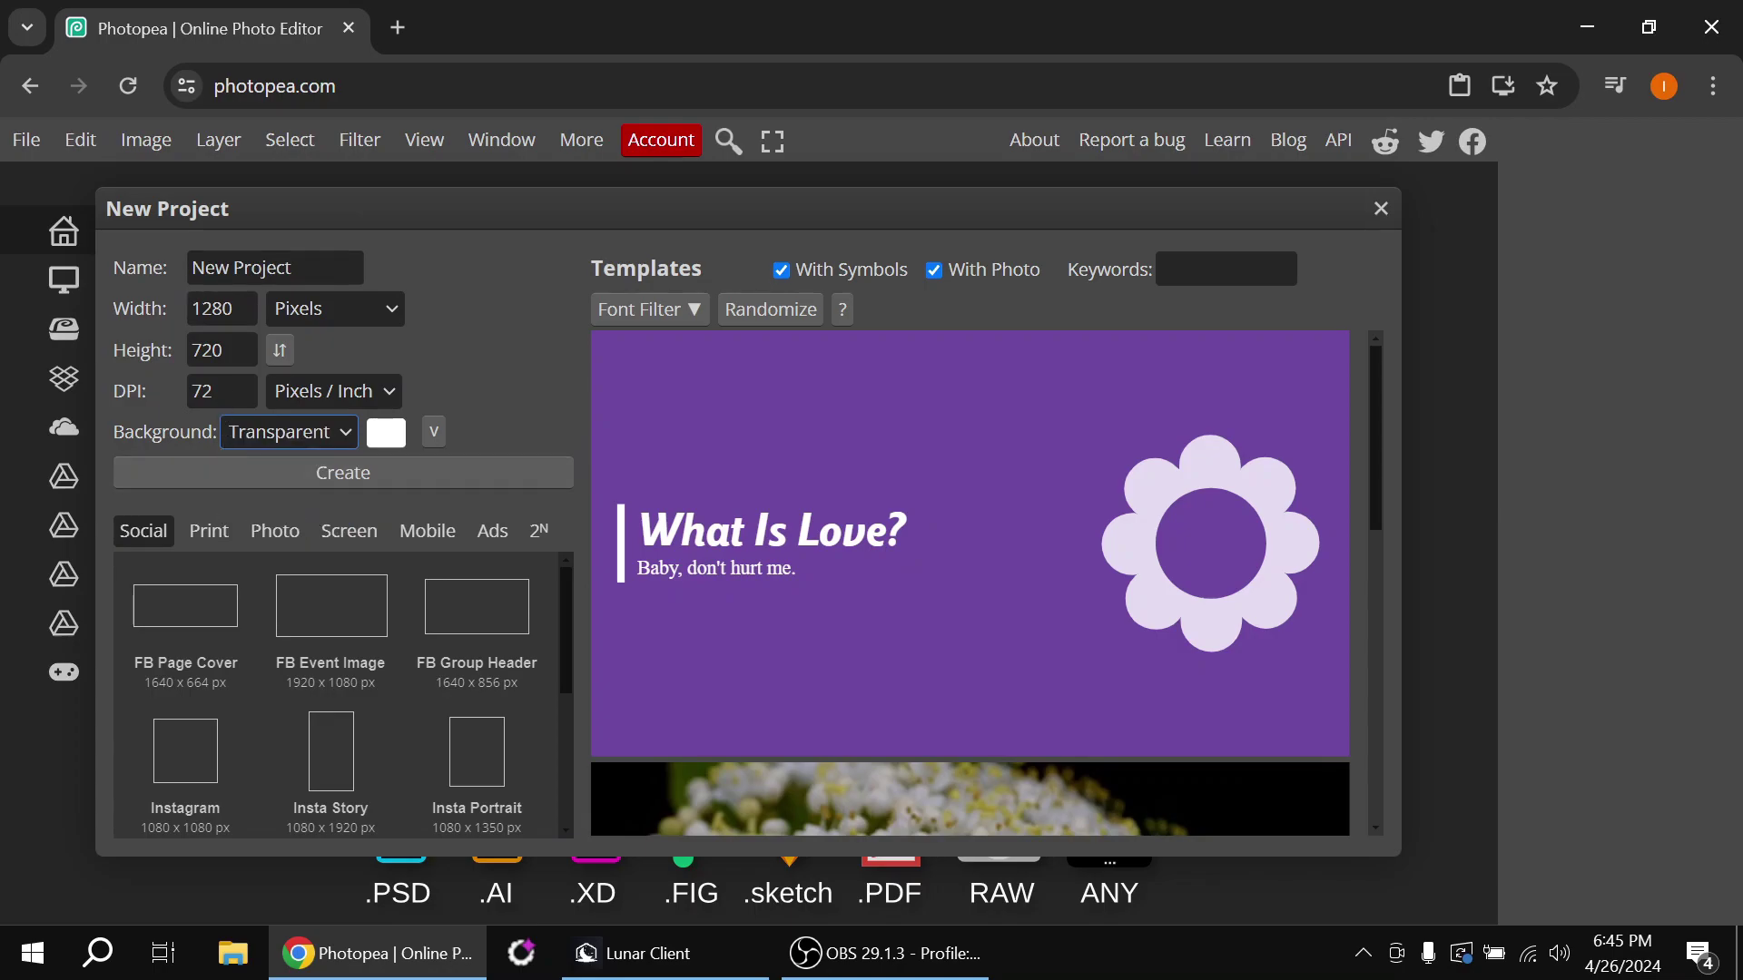
left_click(299, 461)
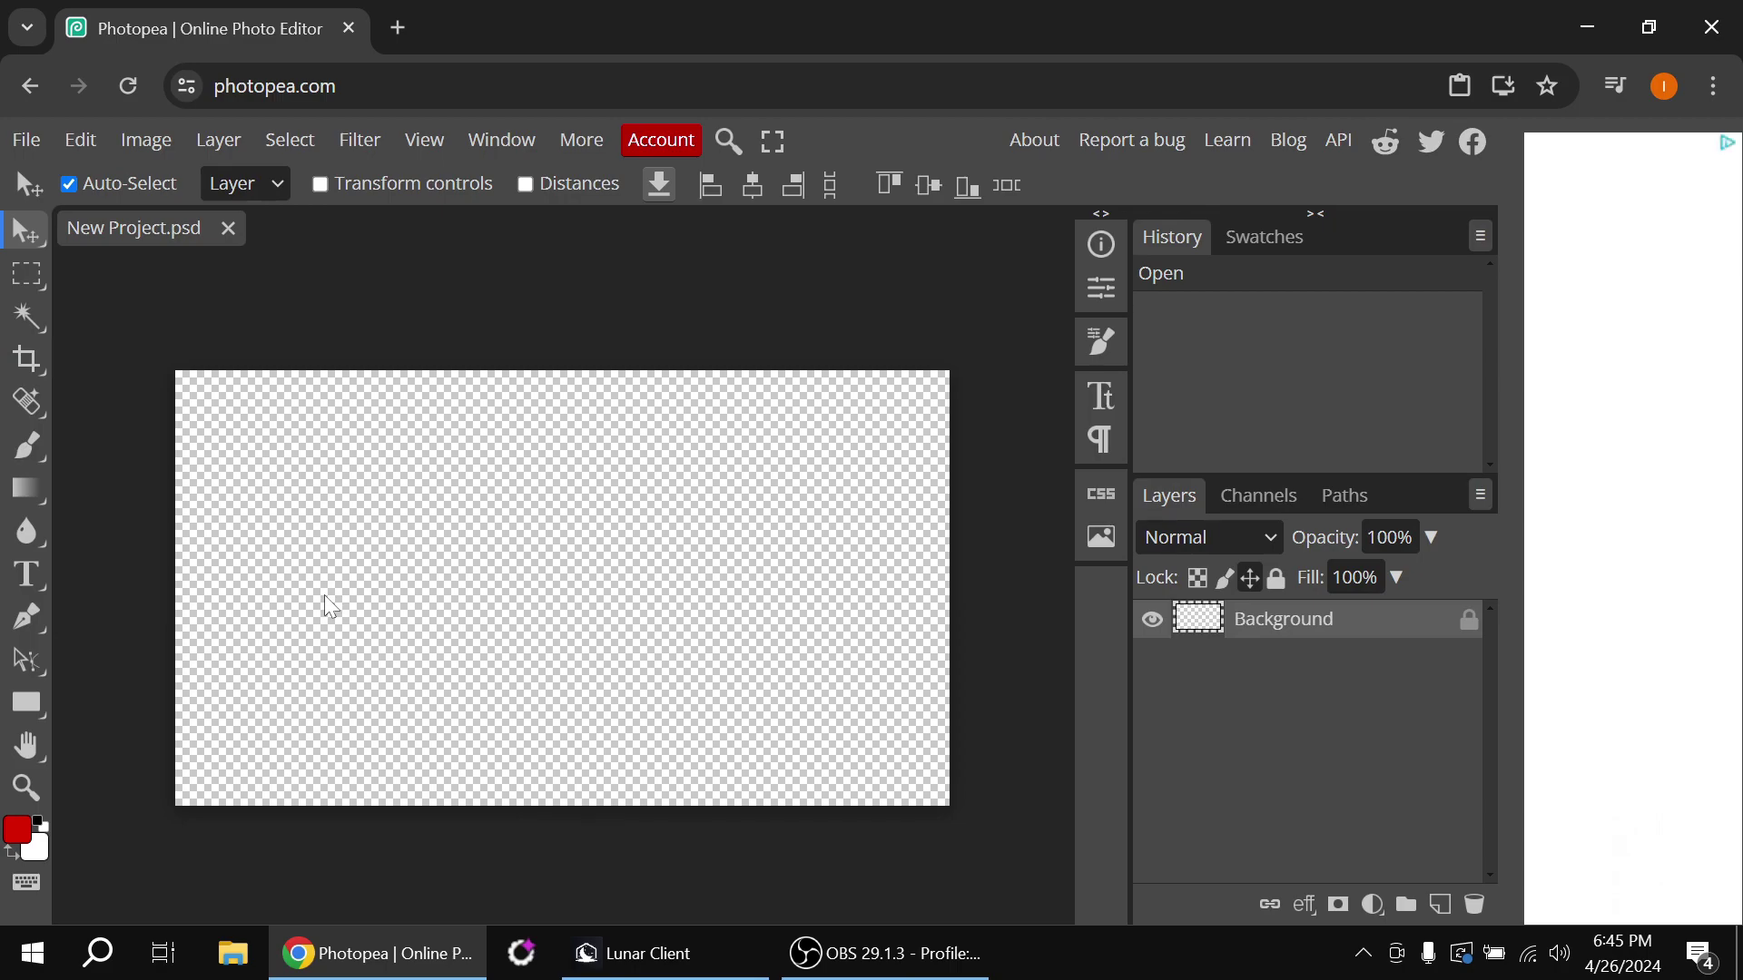
Open the %appdata% folder through the Windows Run dialog
key("super+r")
type("%")
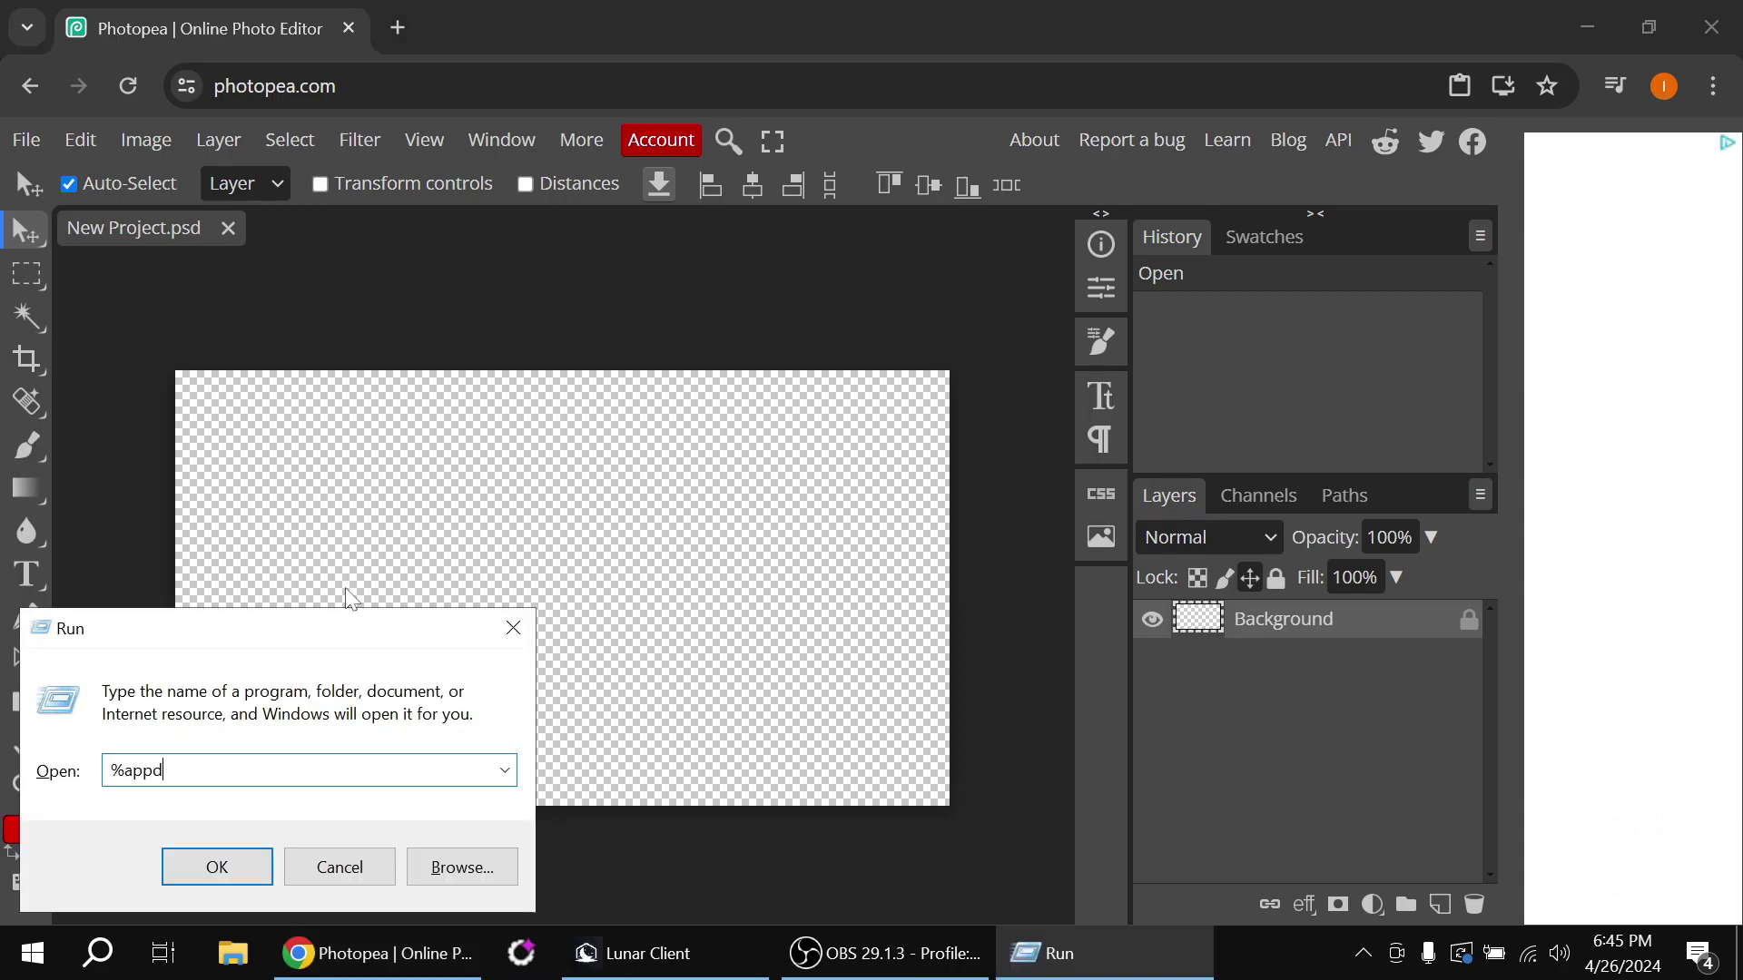
type("appdaa=")
key("BackSpace")
key("BackSpace")
type("ta%")
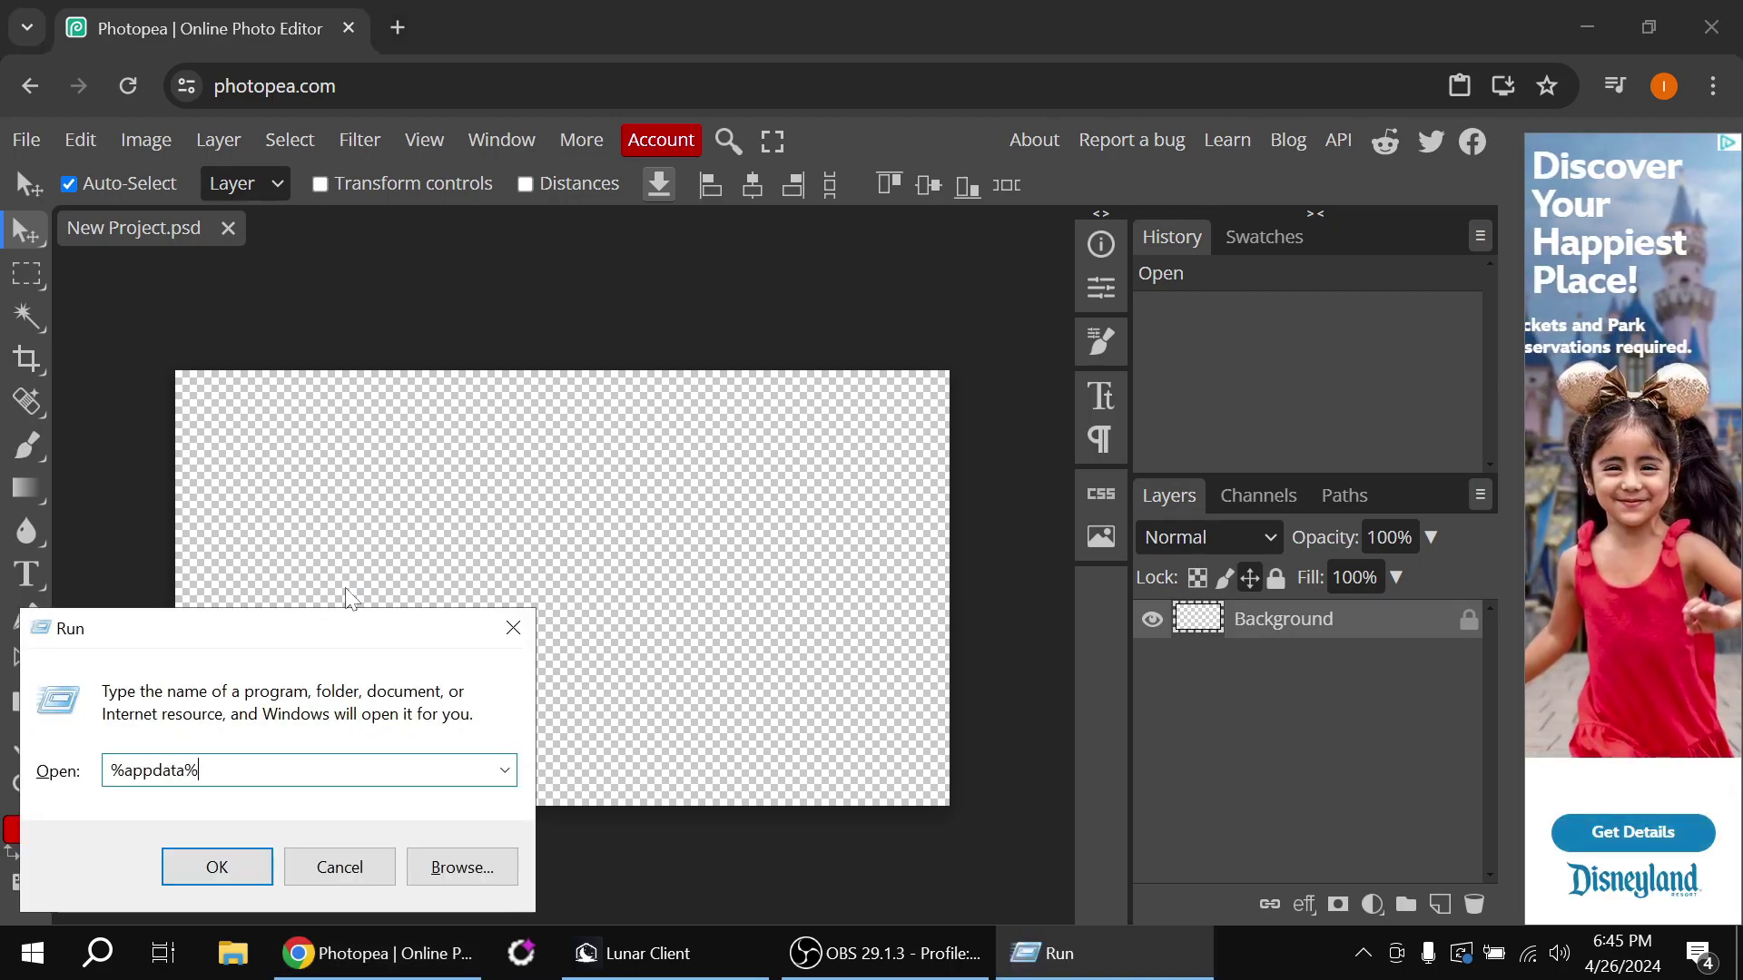
key("Return")
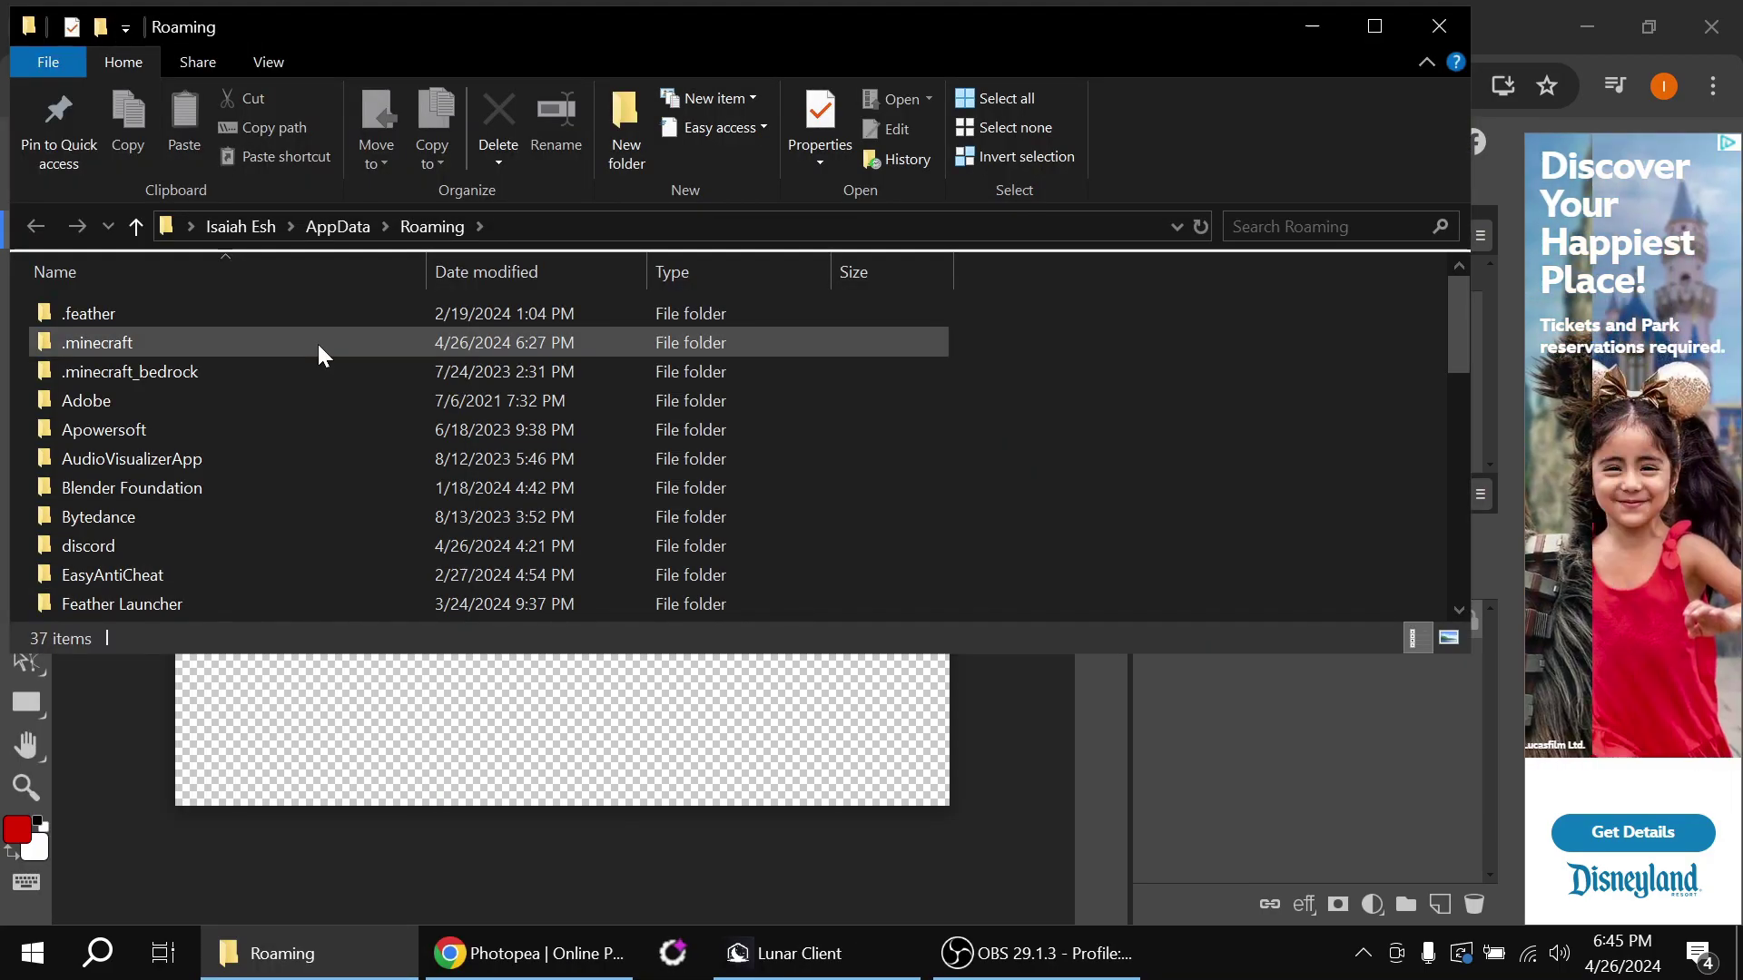
Go into the .minecraft folder and open its screenshots folder
double_click(318, 343)
scroll(318, 363, "down", 9)
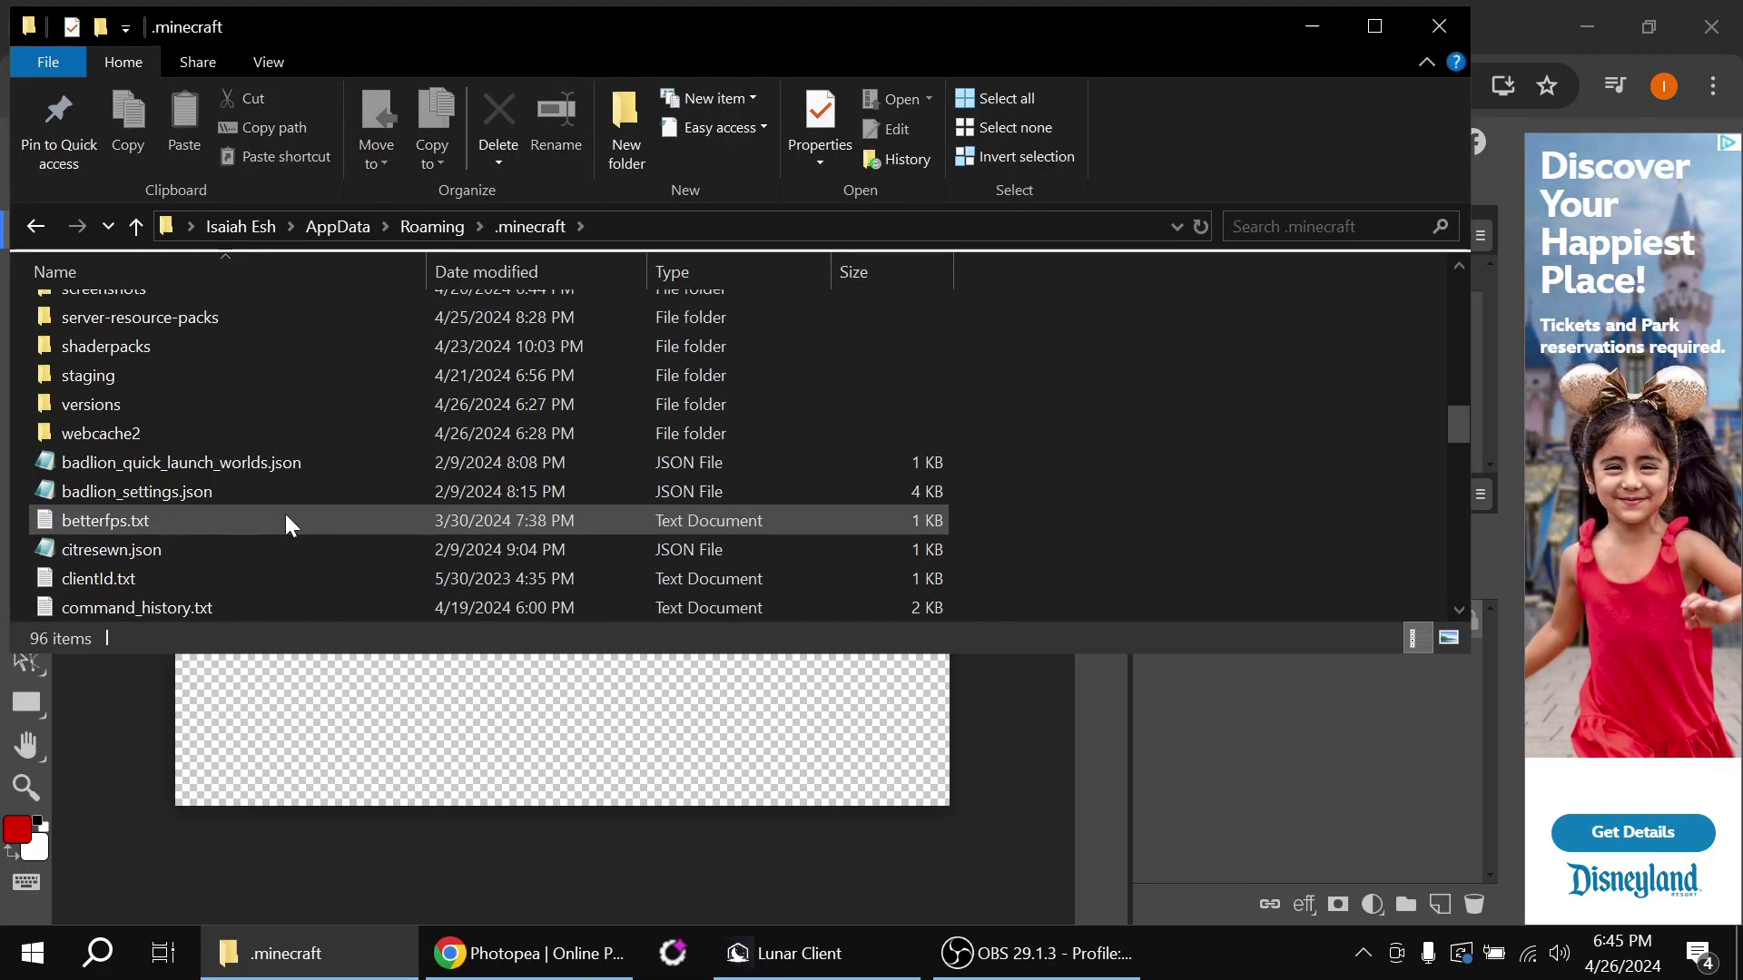
scroll(149, 399, "up", 1)
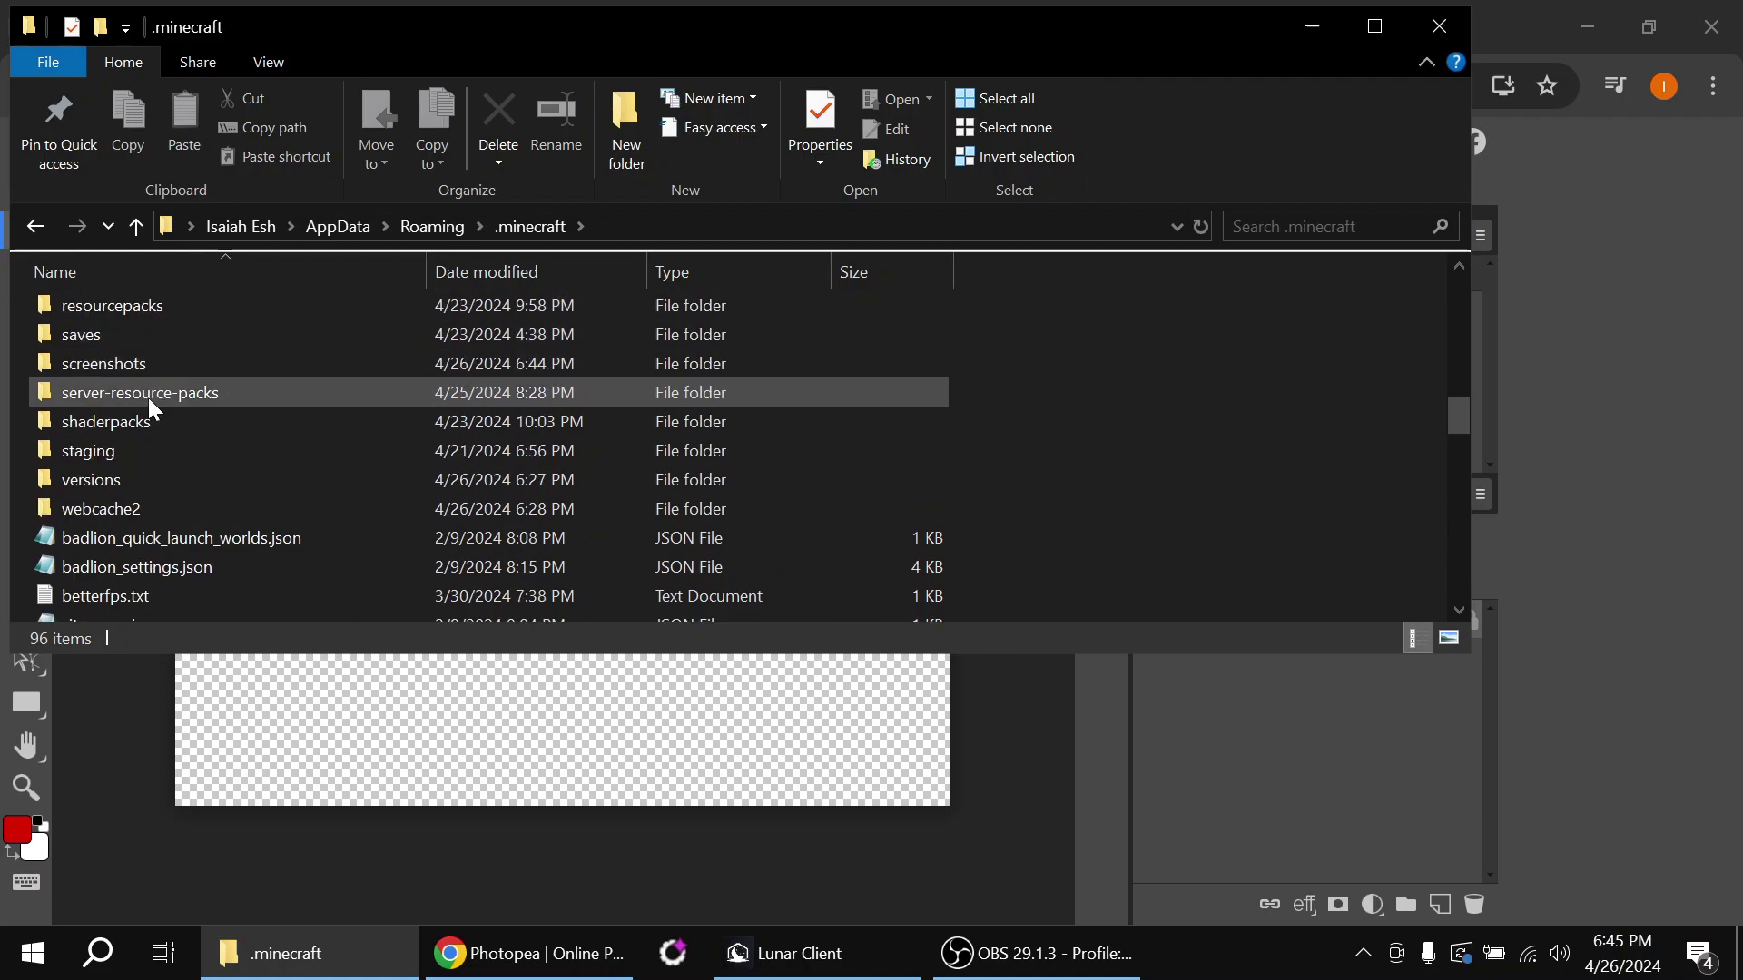
double_click(137, 358)
Place the screenshots 2024-04-26_18.44.03 and 2024-04-26_18.44.14 as layers in the Photopea project, then close the screenshots folder window
left_click_drag(1456, 313, 1457, 617)
left_click_drag(1331, 550, 745, 738)
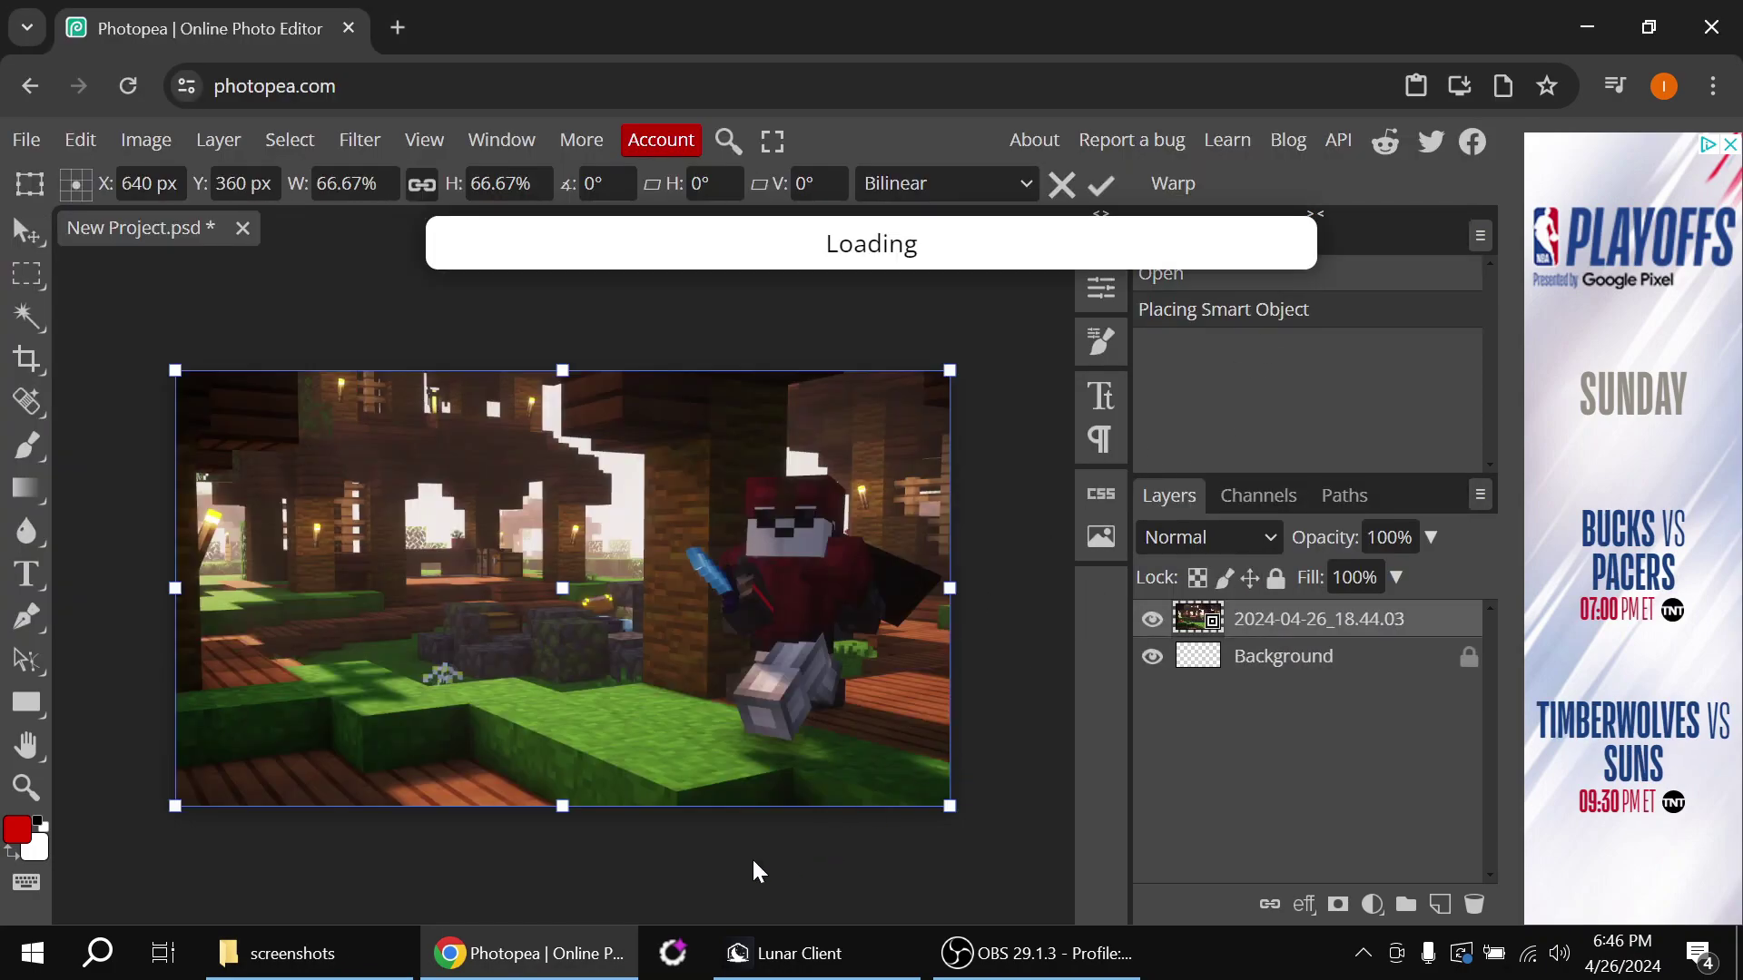
right_click(290, 953)
left_click(288, 906)
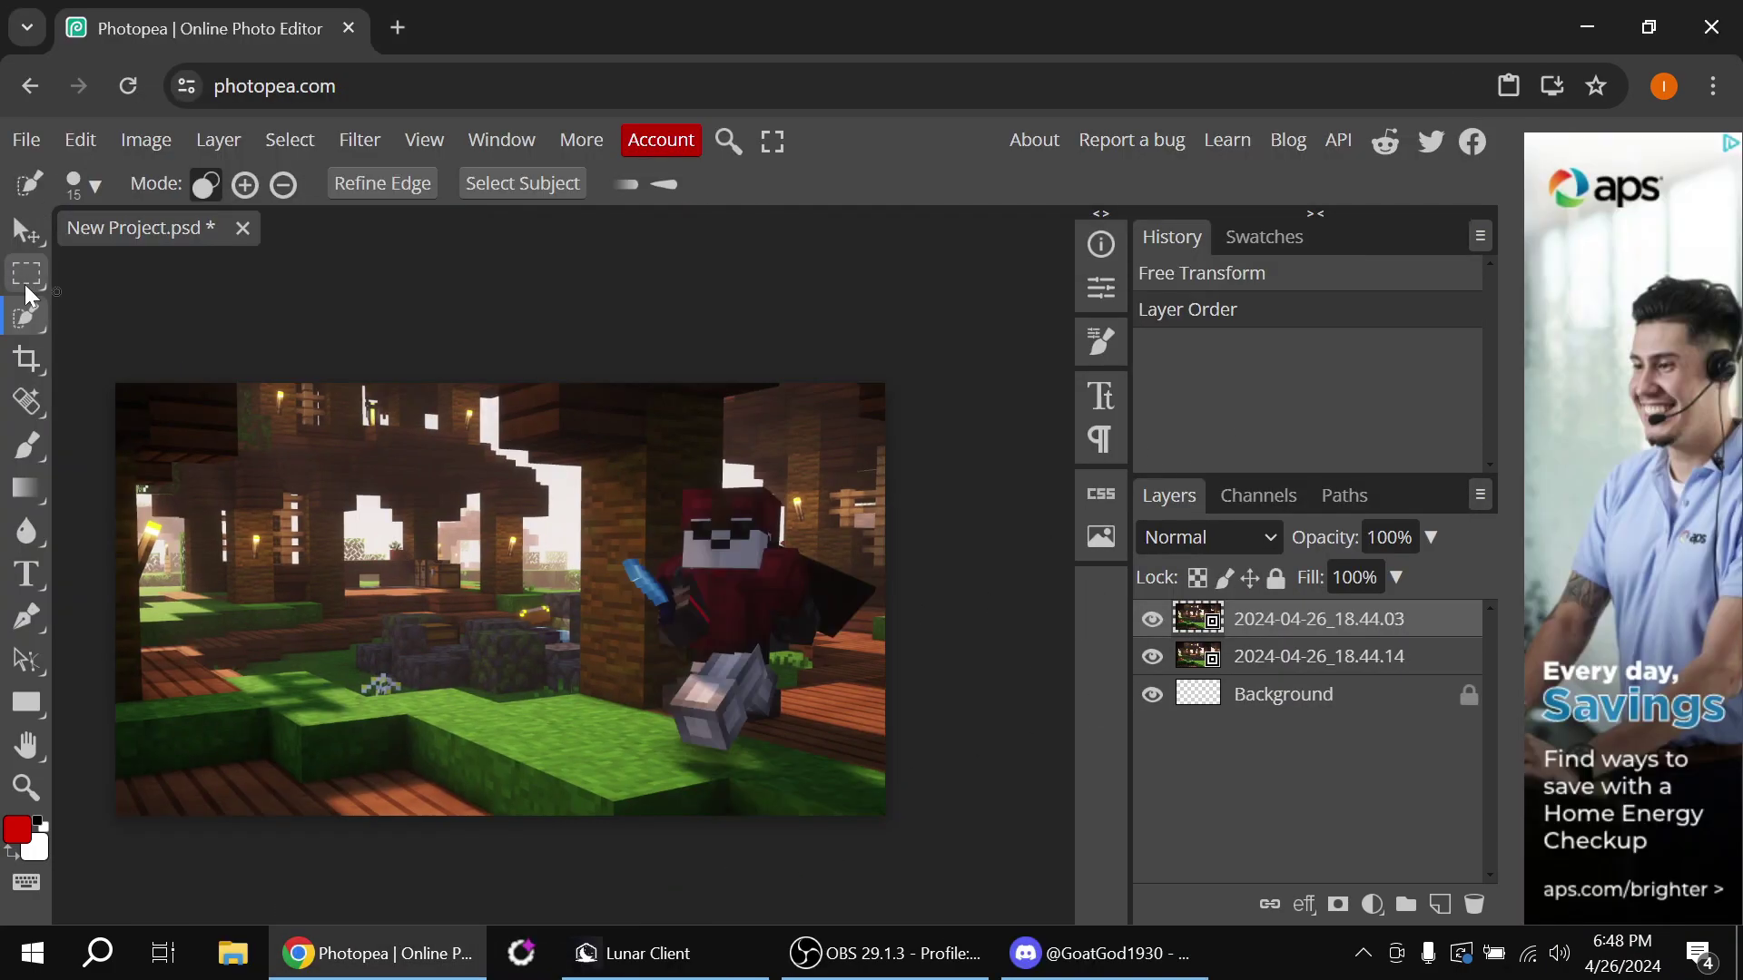
Trace a closed Polygonal Lasso selection around the whole character, including the cape, legs and sword, on the 2024-04-26_18.44.03 layer
left_click(25, 282)
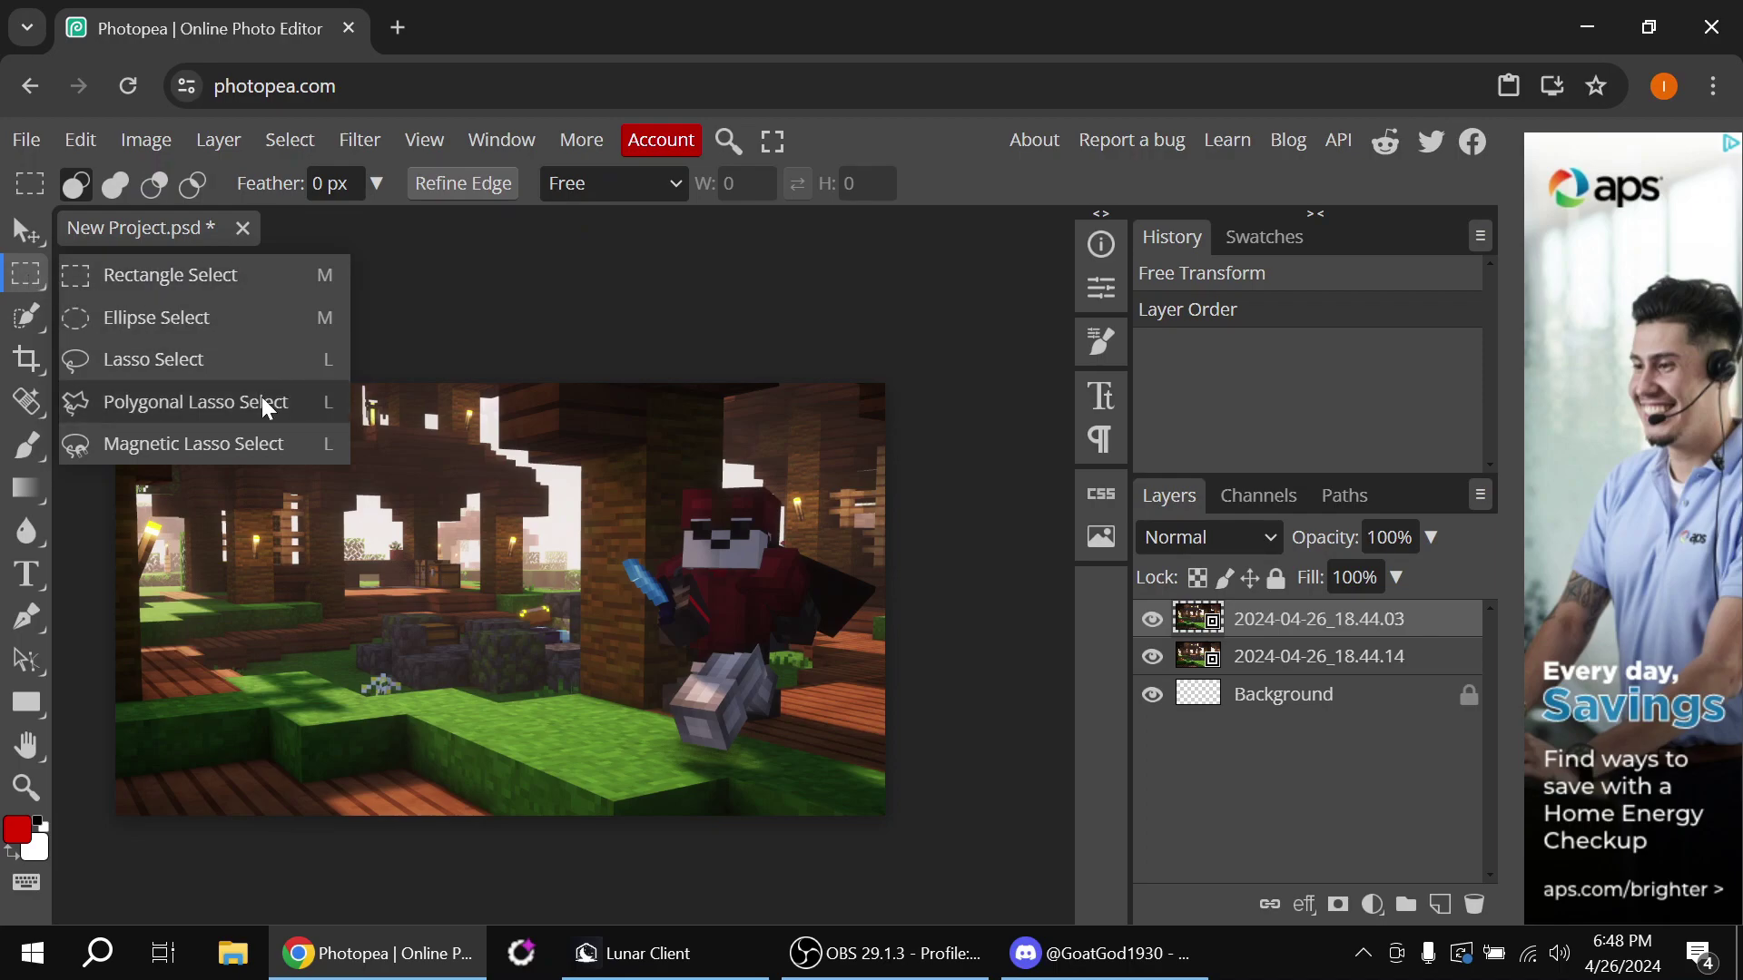
left_click(266, 404)
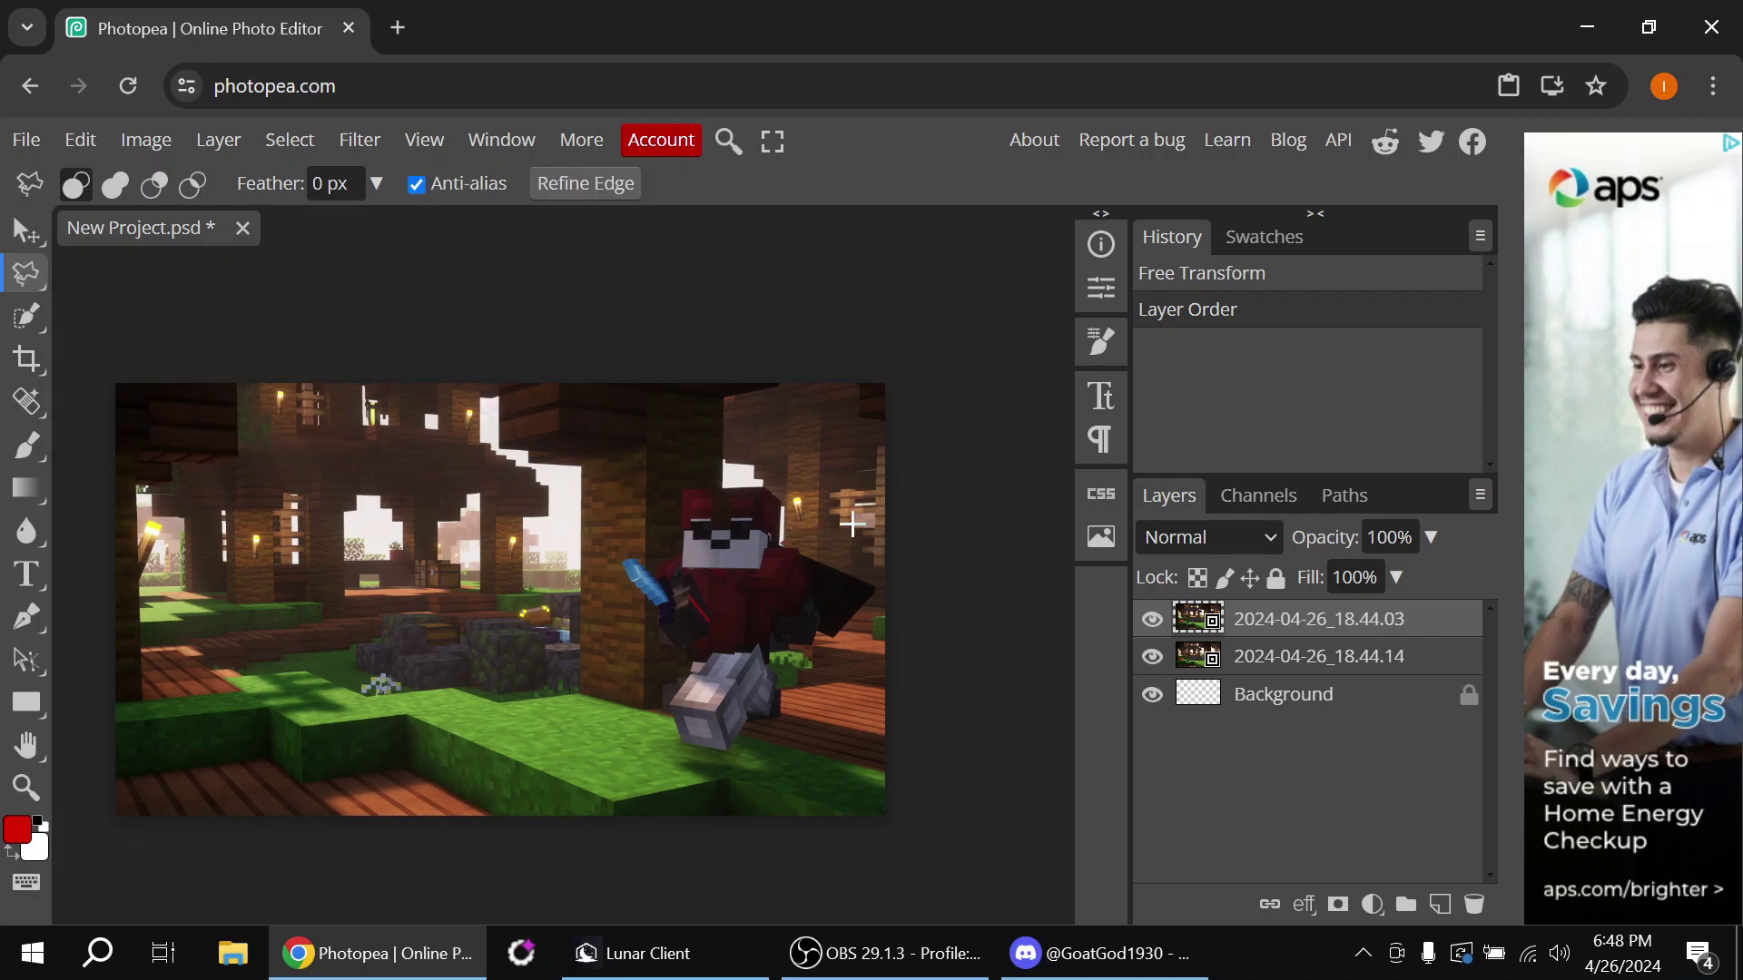
scroll(684, 510, "up", 10)
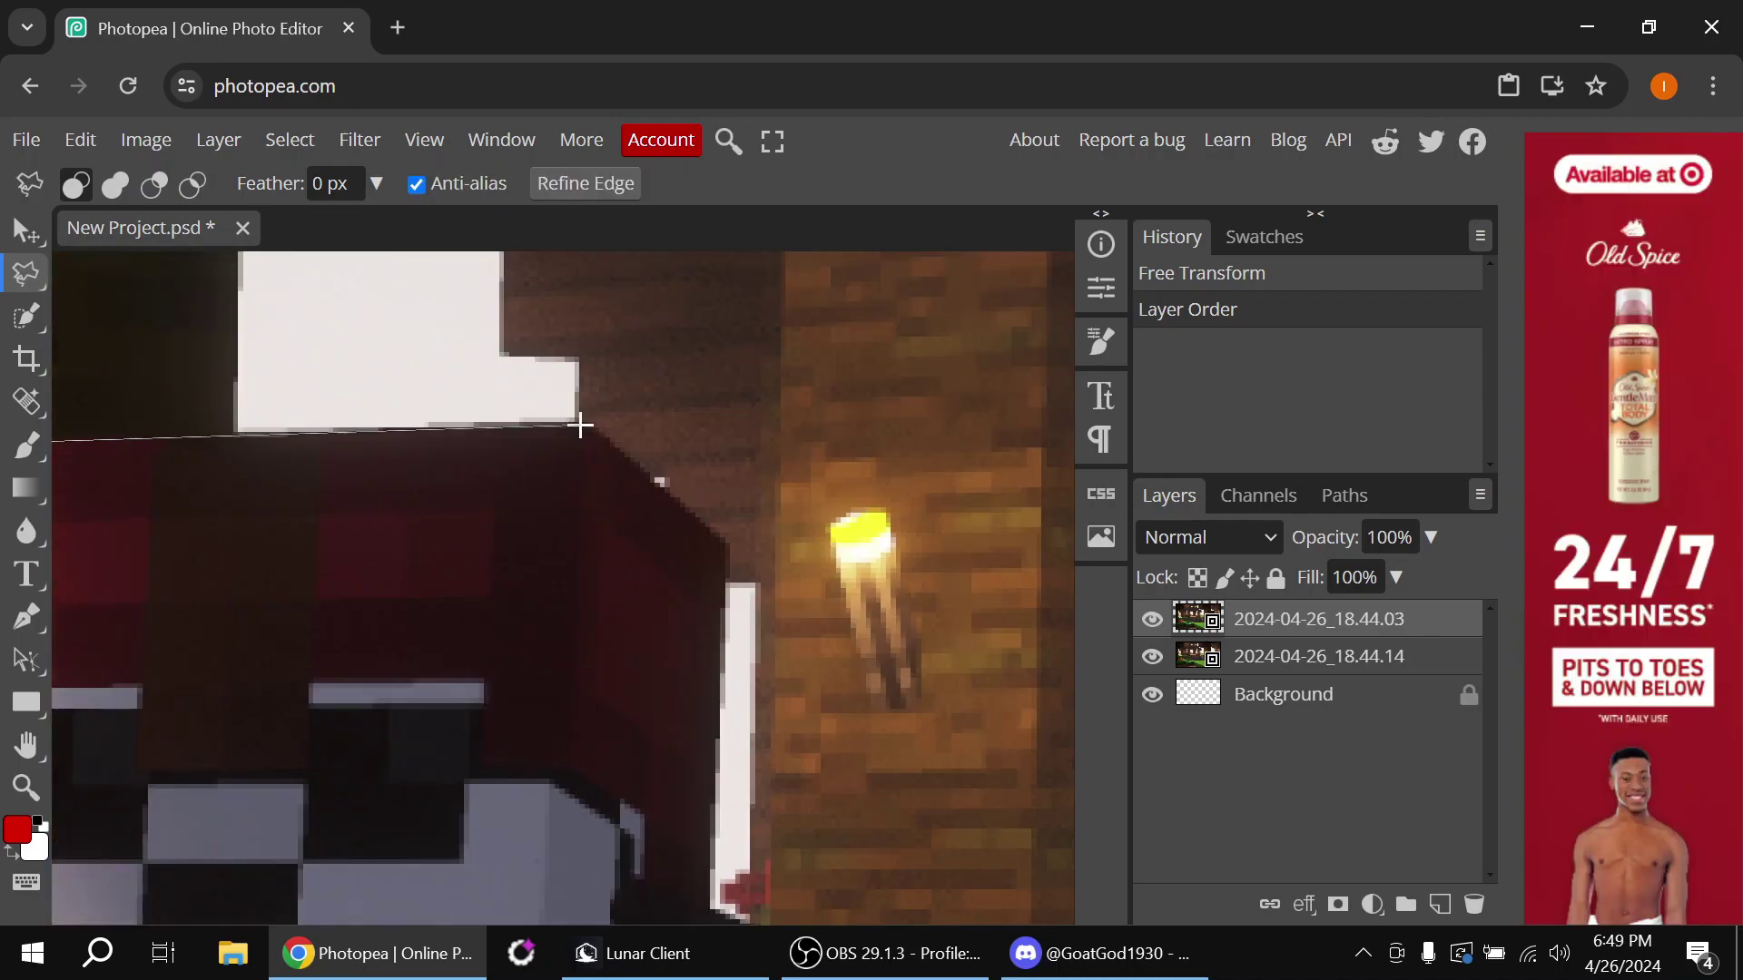
left_click(580, 425)
left_click(726, 544)
left_click(766, 575)
left_click(793, 809)
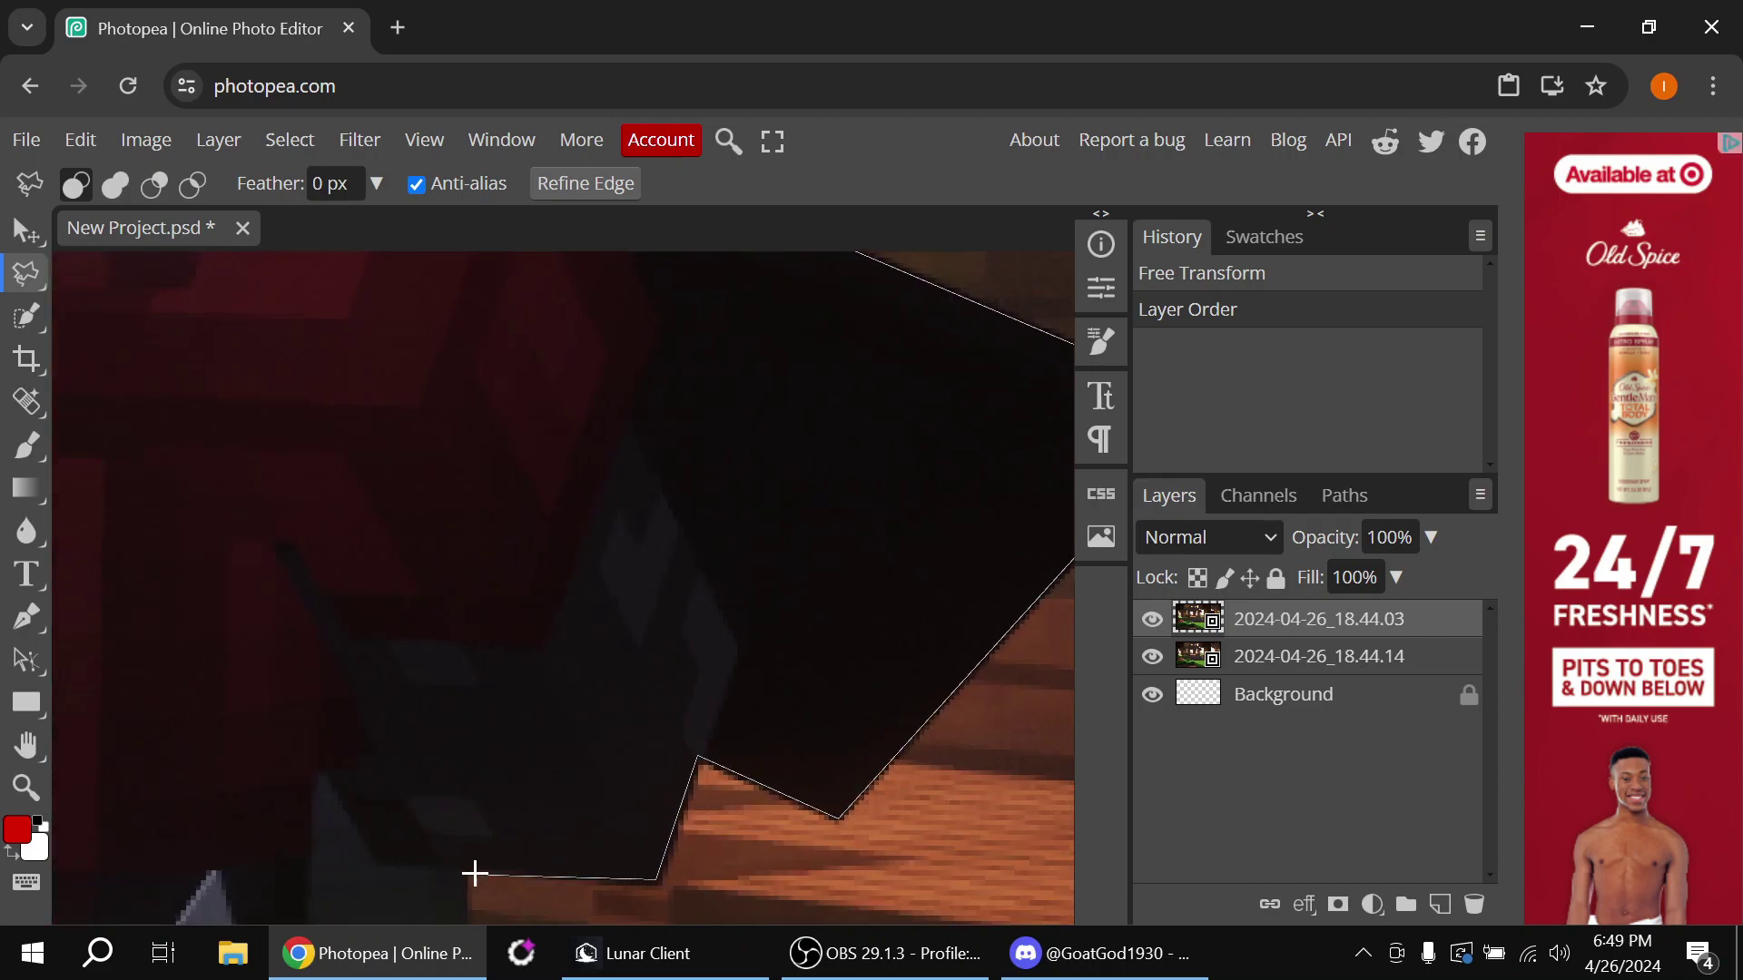
left_click(398, 603)
left_click(338, 503)
left_click(329, 784)
left_click(306, 786)
left_click(404, 881)
left_click(576, 688)
left_click(393, 666)
left_click(260, 518)
left_click(237, 633)
left_click(229, 490)
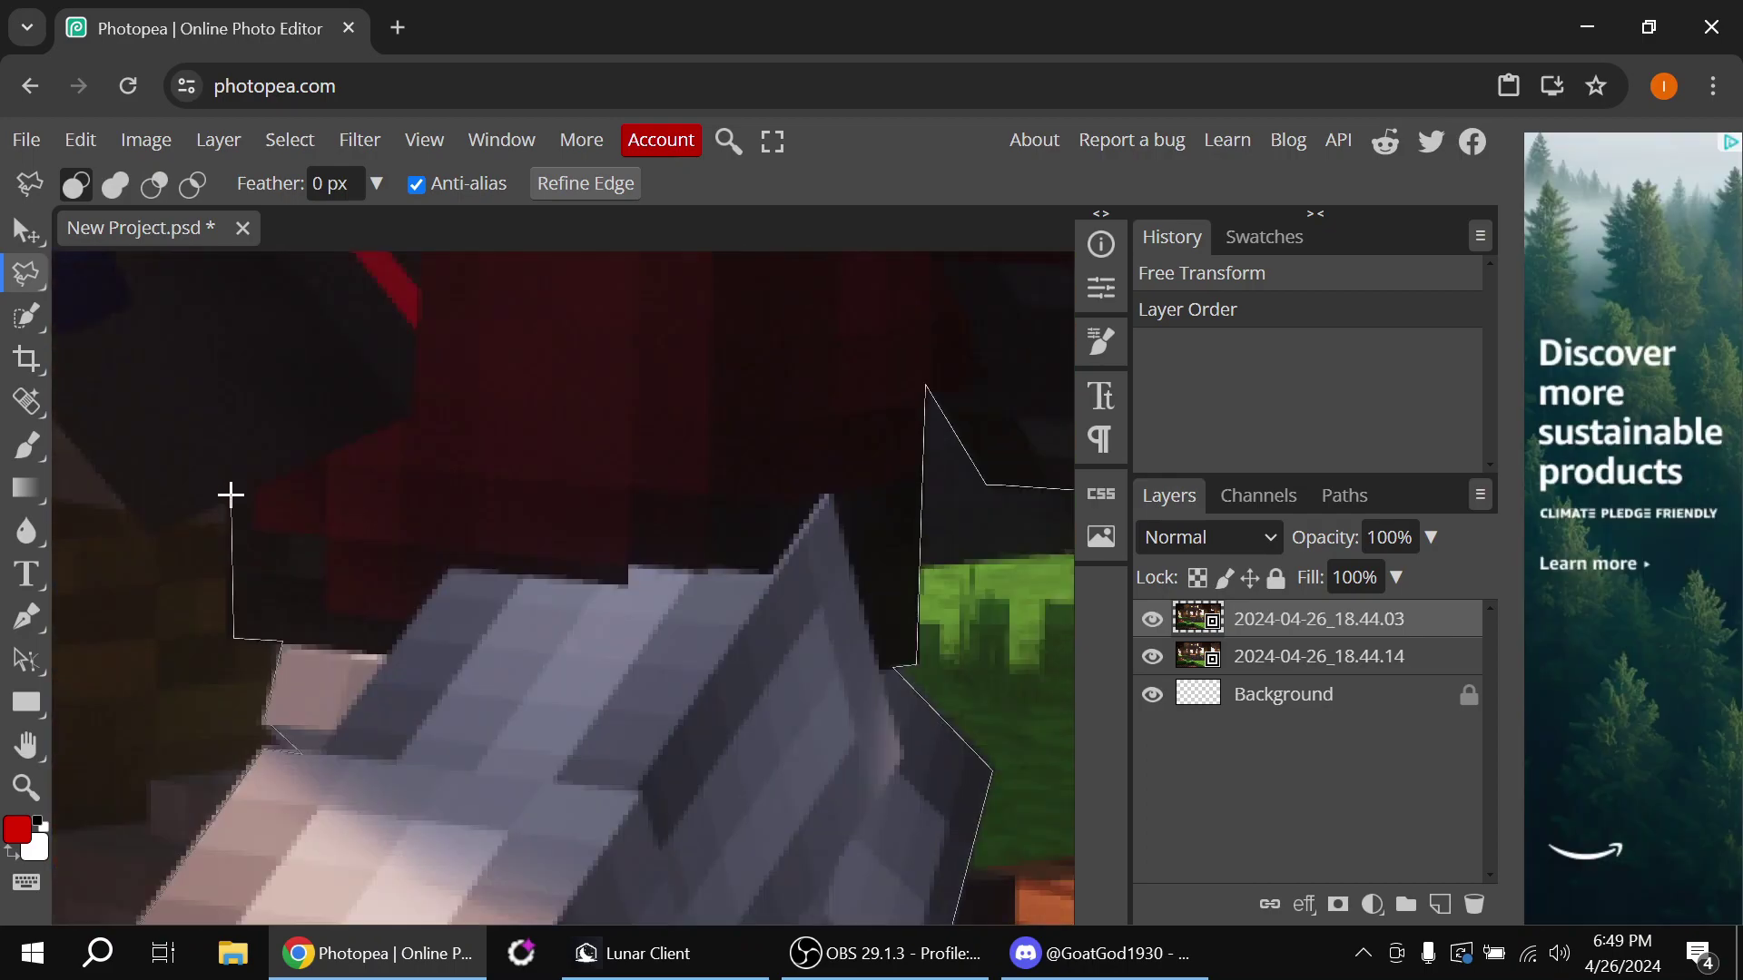
left_click(290, 538)
left_click(307, 404)
left_click(298, 390)
left_click(275, 390)
left_click(245, 339)
left_click(227, 339)
left_click(196, 290)
mouse_move(182, 287)
left_mouse_down()
mouse_move(182, 358)
mouse_move(259, 614)
left_mouse_up()
left_click(225, 564)
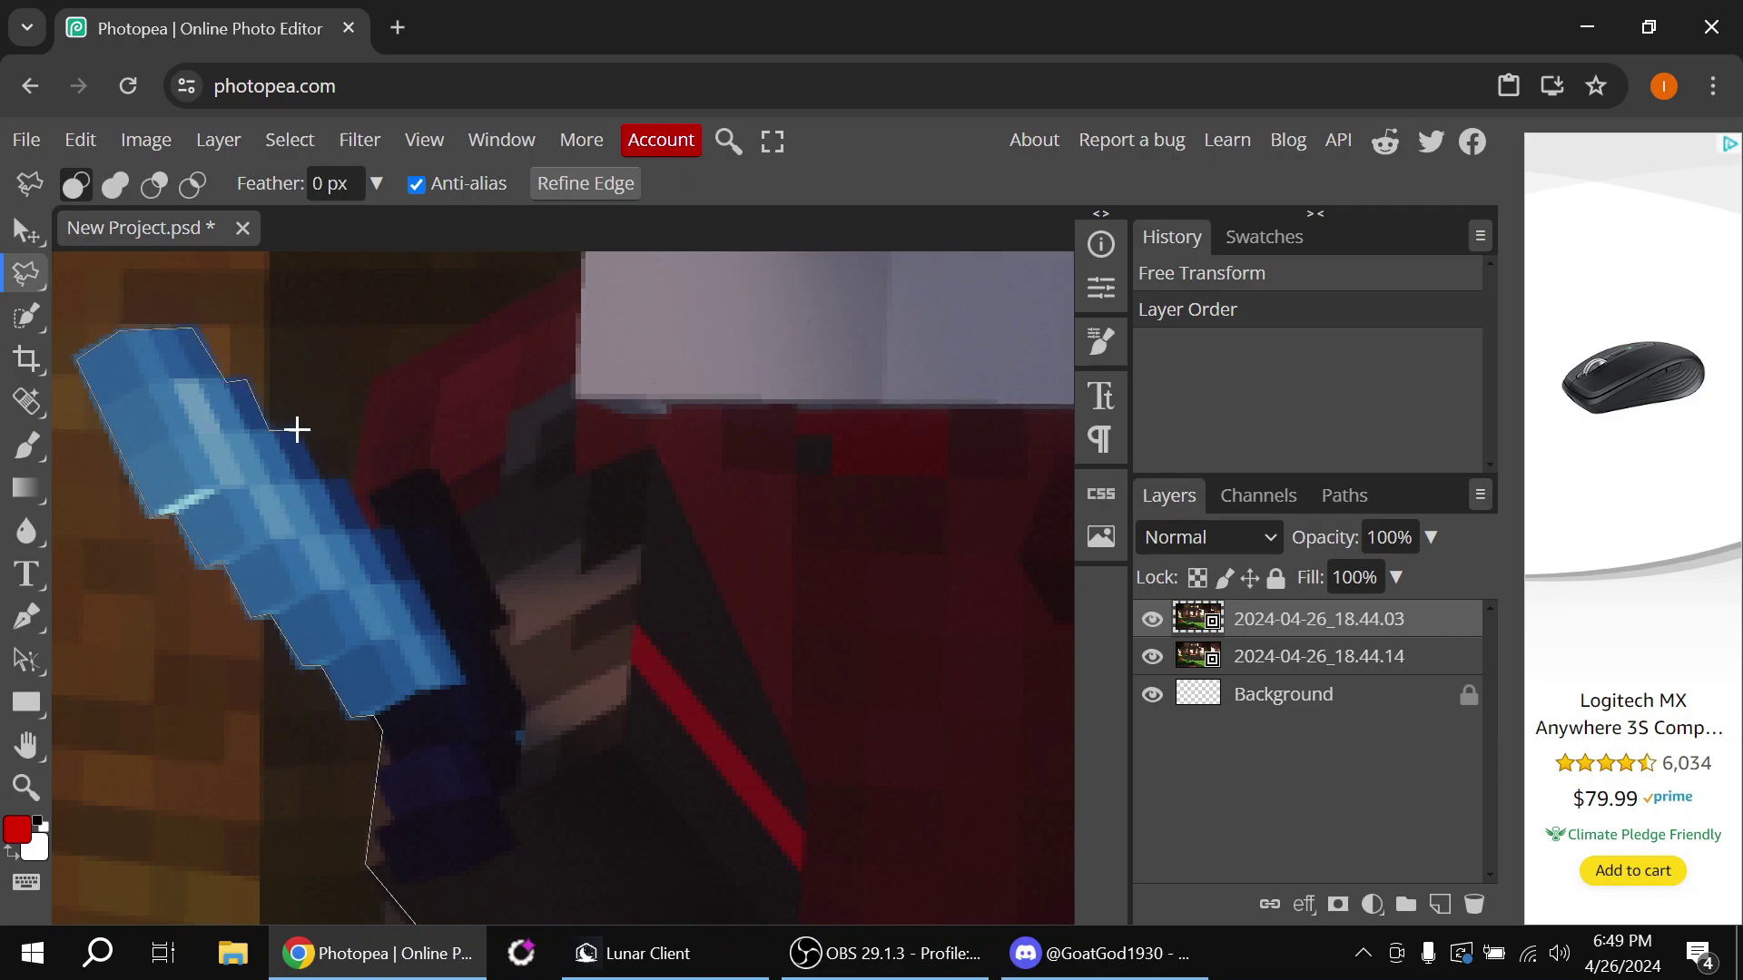
left_click(369, 383)
left_click(577, 271)
left_click_drag(578, 270, 454, 916)
left_click(441, 759)
left_click(441, 428)
scroll(431, 511, "down", 6)
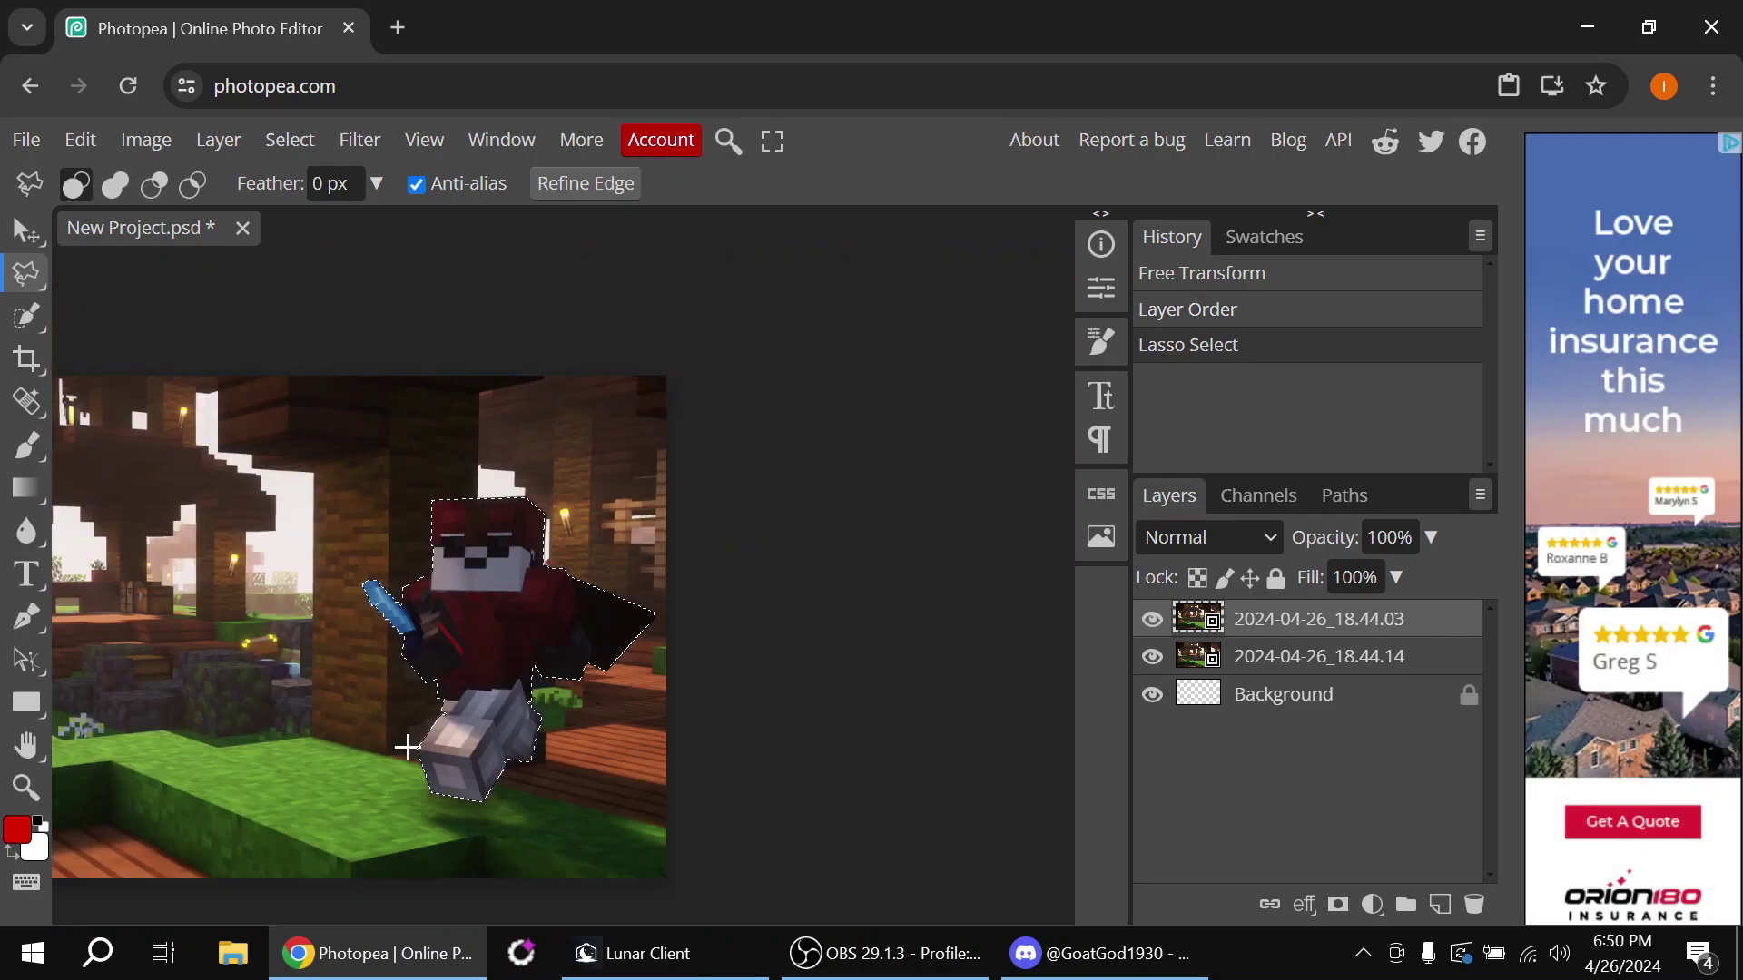
Copy the selected character to its own layer and hide both screenshot layers to check the cutout
key("ctrl+j")
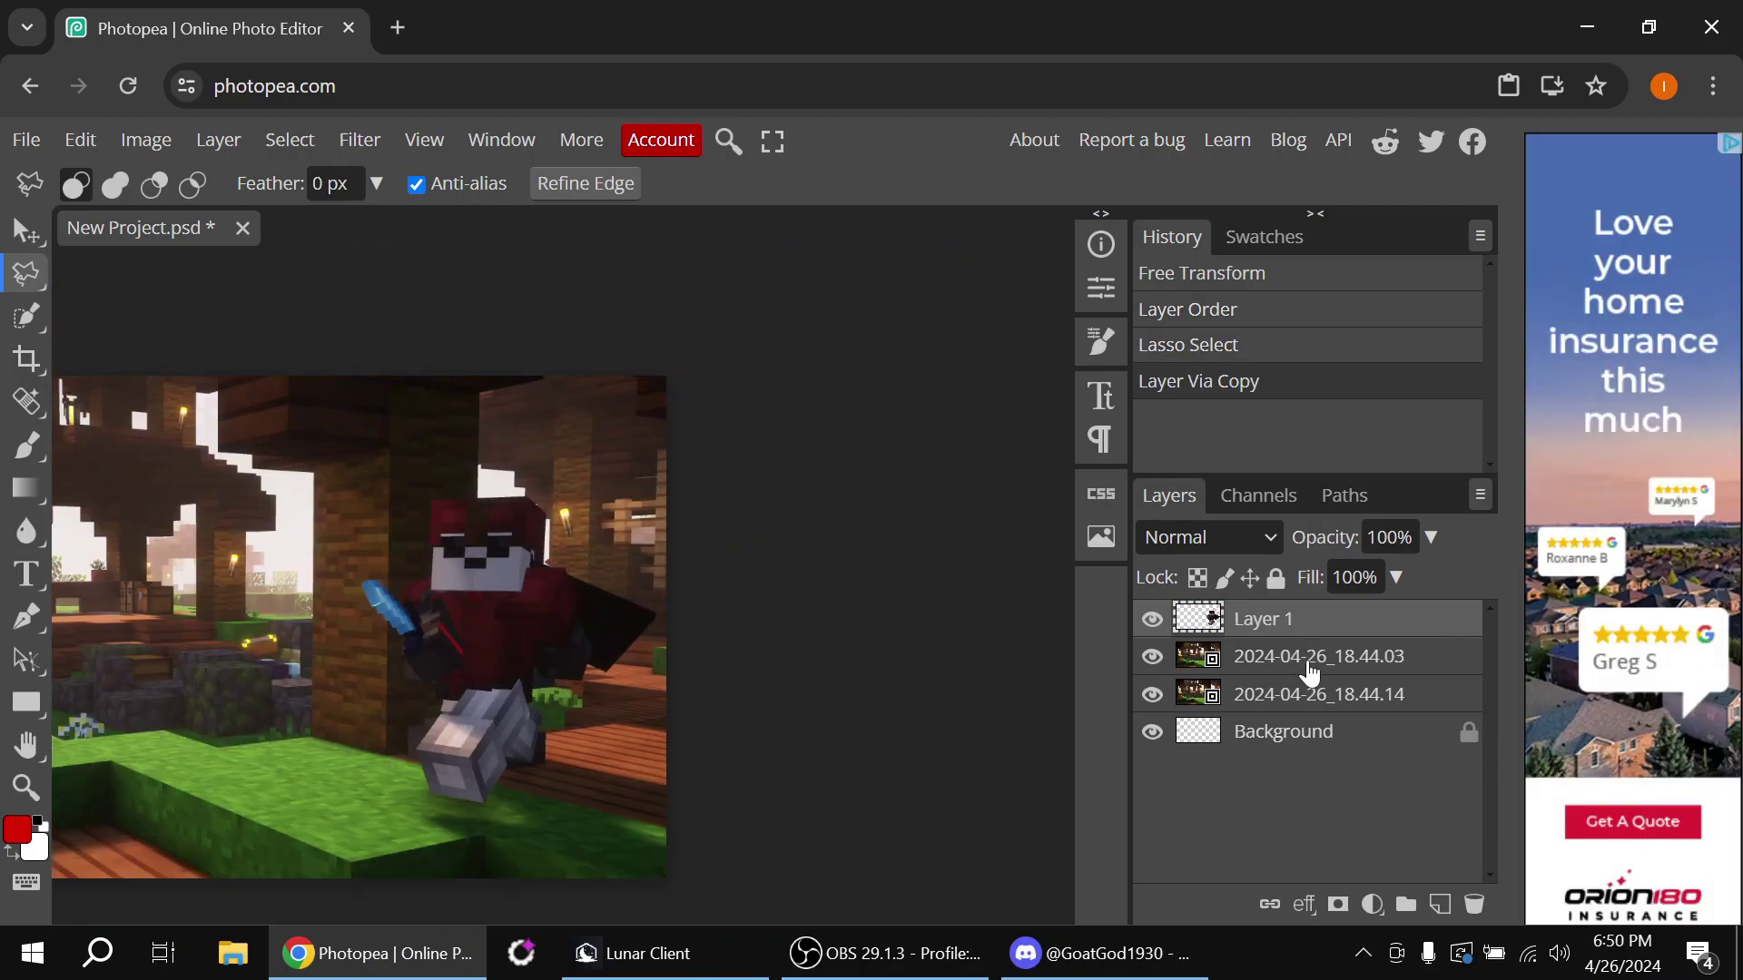
left_click(1152, 658)
left_click(1152, 696)
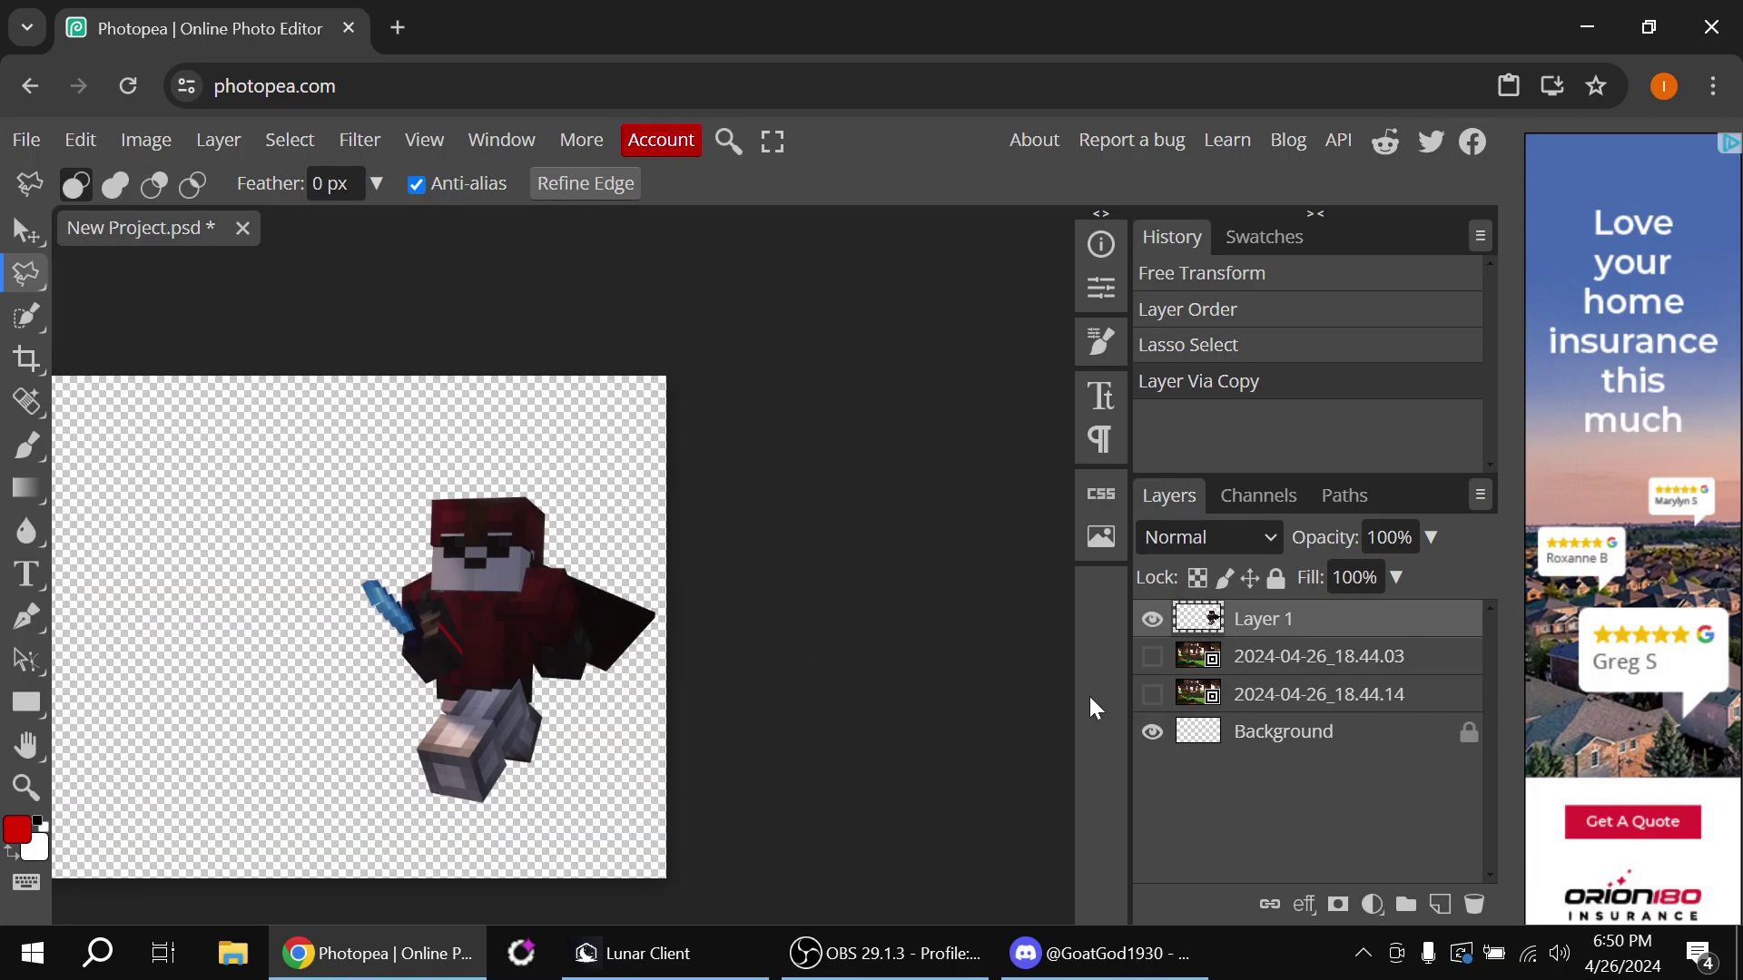
Show the 2024-04-26_18.44.14 layer again and delete the 2024-04-26_18.44.03 layer
left_click(1152, 695)
left_click(1316, 660)
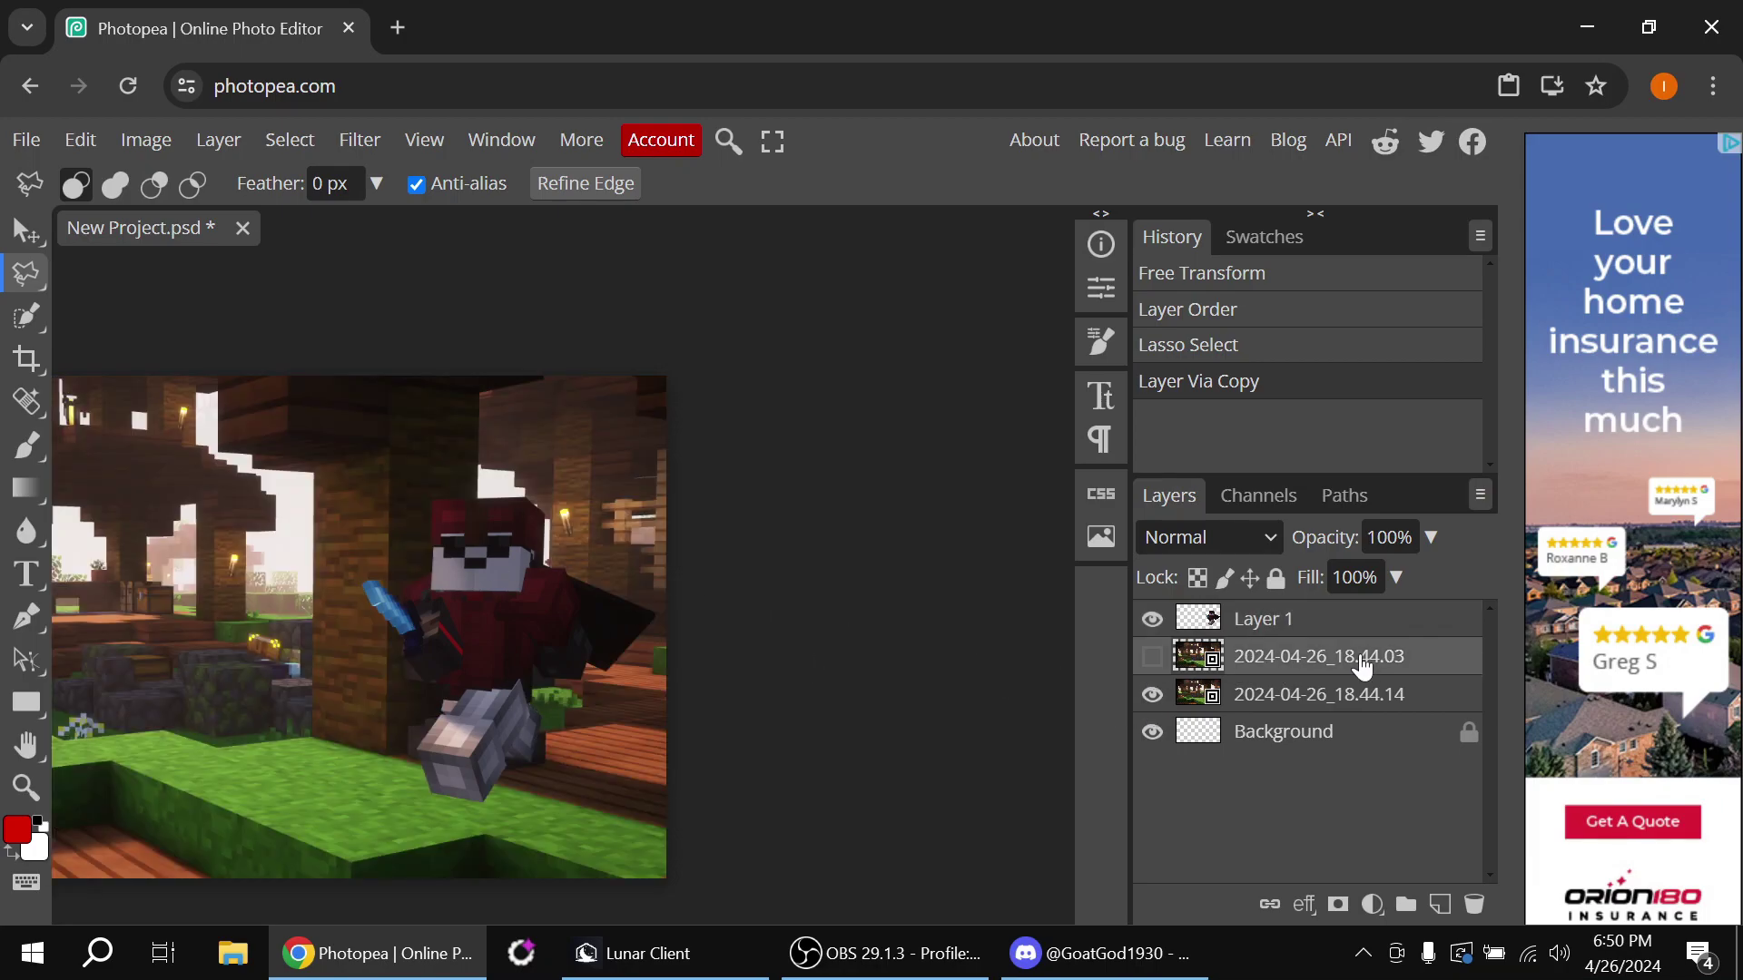
key("Delete")
Move the cut-out character slightly to the left over the scene and enlarge it with Free Transform
left_click(26, 231)
left_click_drag(472, 661, 394, 660)
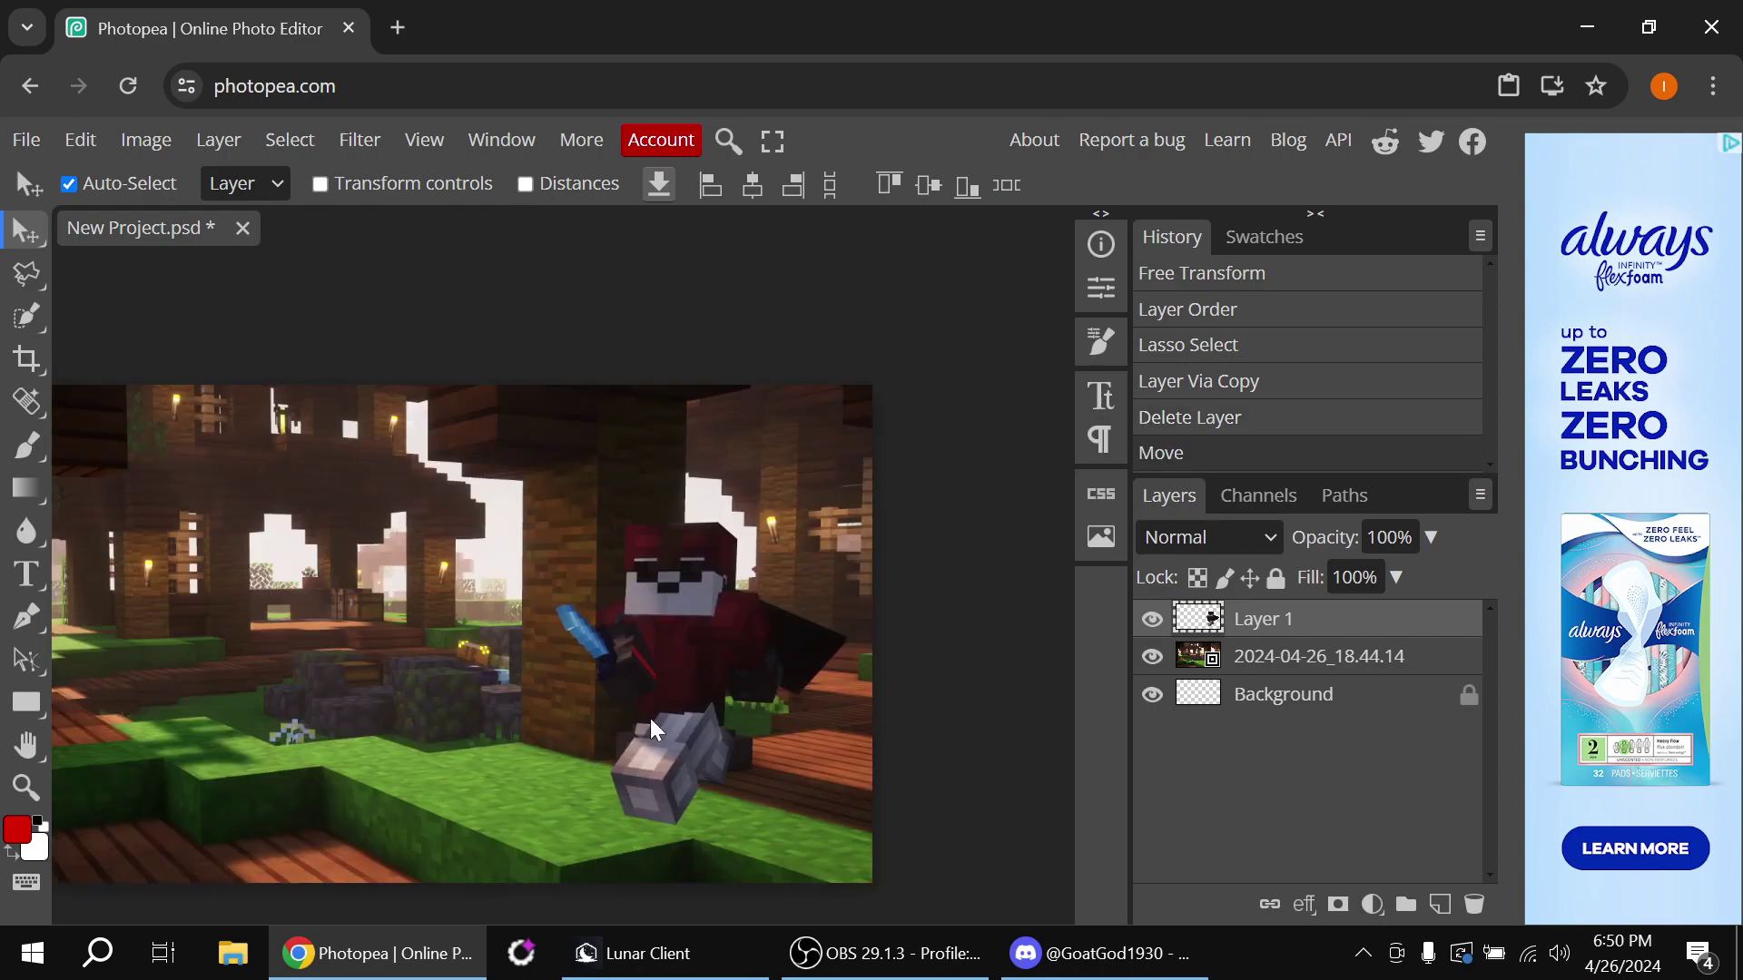
key("ctrl+t")
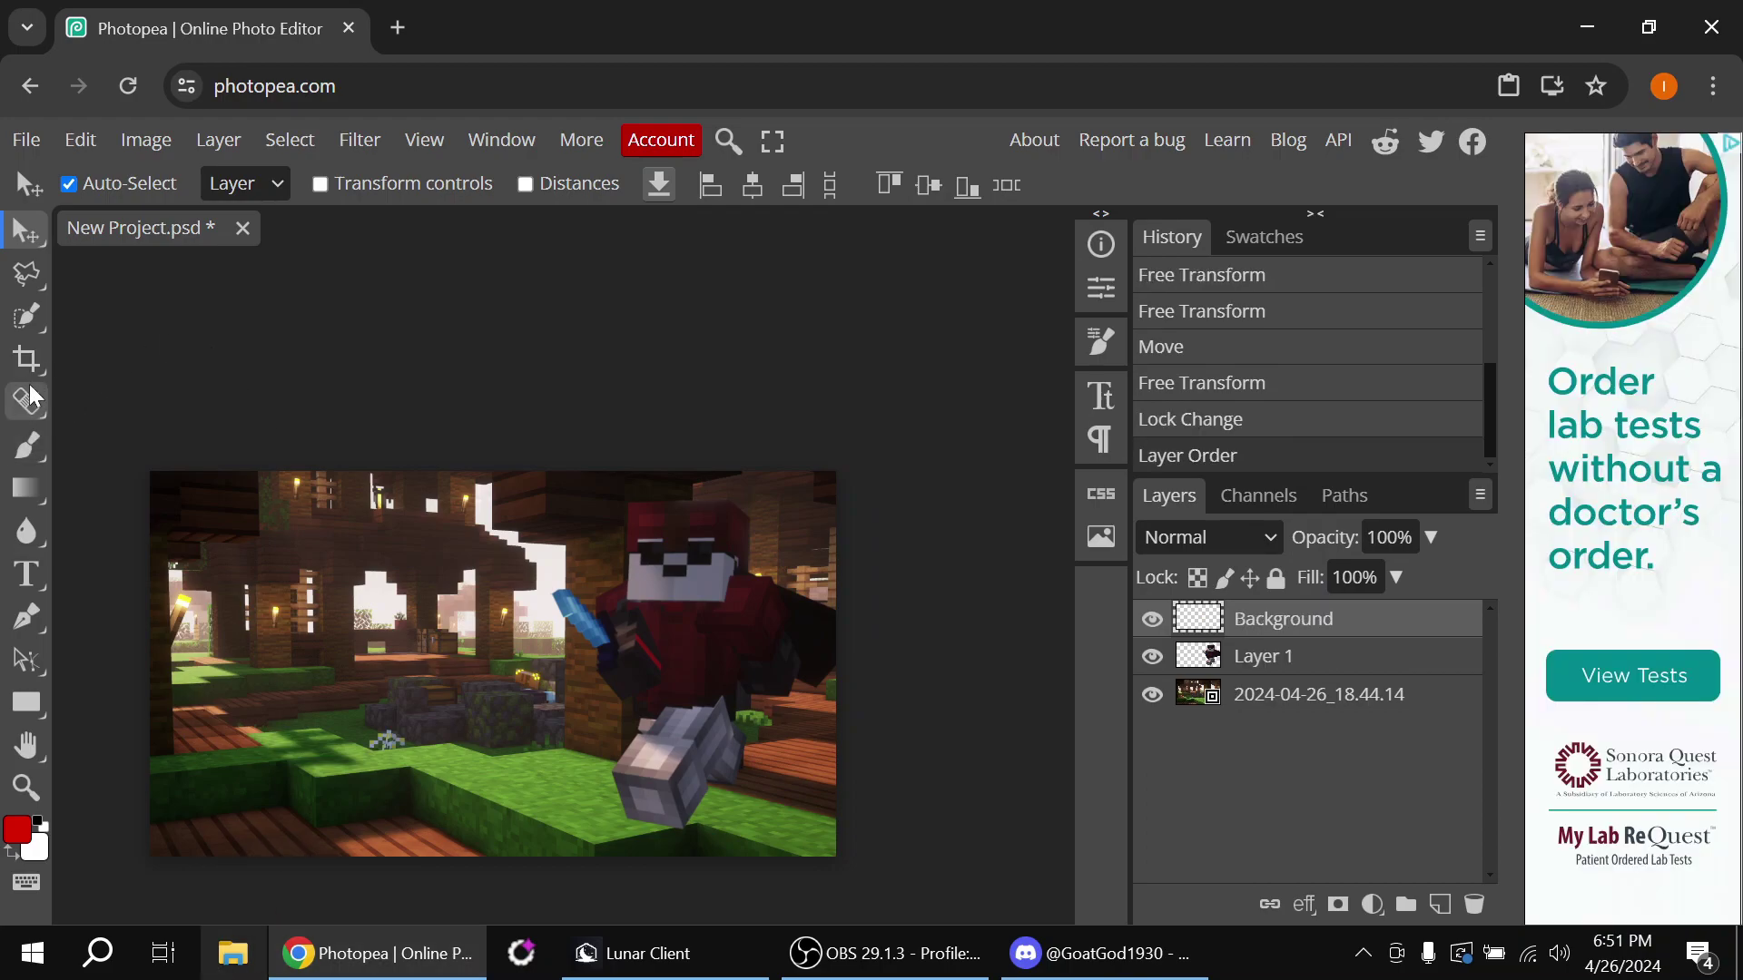
Draw a flat ellipse selection over the stone ring to the left of the character, with the Background layer active
left_click(28, 272)
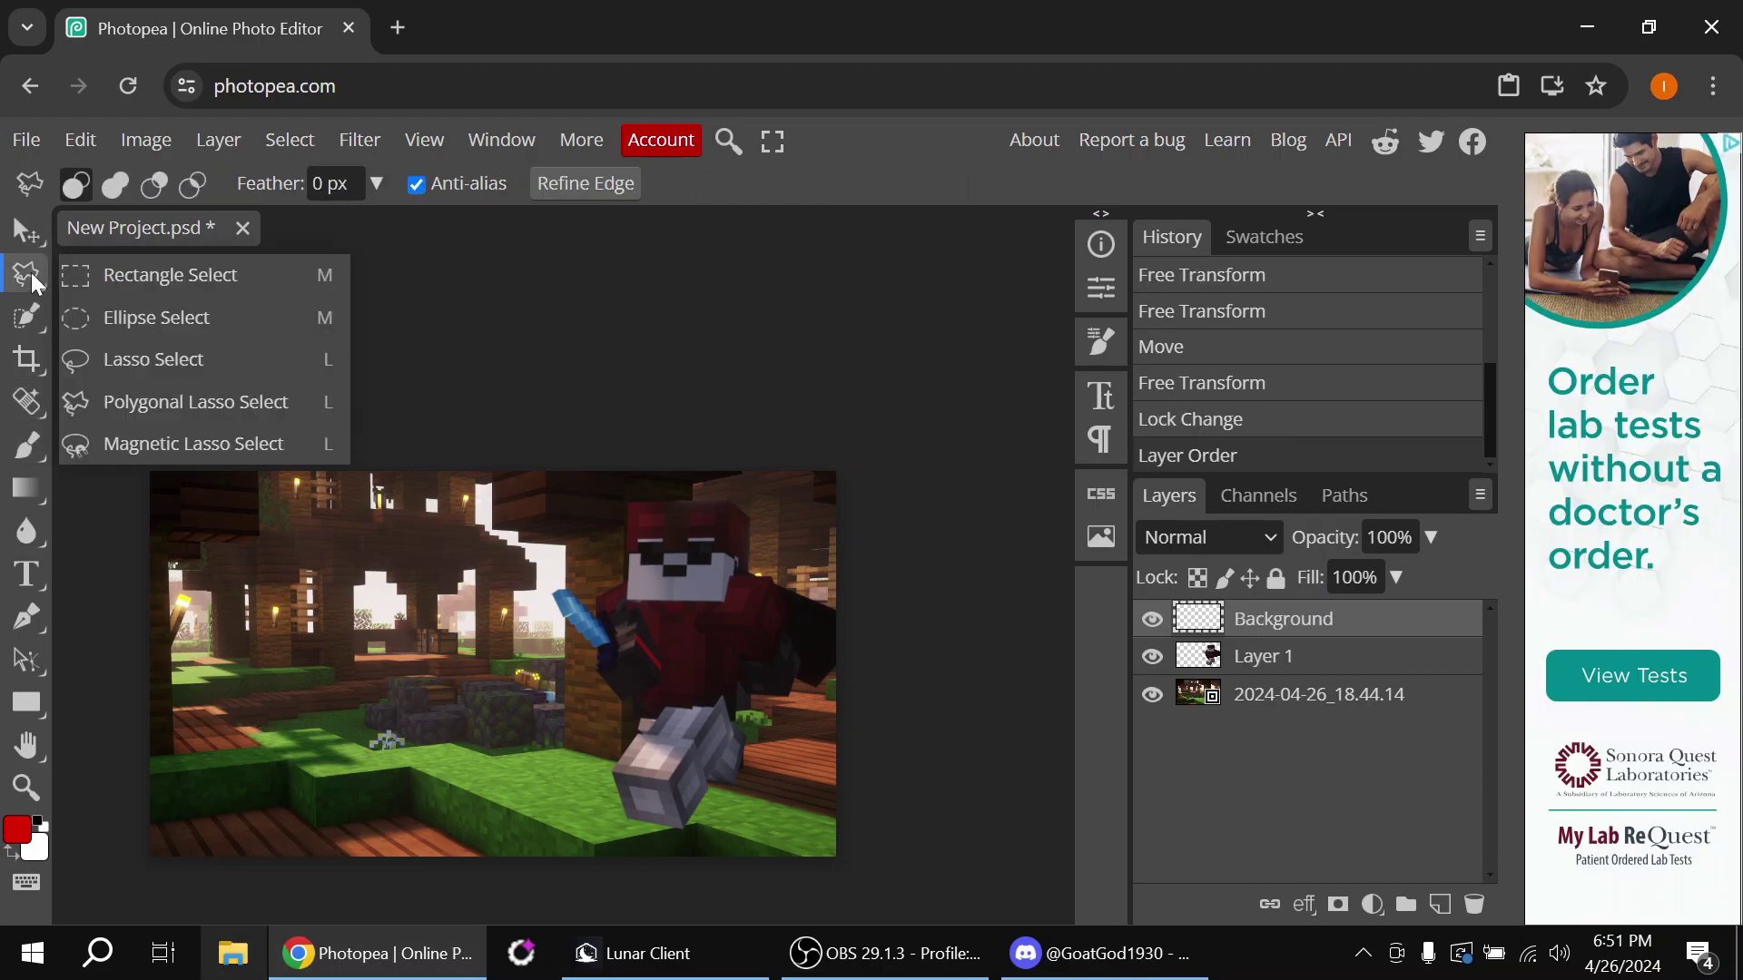
left_click(209, 327)
mouse_move(378, 669)
left_mouse_down()
mouse_move(424, 696)
mouse_move(509, 704)
left_mouse_up()
Fill the ellipse selection with solid red on the Background layer using the Brush tool
key("b")
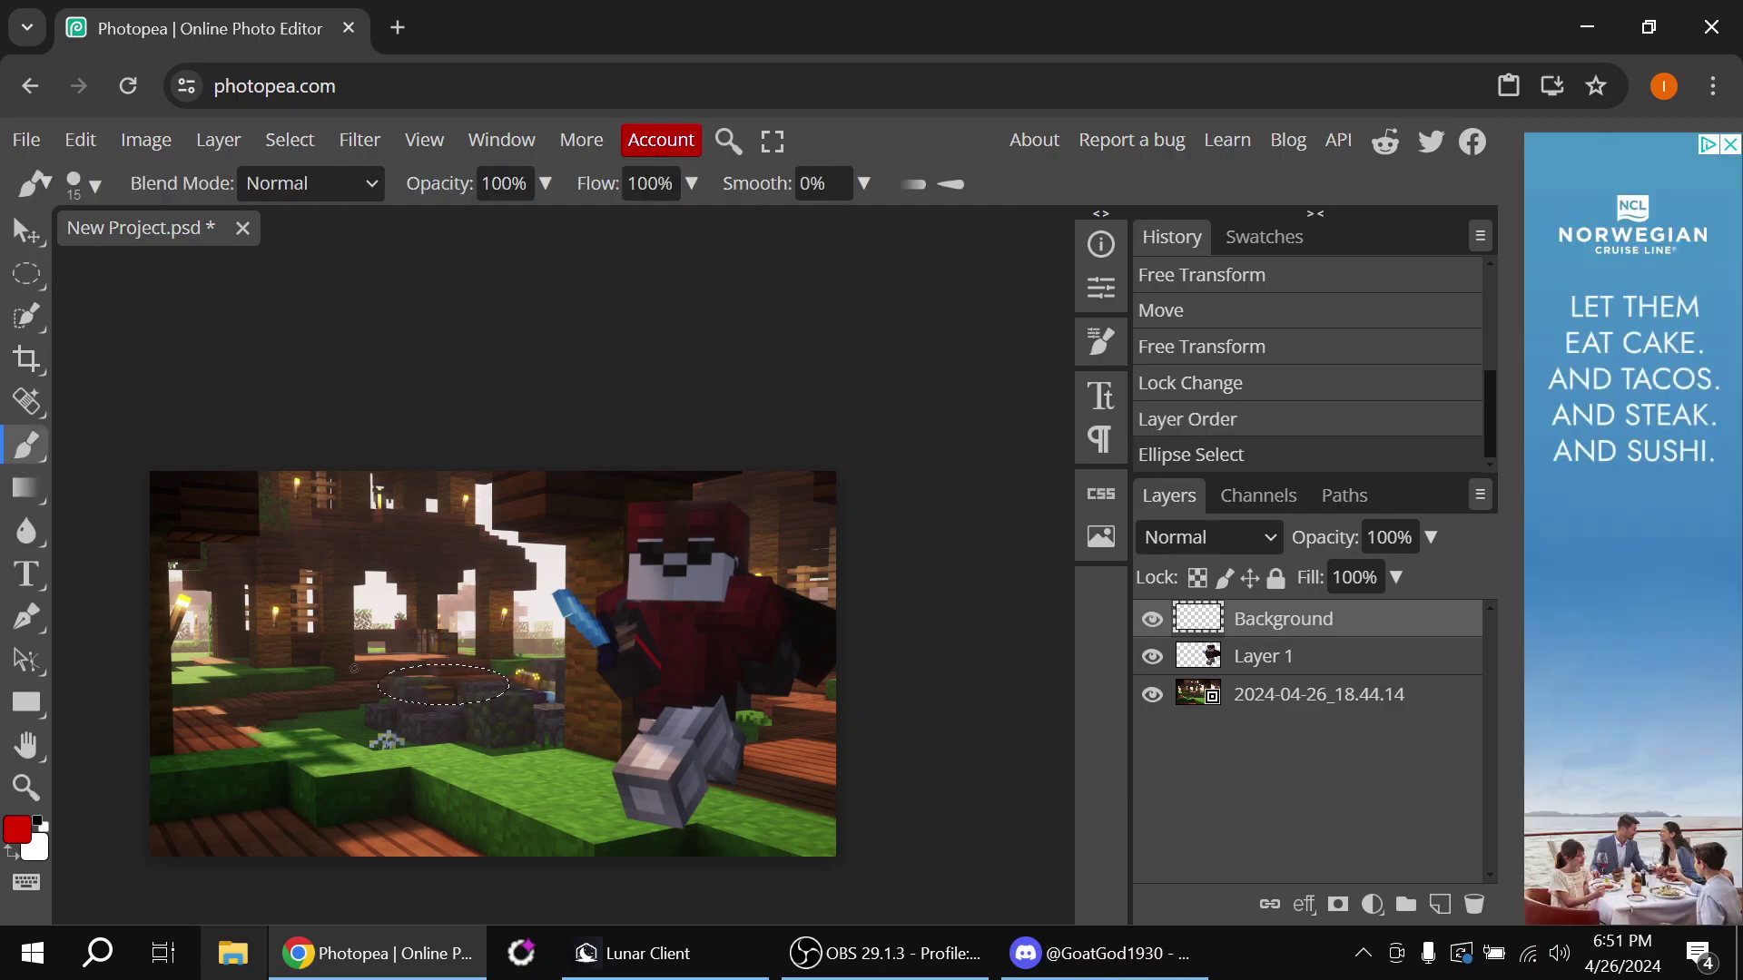
left_click_drag(354, 667, 464, 673)
mouse_move(338, 685)
left_mouse_down()
mouse_move(479, 674)
mouse_move(444, 694)
mouse_move(504, 668)
mouse_move(414, 701)
mouse_move(490, 693)
left_mouse_up()
left_click_drag(384, 677, 454, 690)
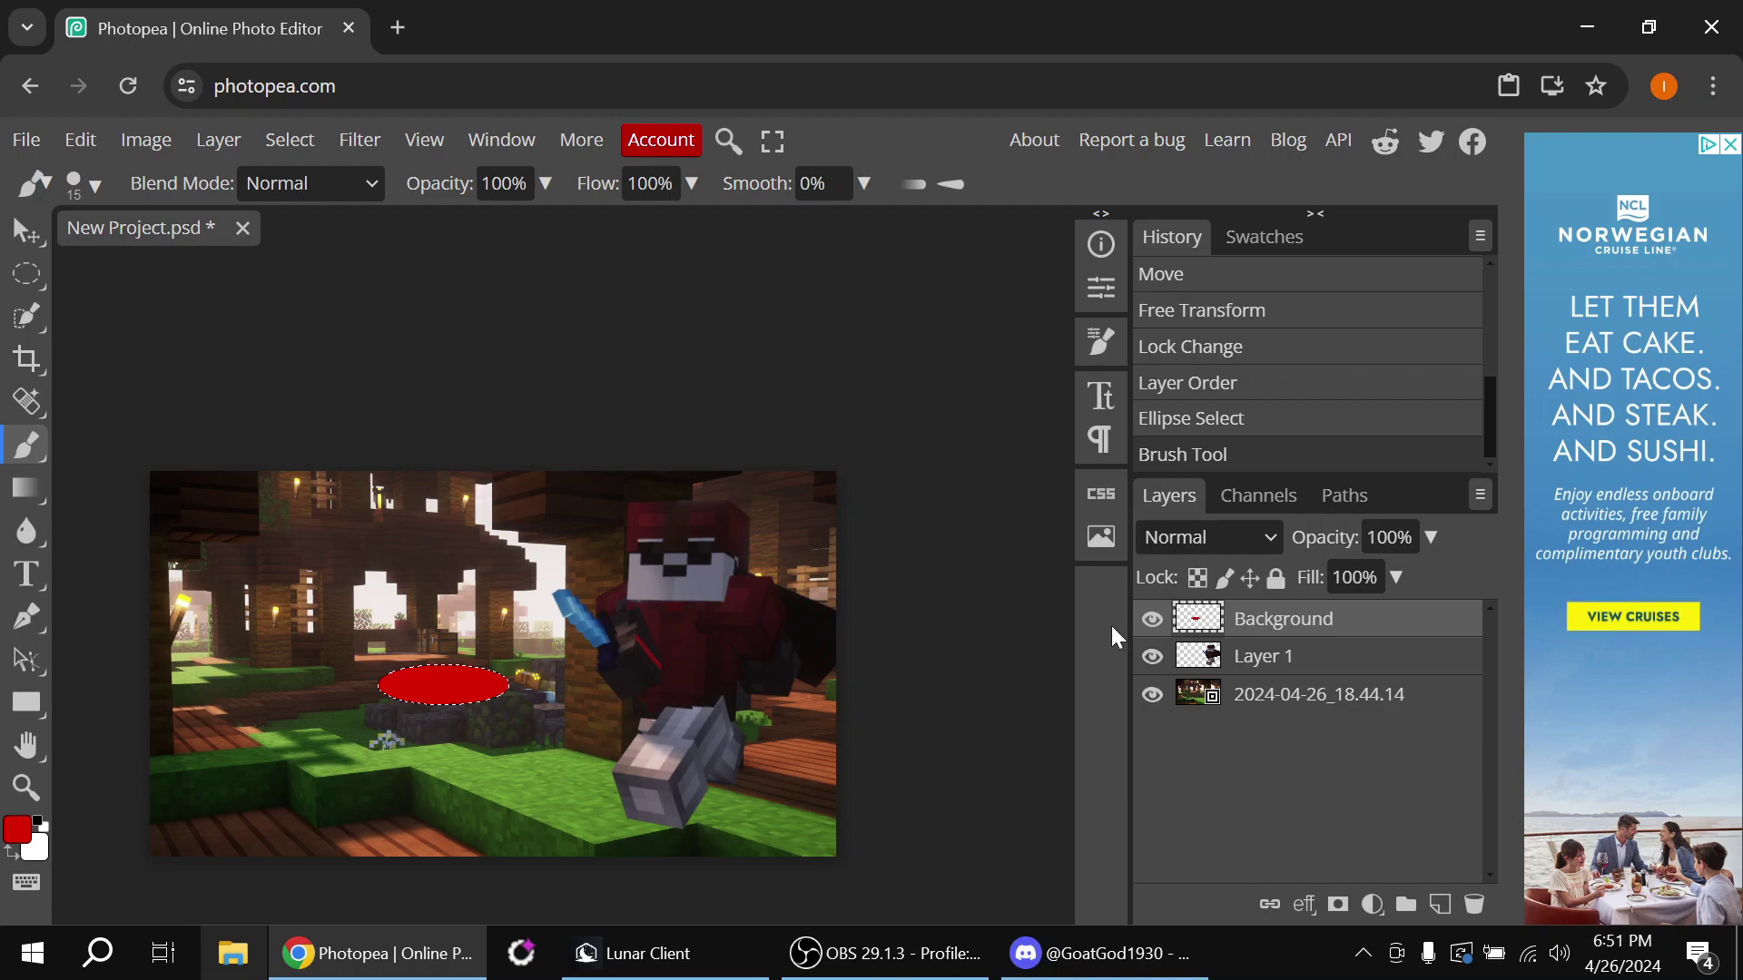
Copy the red ellipse to a new layer and delete the Background layer
key("ctrl+j")
left_click(1315, 660)
key("Delete")
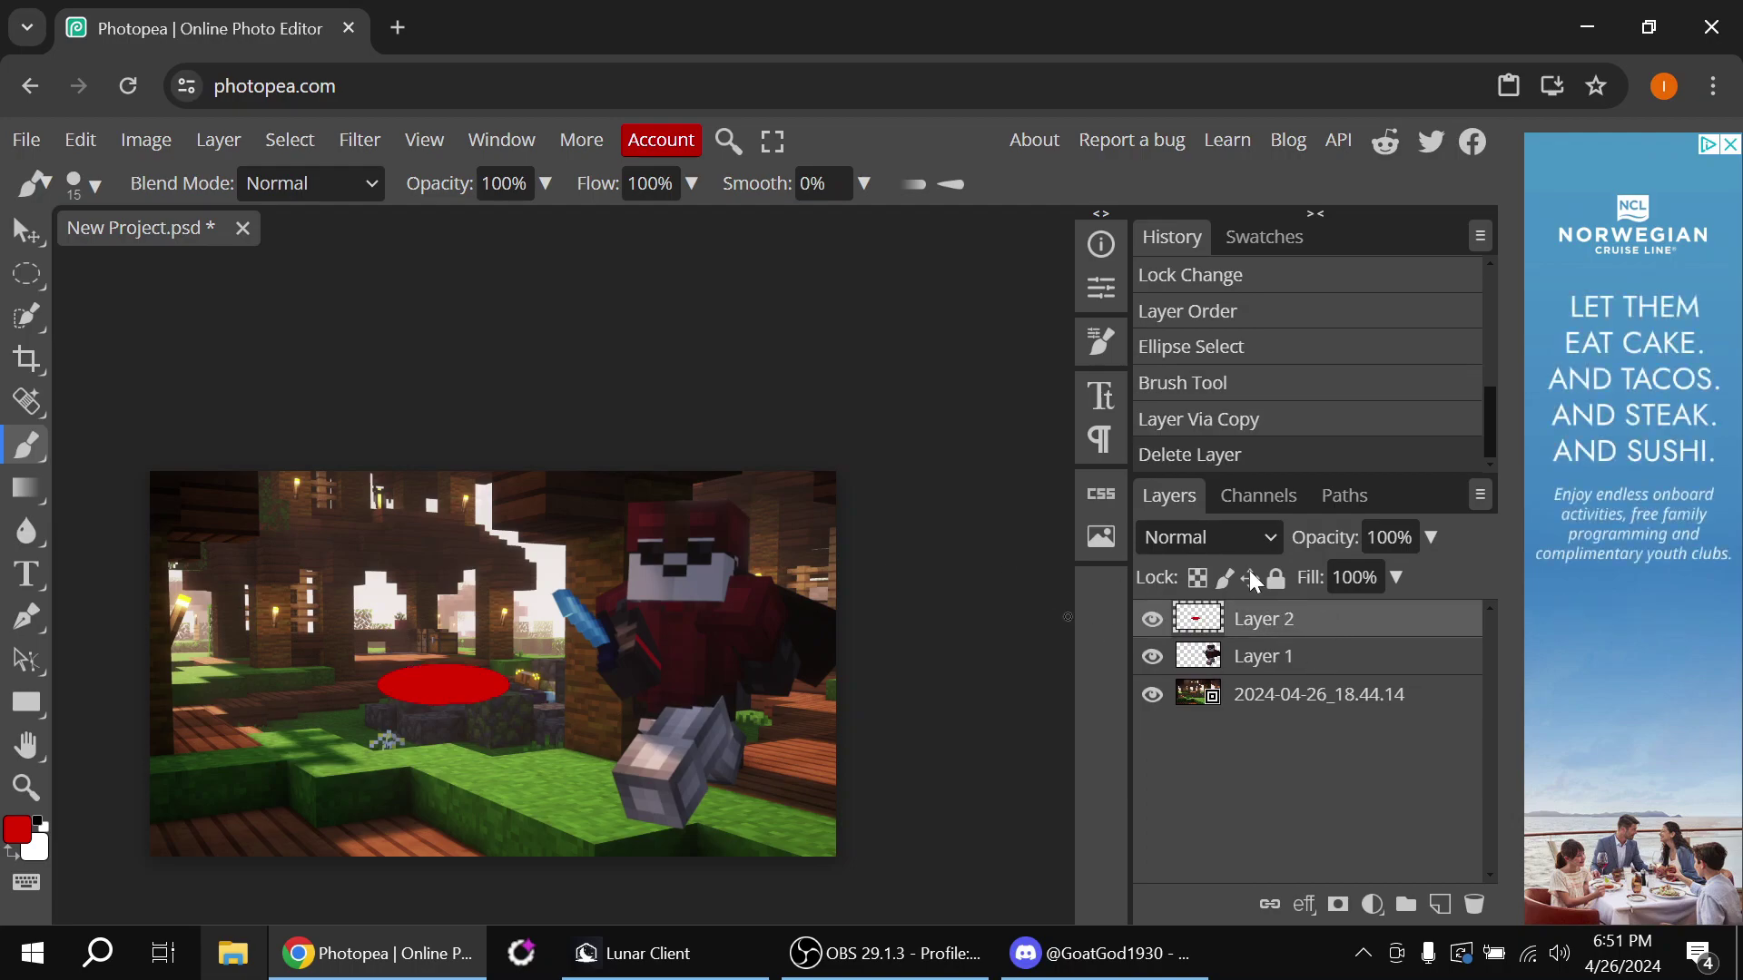
Darken the red ellipse on Layer 2 with a Brightness/Contrast adjustment
left_click(166, 138)
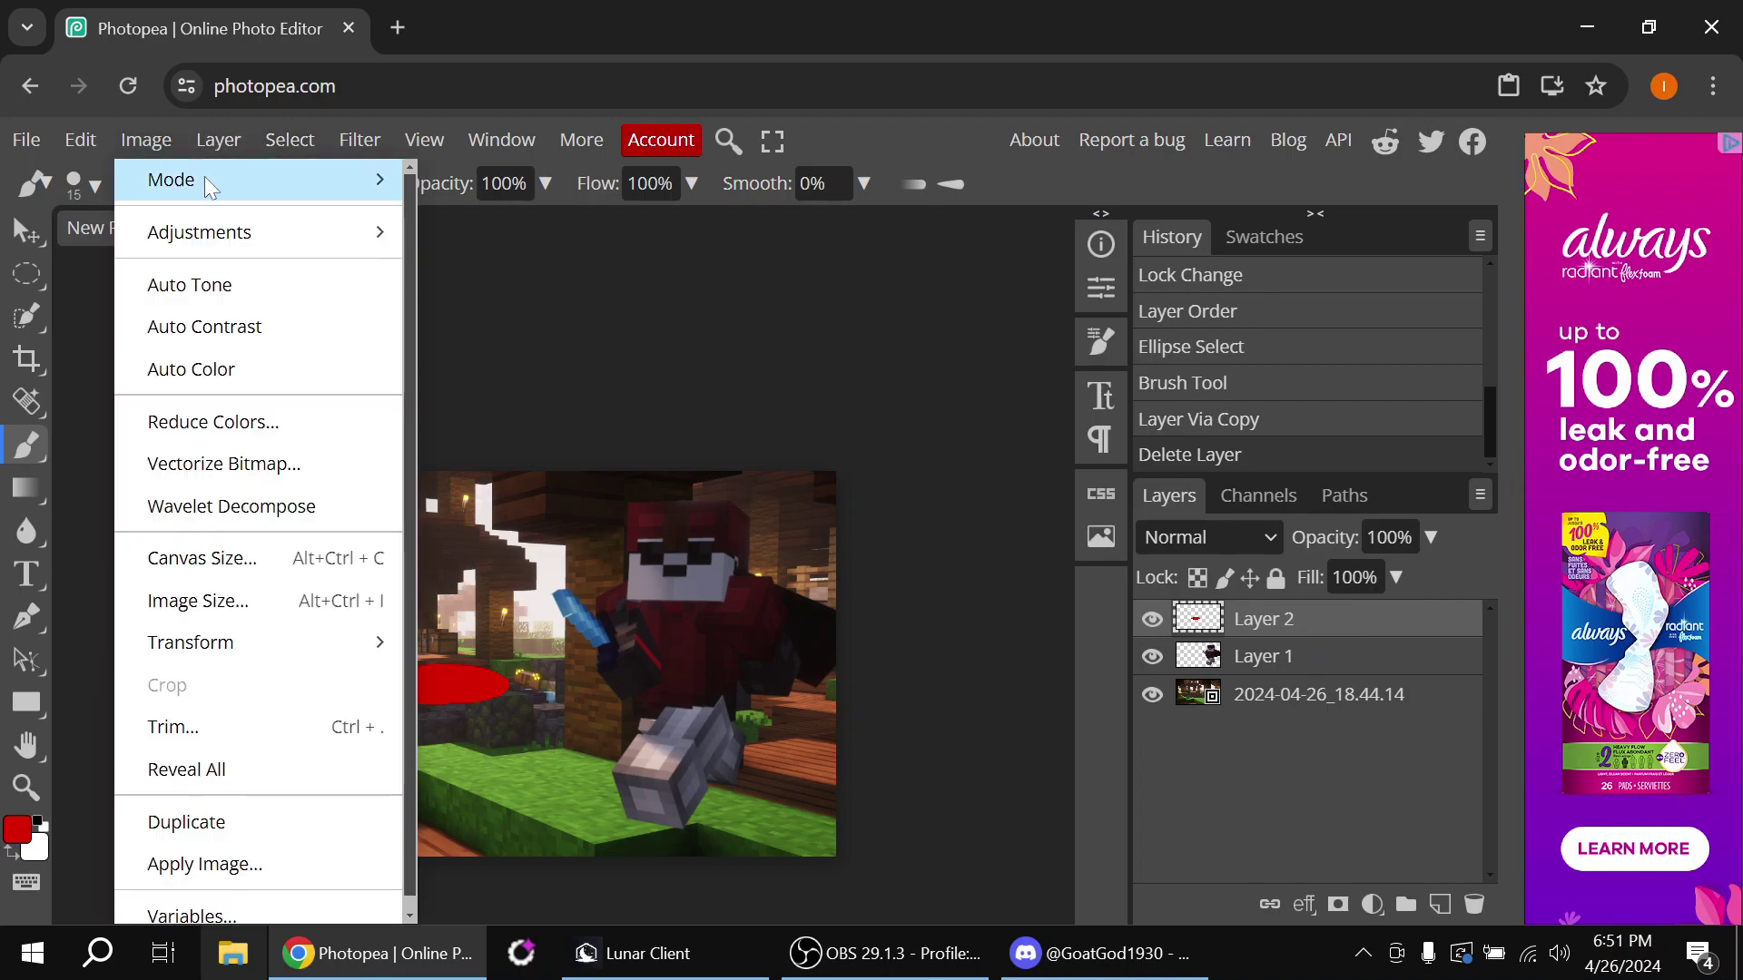
mouse_move(204, 229)
left_click(519, 156)
left_click_drag(472, 345, 1141, 190)
left_click_drag(1141, 298, 899, 286)
left_click_drag(978, 358, 1419, 377)
left_click(1402, 259)
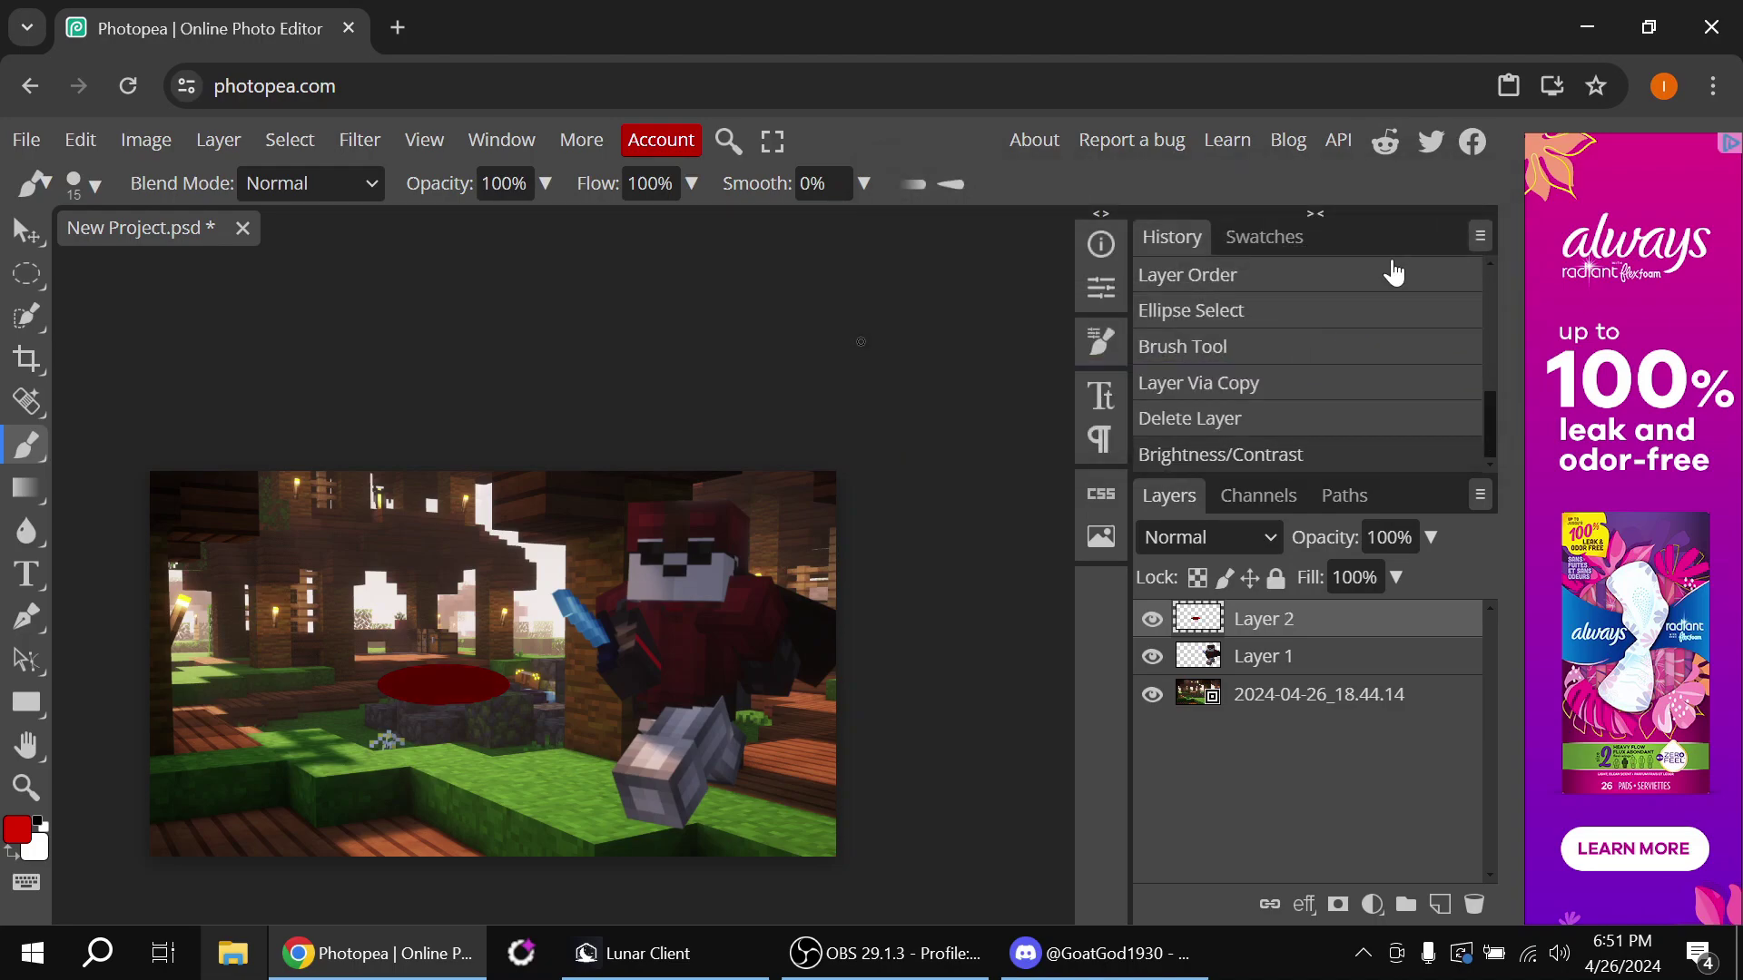
Turn the red ellipse on Layer 2 solid black with a Hue/Saturation adjustment
left_click(168, 151)
mouse_move(205, 234)
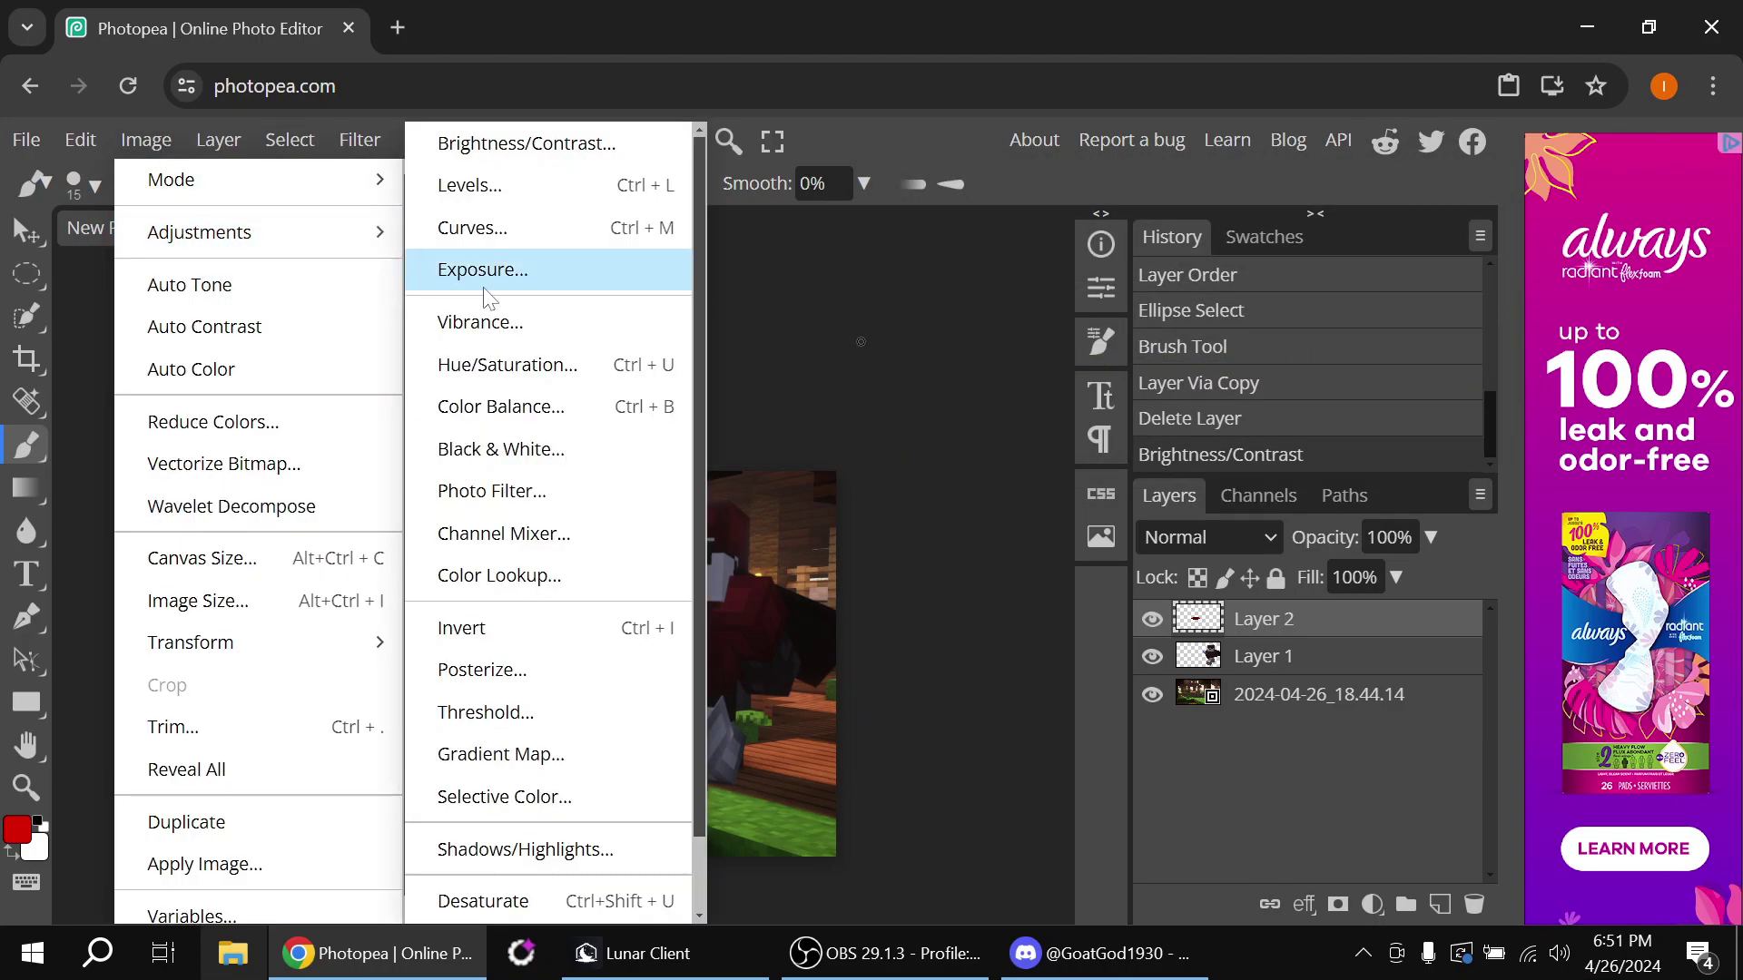
left_click(556, 372)
key("Return")
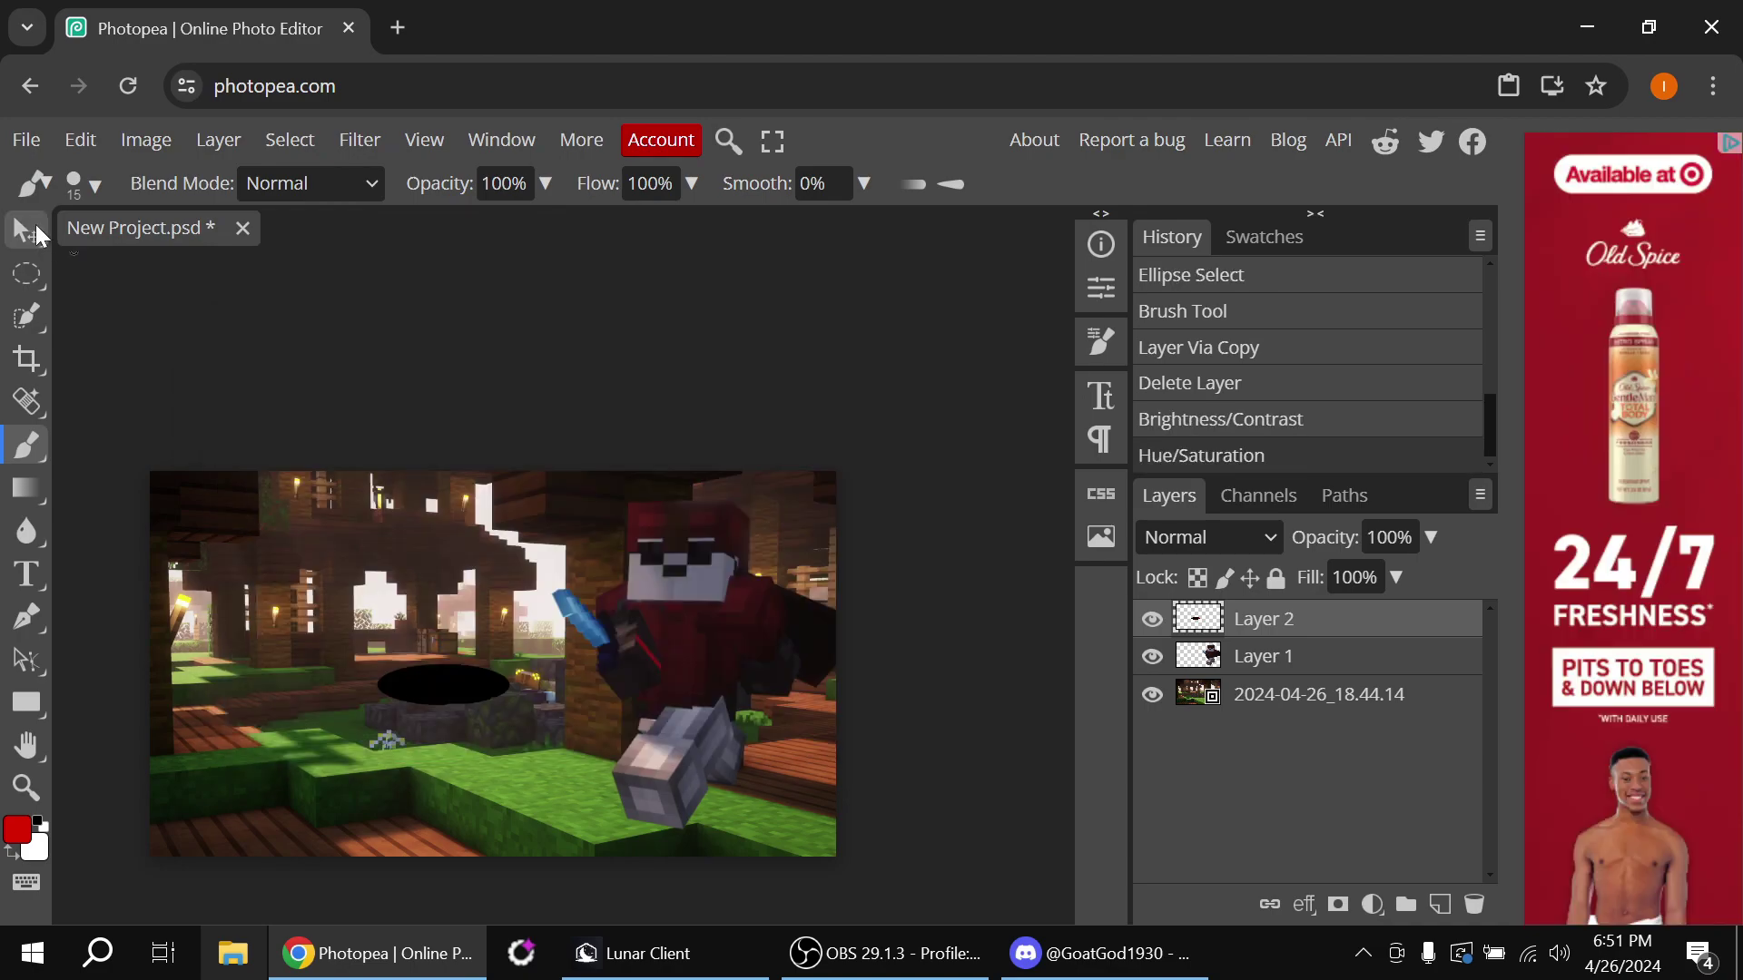
Move the black ellipse beneath the character's foot and place Layer 2 below Layer 1 in the layer order
left_click(29, 231)
left_click_drag(458, 682, 709, 829)
left_click_drag(1269, 646, 1288, 690)
left_click_drag(699, 842, 709, 829)
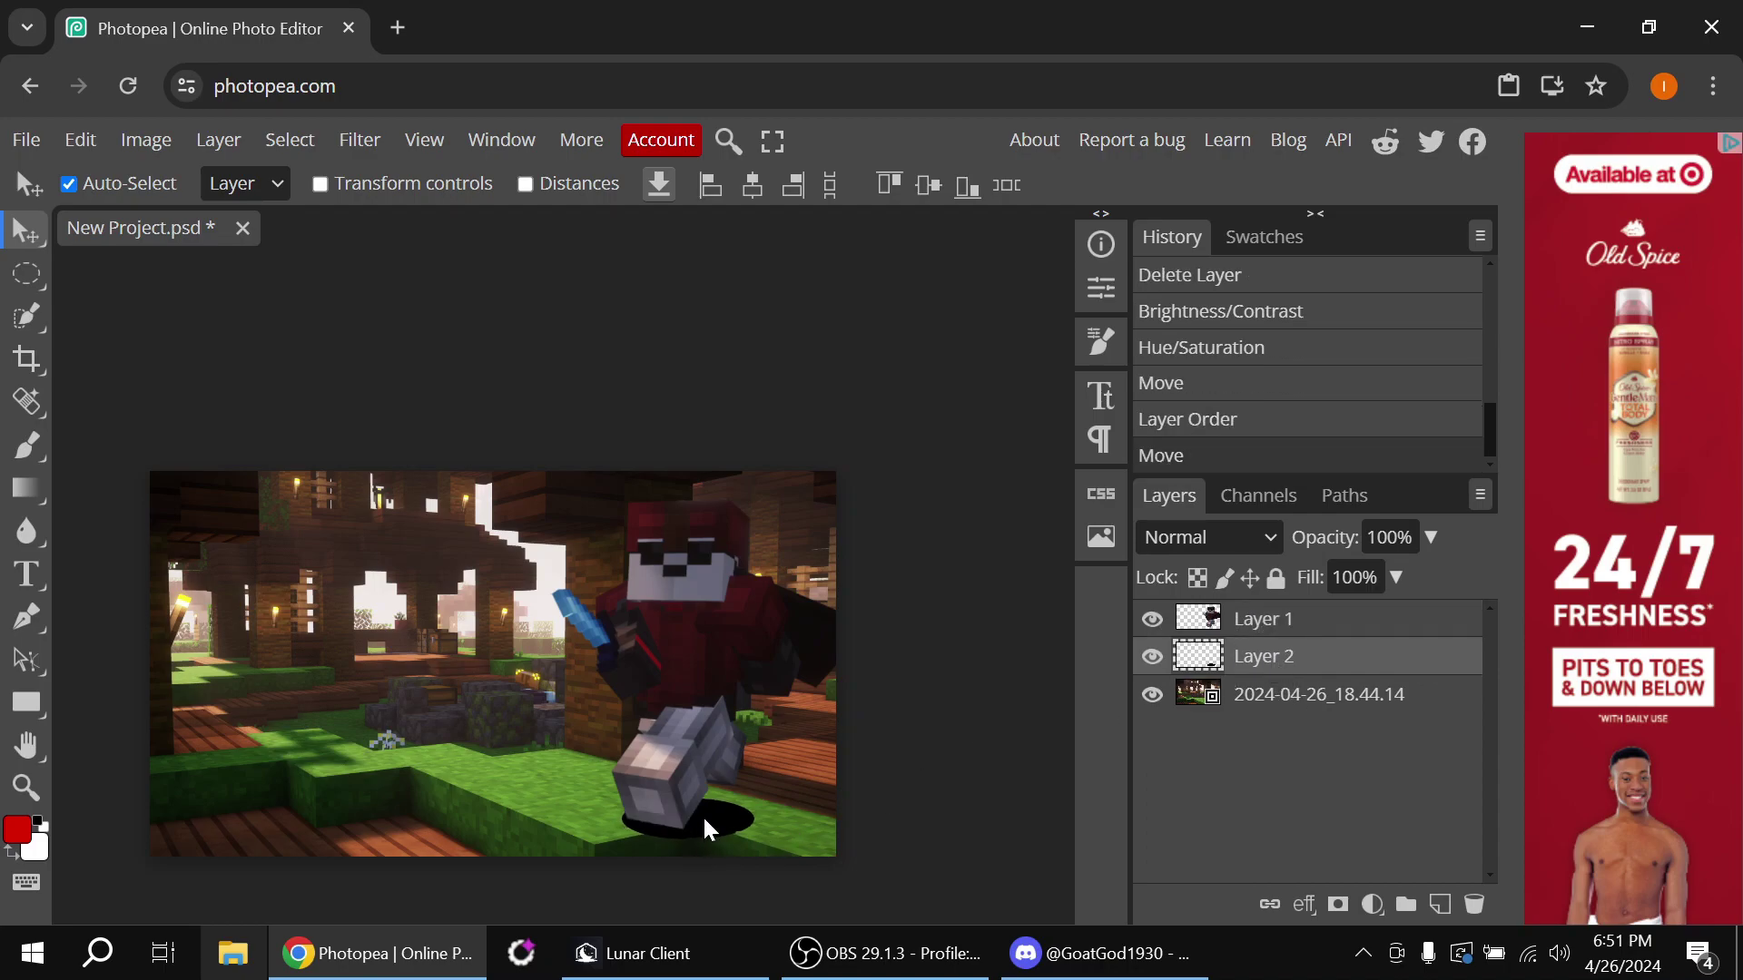
Enlarge the ellipse shadow to about 120% width and 109% height, and set Layer 2's opacity to 70%
key("ctrl+t")
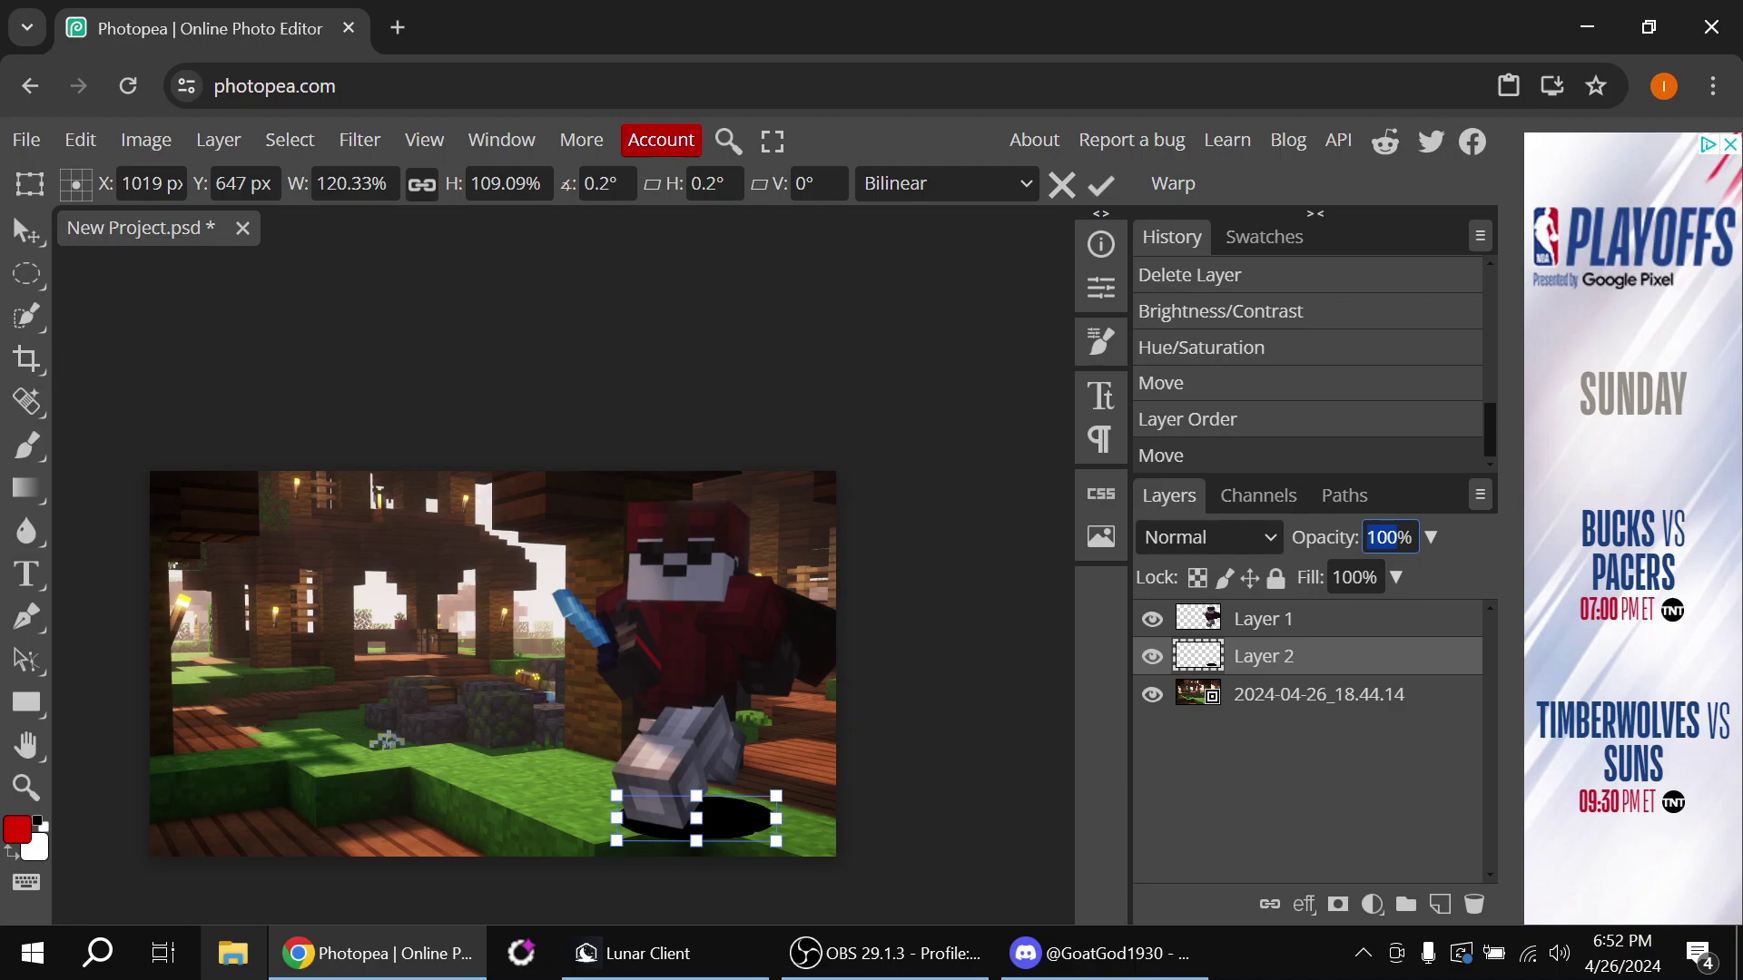
type("70")
key("Return")
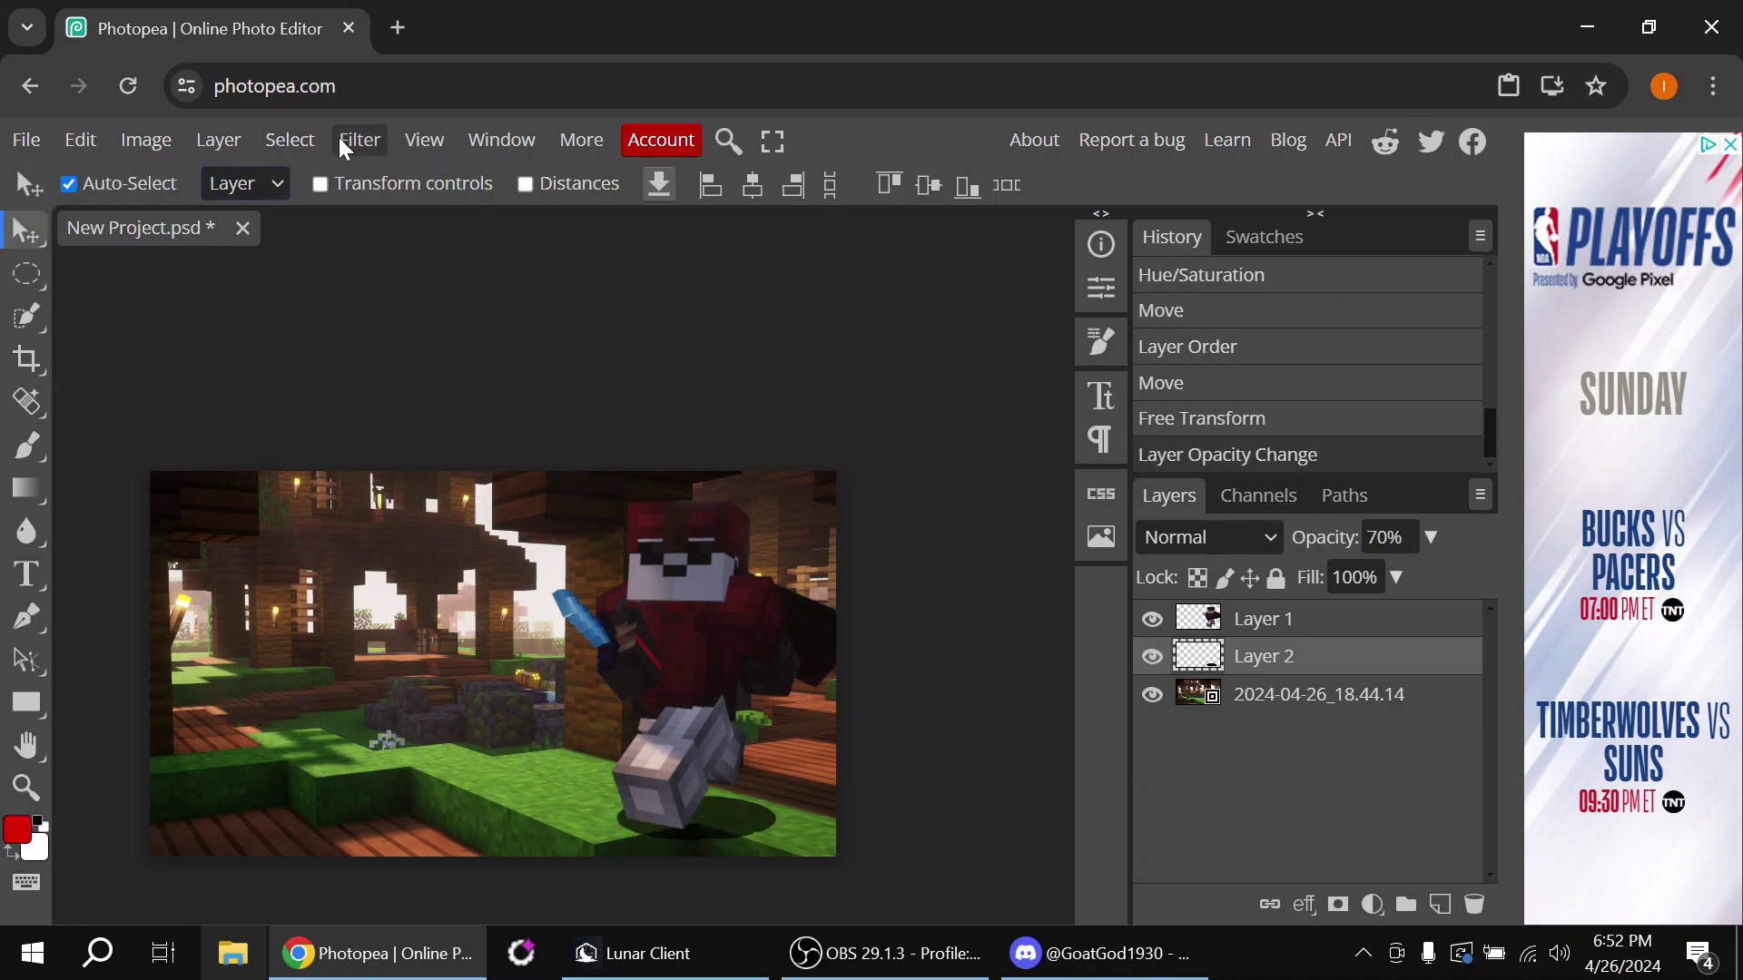
Soften the ellipse shadow with a Gaussian Blur of 8.6 px radius
left_click(359, 142)
mouse_move(447, 494)
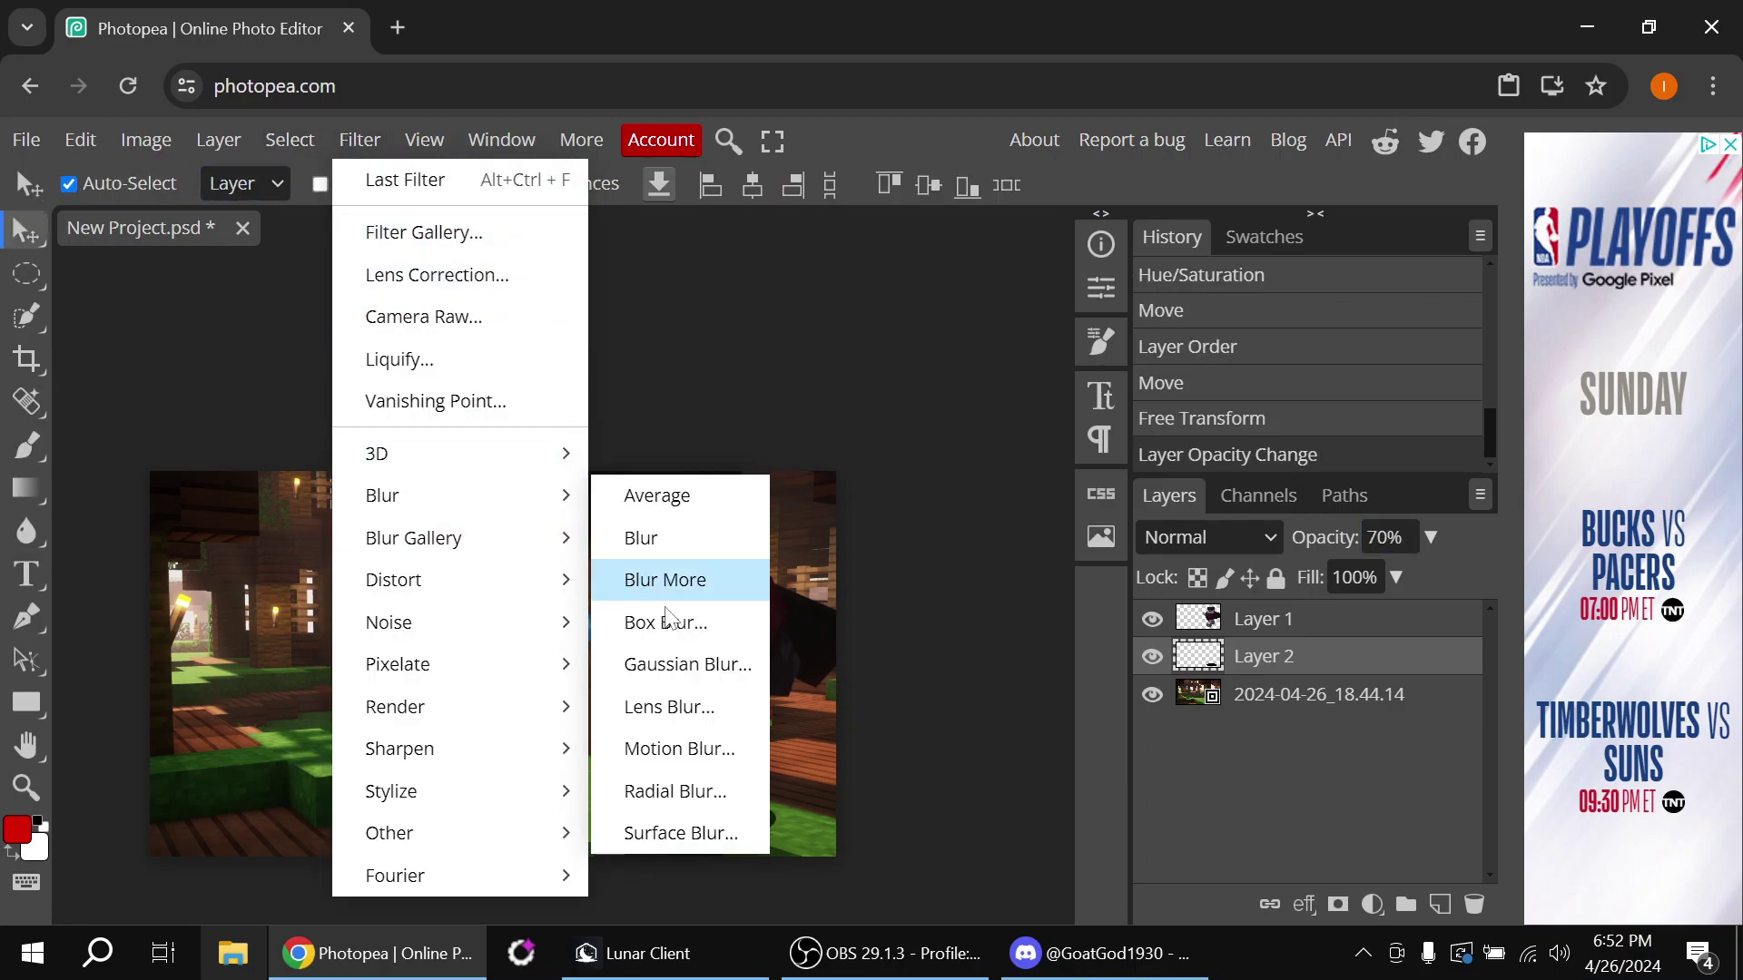
left_click(687, 664)
left_click_drag(627, 361, 1335, 279)
mouse_move(986, 355)
left_mouse_down()
mouse_move(1070, 360)
mouse_move(1019, 358)
left_mouse_up()
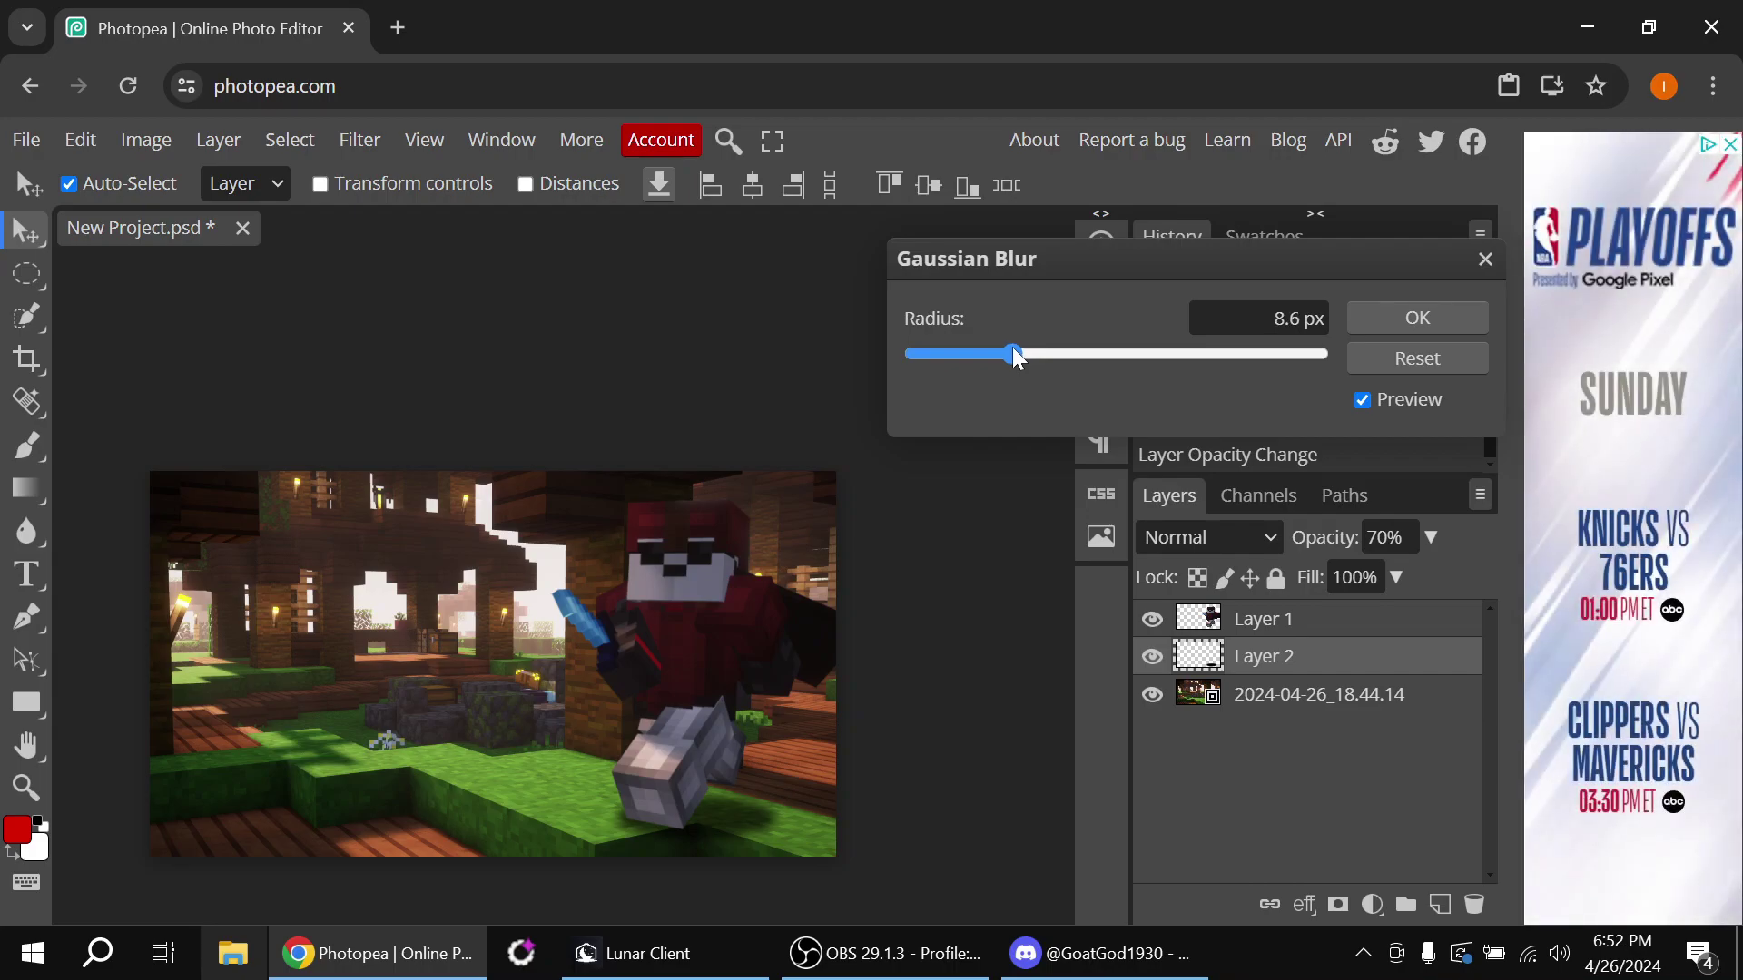
left_click(1419, 318)
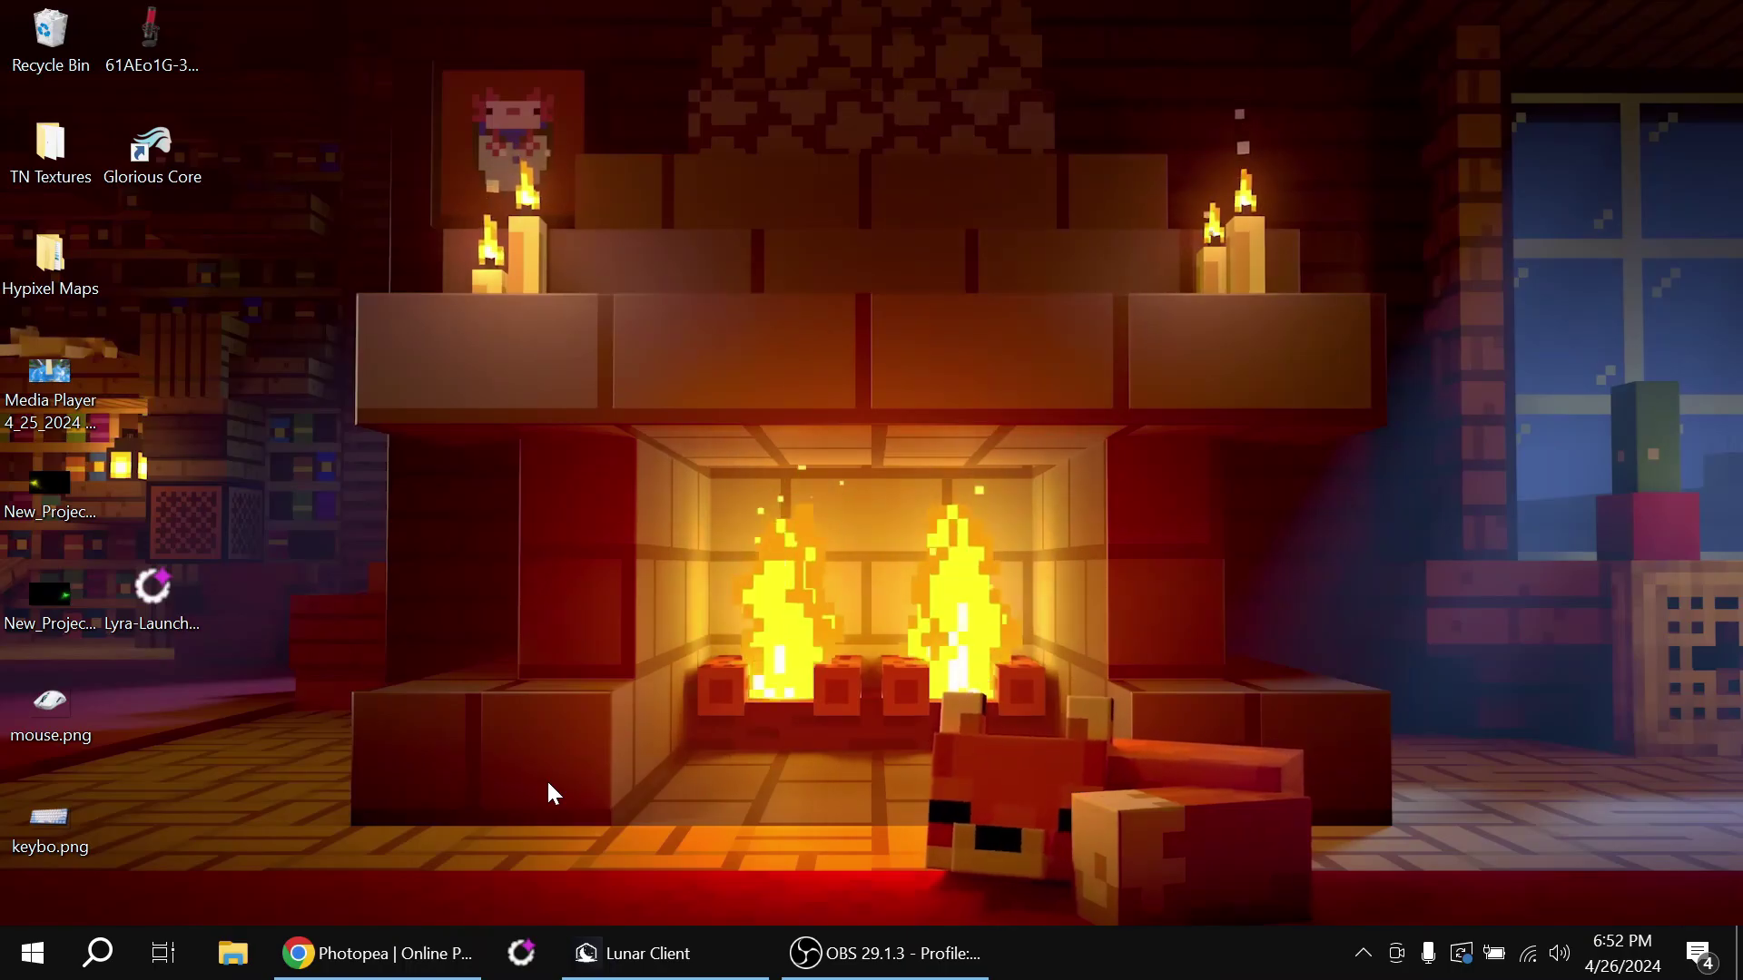
Switch to File Explorer at %appdata% and open the resourcepacks folder inside .minecraft
key("super+r")
type("%p")
type("appdata")
type("%")
key("Return")
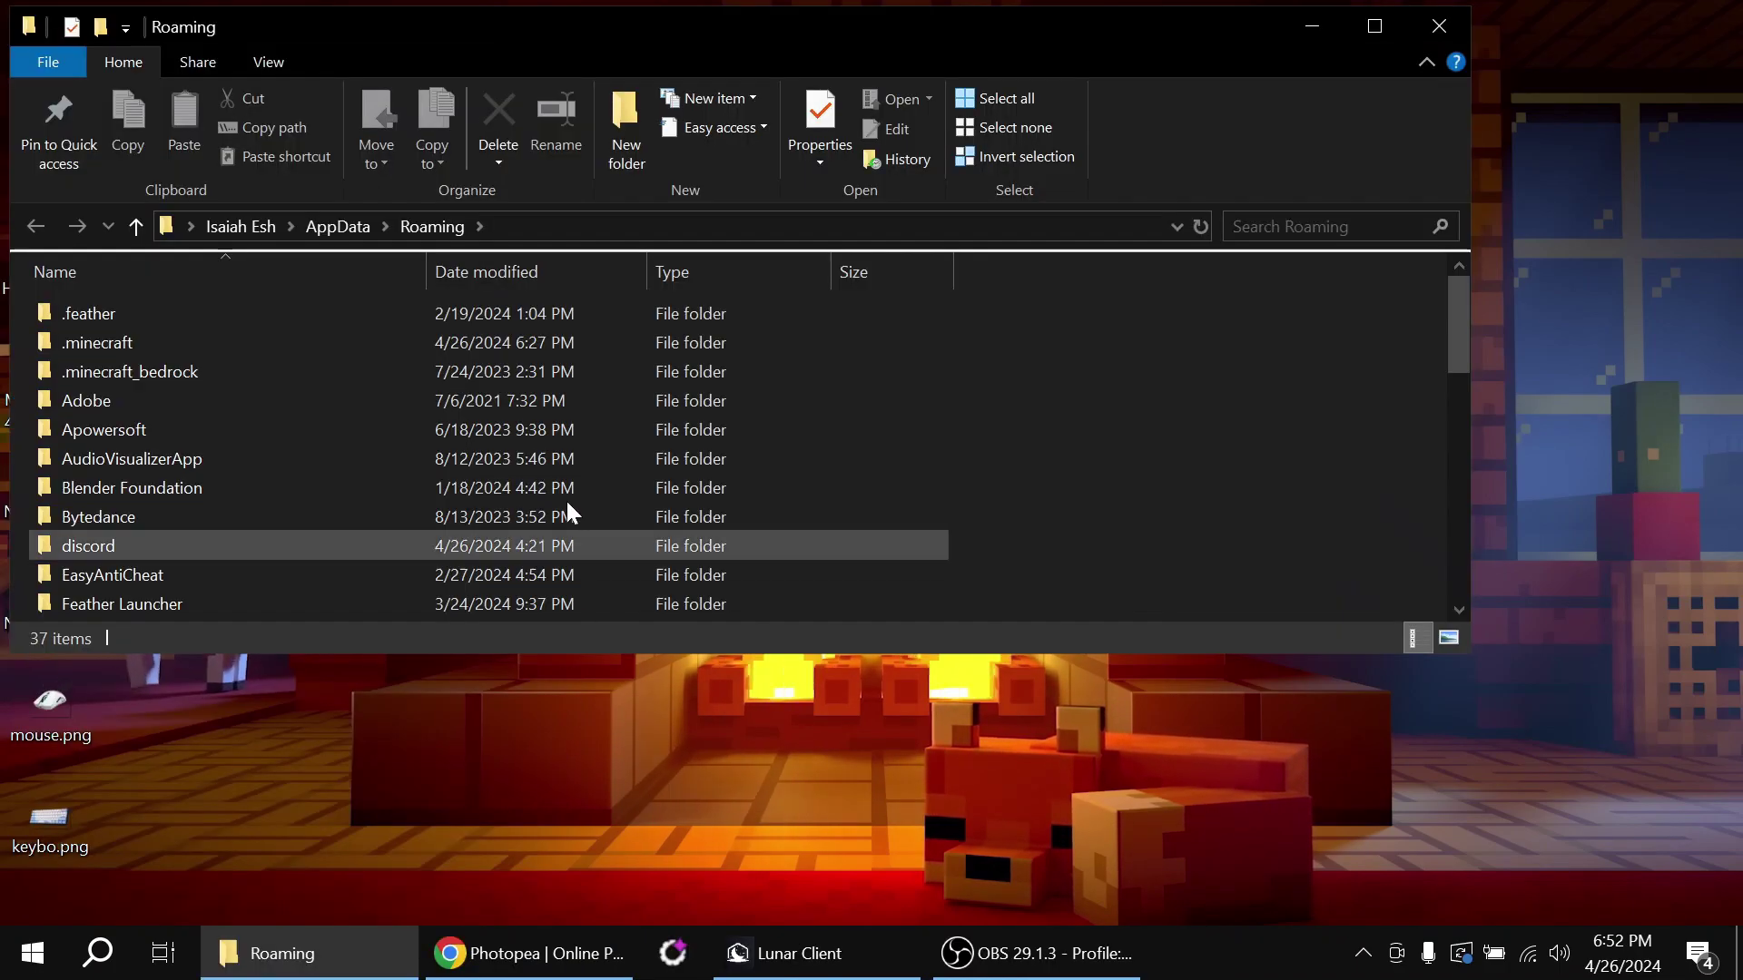
double_click(193, 338)
scroll(250, 550, "down", 3)
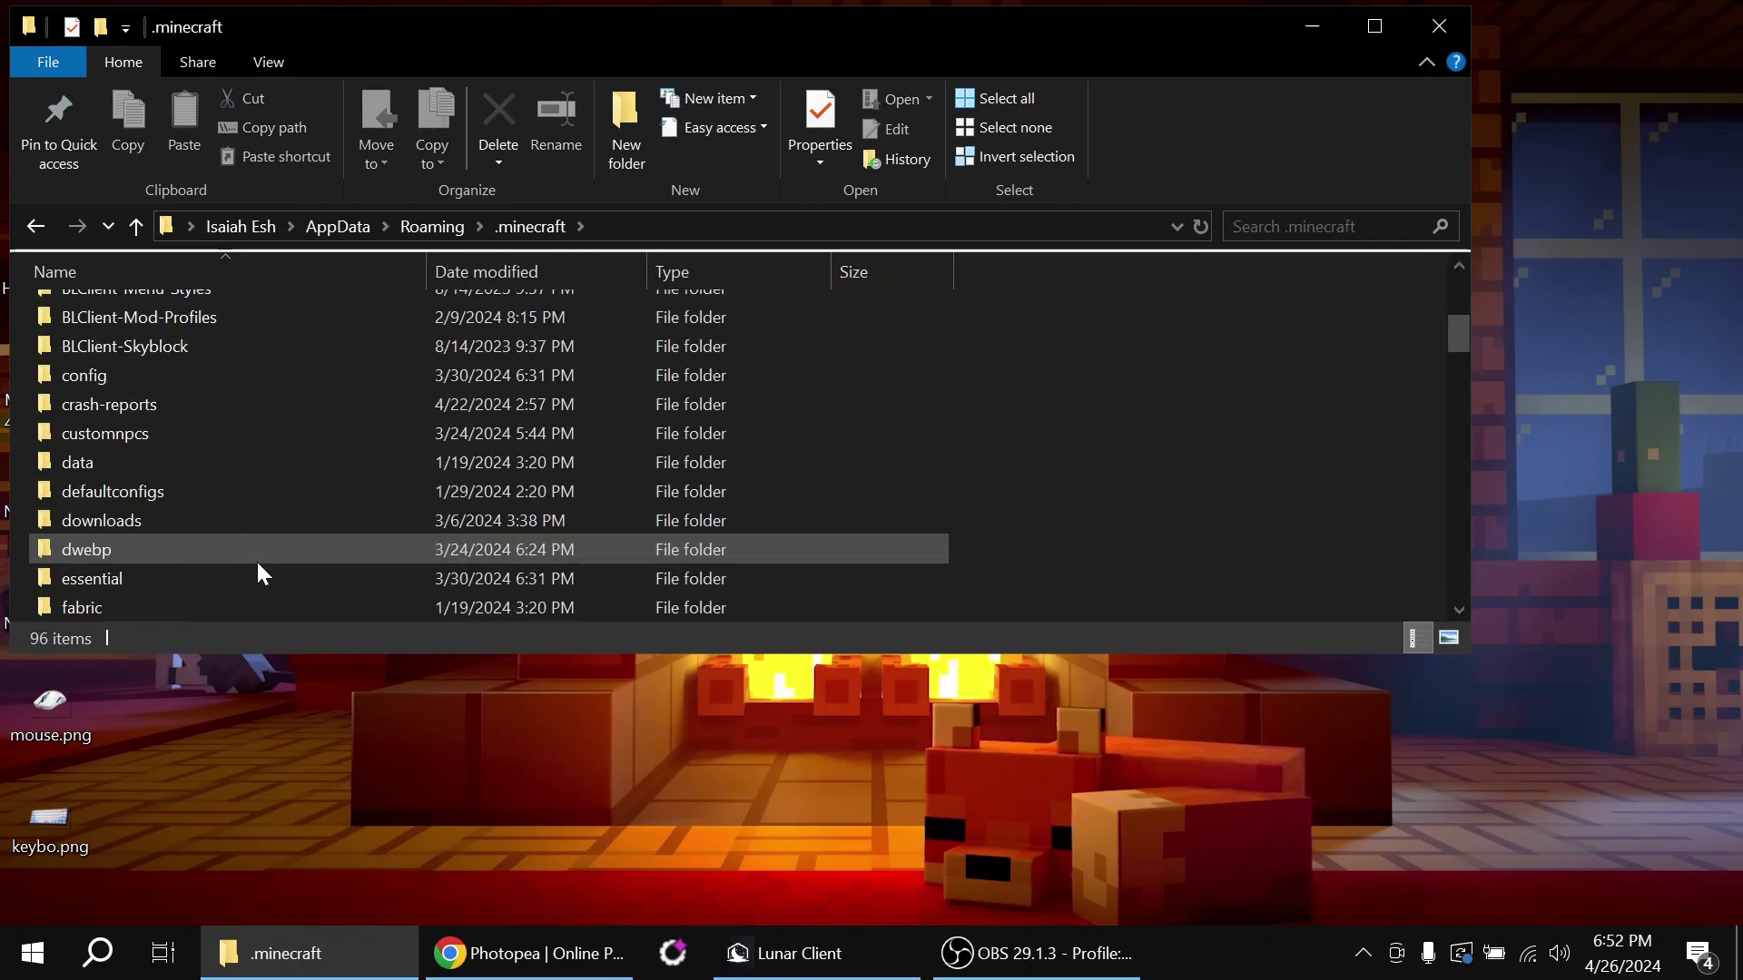
scroll(259, 568, "down", 6)
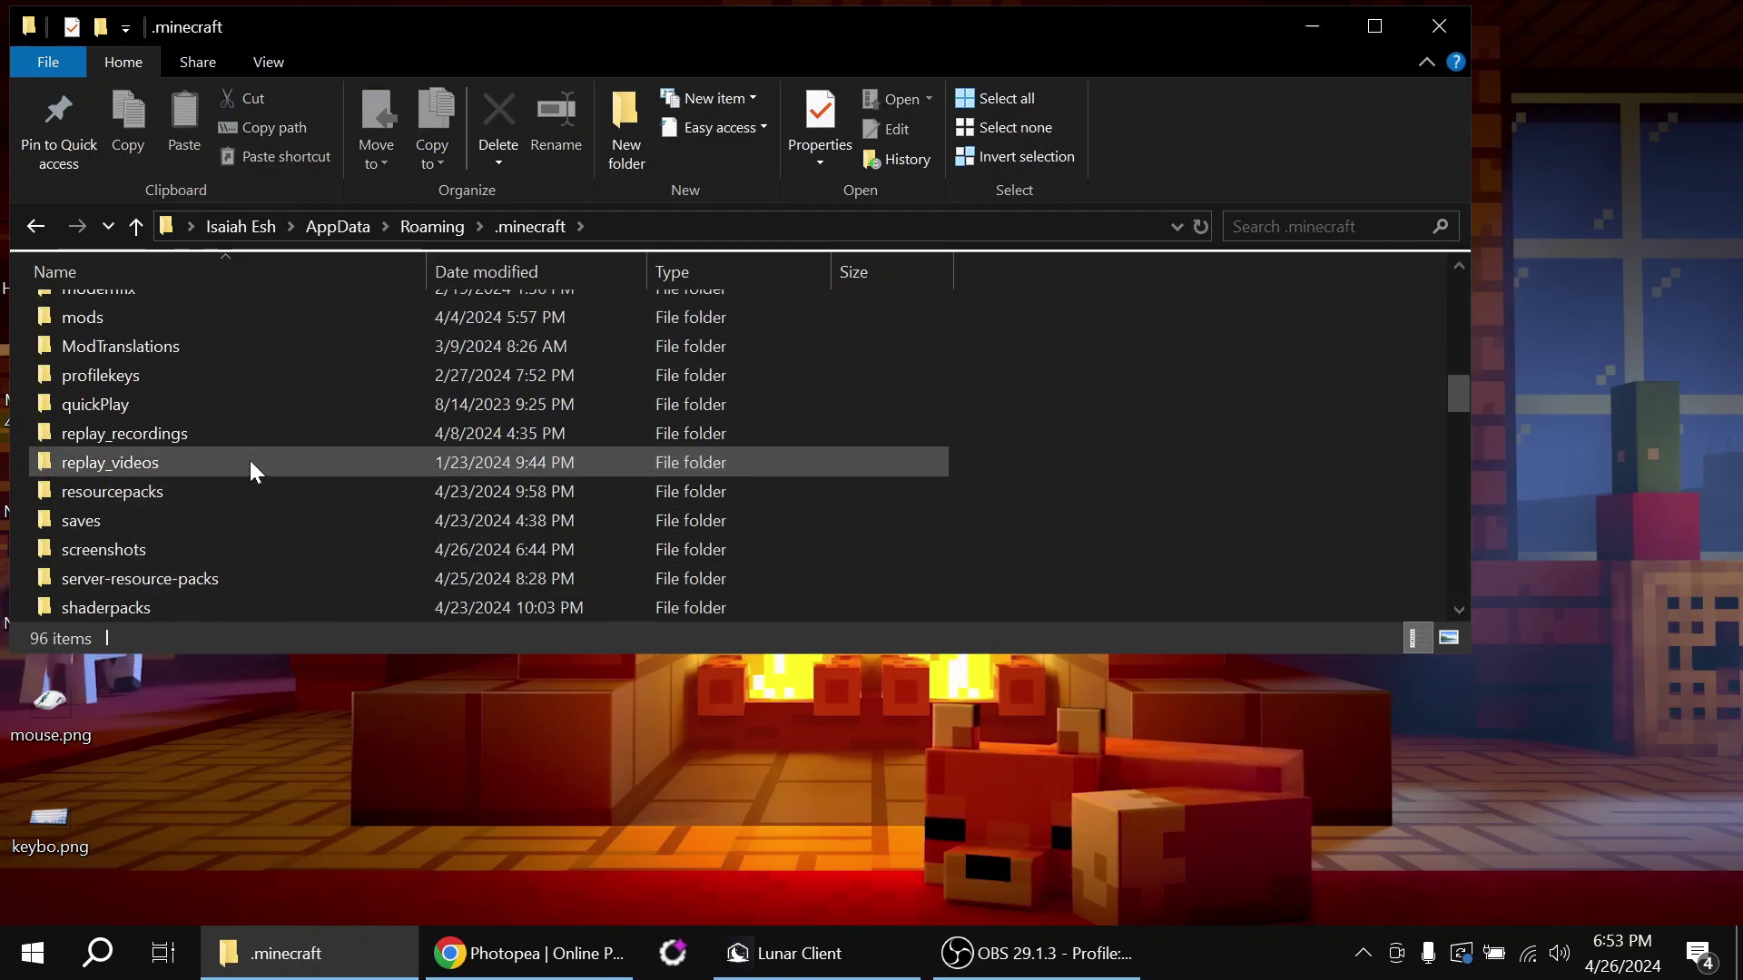
double_click(243, 490)
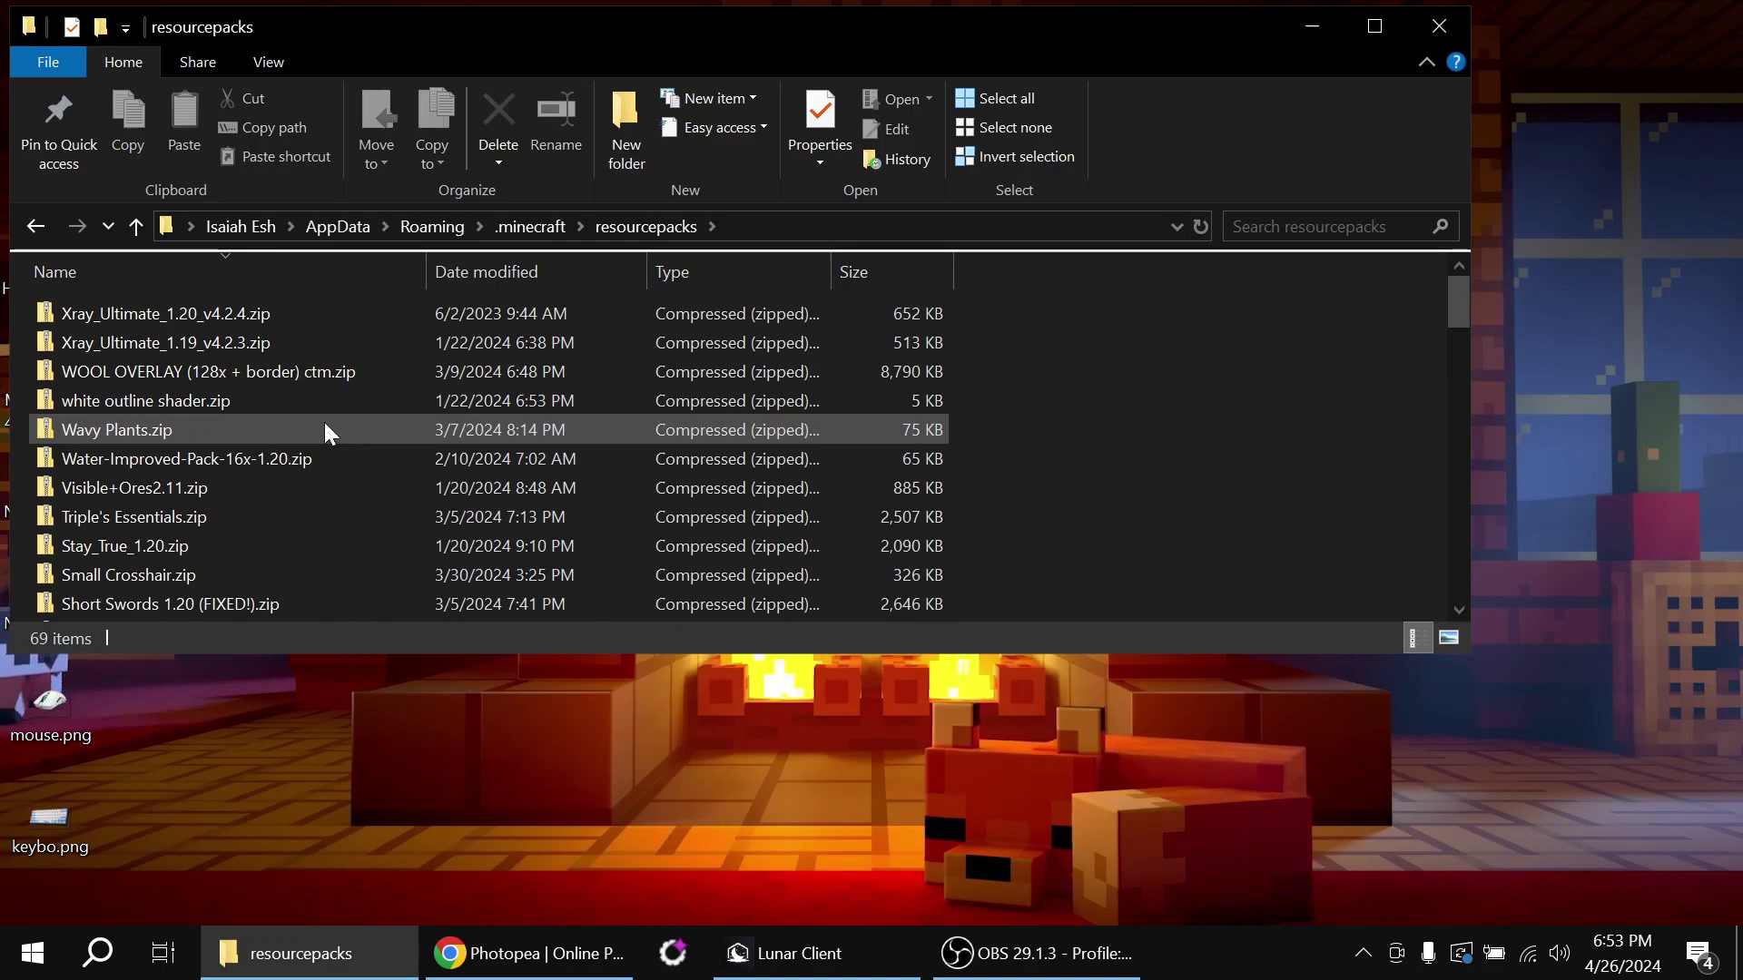
Find the midnight 16x resource pack archive and open its assets/minecraft/textures/gui folder
scroll(331, 490, "down", 15)
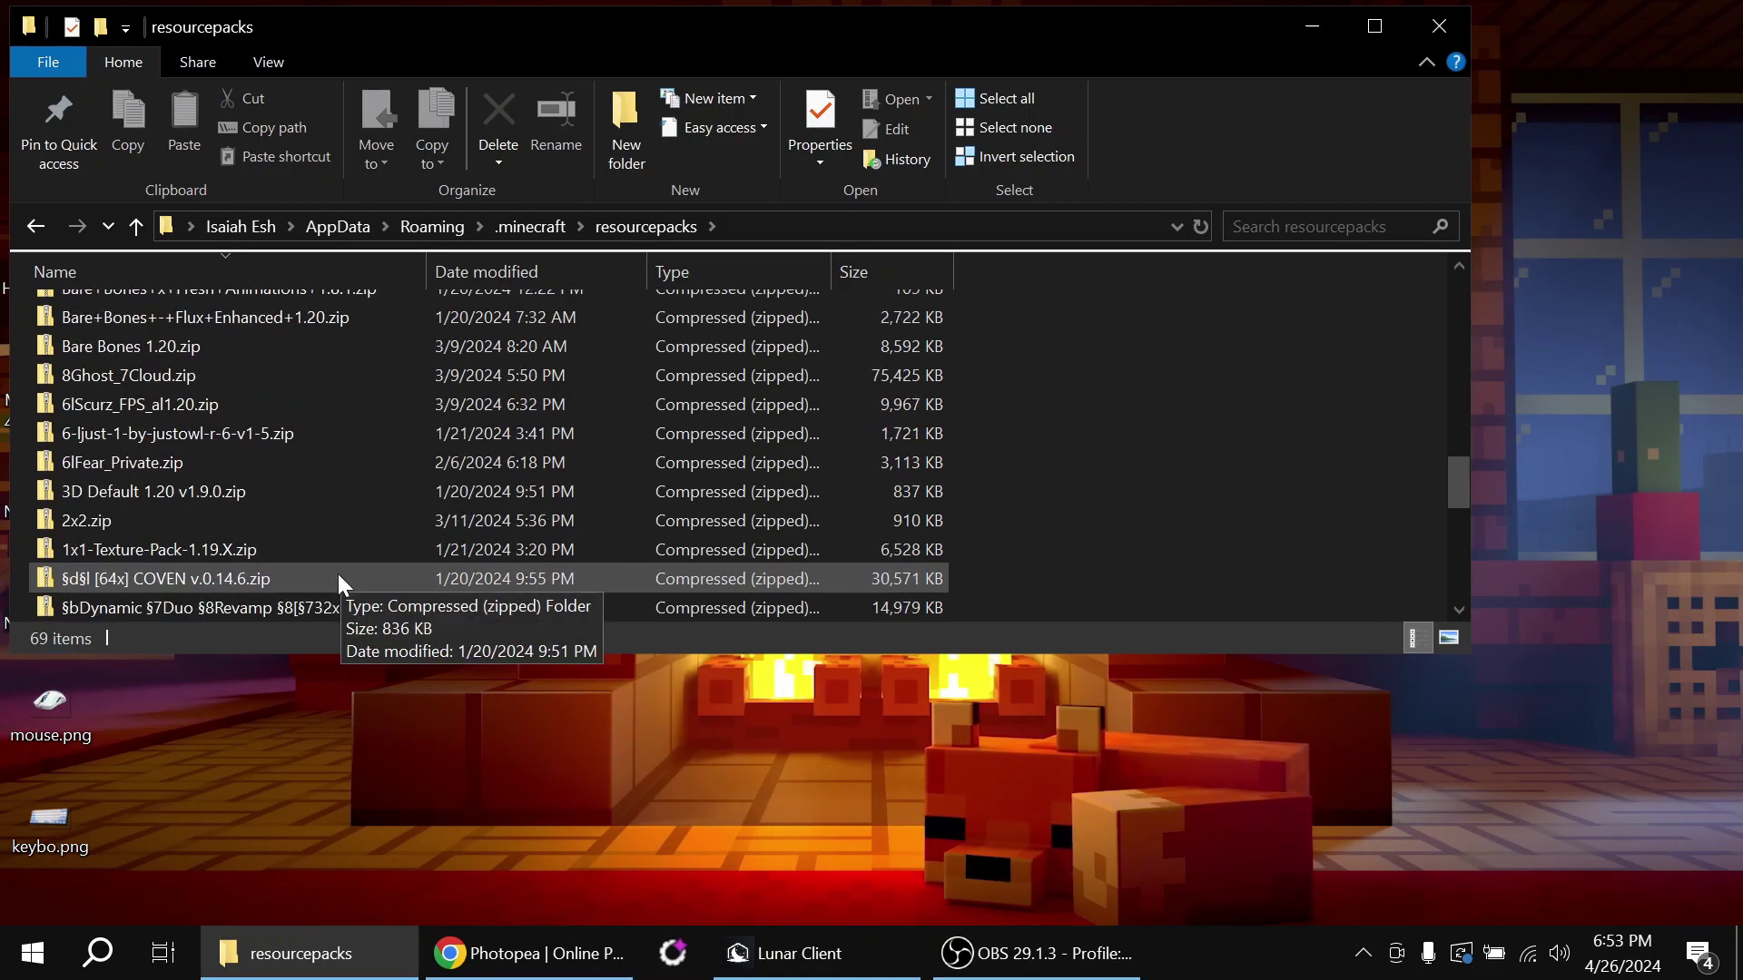
scroll(337, 577, "down", 2)
scroll(337, 573, "down", 4)
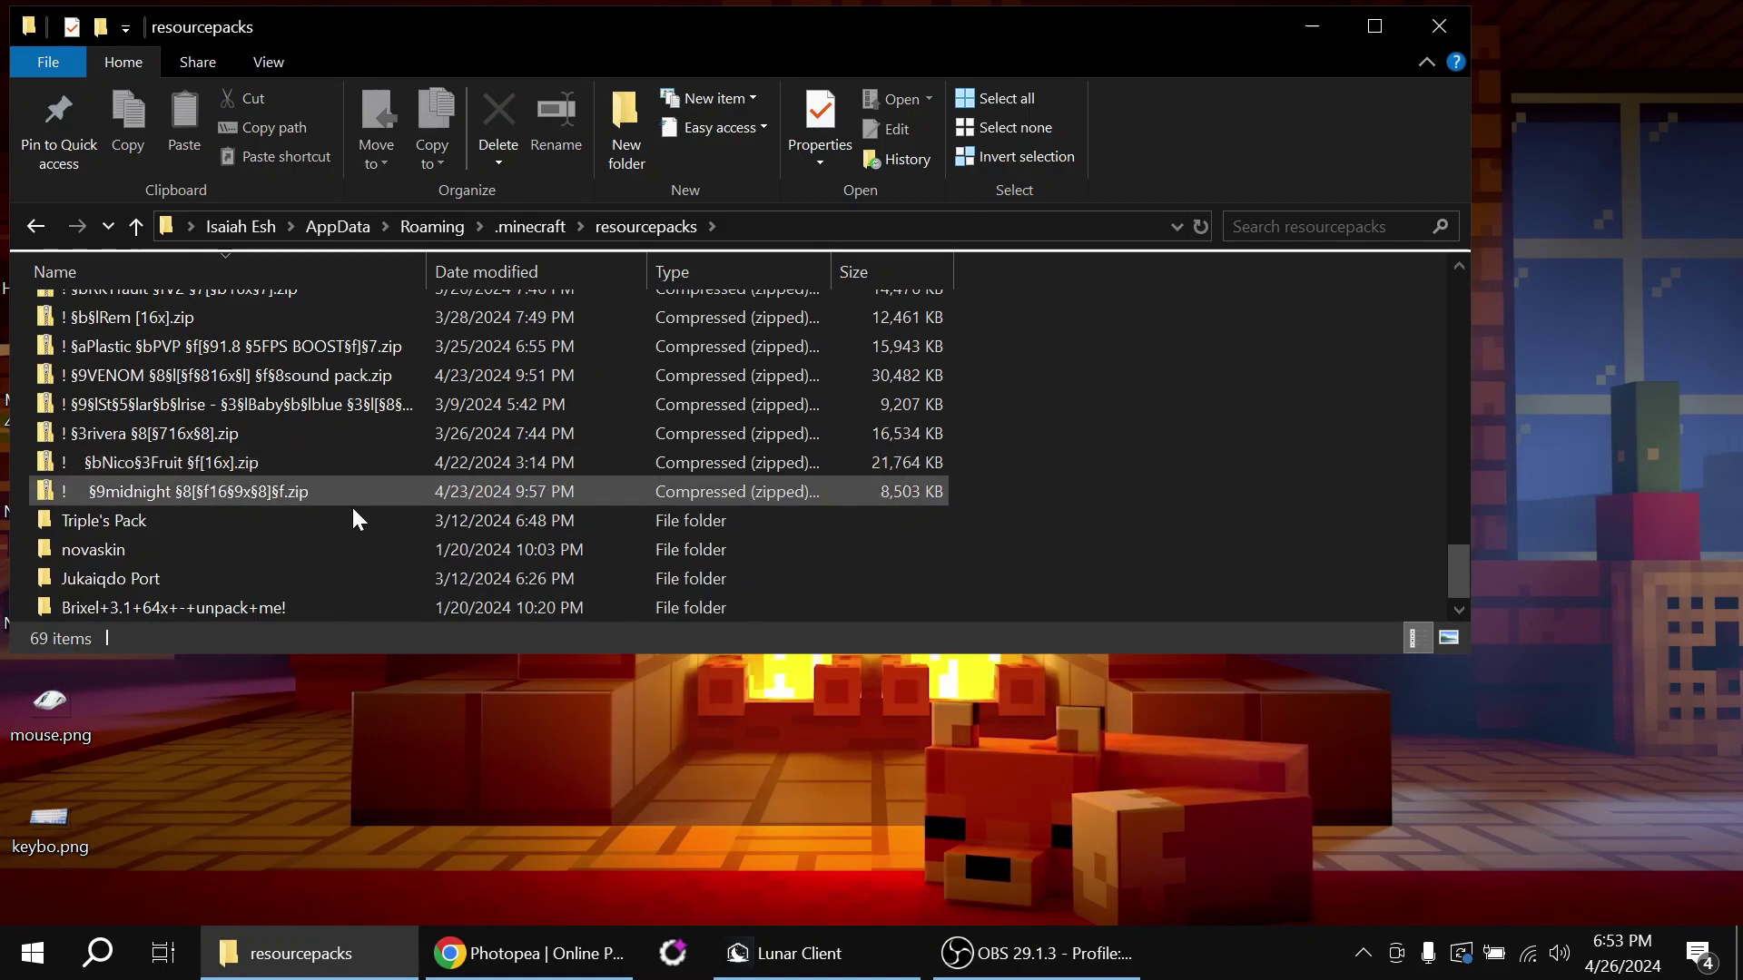
double_click(356, 491)
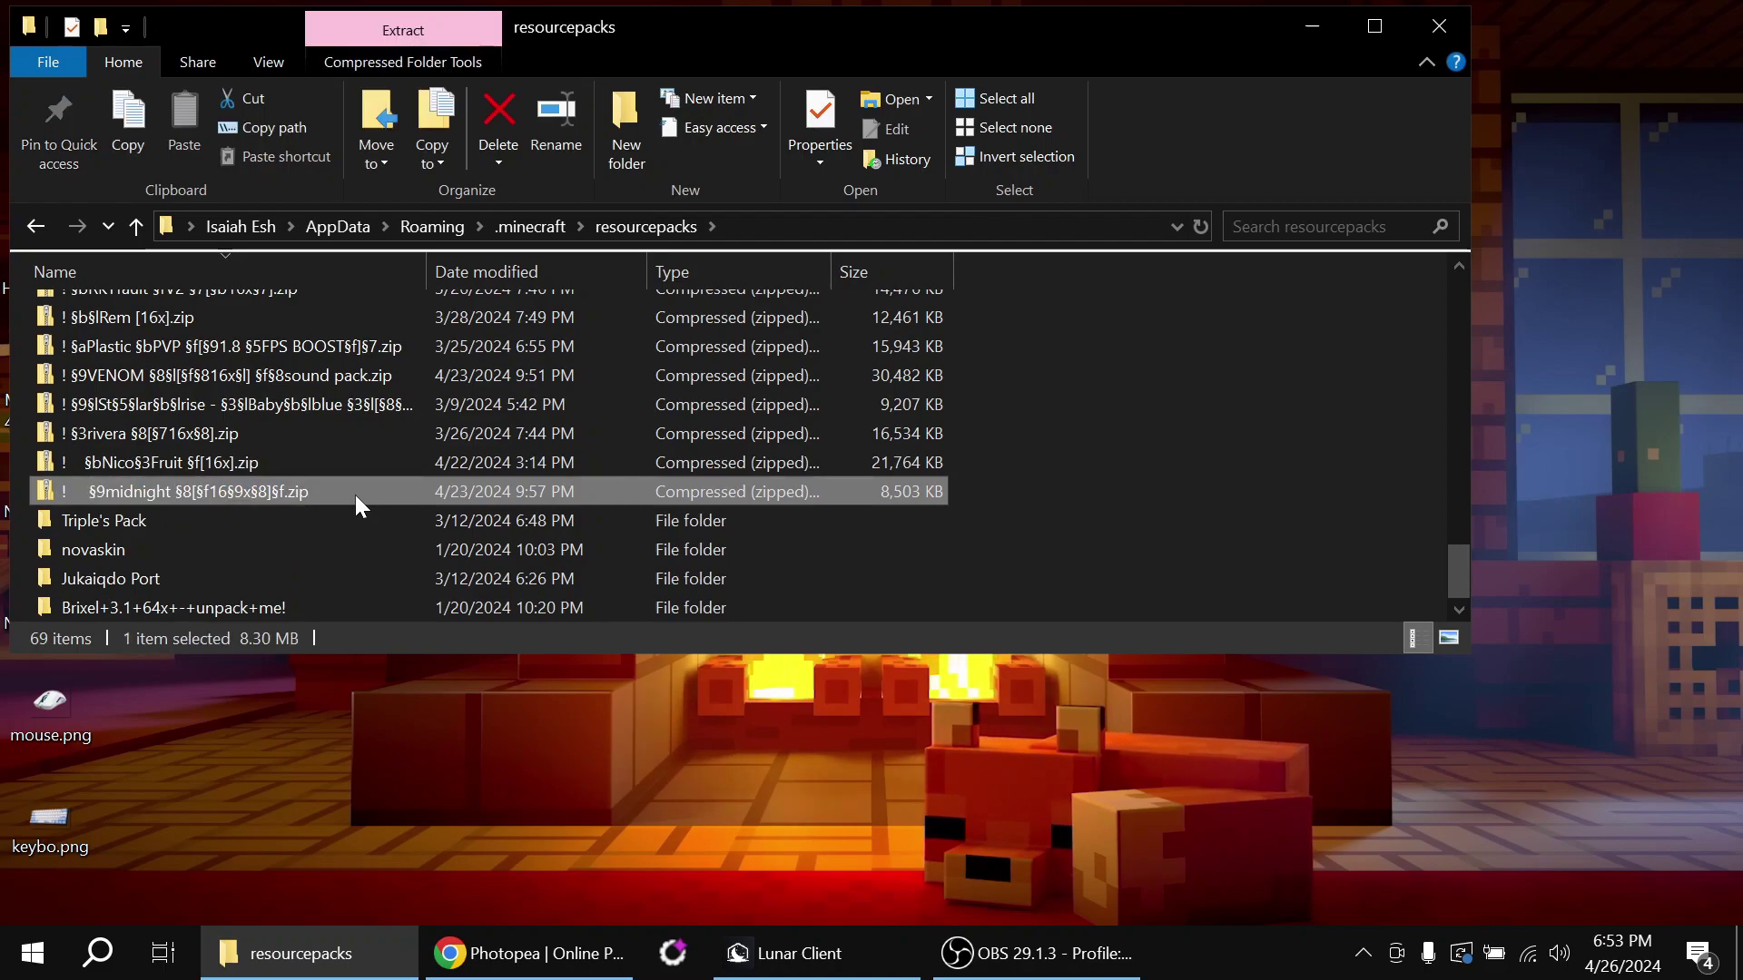
double_click(209, 303)
double_click(221, 314)
double_click(221, 393)
double_click(222, 430)
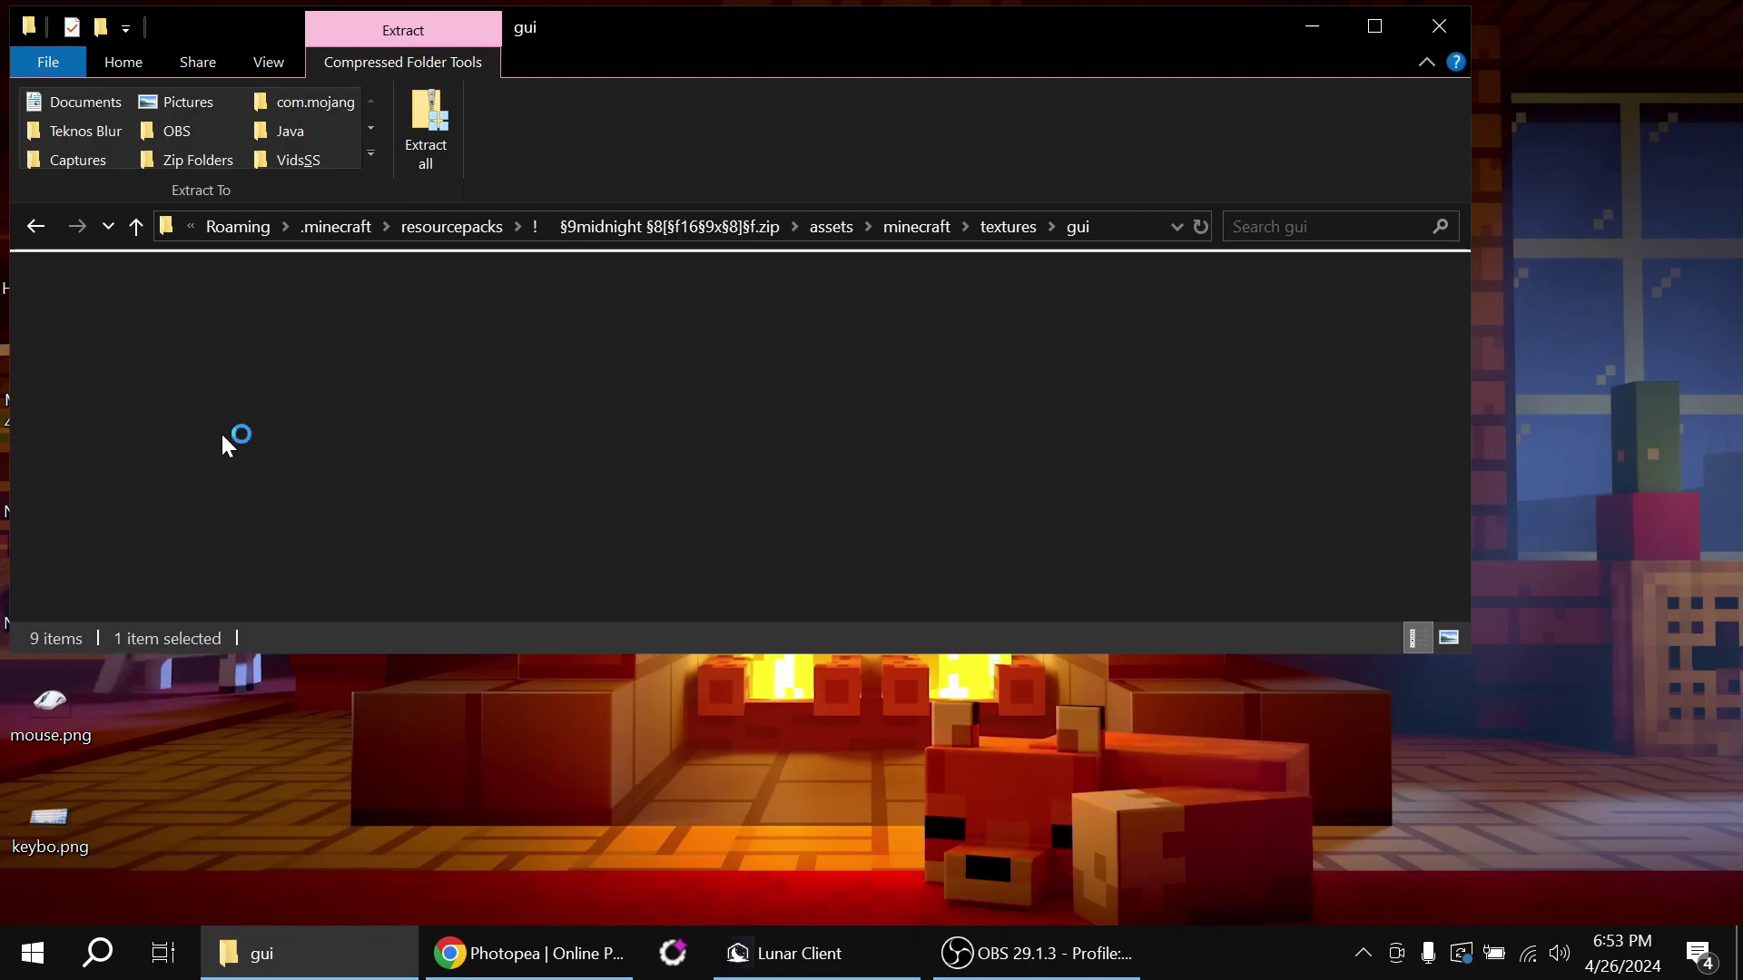
Copy widgets.png and icons.png from the gui folder to the desktop
left_click_drag(653, 70, 1023, 82)
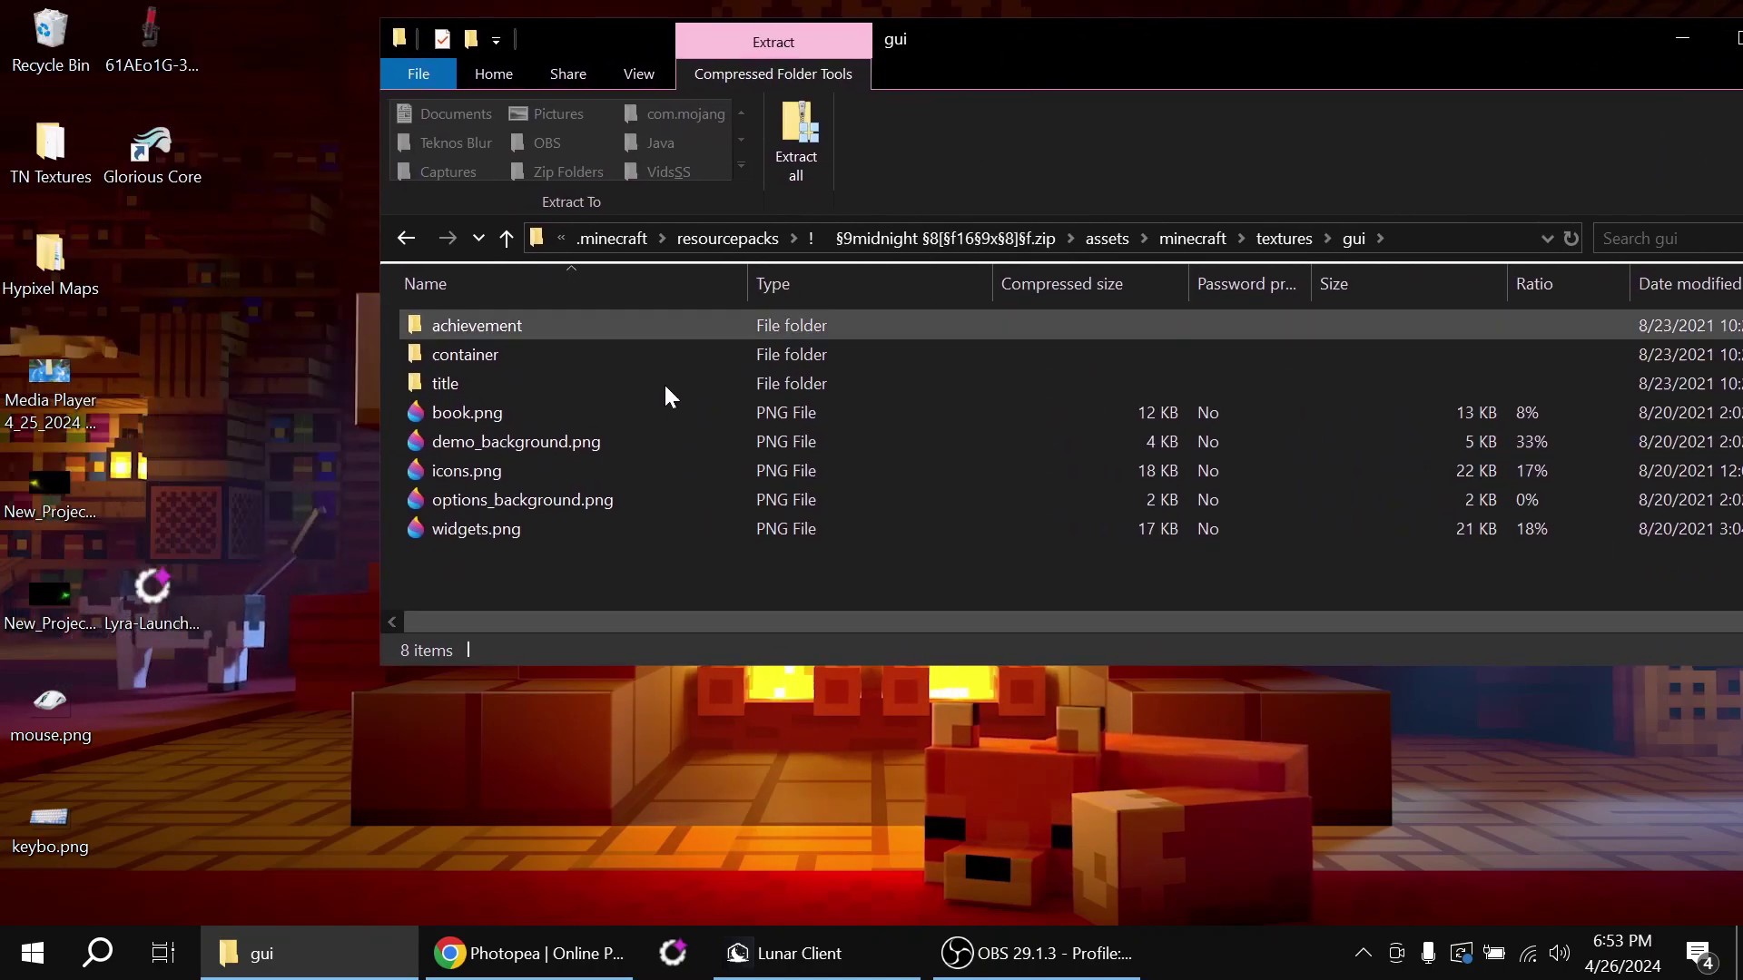
left_click(546, 530)
left_click_drag(545, 526, 199, 568)
left_click(238, 583)
left_click(540, 469)
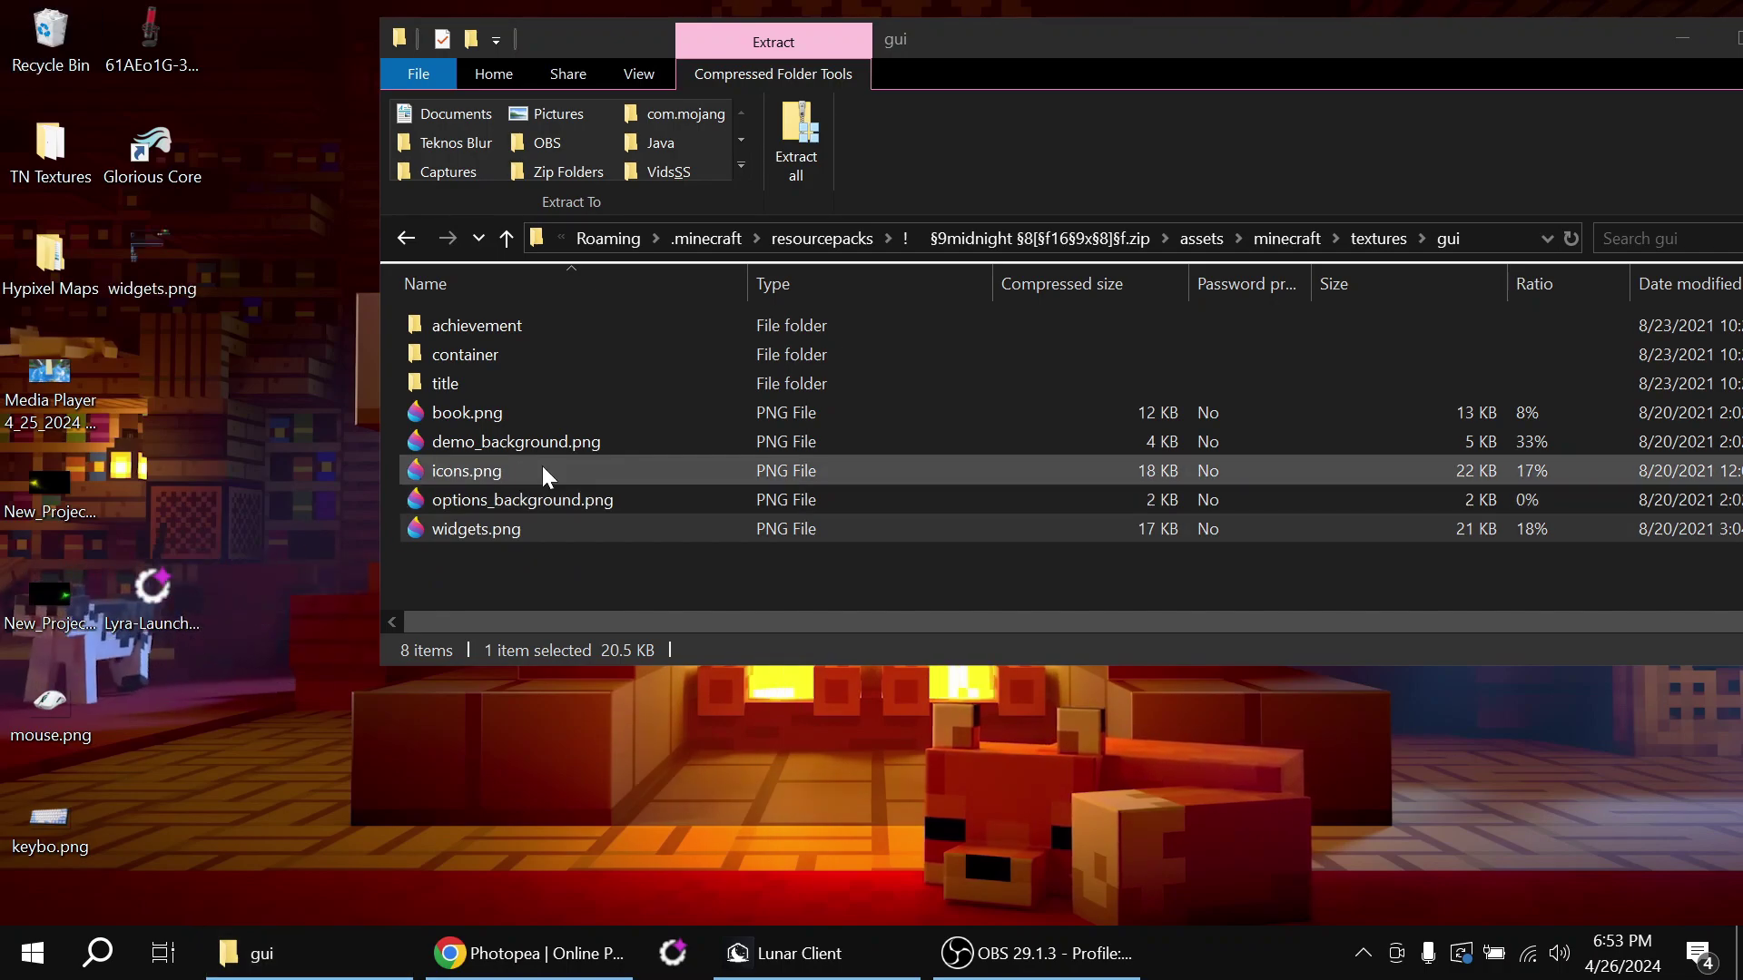
left_click_drag(454, 477, 258, 490)
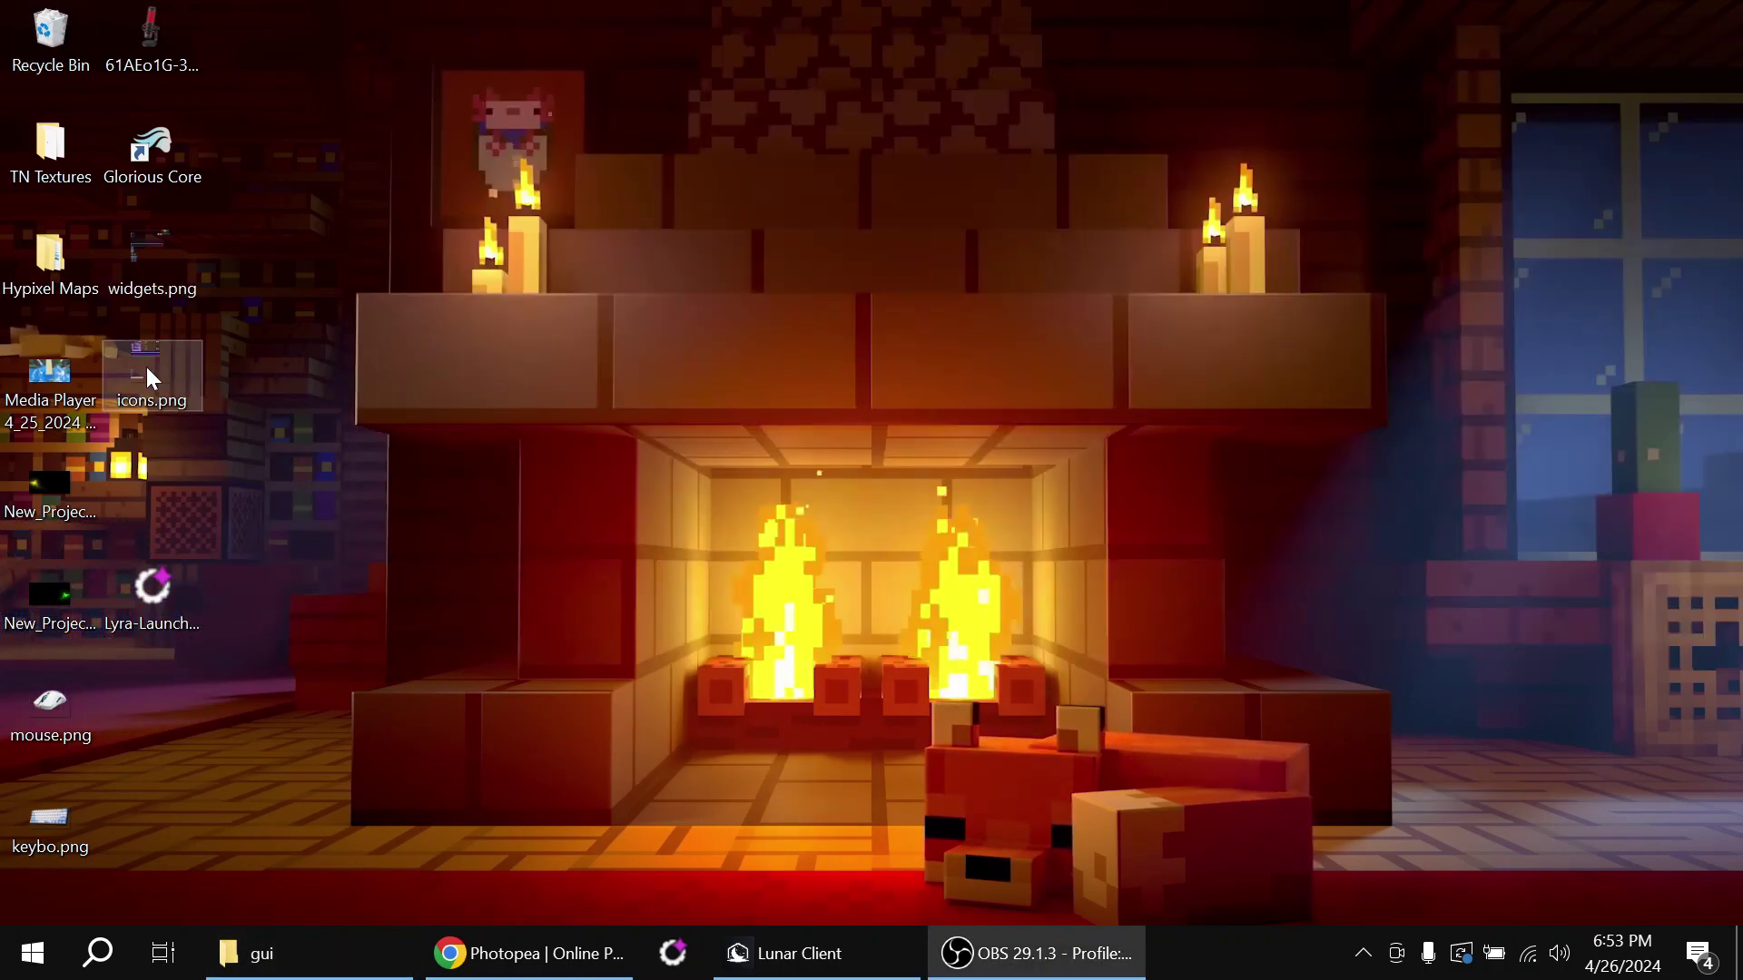
Check the pixel dimensions of icons.png in its file properties
left_click(145, 366)
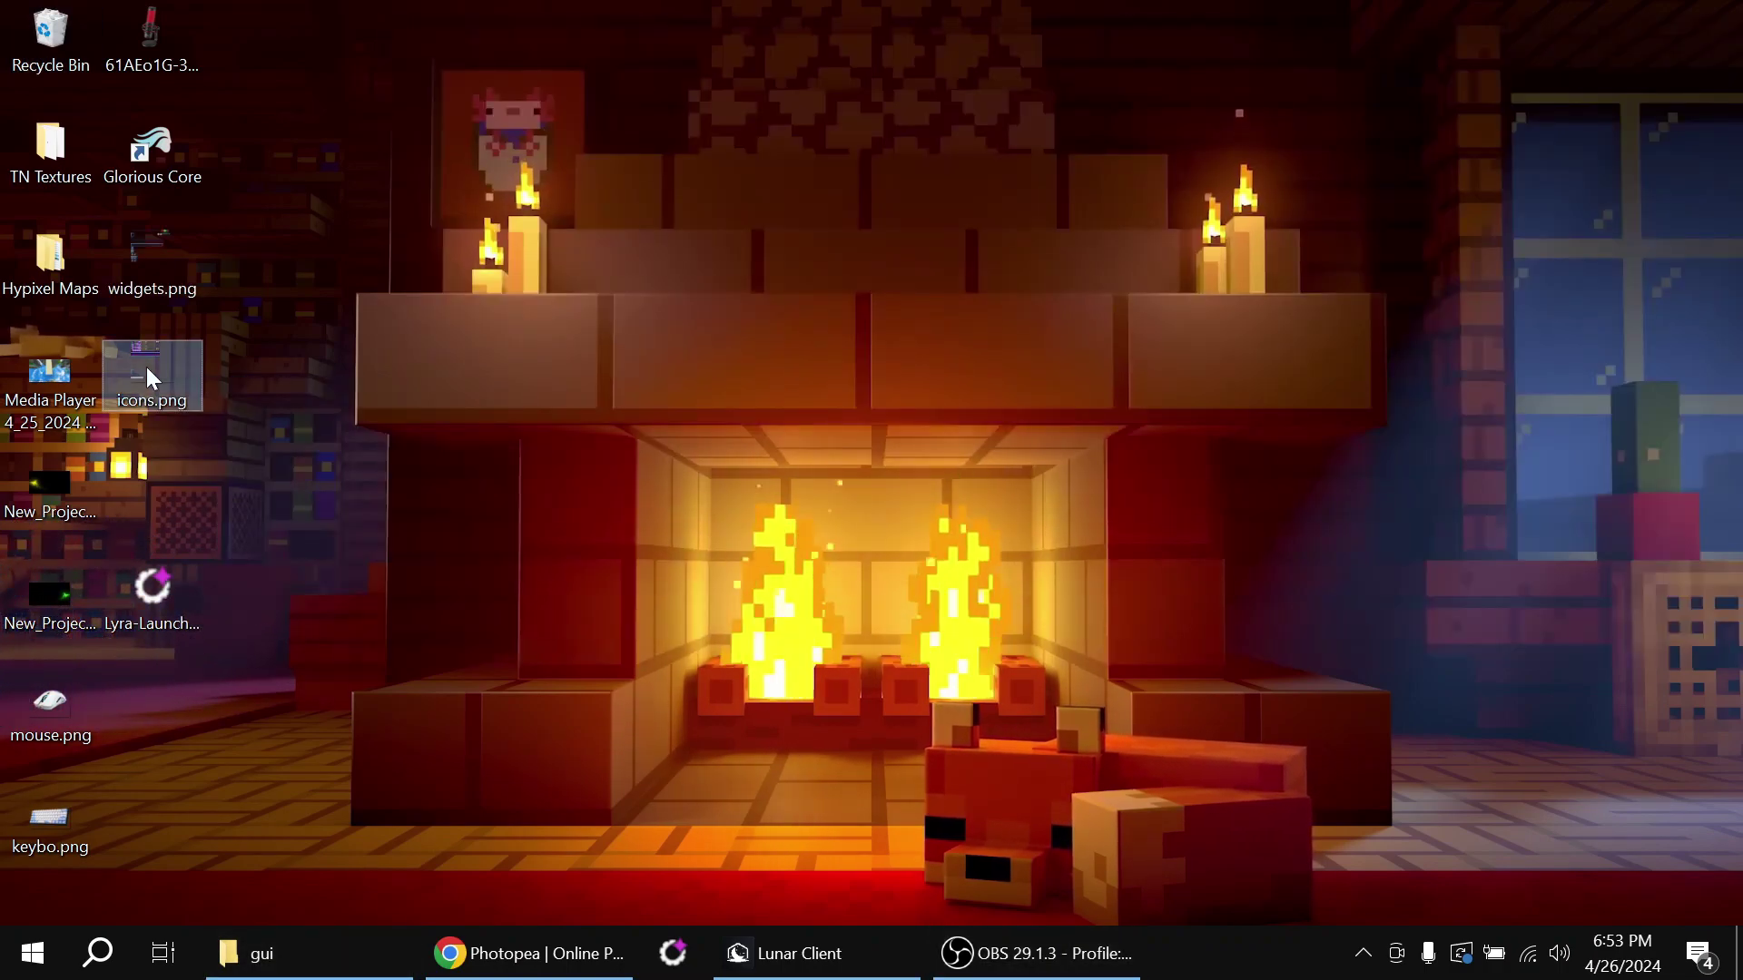
right_click(181, 356)
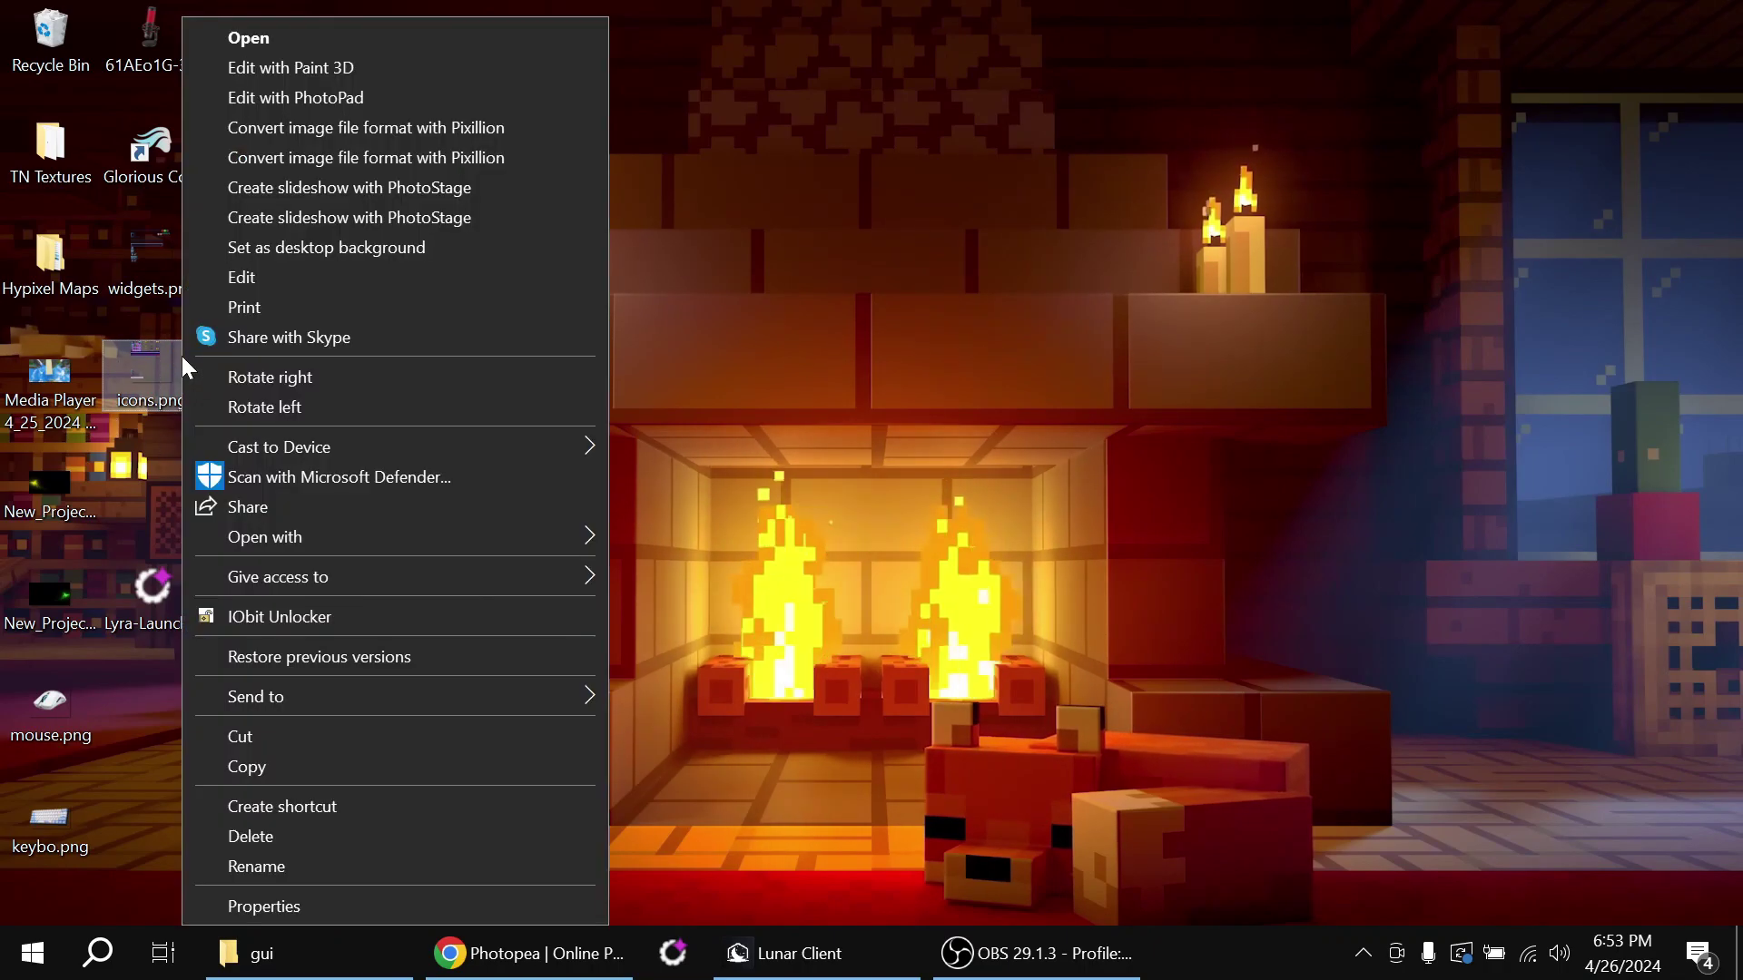
left_click(288, 904)
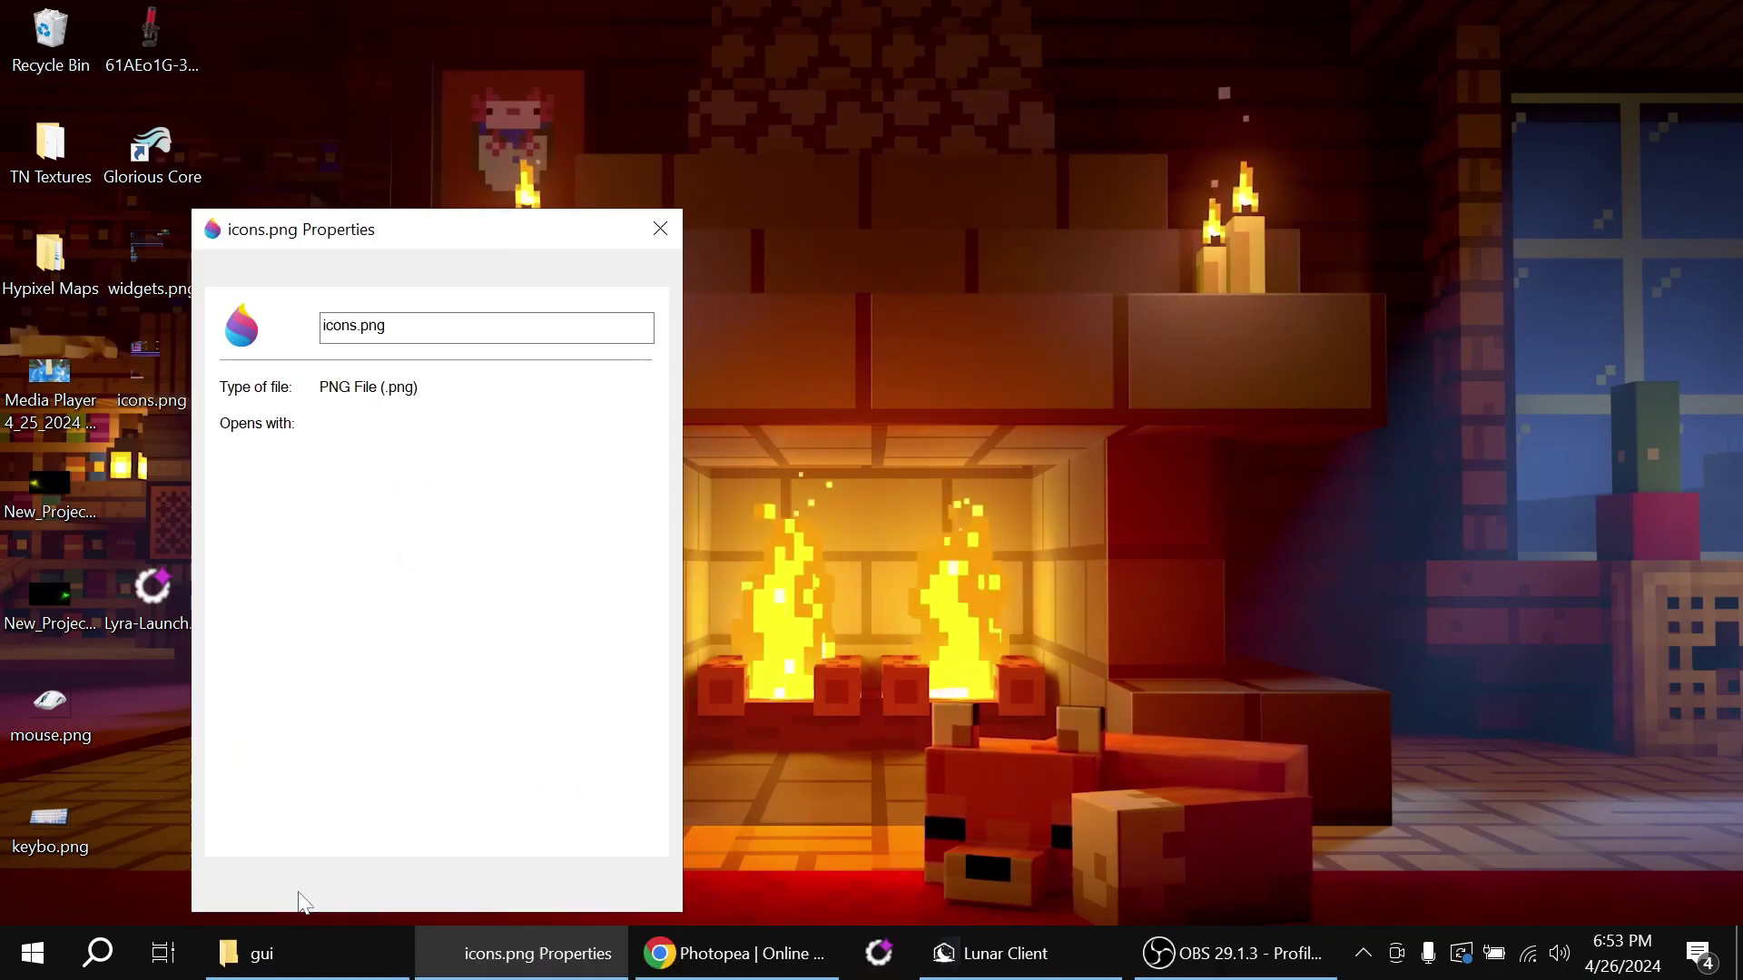
left_click(376, 276)
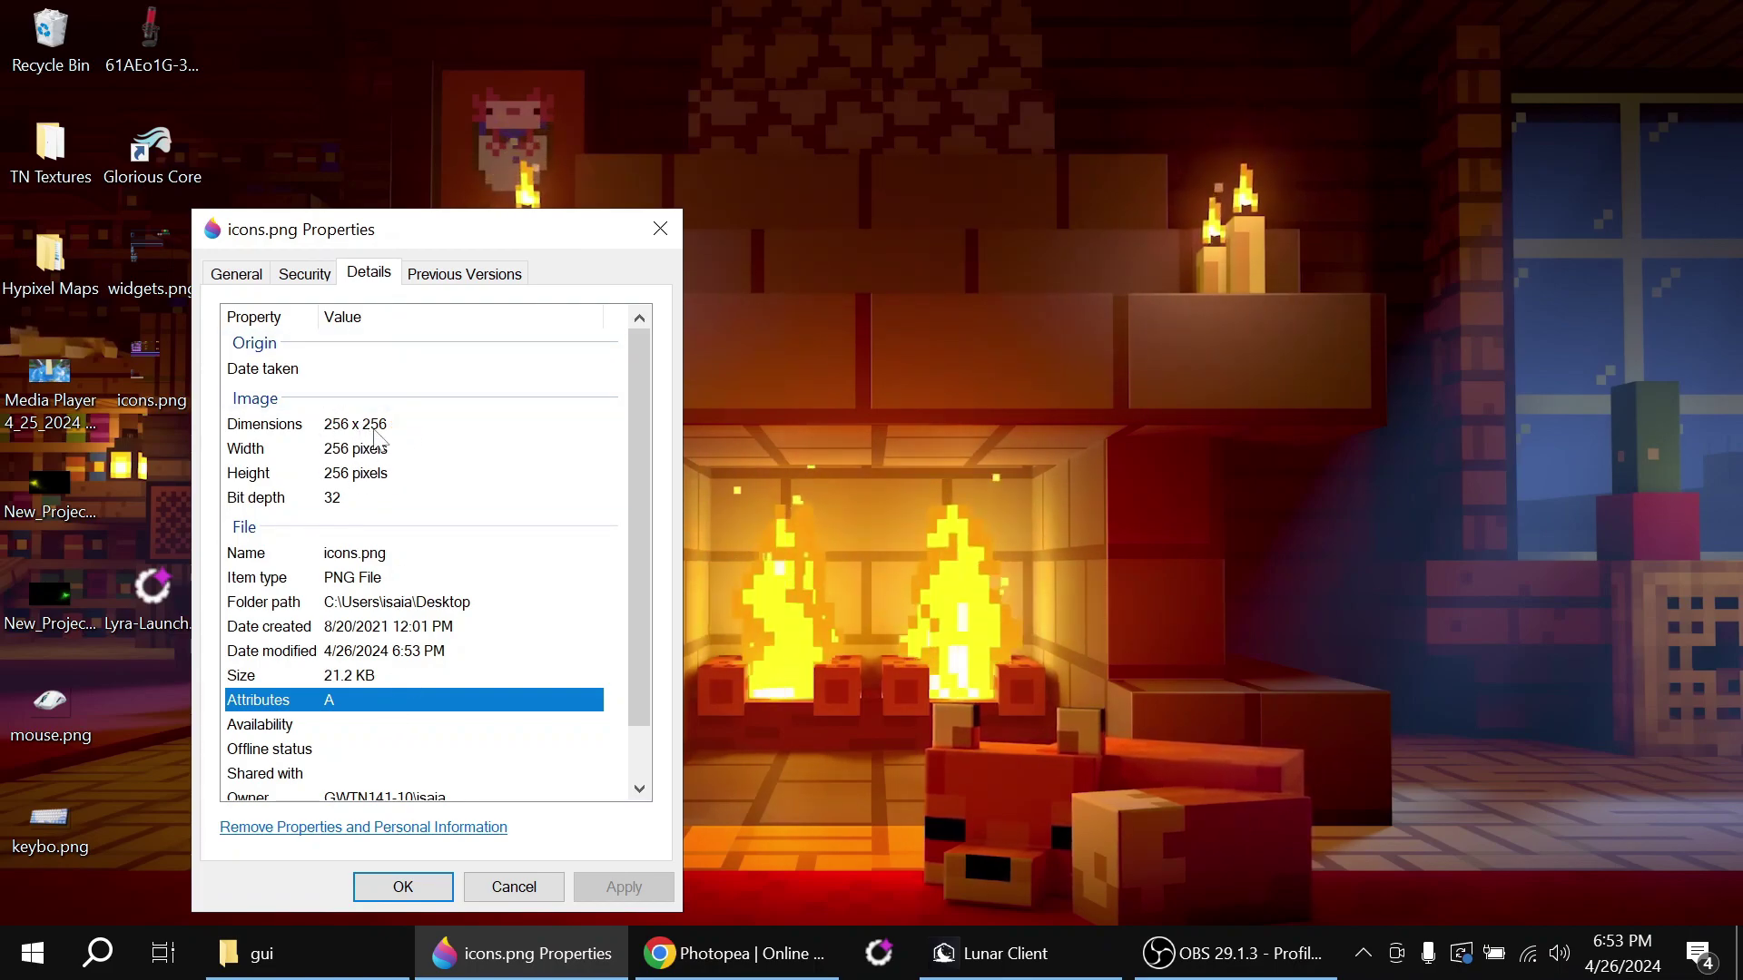
left_click(413, 885)
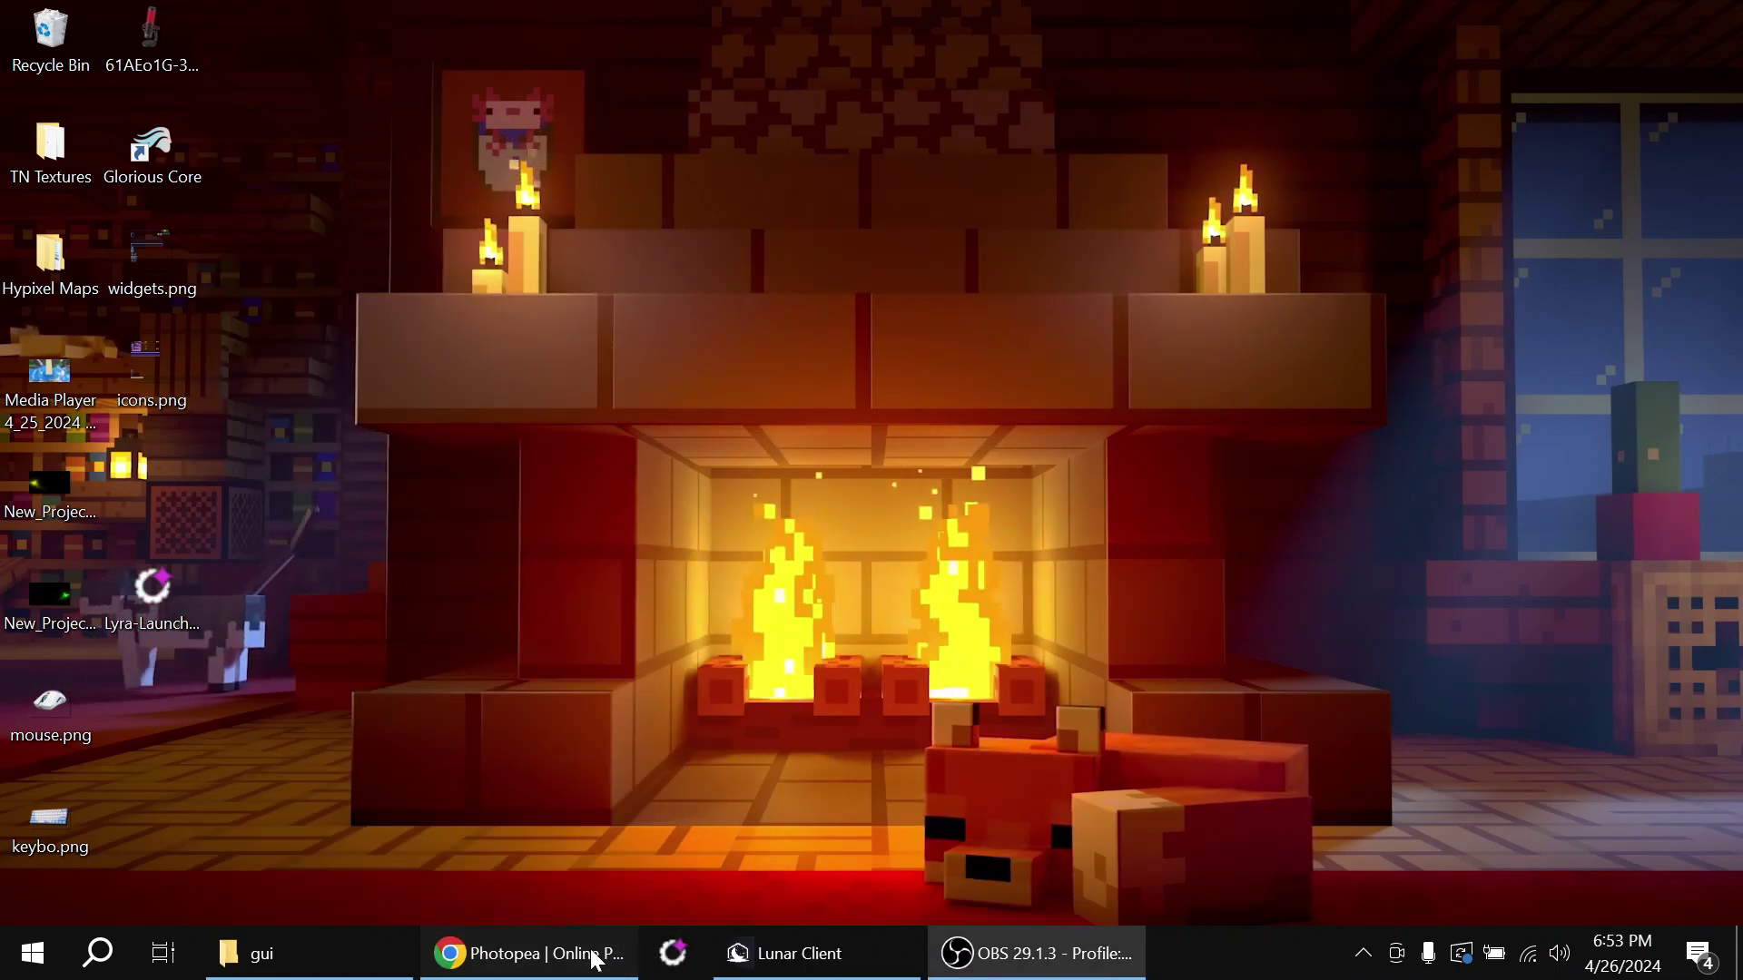
Switch to Photopea and create a new 256 × 256 pixel project with 999999 DPI and a transparent background
left_click(591, 949)
left_click(27, 139)
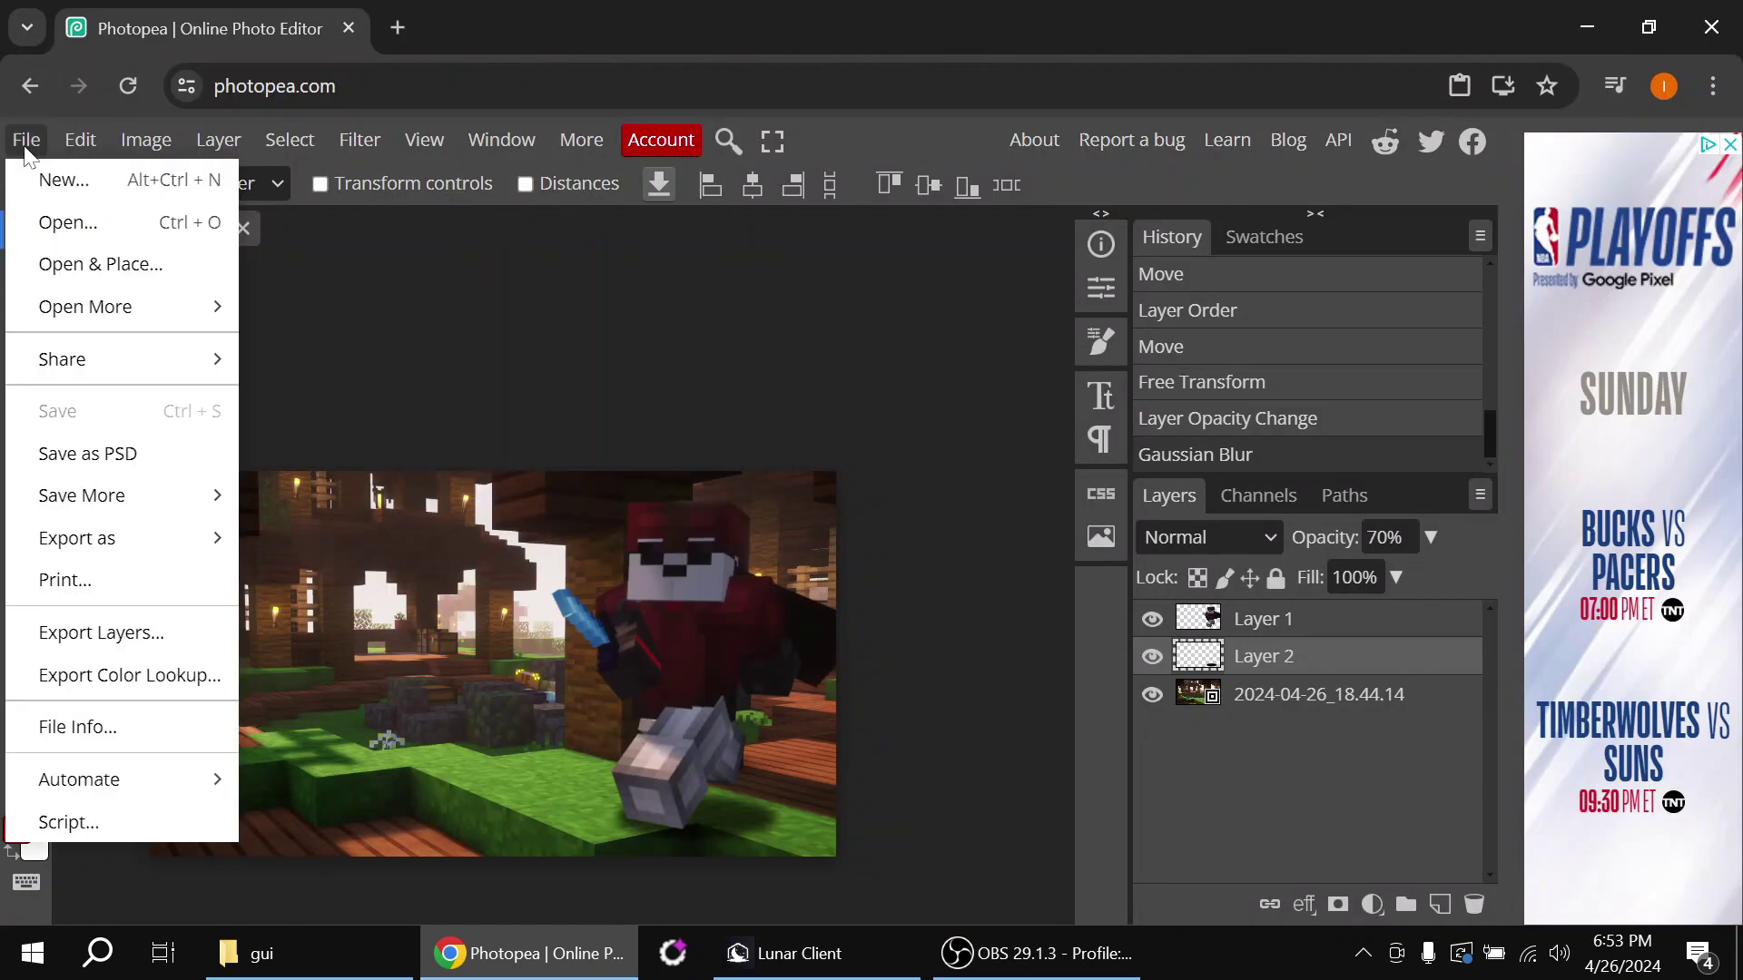
left_click(55, 179)
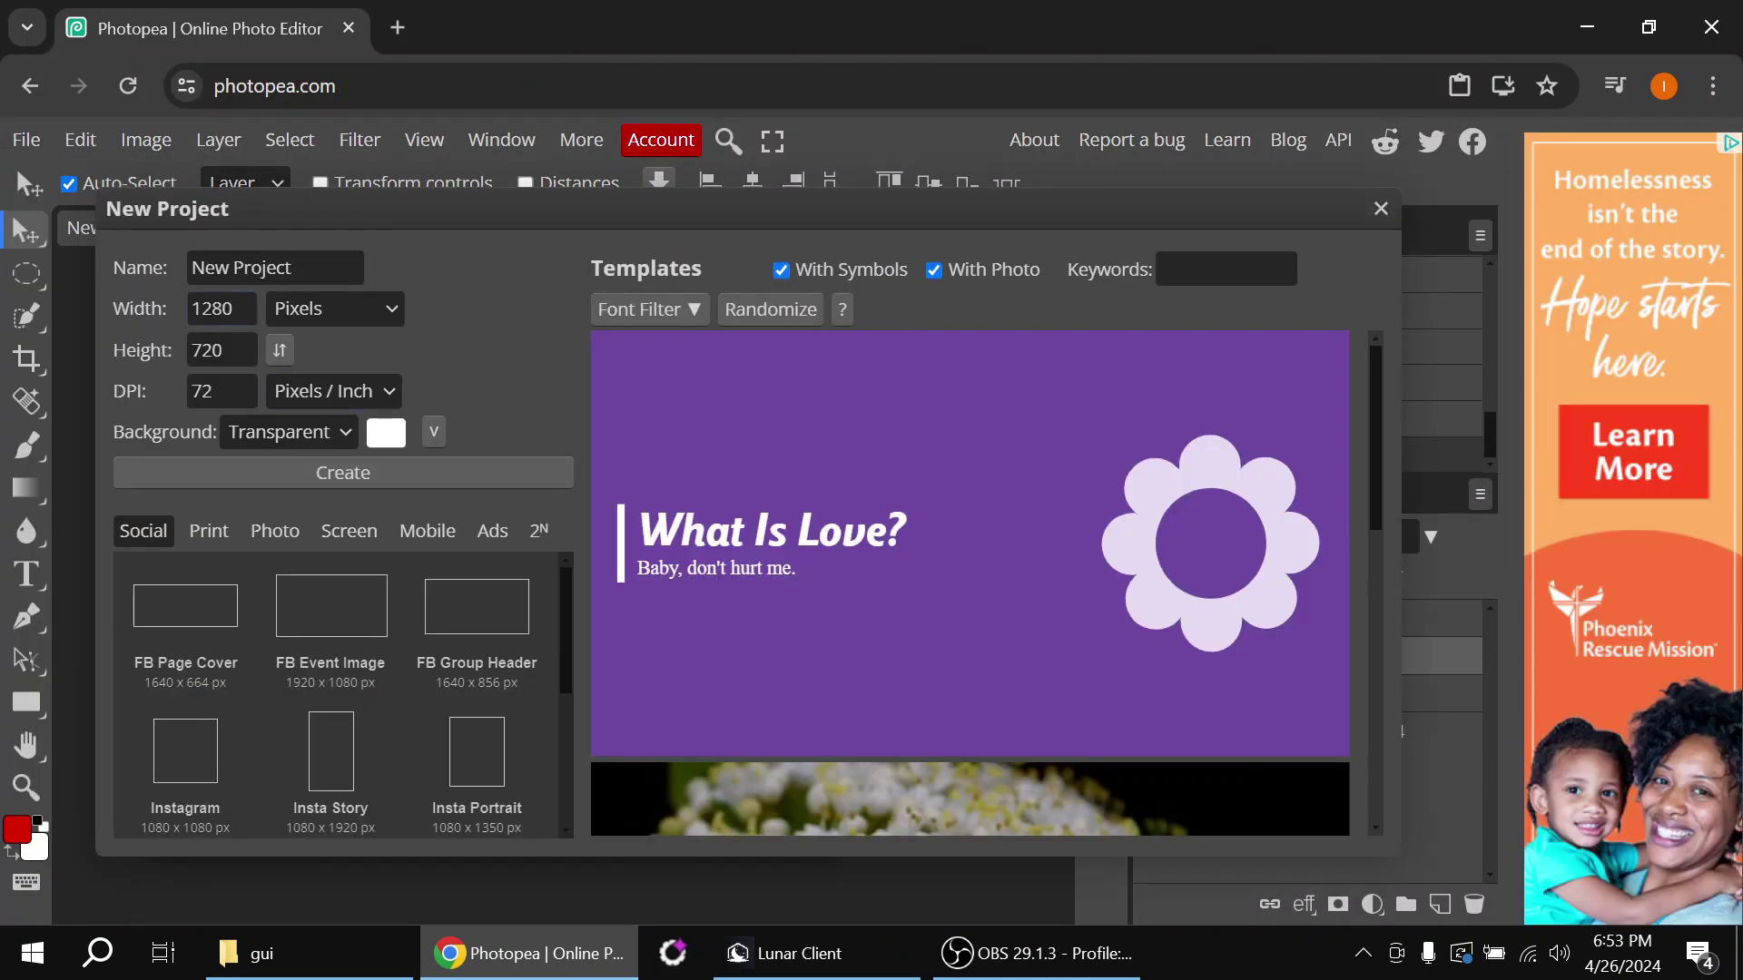
type("256")
key("Tab")
type("2")
key("Tab")
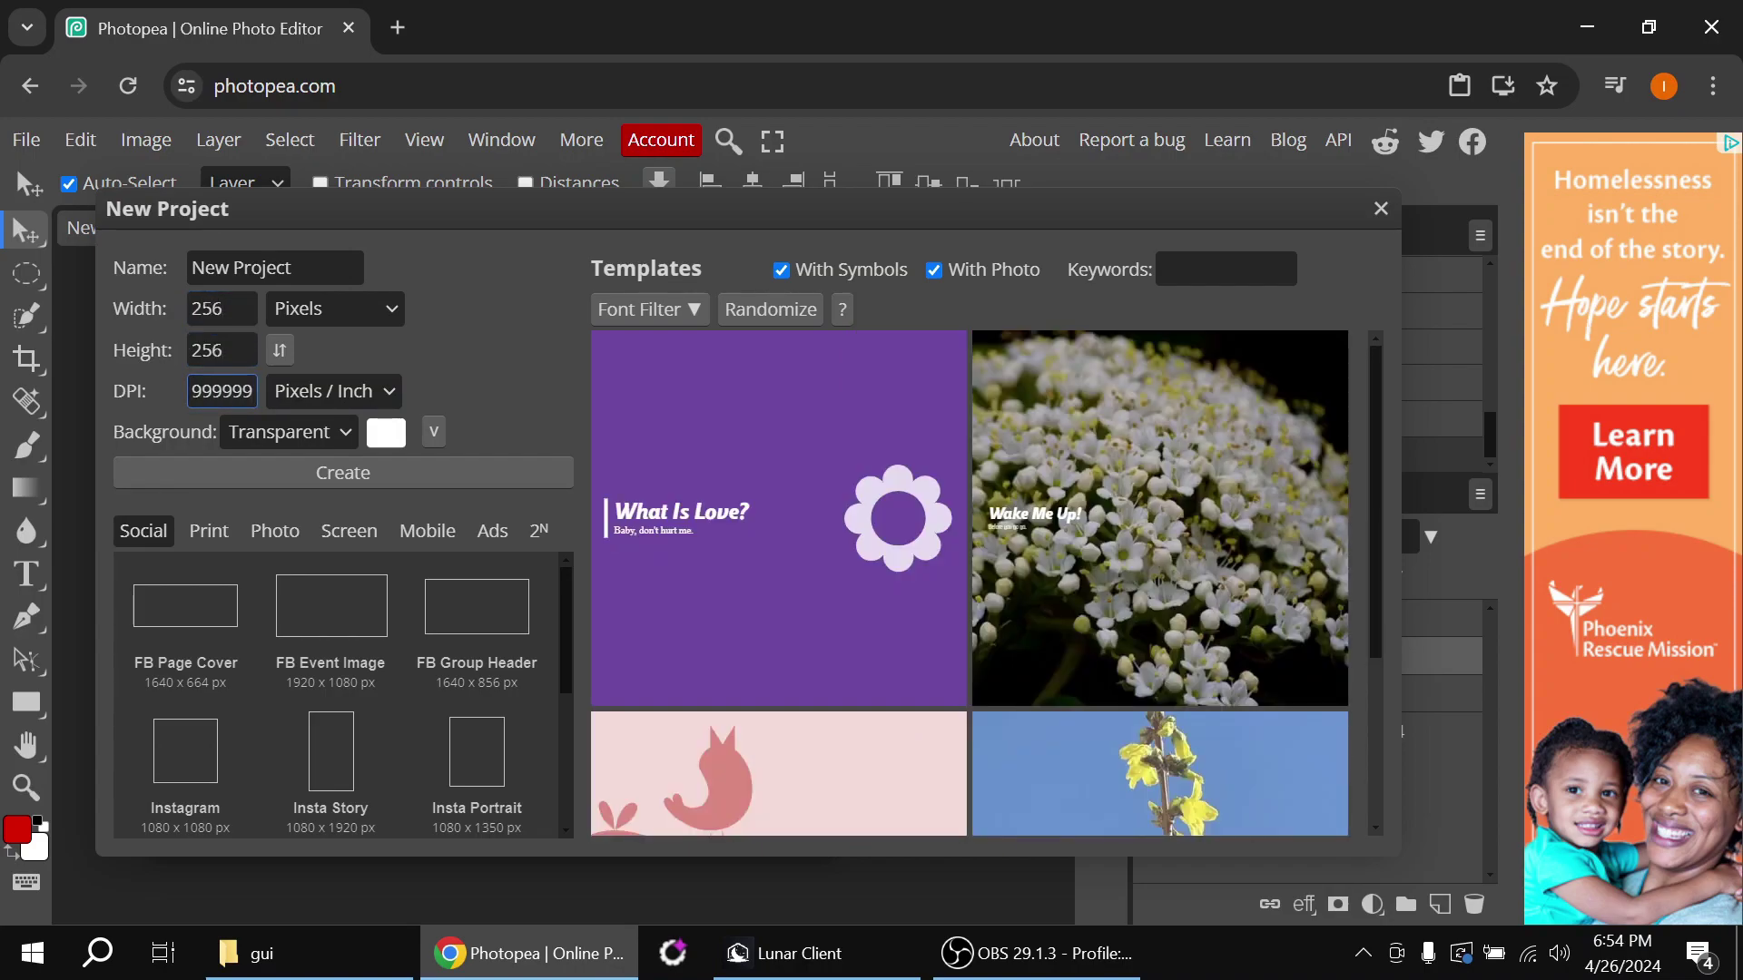
left_click(270, 471)
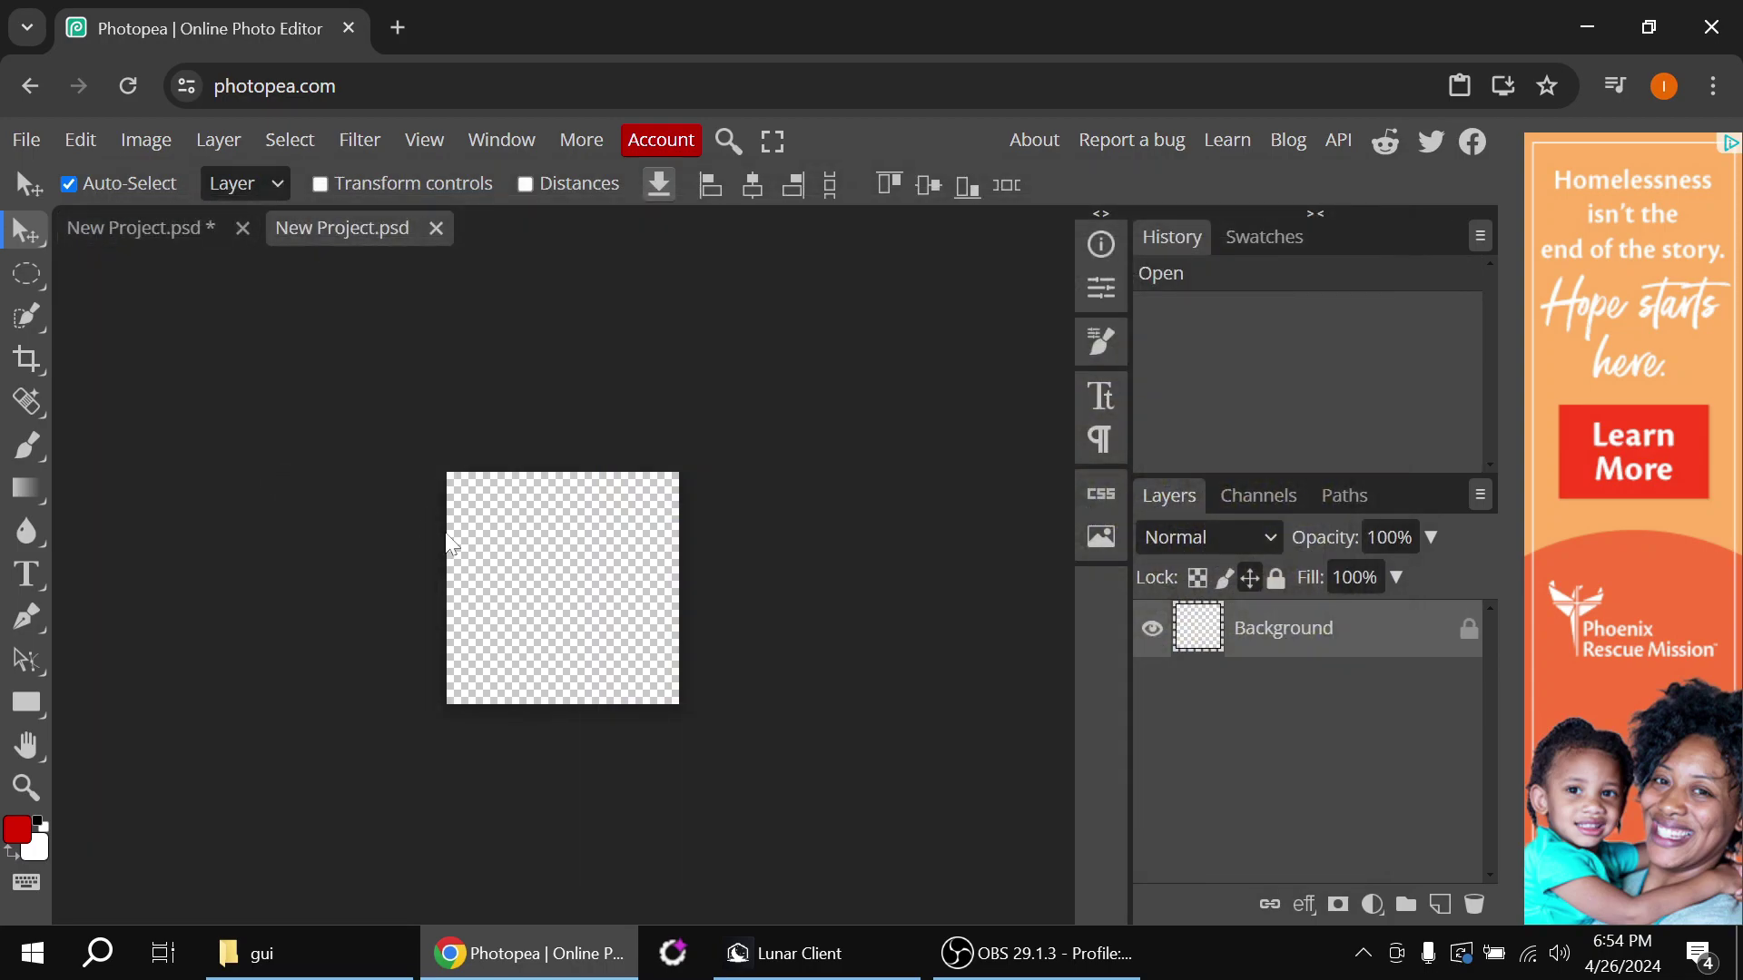
Place icons.png from the desktop into the new project at full size
left_click_drag(748, 40, 1077, 76)
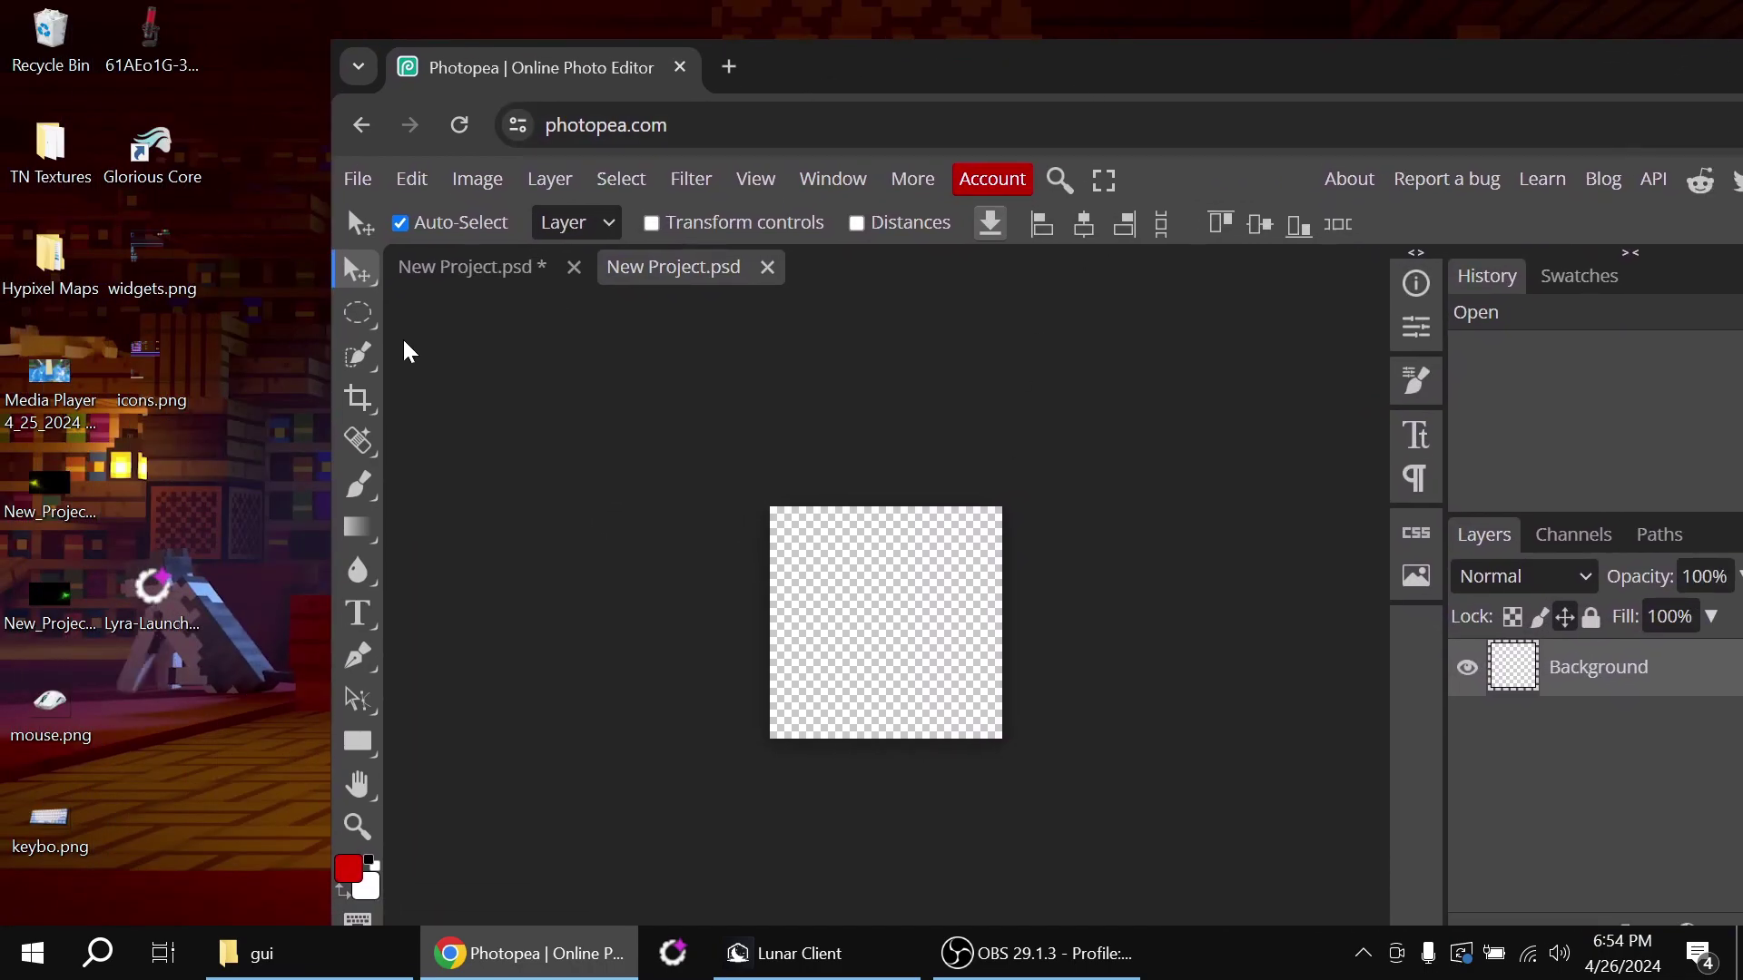
left_click(169, 371)
left_click_drag(173, 381, 882, 599)
left_click_drag(1027, 86, 522, 24)
left_click(1459, 9)
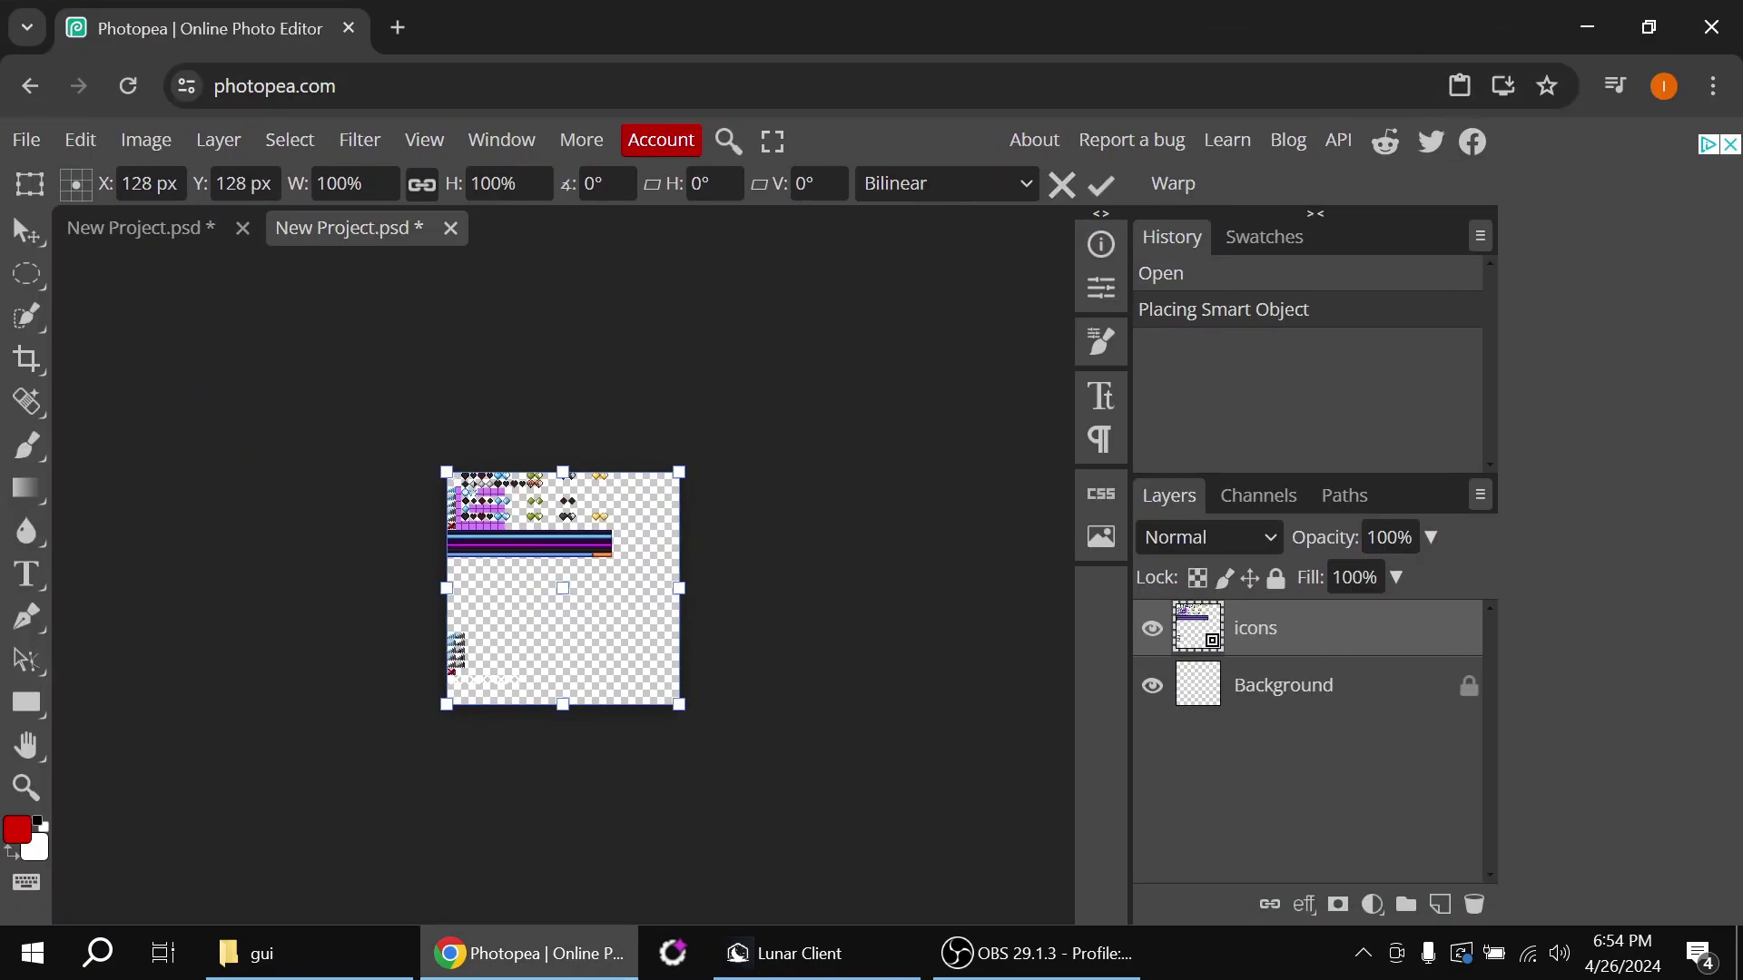
left_click(26, 233)
Draw a rectangular selection tightly around the full blue heart in the first row of the icons layer
left_click(27, 274)
left_click(62, 270)
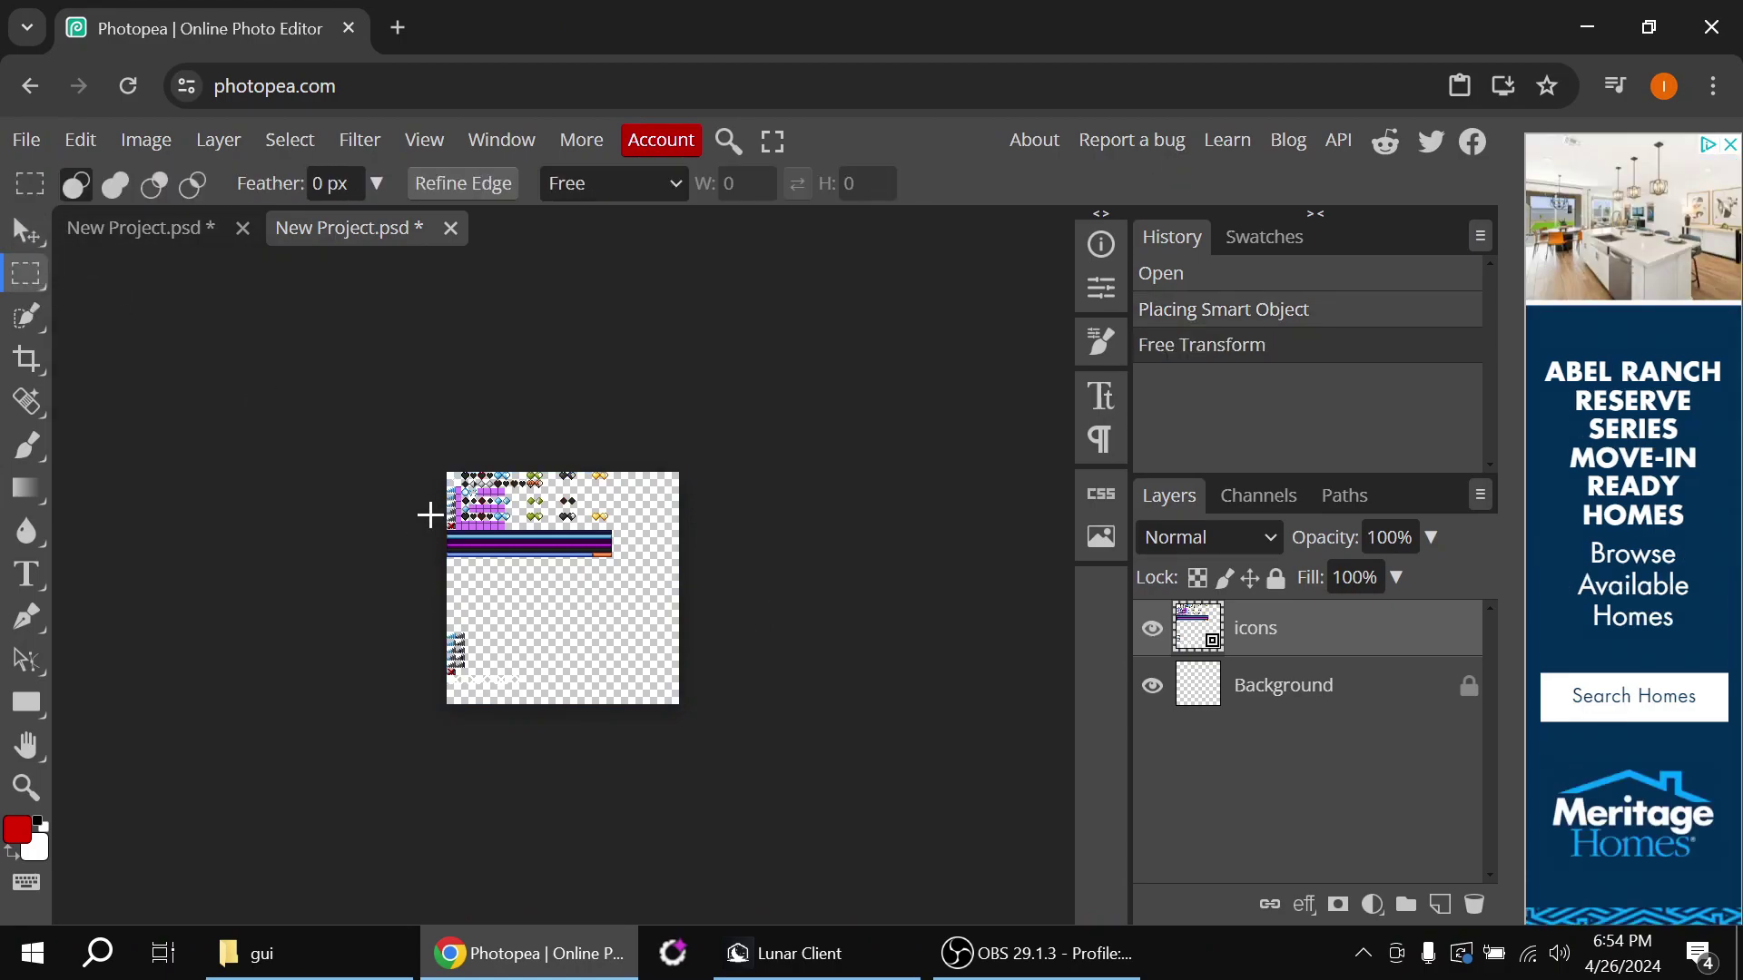
scroll(454, 473, "up", 5)
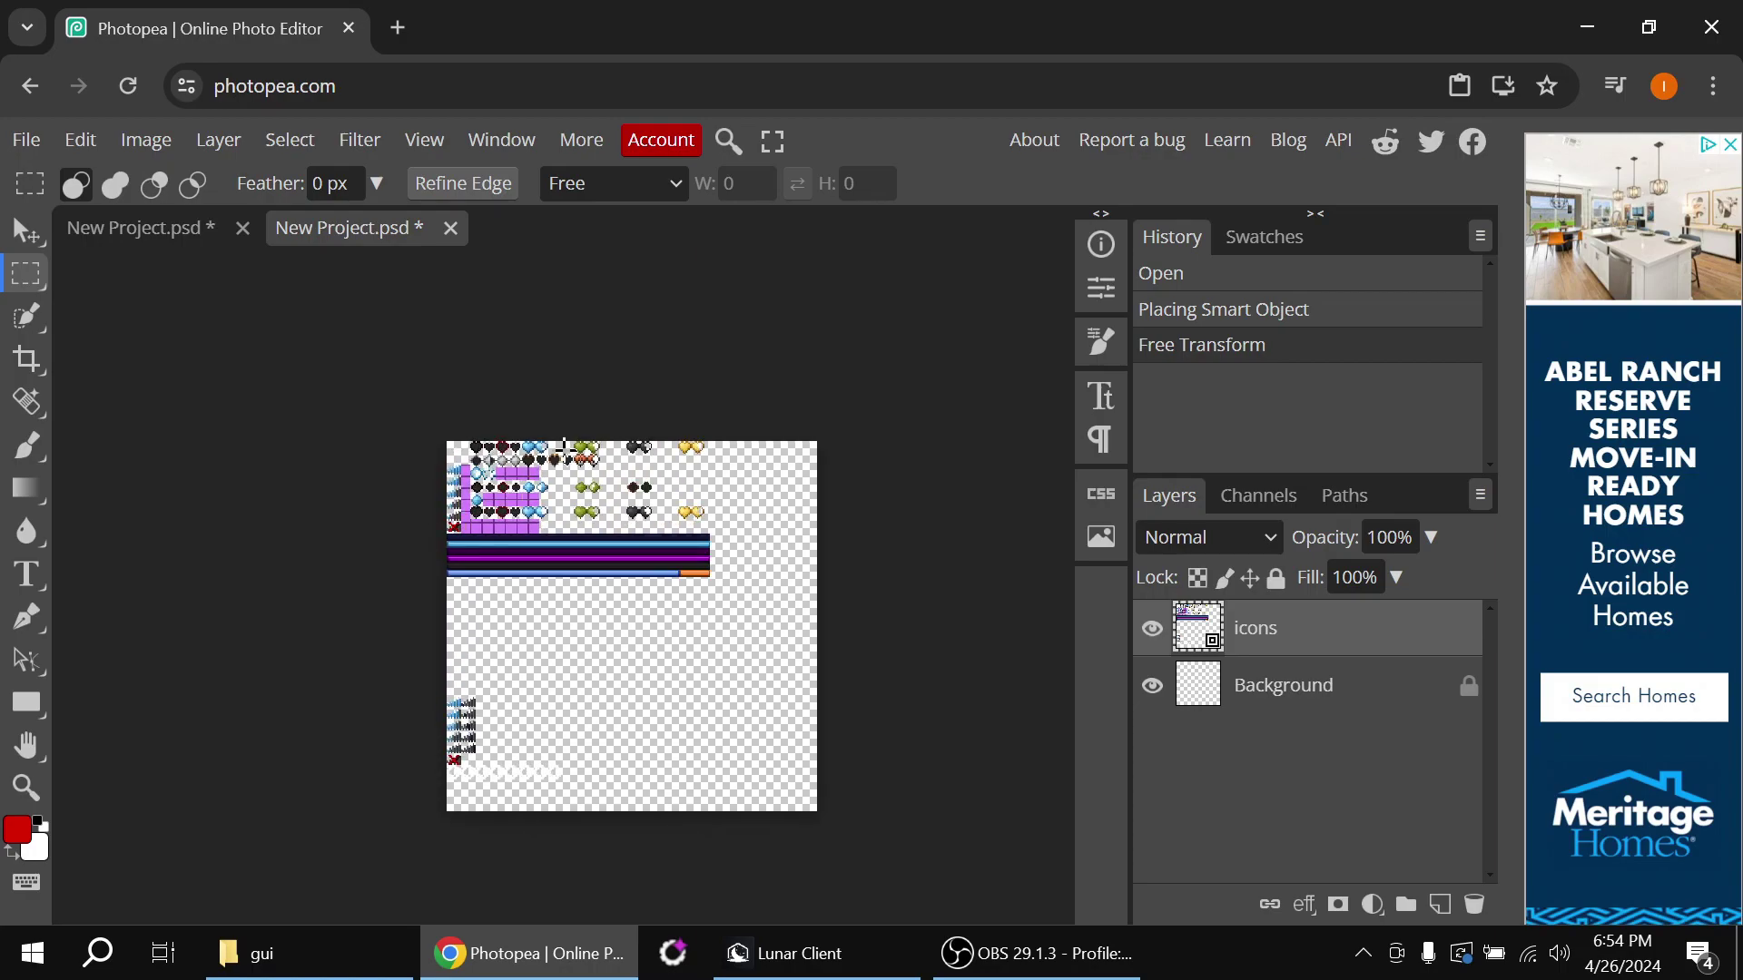
scroll(537, 492, "up", 4)
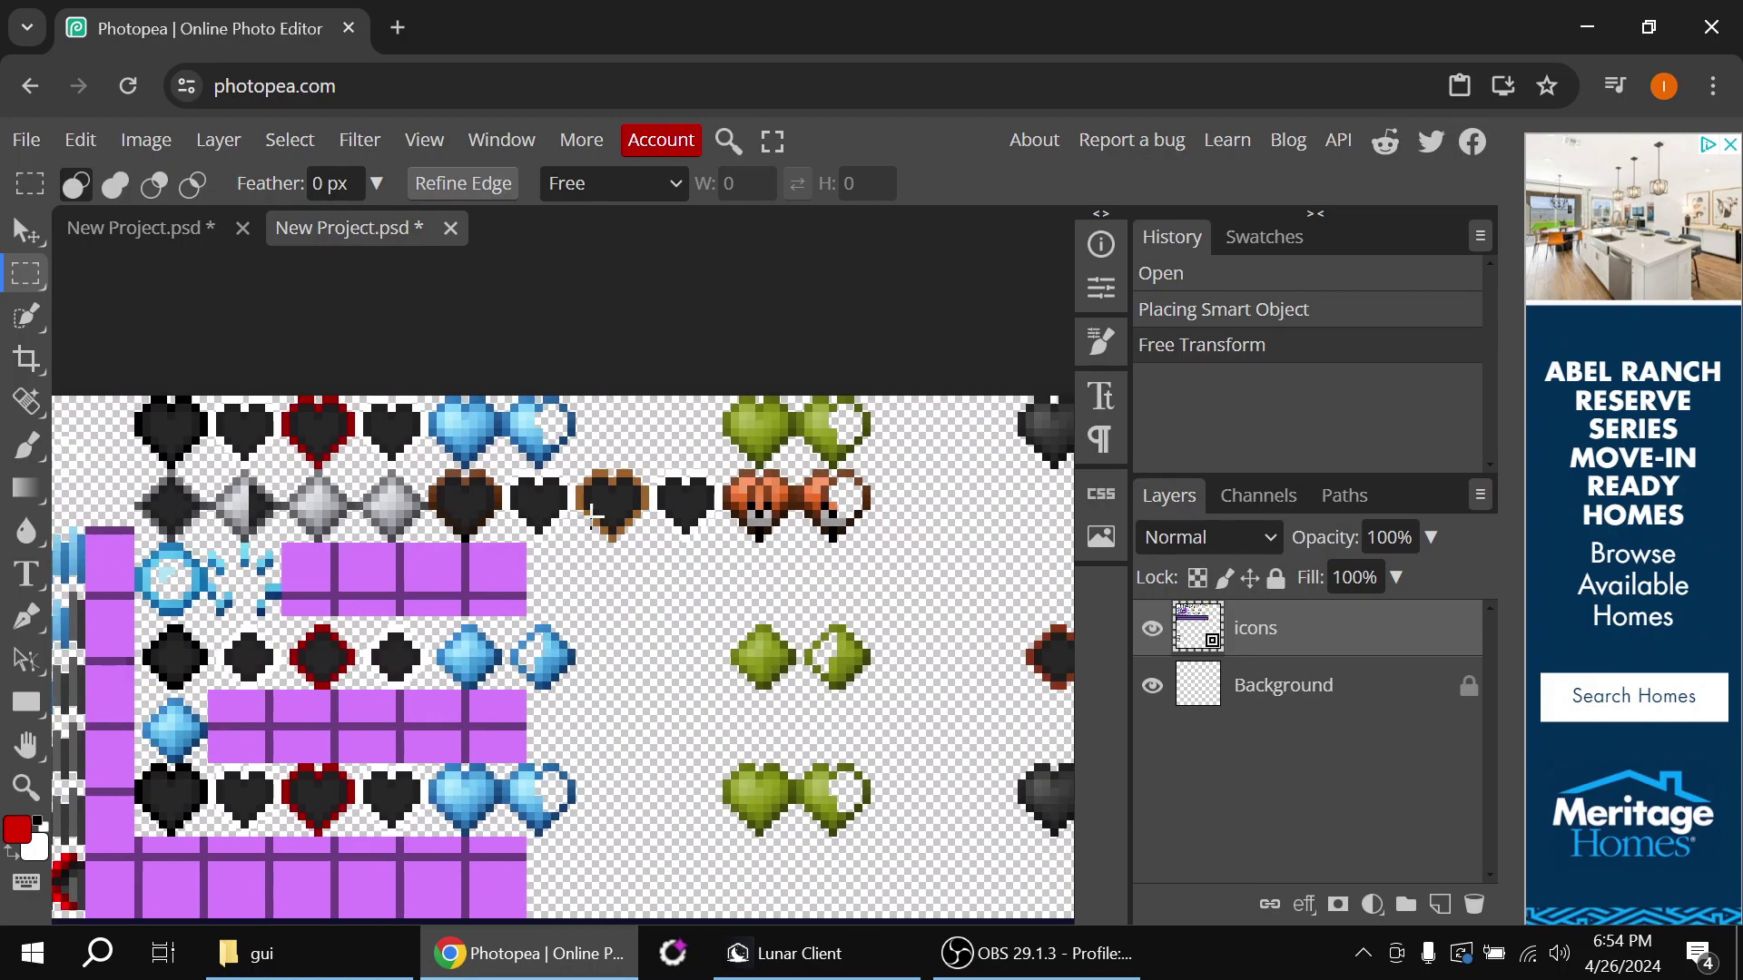
scroll(416, 396, "up", 1)
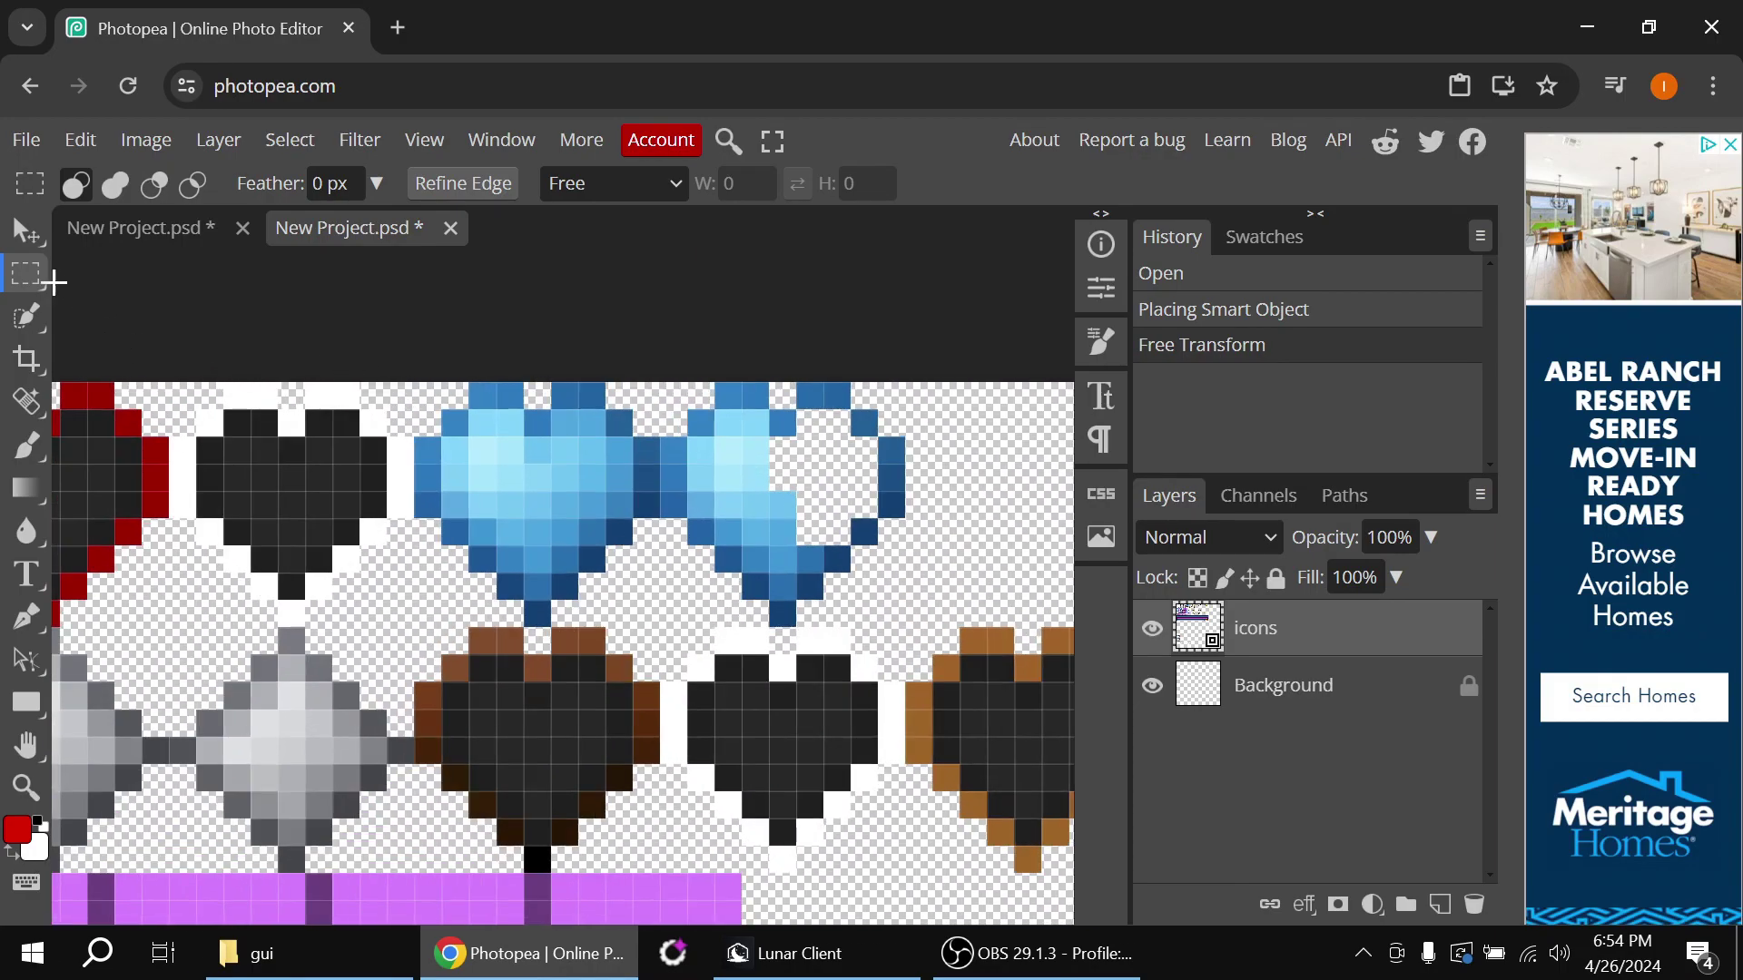
left_click_drag(560, 511, 651, 604)
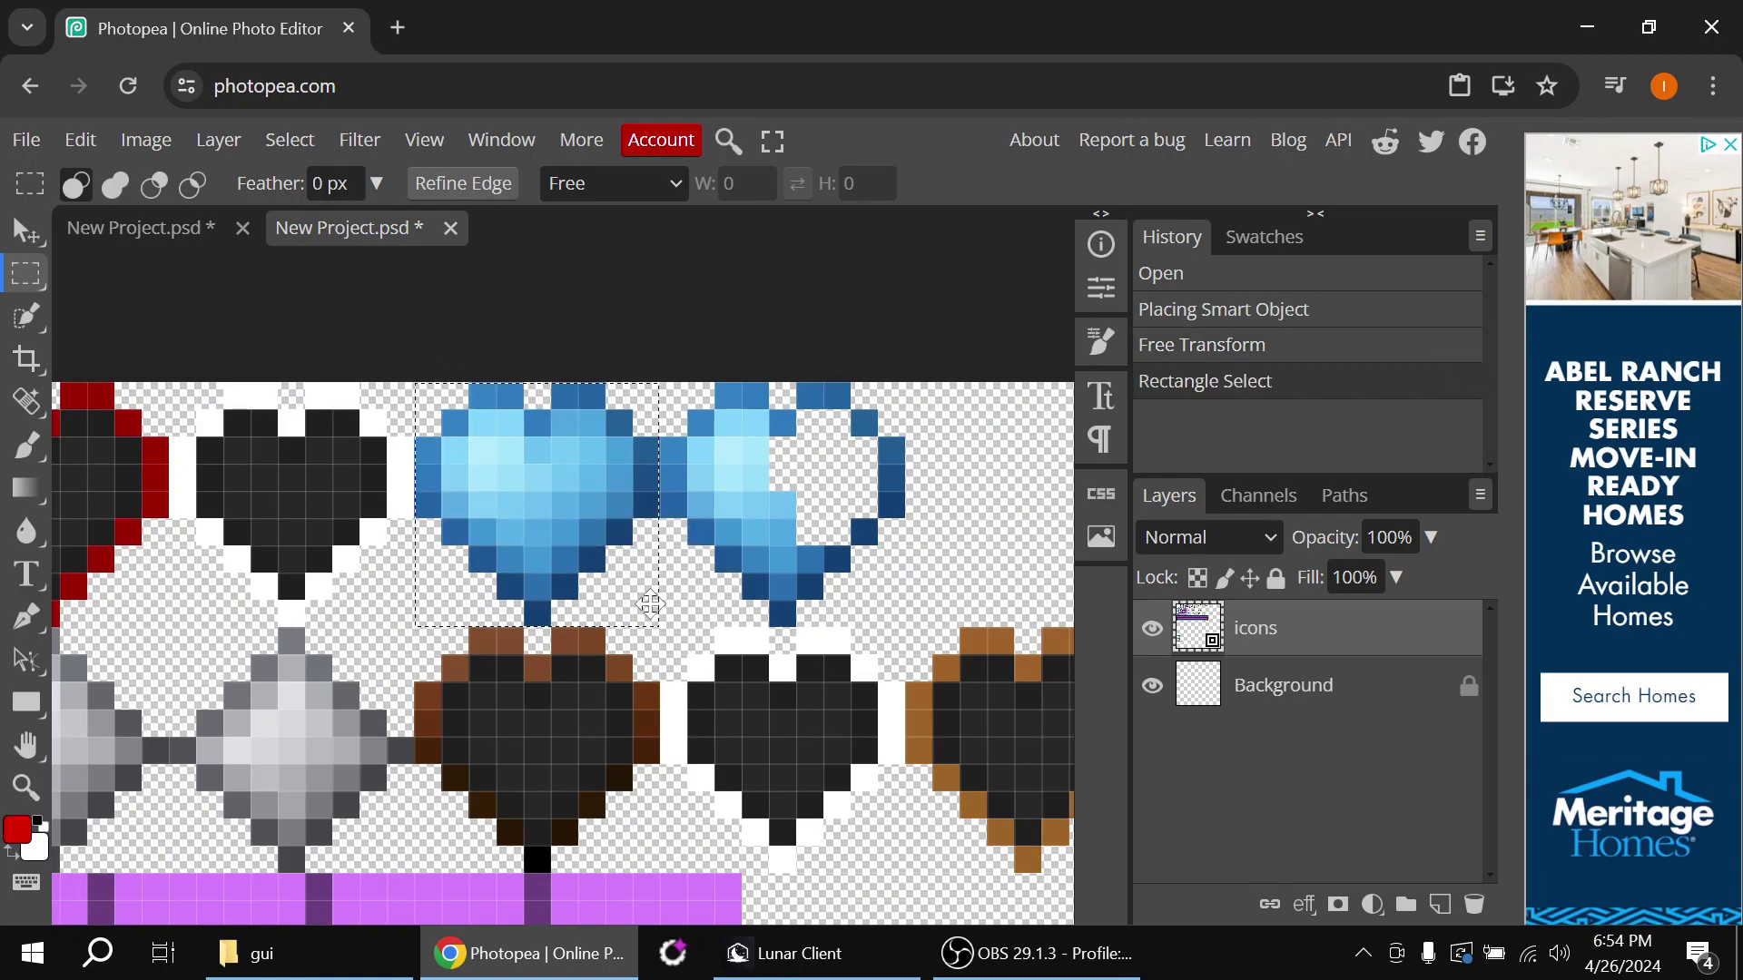
Copy the selected full blue heart onto its own layer and move it to the empty area below the bars
key("ctrl+j")
left_click(30, 241)
left_click_drag(570, 527, 603, 540)
scroll(763, 695, "down", 4)
scroll(759, 764, "down", 7)
scroll(420, 439, "up", 5)
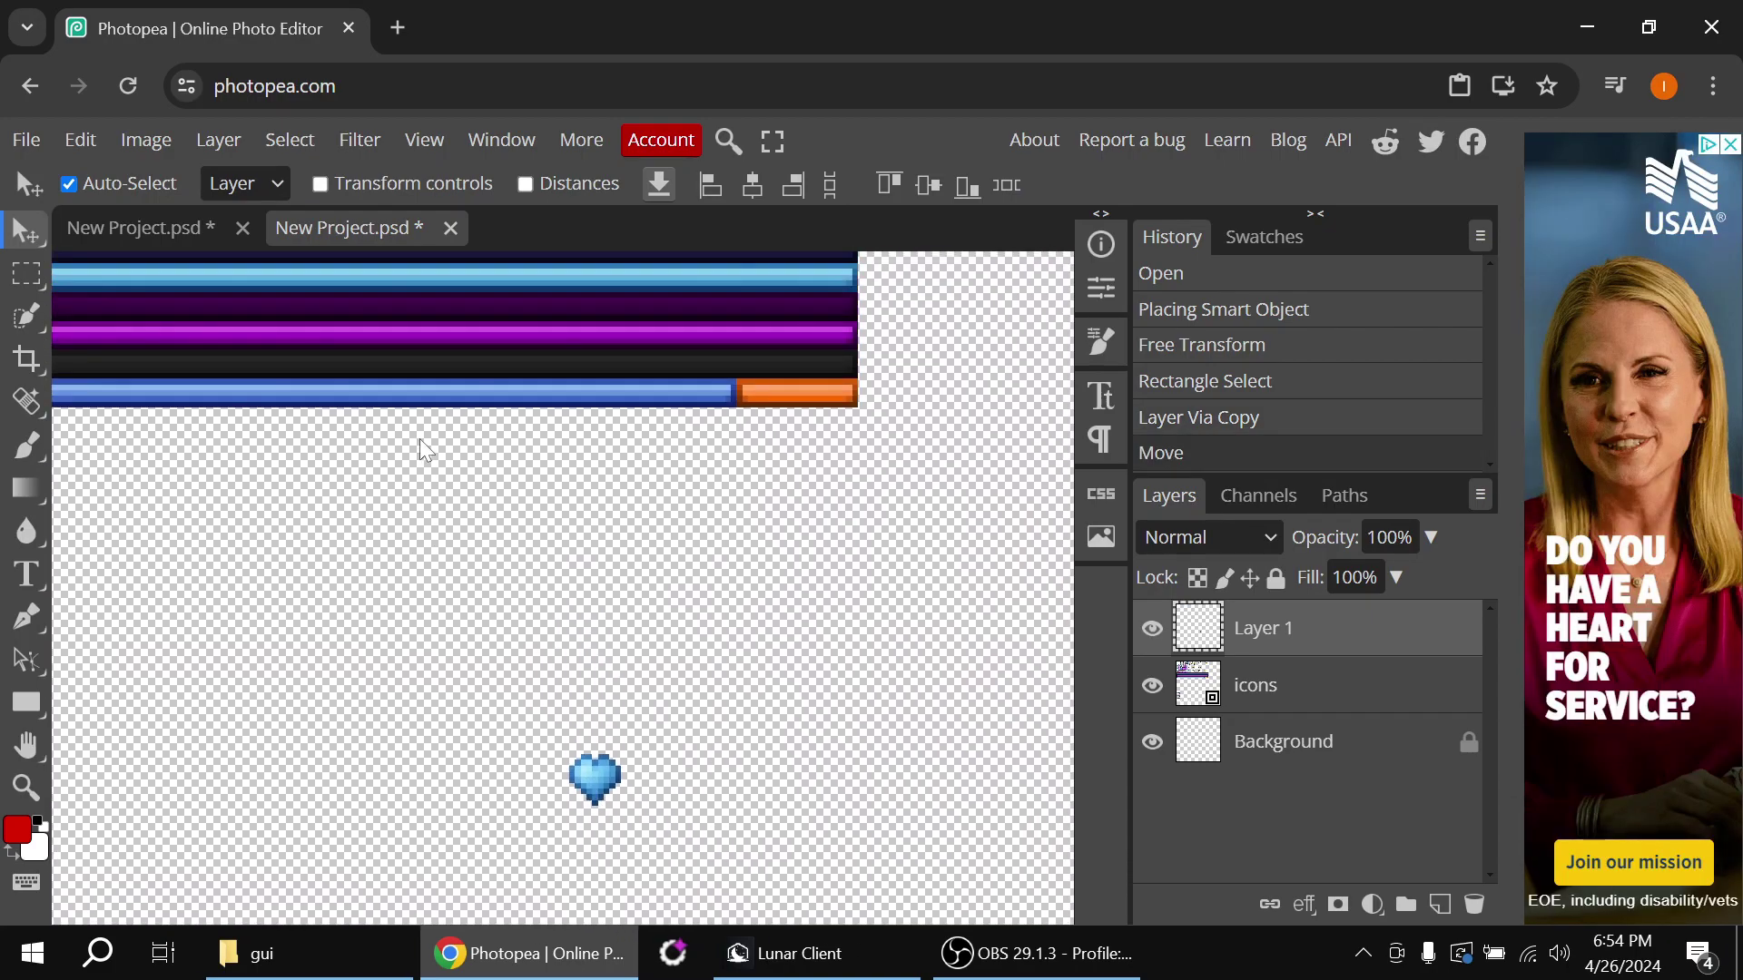
Copy the half blue heart from the icon sheet's first row onto its own layer and place it beside the full blue heart
scroll(420, 438, "left", 5)
scroll(419, 438, "up", 3)
scroll(660, 515, "up", 2)
scroll(690, 519, "right", 5)
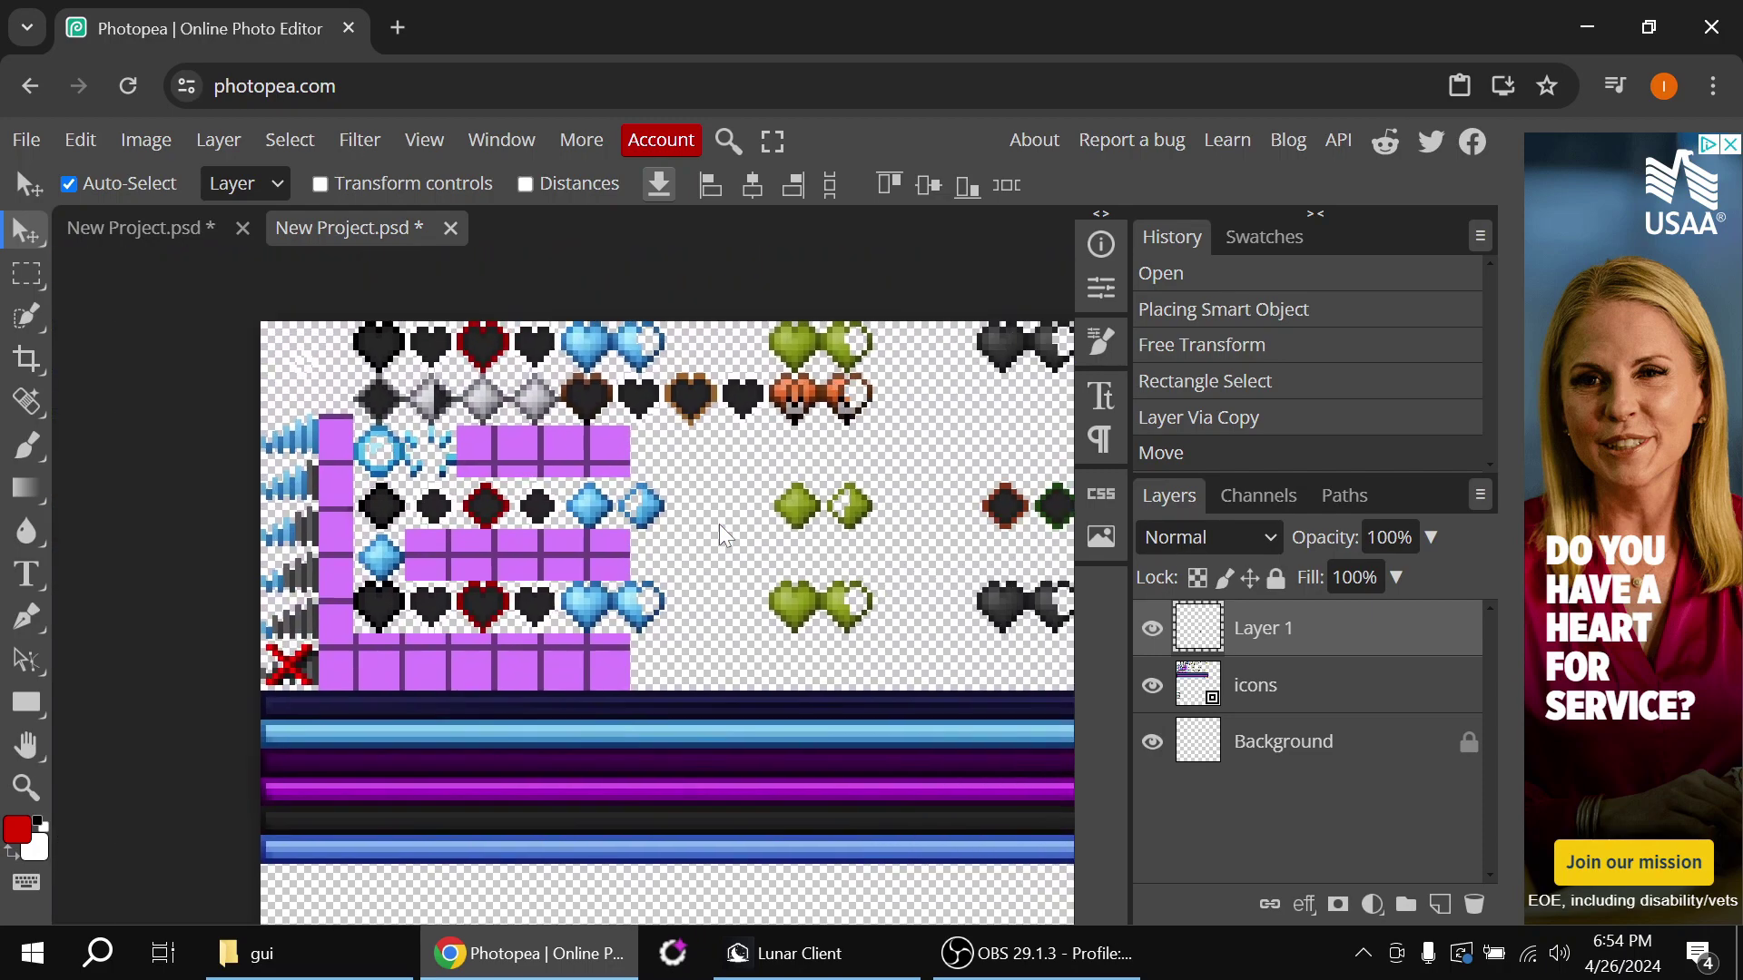
left_click(26, 273)
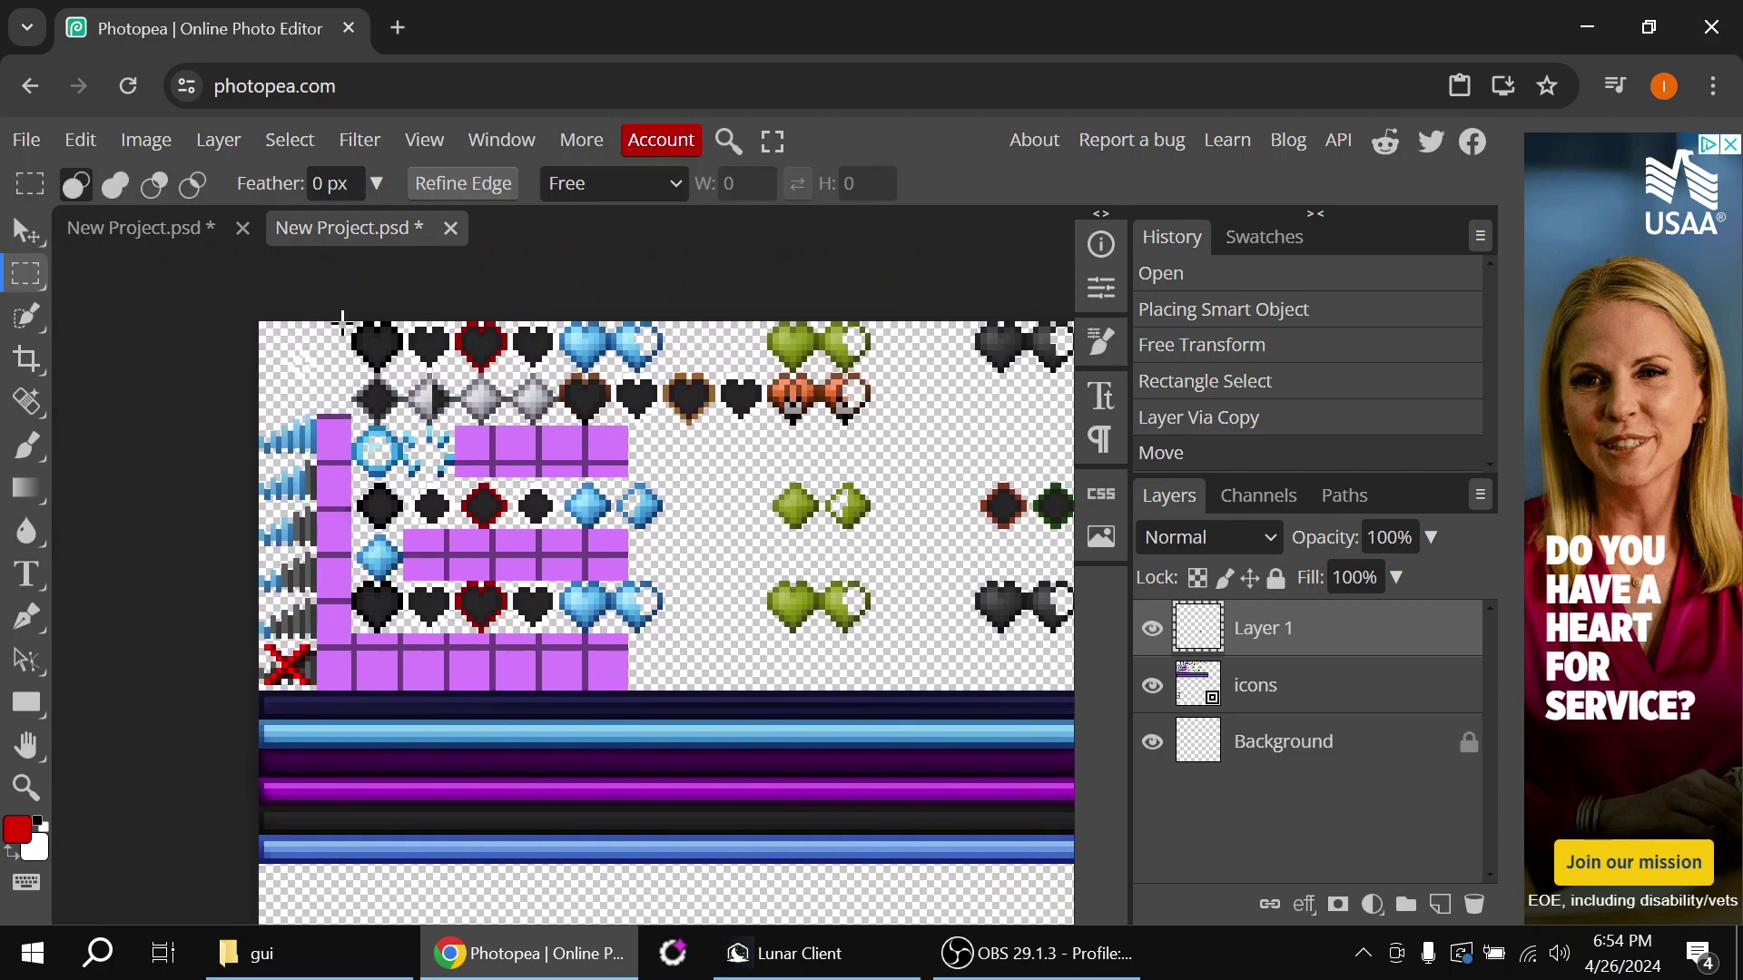
scroll(591, 296, "up", 10)
left_click_drag(572, 308, 780, 497)
left_click(731, 535, "ctrl")
key("ctrl+j")
key("v")
left_click_drag(622, 418, 854, 461)
scroll(839, 722, "down", 5)
scroll(848, 483, "up", 3)
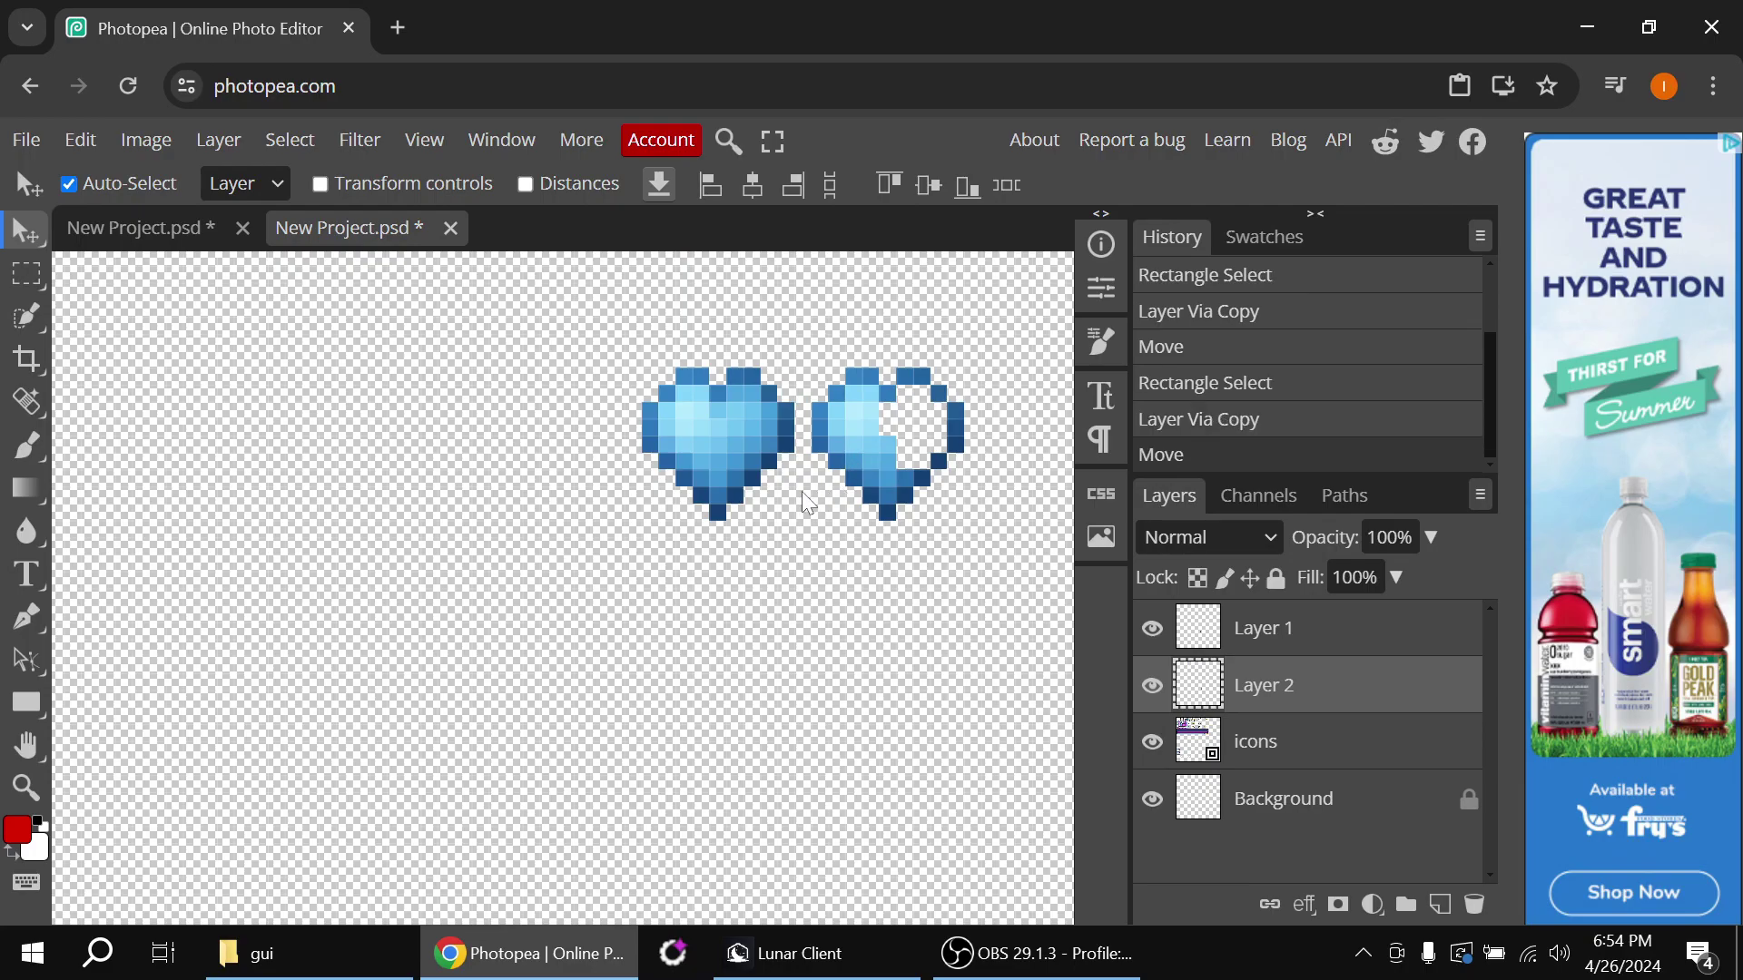
Copy the pair of gold hearts in the icon sheet's first row from the icons layer onto a new layer
scroll(803, 492, "down", 5)
scroll(572, 362, "up", 3)
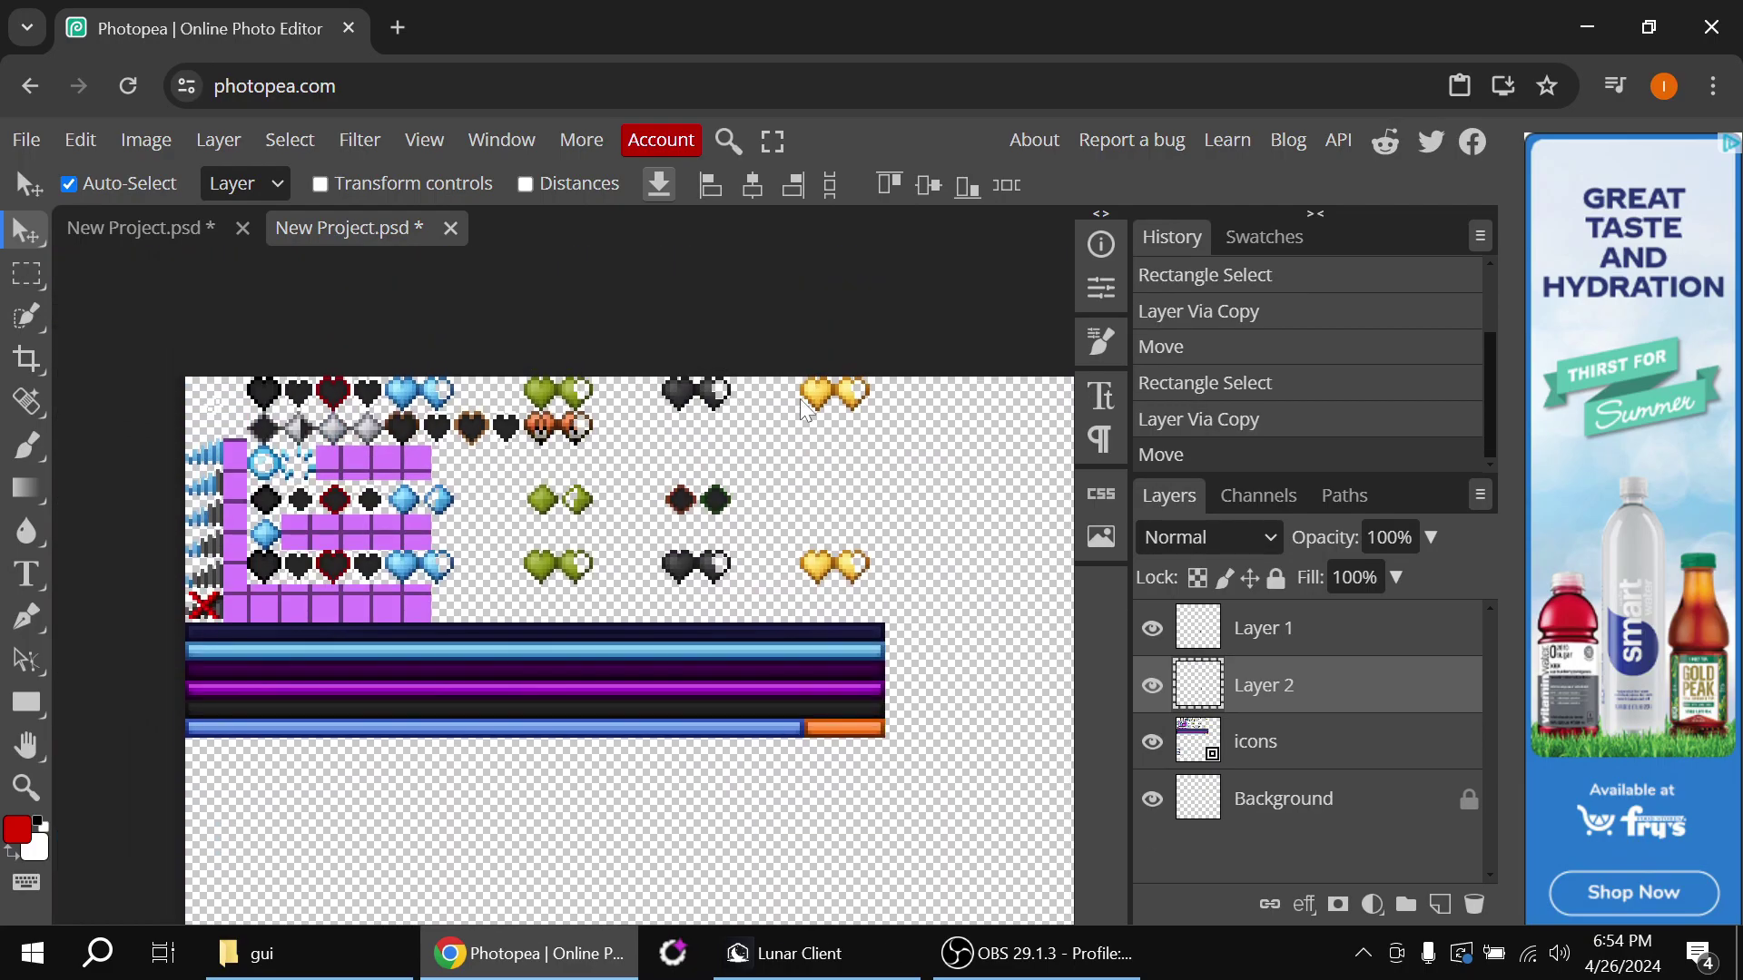
scroll(806, 412, "up", 3)
left_click(26, 274)
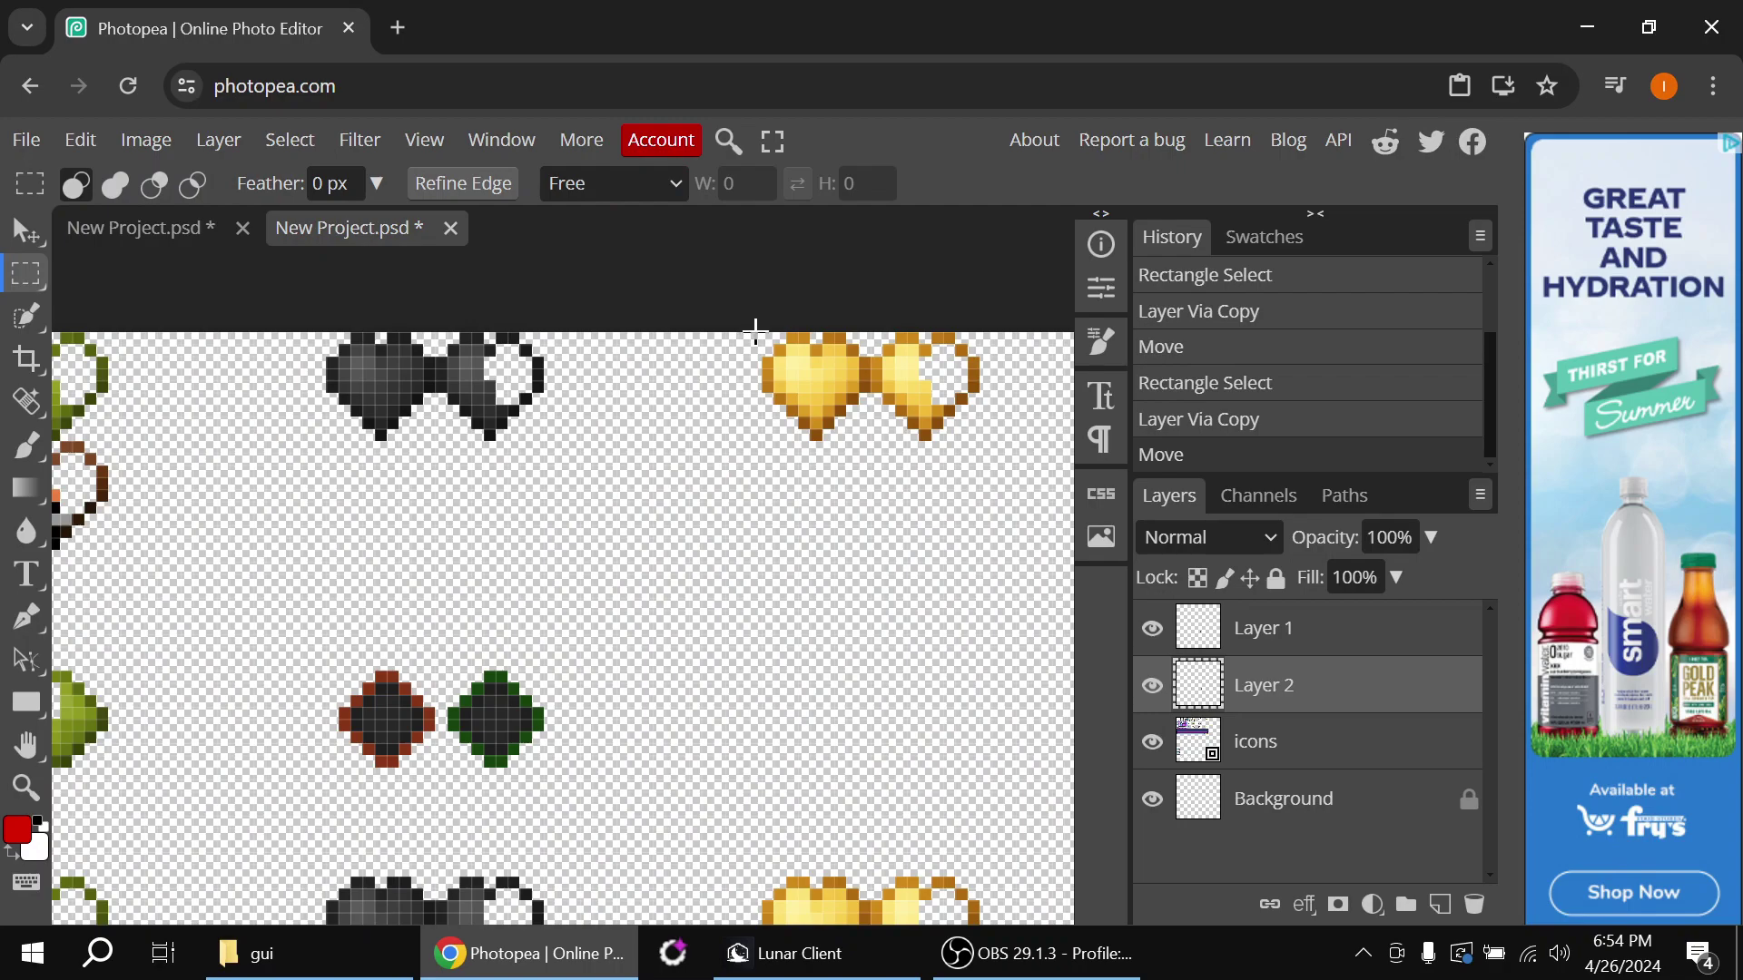
left_click_drag(753, 334, 979, 441)
left_click(1255, 741)
key("ctrl+j")
key("v")
Move the copied gold heart pair down beside the two blue hearts
scroll(814, 514, "down", 6)
left_click(809, 438)
key("ctrl+z")
left_click(1233, 618)
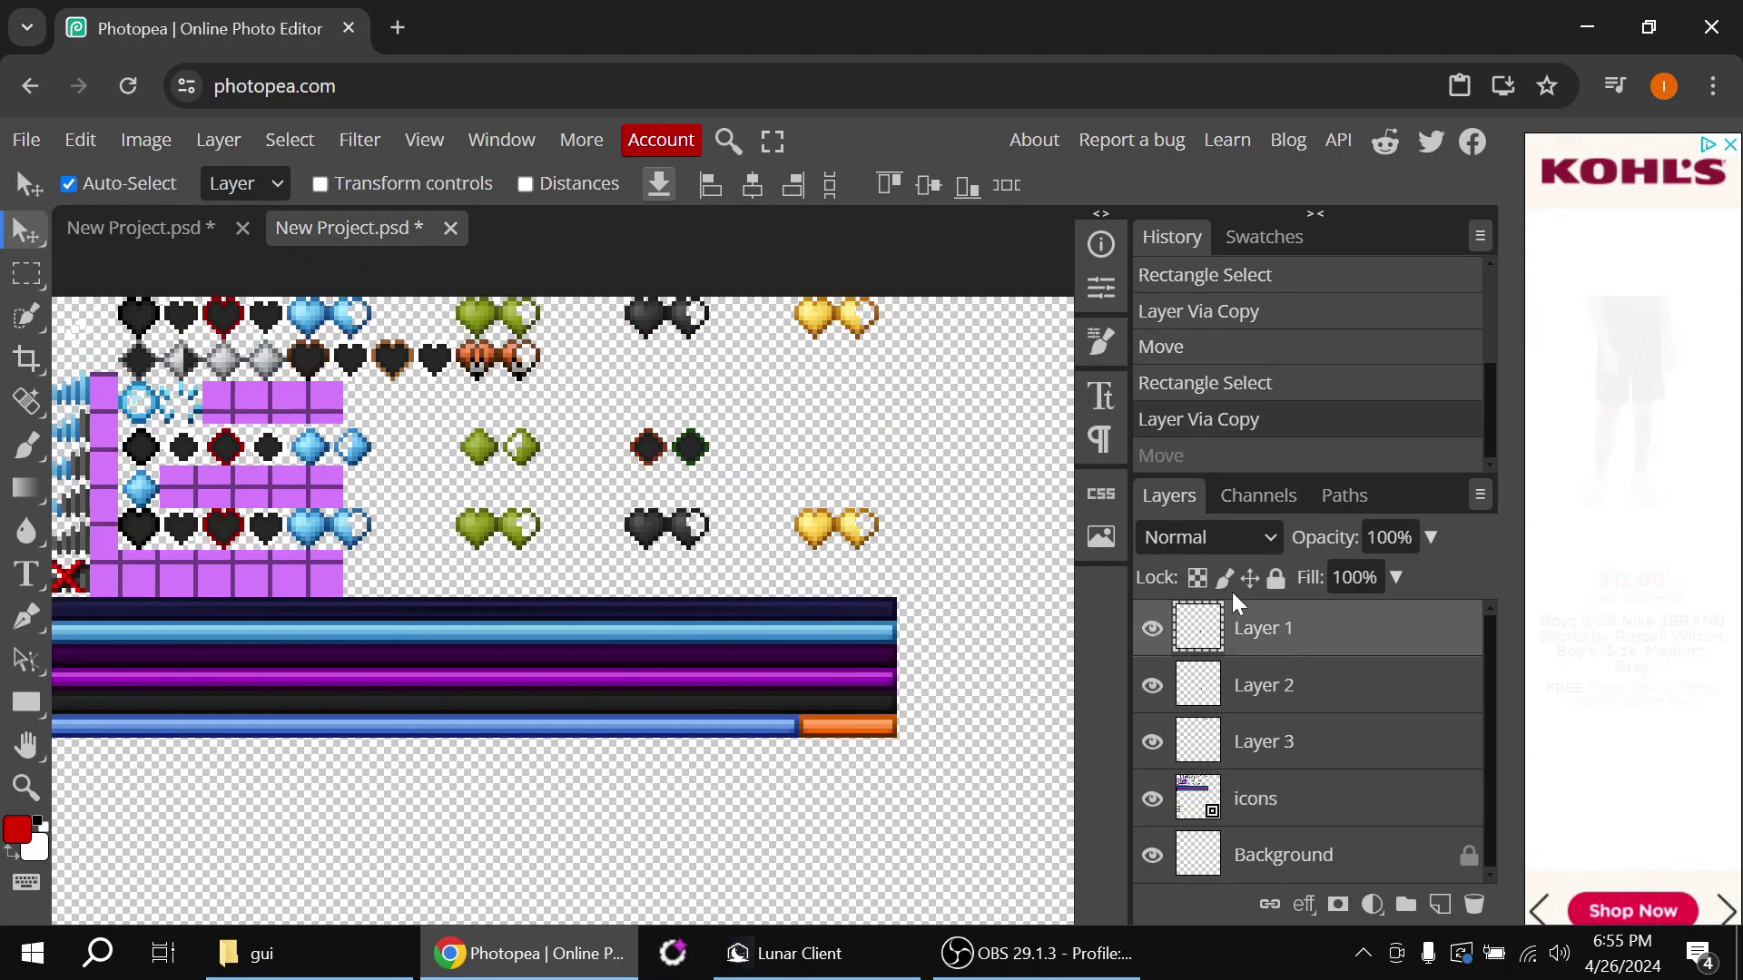
key("ctrl+t")
left_click(1264, 685)
left_click(1264, 742)
left_click_drag(821, 316, 940, 681)
scroll(940, 681, "up", 3)
scroll(949, 714, "down", 2)
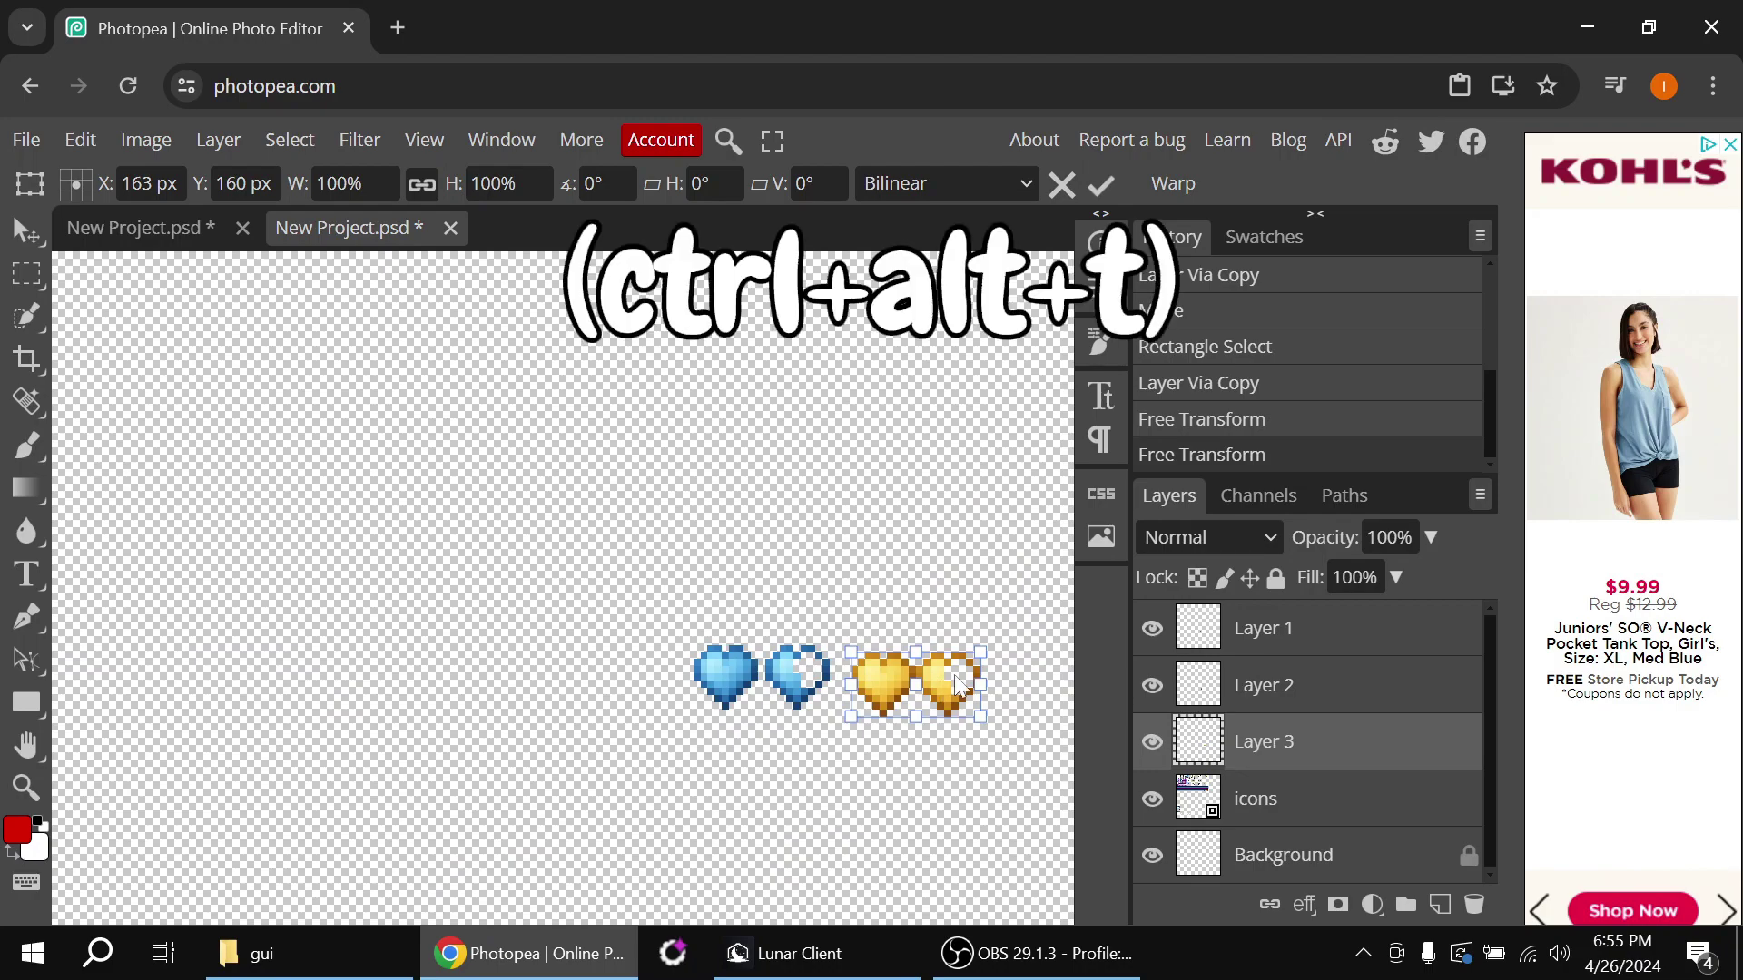
Flip the gold hearts horizontally, then cut out the gold half and fit it into the empty side of the half blue heart
right_click(960, 682)
left_click(1069, 854)
left_click_drag(918, 684, 874, 699)
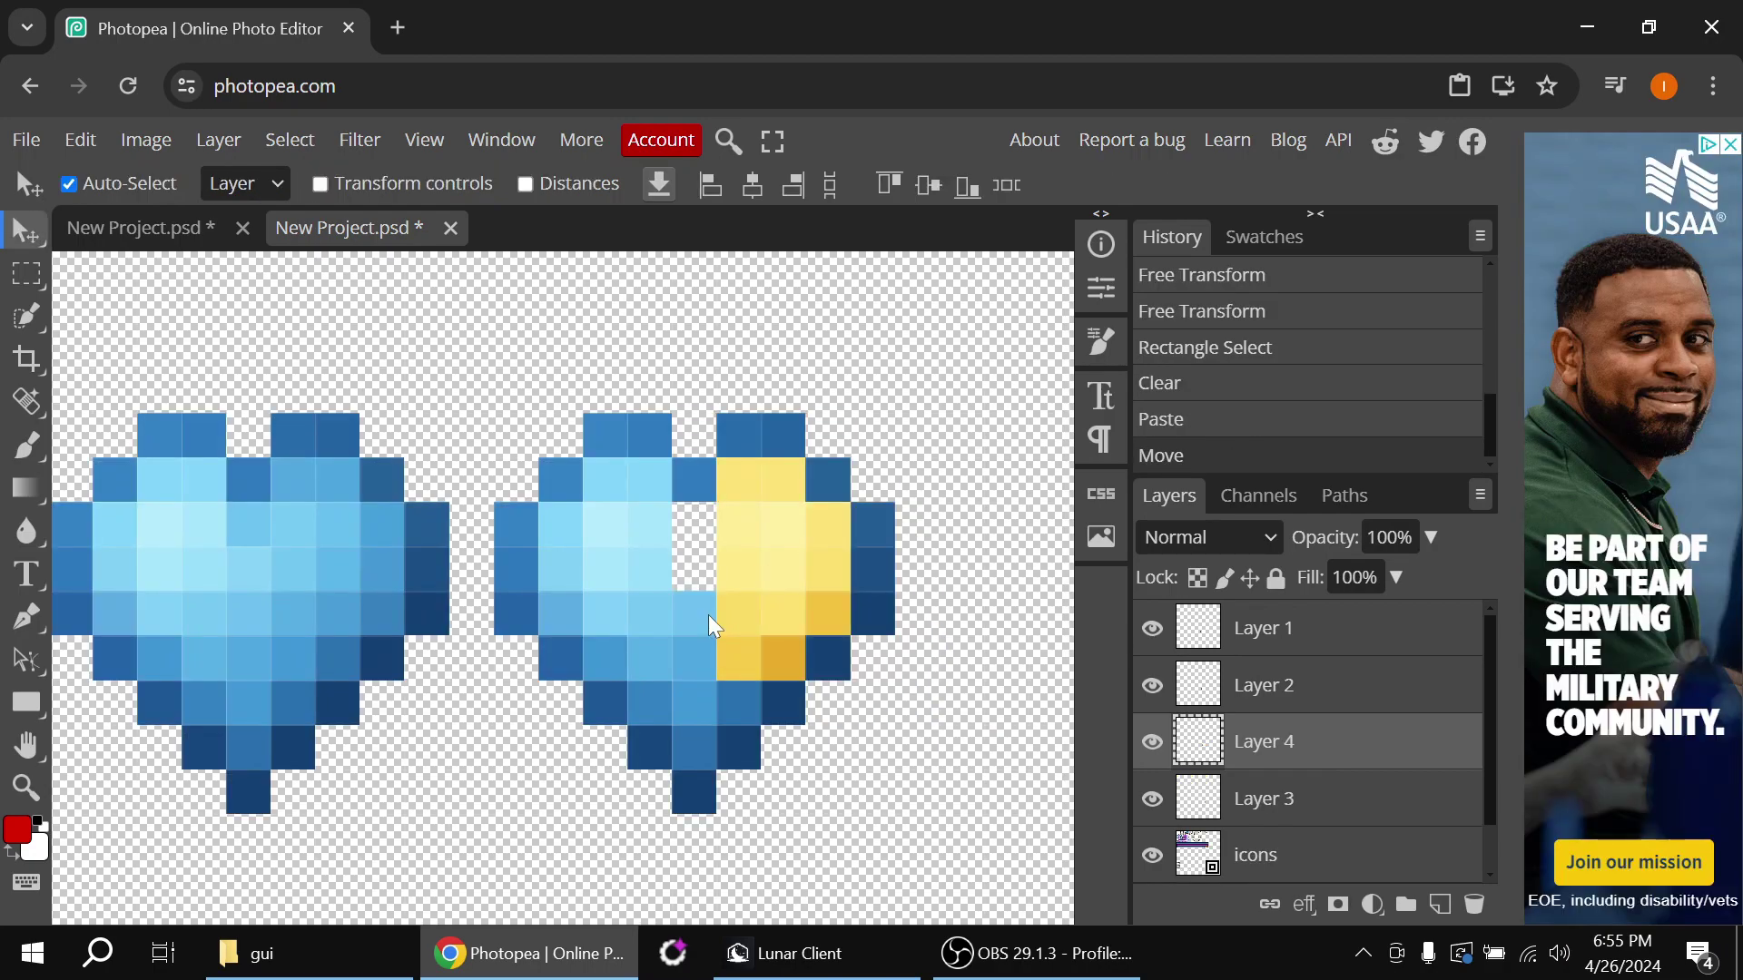
Fill the remaining gap in the split heart with a copied piece of the gold half and merge it with the gold half
left_click(41, 277)
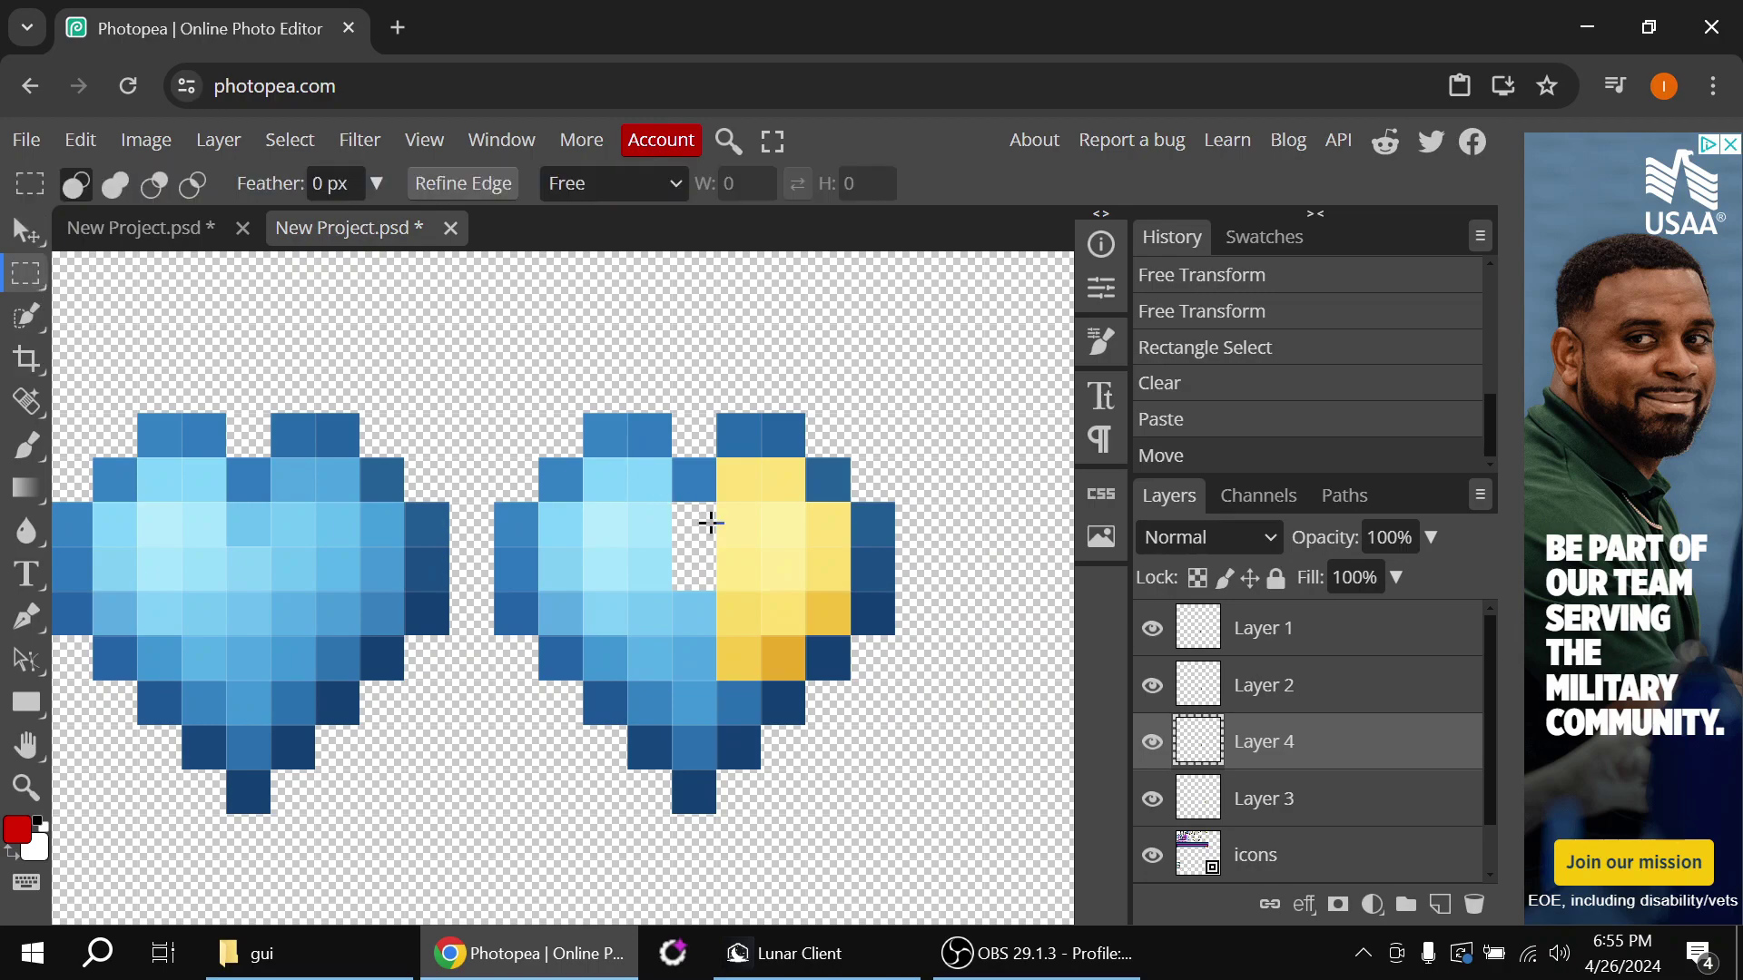
left_click_drag(761, 572, 685, 563)
key("ctrl+j")
left_click(34, 238)
key("ctrl+e")
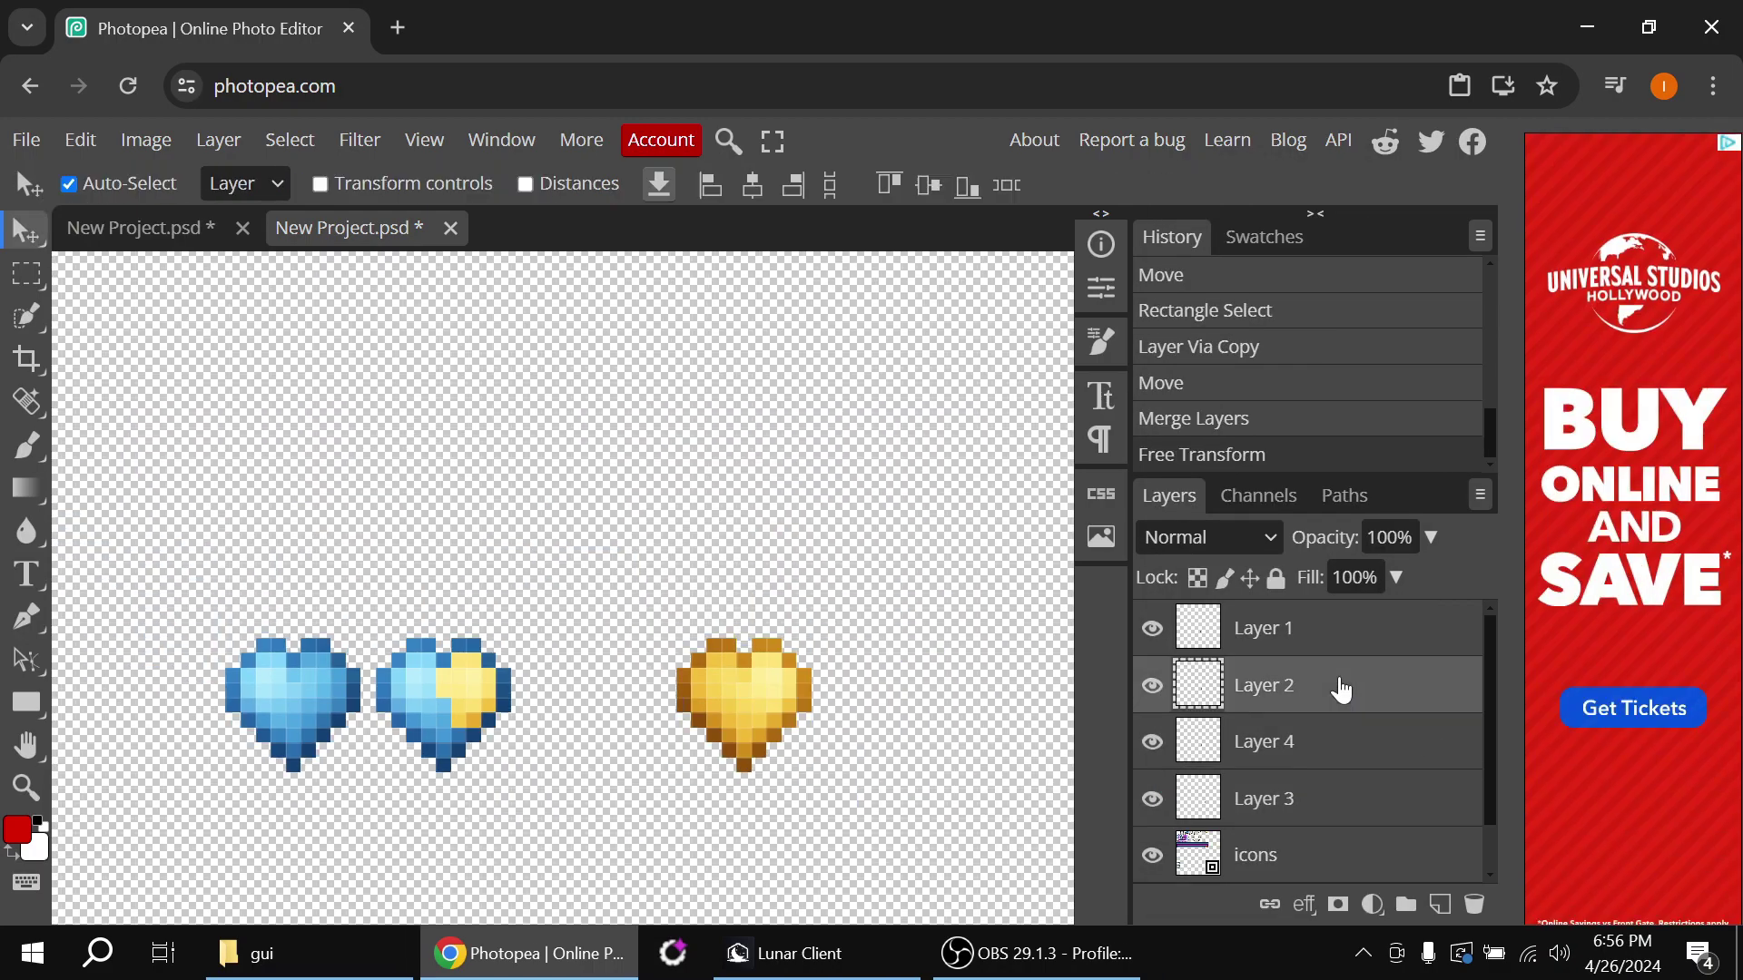
Clear the blue outline pixels from the gold side of the split heart so that side has a gold outline
key("b")
right_click(331, 581)
key("Escape")
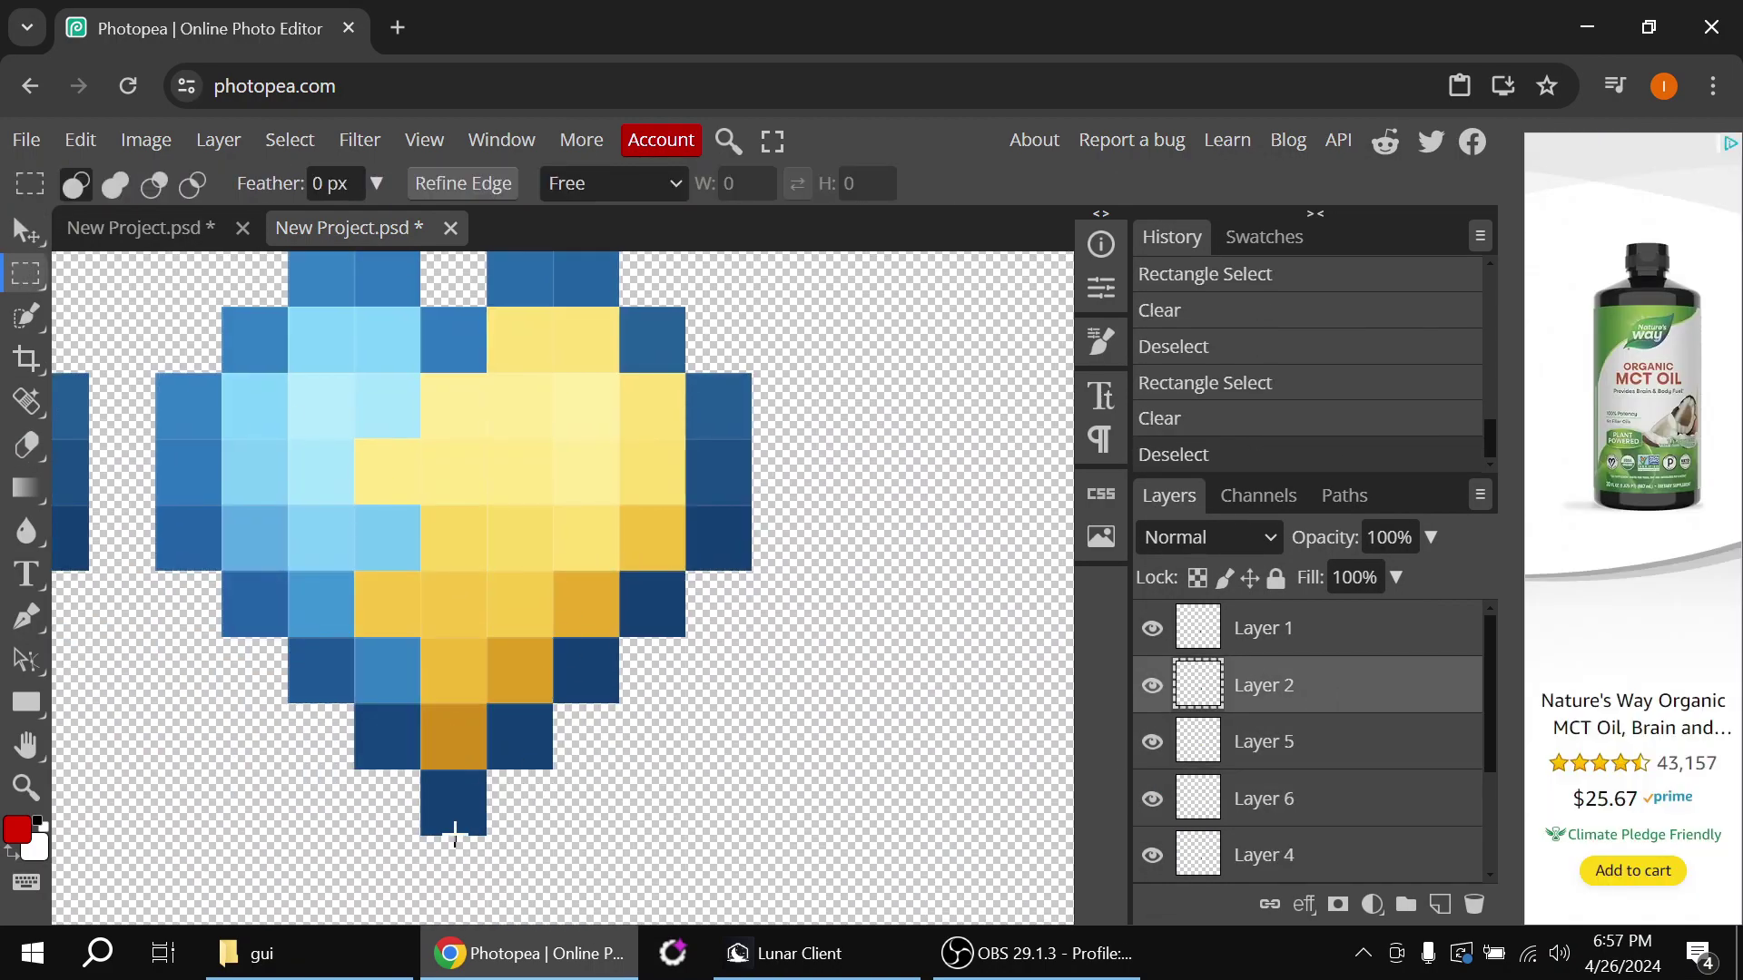
scroll(603, 798, "down", 4)
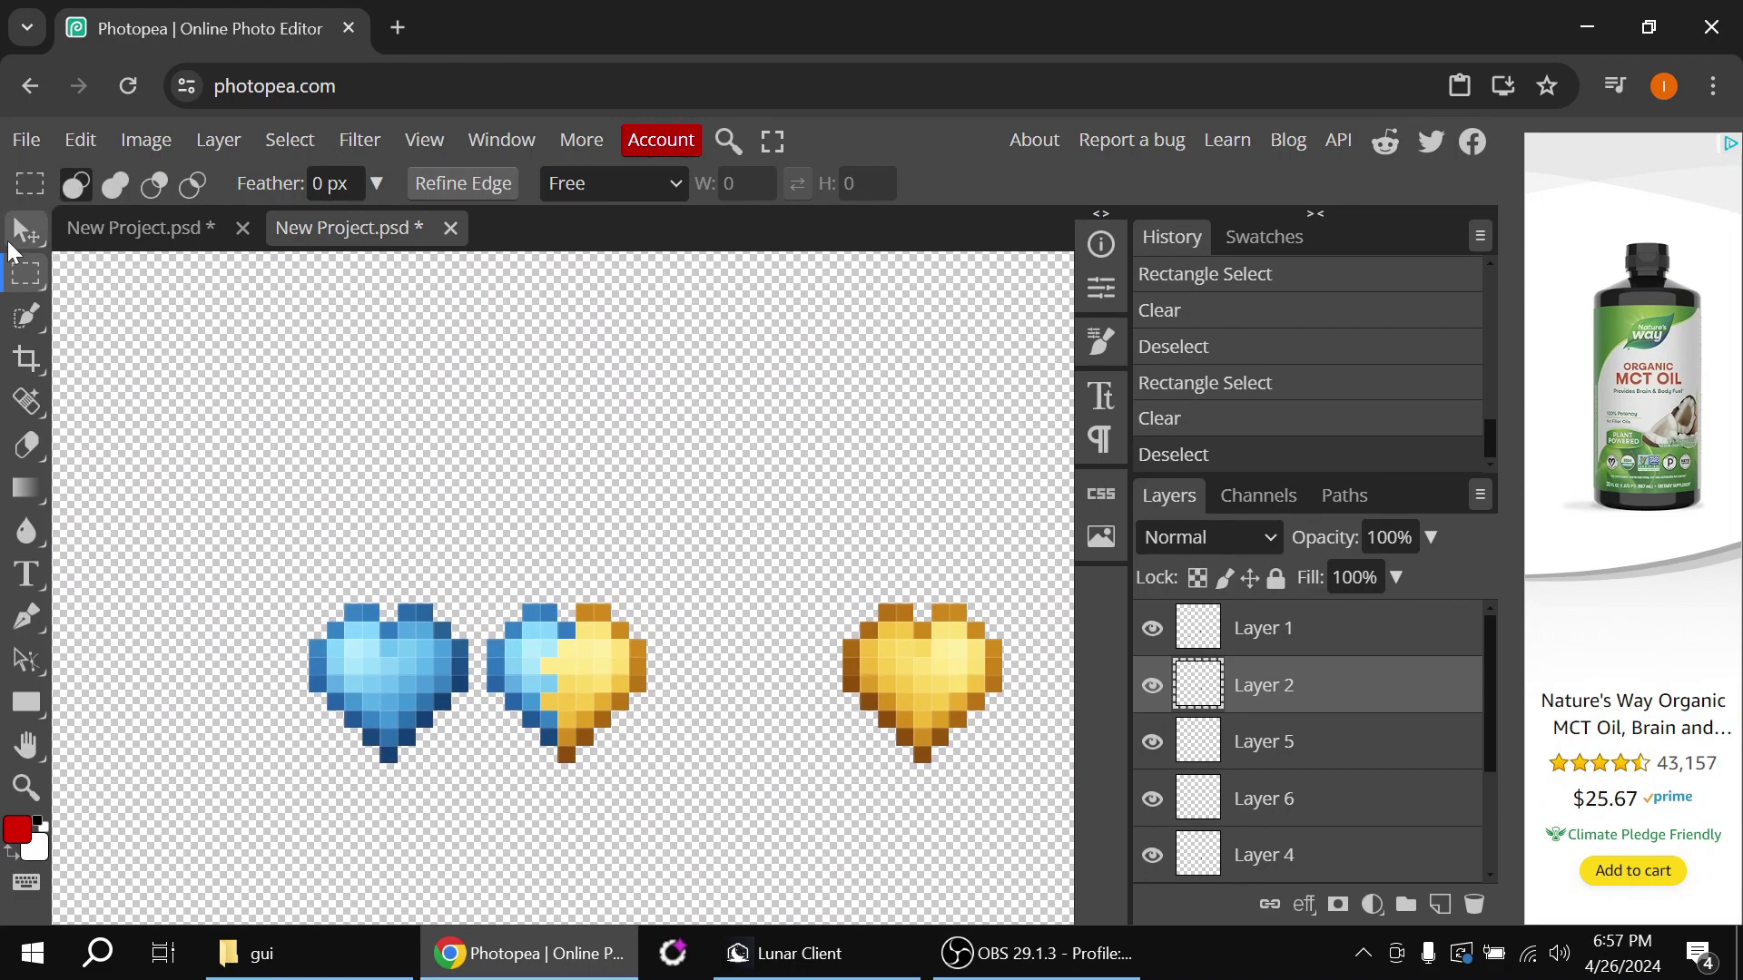
Move the full gold heart next to the split heart, completing an evenly spaced row of three
left_click(18, 238)
left_click_drag(901, 693, 721, 692)
left_click(325, 653)
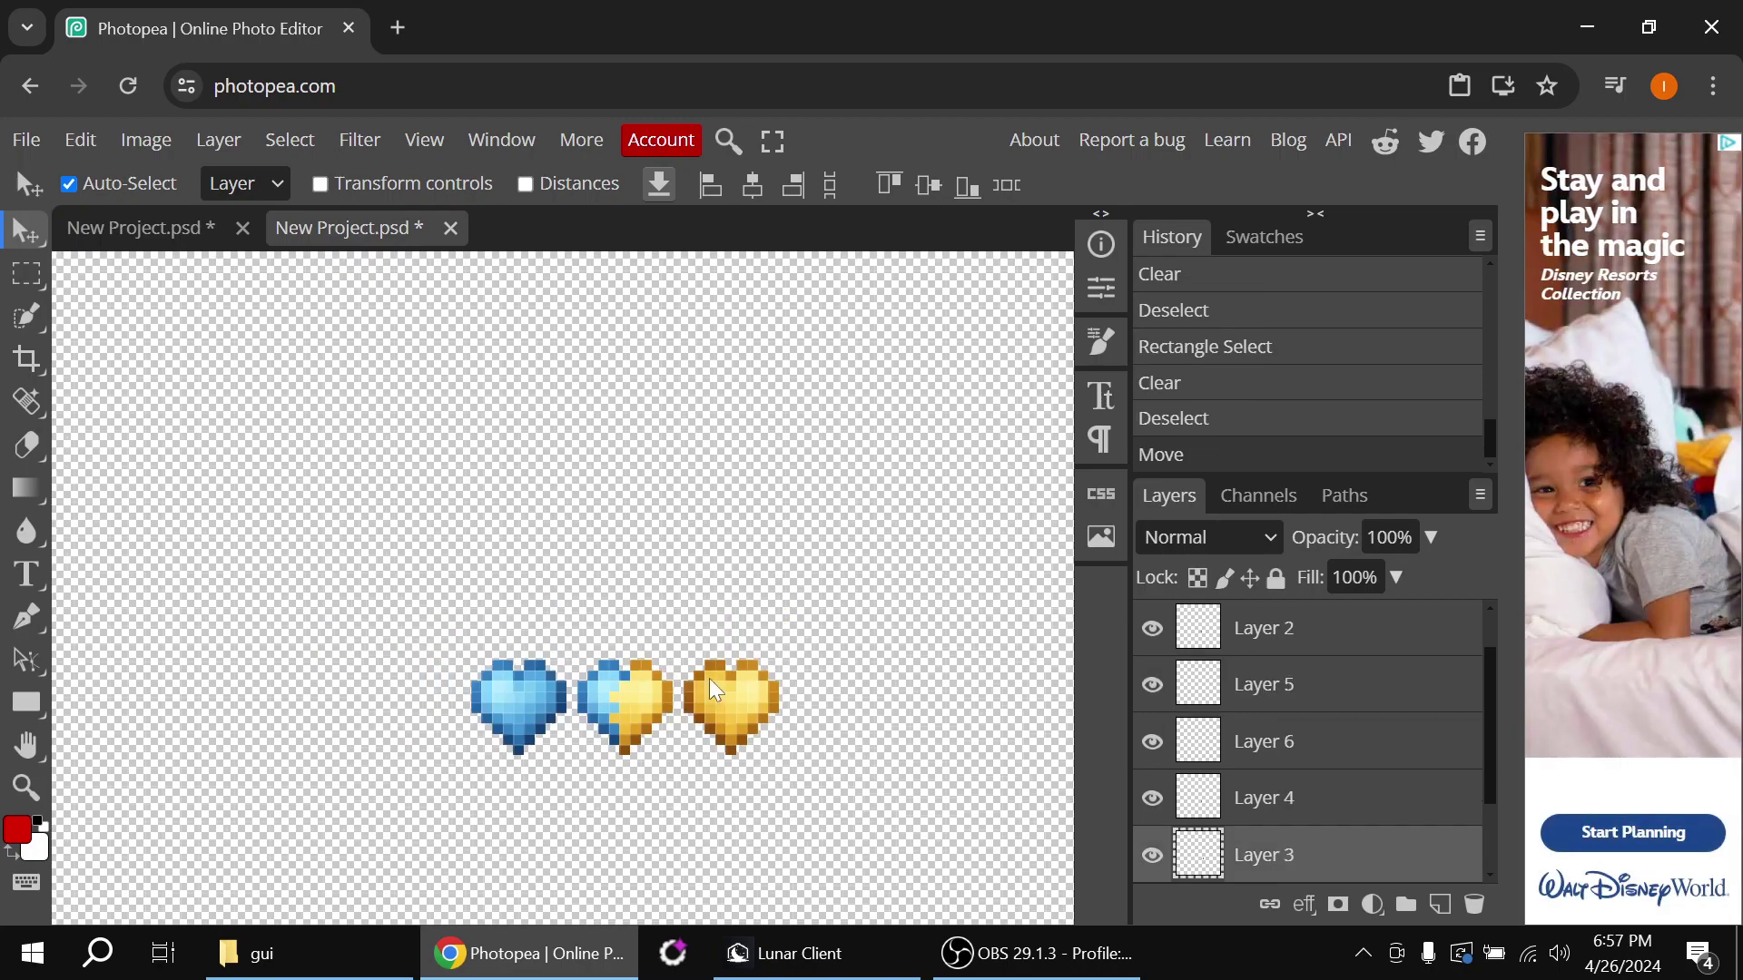
Copy the full blue diamond from the icon sheet onto its own layer and move it beside the row of hearts
scroll(710, 678, "down", 5)
scroll(704, 656, "up", 4)
scroll(297, 483, "up", 2)
left_click_drag(297, 483, 430, 509)
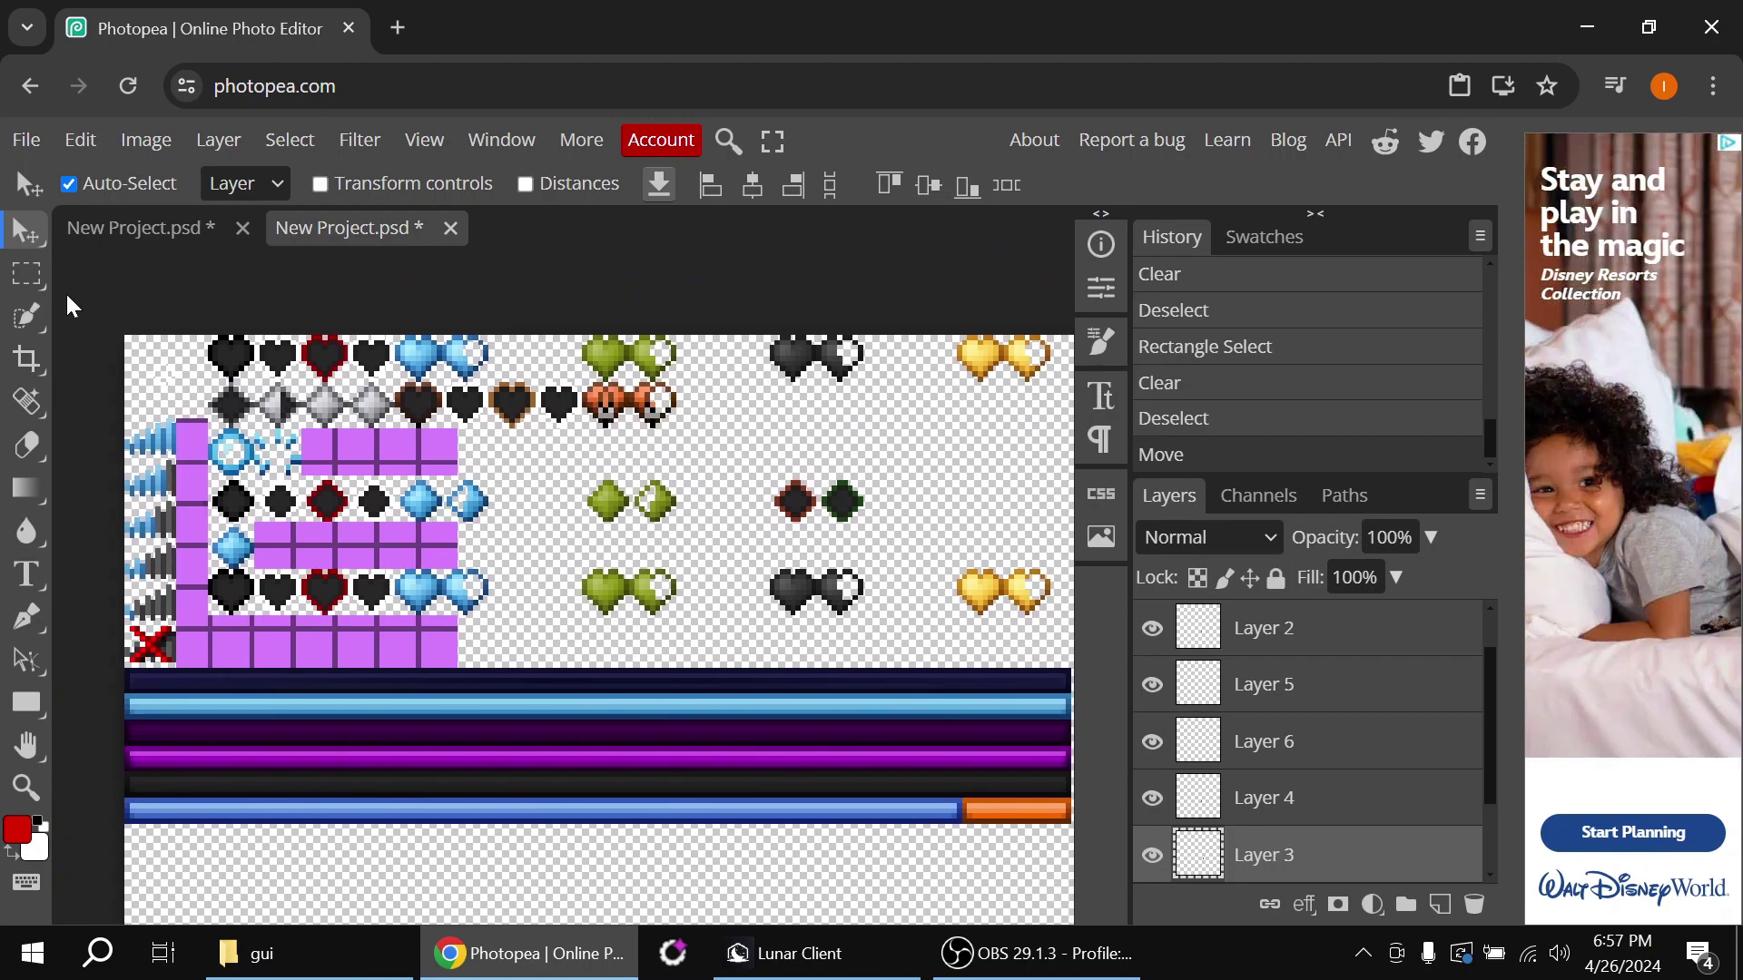
left_click(26, 273)
scroll(448, 532, "up", 1)
scroll(448, 532, "up", 3)
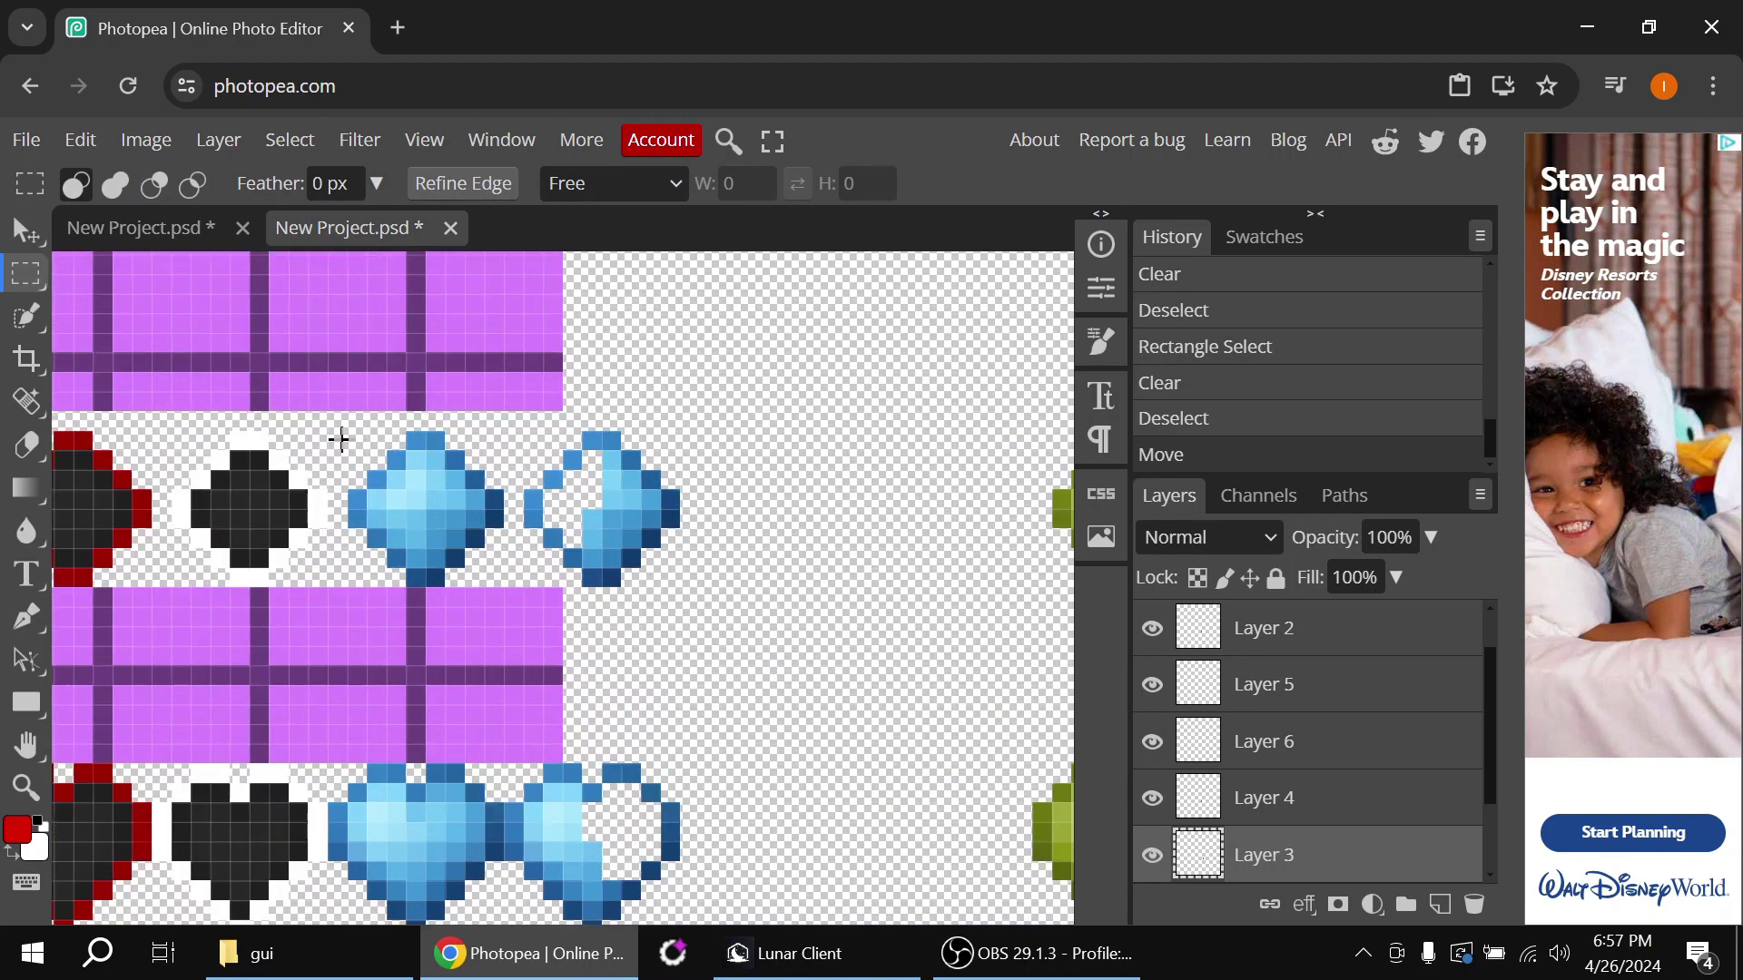
left_click_drag(482, 566, 503, 586)
key("alt+bracketleft")
key("ctrl+j")
key("v")
left_click_drag(432, 504, 689, 575)
Copy the partial blue diamond onto its own layer and place it beside the full blue diamond
scroll(842, 818, "down", 4)
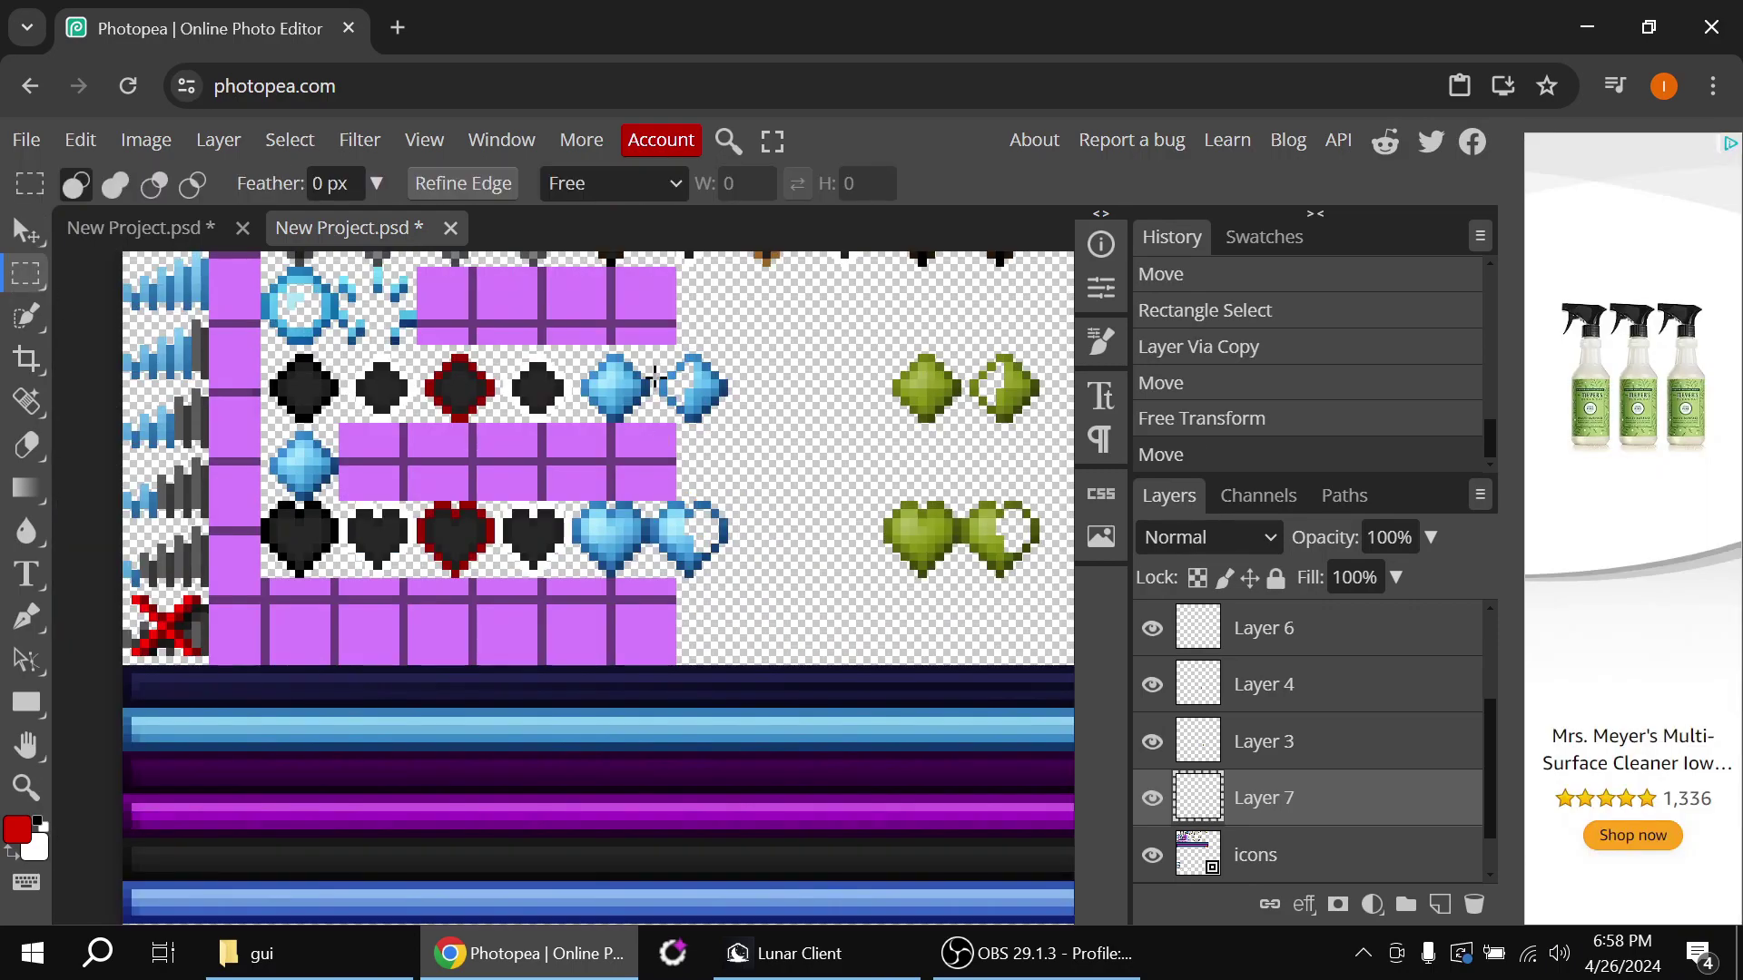
scroll(654, 380, "up", 2)
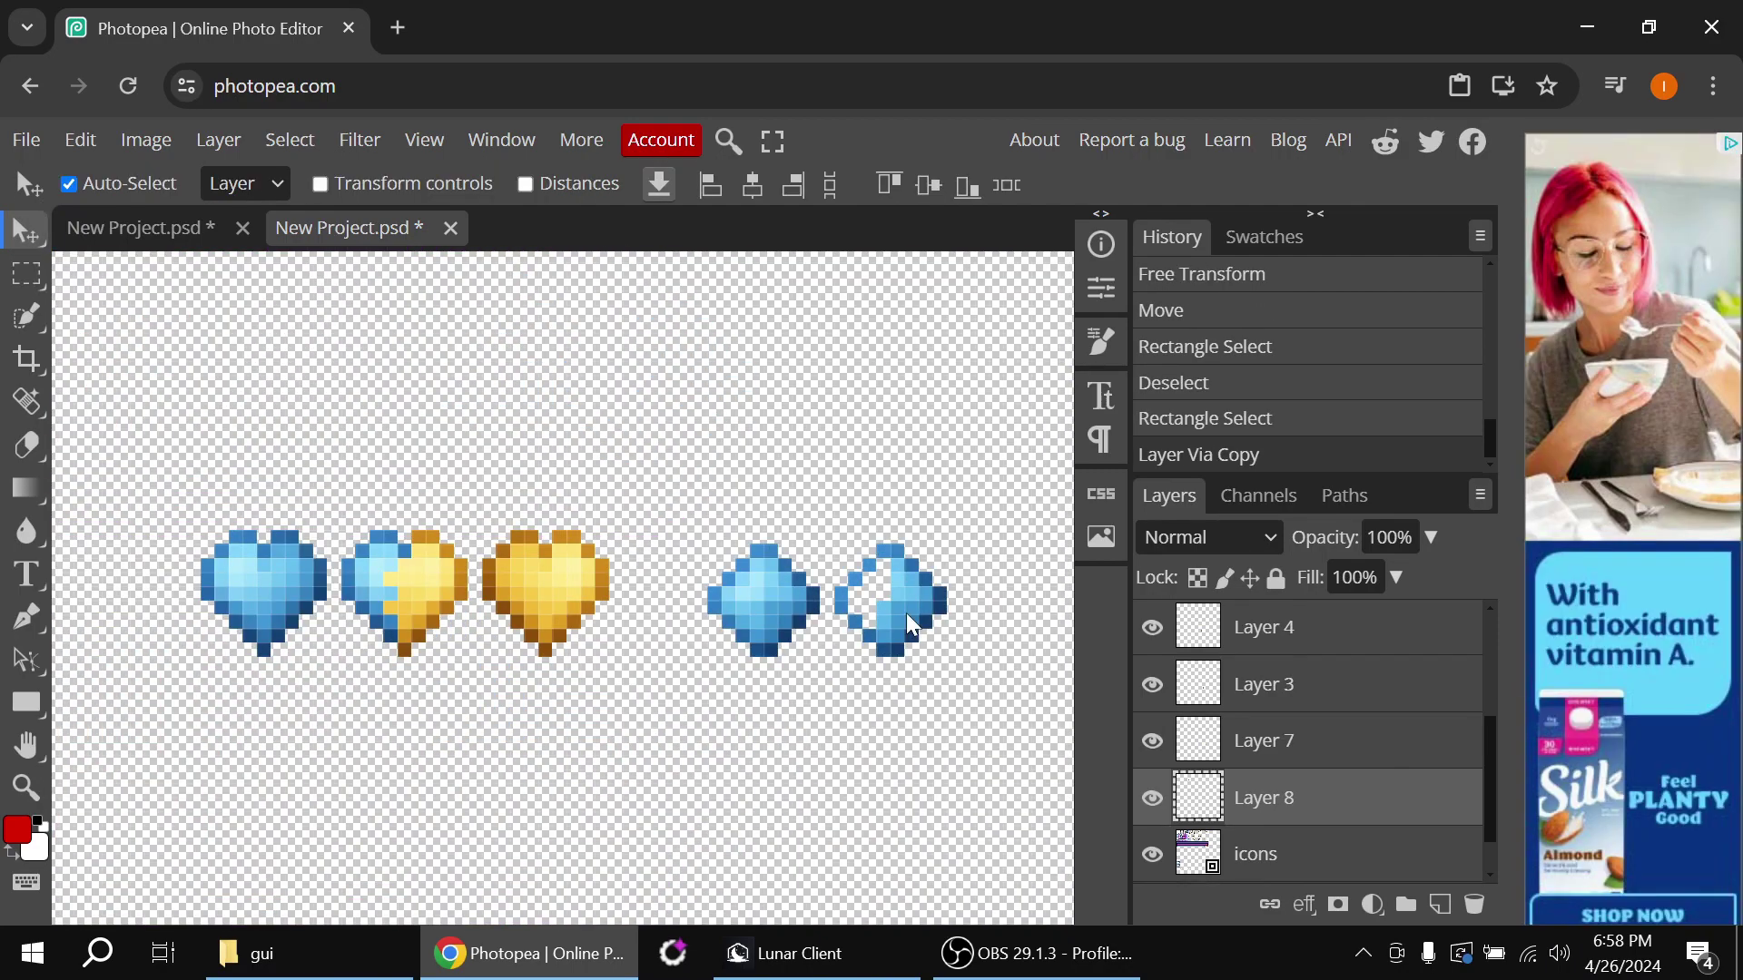
left_click(906, 613)
Duplicate the full blue diamond and arrange two full diamonds and the partial one in an evenly spaced row
left_click(794, 601)
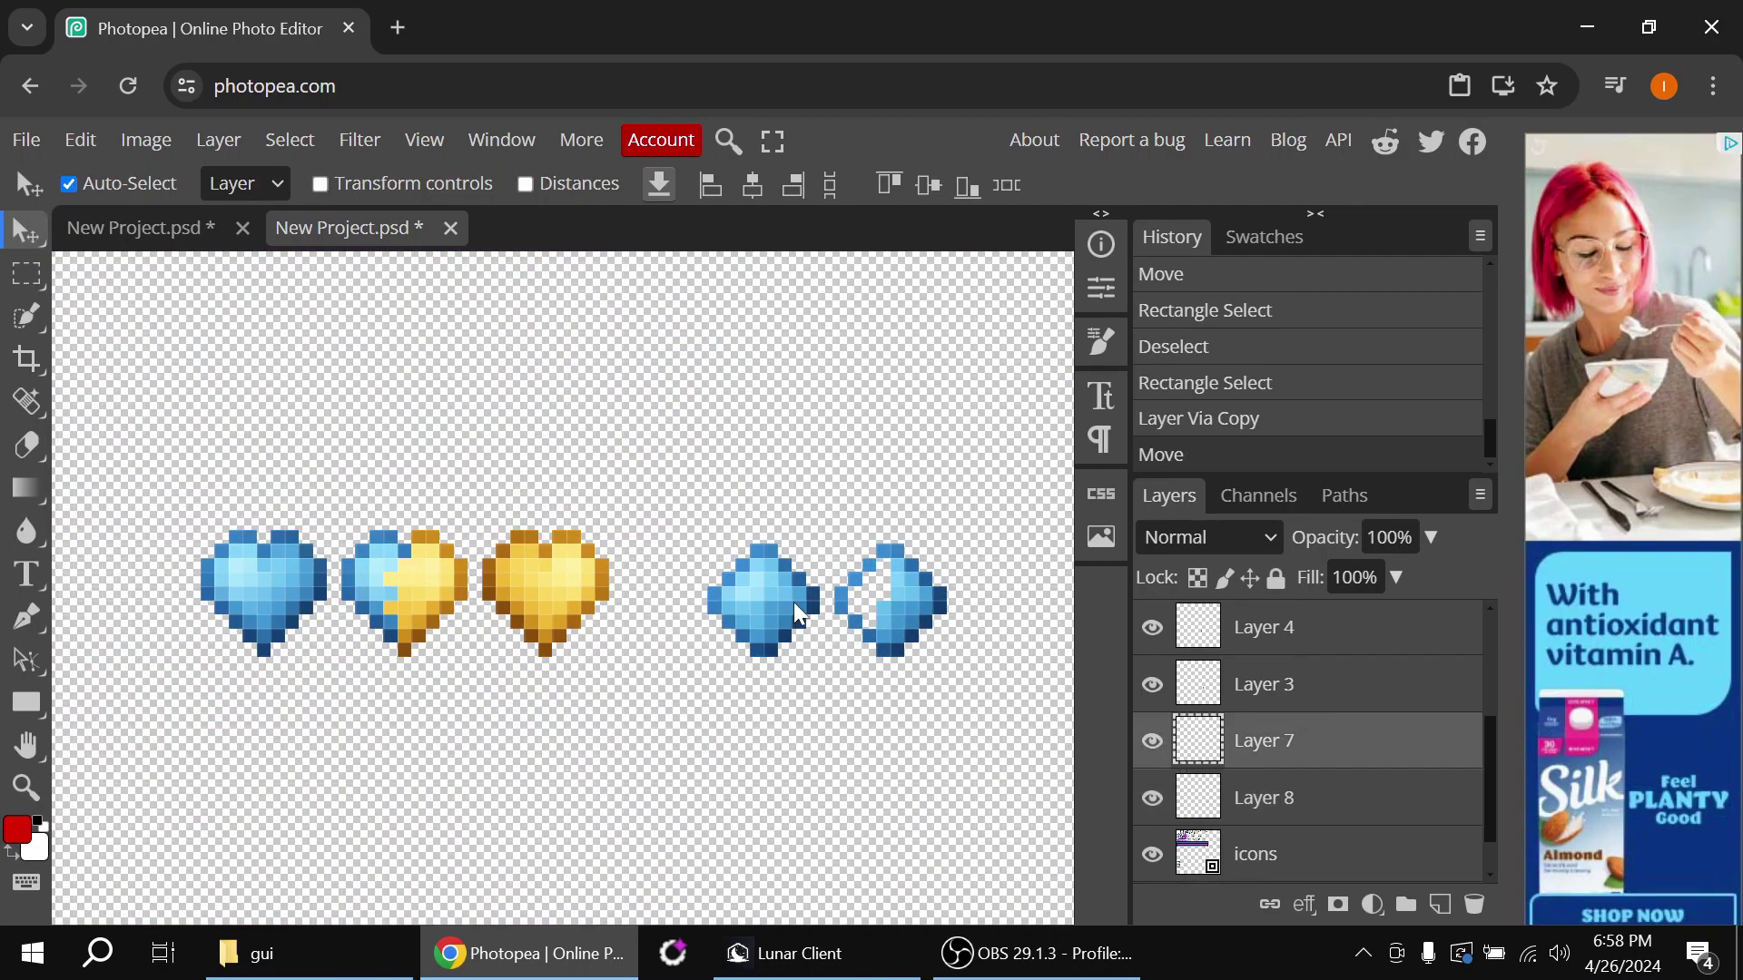
key("ctrl+j")
left_click_drag(883, 621, 1037, 635)
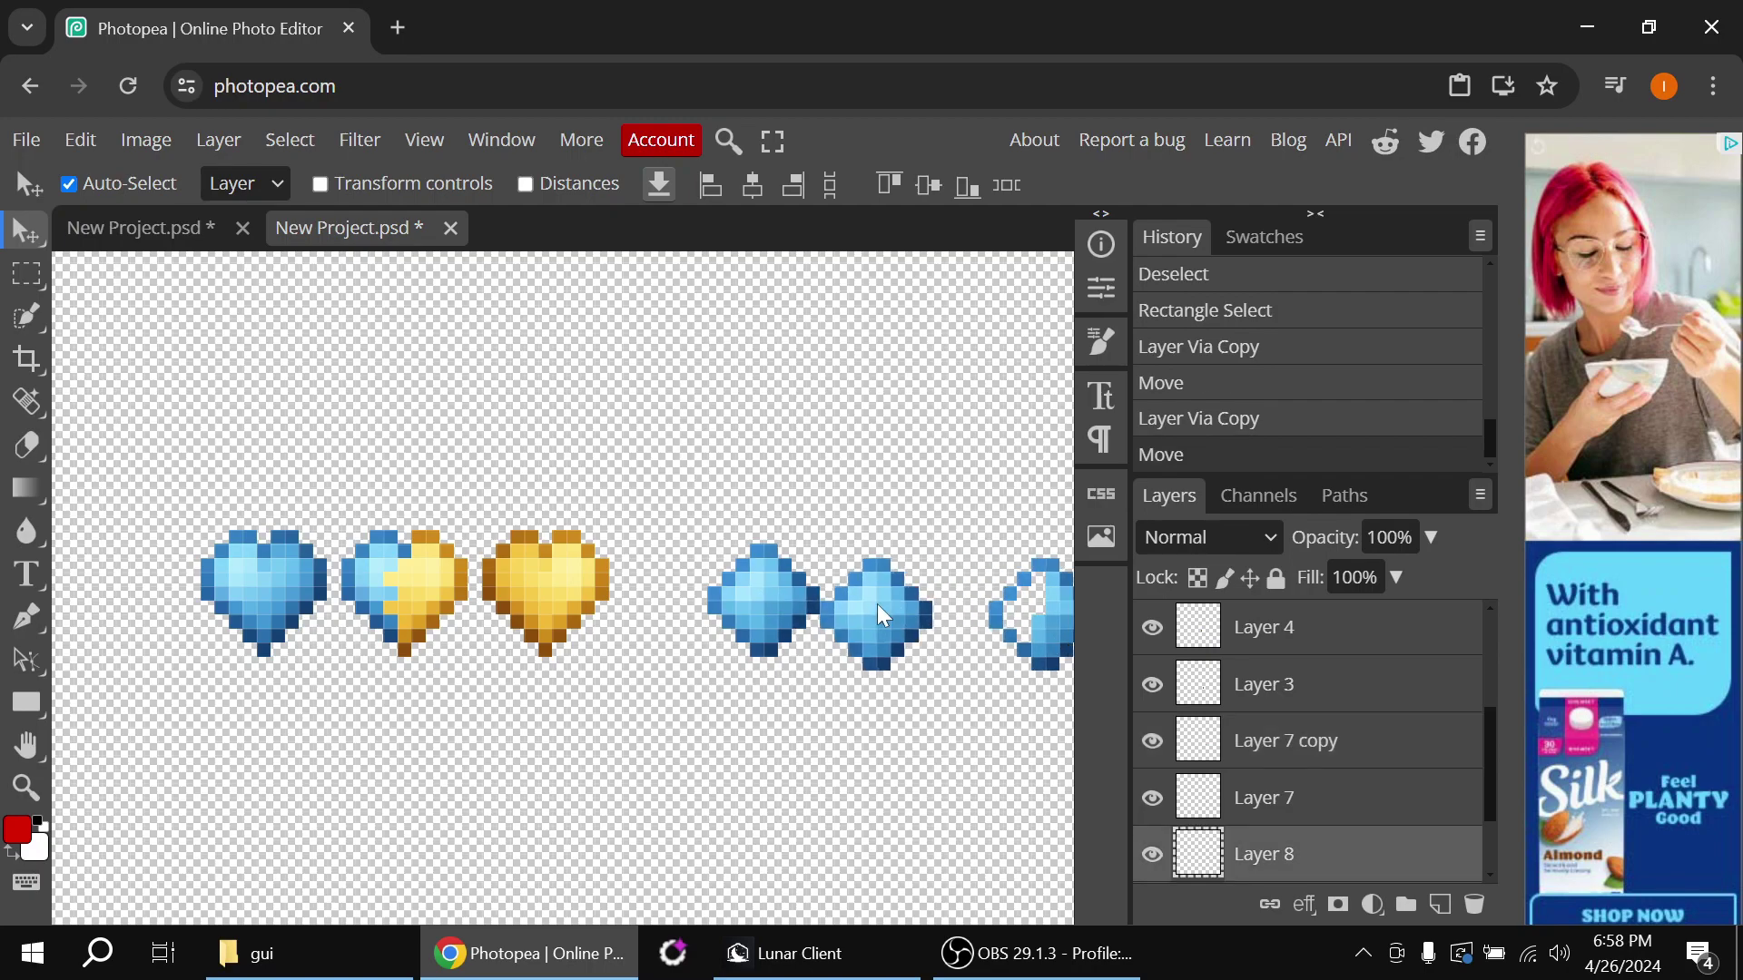
left_click_drag(881, 594, 889, 595)
left_click_drag(1046, 640, 1018, 628)
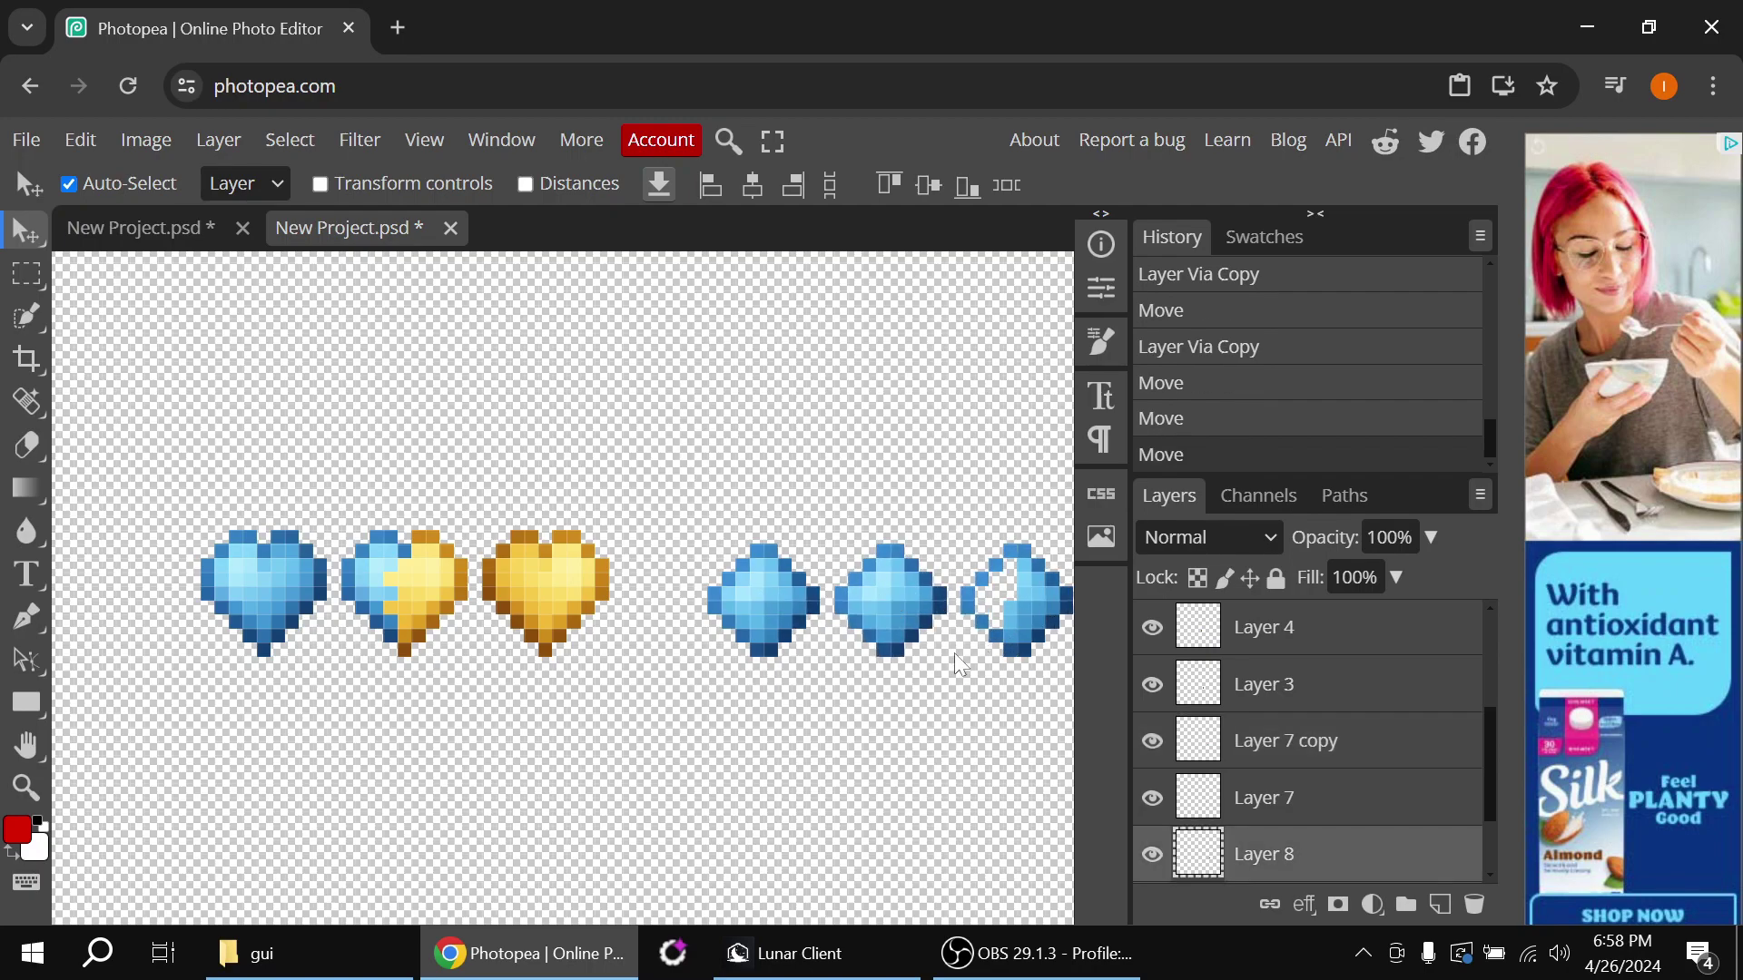
Copy the blue bar from the icons layer onto a new layer and move it below the hearts and diamonds
scroll(557, 581, "down", 5)
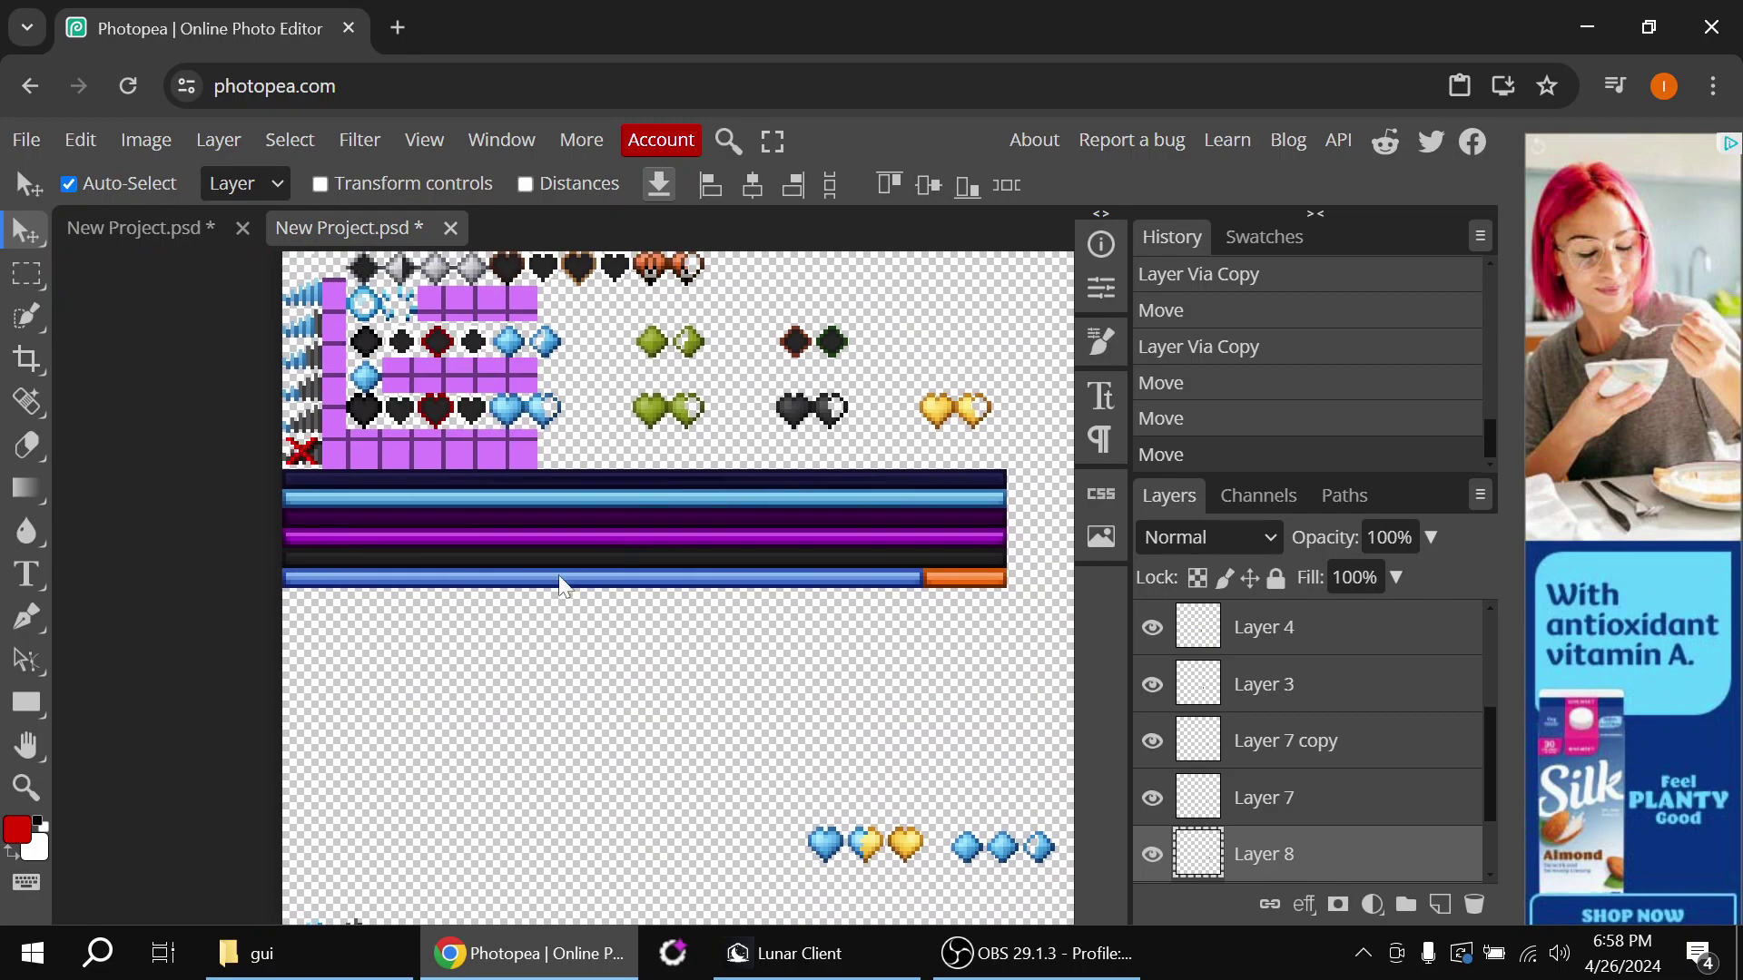
left_click_drag(537, 550, 528, 580)
left_click(28, 274)
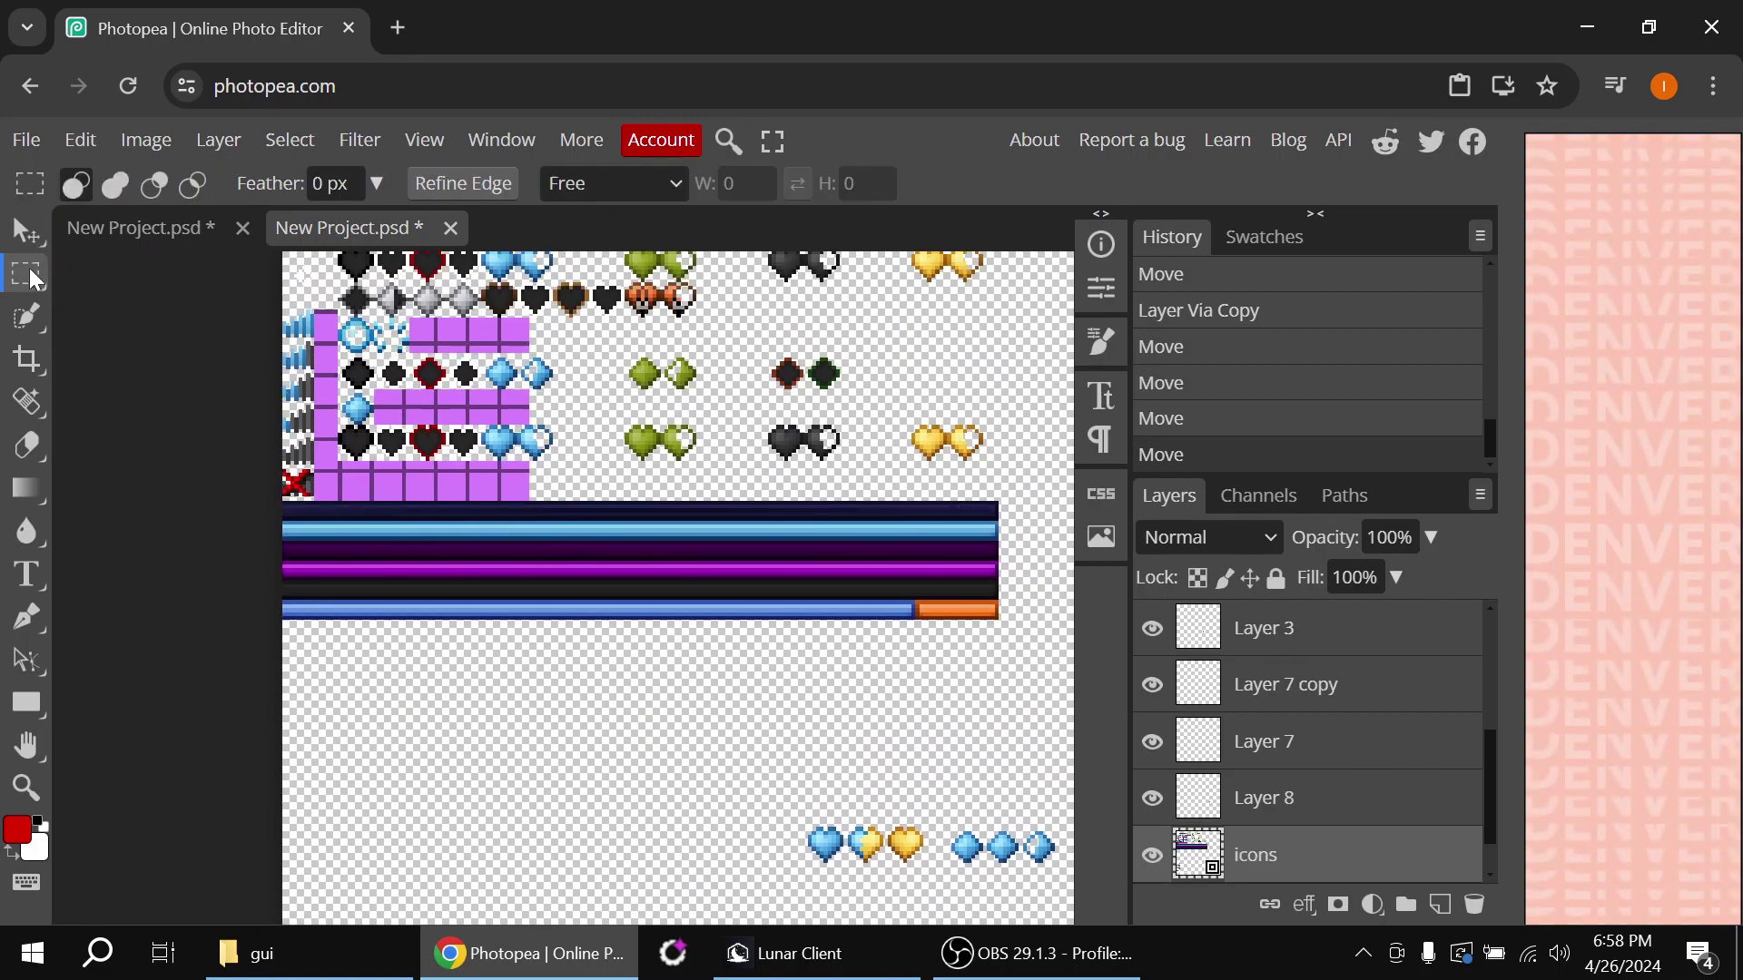
scroll(298, 526, "up", 3)
left_click_drag(282, 506, 695, 575)
key("ctrl+j")
scroll(726, 708, "down", 3)
left_click_drag(429, 630, 867, 771)
Copy the black bar from the icons layer onto its own layer and line it up behind the copied blue bar
scroll(853, 727, "up", 2)
left_click_drag(853, 644, 832, 492)
scroll(726, 454, "up", 3)
scroll(842, 455, "right", 1)
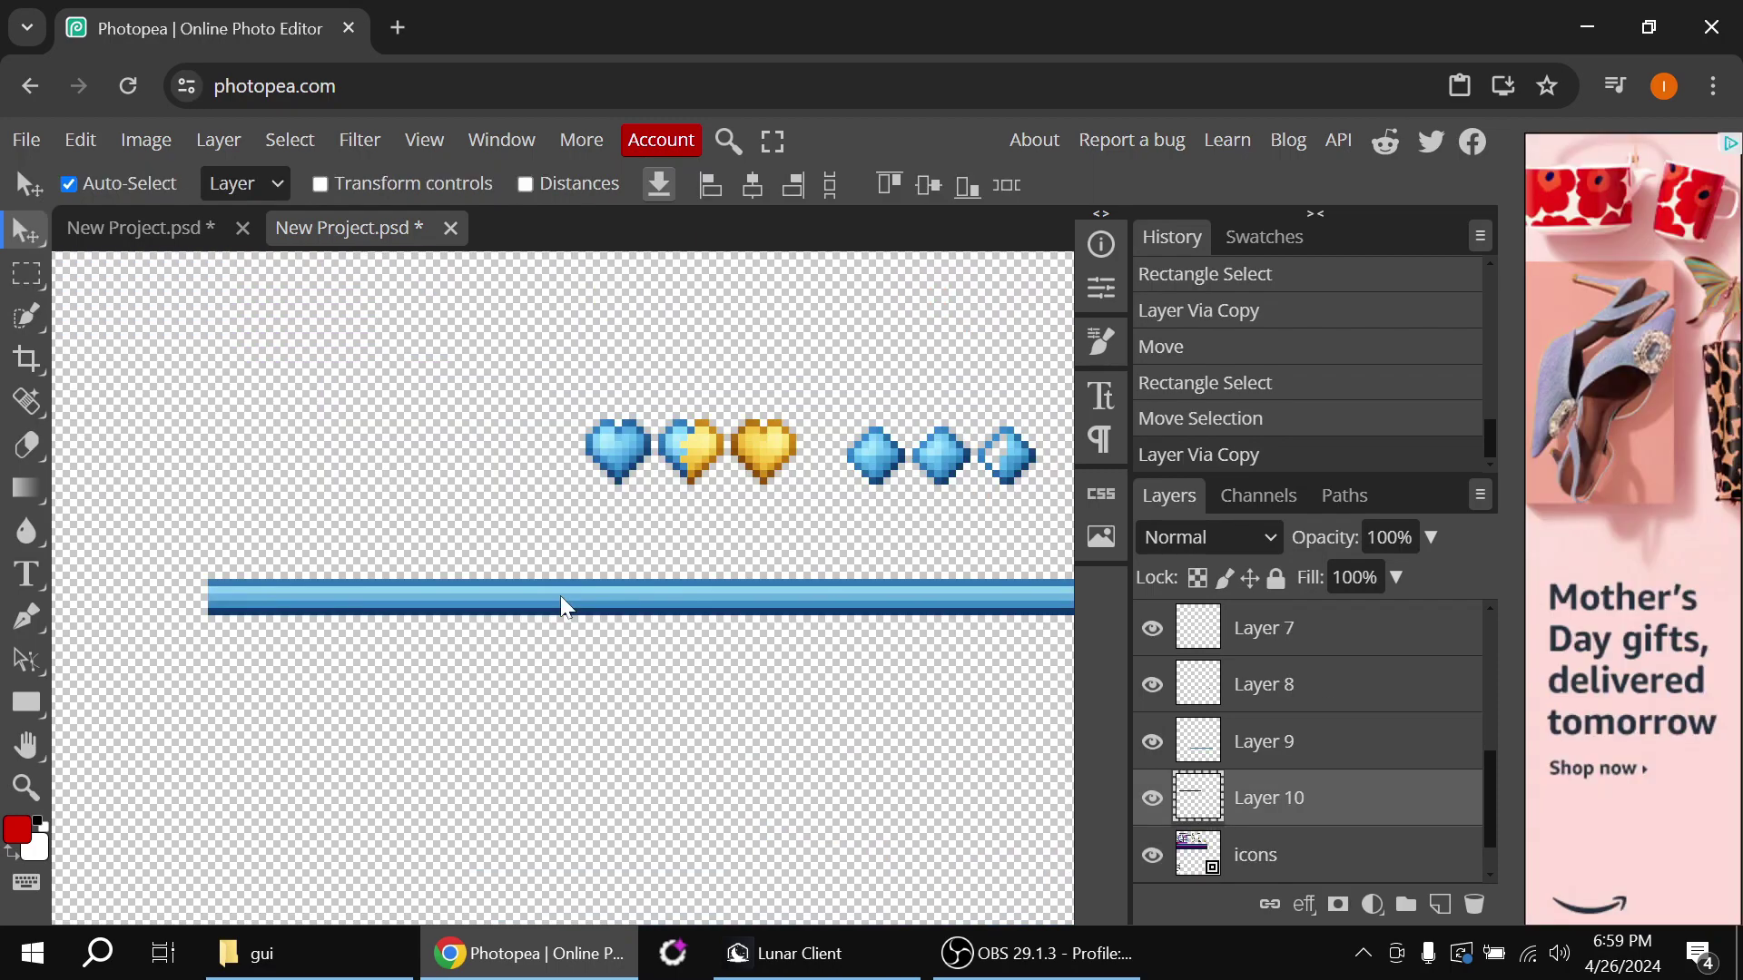
left_click_drag(559, 596, 559, 597)
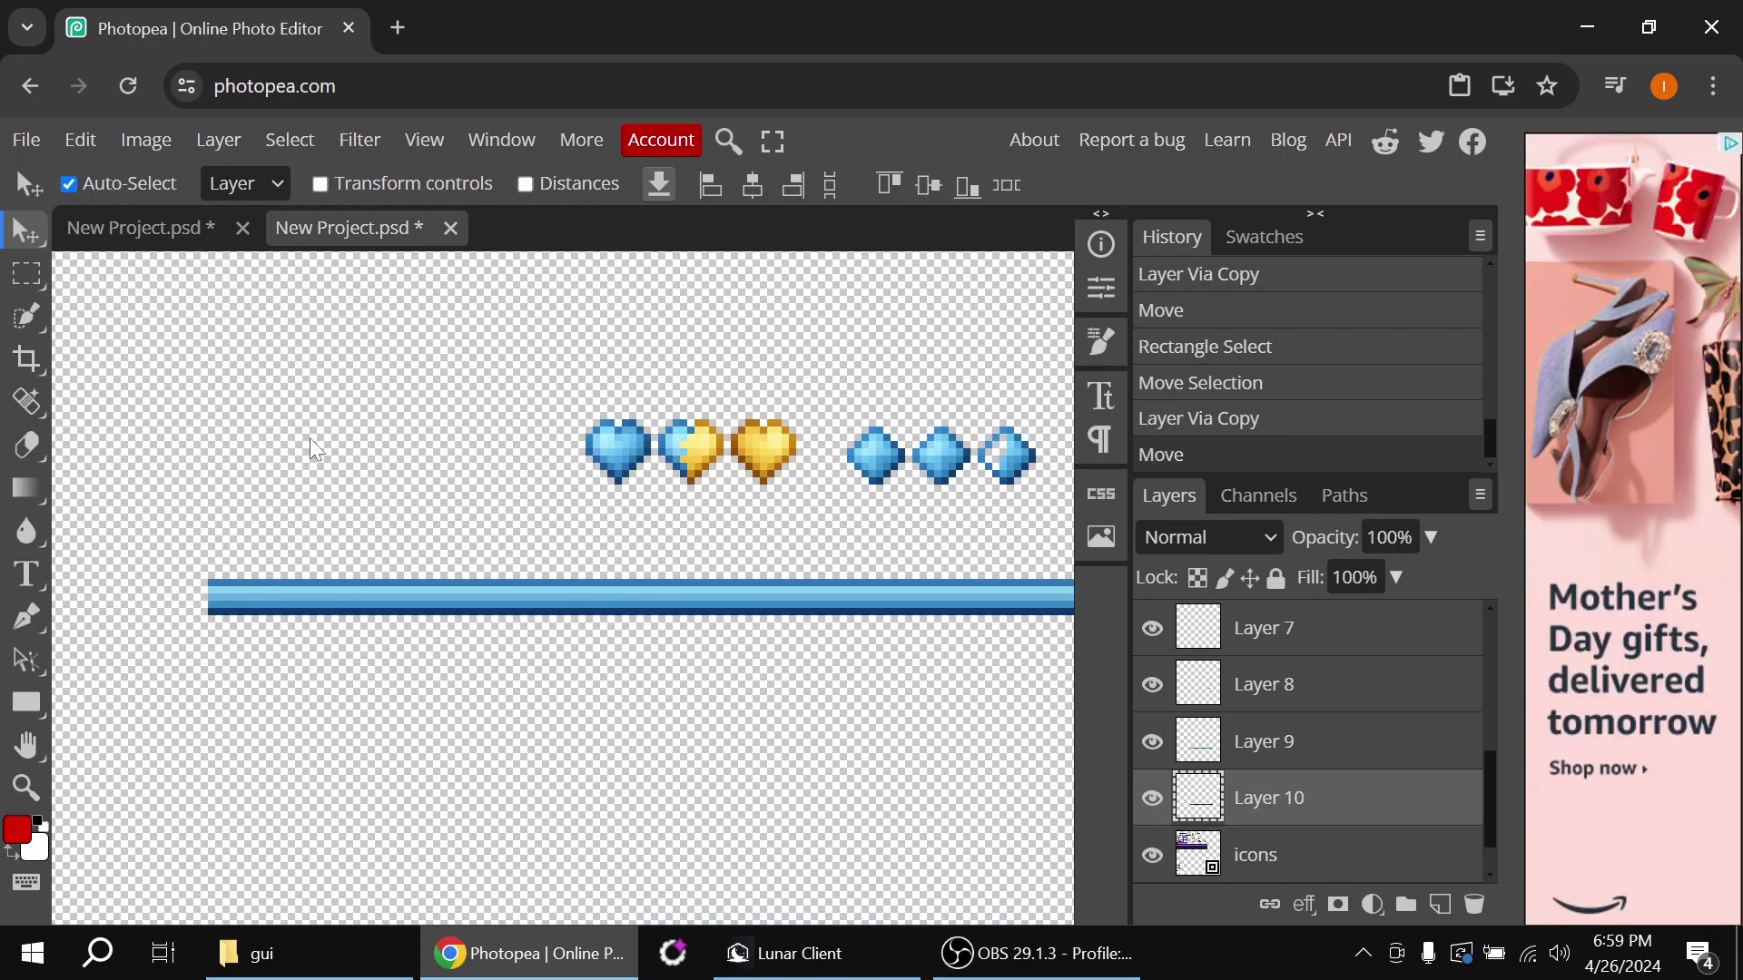
key("m")
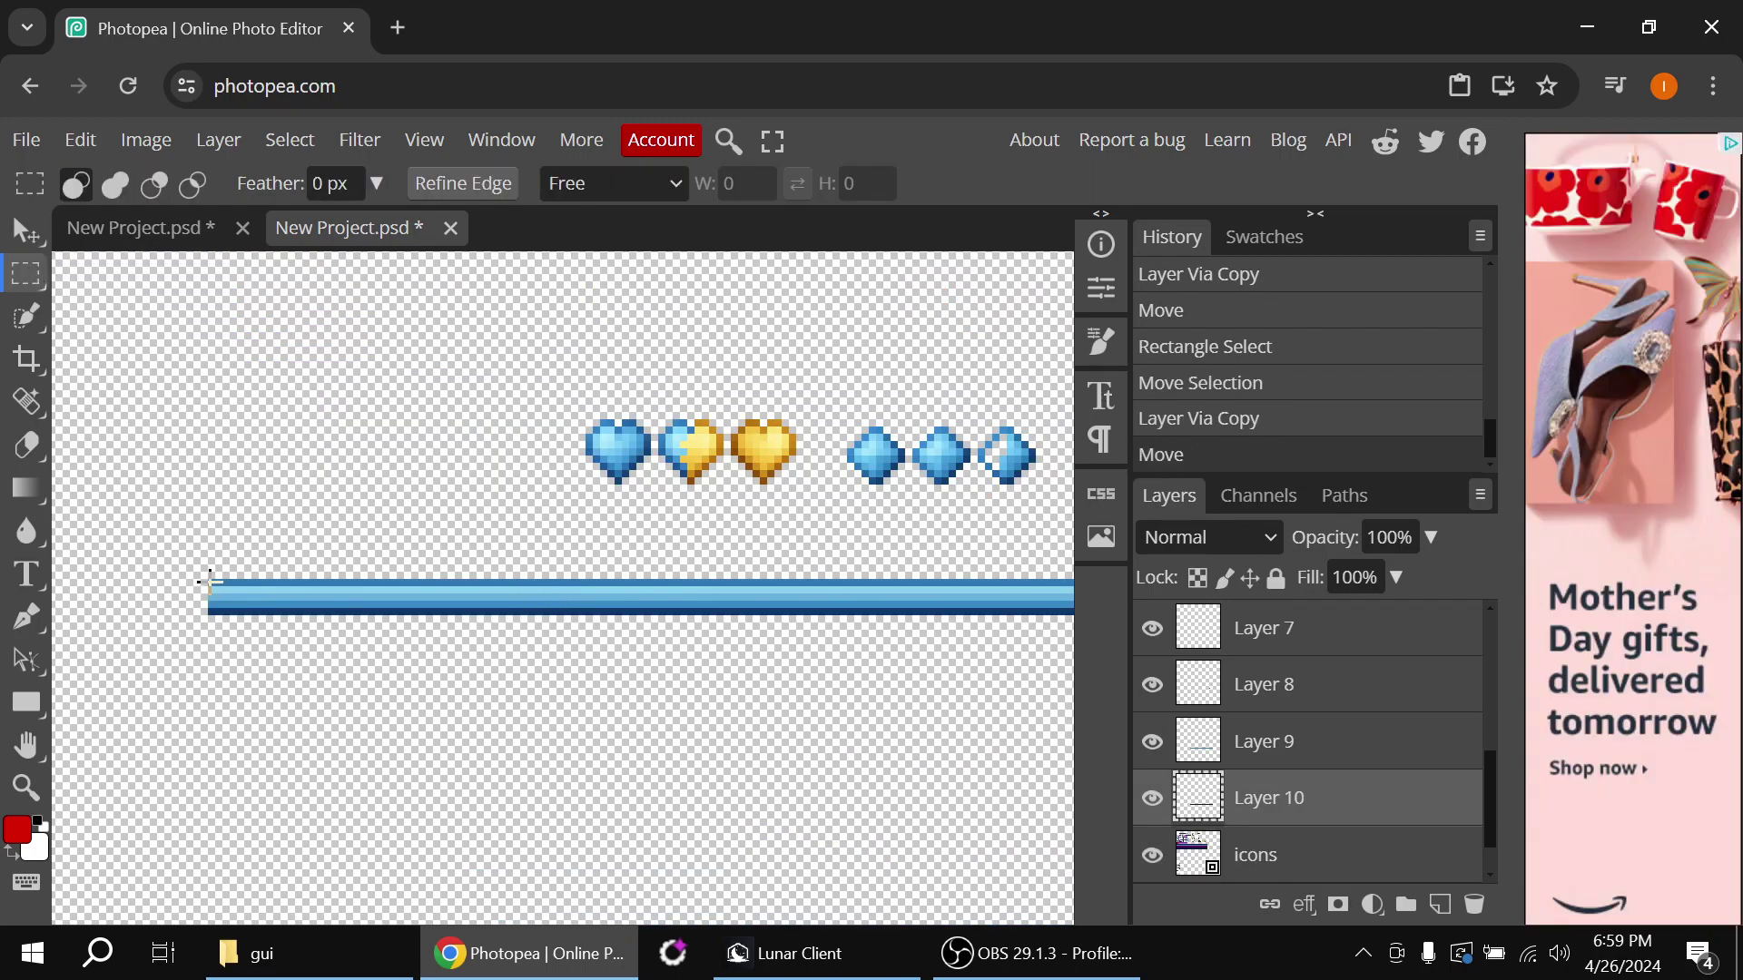
scroll(218, 581, "up", 1)
left_click_drag(243, 595, 242, 585)
left_click(240, 586)
left_click(239, 604)
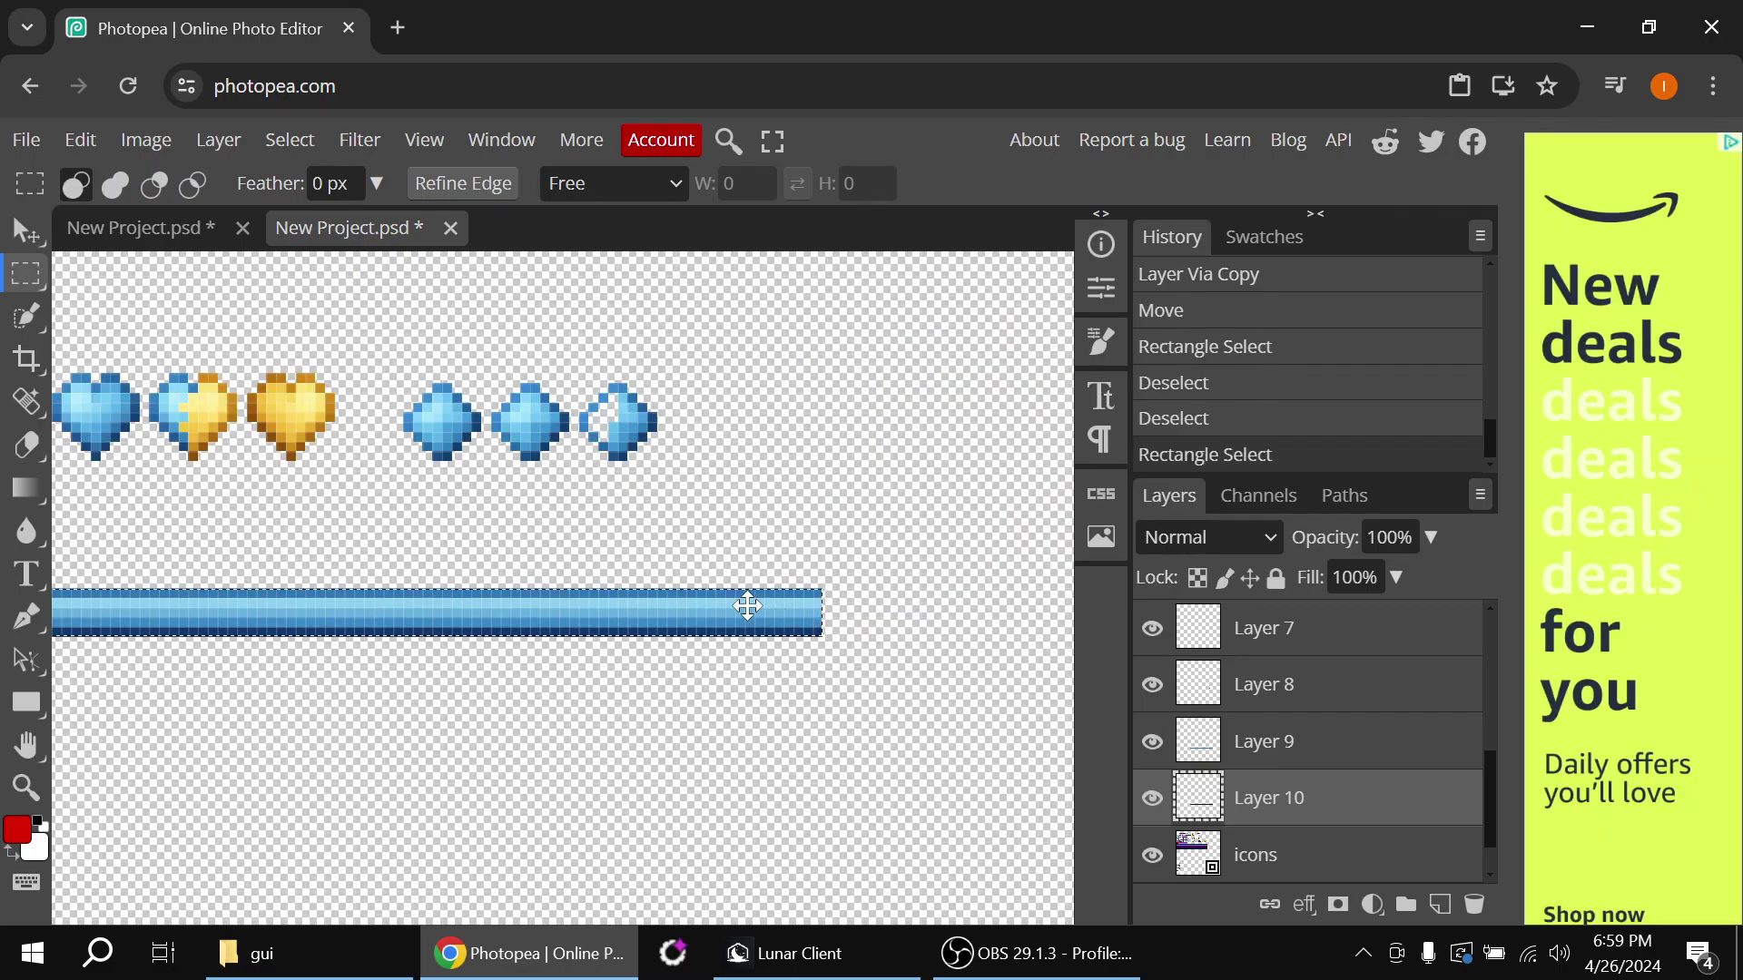
left_click(748, 605)
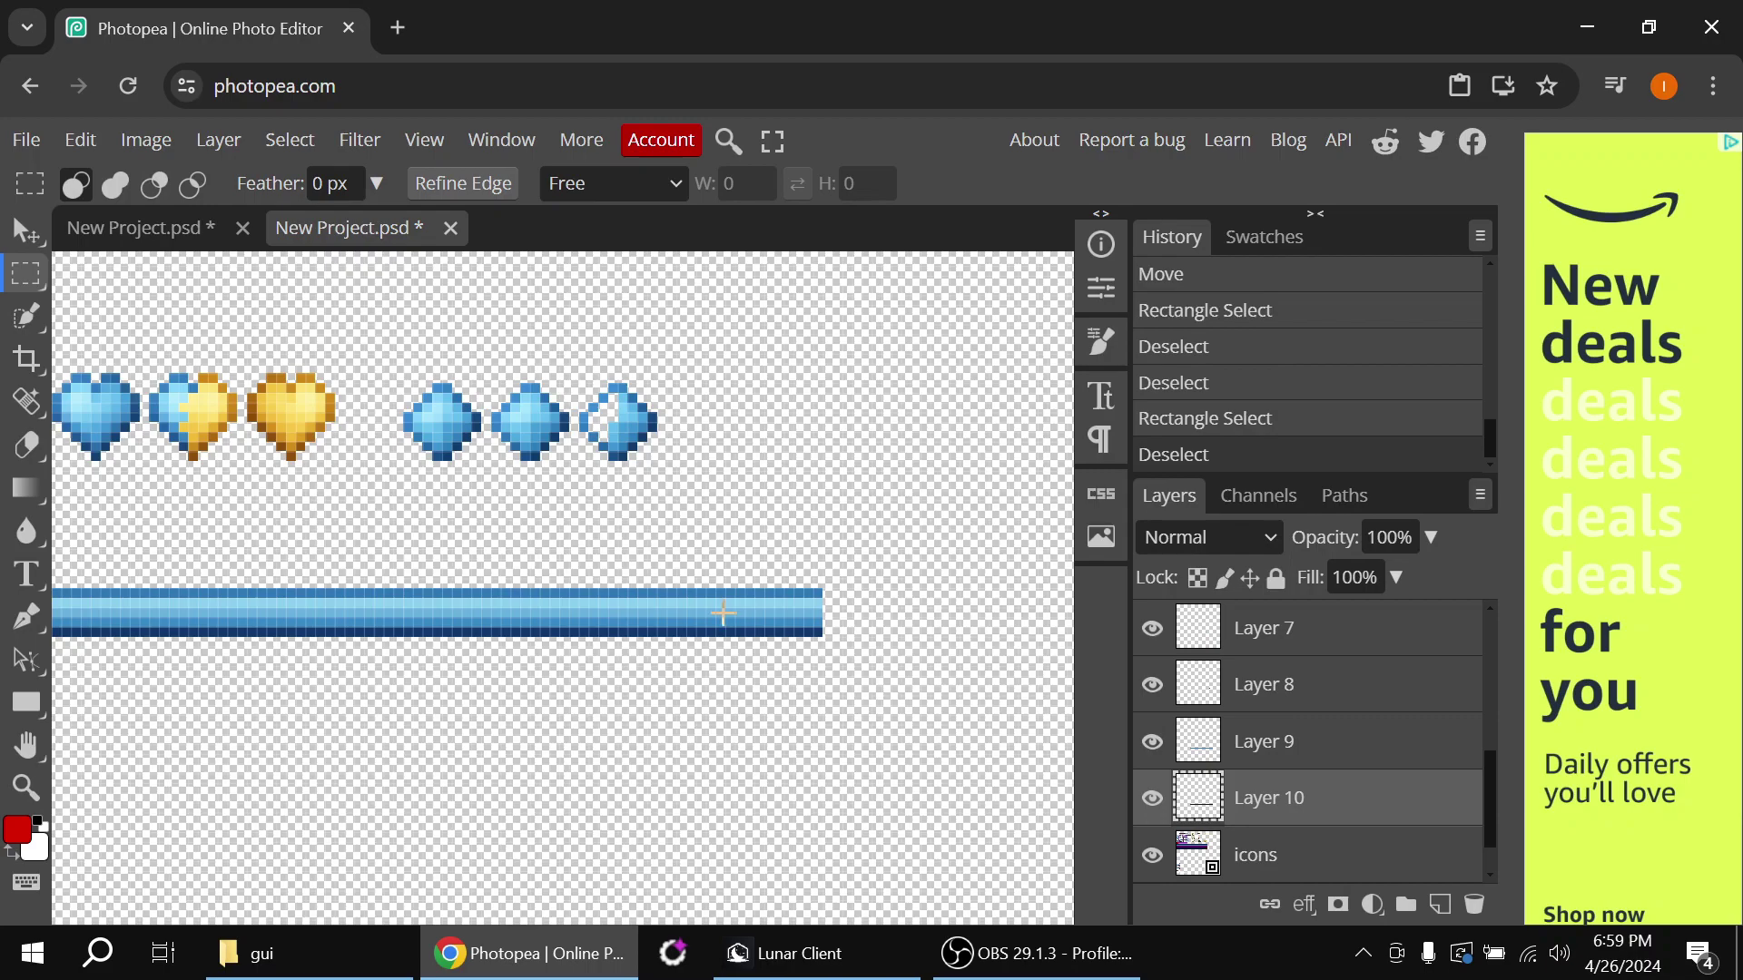
scroll(717, 610, "left", 5)
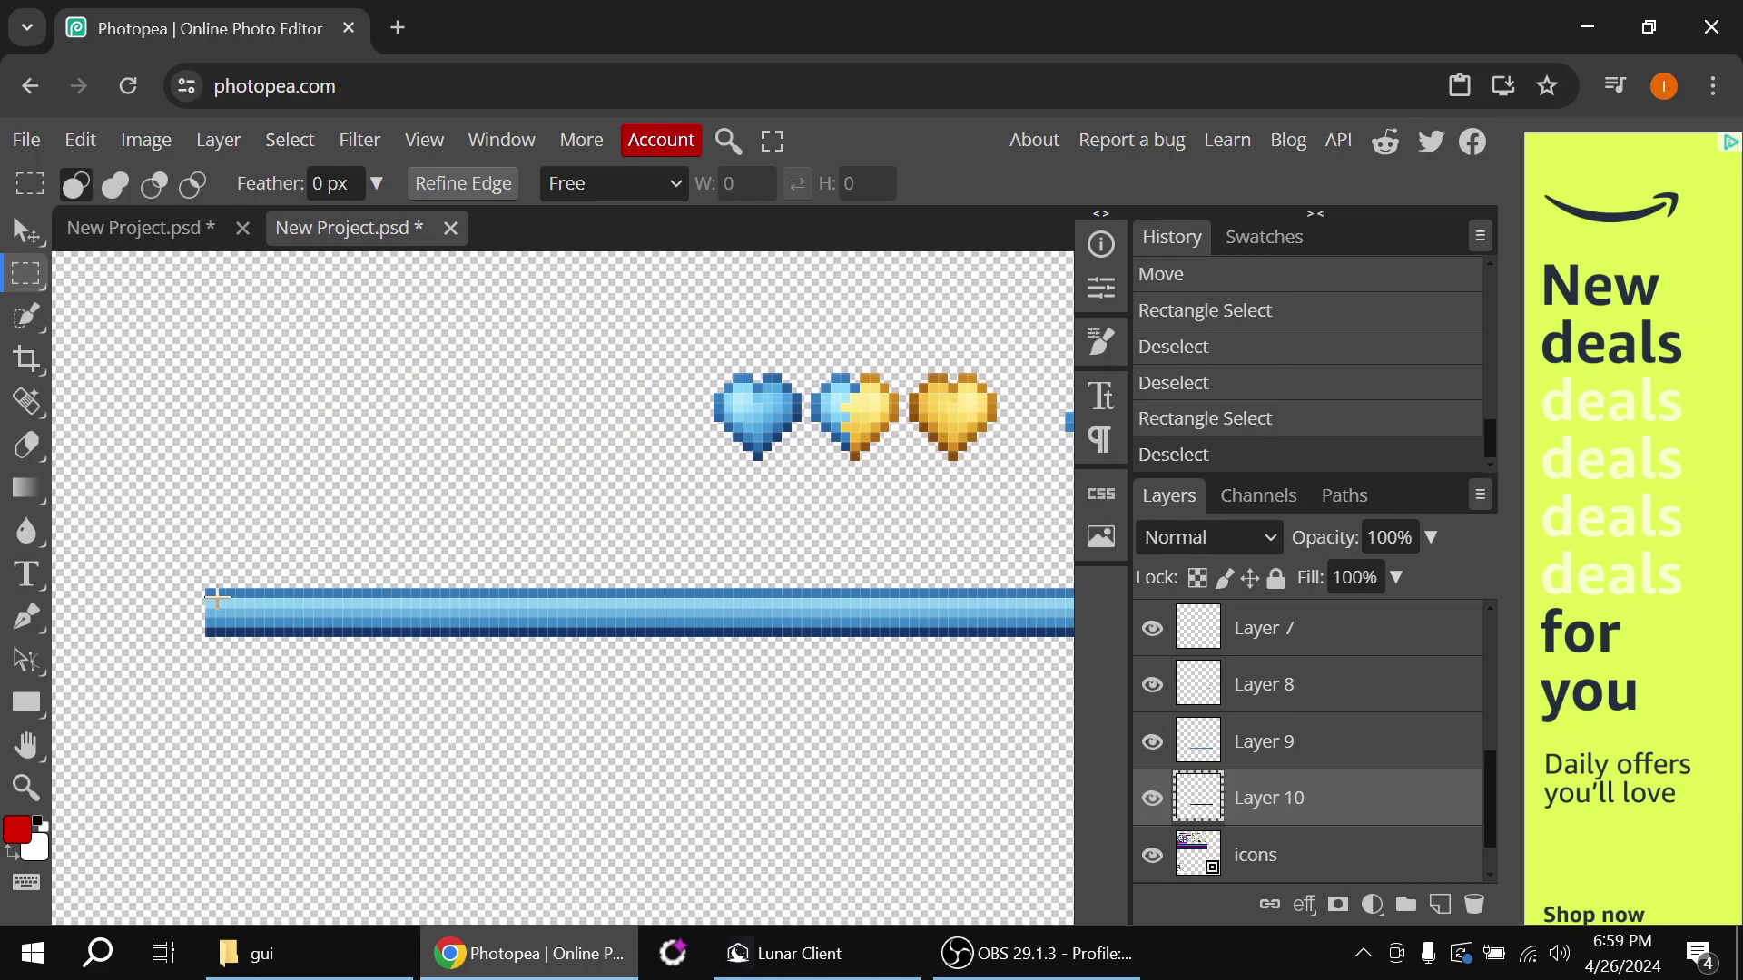
Select a section of the bar from its left end and copy that part of the black bar onto a new layer
left_click_drag(208, 590, 362, 635)
scroll(362, 625, "right", 4)
left_click(350, 606)
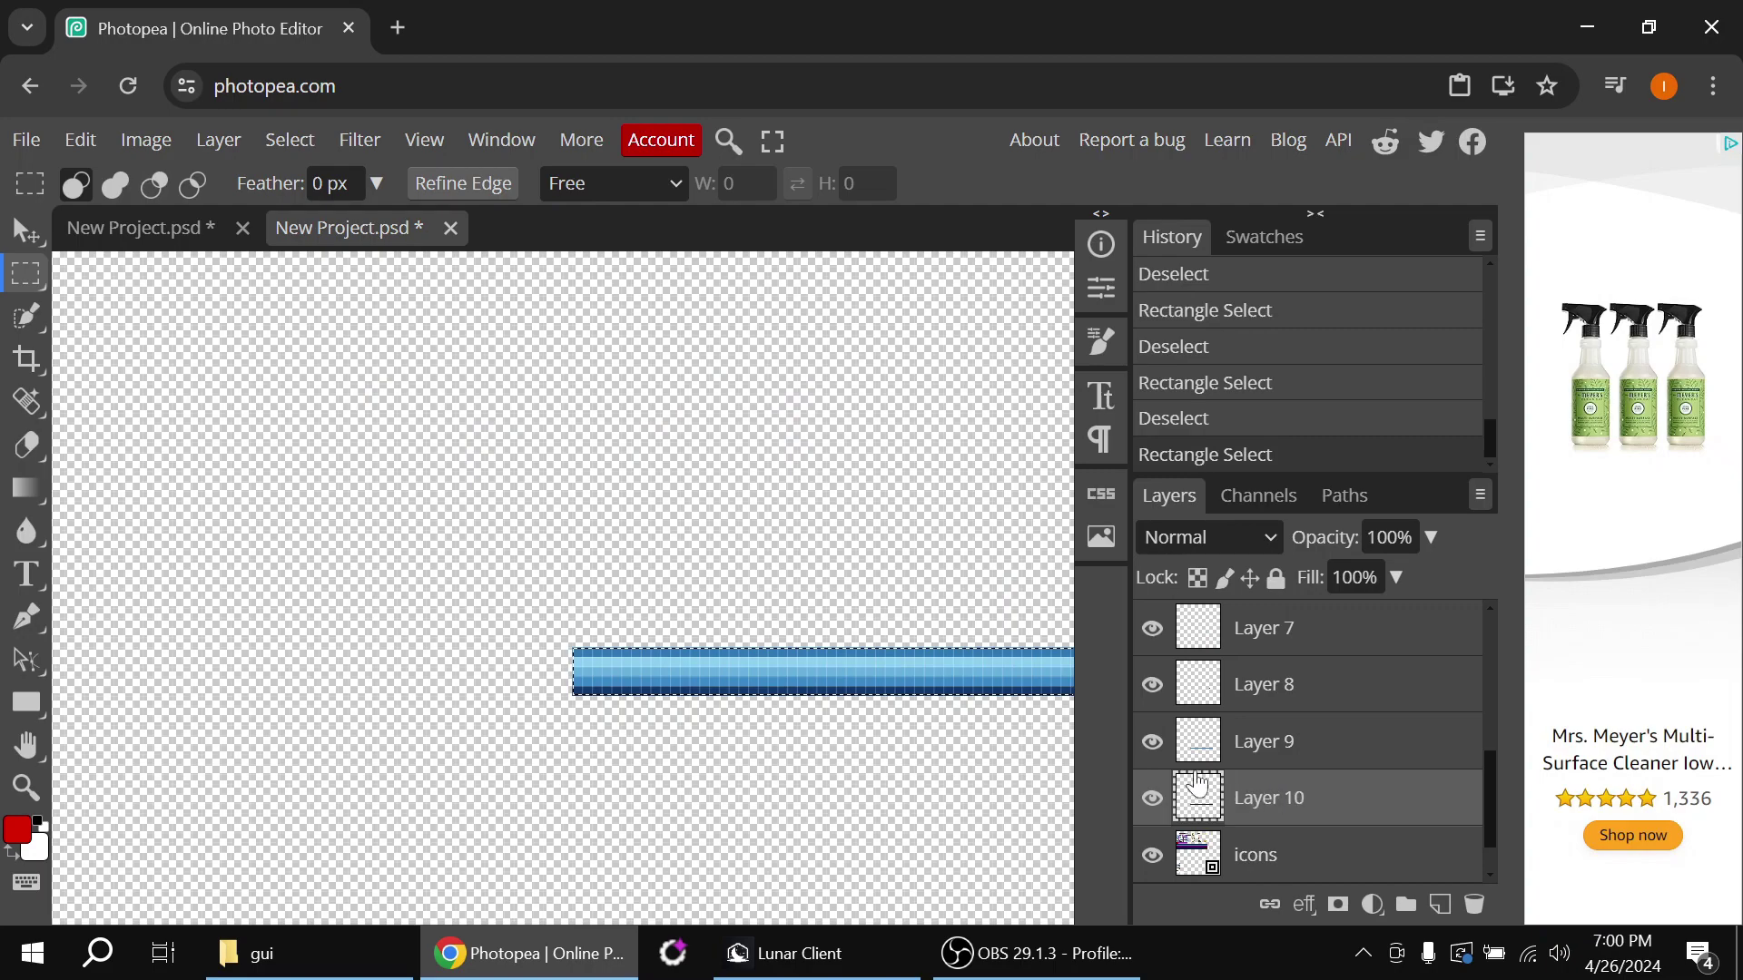
key("ctrl+j")
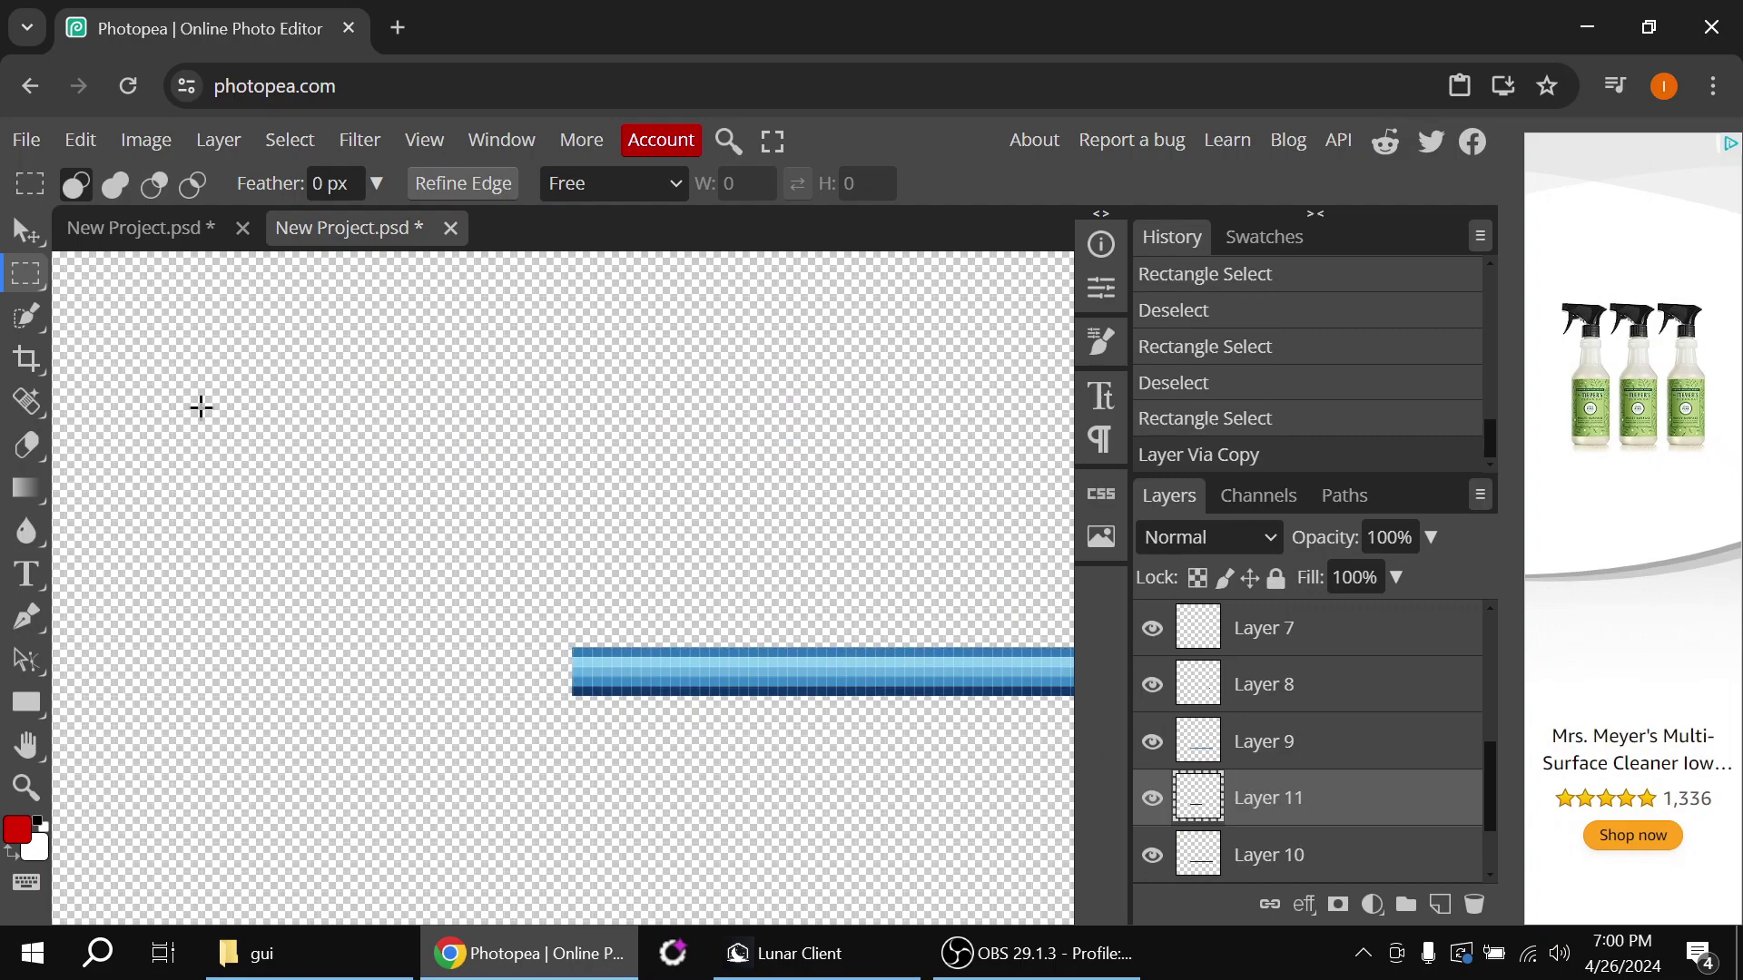
Separate the stacked bars and place the short black bar piece just above the start of the blue bar
left_click(26, 232)
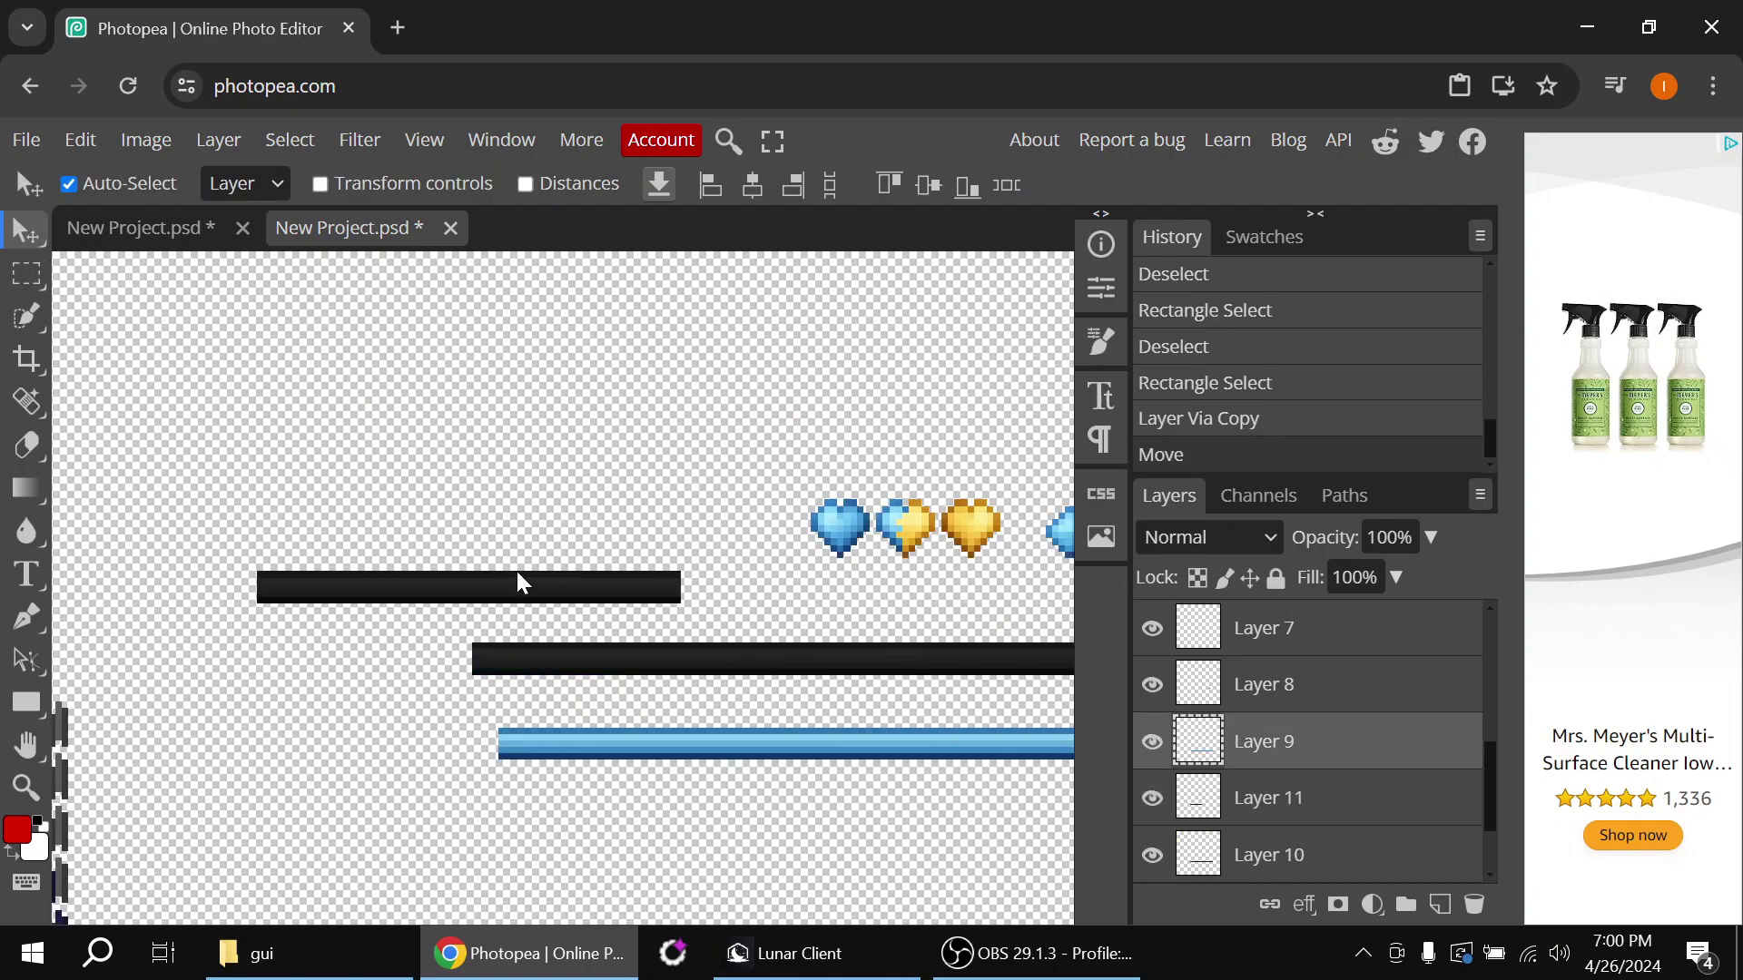
left_click_drag(516, 572, 573, 545)
scroll(637, 640, "right", 2)
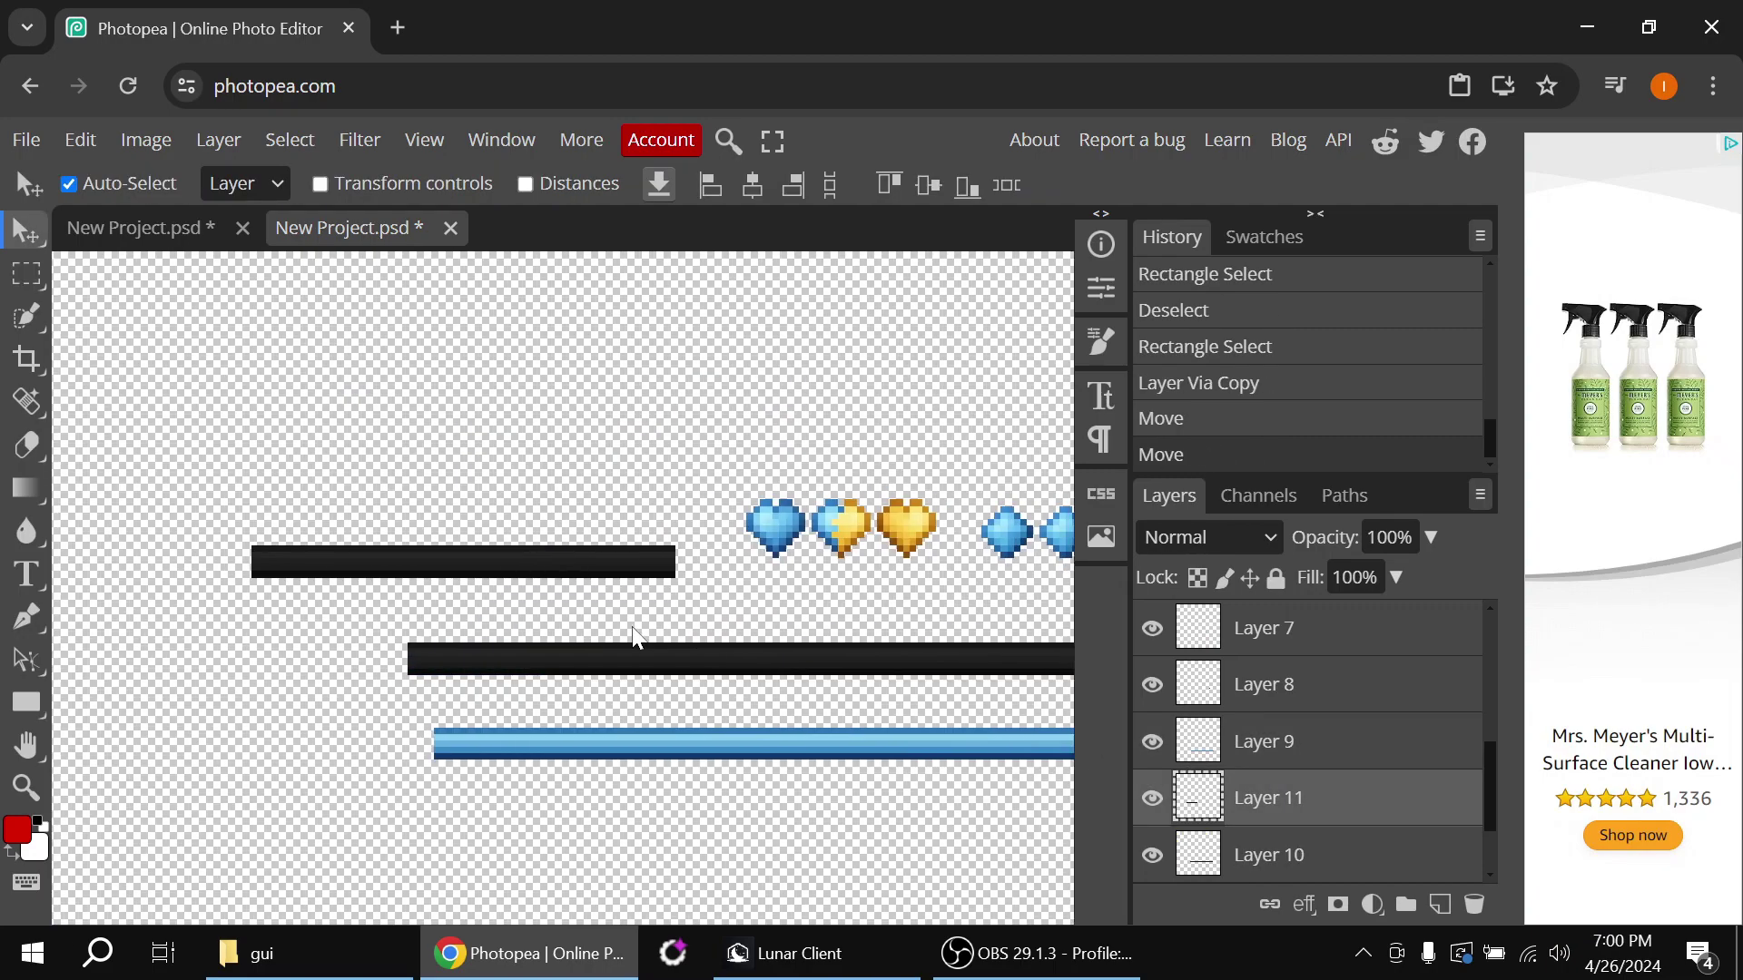
left_click_drag(636, 636, 503, 723)
Select an area the size of the short black bar, shift it to the blue bar's left end, and copy that blue section onto a new layer
left_click(20, 276)
left_click_drag(181, 696, 651, 772)
scroll(393, 693, "up", 3)
scroll(840, 783, "right", 2)
left_click_drag(542, 744, 839, 830)
scroll(801, 836, "left", 1)
scroll(826, 837, "down", 3)
scroll(826, 836, "down", 1)
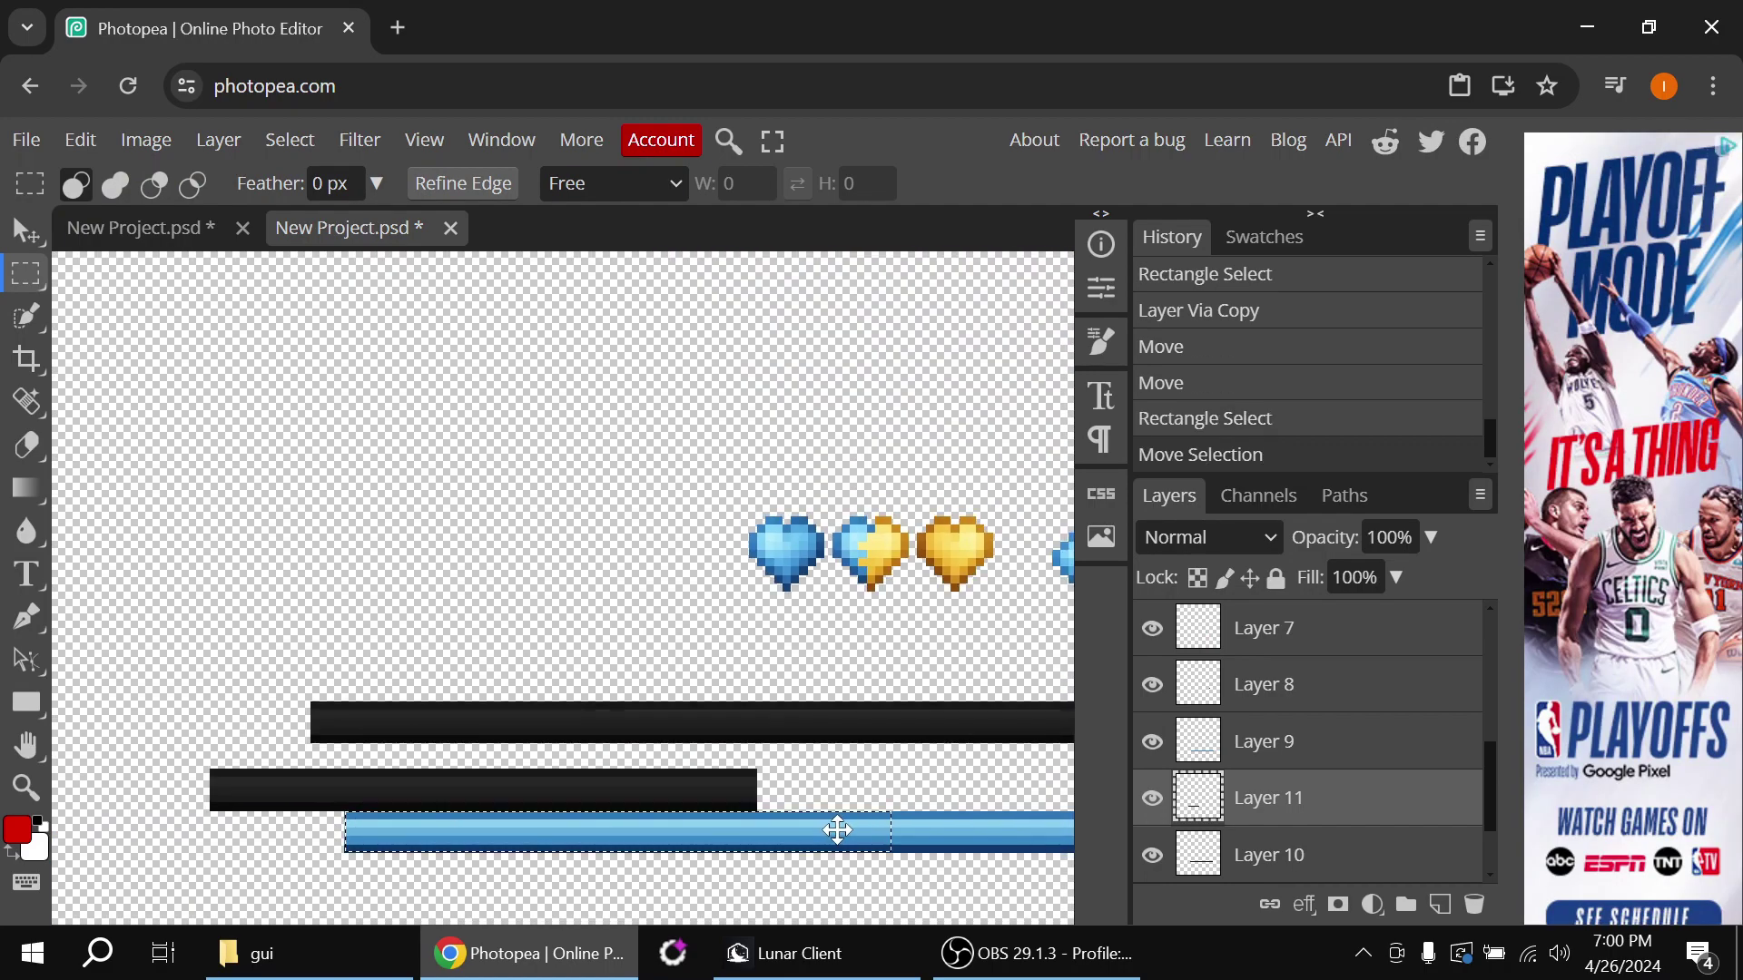
left_click(1392, 763)
key("ctrl+j")
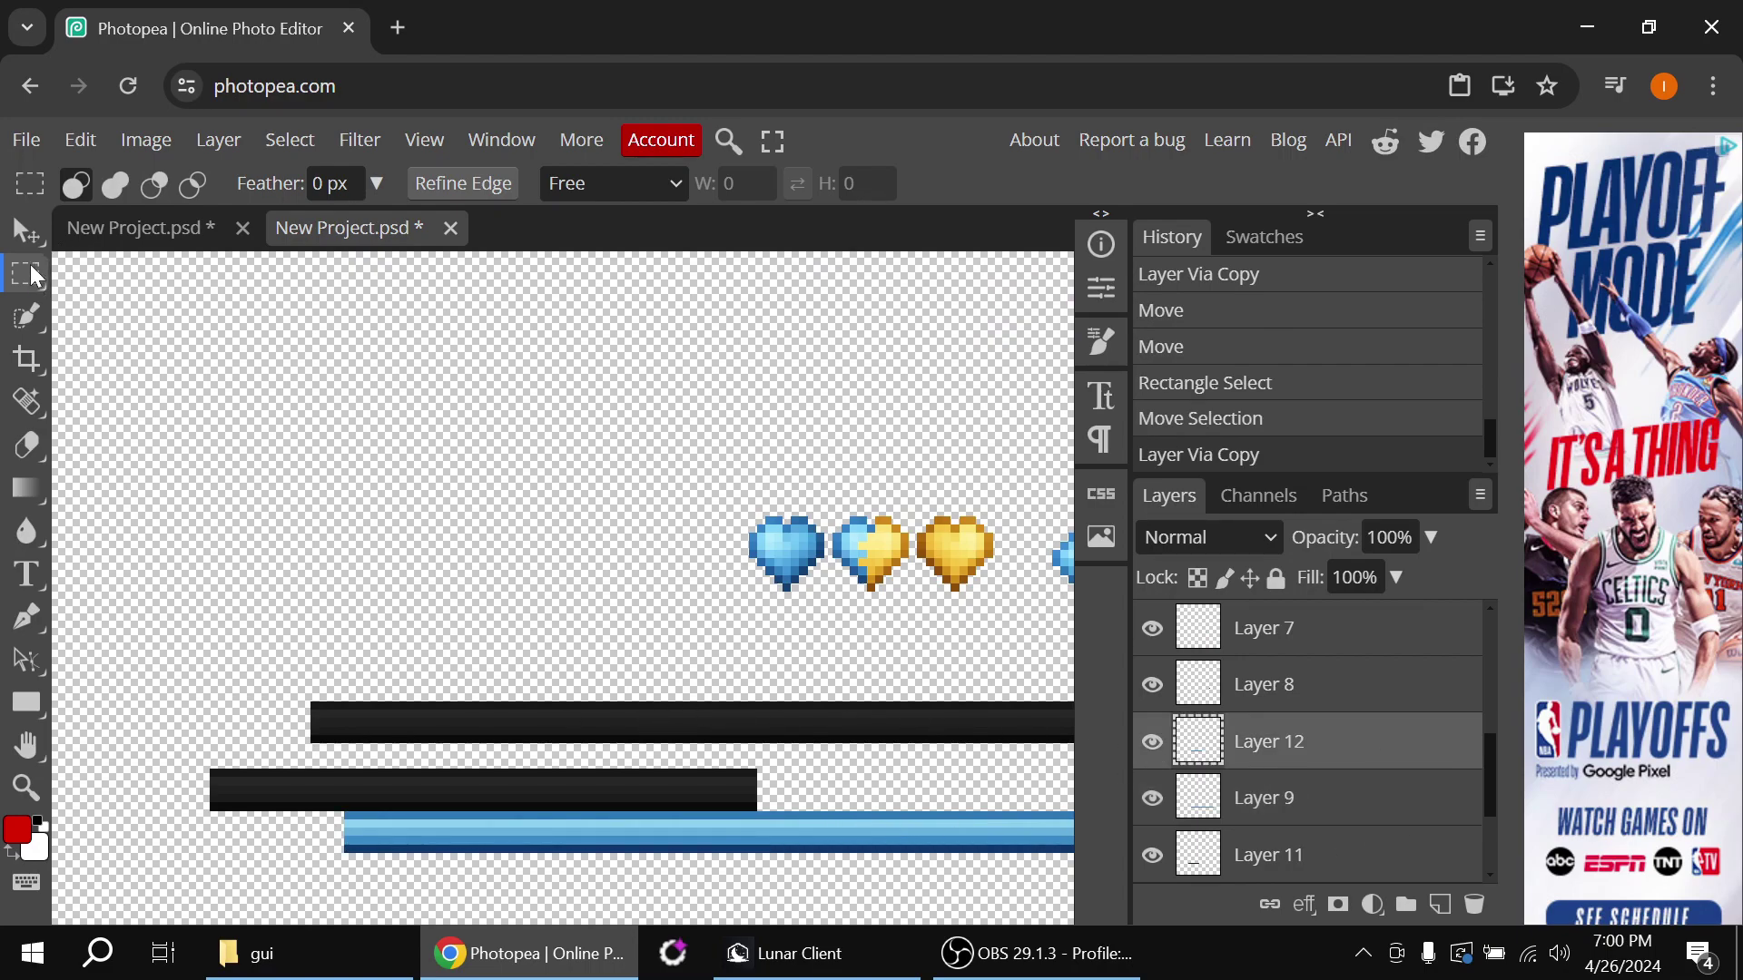
Delete the two layers holding the full-length blue and black bars, keeping only the short pieces
left_click(23, 238)
key("Delete")
key("Delete")
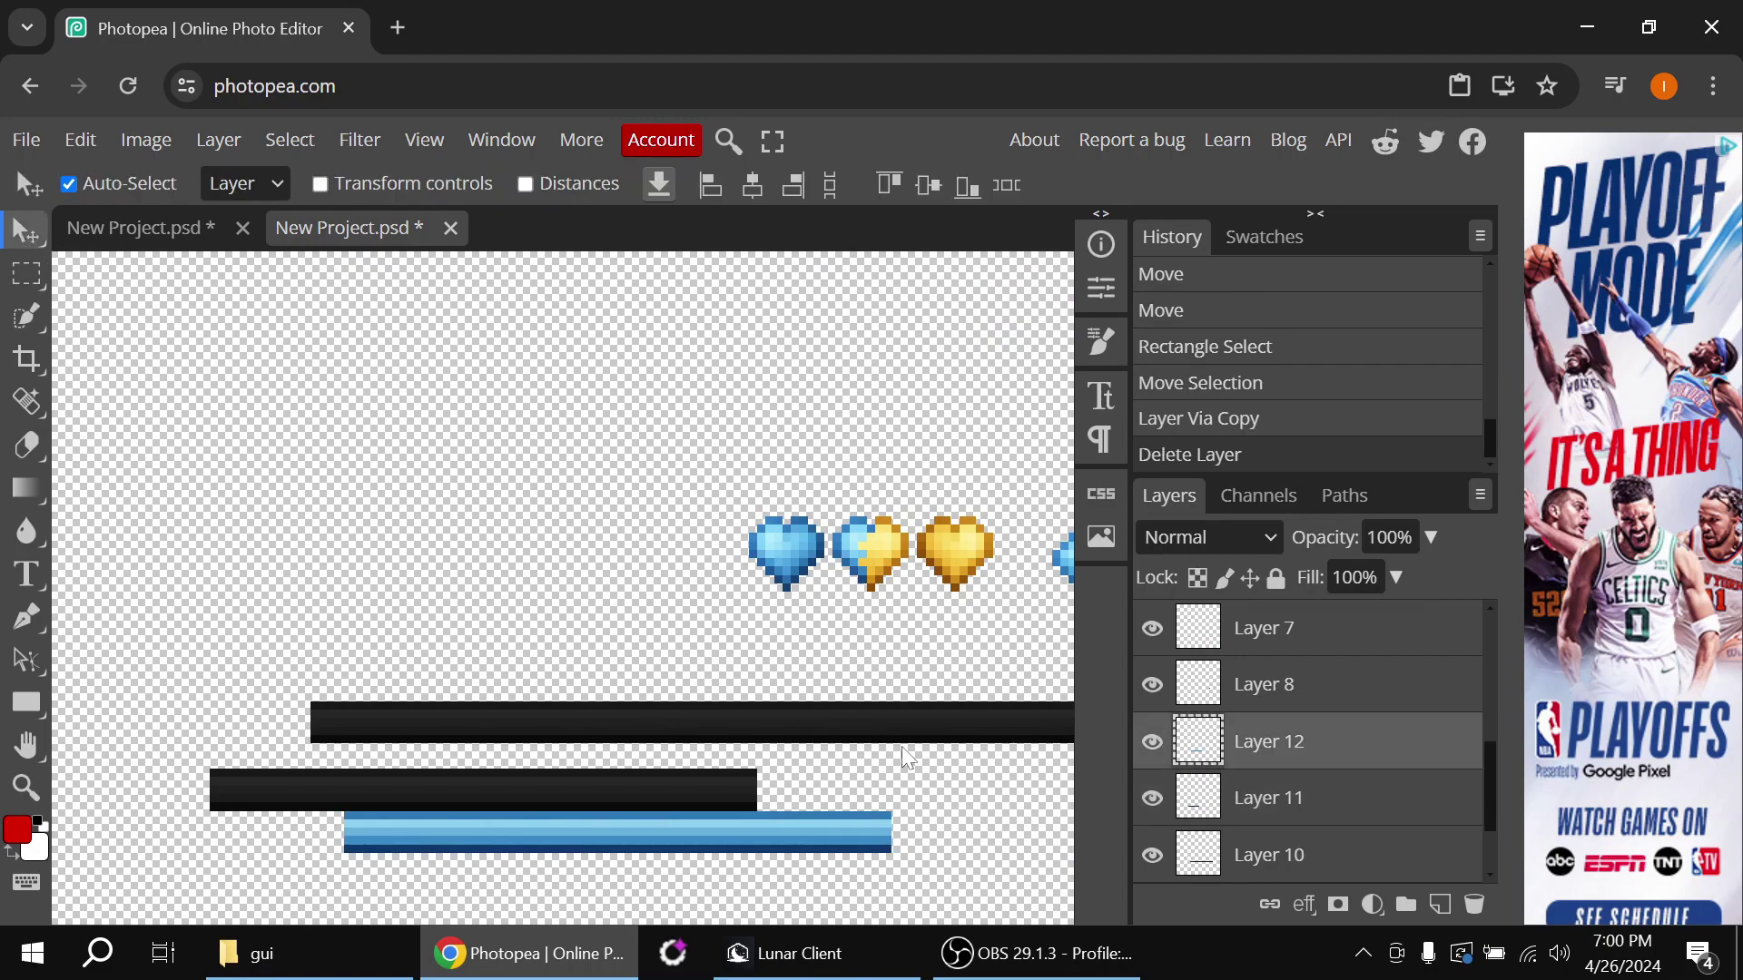
Place the short black piece flush against the end of the short blue bar and merge the two layers
left_click_drag(549, 826, 975, 822)
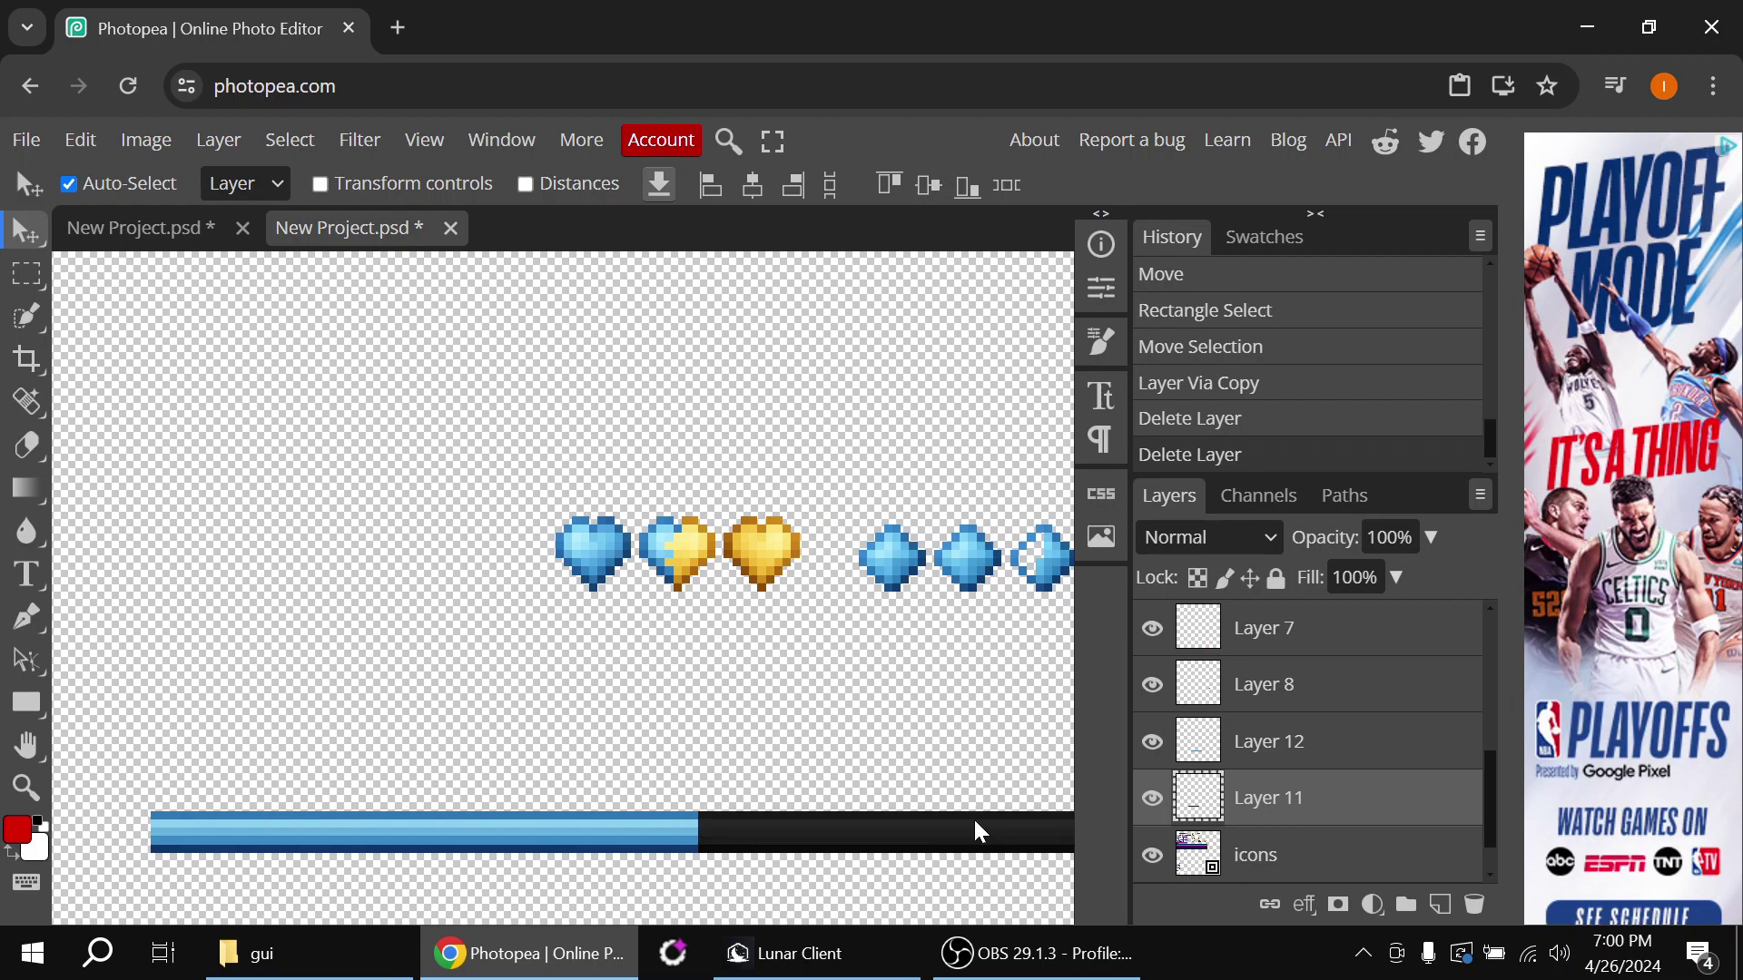
scroll(867, 814, "down", 3)
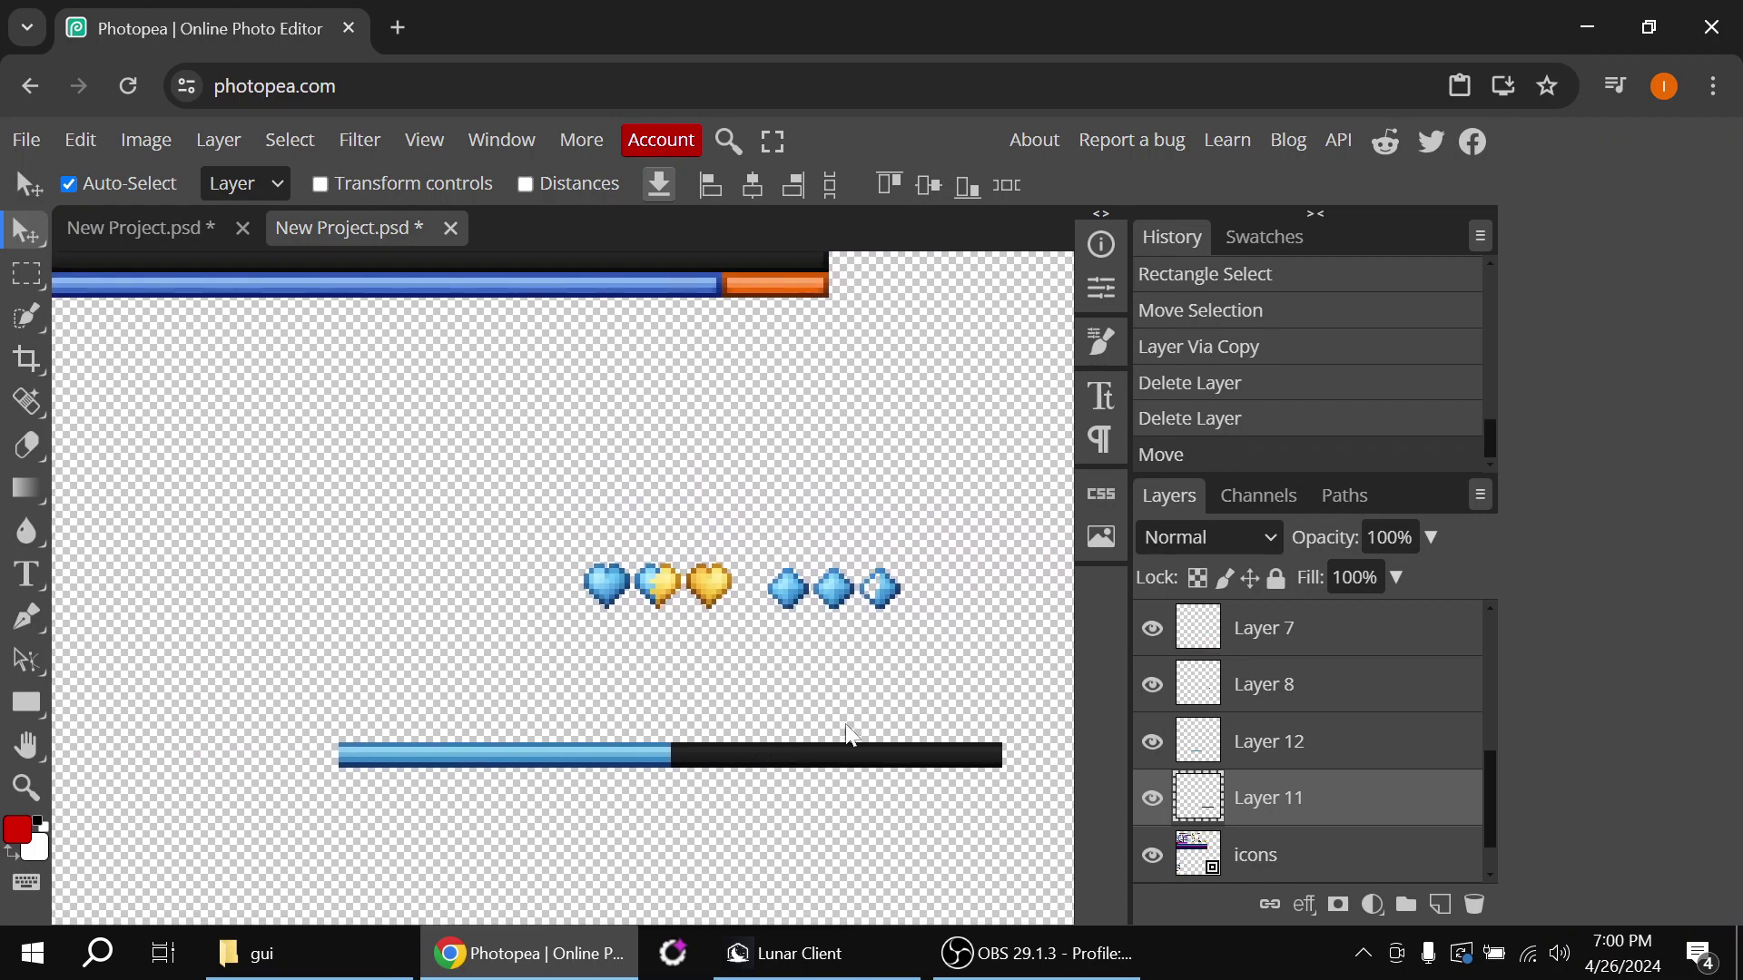
left_click(1342, 751)
right_click(1343, 751)
left_click(1284, 806)
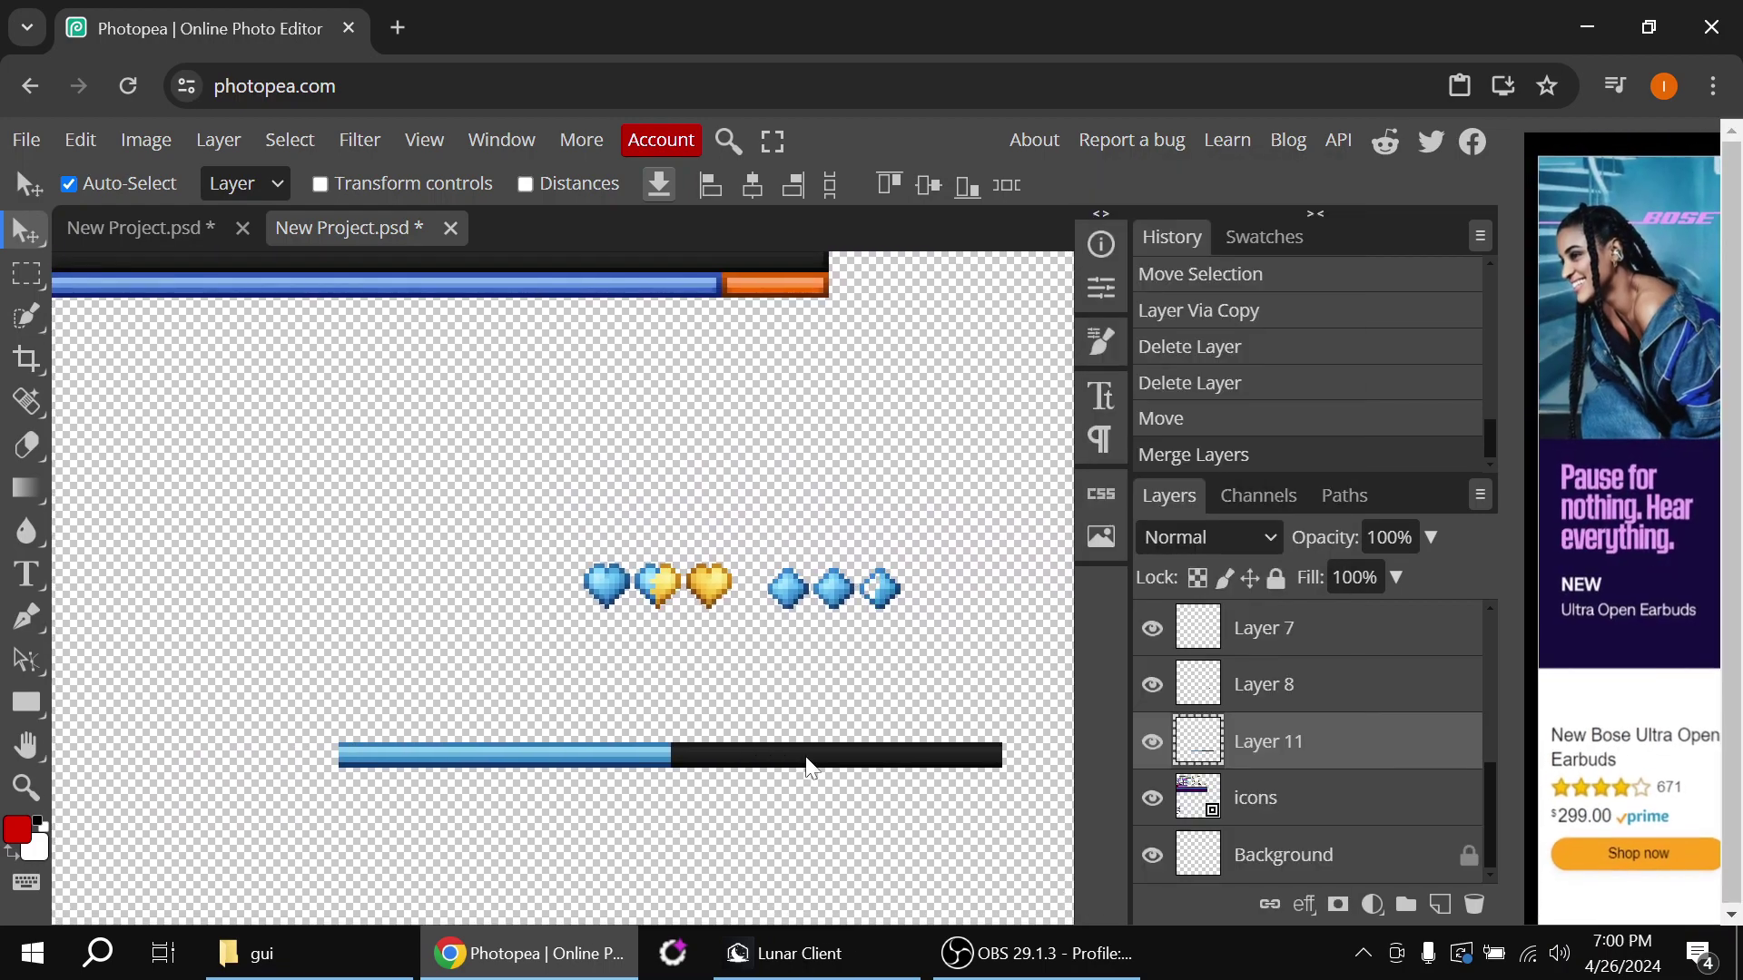
Move the merged bar beneath the hearts and diamonds and narrow it to 49.23% width to match their row
left_click_drag(768, 754, 851, 640)
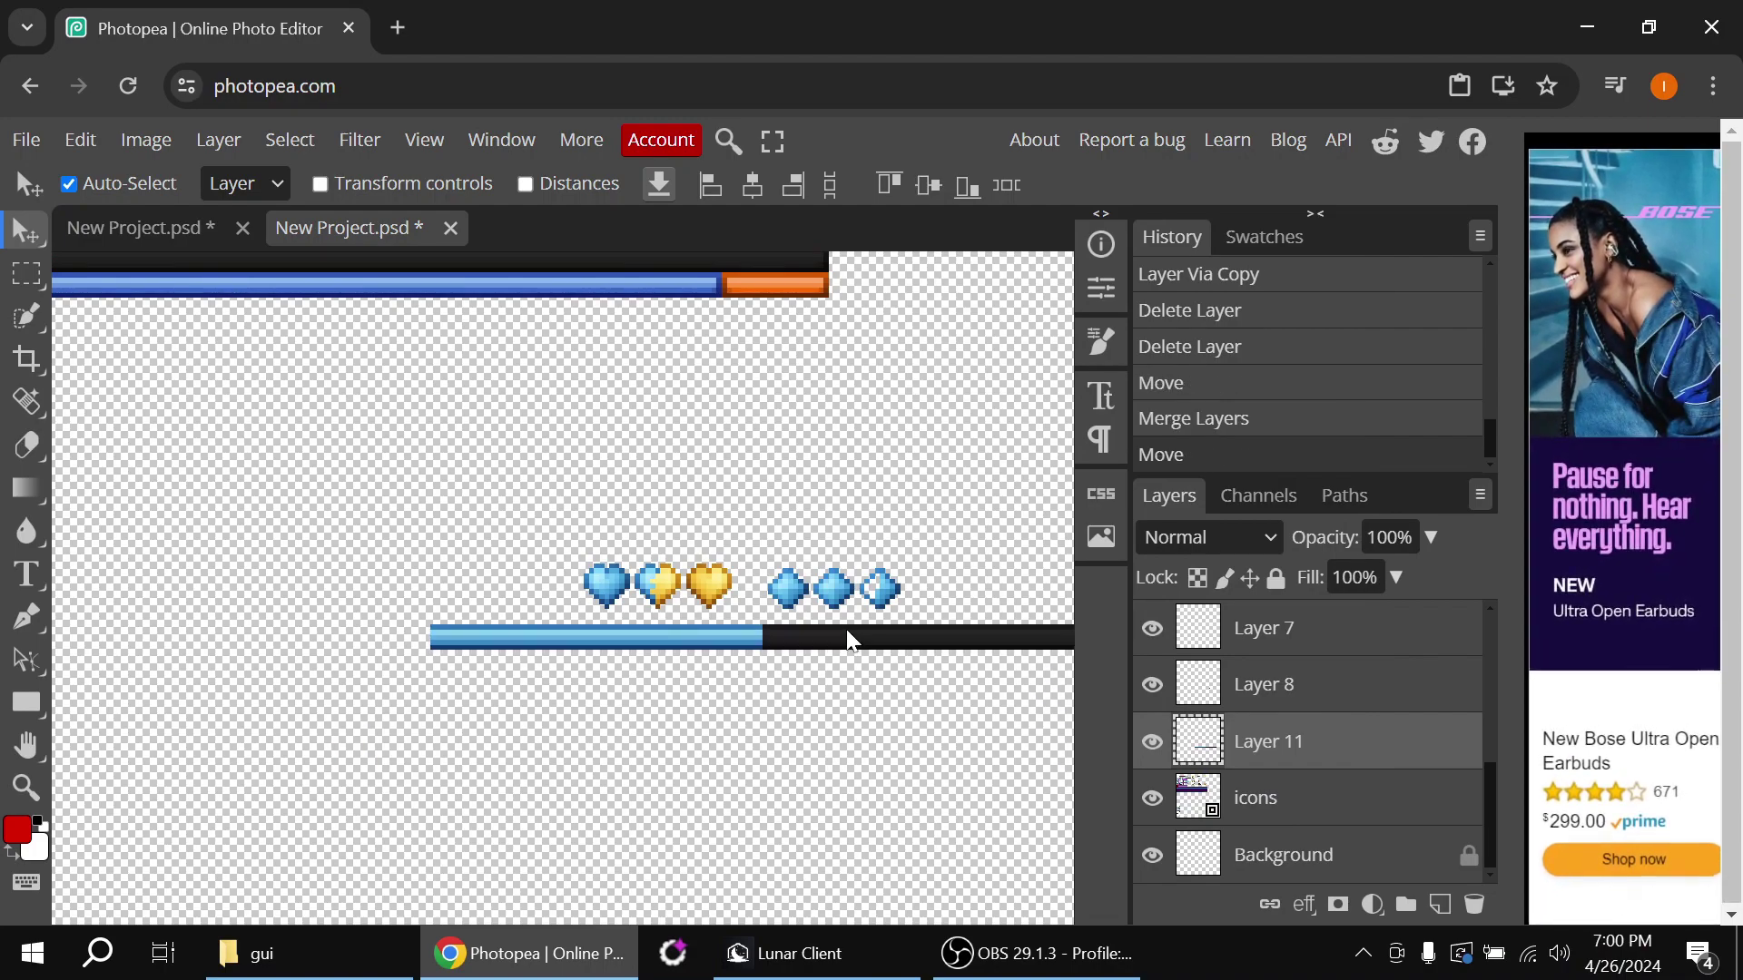
key("ctrl+alt+t")
left_click_drag(431, 626, 594, 550)
left_click_drag(1067, 623, 726, 588)
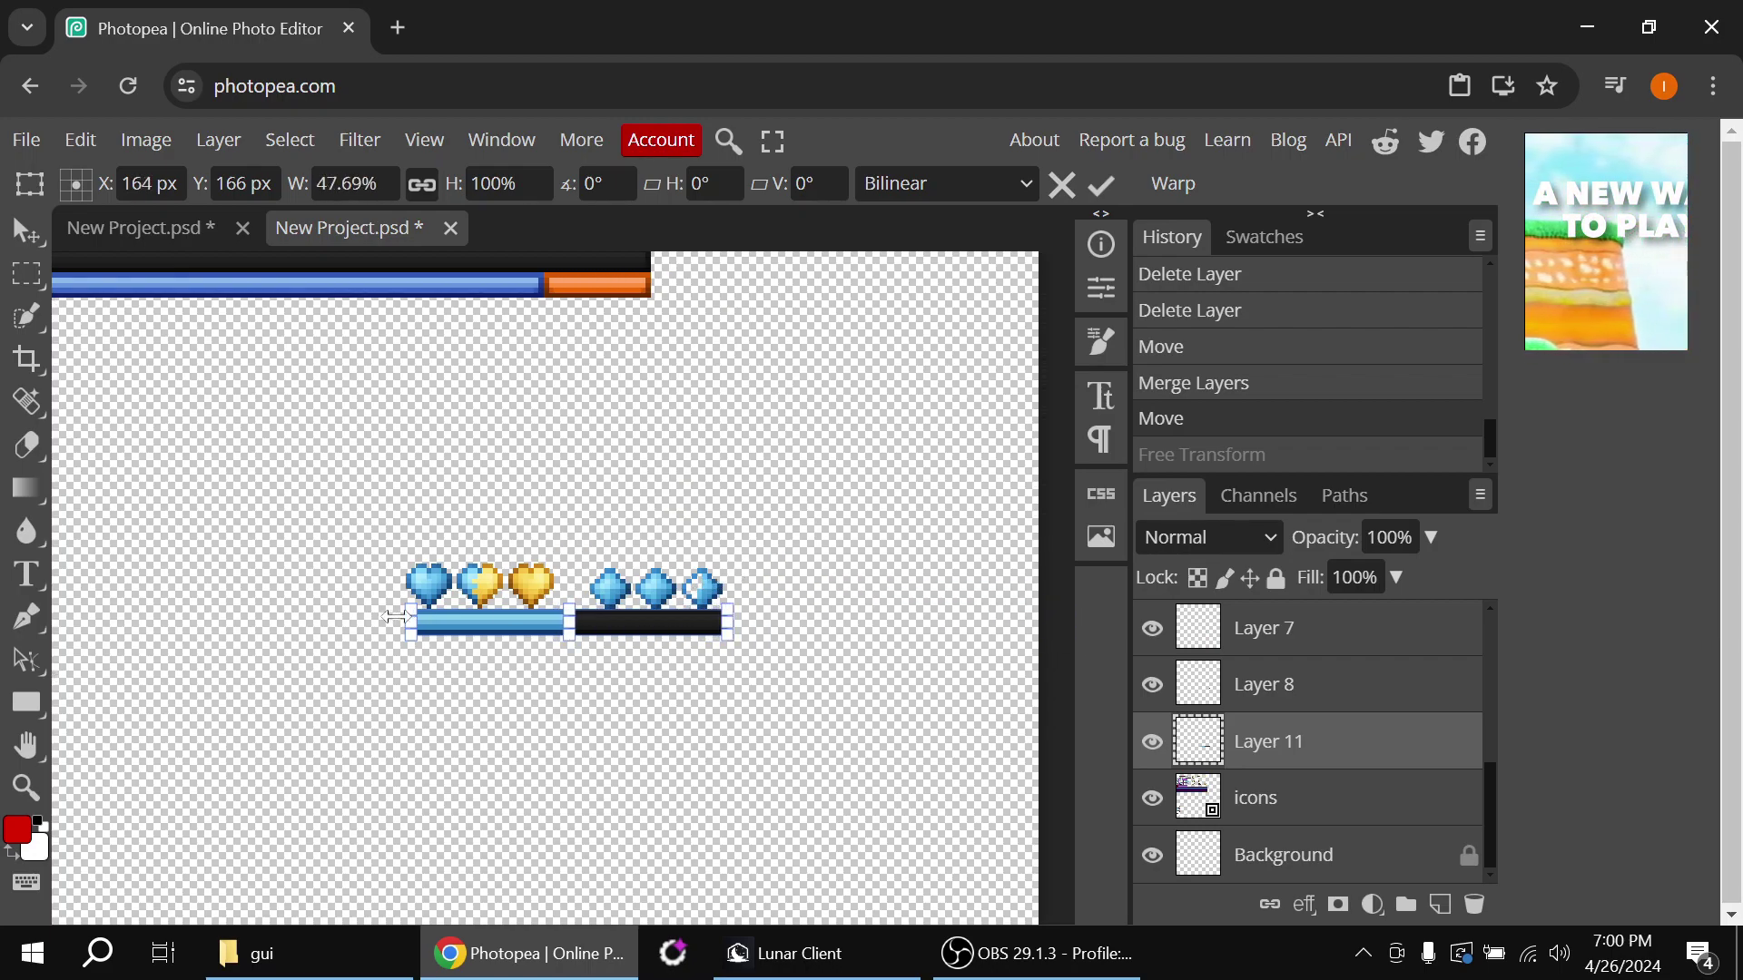
left_click_drag(411, 622, 399, 619)
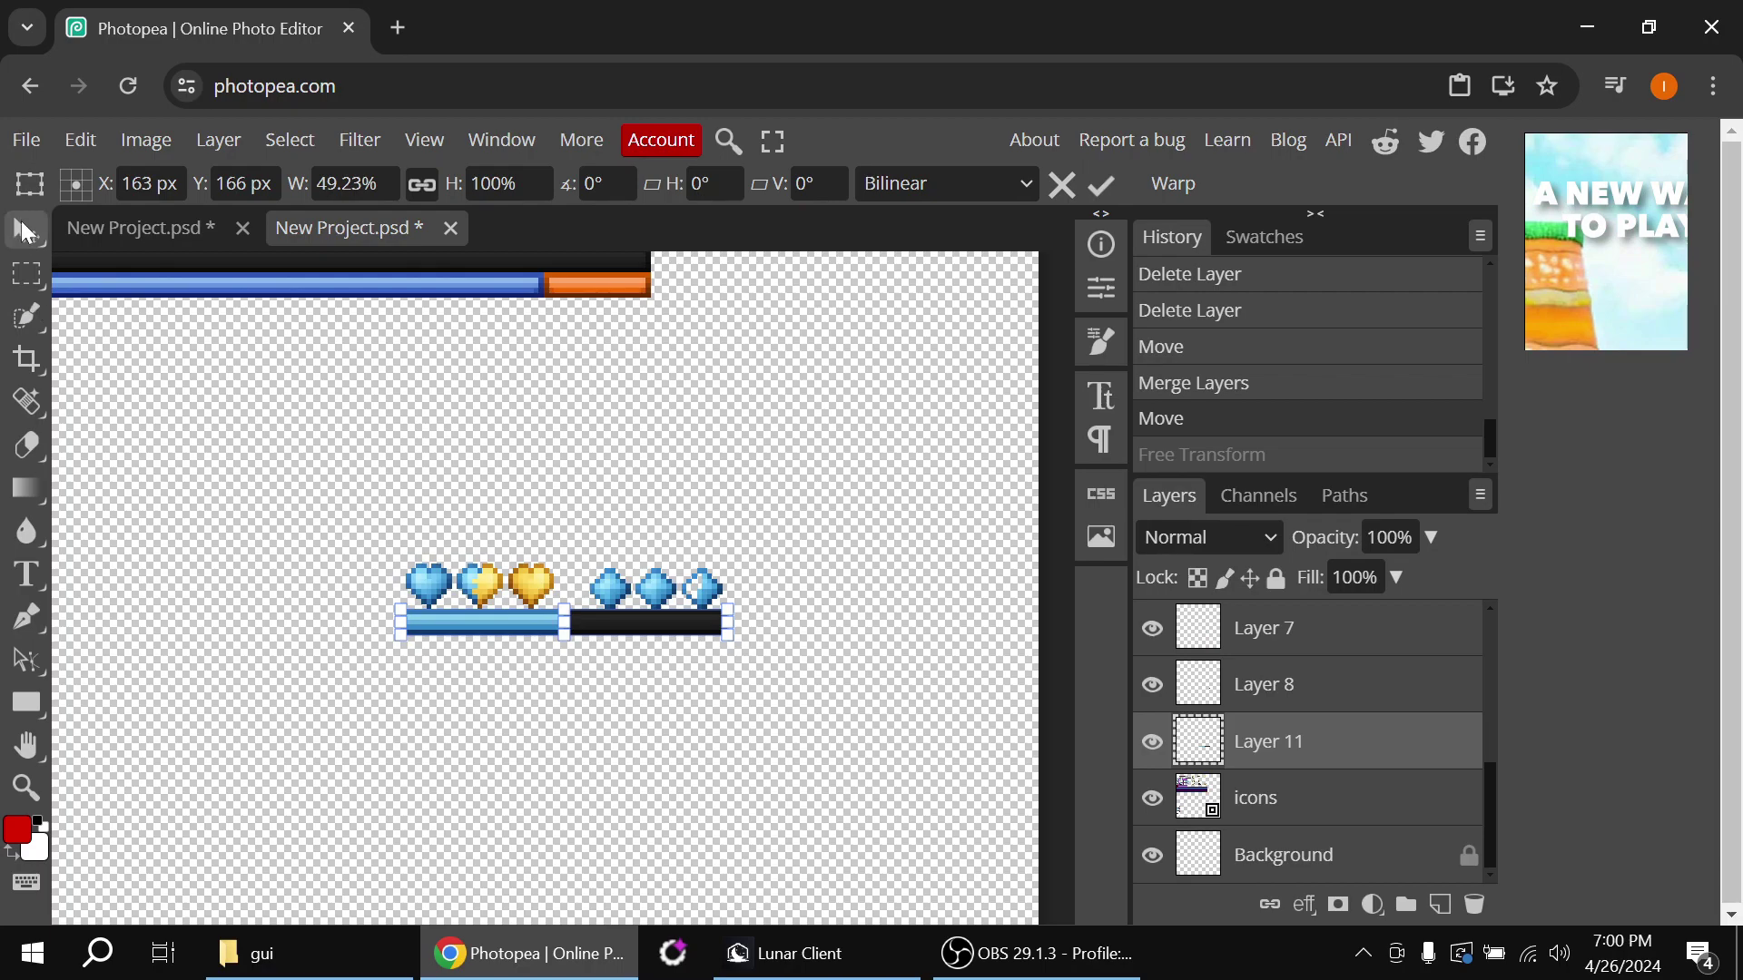
key("Return")
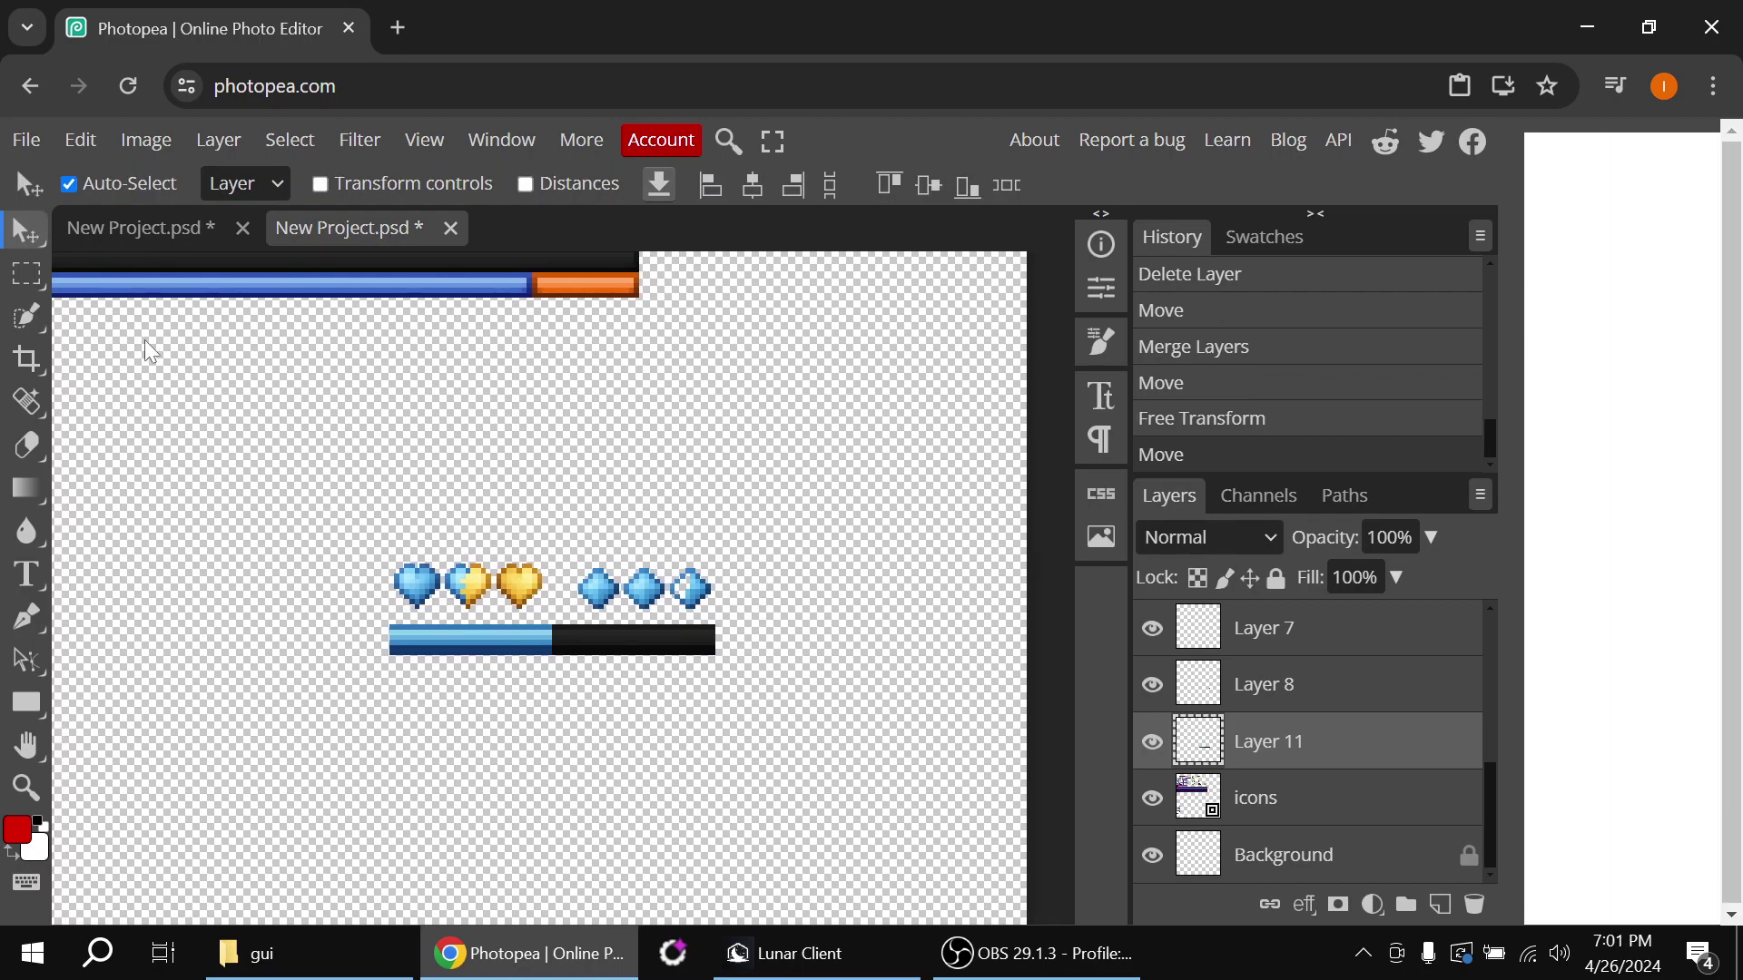
scroll(365, 509, "up", 1)
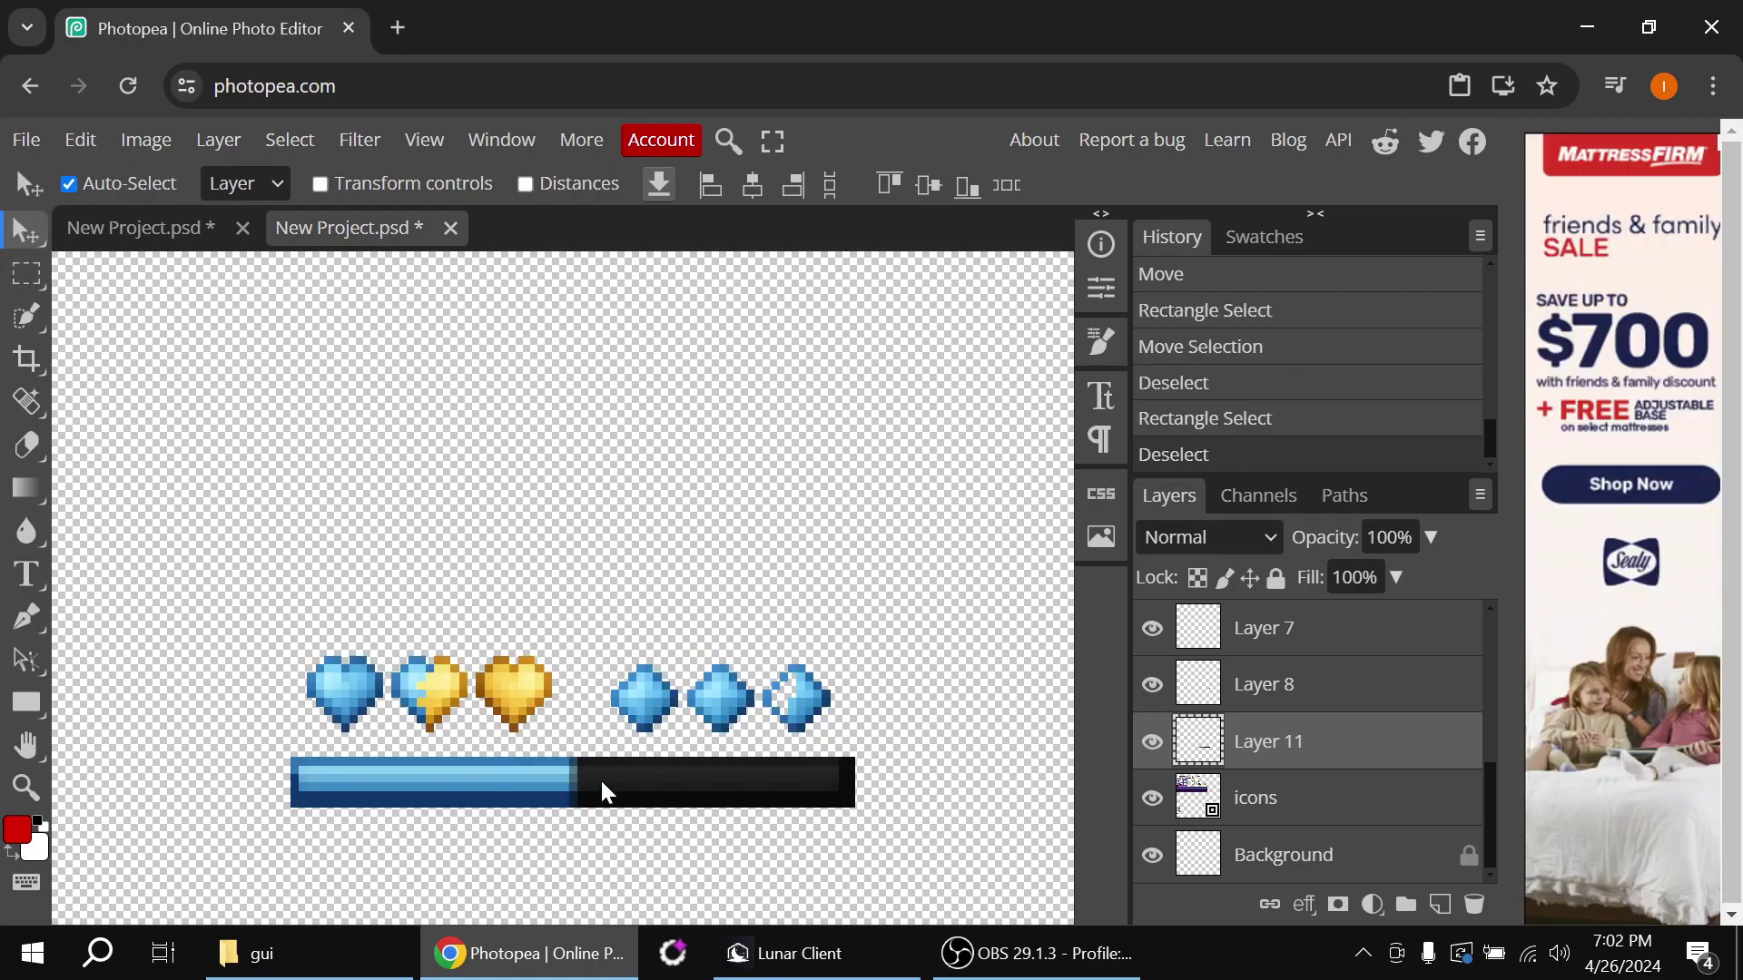
Copy the half and full silver armor icons from the icon sheet onto a new layer and place them above the hearts
scroll(600, 776, "down", 2)
left_click_drag(77, 258, 520, 742)
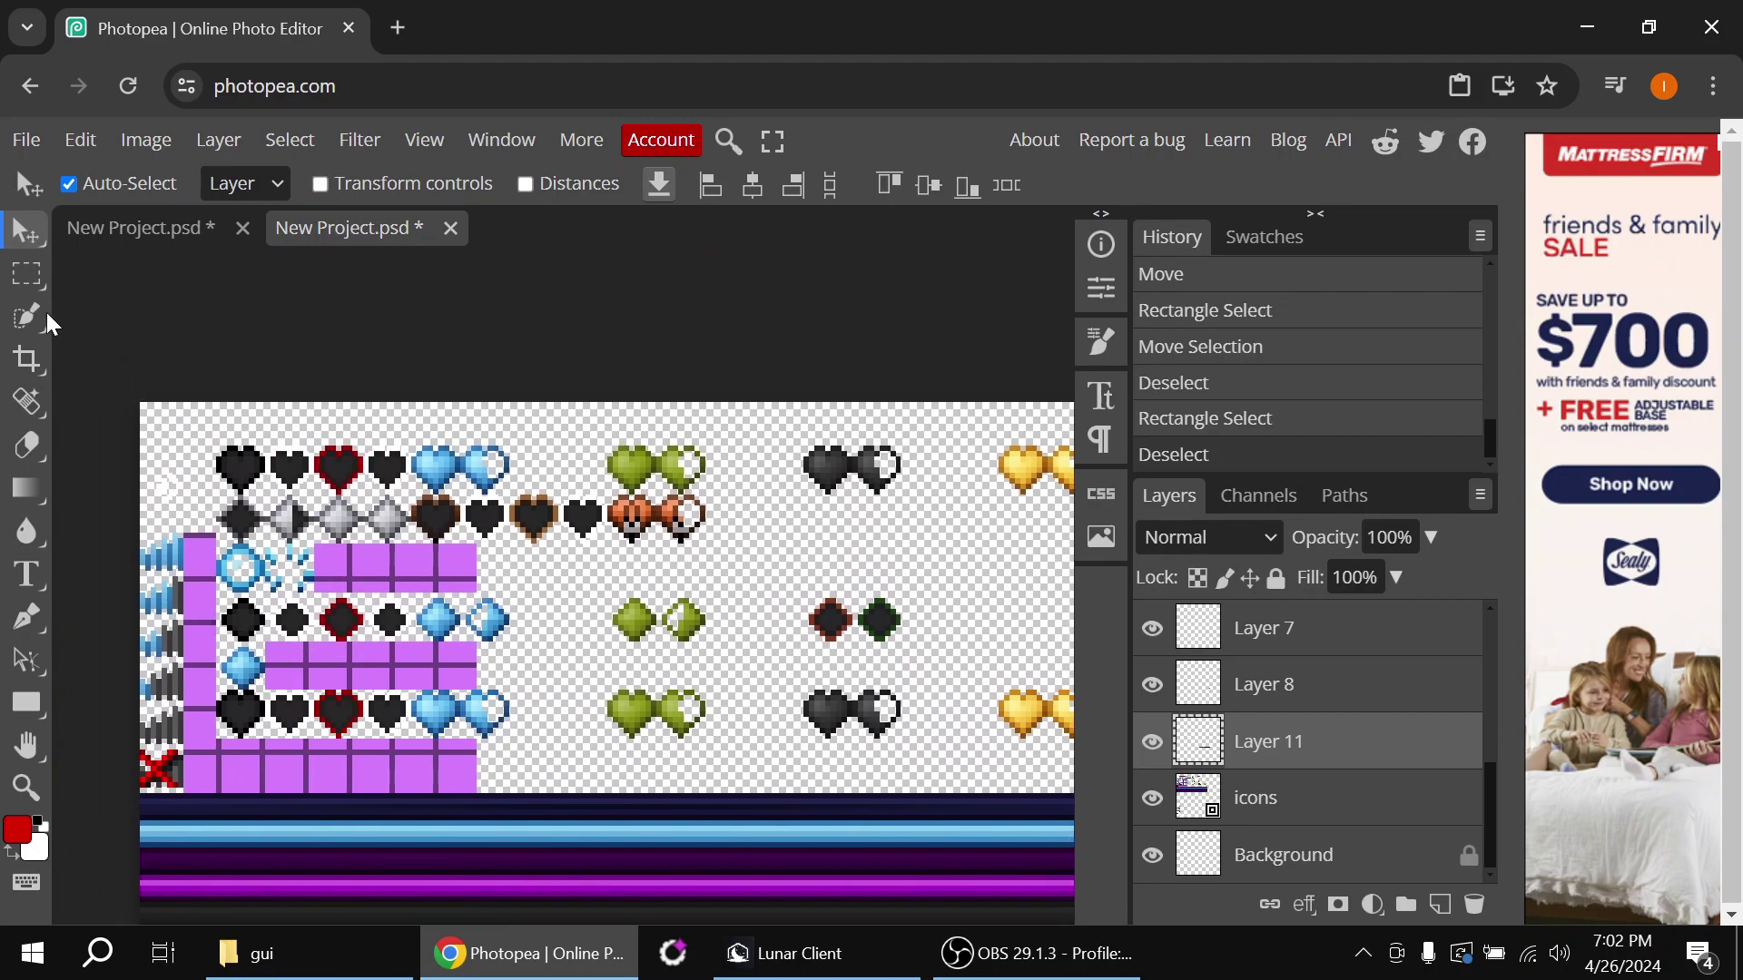
left_click(40, 269)
scroll(216, 506, "up", 2)
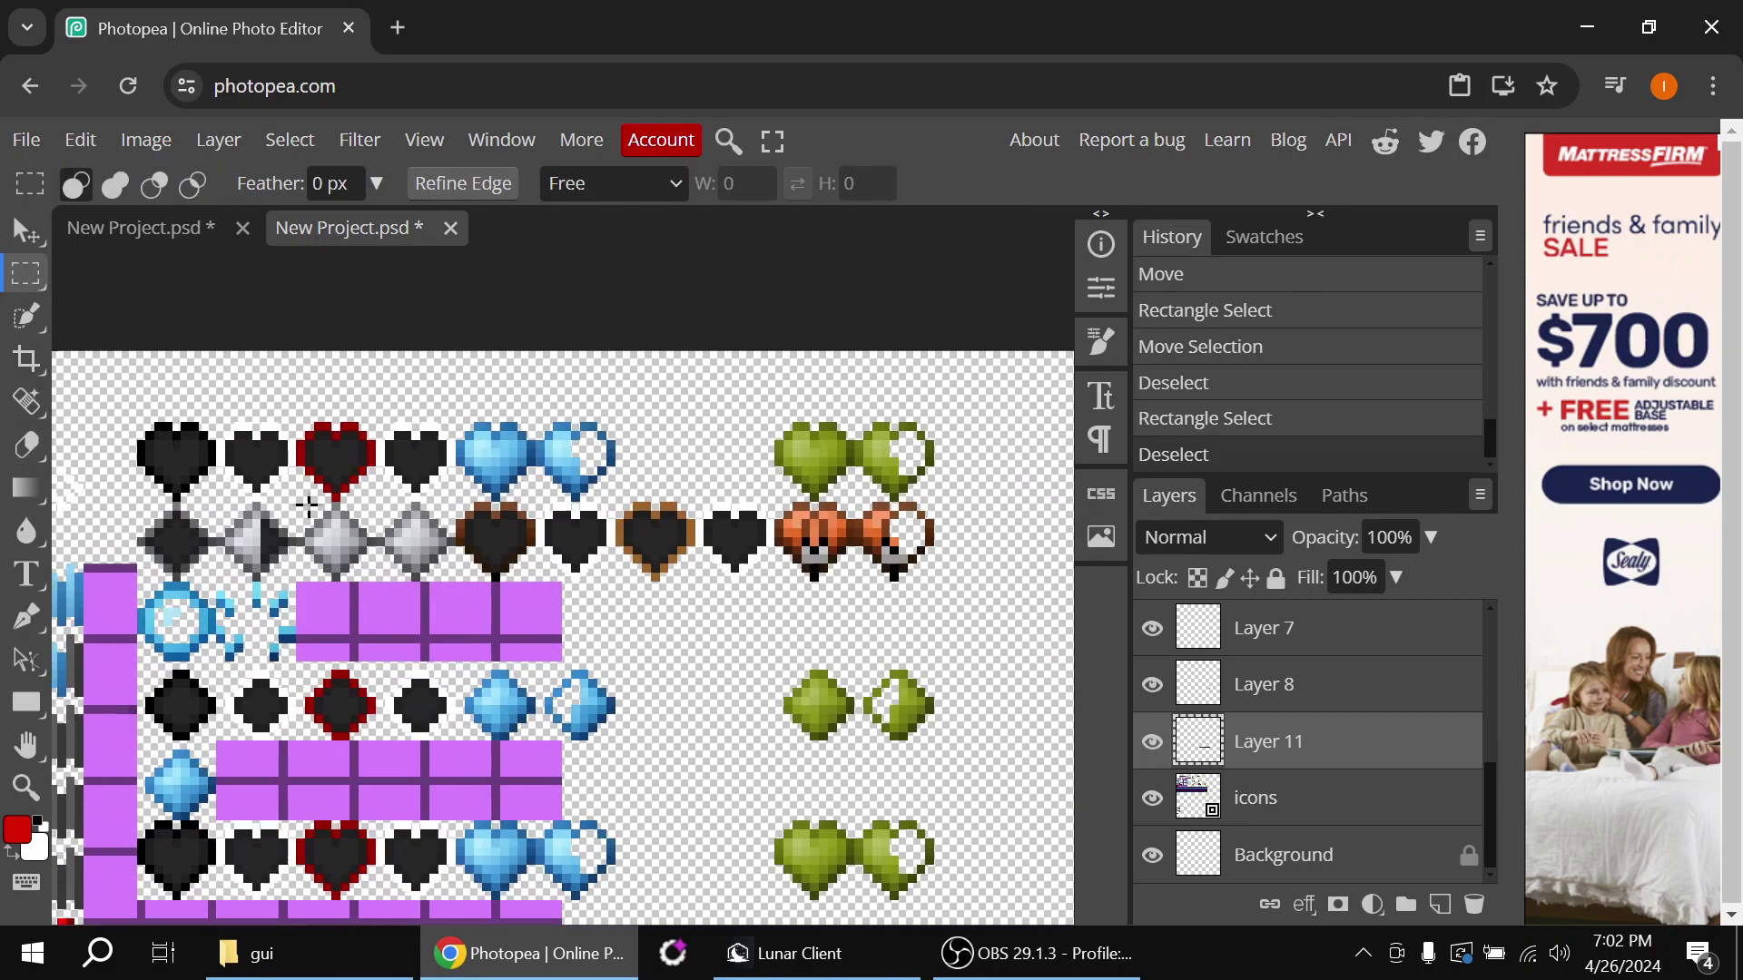
left_click_drag(288, 548, 394, 572)
left_click(207, 510)
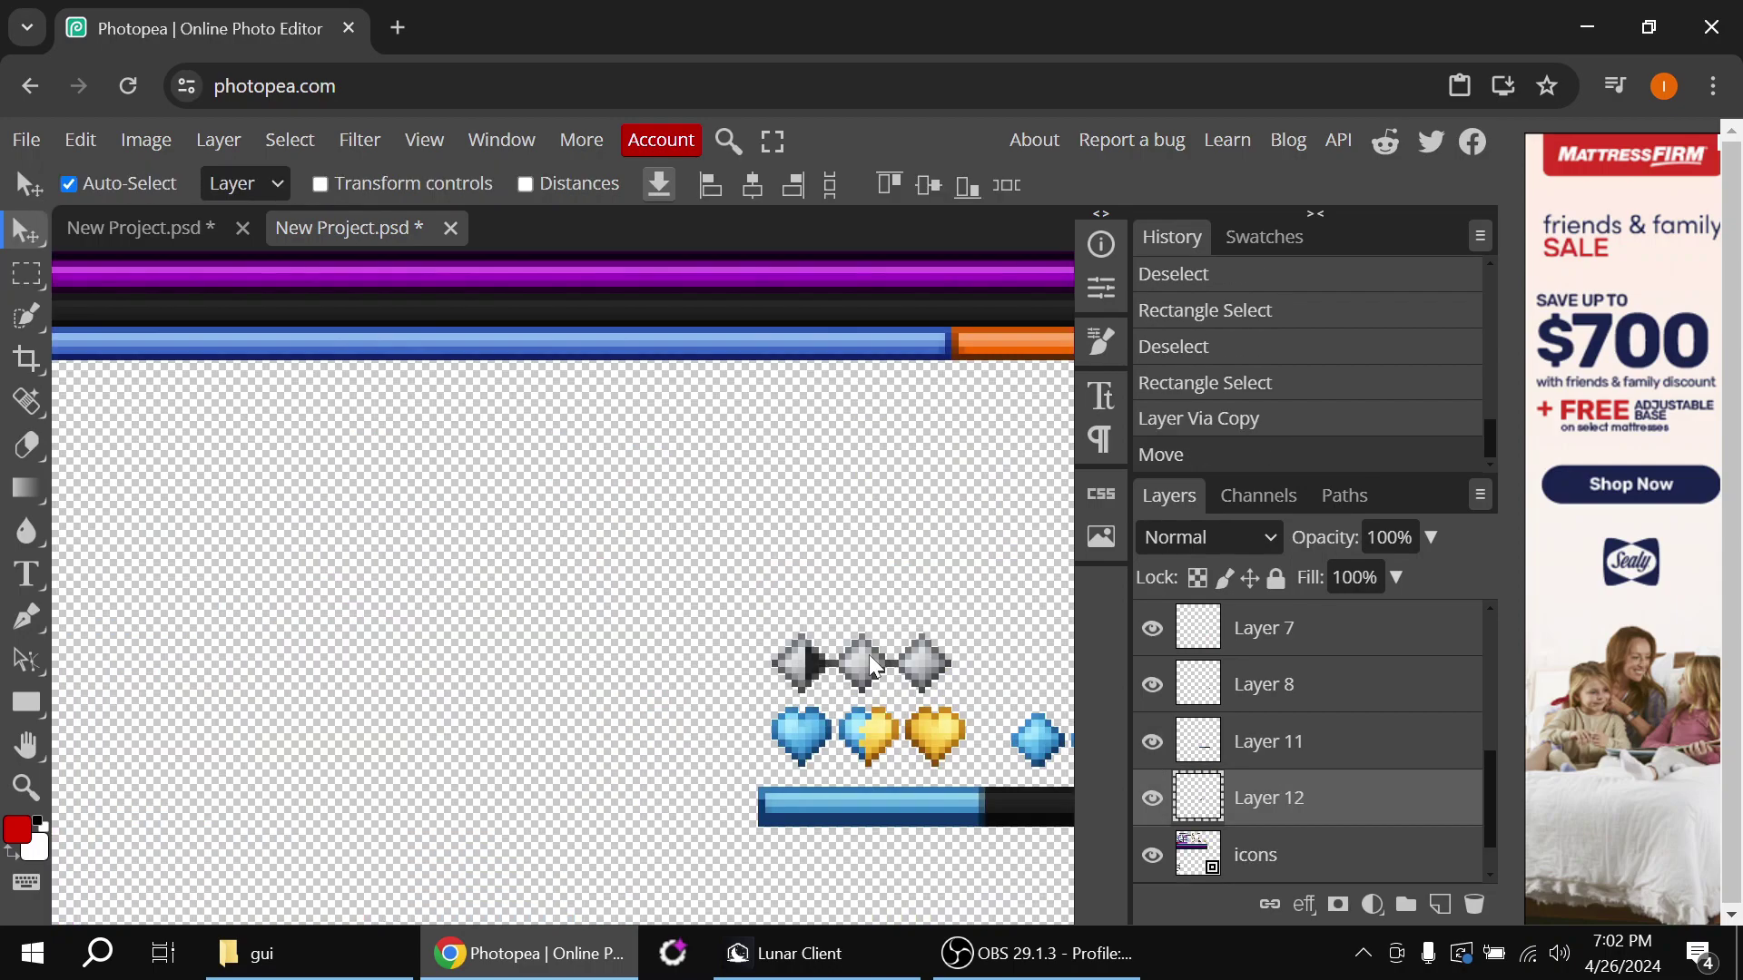
Flip the silver armor row horizontally so its half icon sits at the opposite end
key("ctrl+t")
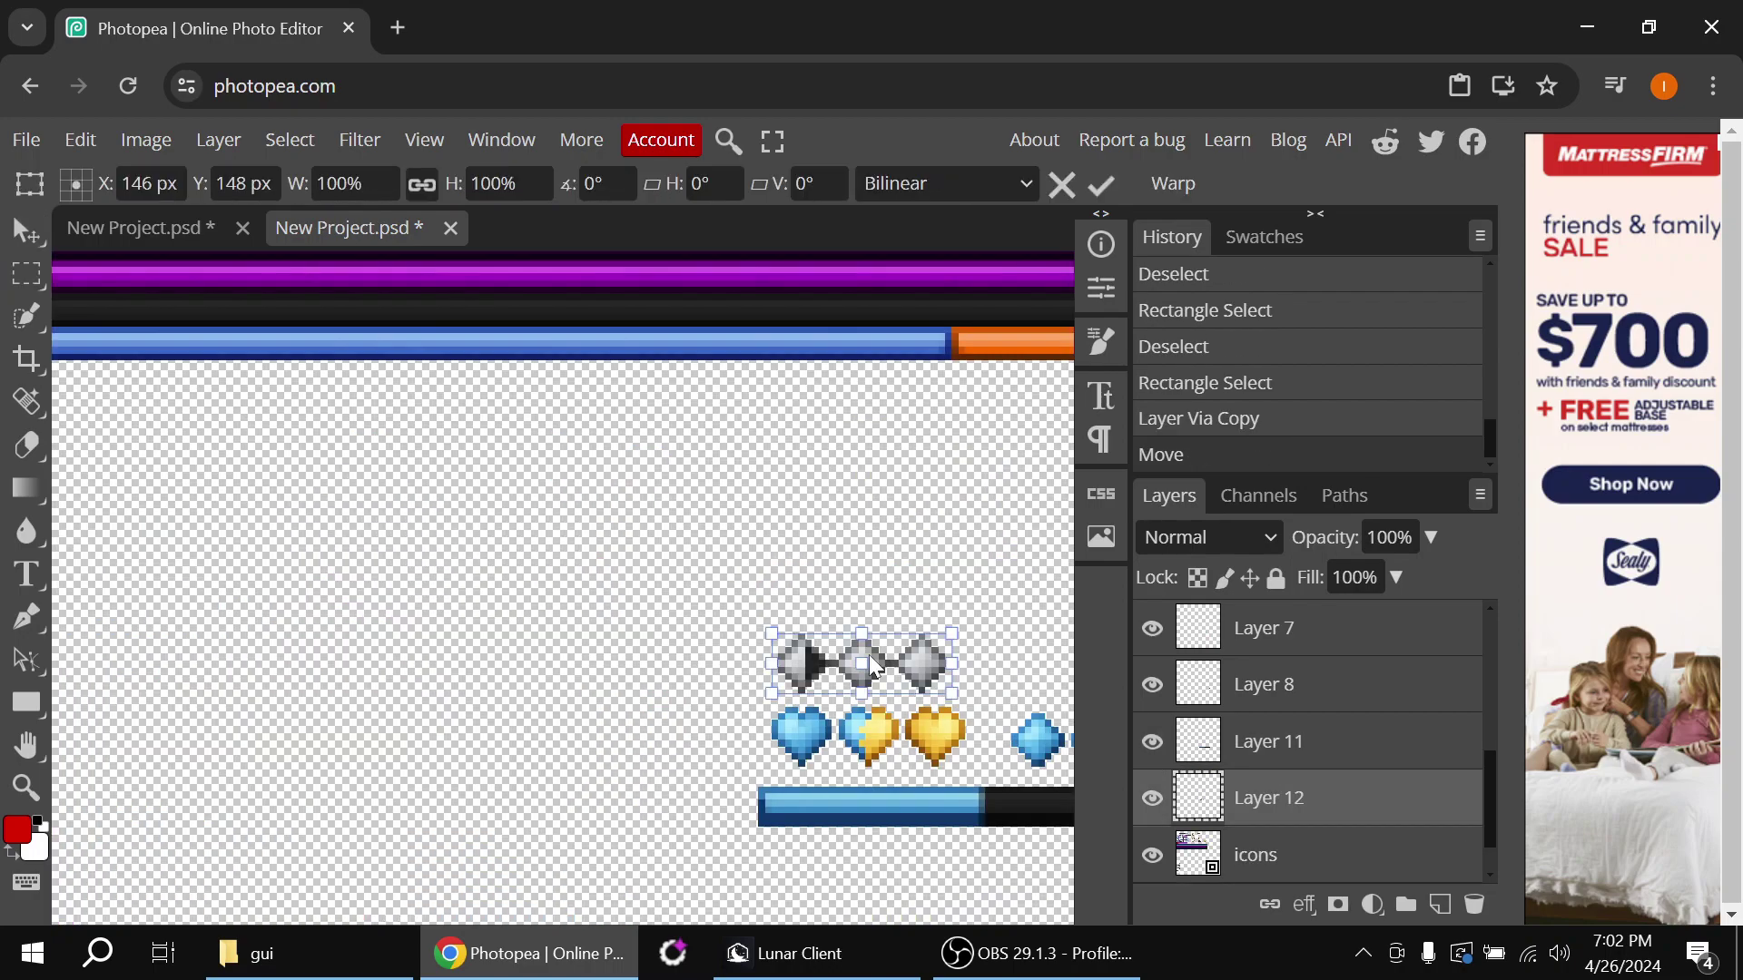
right_click(869, 656)
left_click(953, 853)
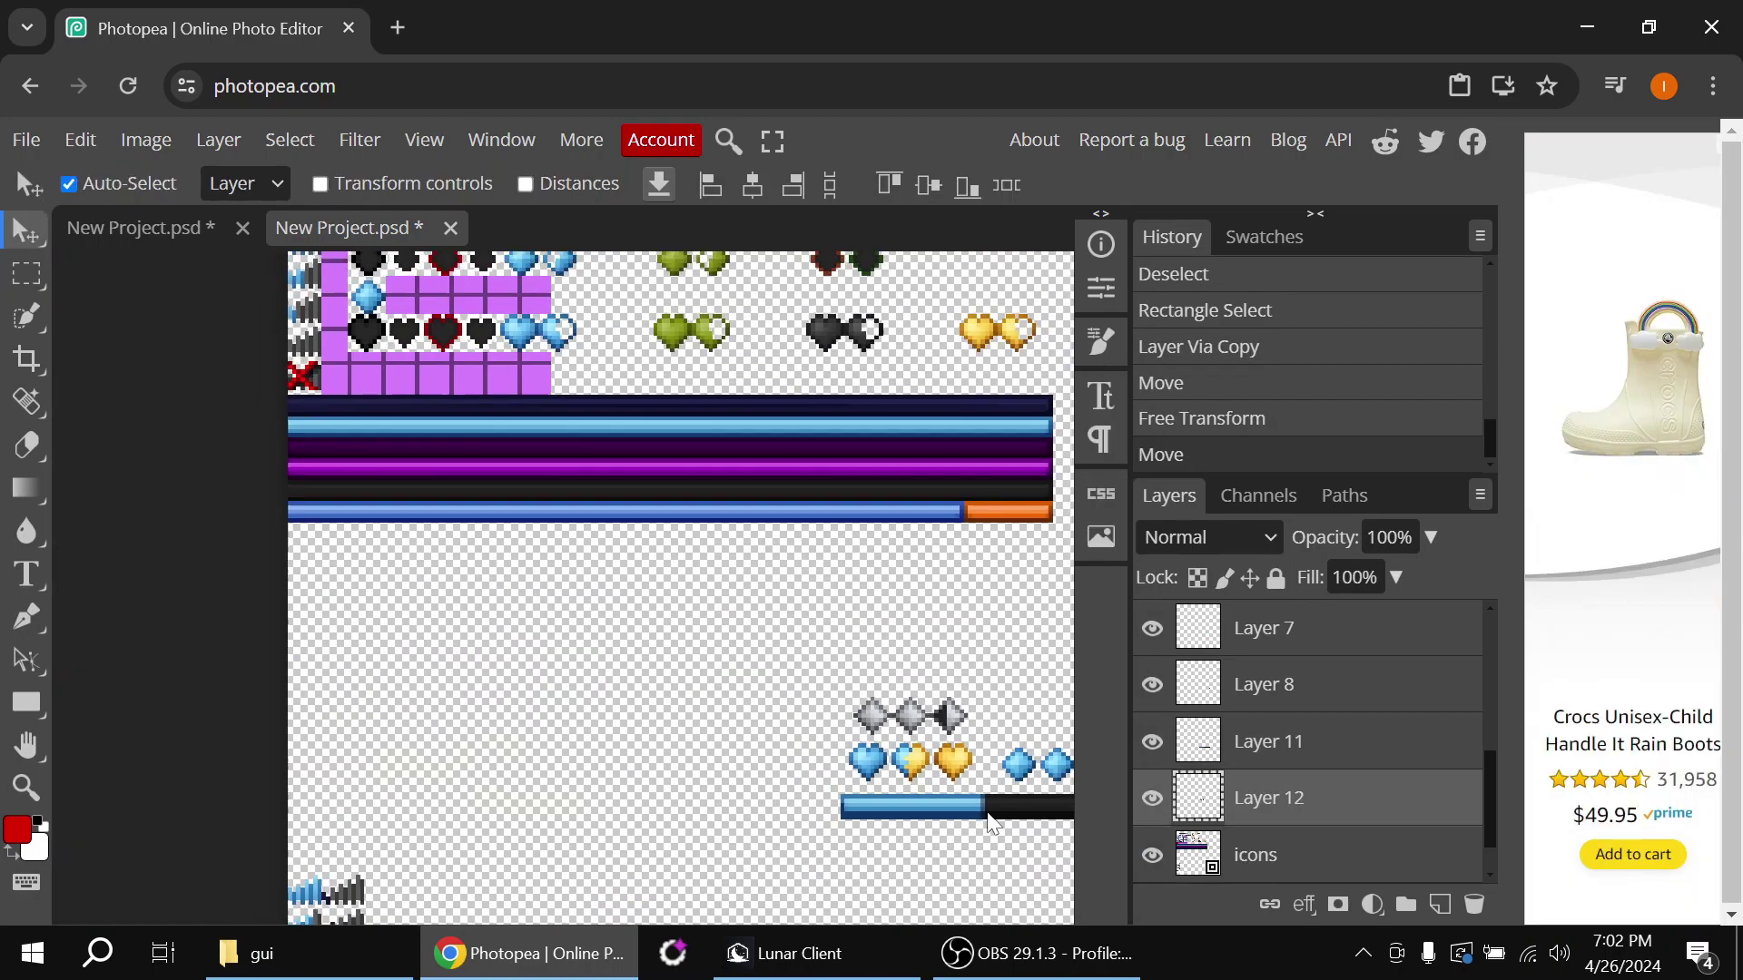
Copy the blue bubble icons from the icon sheet onto new layers and line them up above the blue diamonds
scroll(970, 811, "right", 2)
scroll(875, 731, "up", 2)
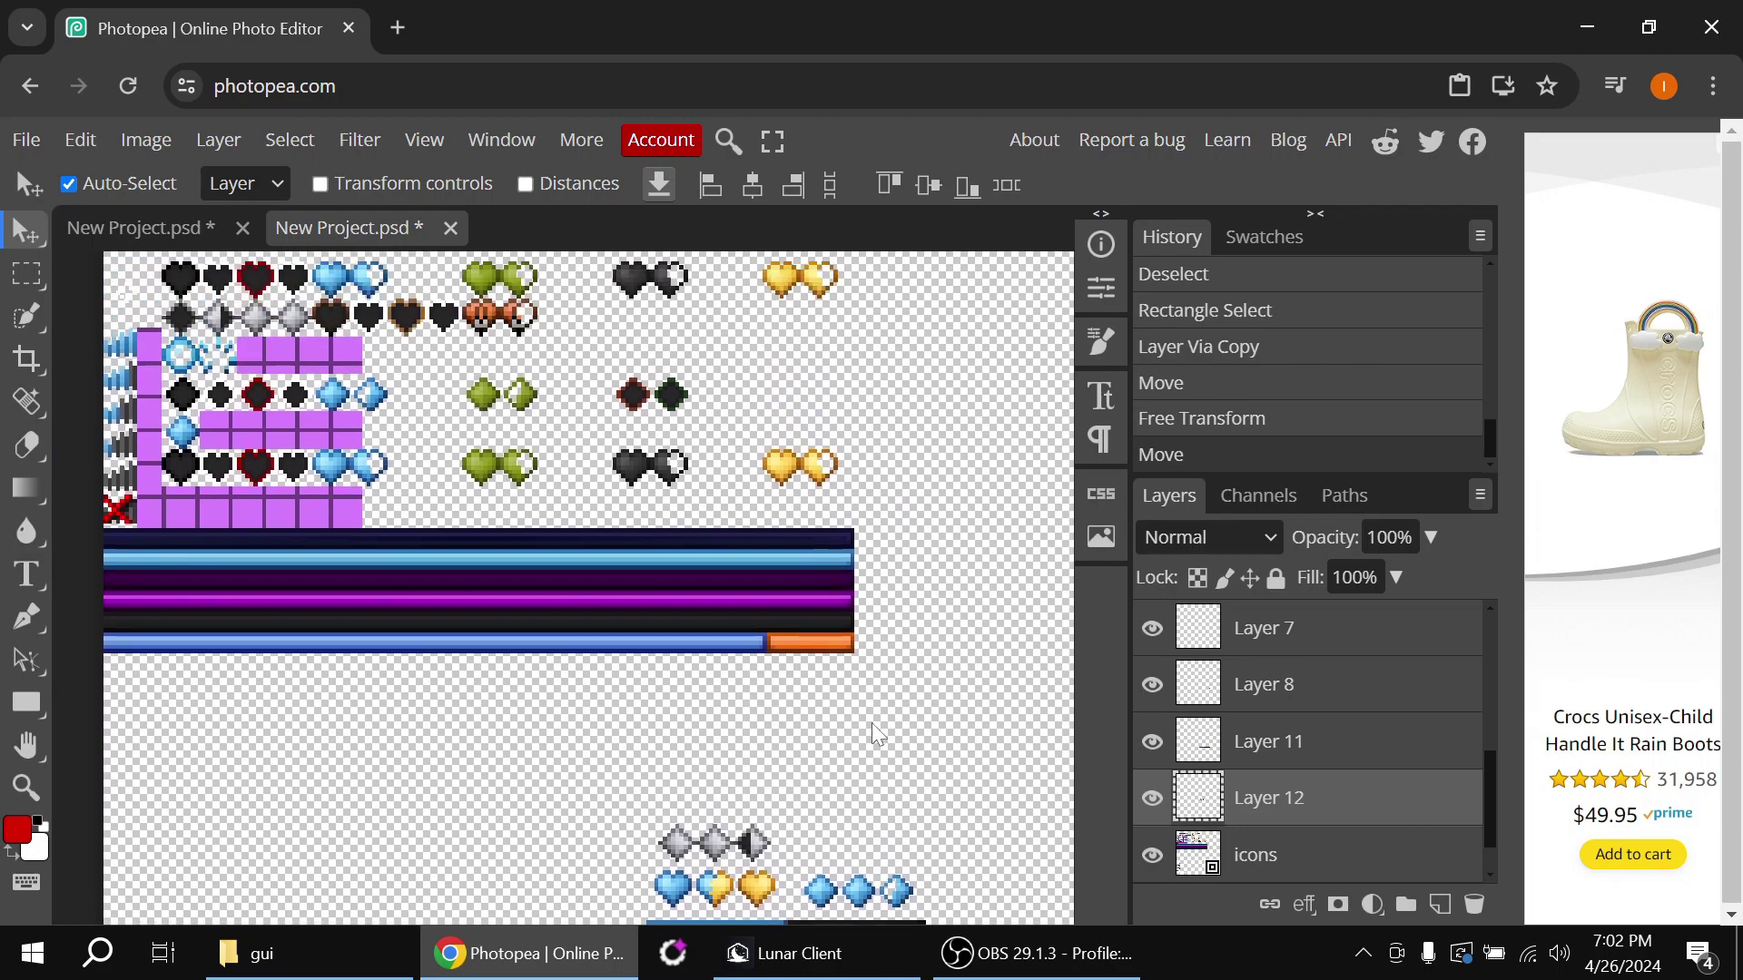
scroll(272, 349, "up", 2)
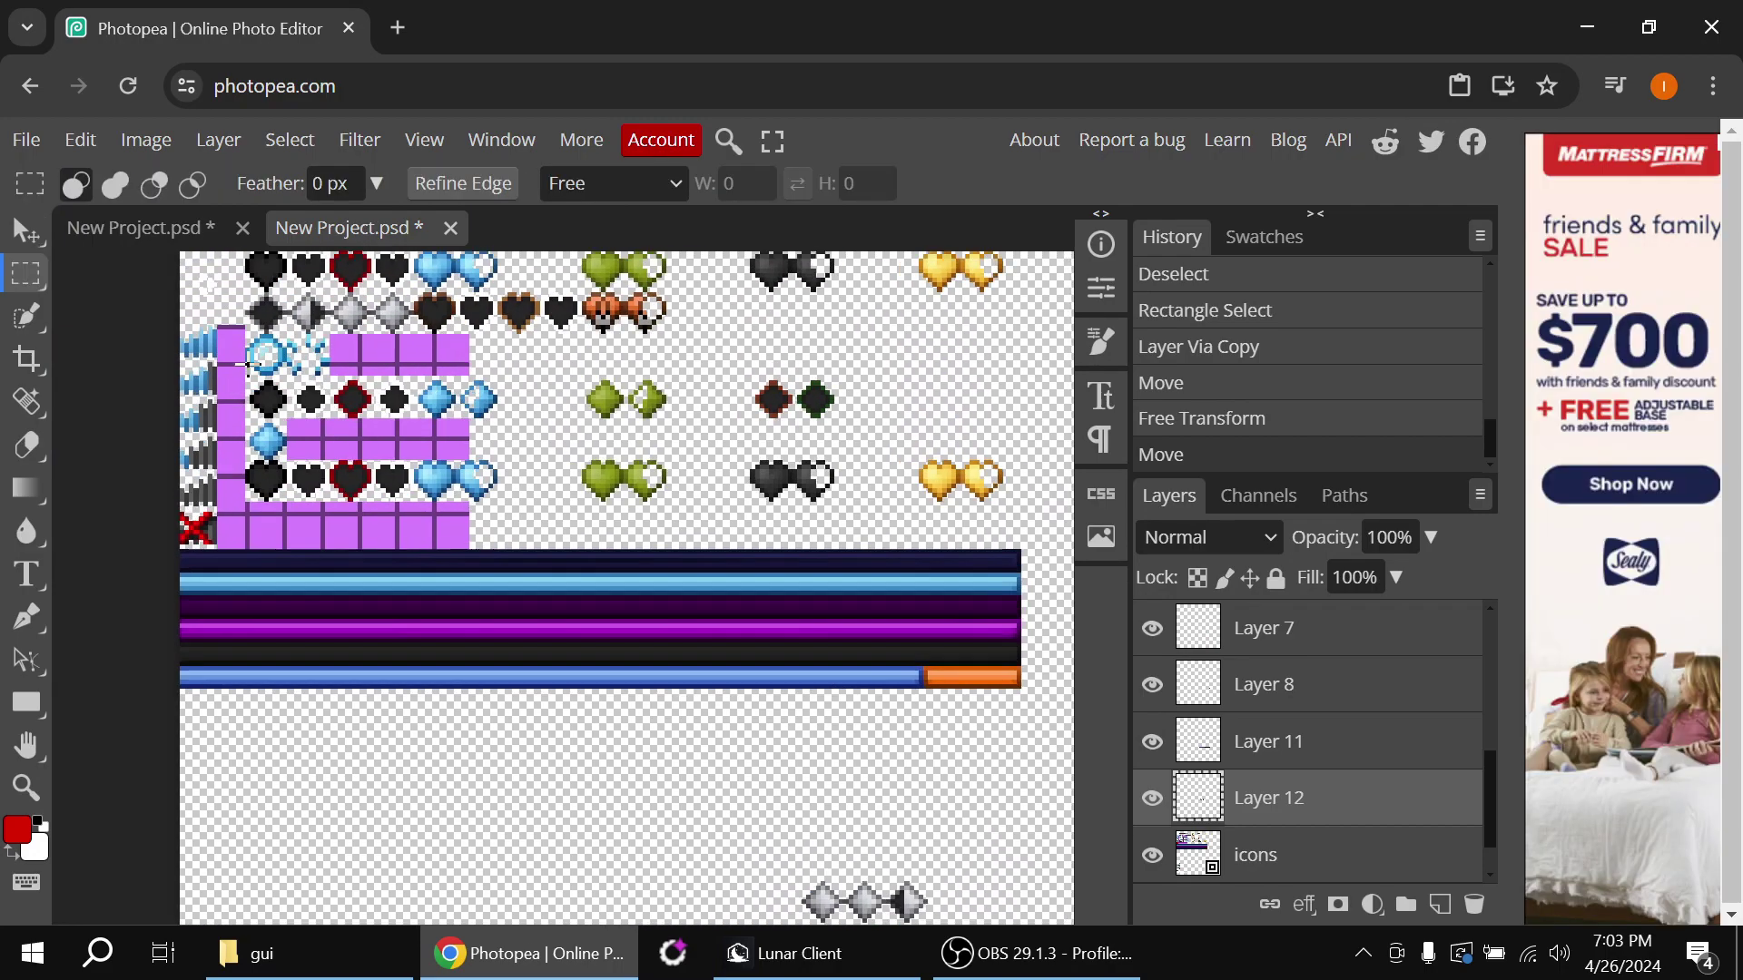
scroll(290, 361, "up", 5)
left_click_drag(304, 369, 534, 480)
left_click(308, 369)
key("ctrl+d")
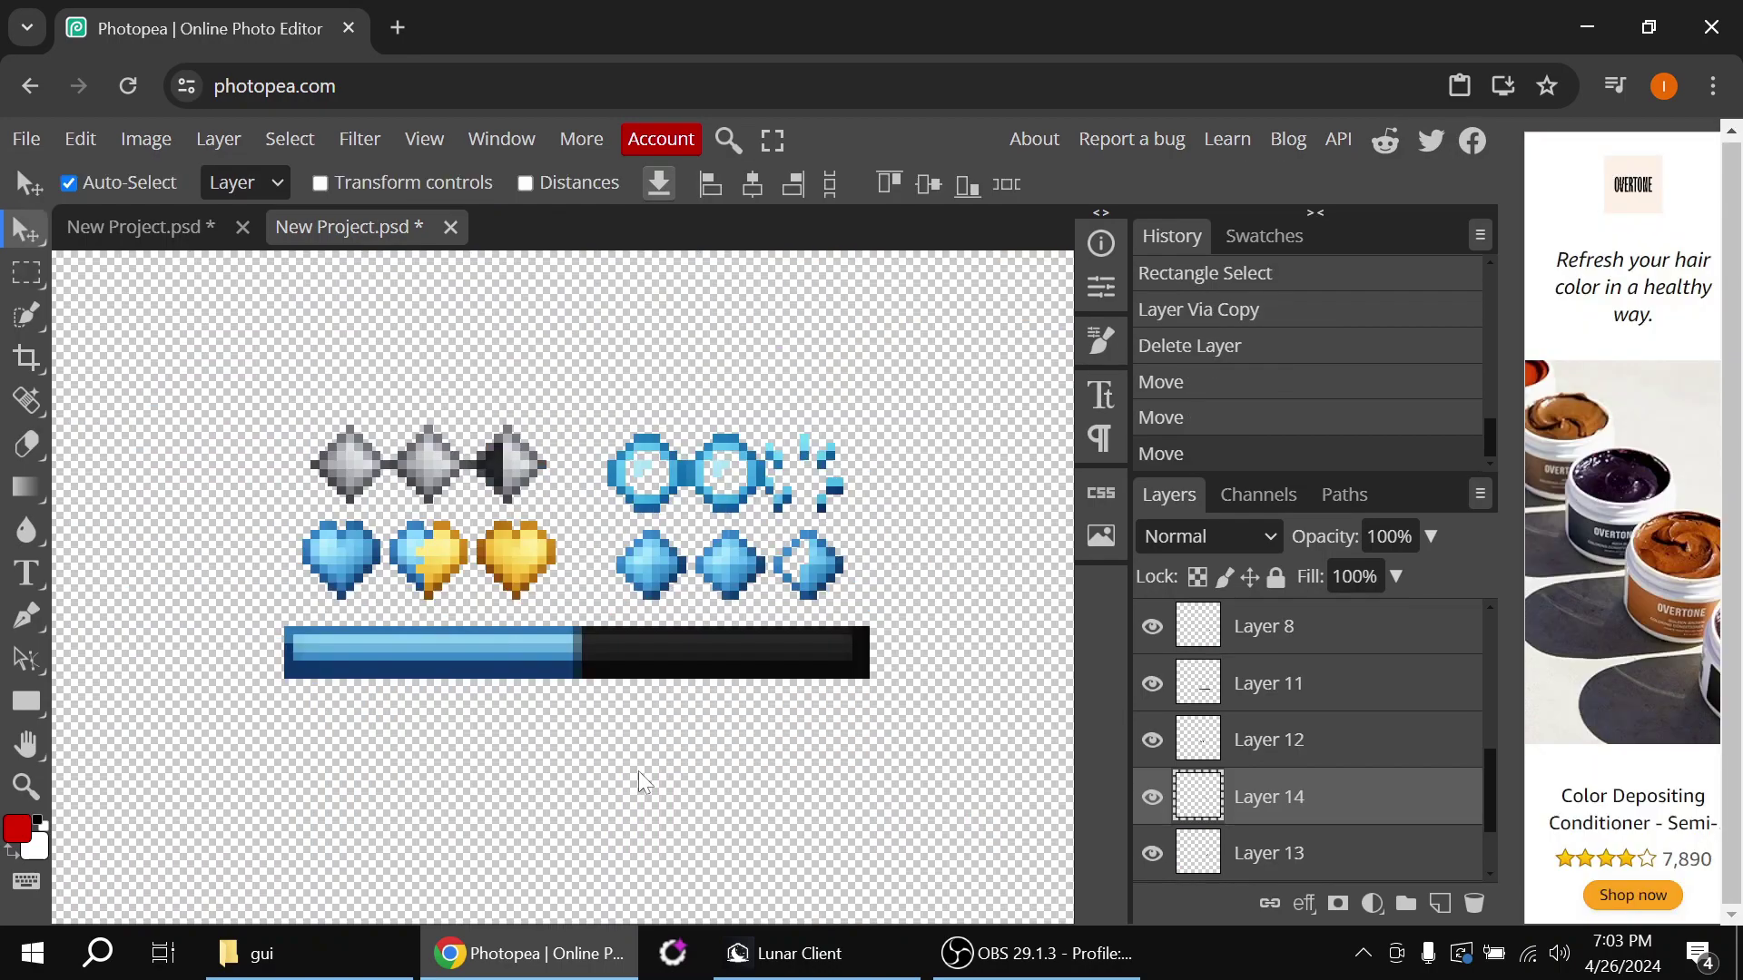
scroll(639, 770, "down", 3)
scroll(632, 763, "up", 3)
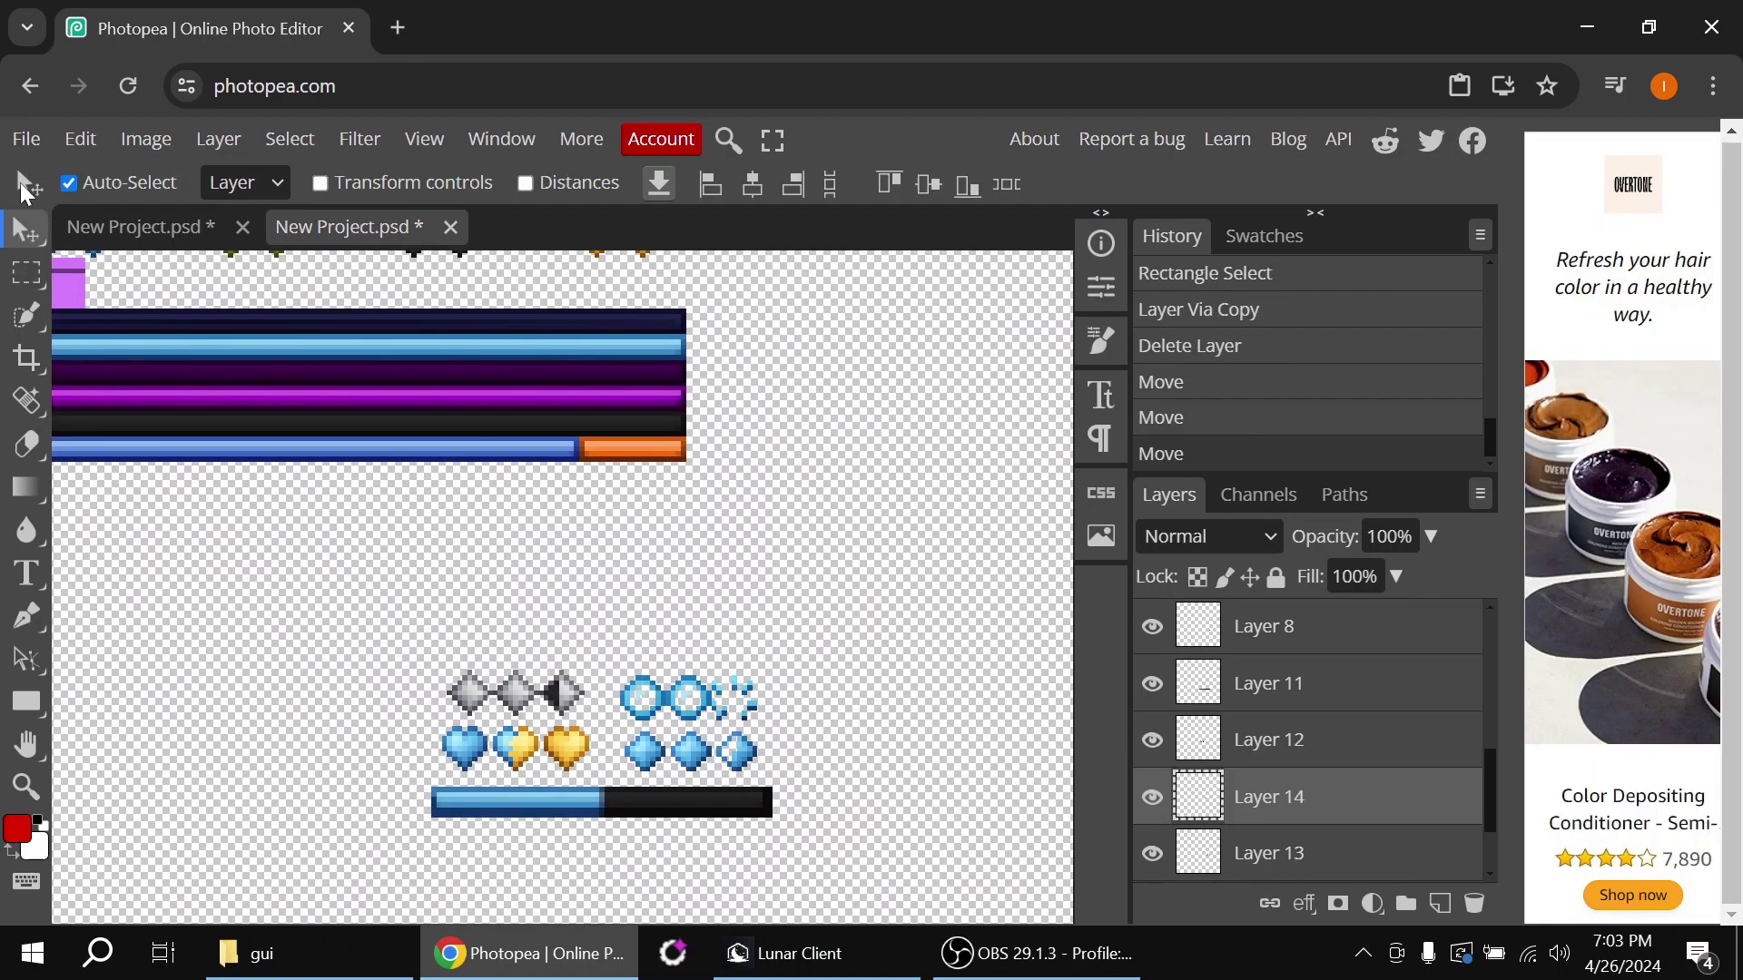
Create a new 256 by 256 pixel project with a transparent background
left_click(26, 138)
left_click(61, 176)
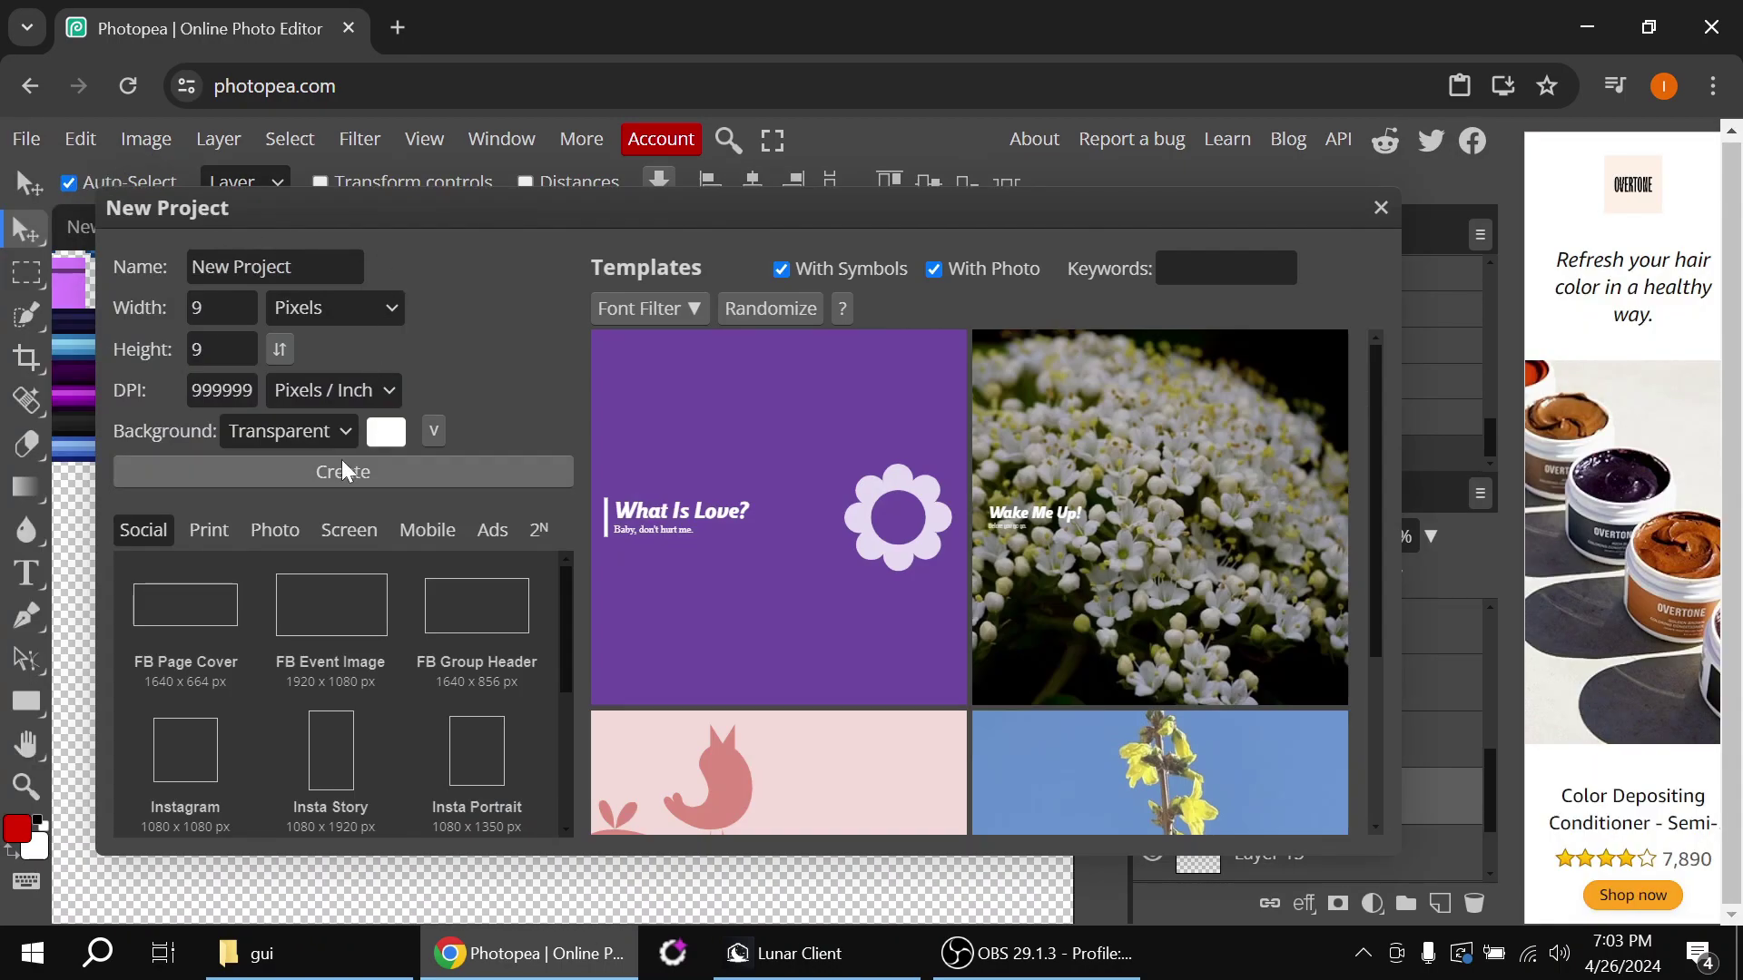
left_click(195, 309)
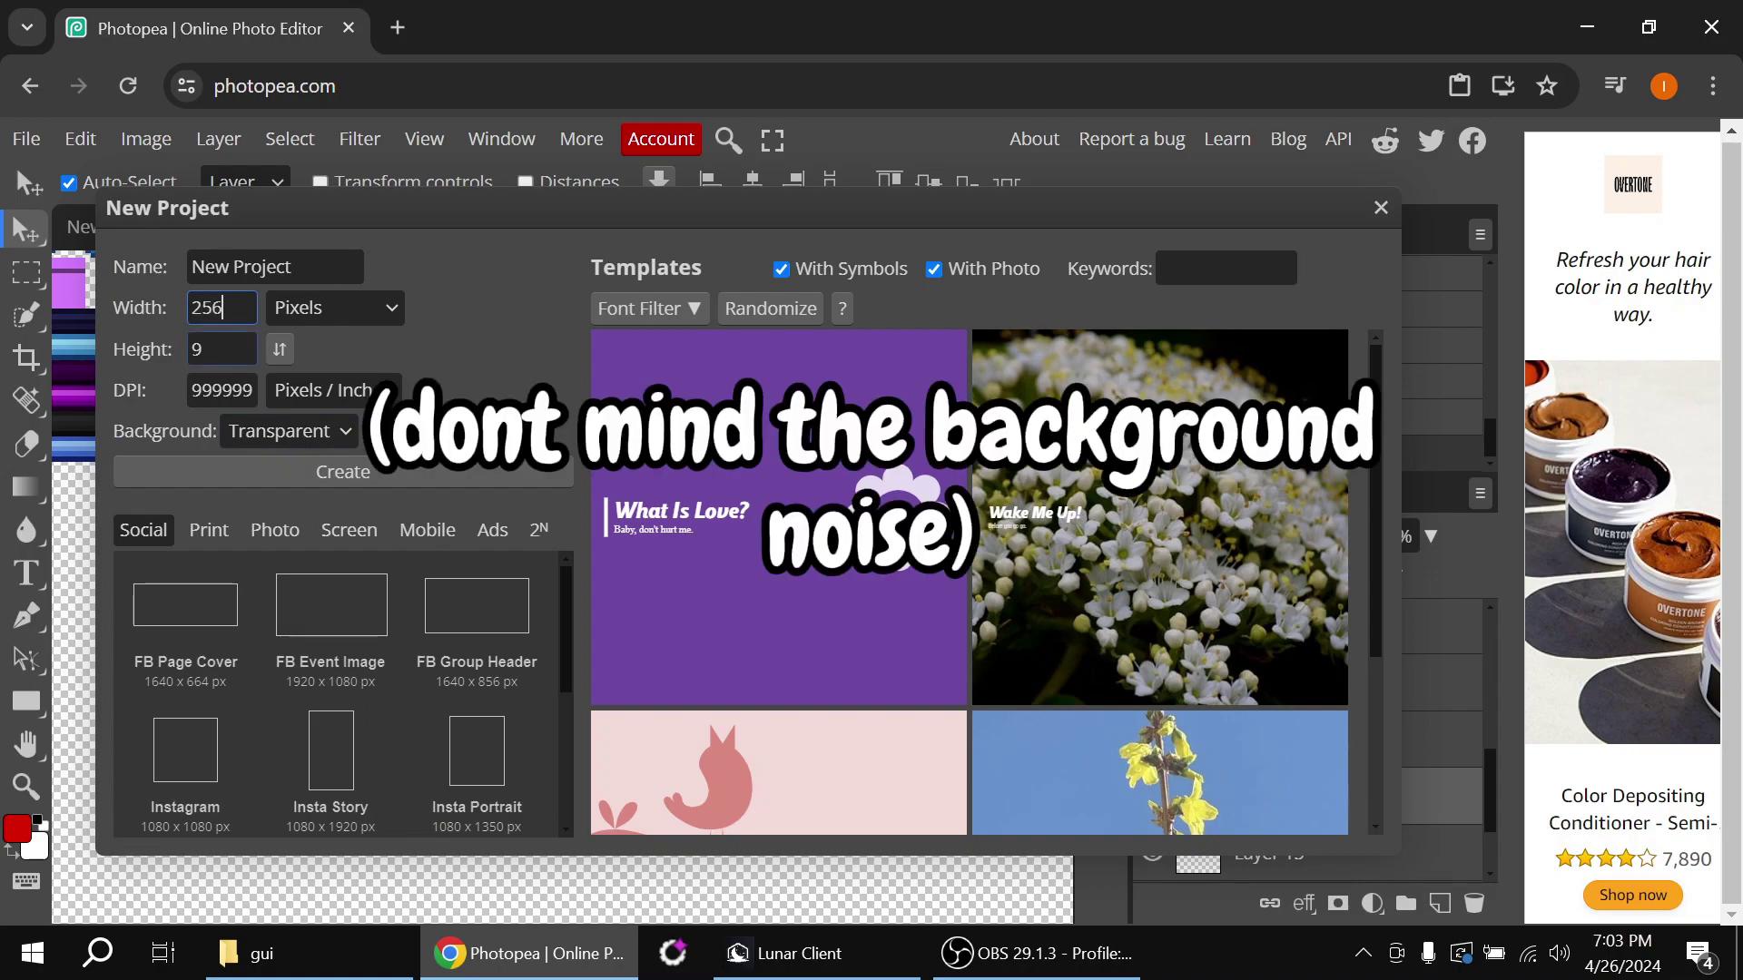
key("Tab")
type("256")
left_click(248, 467)
Place widgets.png from the desktop into the new project
left_click_drag(559, 40, 944, 113)
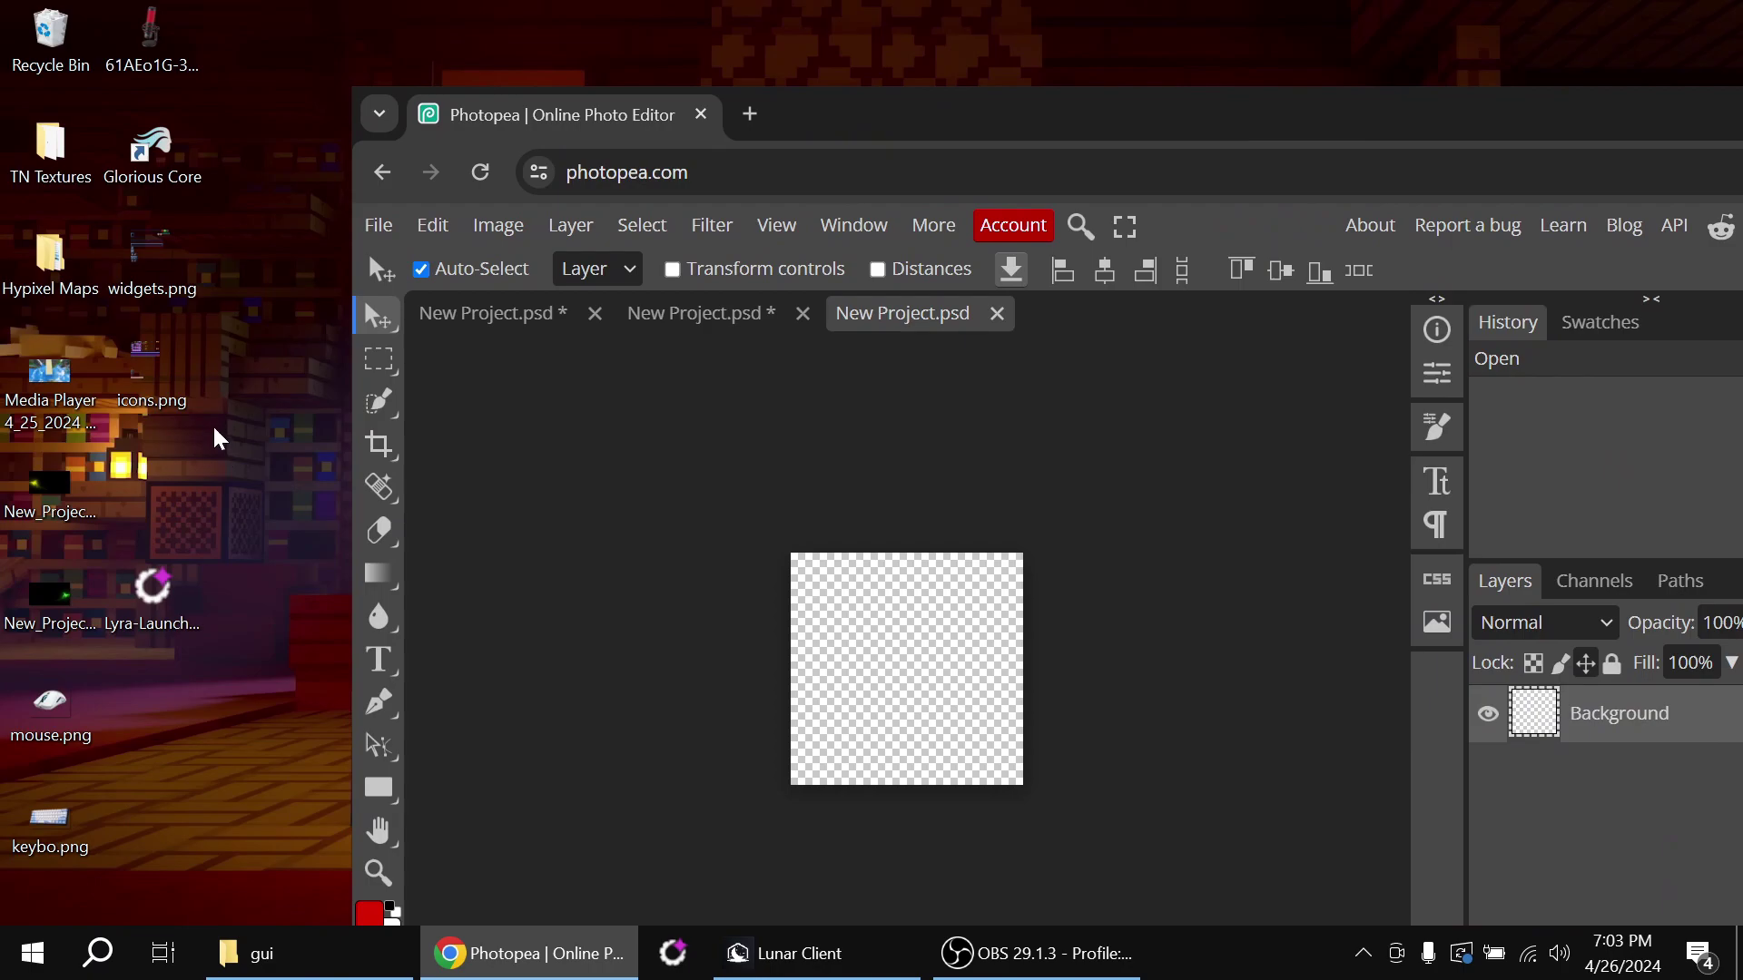
left_click(172, 373)
left_click_drag(166, 277, 934, 385)
double_click(1123, 127)
scroll(427, 455, "up", 5)
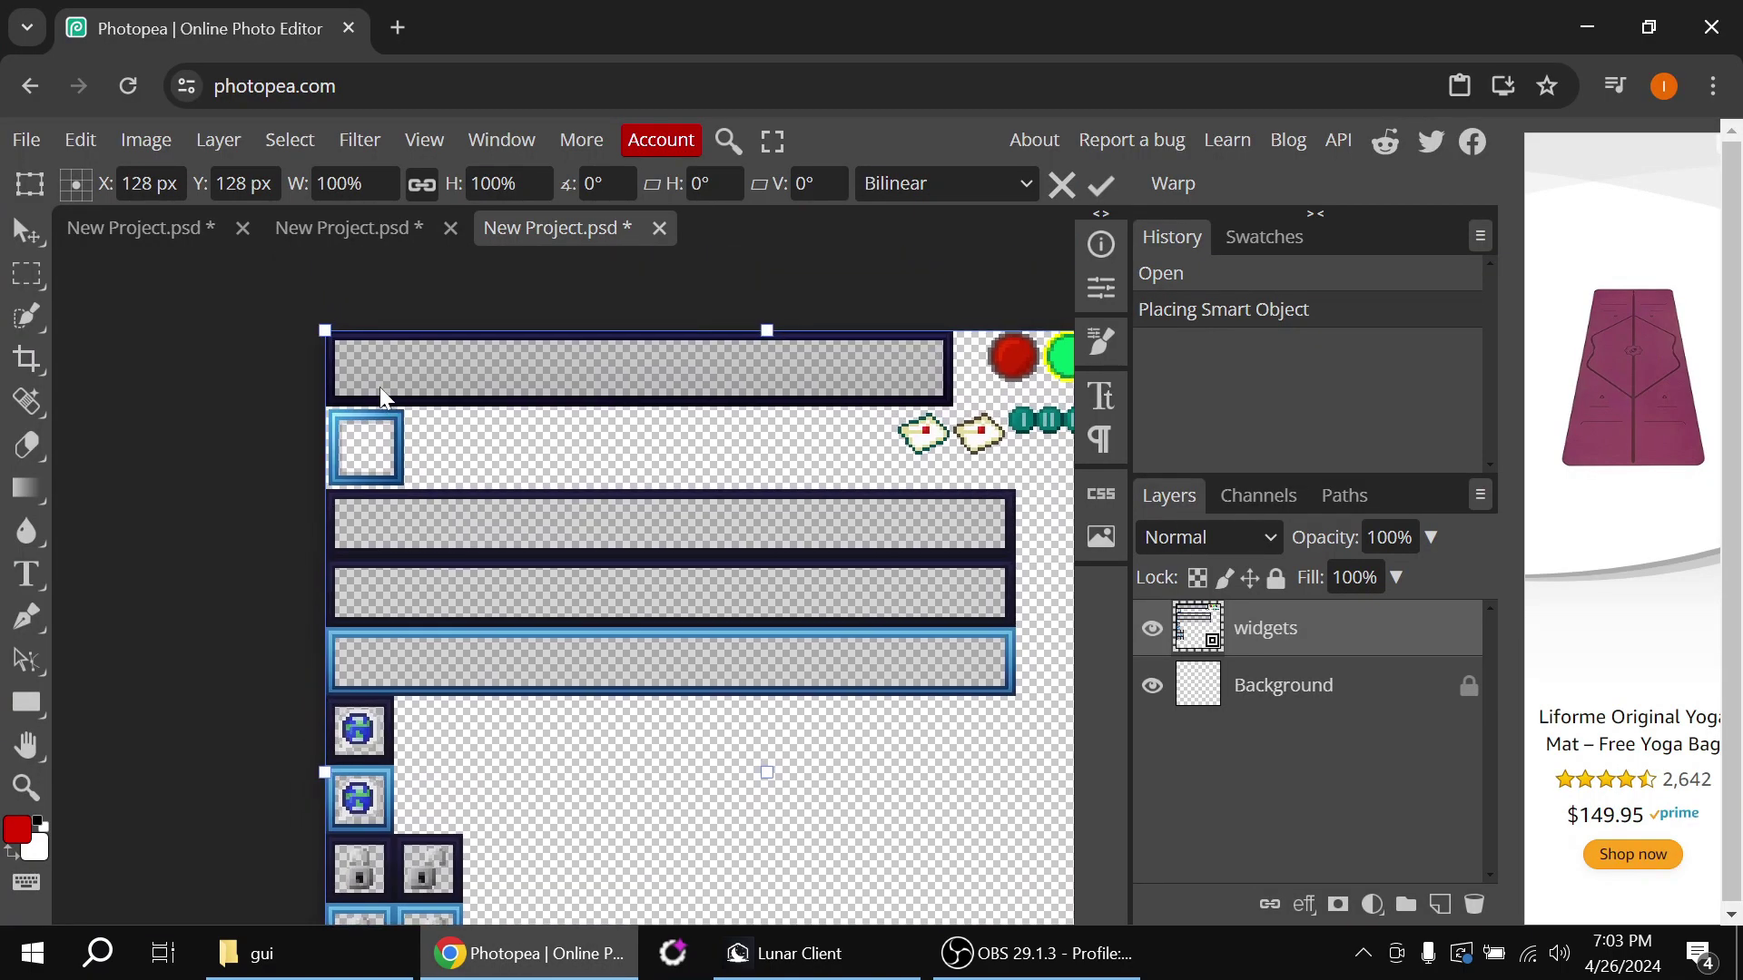
Copy the blue slot frame from the widgets sheet into the icons project and place it just below the blue and black bar
left_click(30, 280)
scroll(354, 465, "up", 5)
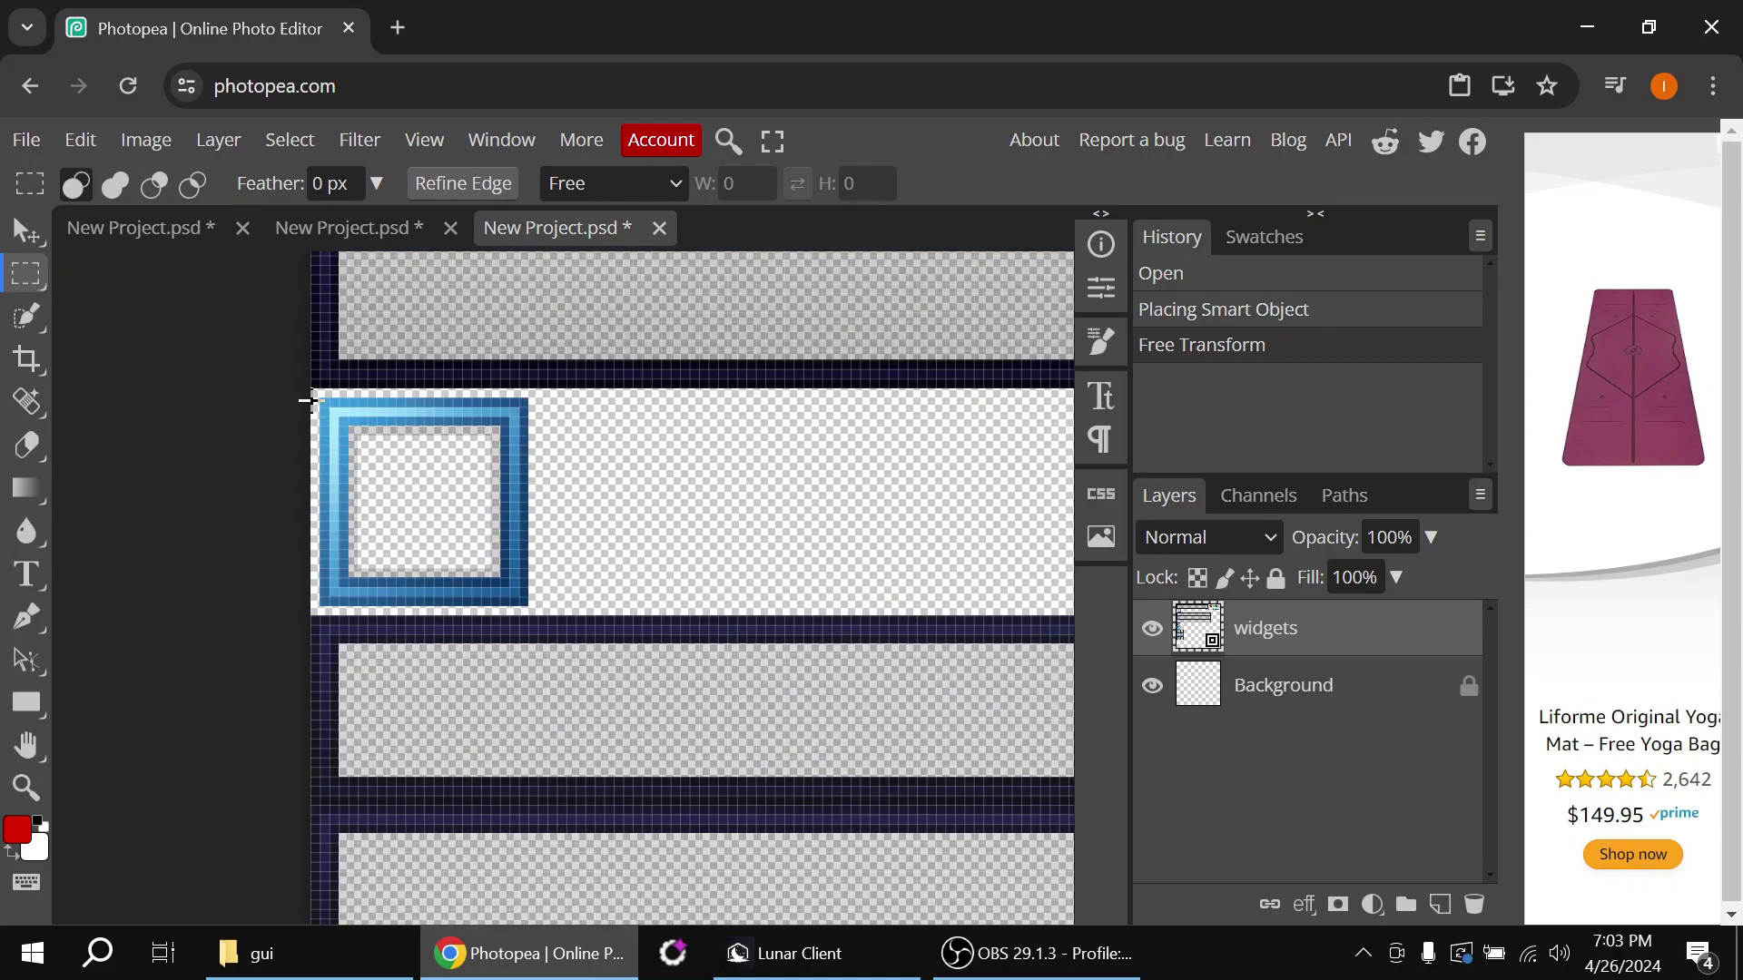
left_click_drag(303, 396, 739, 799)
key("ctrl+c")
left_click(349, 228)
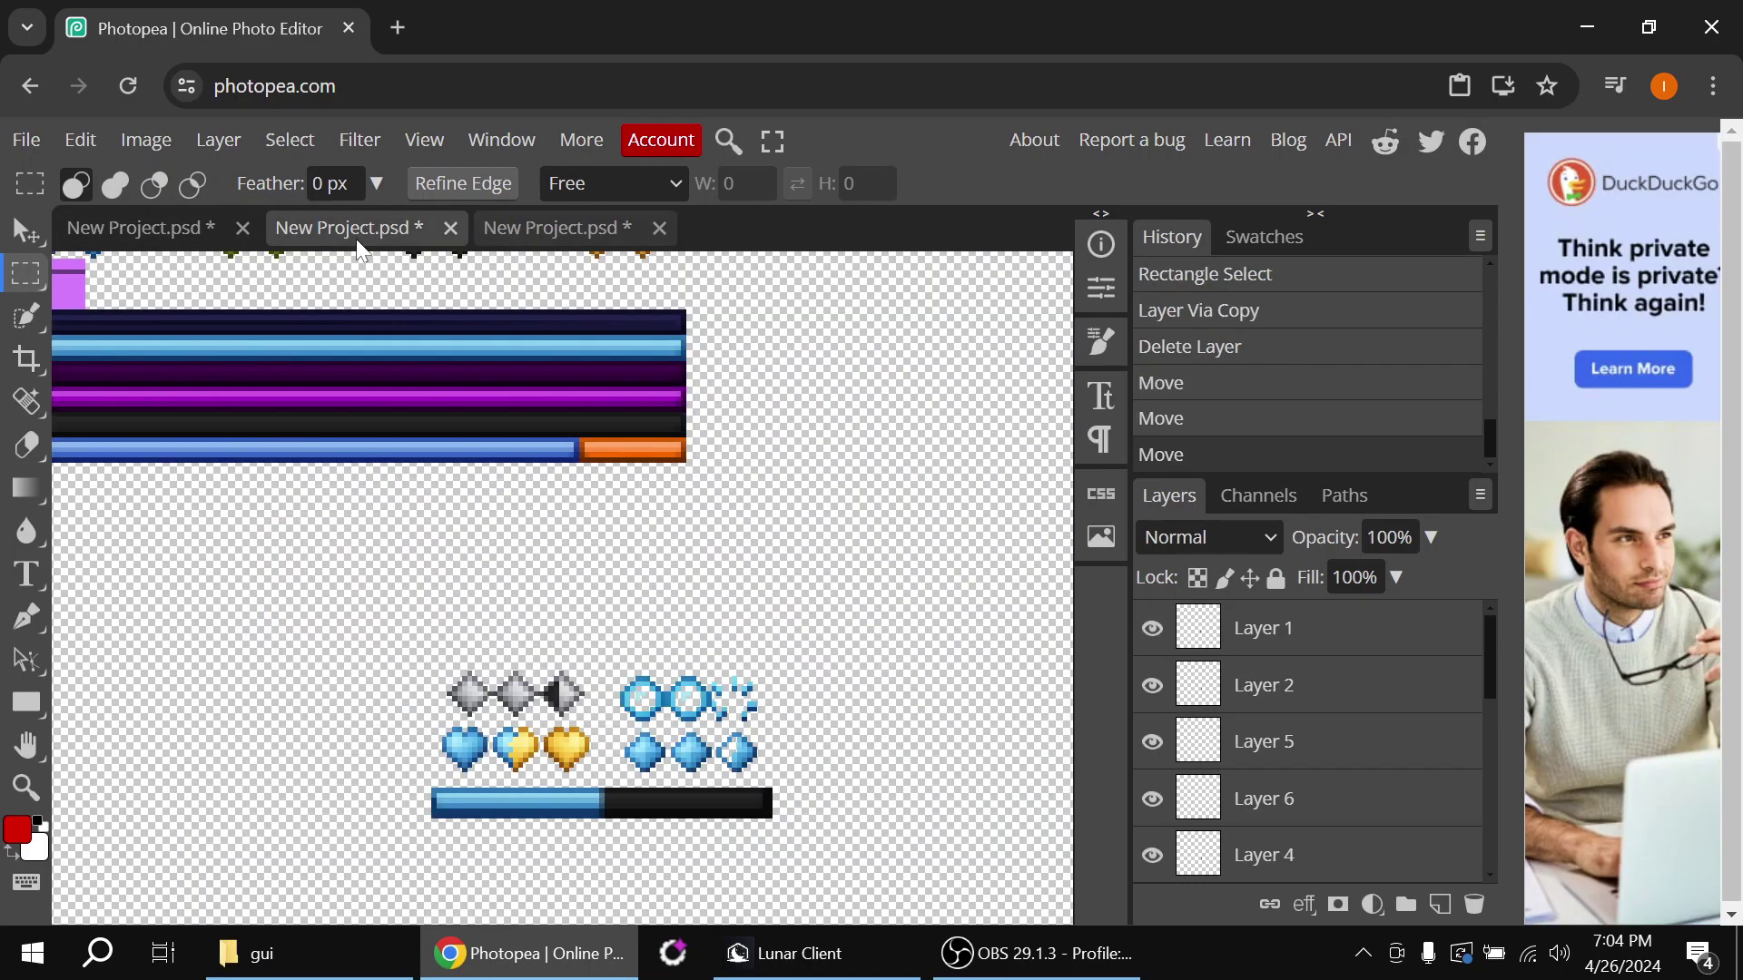
key("ctrl+v")
scroll(611, 622, "down", 5)
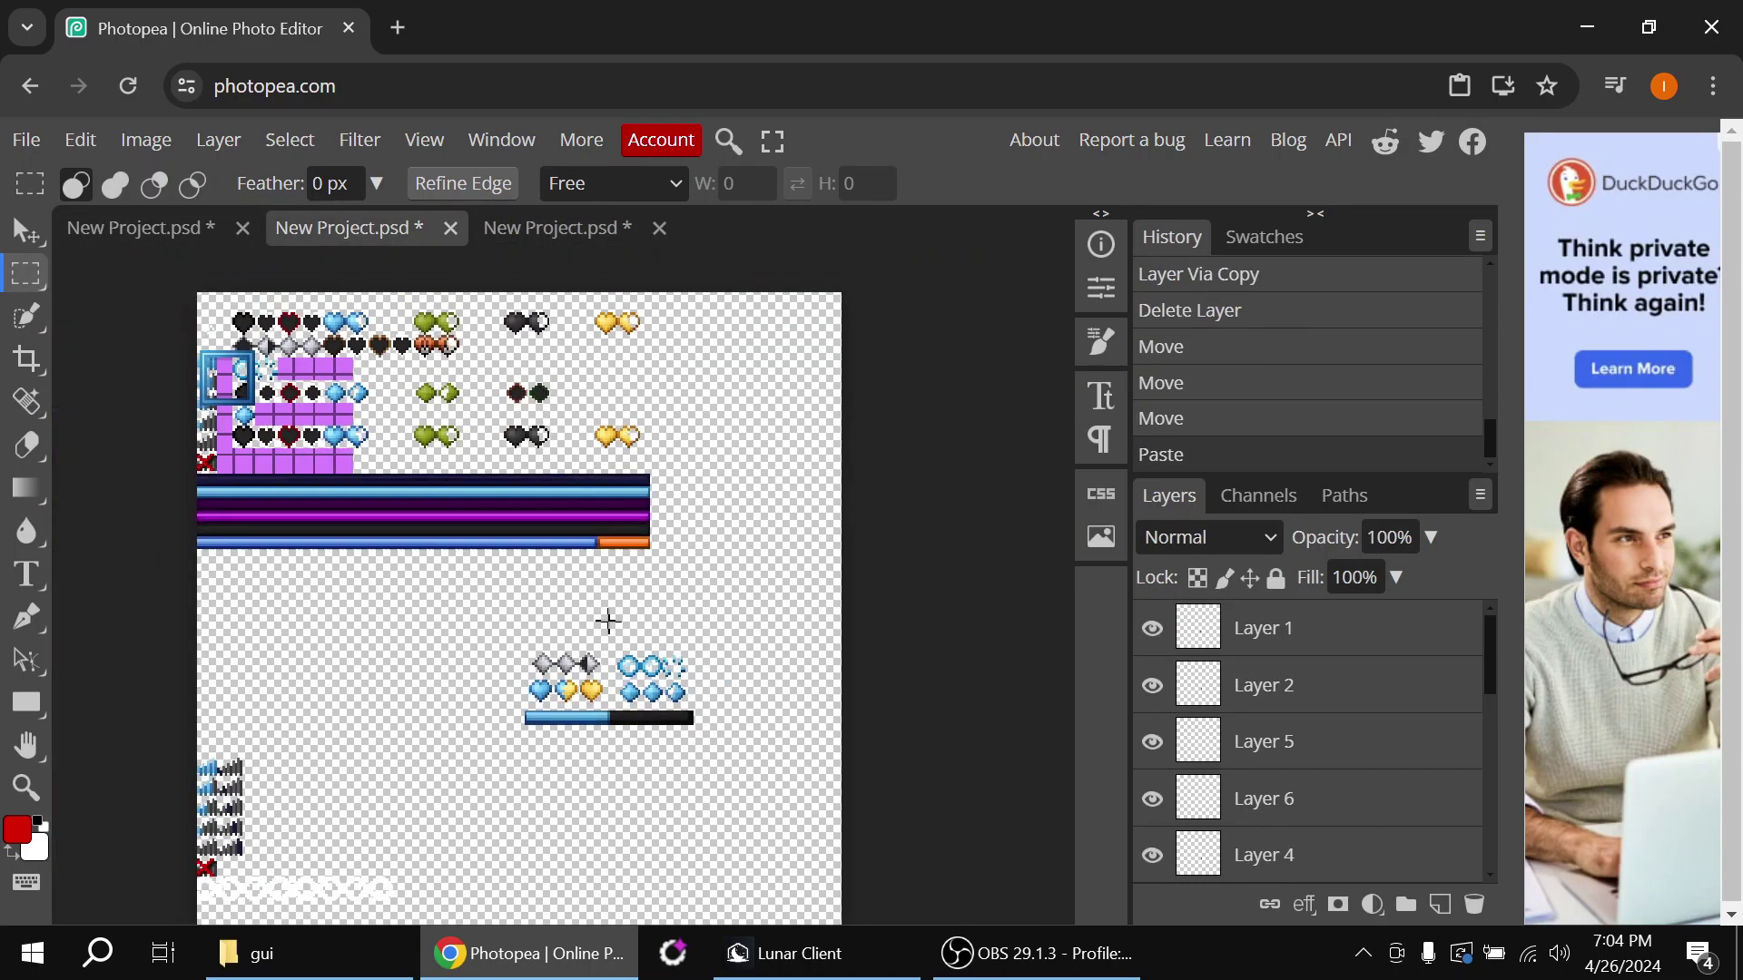
left_click(12, 225)
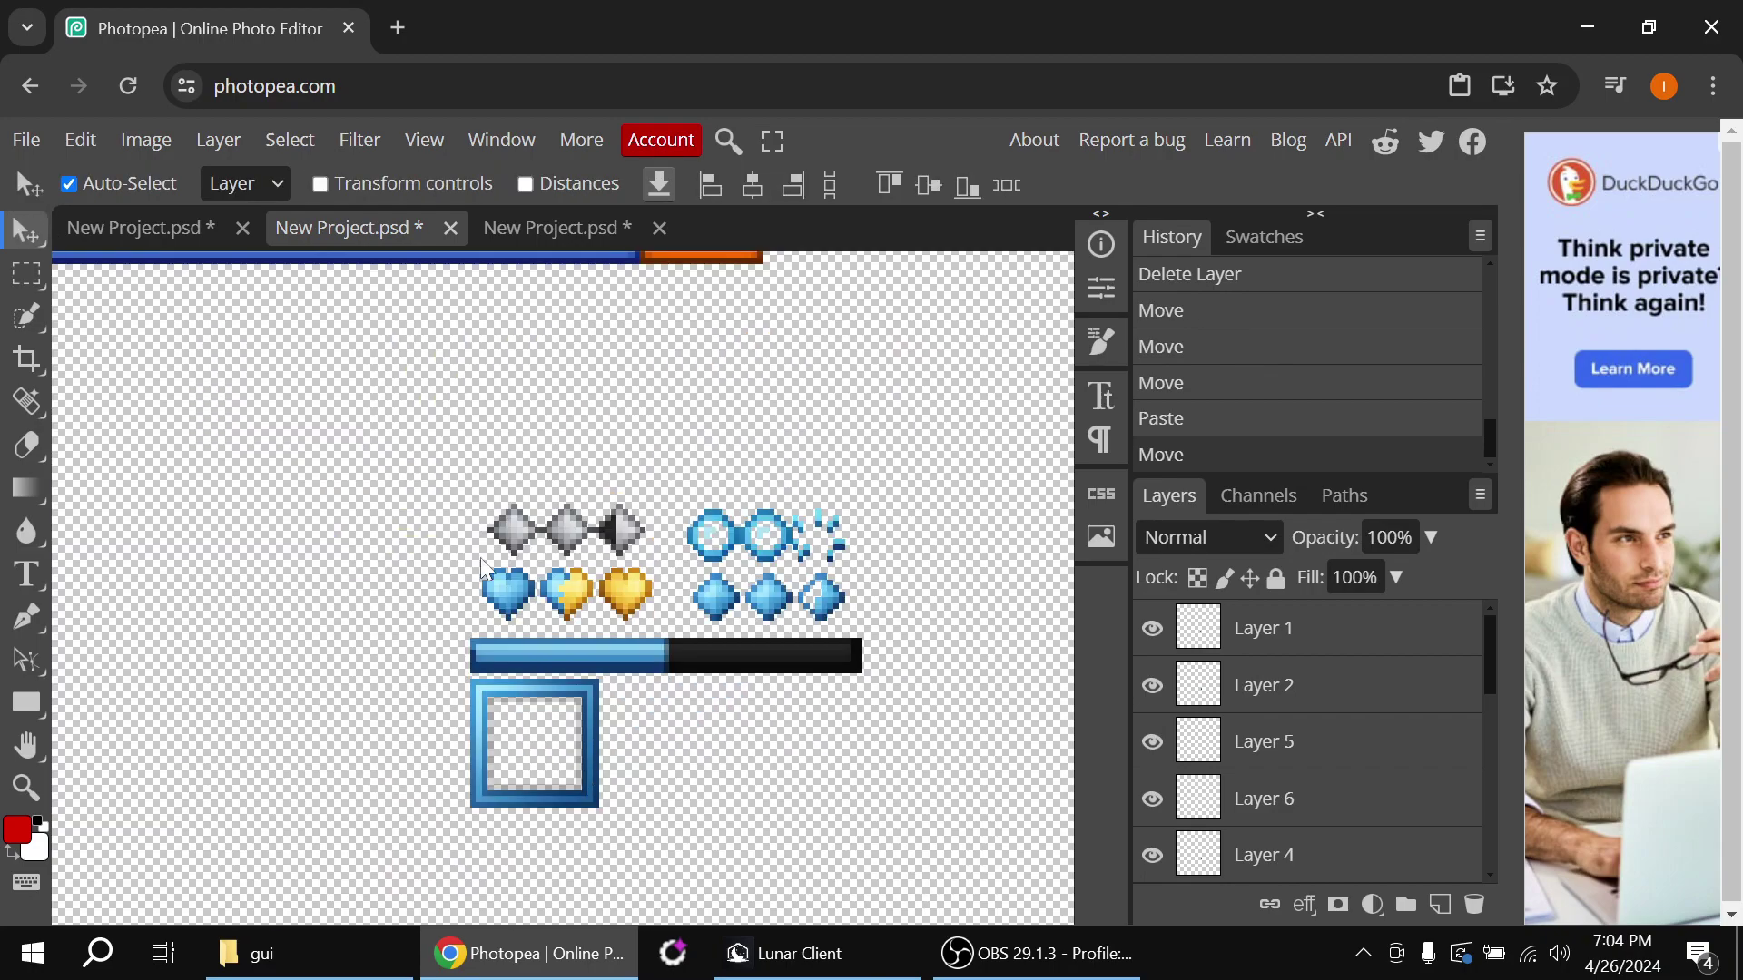
In the widgets project, select the left end of the dark bar below the blue slot frame, about as wide as that frame
left_click(558, 227)
left_click(25, 273)
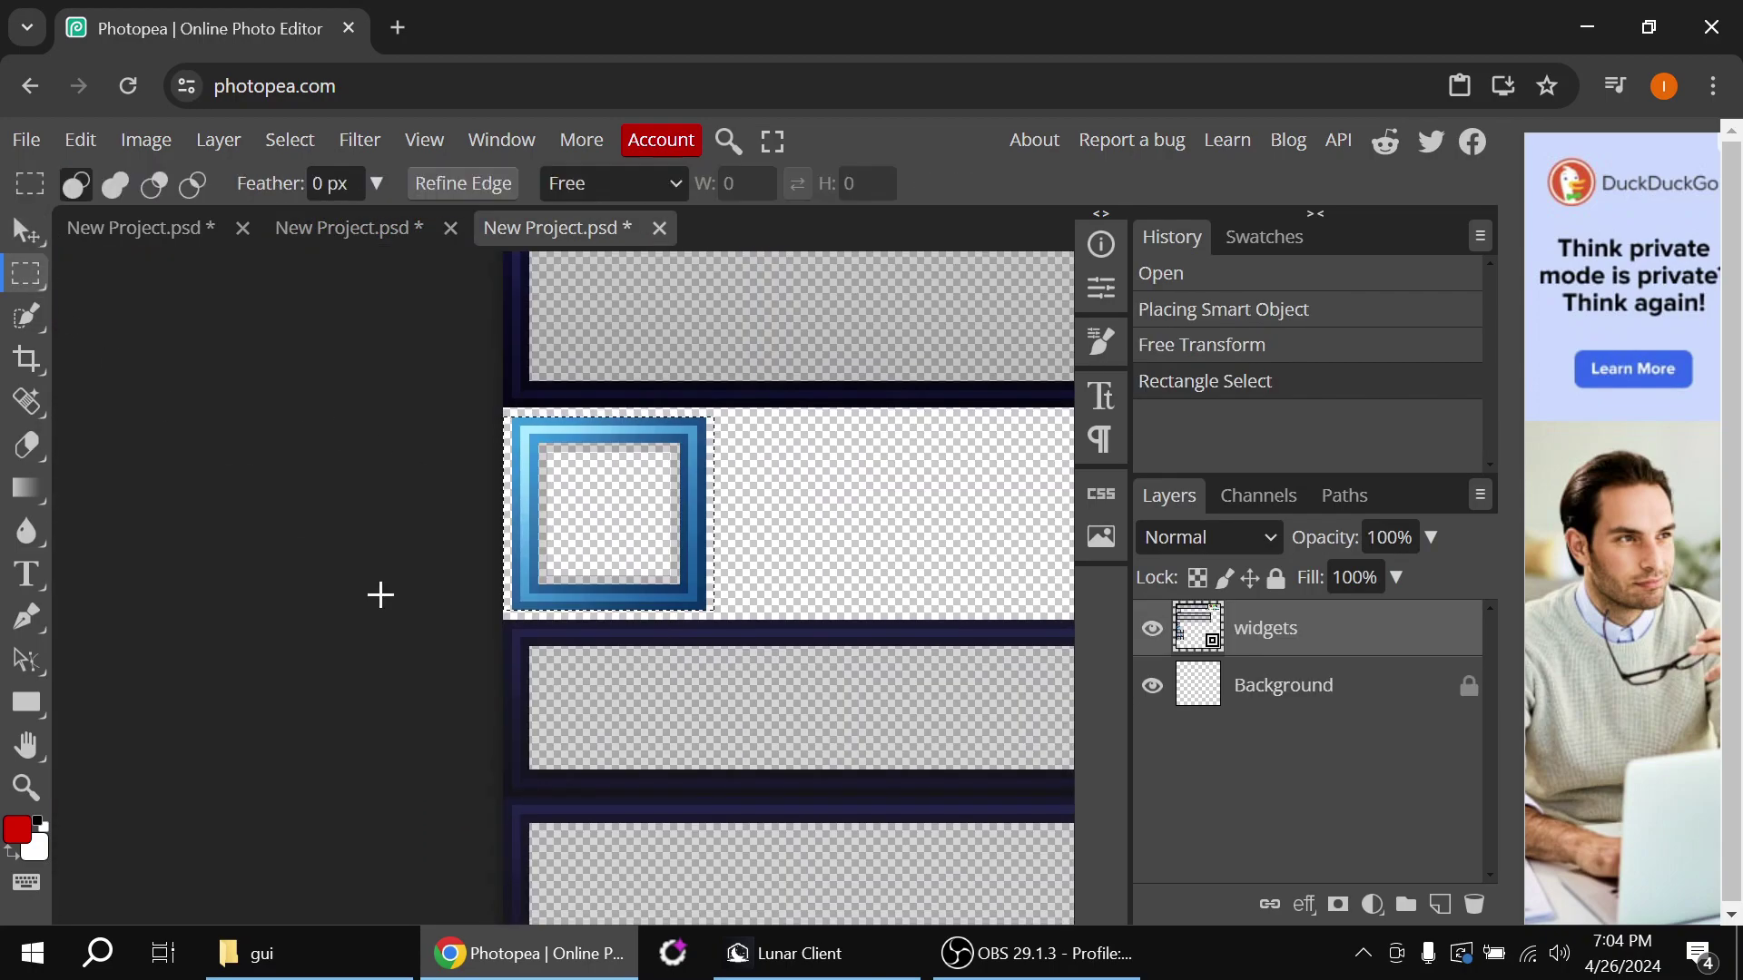
scroll(518, 635, "up", 2)
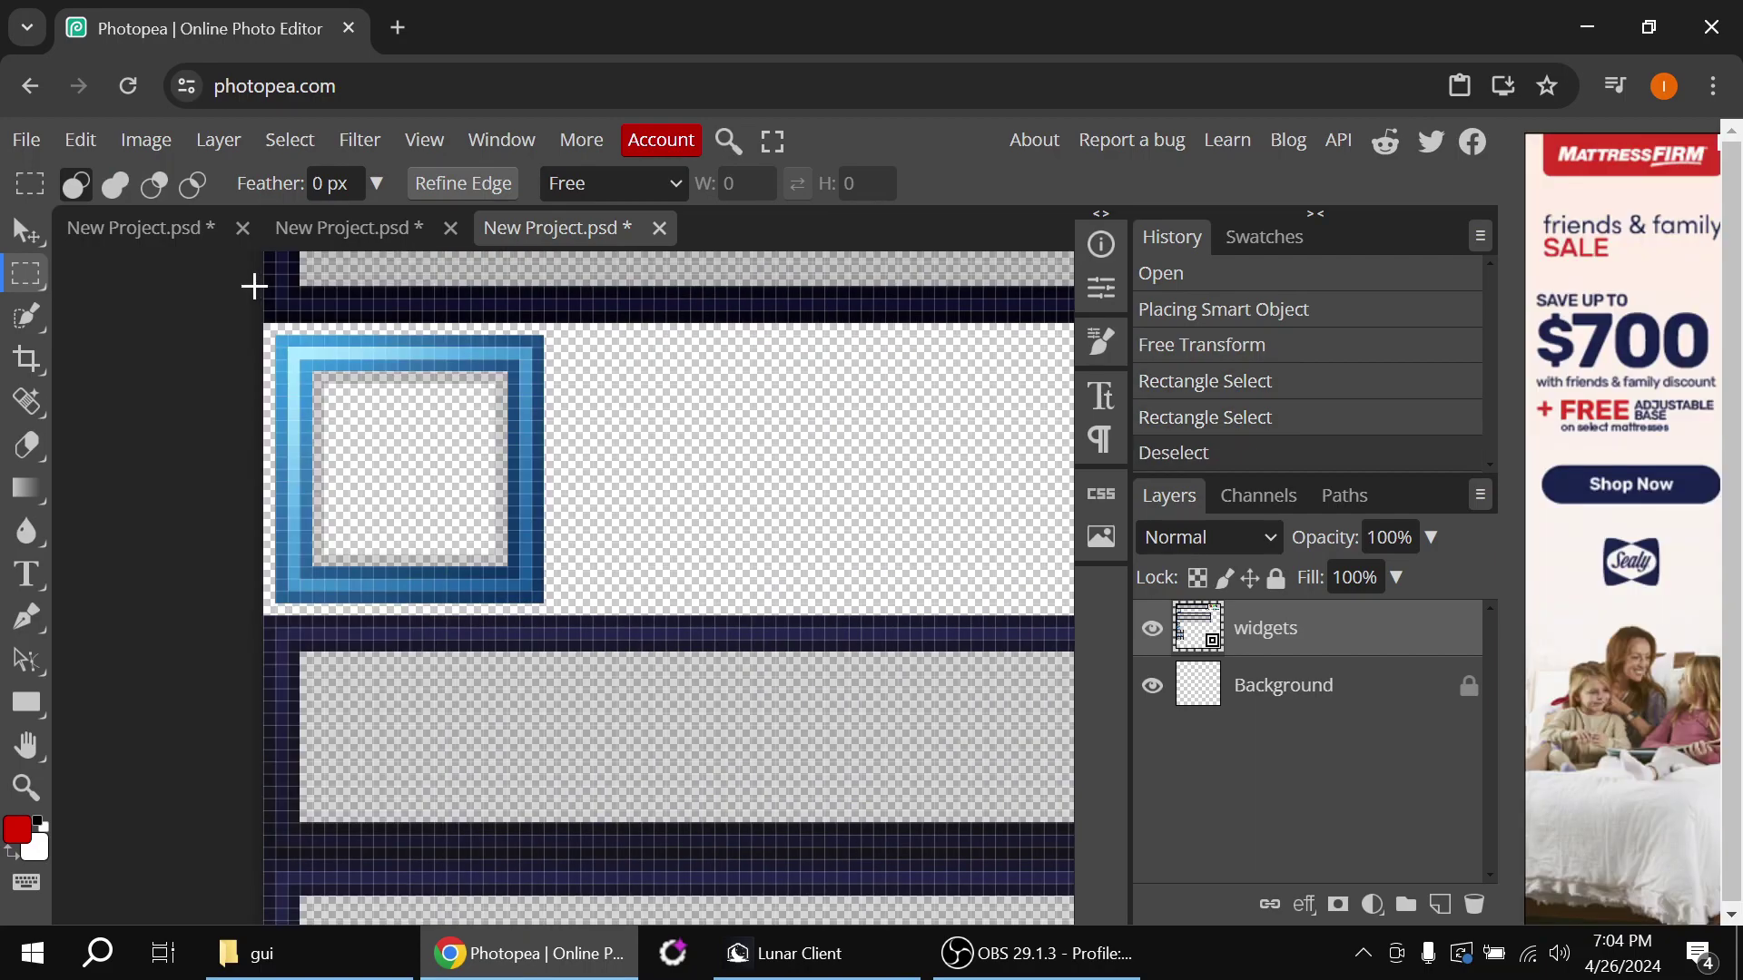
left_click_drag(276, 335, 435, 463)
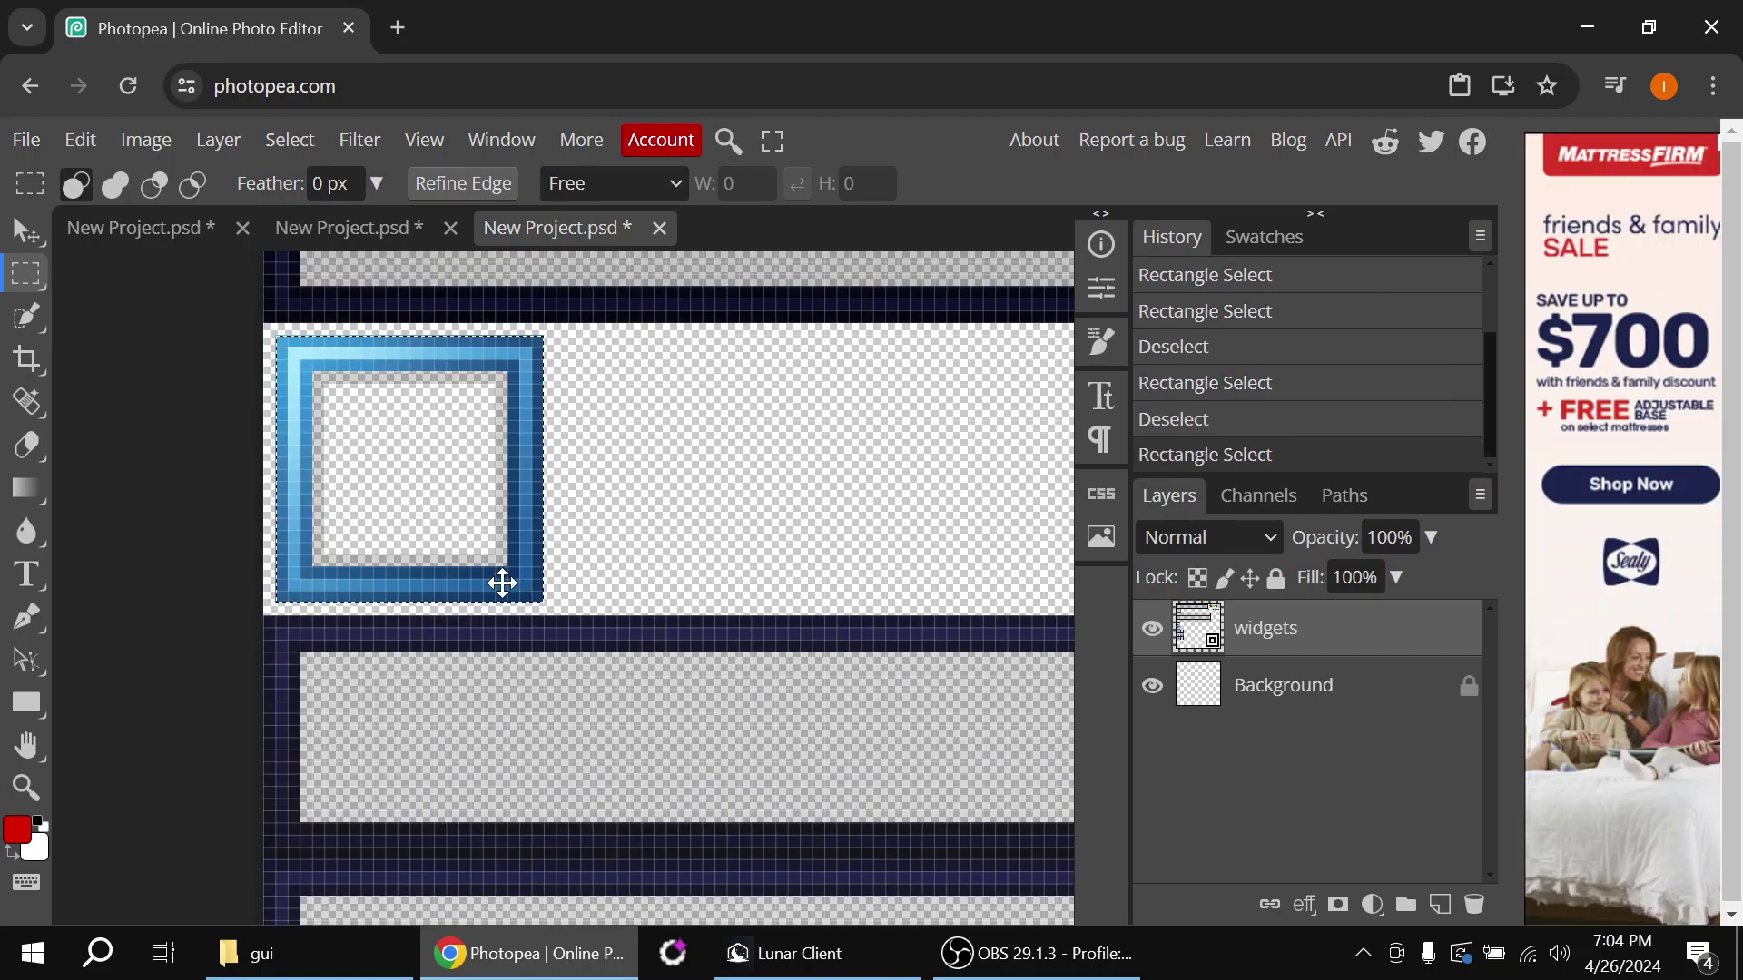
mouse_move(502, 585)
left_mouse_down()
mouse_move(512, 772)
mouse_move(492, 864)
left_mouse_up()
left_click(249, 623)
left_click_drag(261, 617, 522, 847)
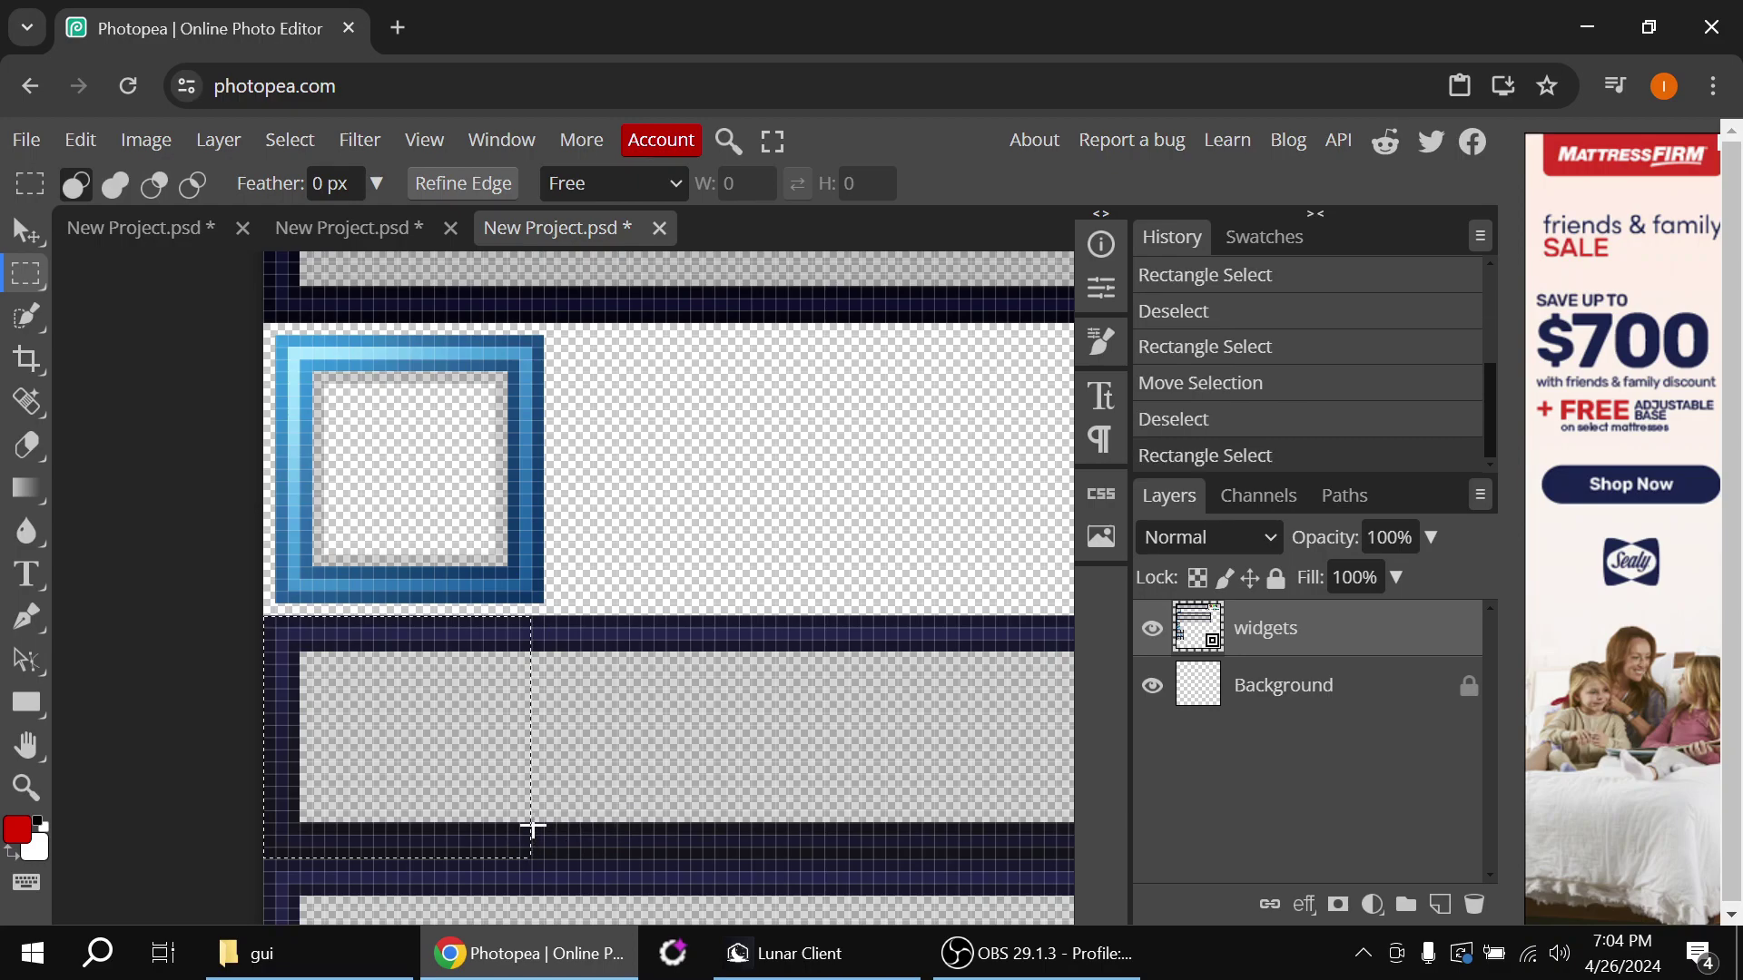
Paste the dark bar piece into the icons project and place it beside the blue slot frame
left_click(350, 228)
left_click(27, 233)
left_click_drag(687, 797, 686, 793)
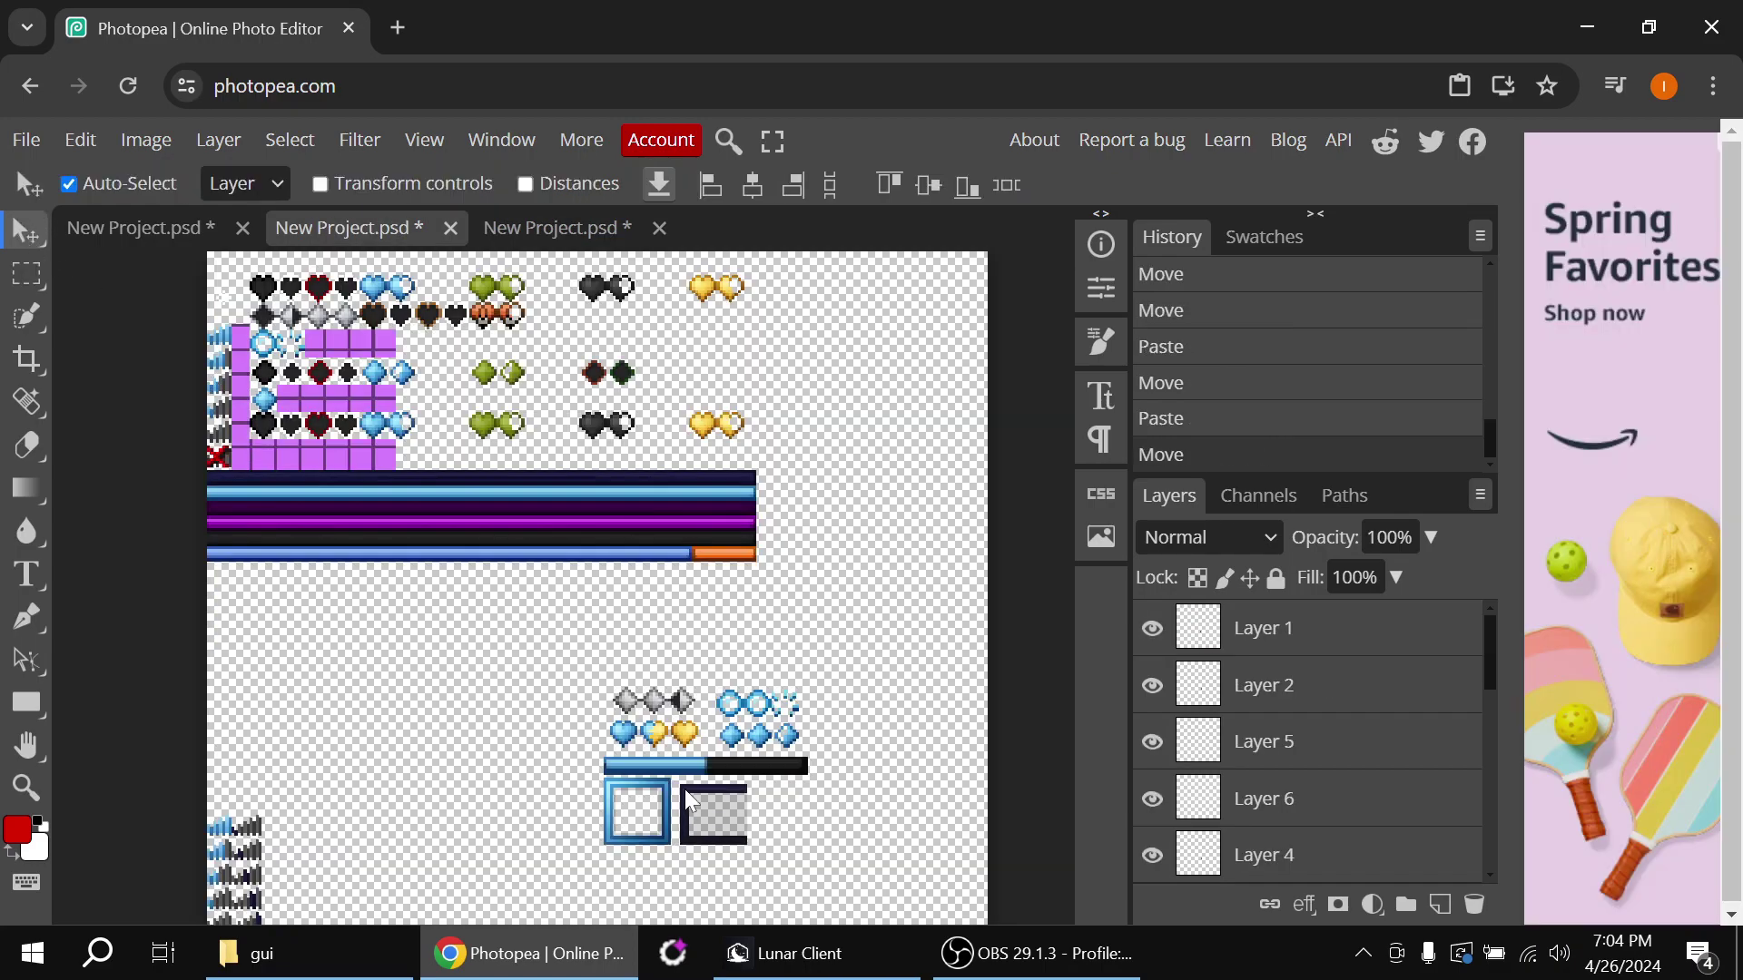
Close the dark slot's open side with a horizontally flipped copy and merge the two pieces into one layer
key("ctrl+j")
key("ctrl+alt+t")
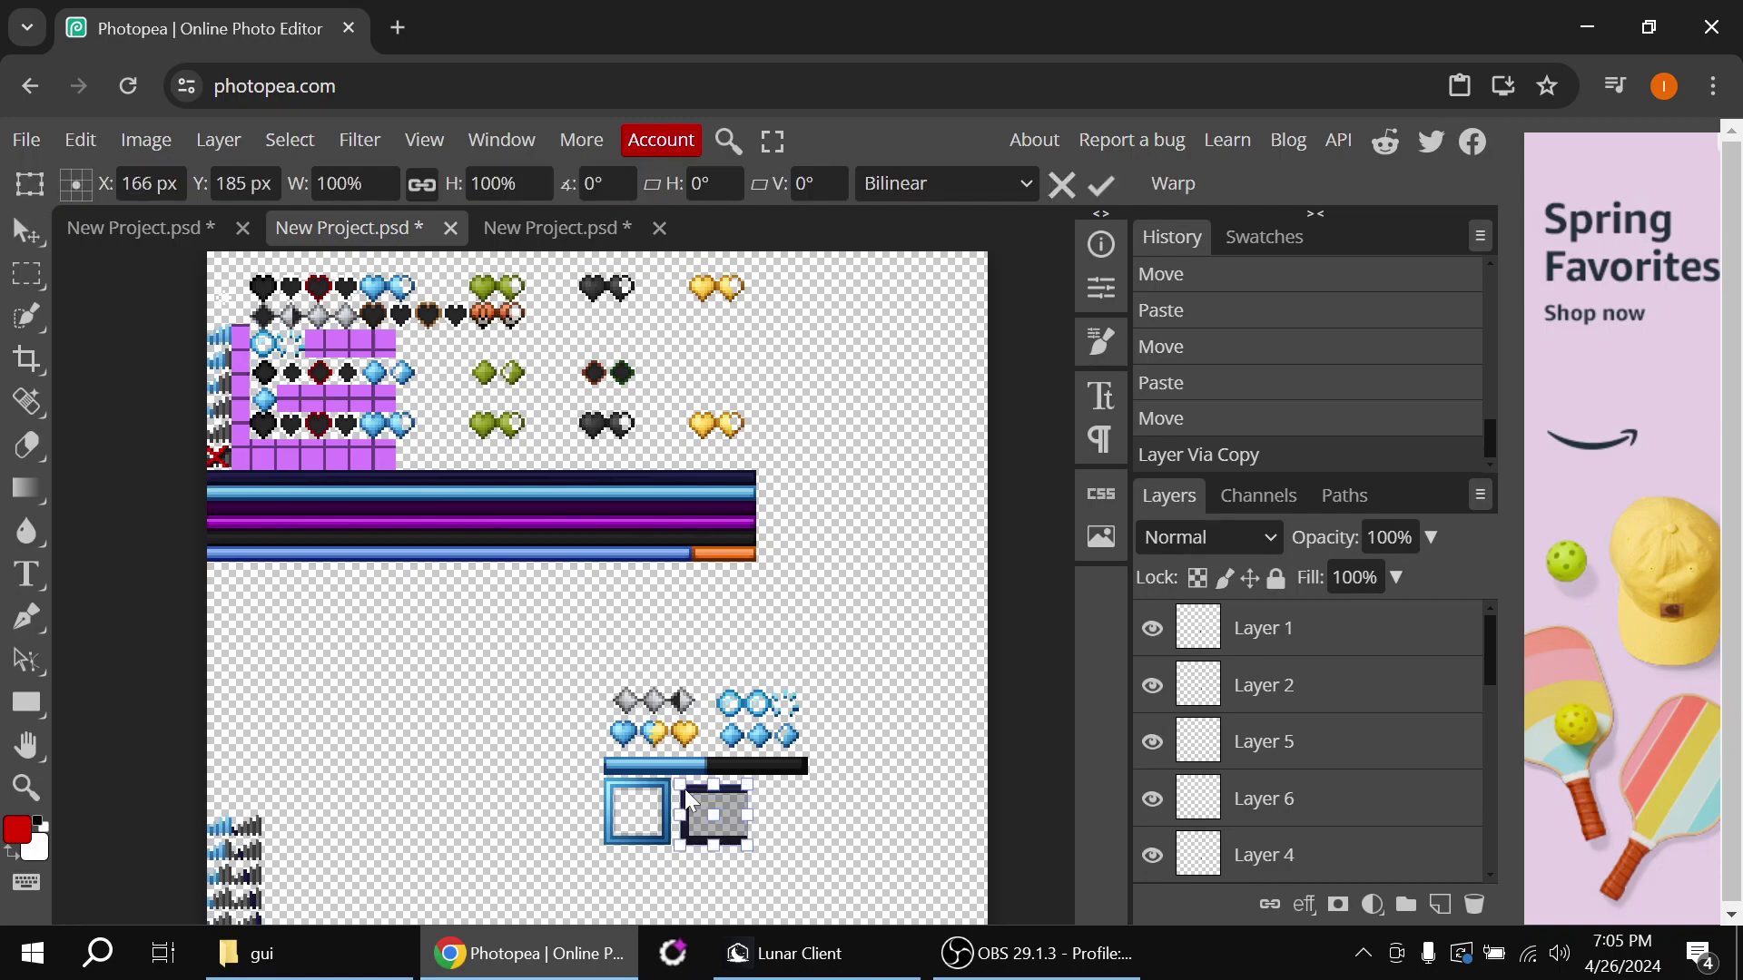
right_click(690, 814)
left_click(753, 856)
left_click(11, 229)
scroll(1443, 720, "down", 5)
scroll(1389, 662, "up", 2)
right_click(1358, 708)
left_click(1293, 806)
Stretch the dark slot downward with Free Transform beyond the blue frame's lower edge
scroll(717, 849, "up", 6)
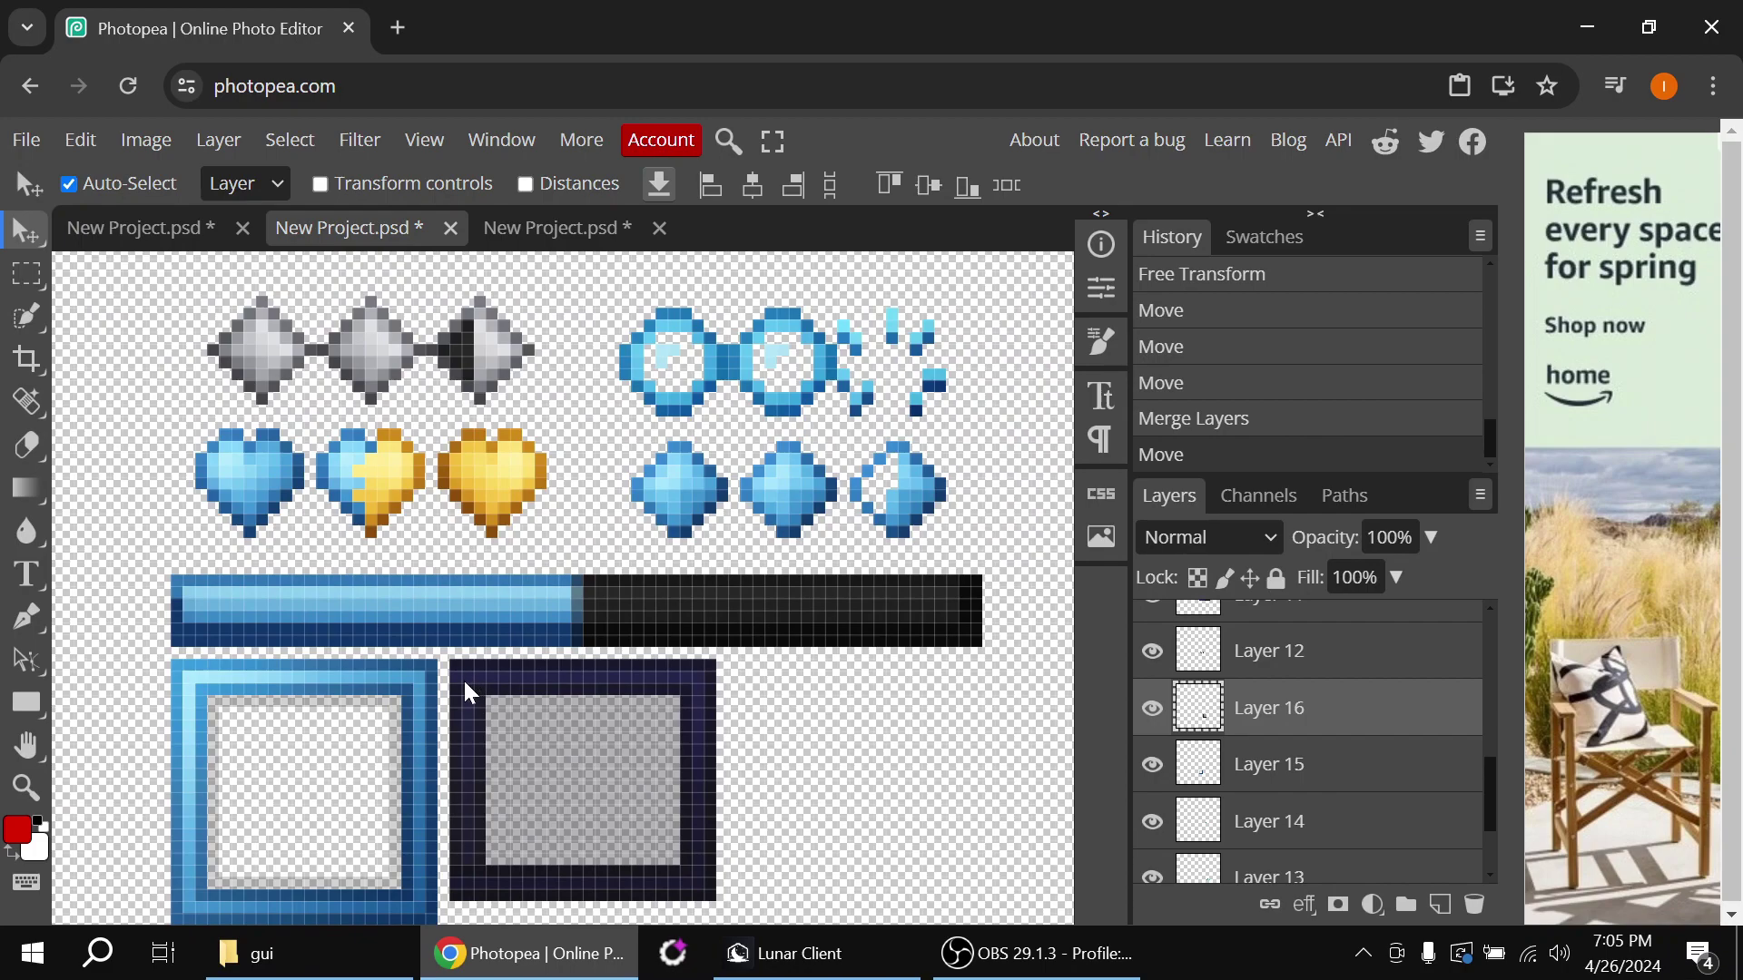
key("ctrl+t")
scroll(584, 777, "down", 1)
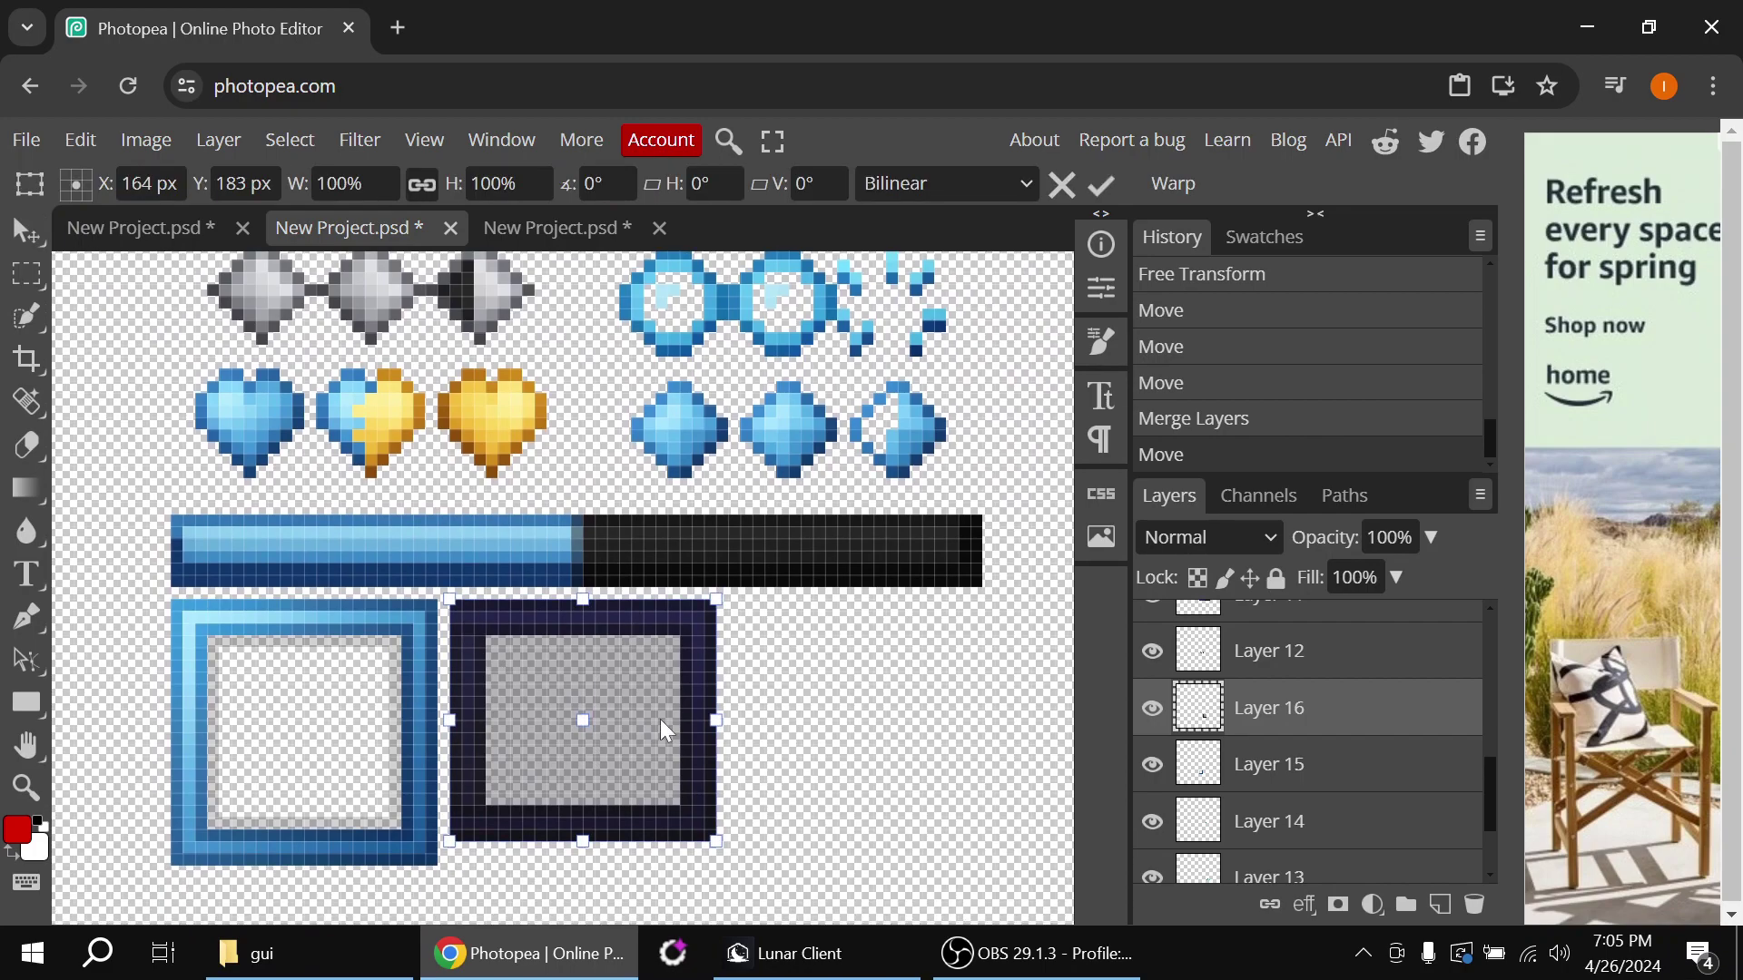
scroll(696, 797, "down", 1)
key("Return")
Clear the strip of the dark slot extending below the blue frame so both slots end level
left_click(22, 280)
left_click_drag(442, 799, 778, 835)
key("Delete")
key("ctrl+d")
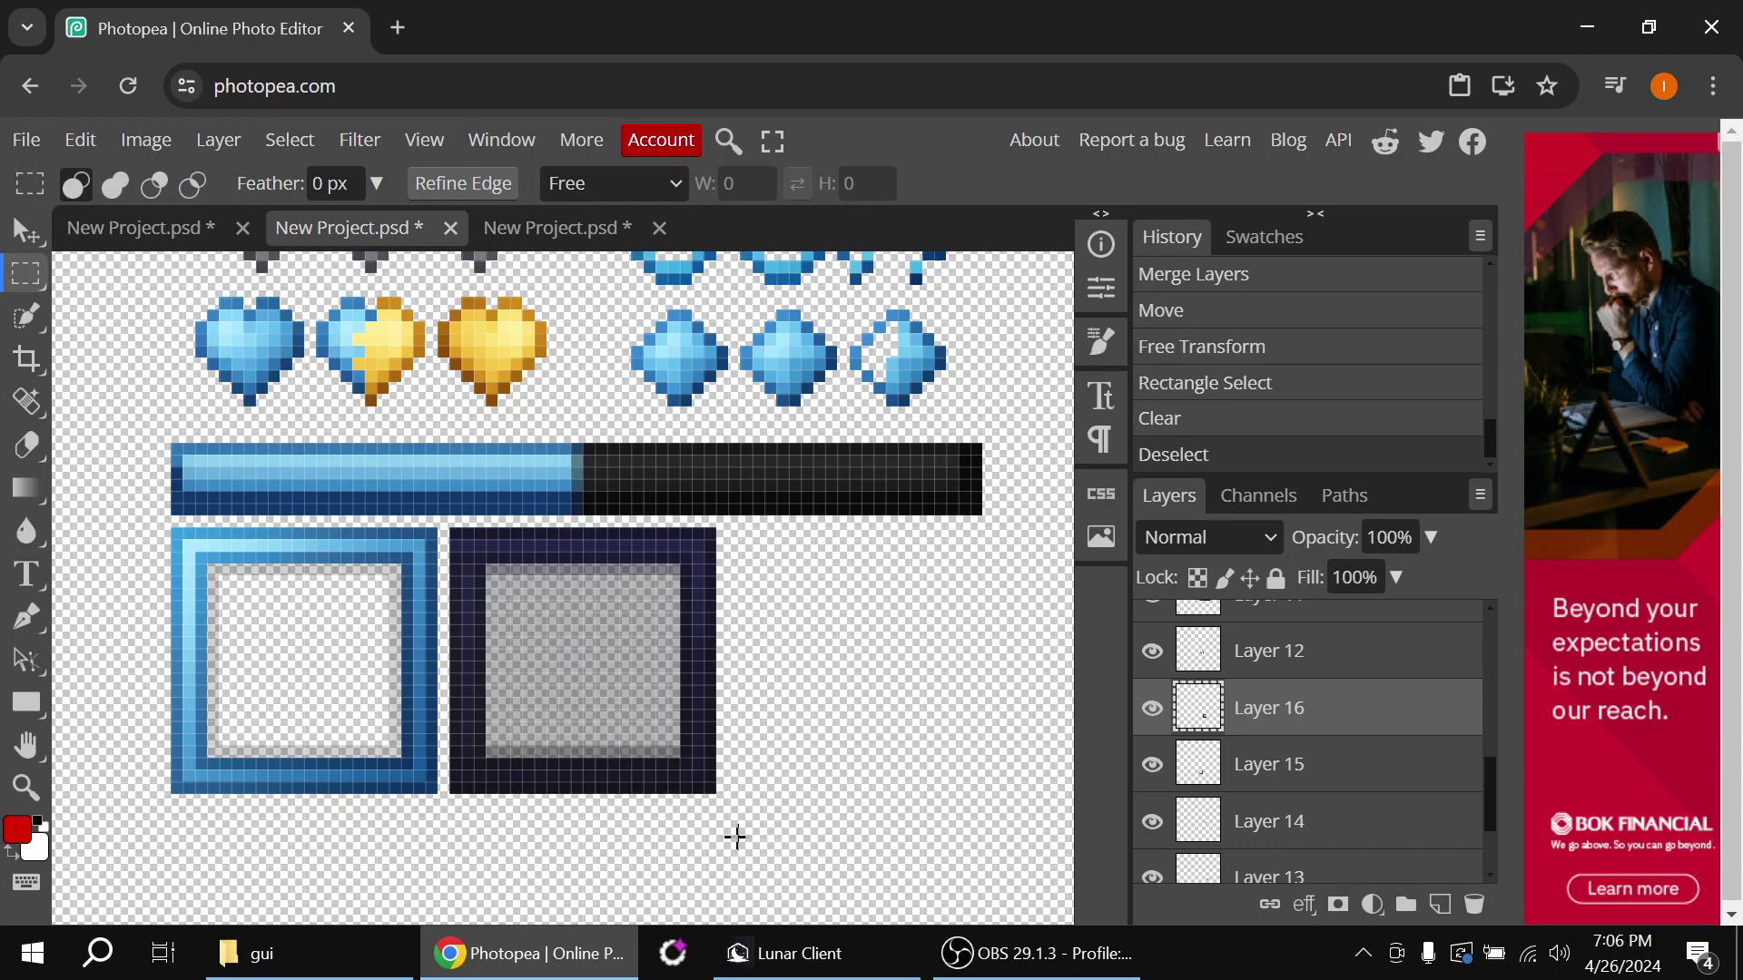
Duplicate the dark slot and place the copy directly beside it, level with the other slots
left_click(14, 220)
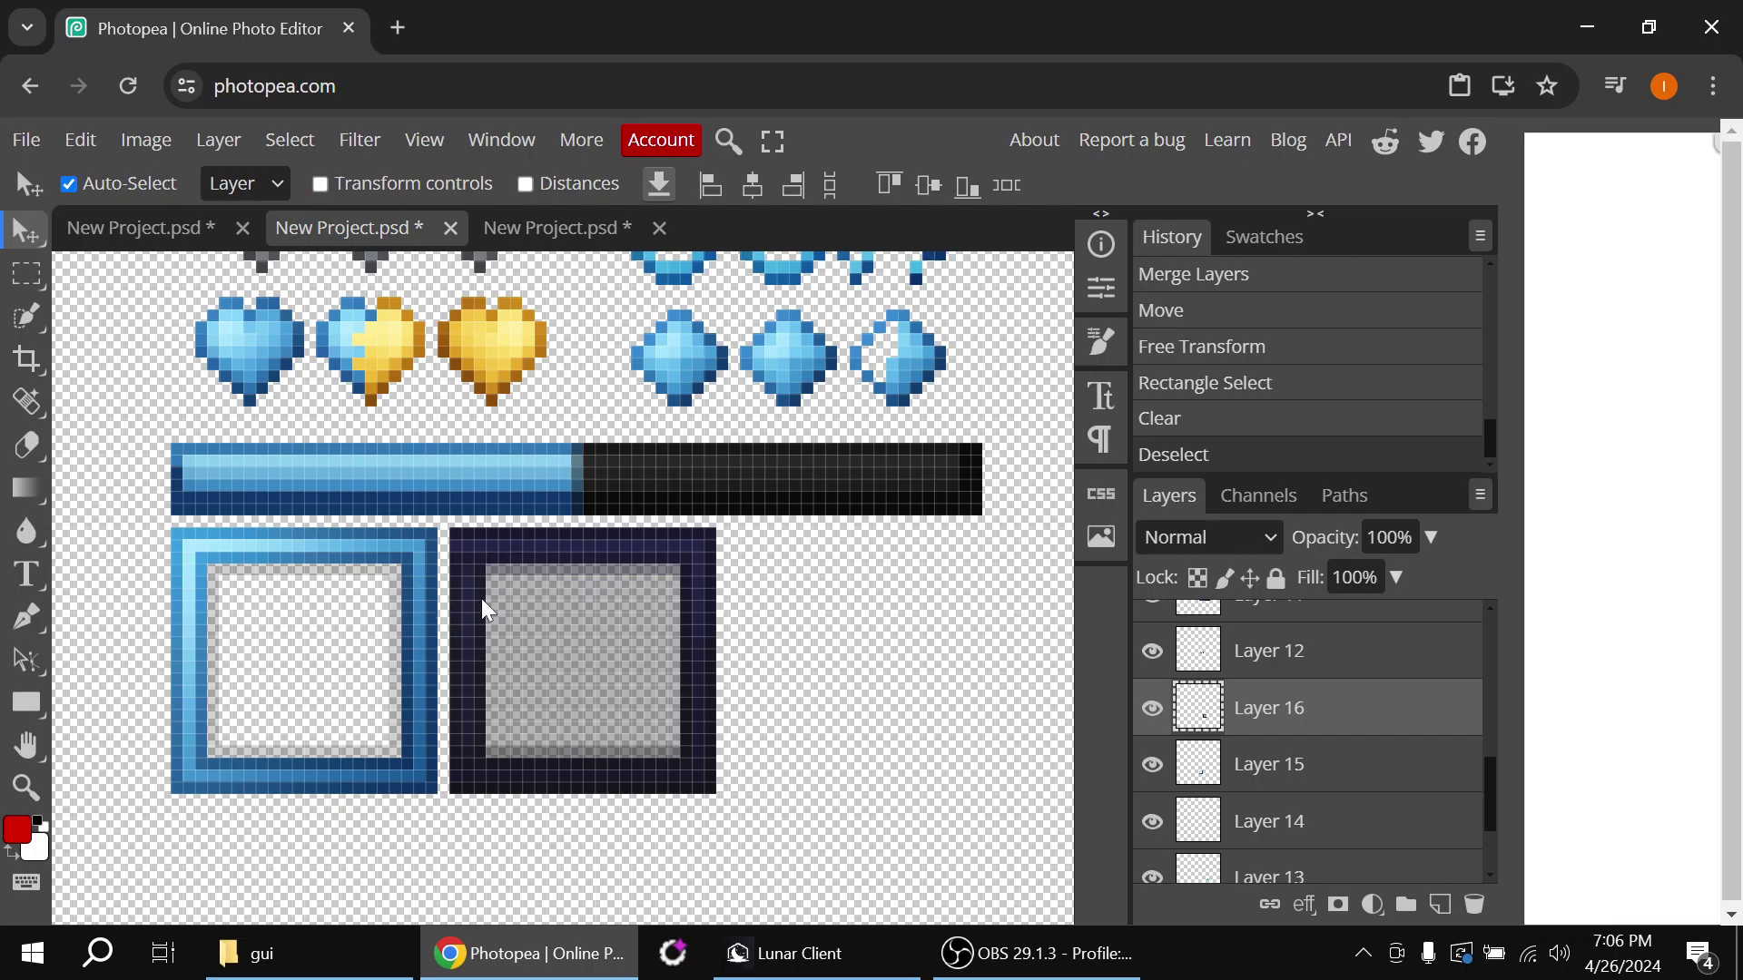
key("ctrl+j")
left_click(254, 28)
left_click_drag(459, 650, 759, 650)
left_click_drag(236, 541, 229, 543)
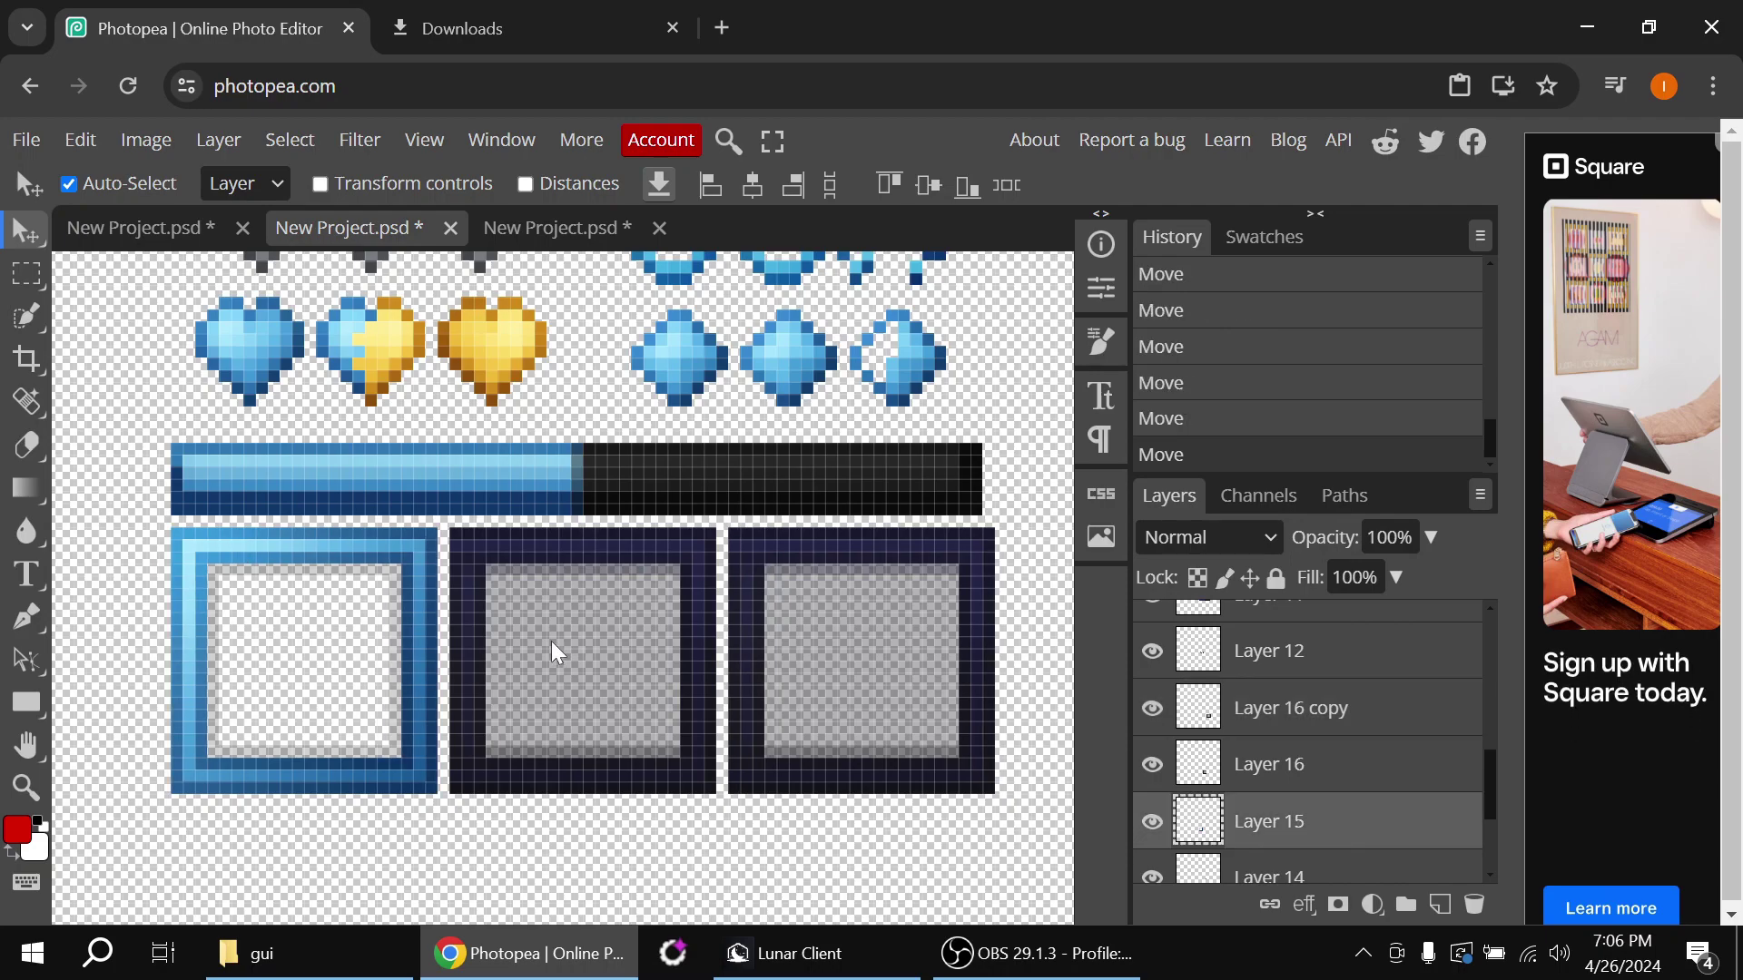
Rearrange the slots beneath the bar so the blue frame sits evenly between the two dark slots
scroll(551, 641, "down", 2)
left_click_drag(492, 603, 213, 652)
left_click_drag(342, 575, 522, 575)
left_click_drag(349, 618, 421, 573)
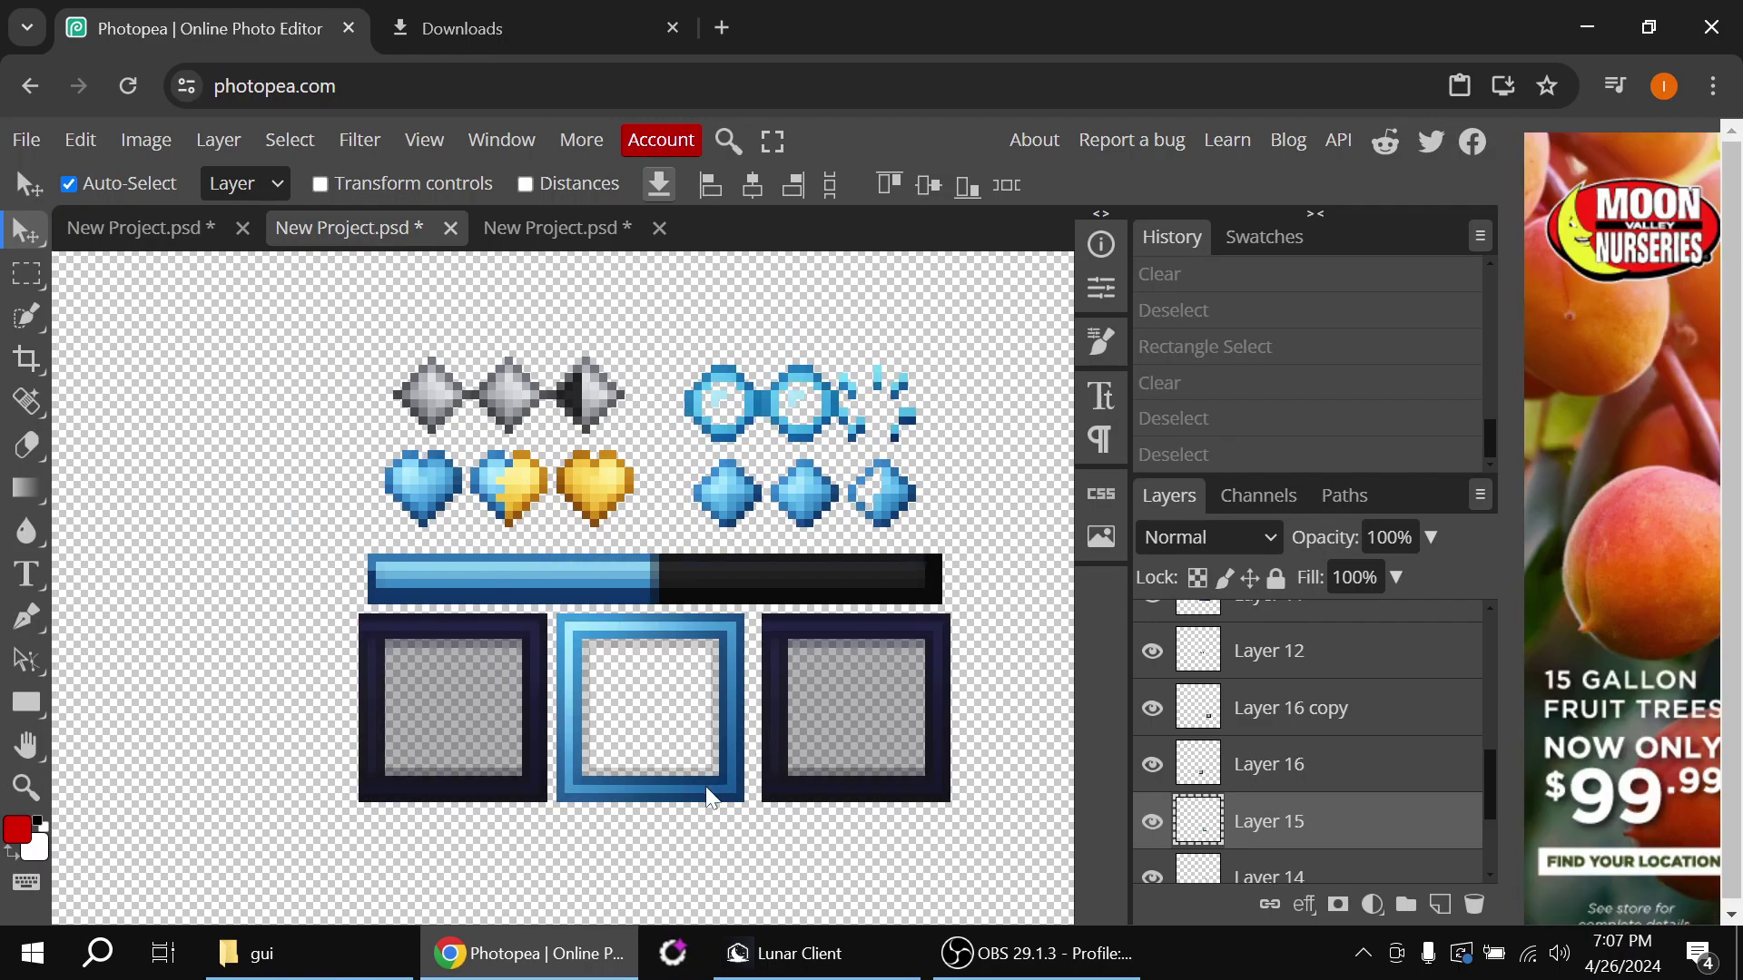
left_click_drag(707, 787, 711, 784)
left_click_drag(485, 636, 493, 635)
left_click(531, 629)
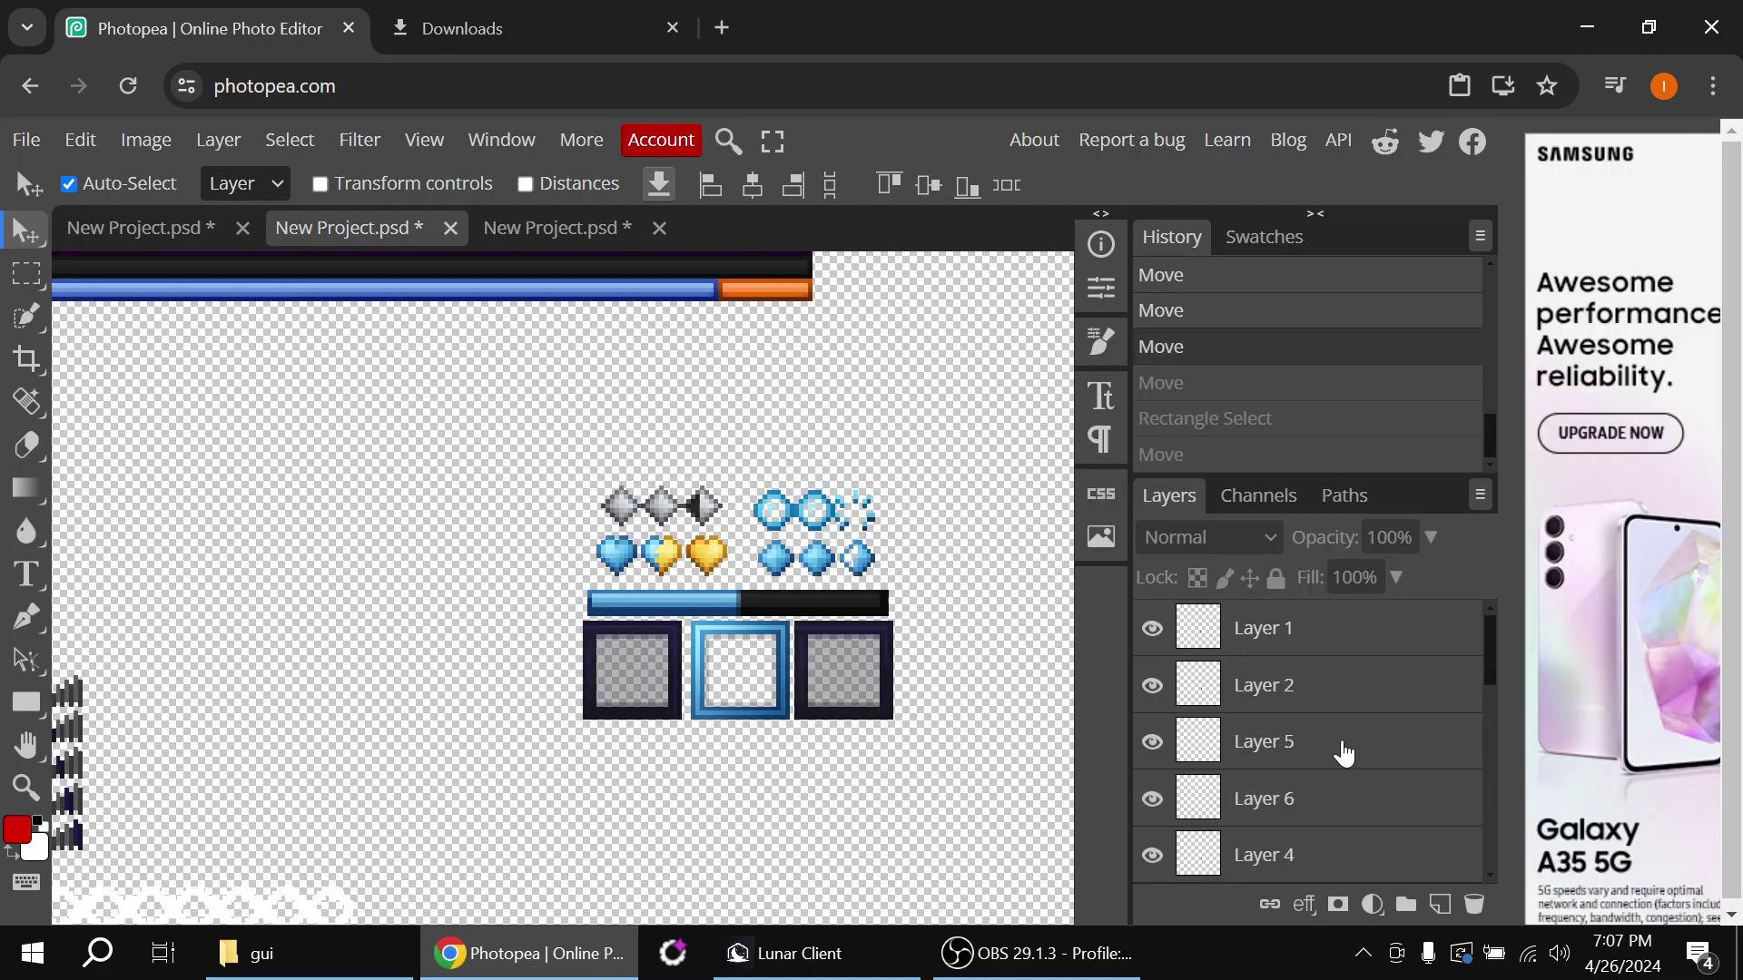
Merge all HUD piece layers from Layer 1 through Layer 13 into one layer, leaving out the icons layer
left_click(1351, 623)
right_click(1351, 623)
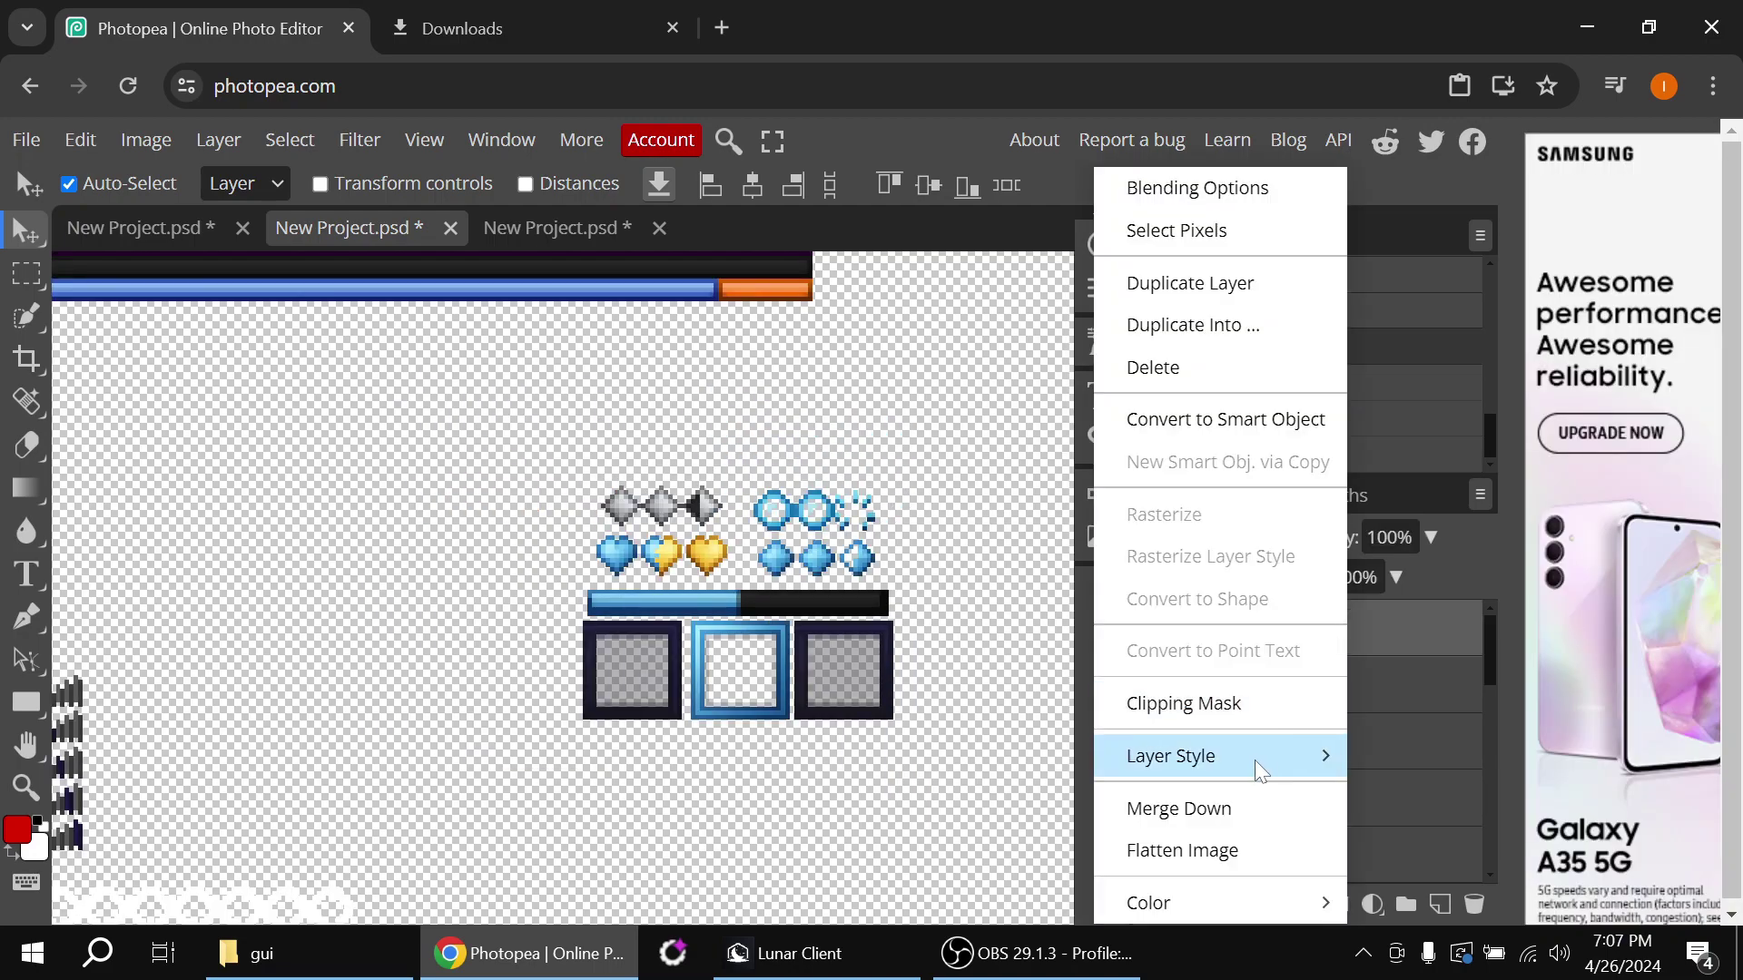
left_click(984, 795)
left_click(1420, 639)
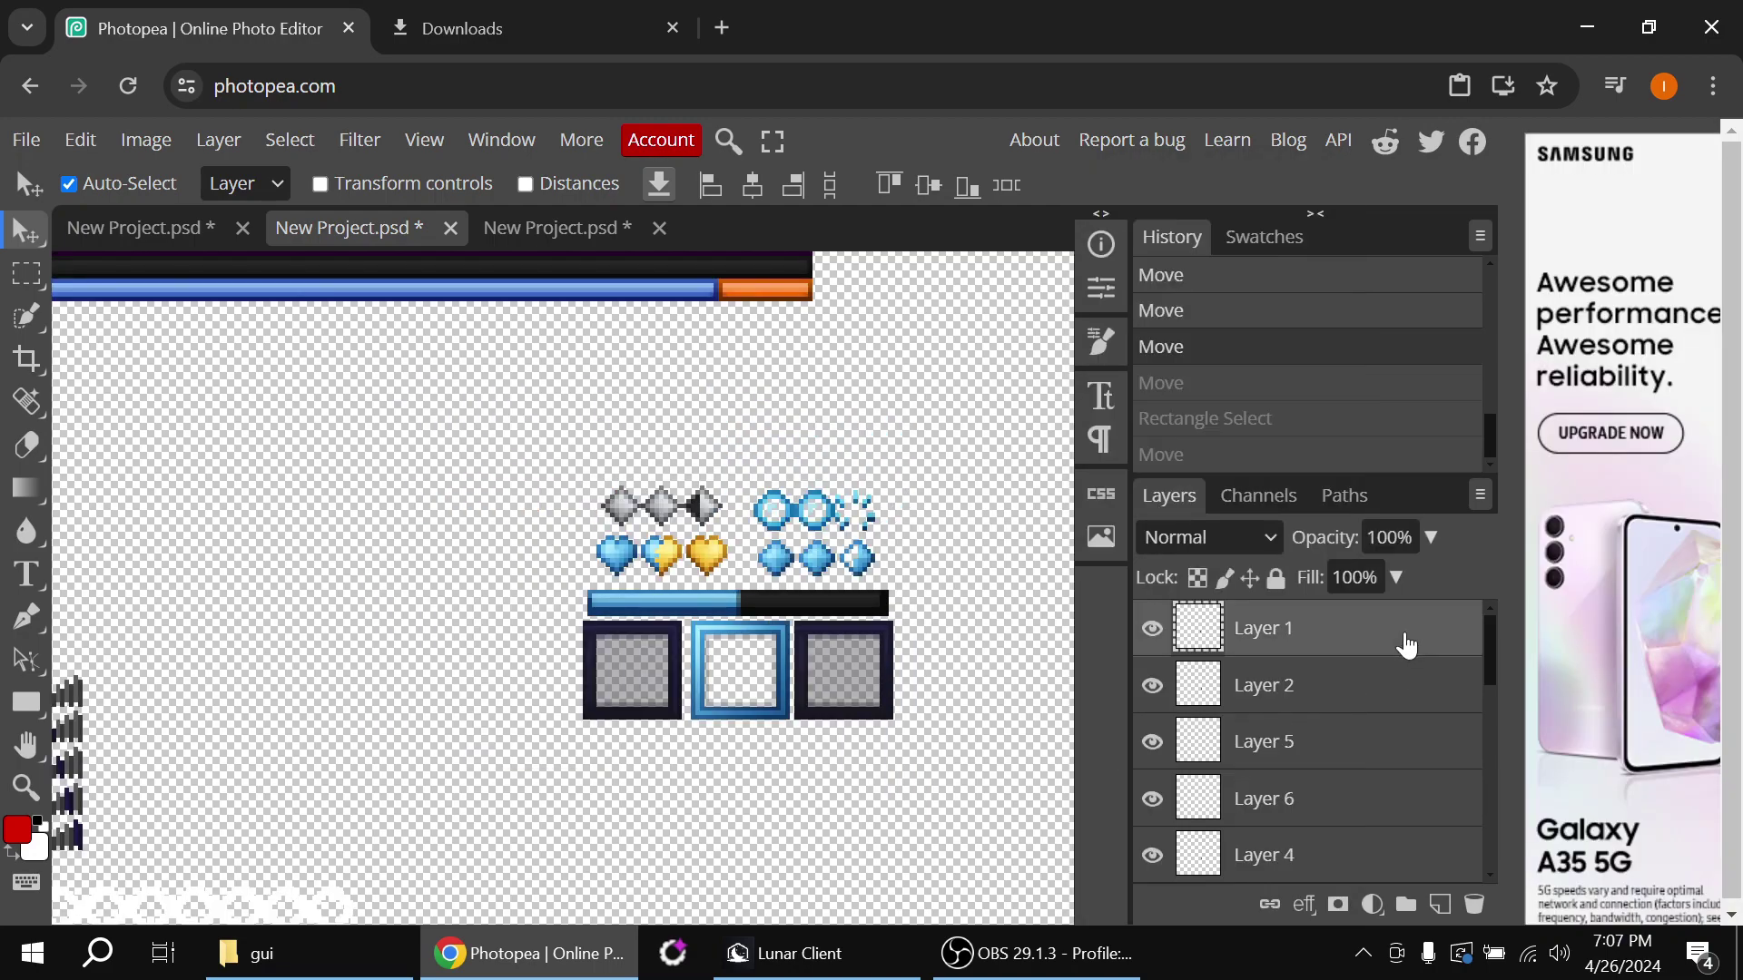
scroll(1362, 727, "down", 5)
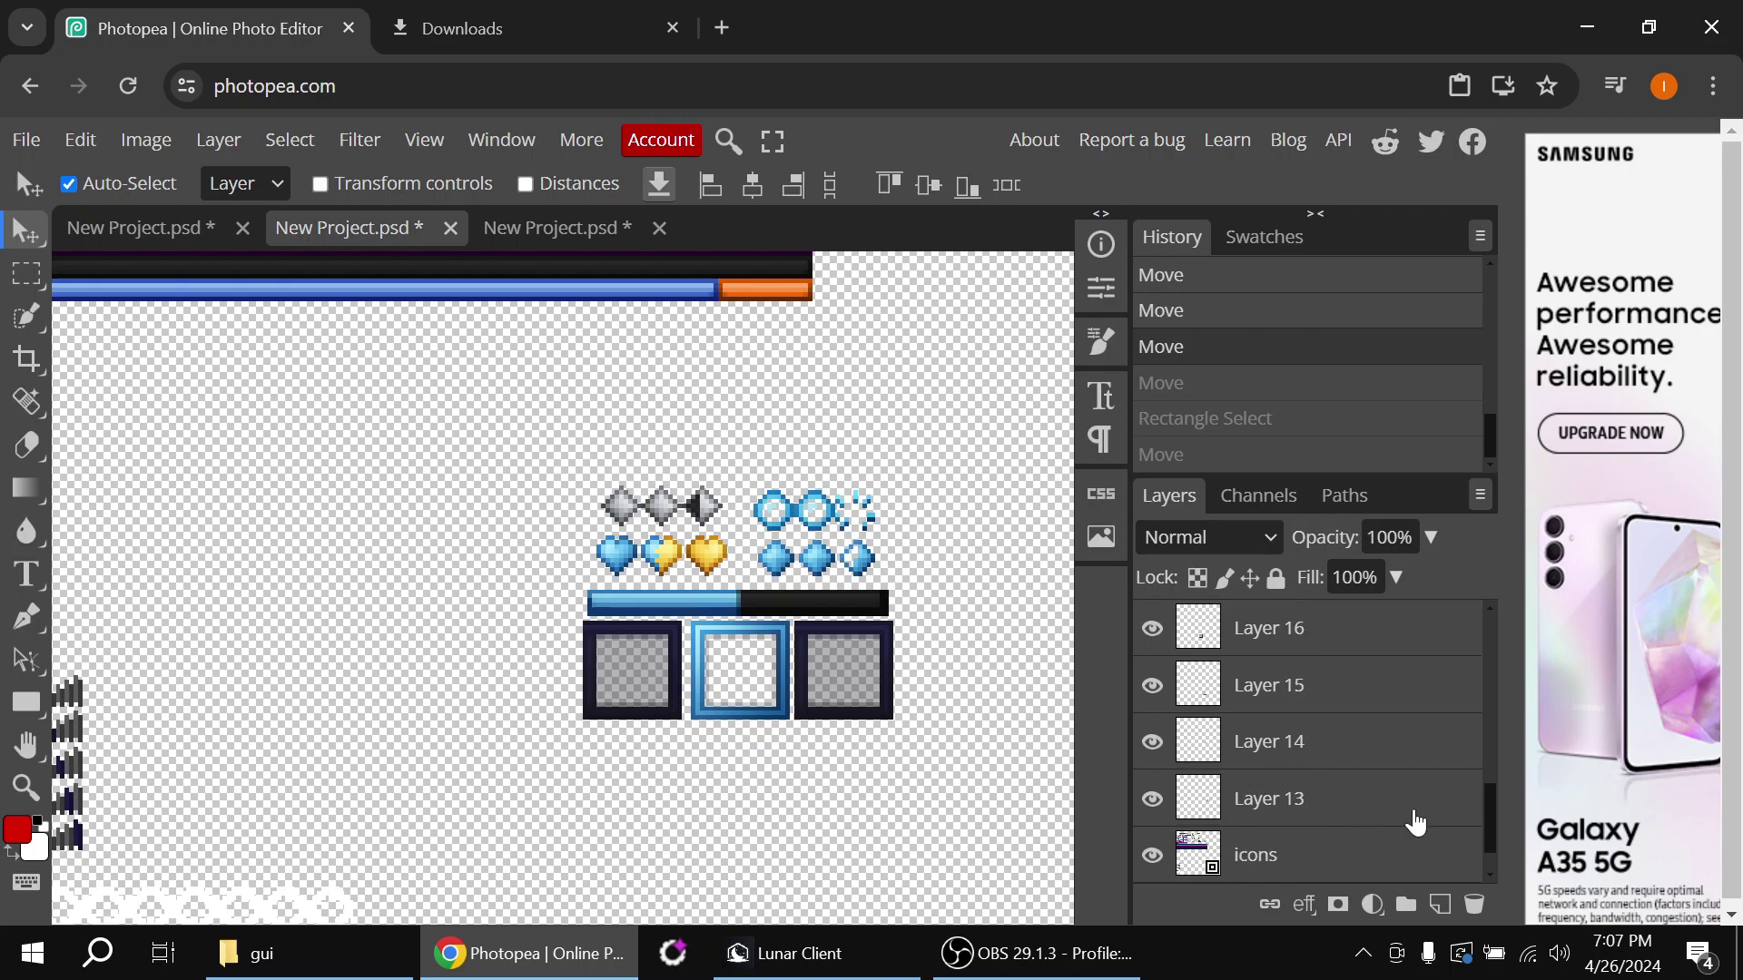
left_click(1396, 807, "shift")
right_click(1392, 805)
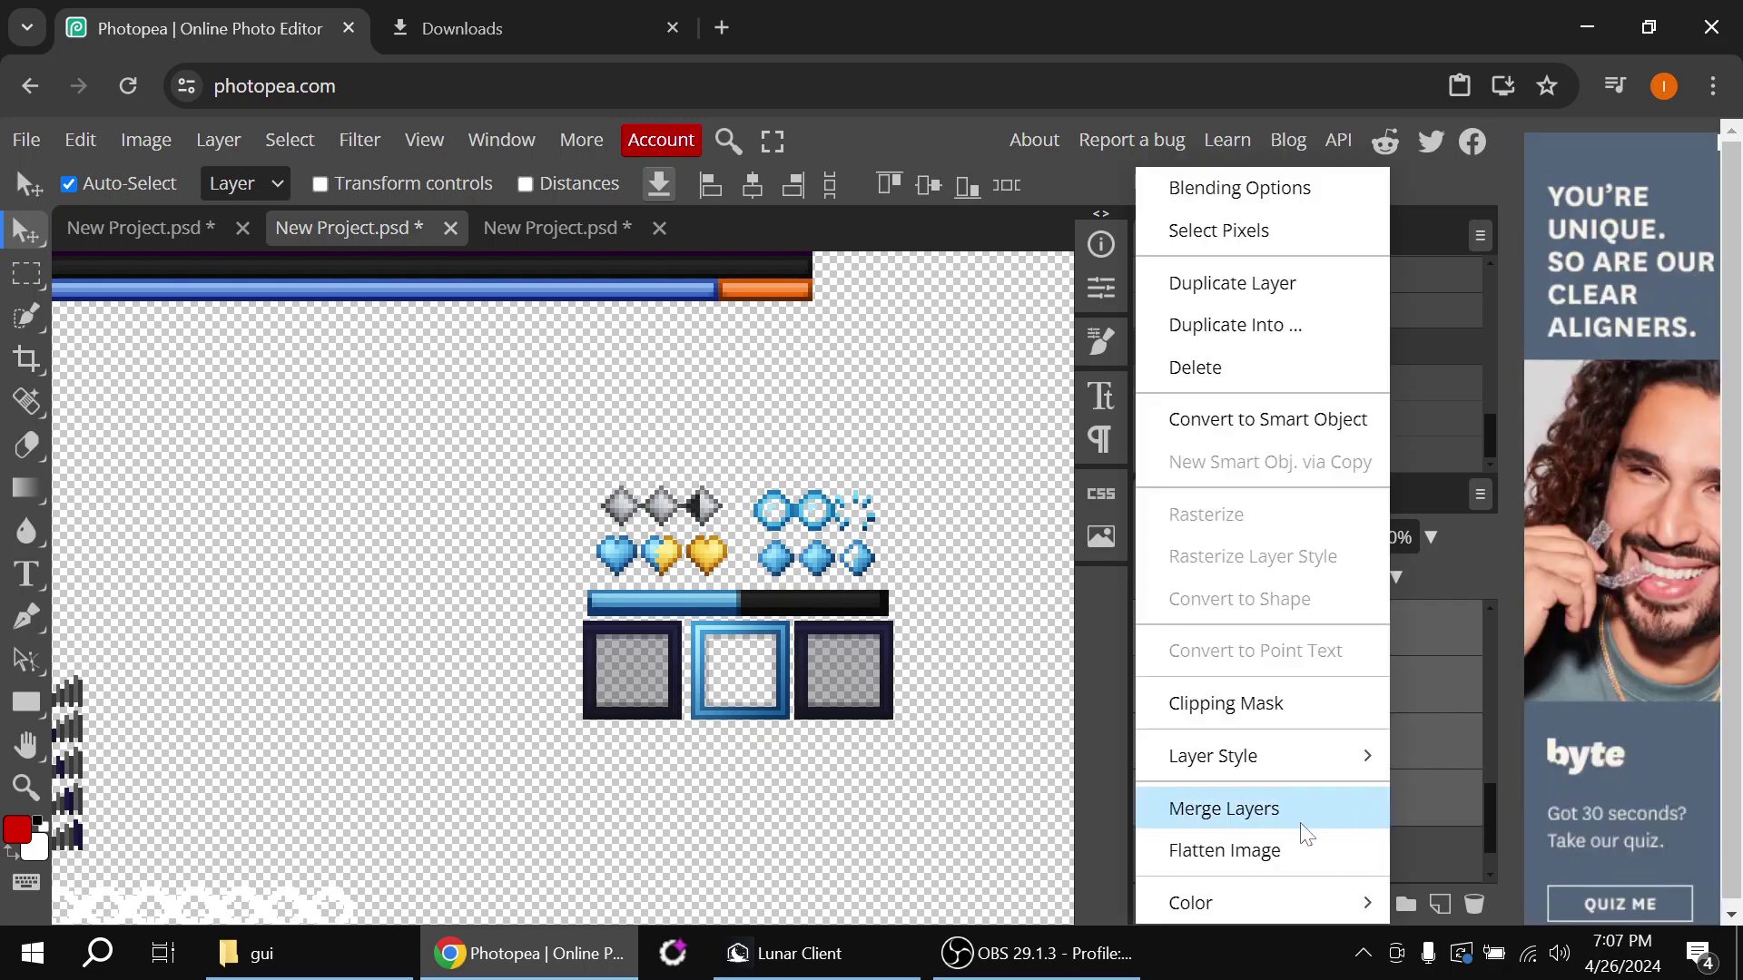
left_click(1221, 808)
Move the merged HUD toward the middle of the canvas and delete the icons source layer
left_click_drag(778, 636, 813, 659)
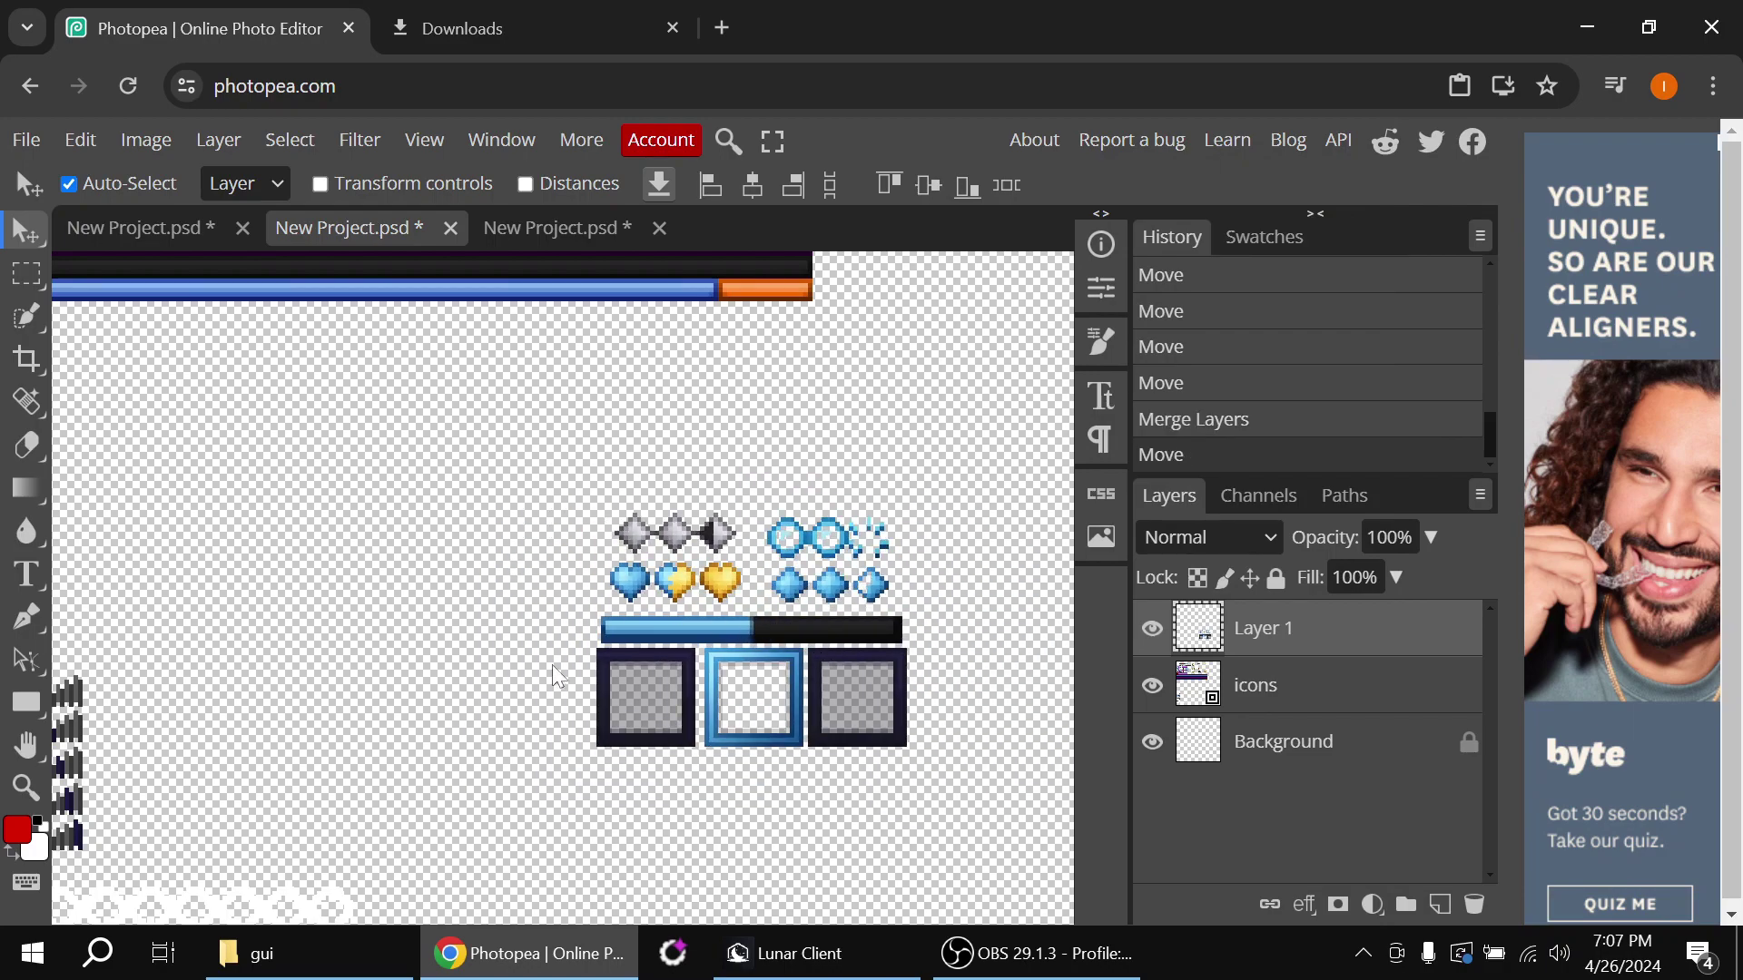
key("ctrl+0")
left_click(1381, 692)
key("Delete")
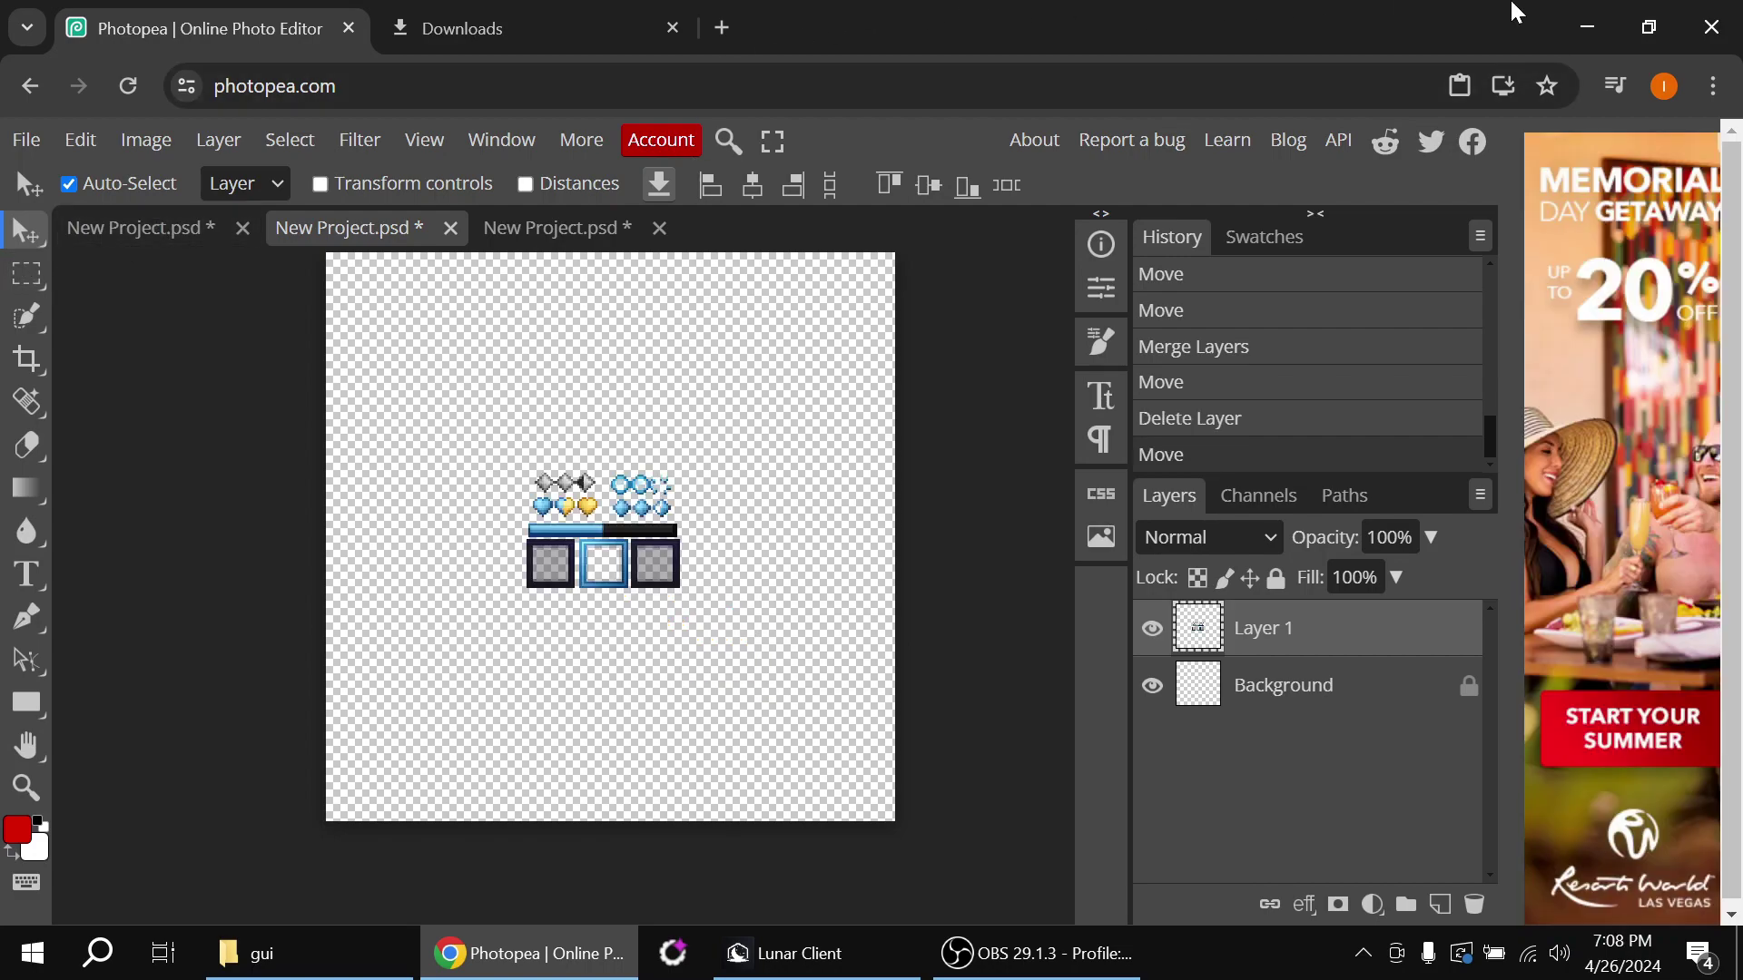
Switch to File Explorer, open the resource pack's textures/items folder, and search it for "diamond"
left_click(1589, 15)
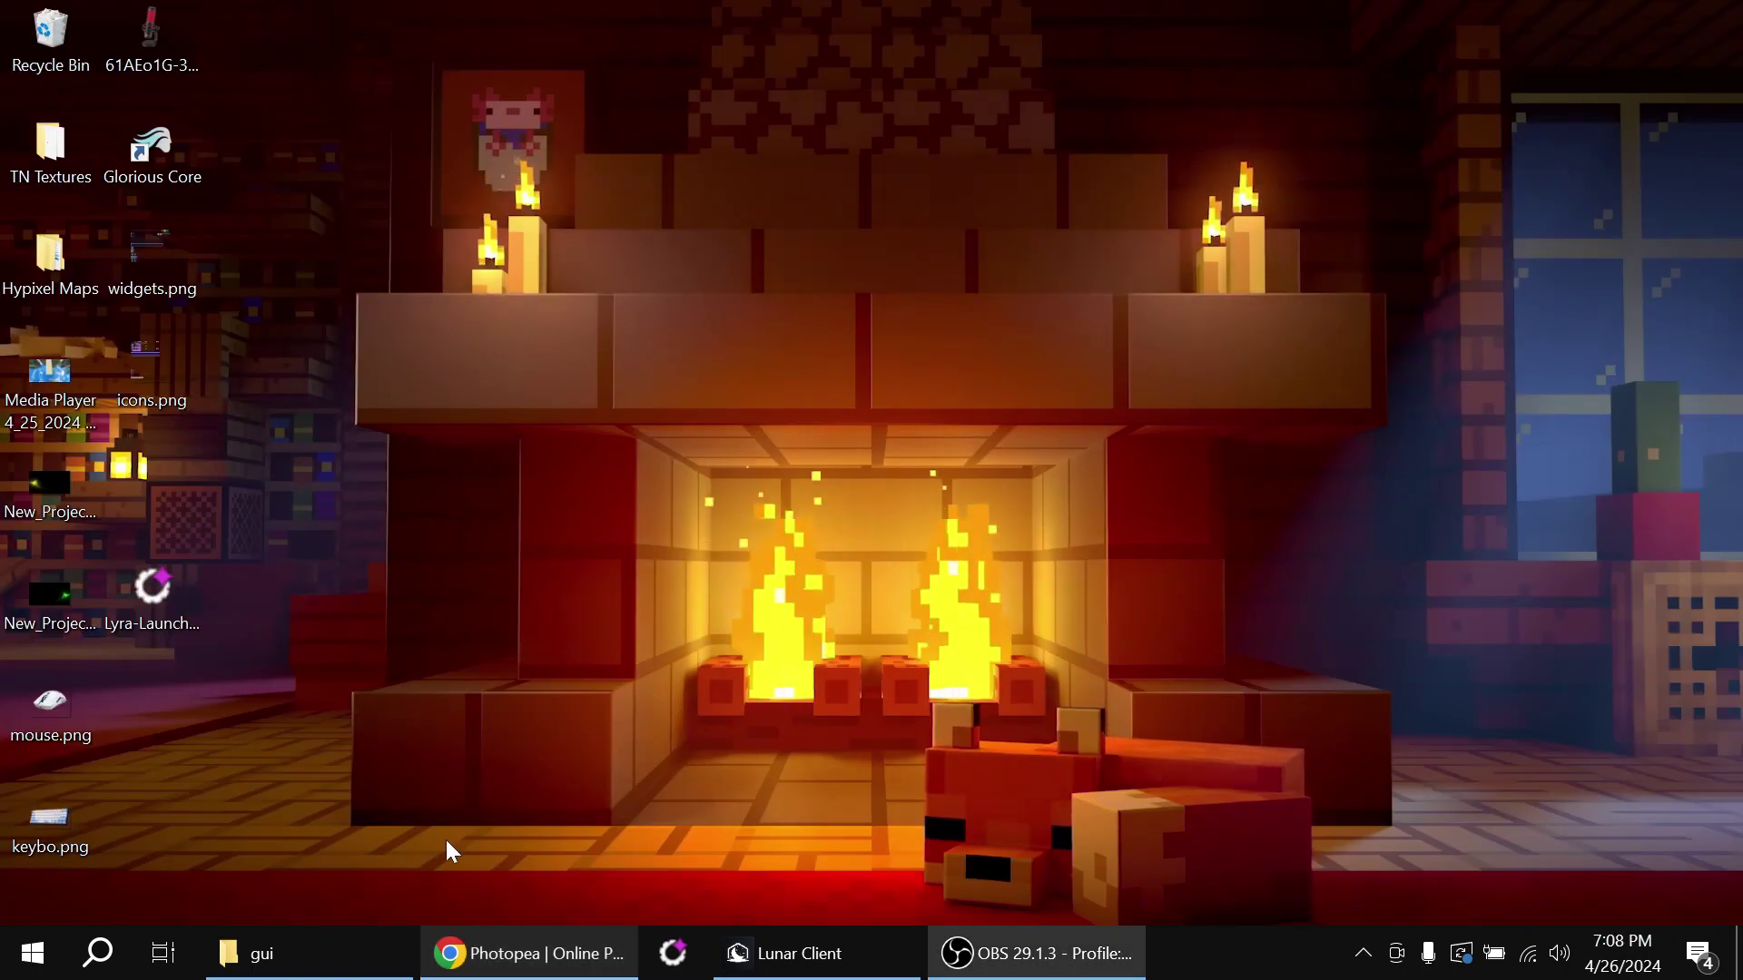
left_click(335, 953)
left_click(416, 238)
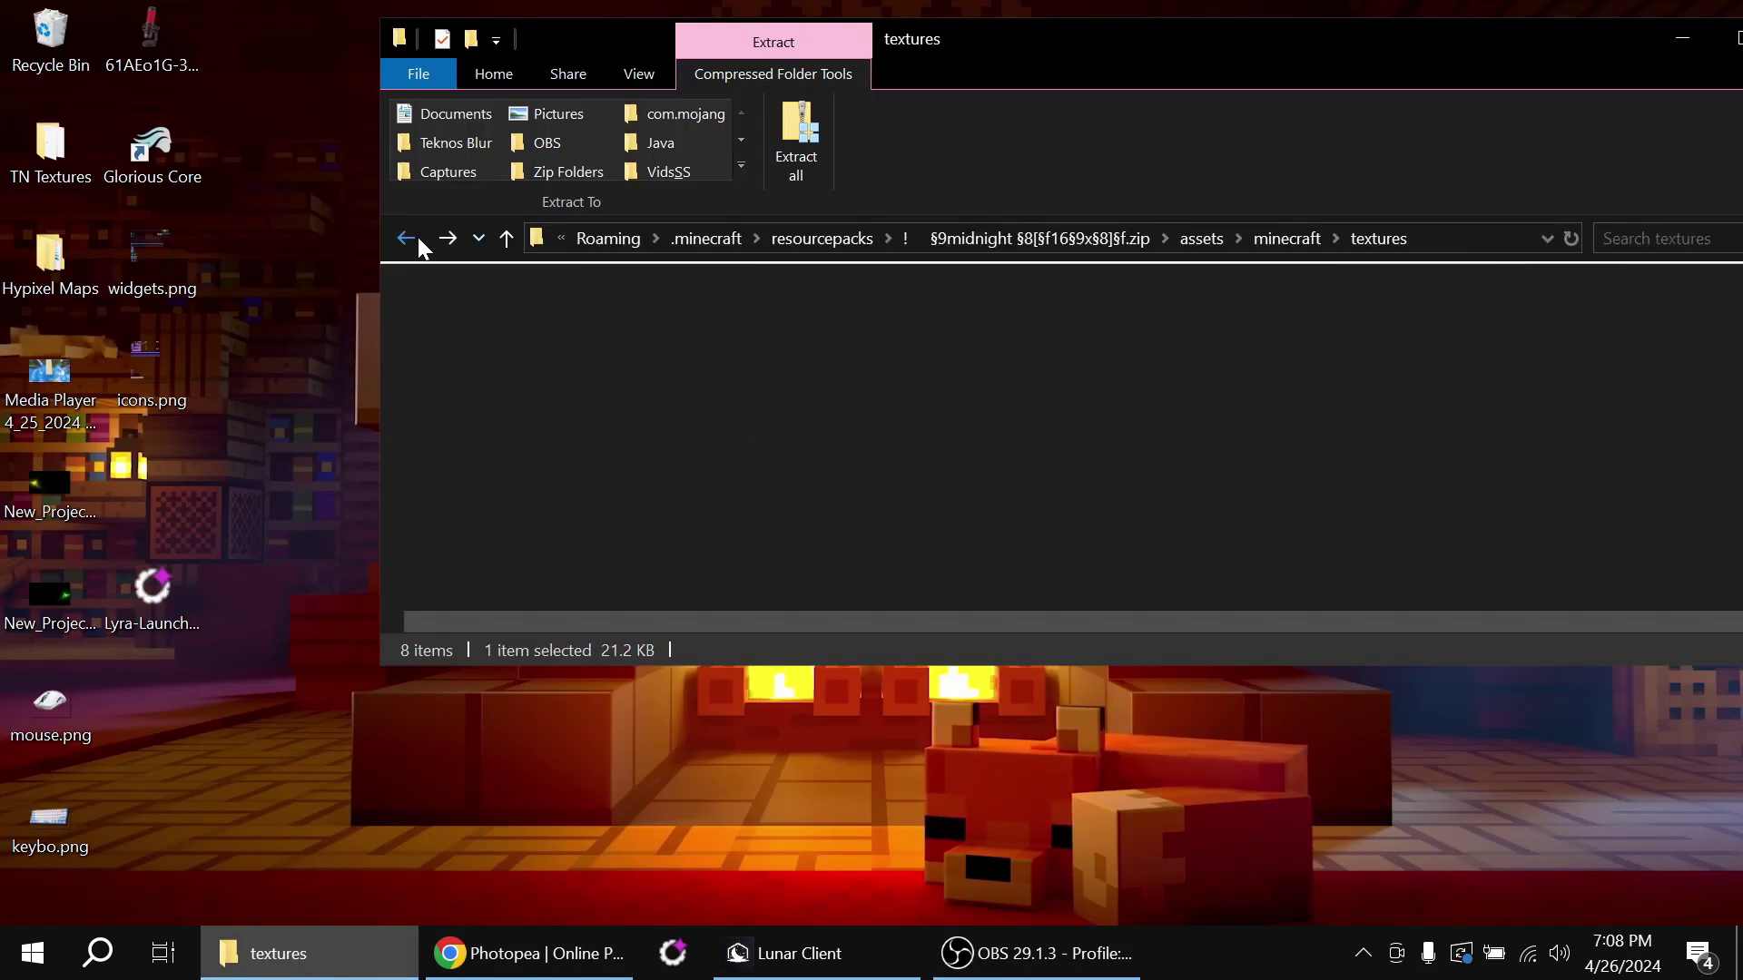
double_click(453, 470)
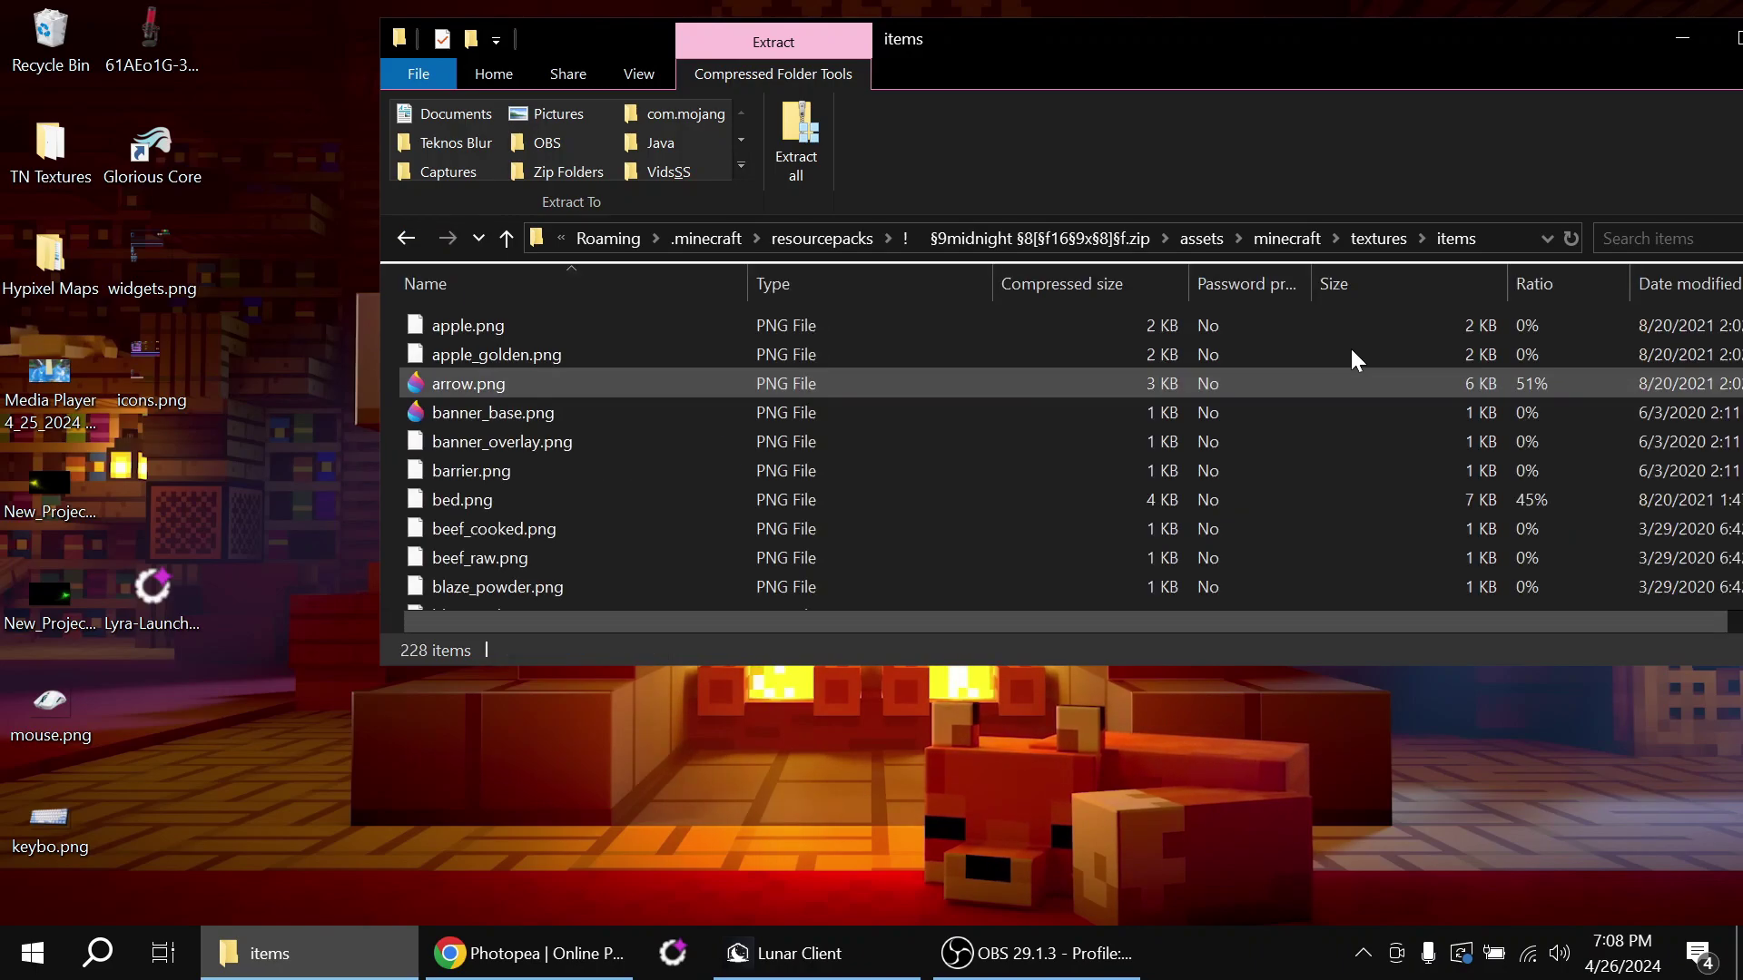
key("ctrl+e")
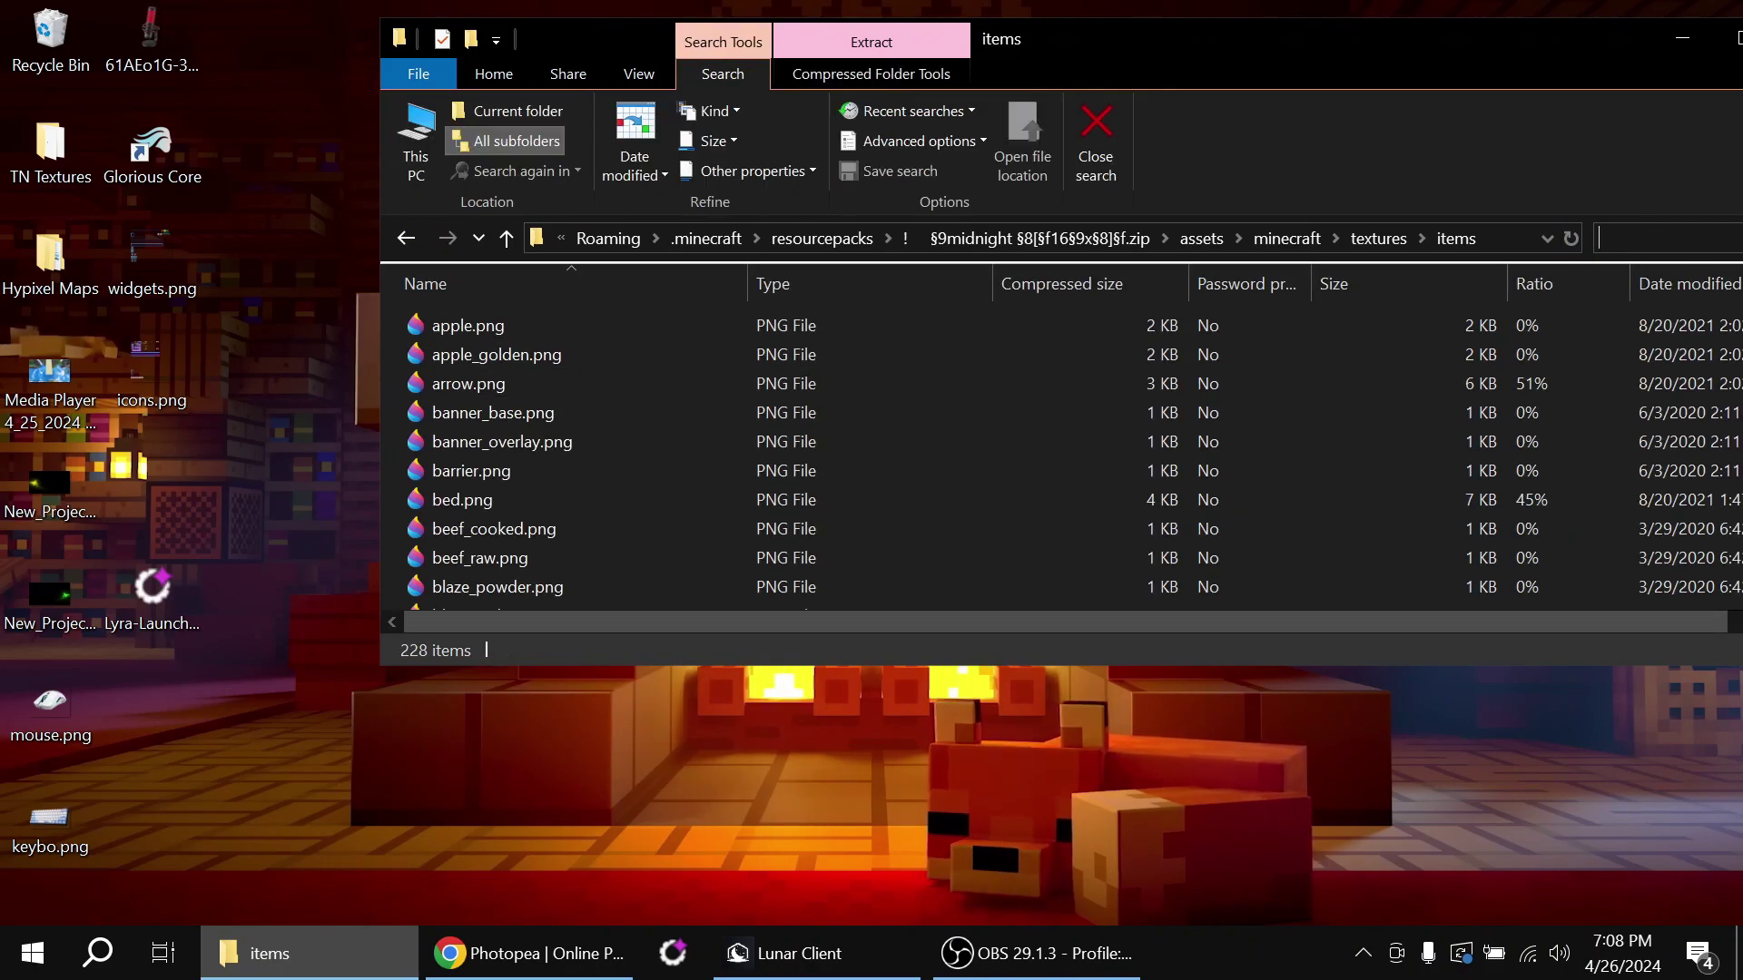
type("diamond")
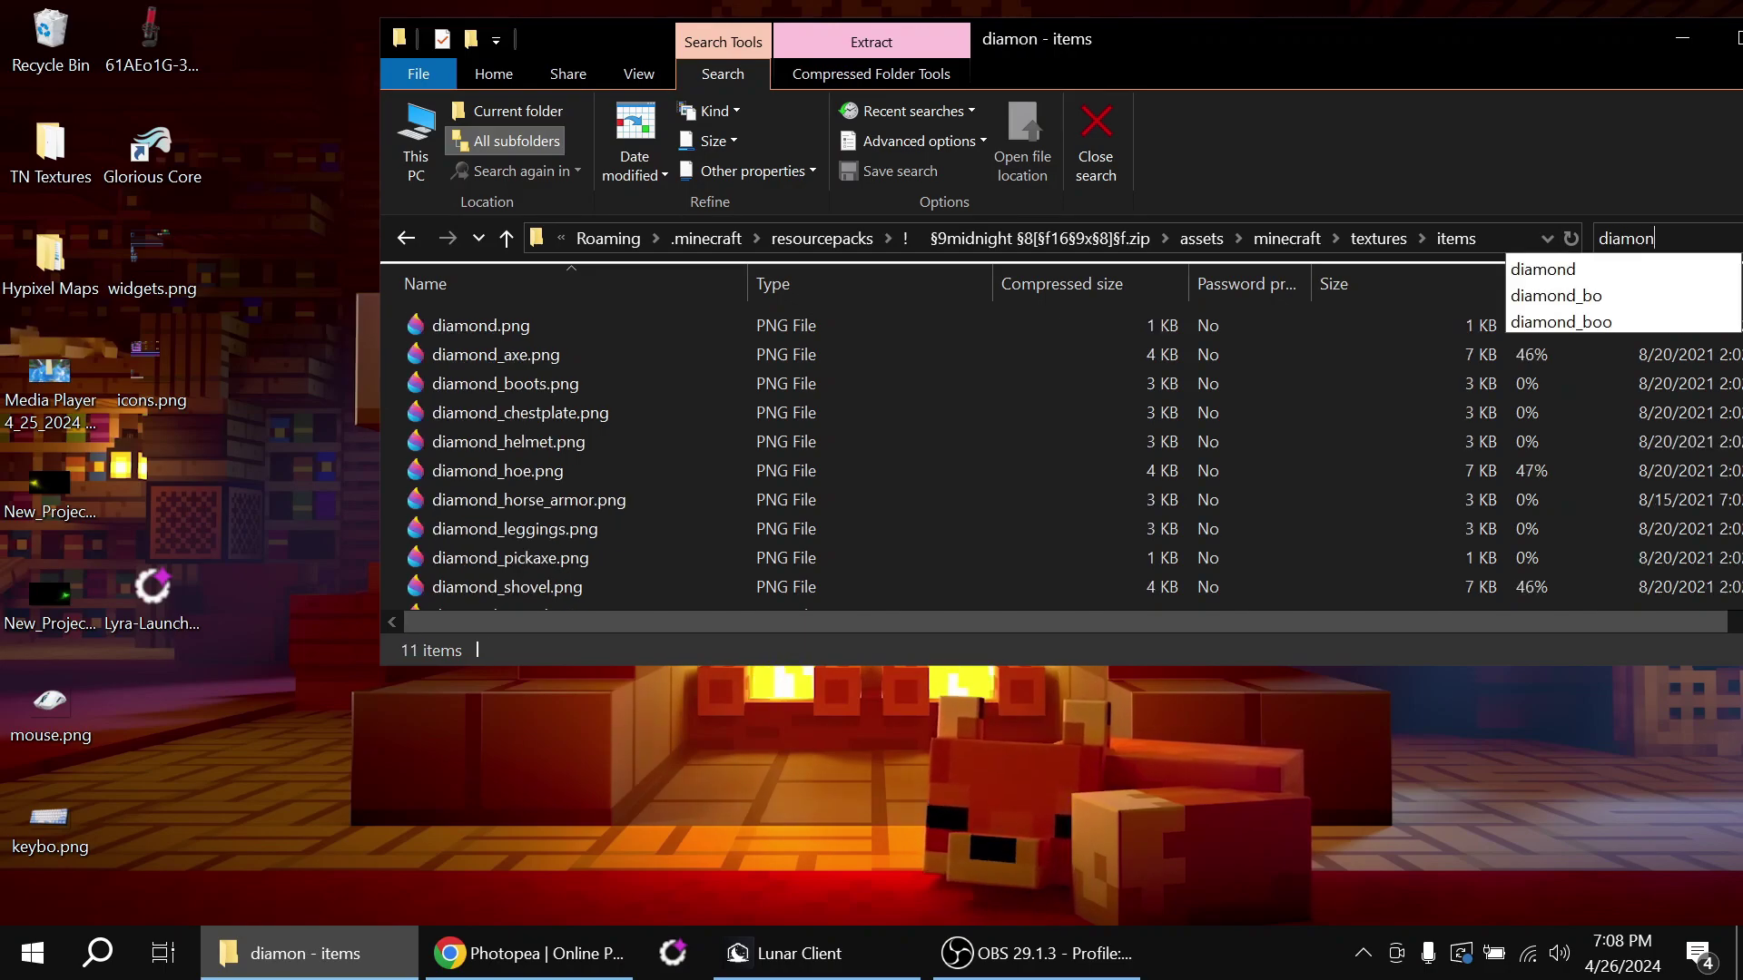
key("Return")
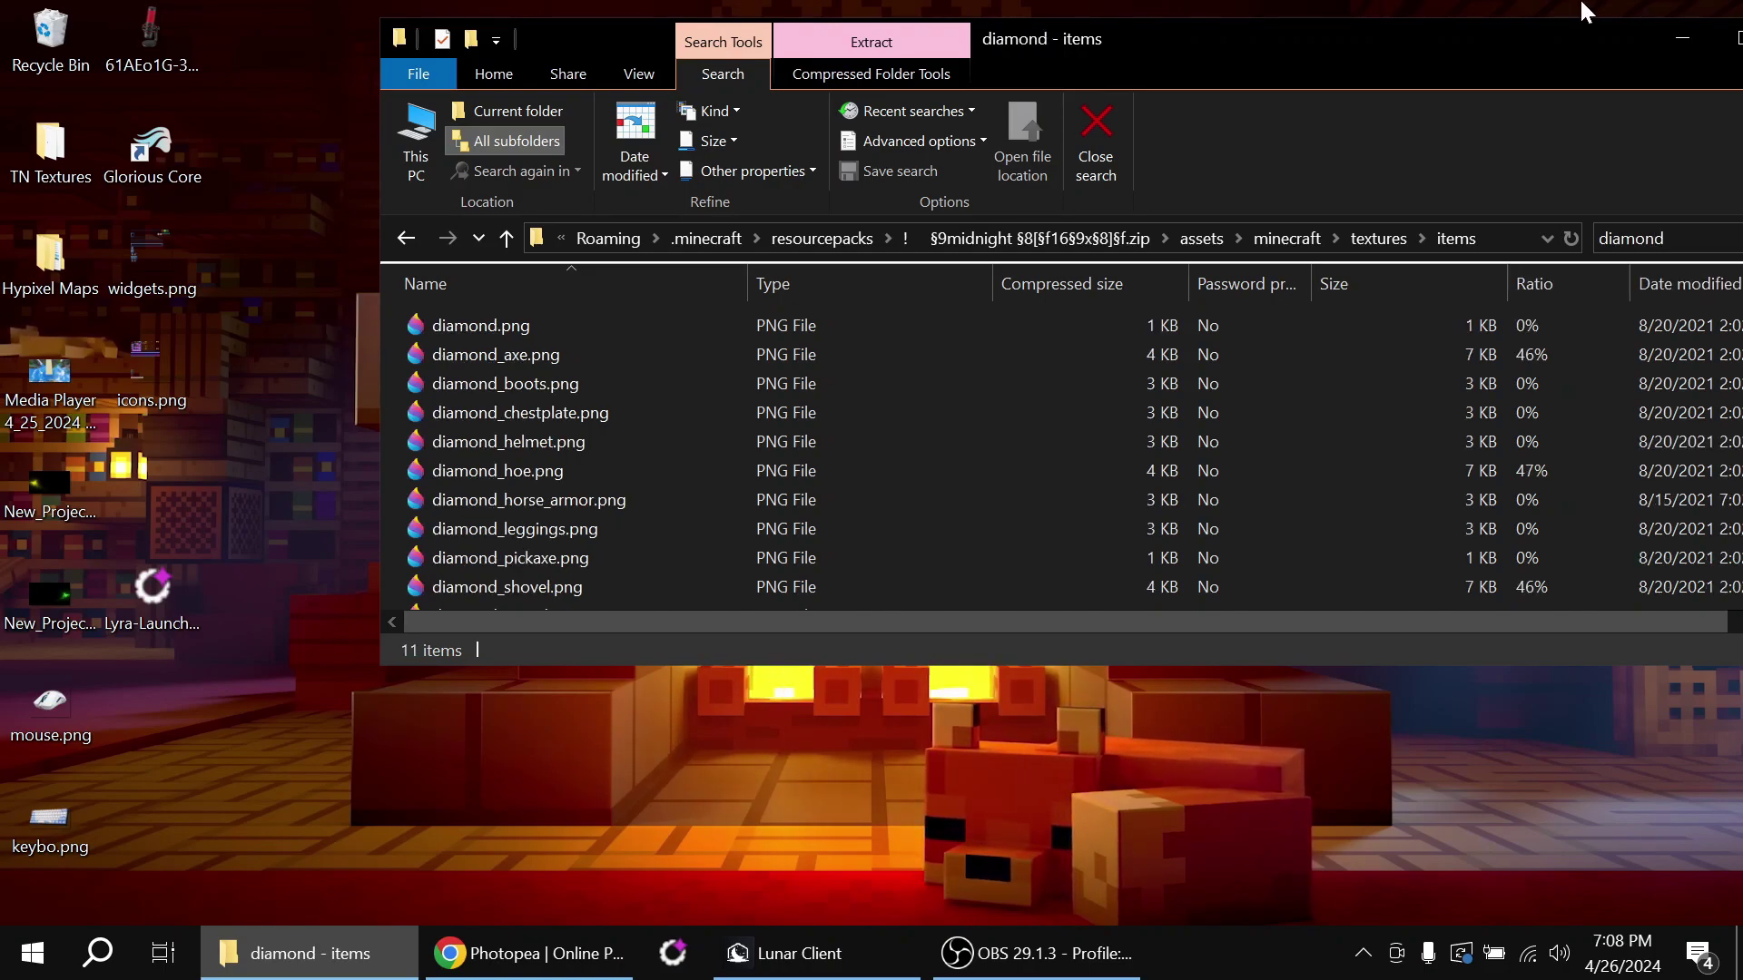
Copy diamond_sword.png from the resource pack to the desktop
scroll(704, 532, "down", 1)
left_click(656, 597)
left_click_drag(656, 597, 231, 505)
left_click(264, 517)
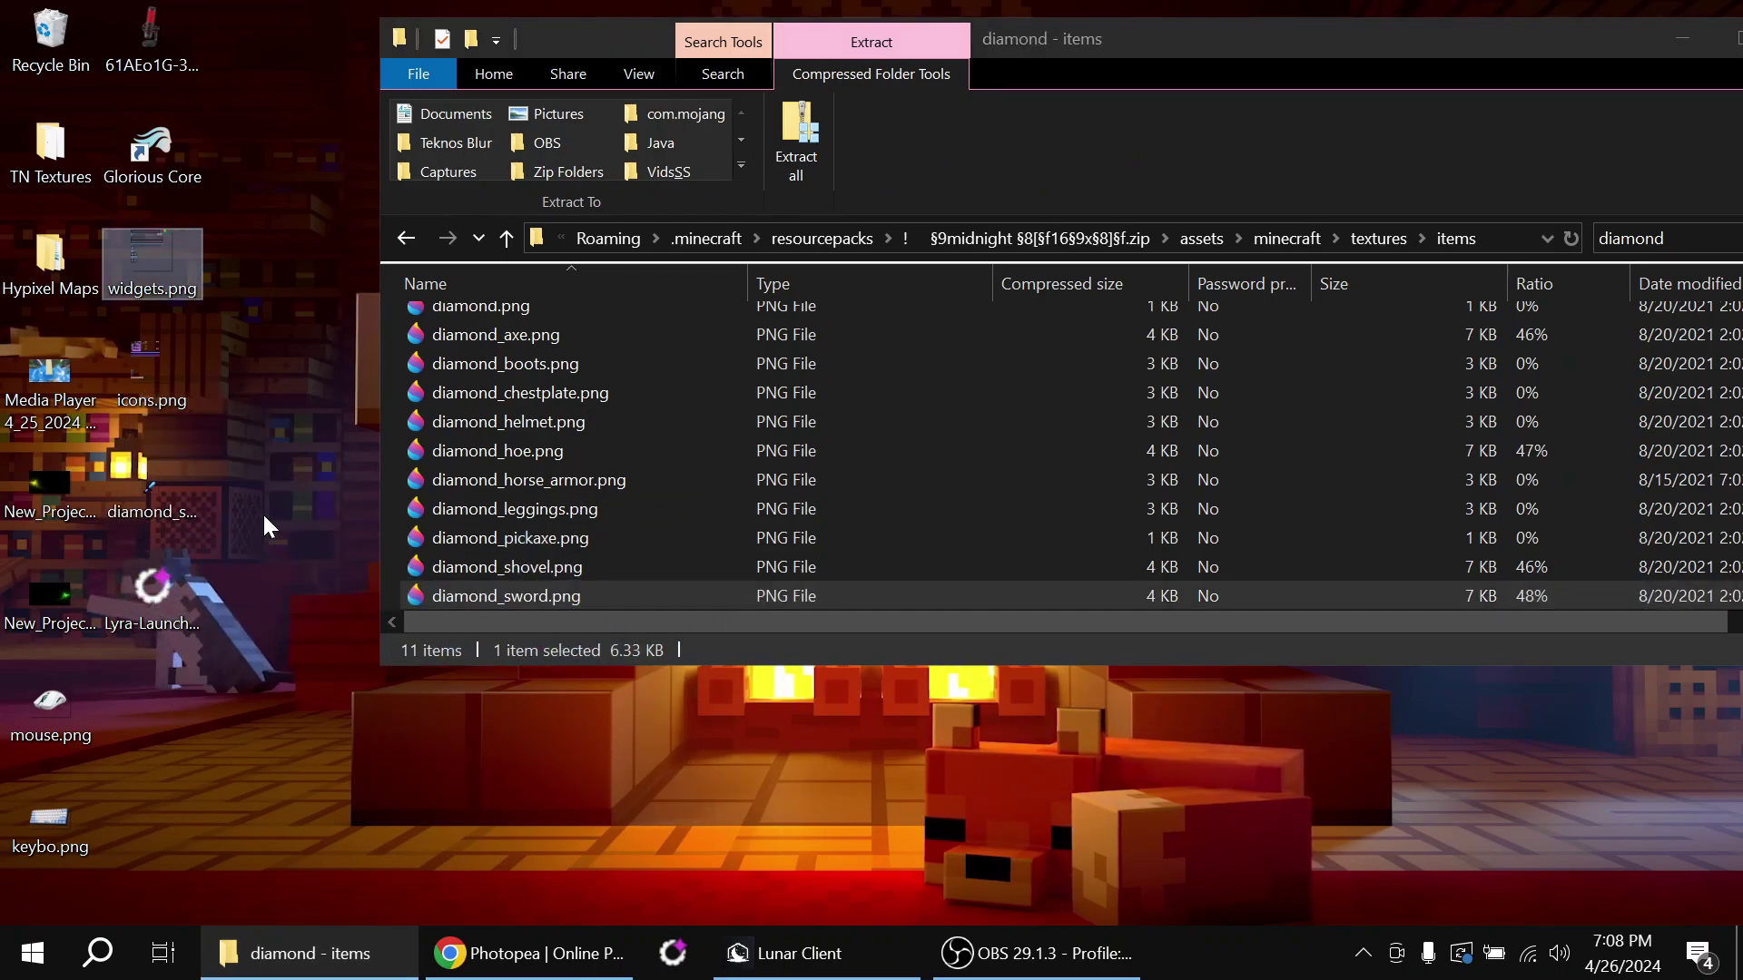
Search the items folder for "bow" and copy bow_standby.png to the desktop
left_click(1643, 238)
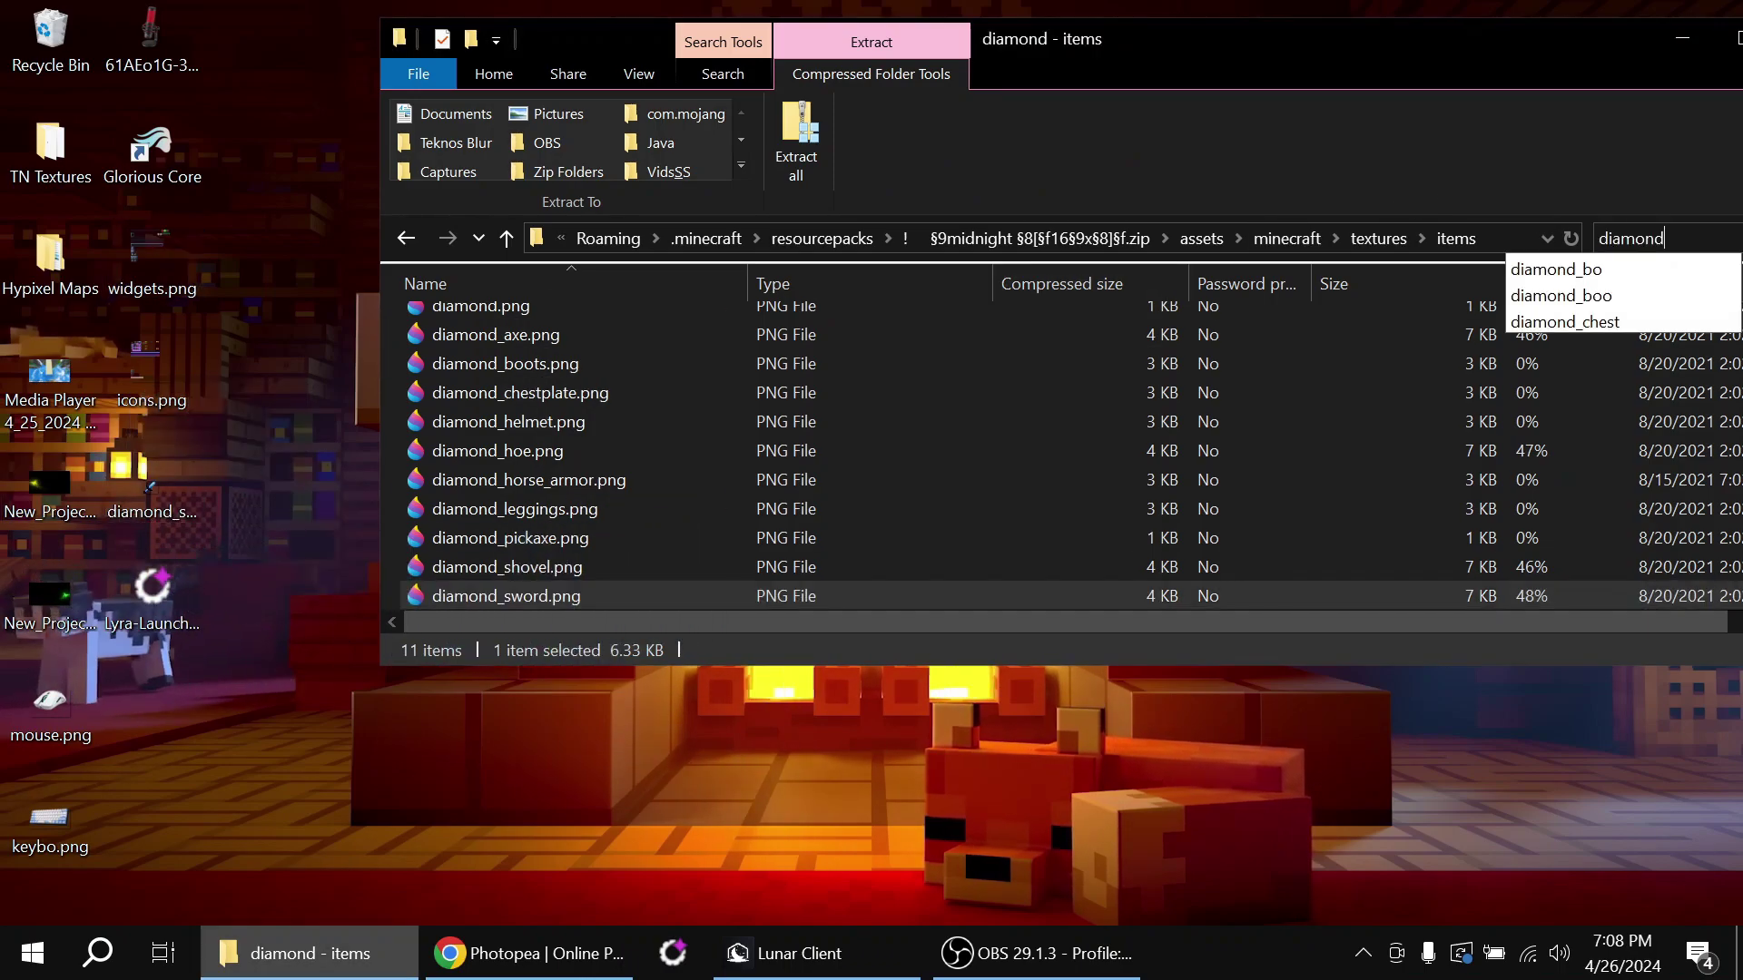
key("ctrl+a")
type("bow")
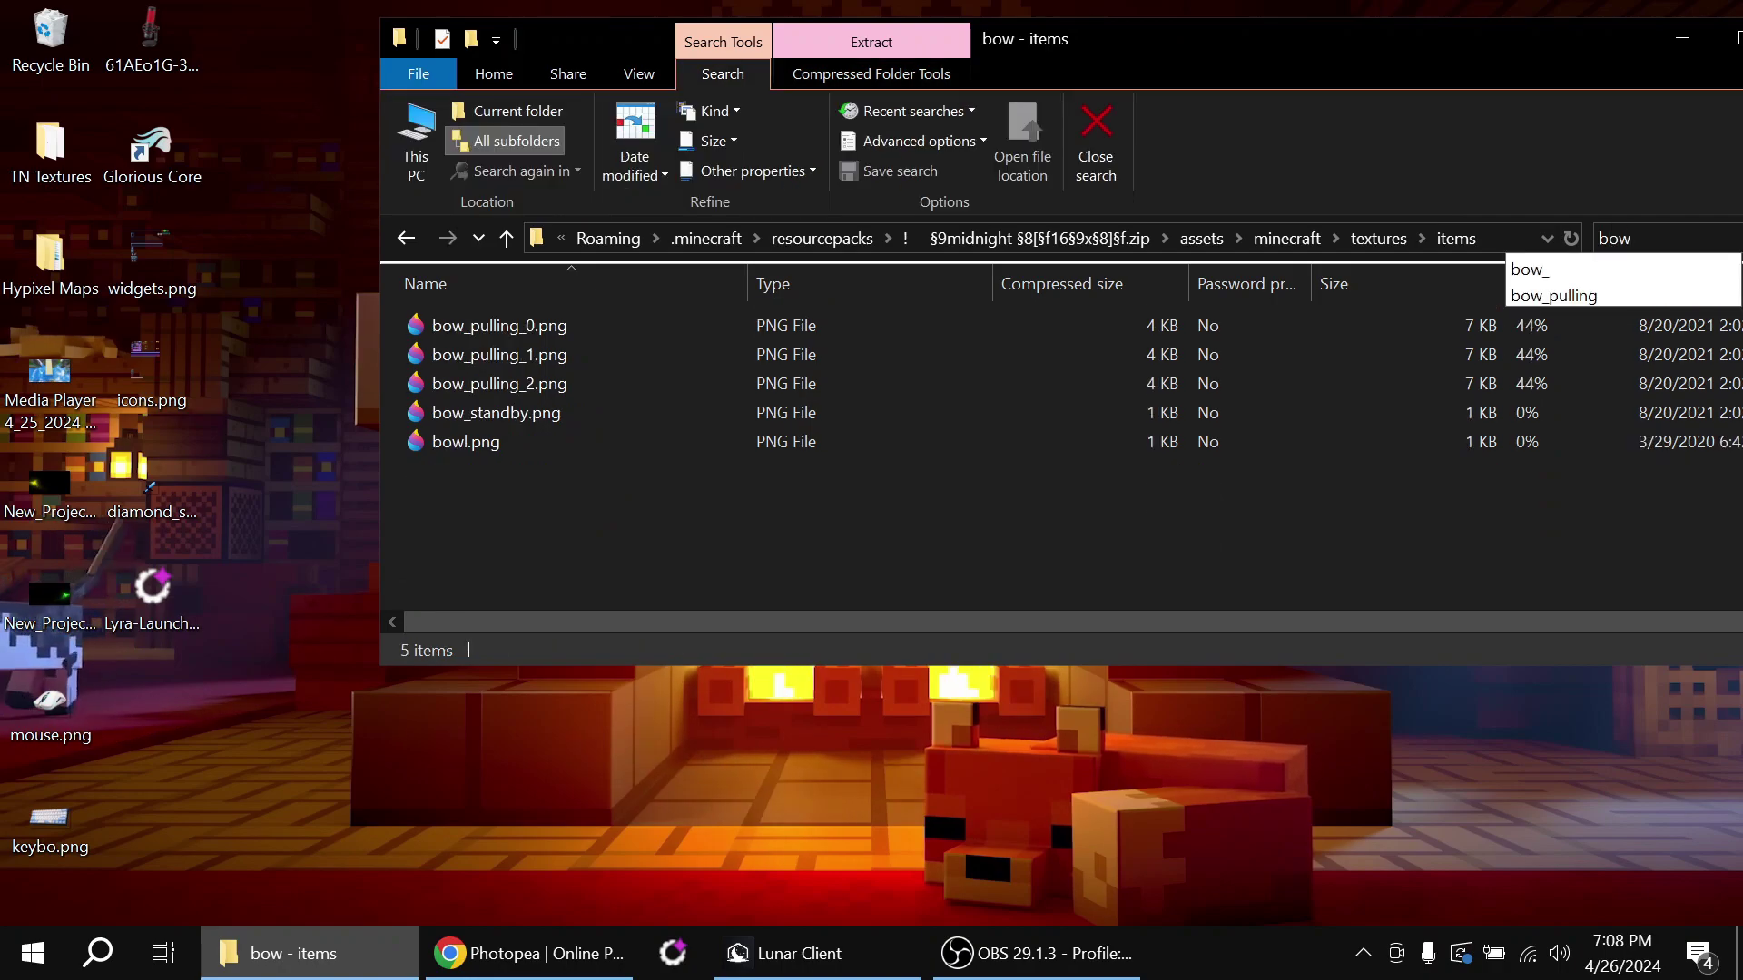
left_click_drag(646, 418, 272, 488)
left_click(299, 500)
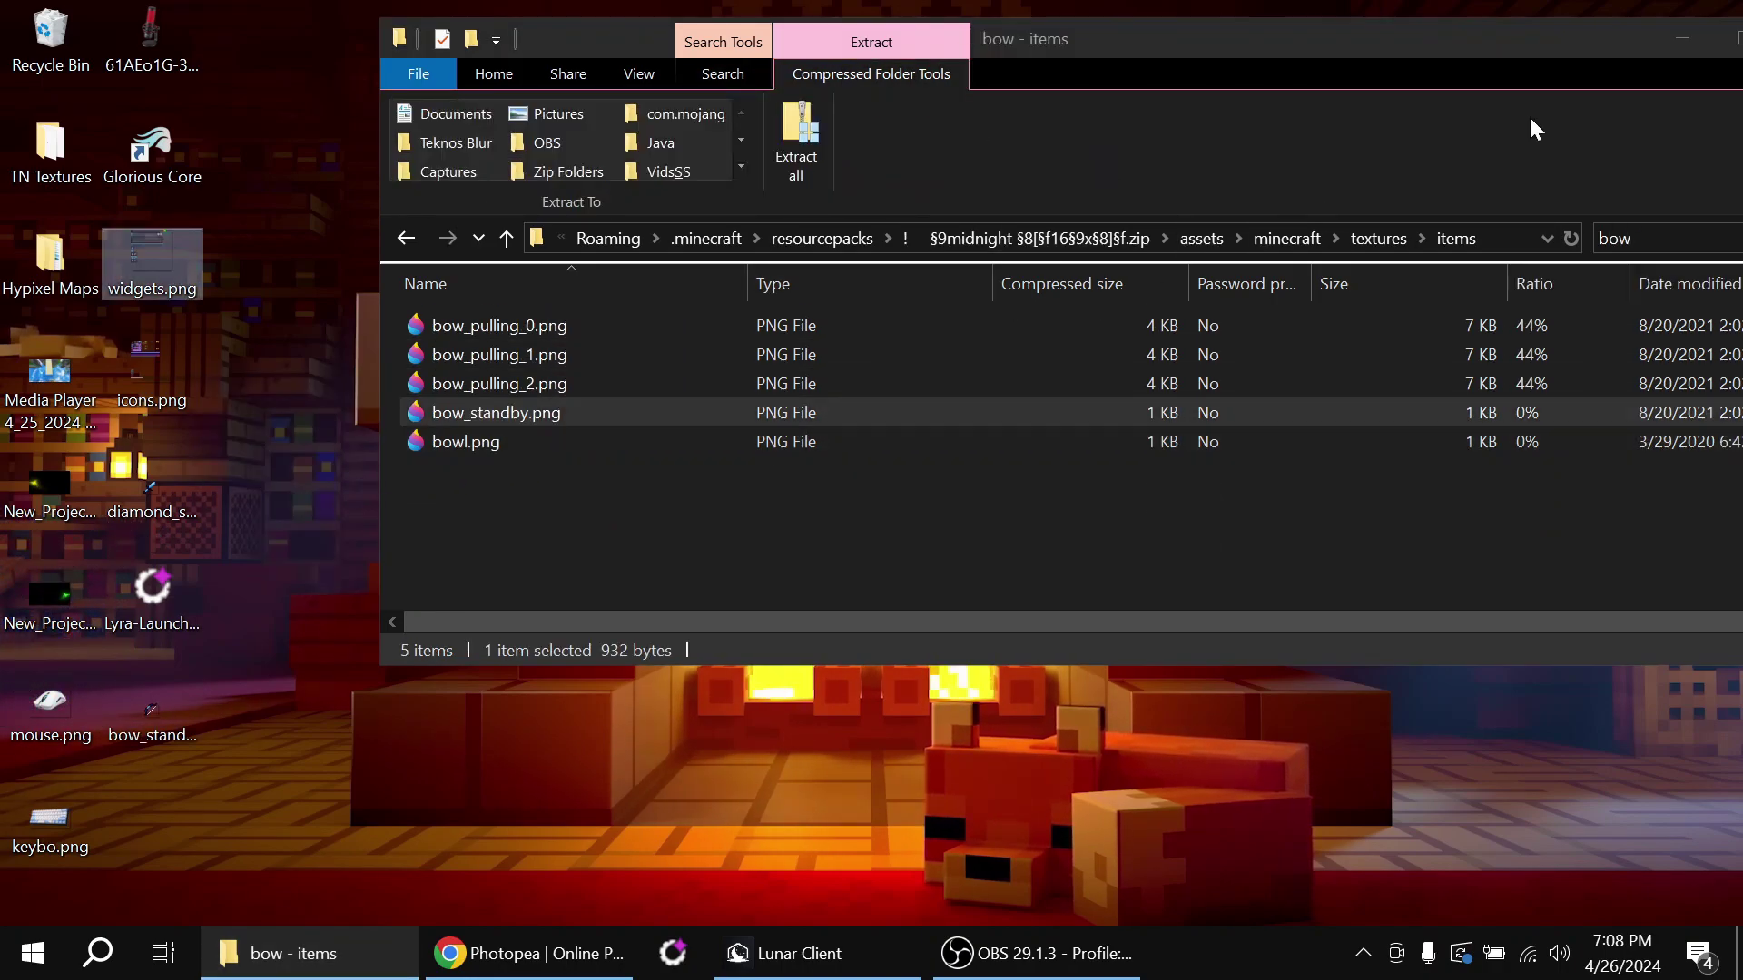
Search the items folder for "ender" and copy ender_pearl.png to the desktop
left_click(1634, 238)
type("g")
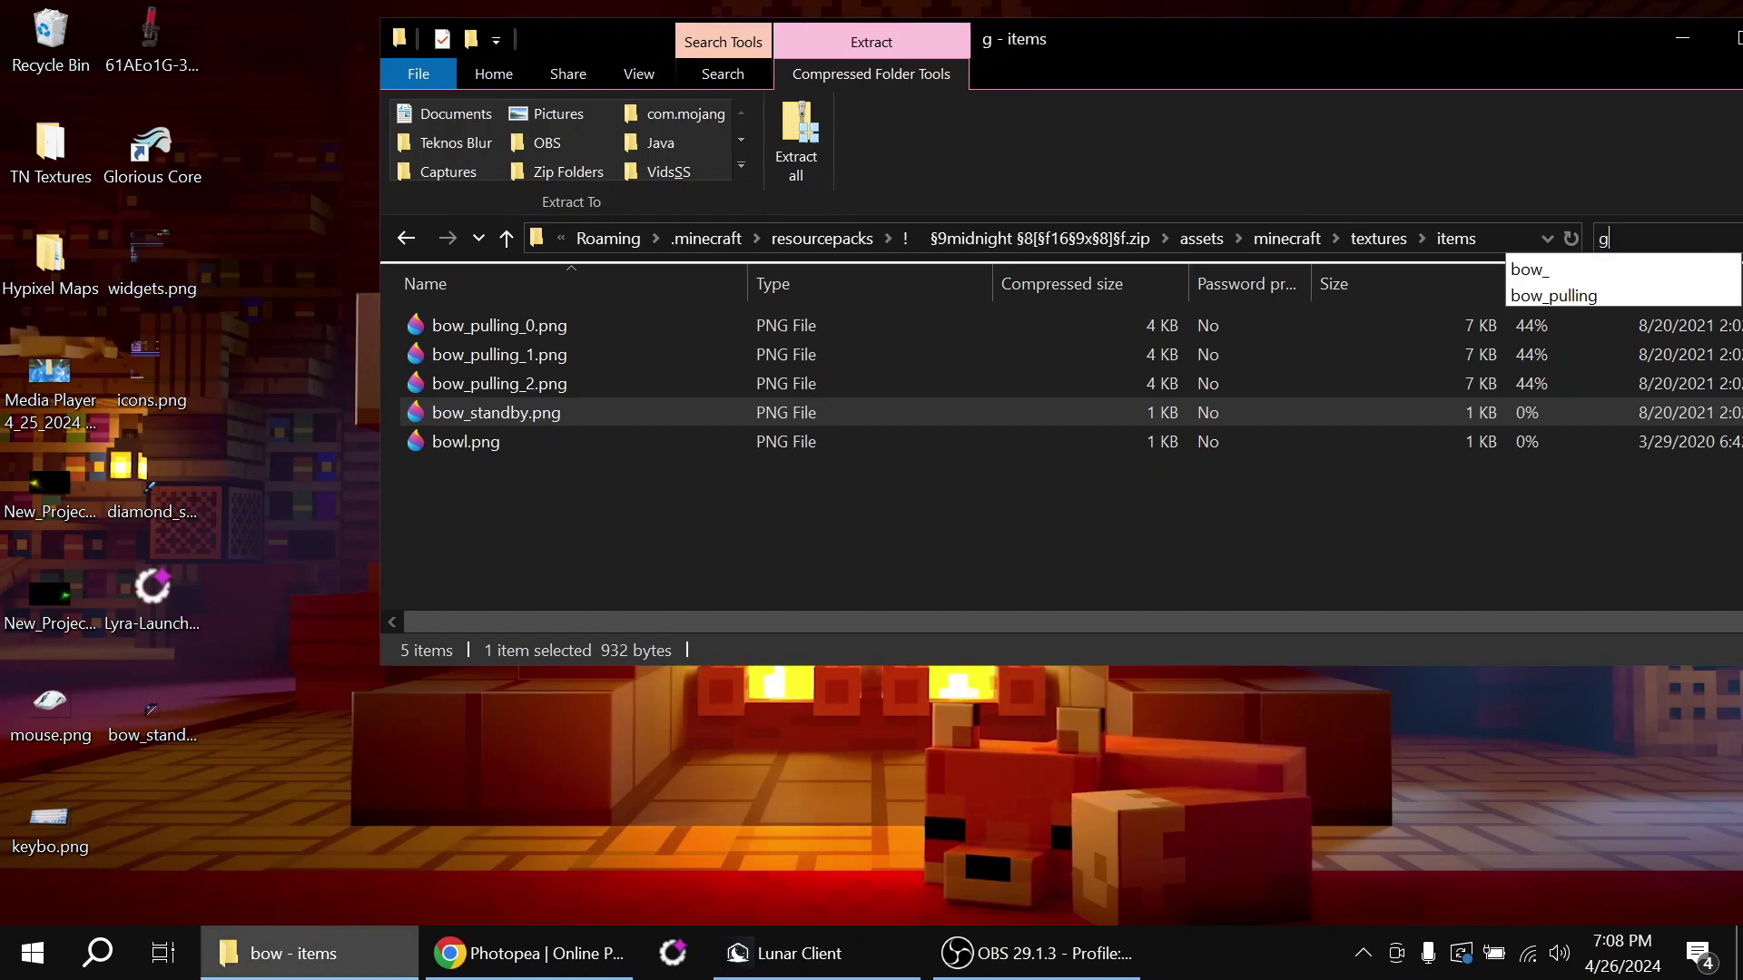
key("BackSpace")
type("ender")
left_click_drag(488, 354, 291, 779)
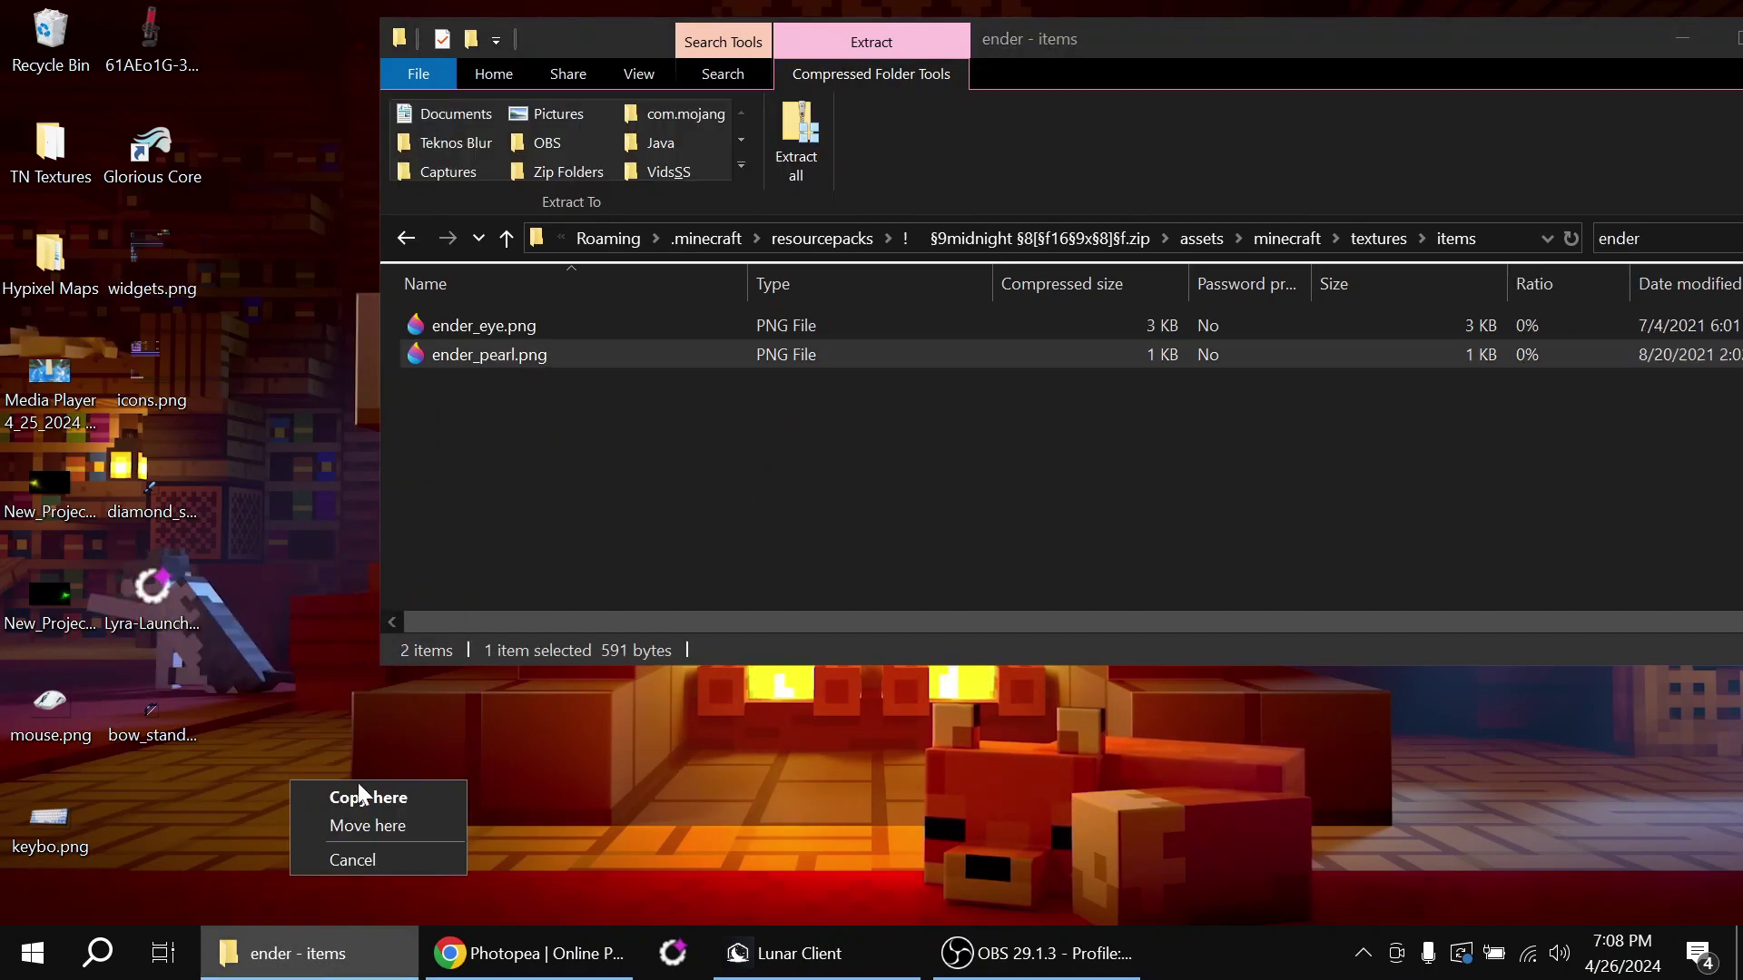
left_click(357, 782)
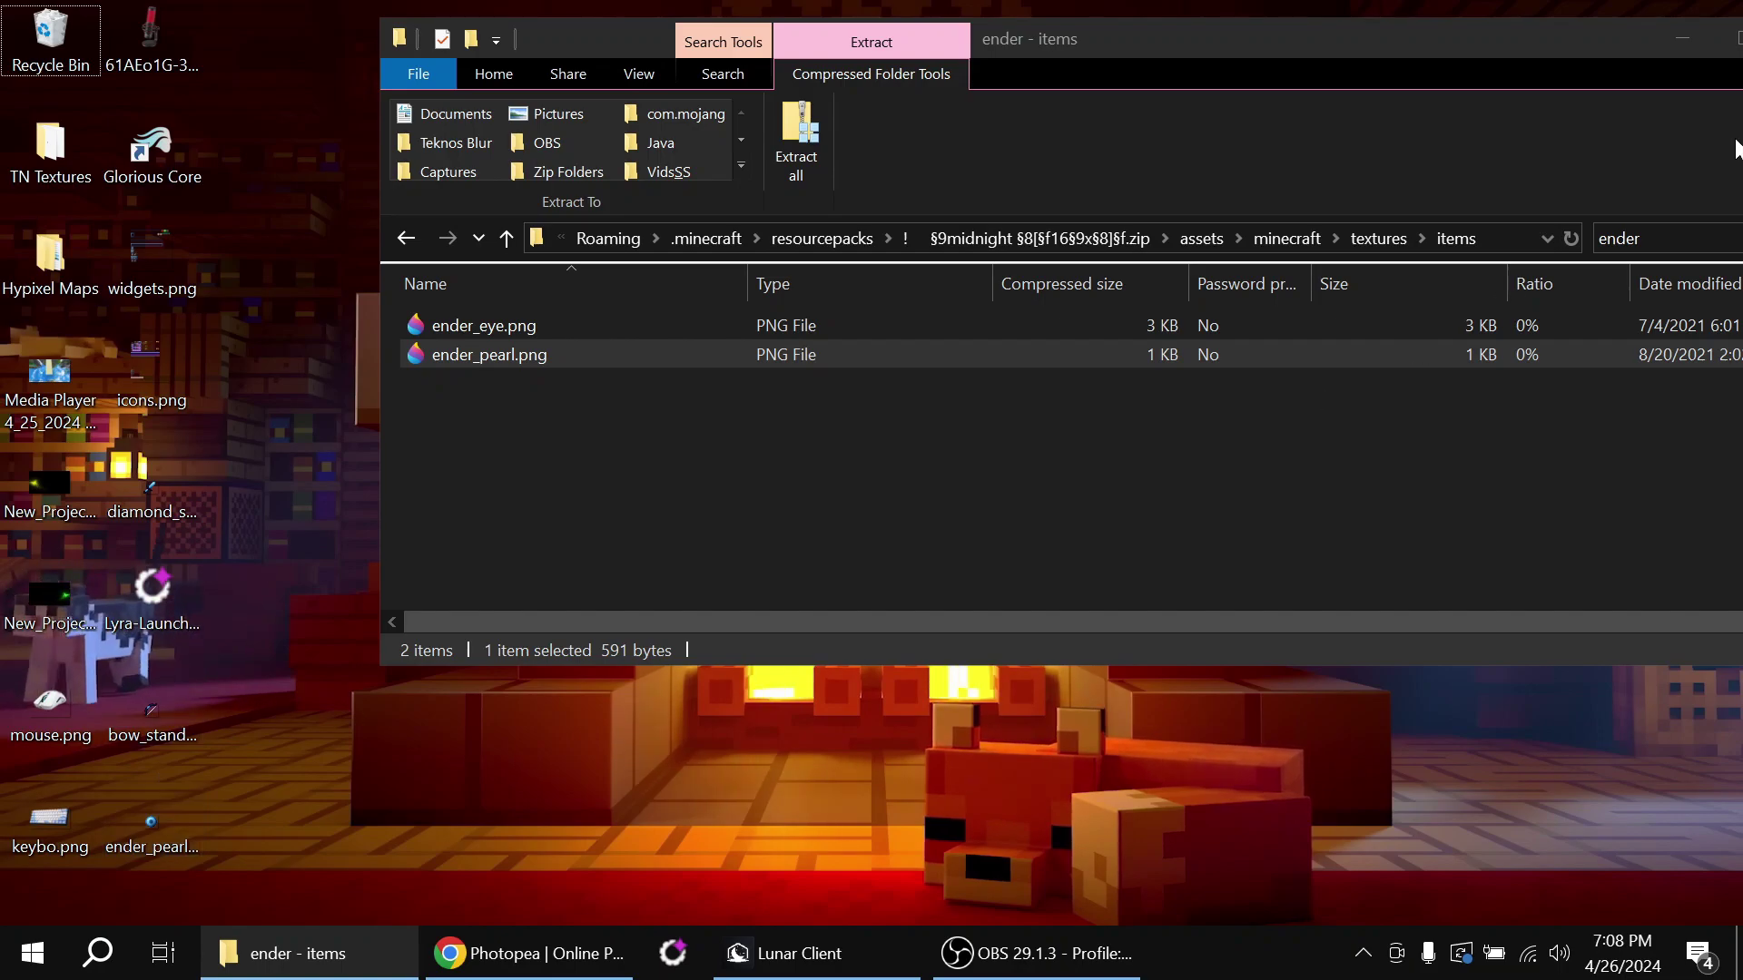
Close File Explorer, return to Photopea, and close the widgets project without saving
left_click_drag(1471, 48, 1035, 86)
left_click(1382, 79)
left_click(423, 946)
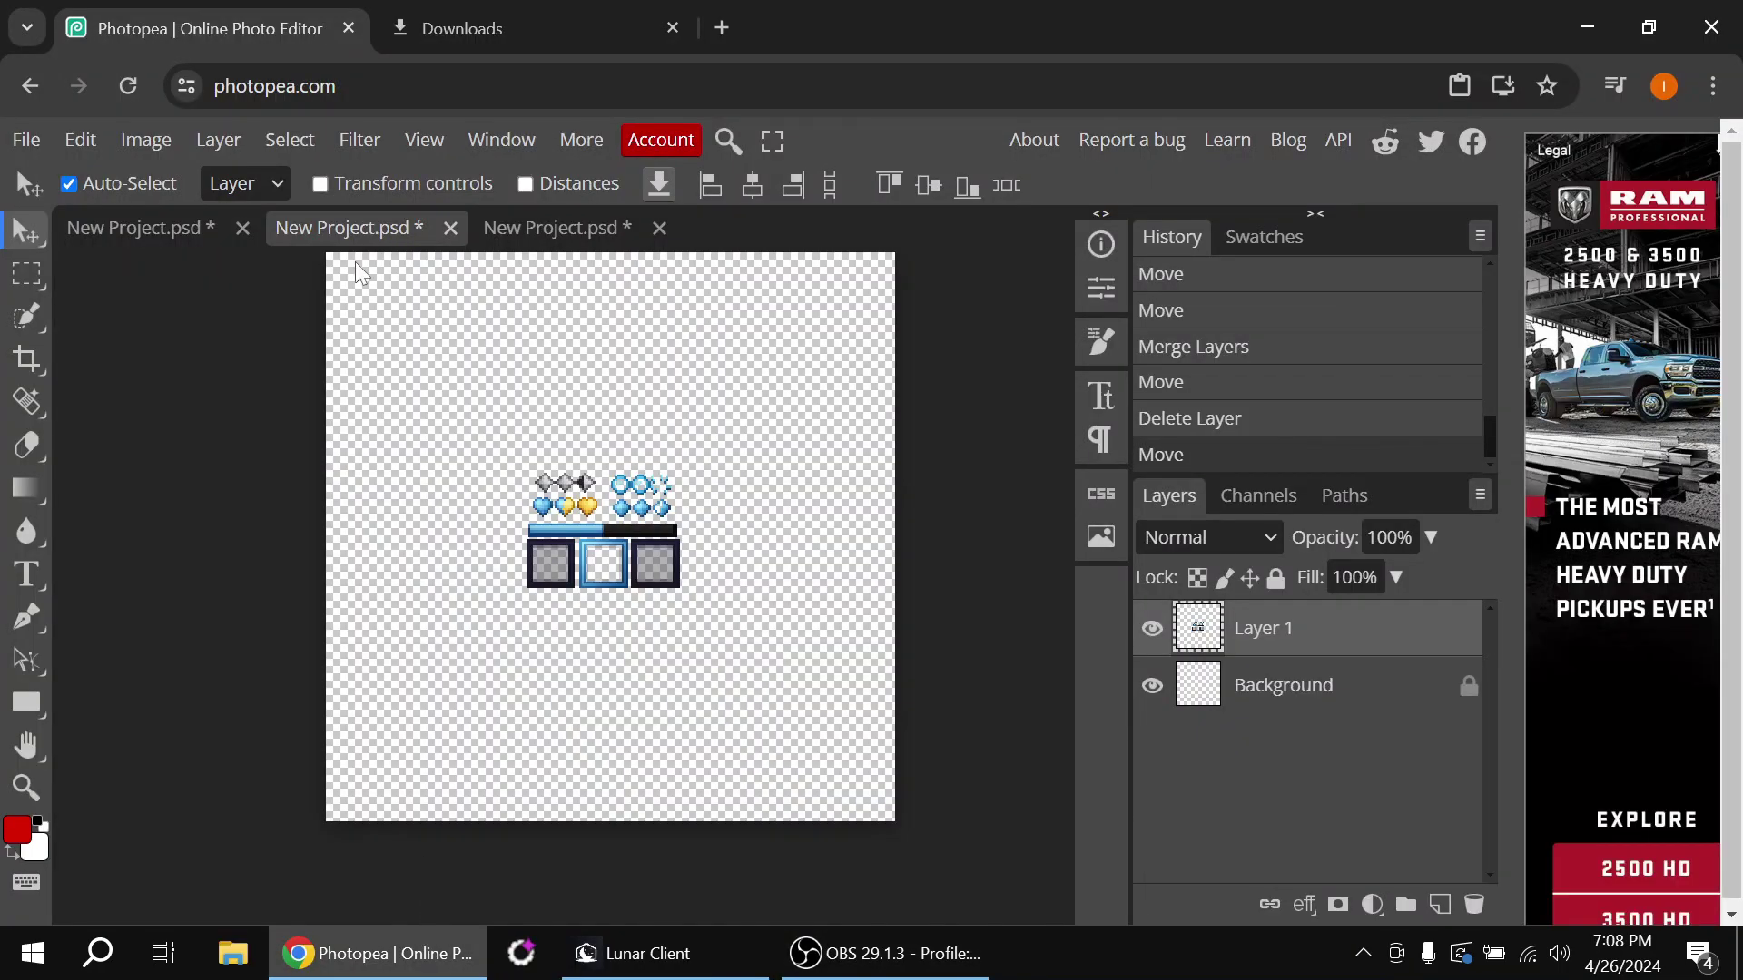
left_click(559, 226)
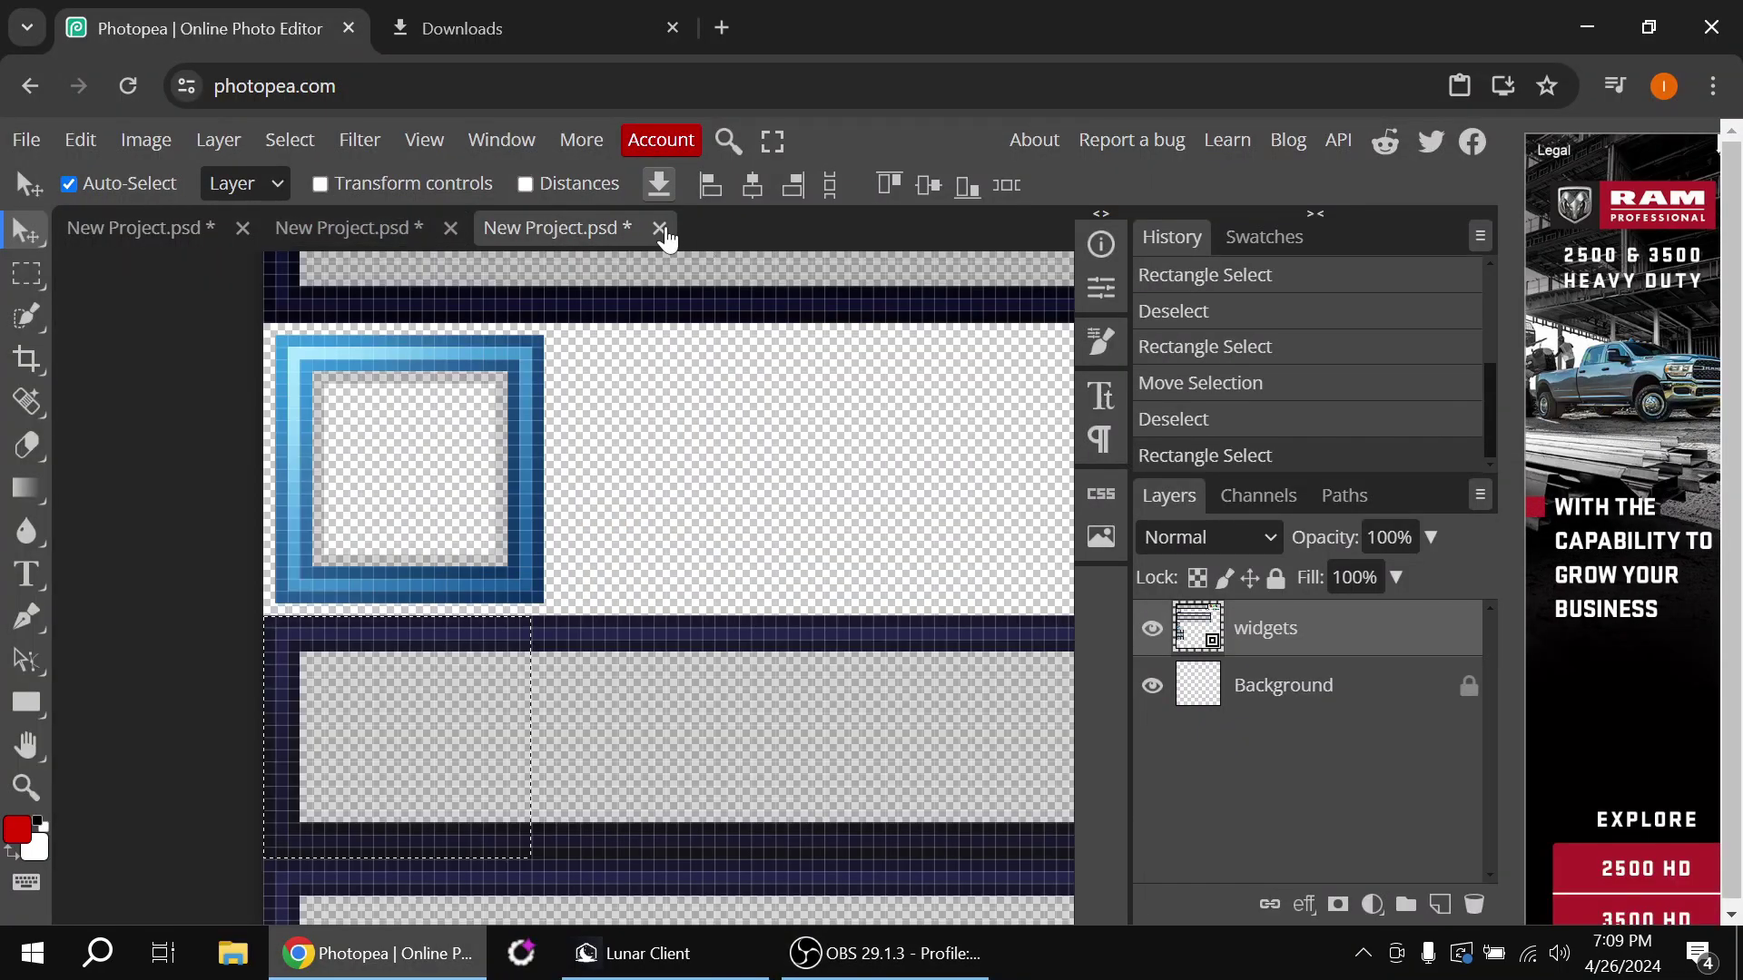
left_click(663, 230)
left_click(980, 292)
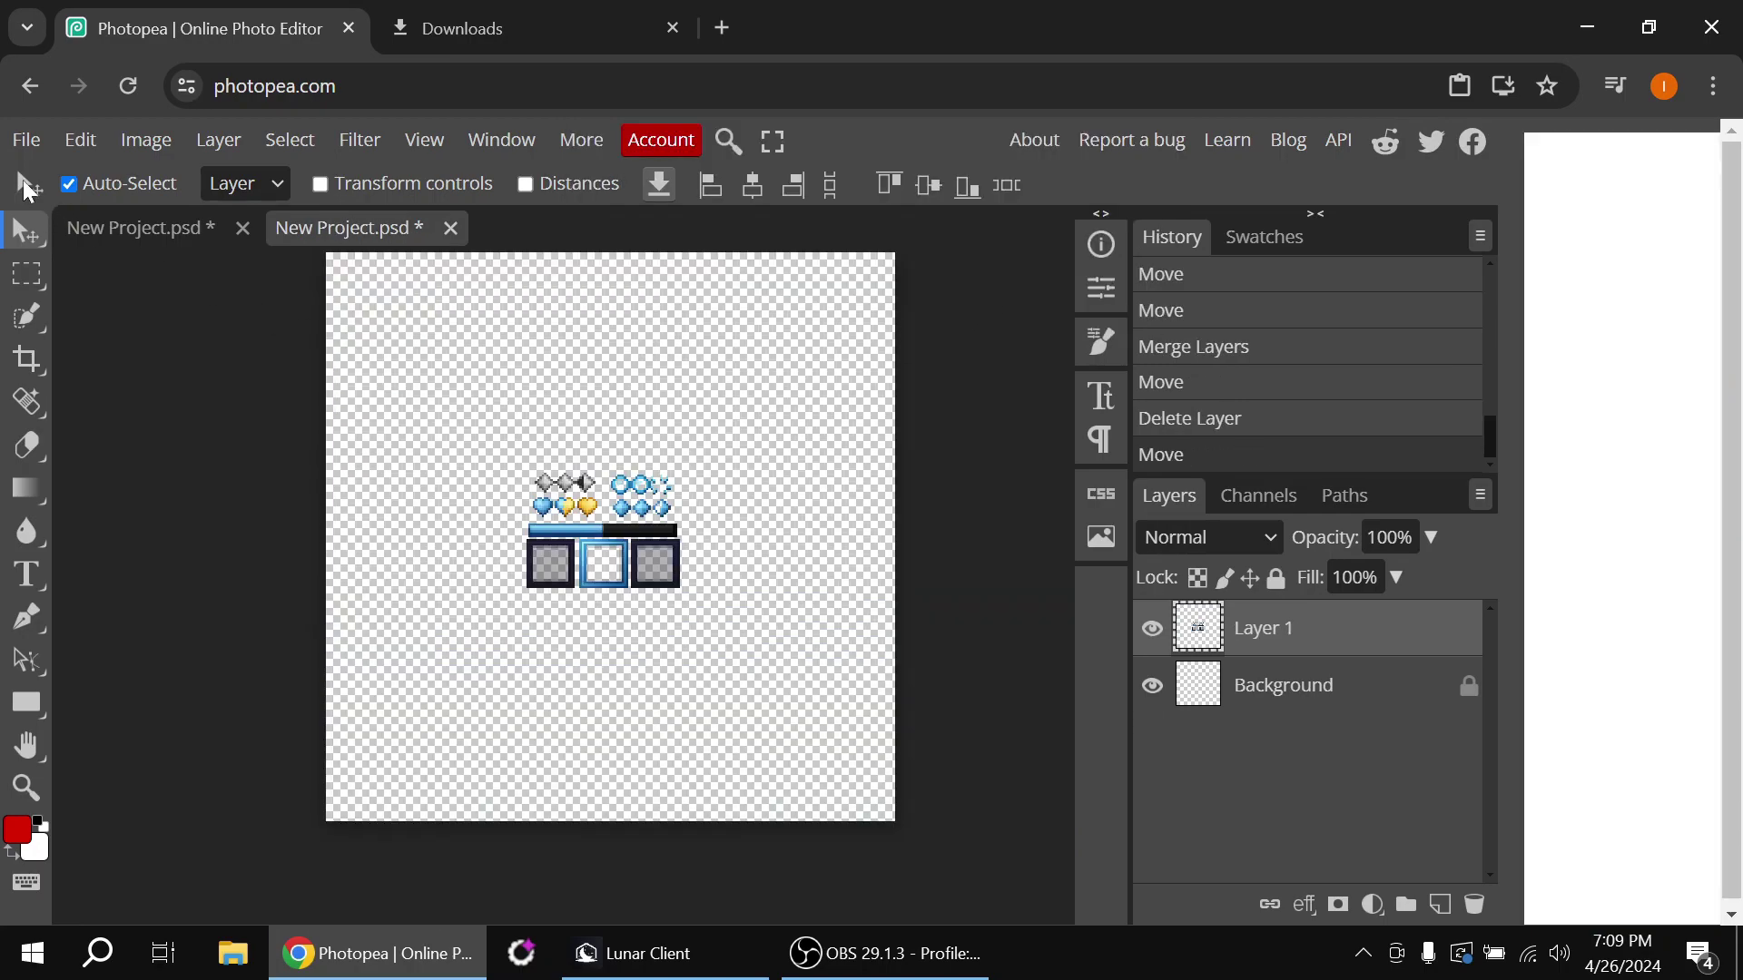
Create a new square project 16 pixels wide with a transparent background
left_click(26, 139)
left_click(46, 179)
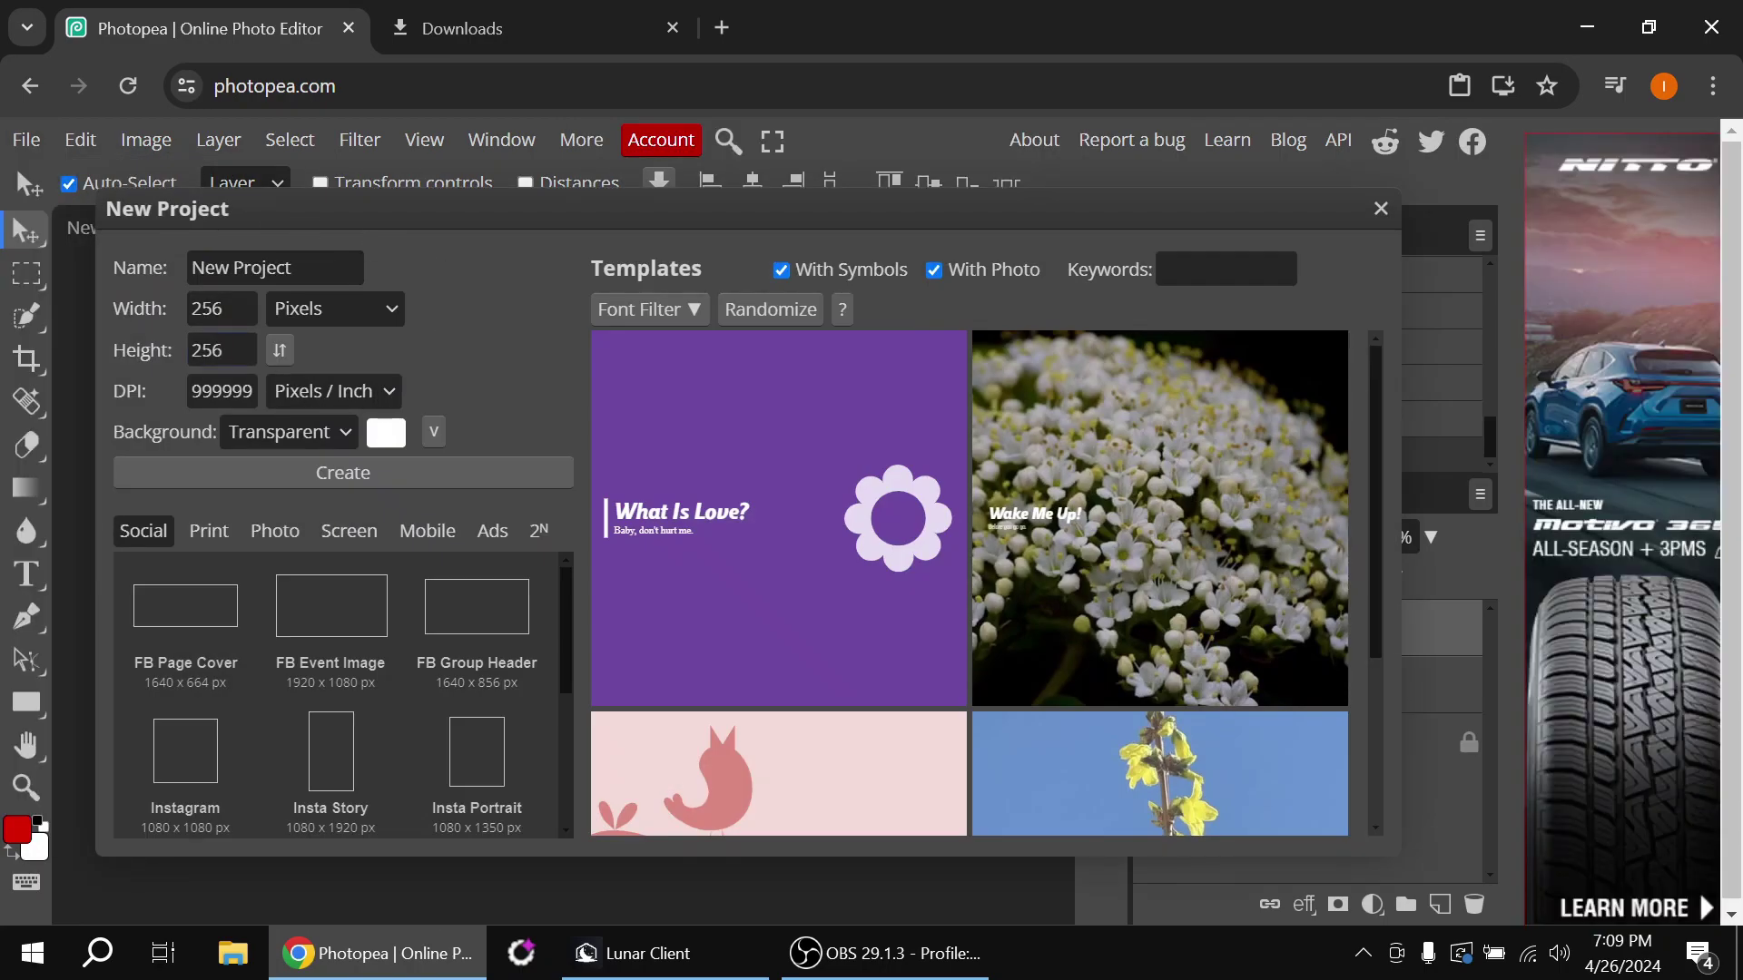
type("1")
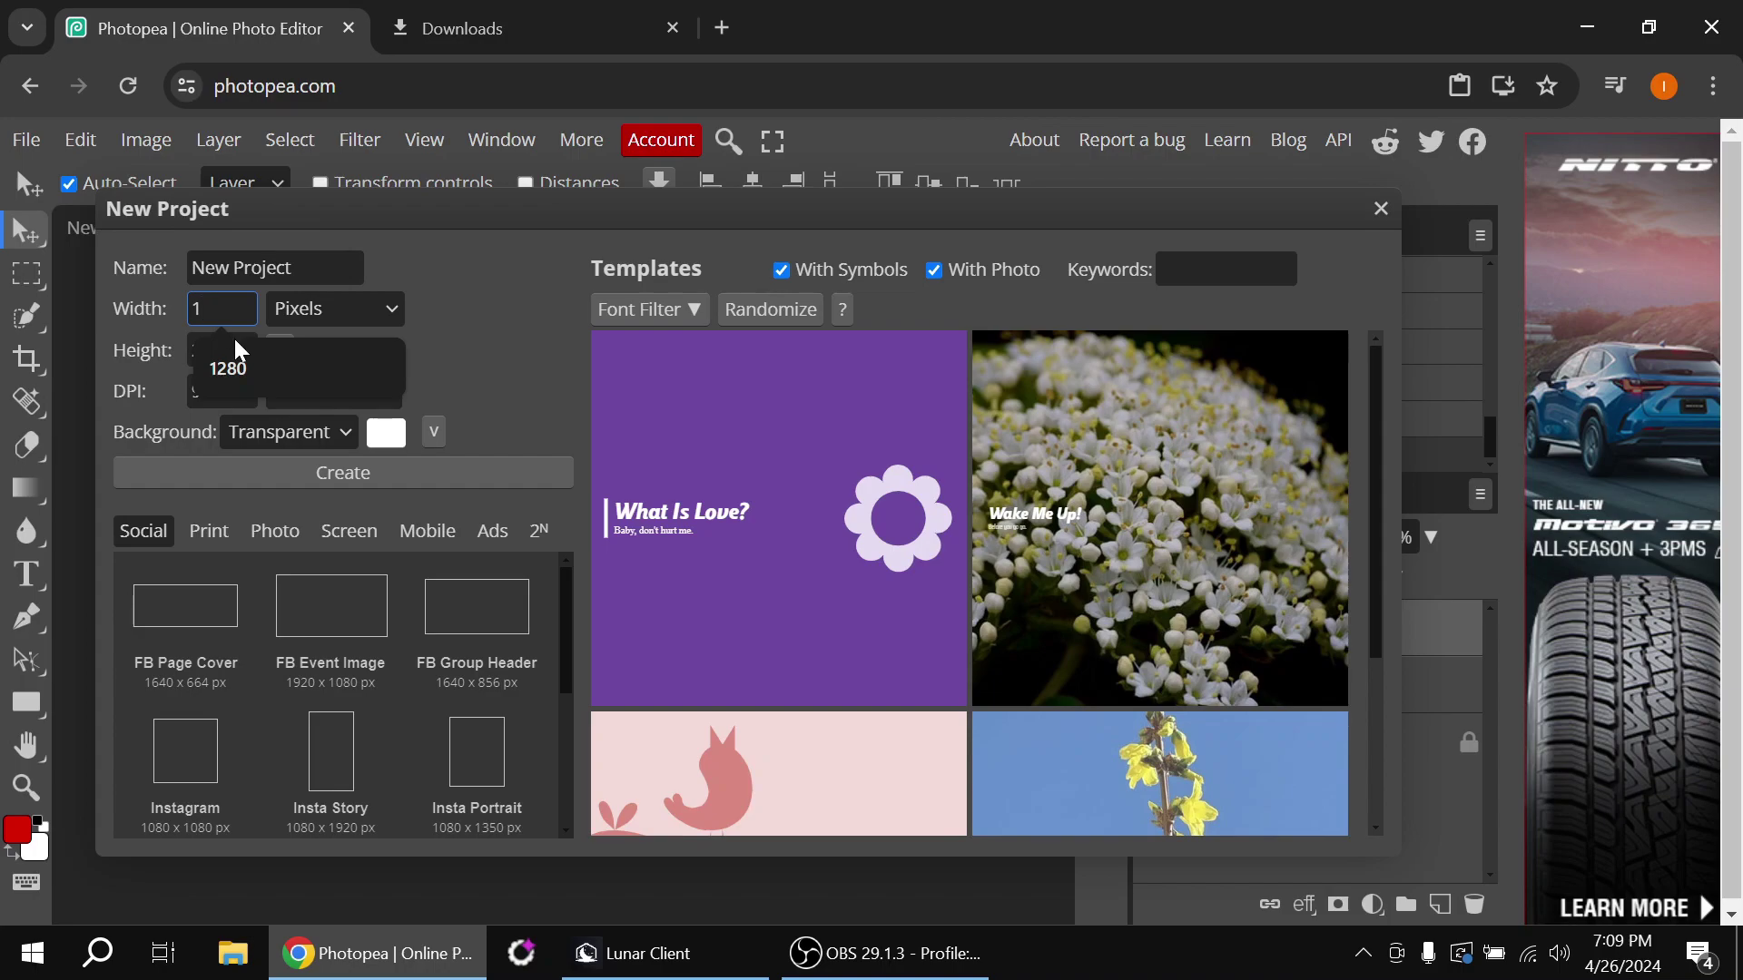
type("6")
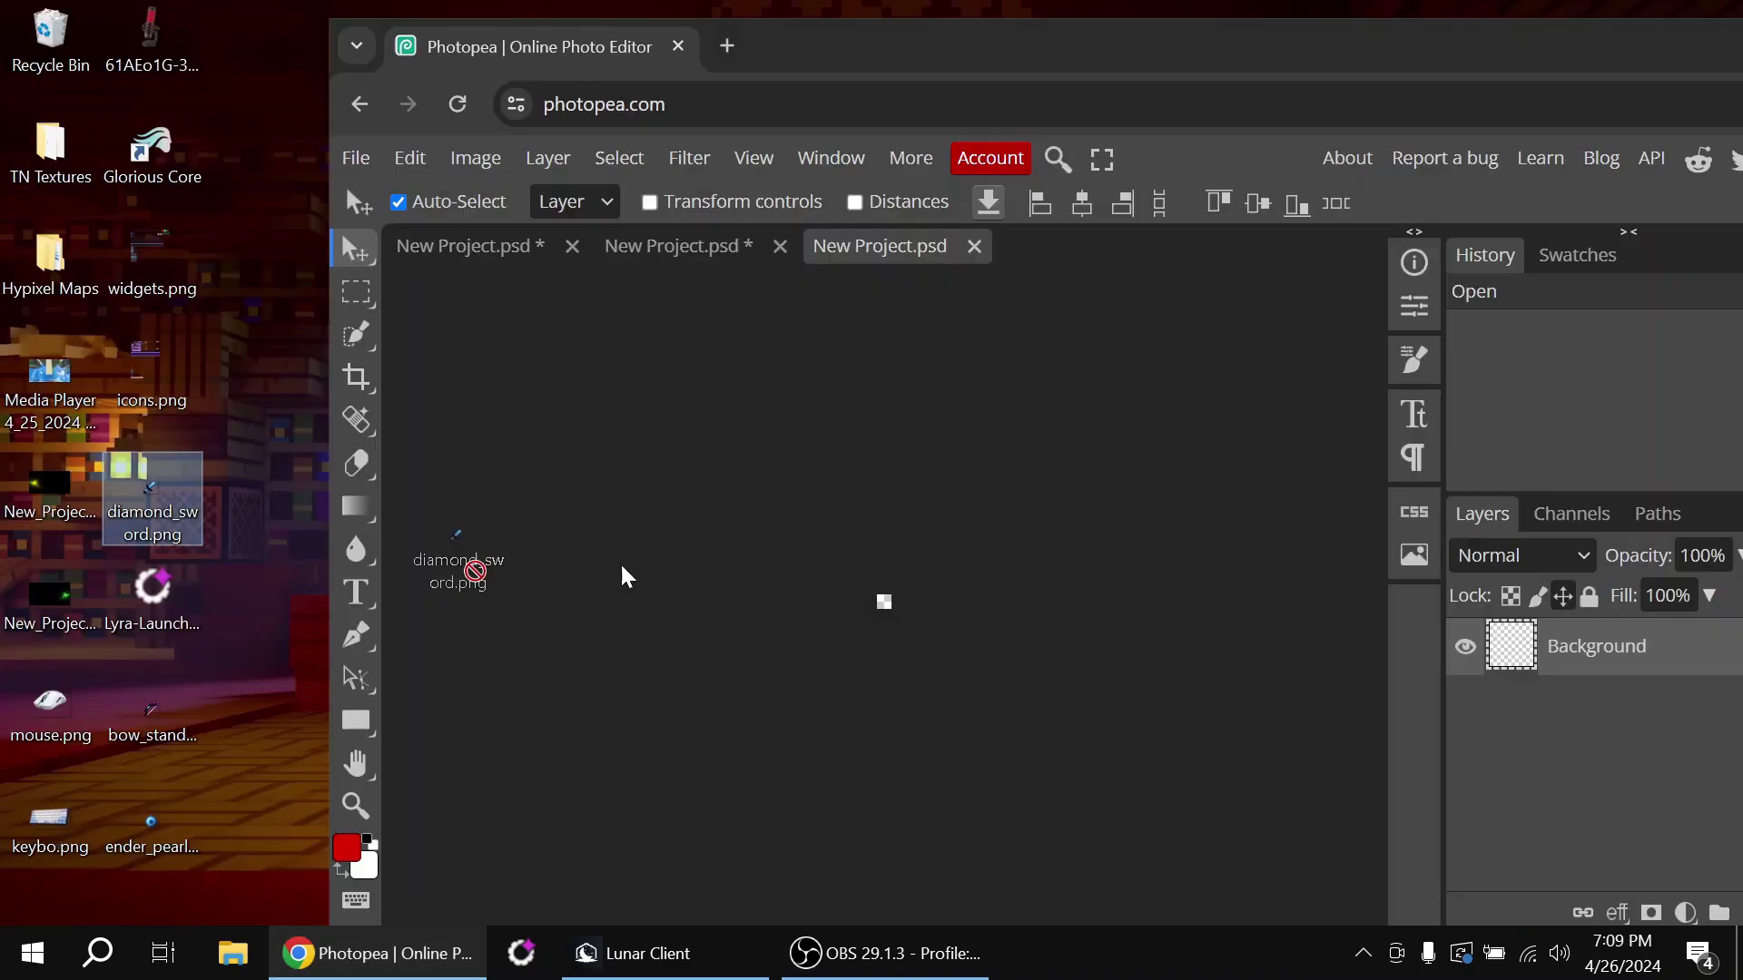
Place diamond_sword.png in the new small project and bring a copy into the HUD project inside the blue slot
left_click_drag(623, 571, 880, 594)
left_click_drag(1303, 46, 817, 41)
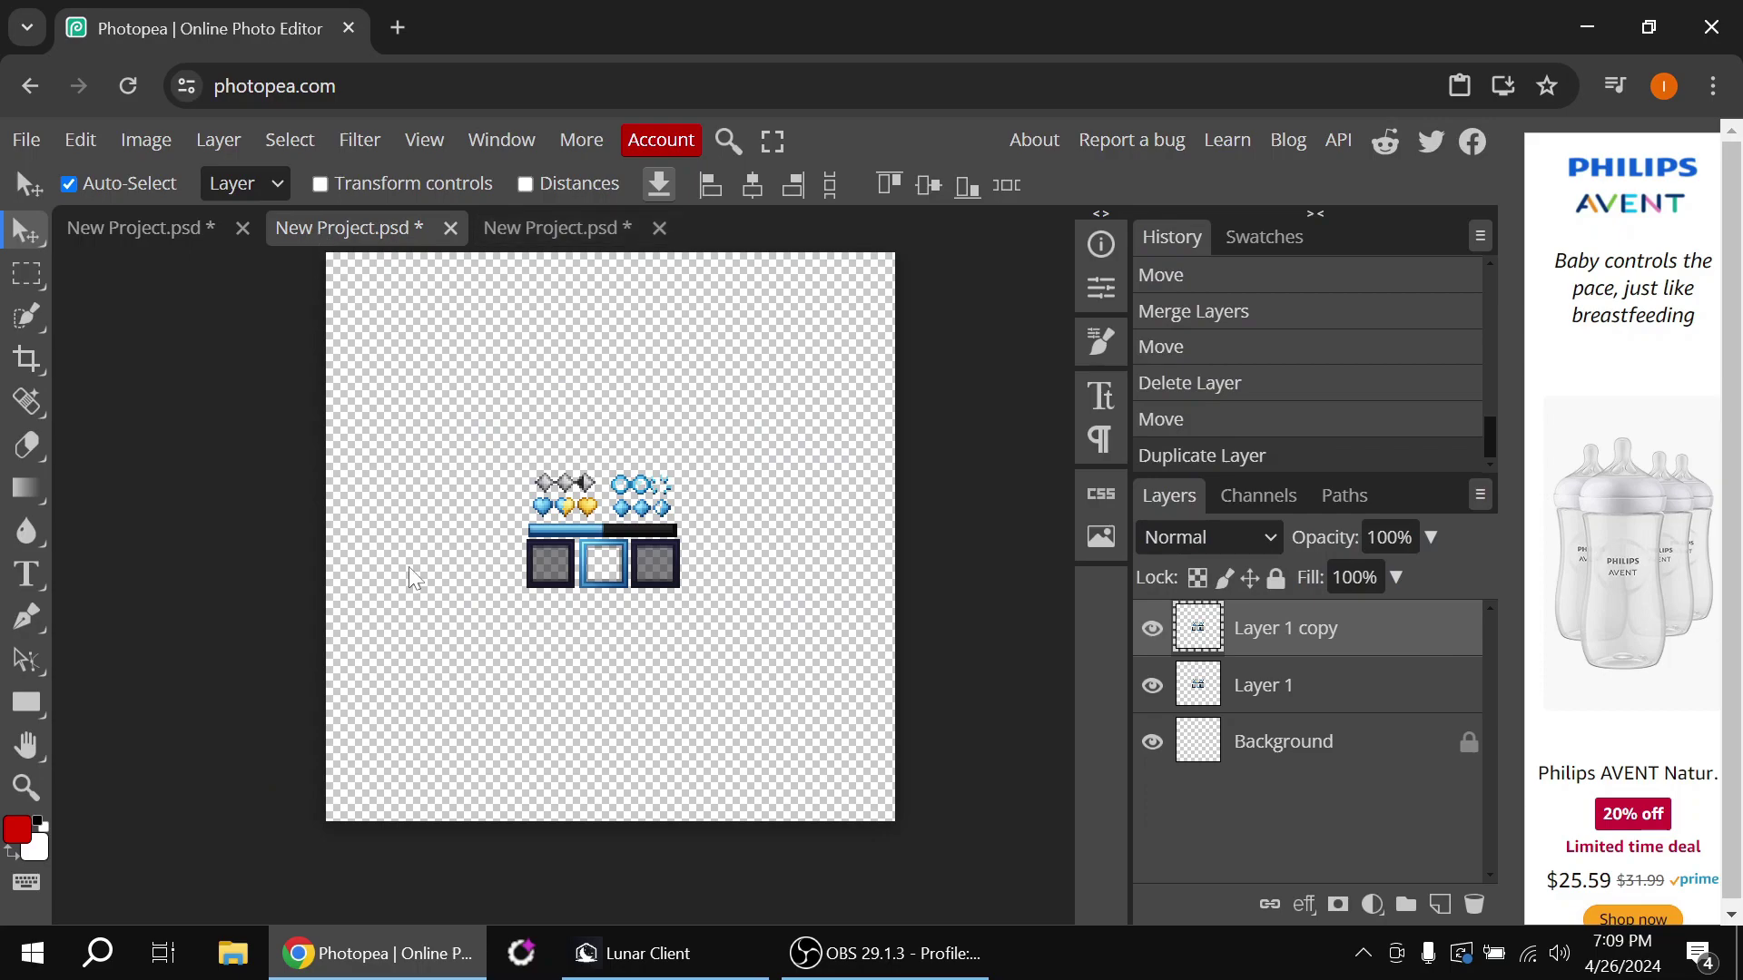
key("ctrl+v")
left_click_drag(336, 277, 596, 568)
Delete the sword layer from the small project and place bow_standby.png from the desktop in it
left_click(554, 238)
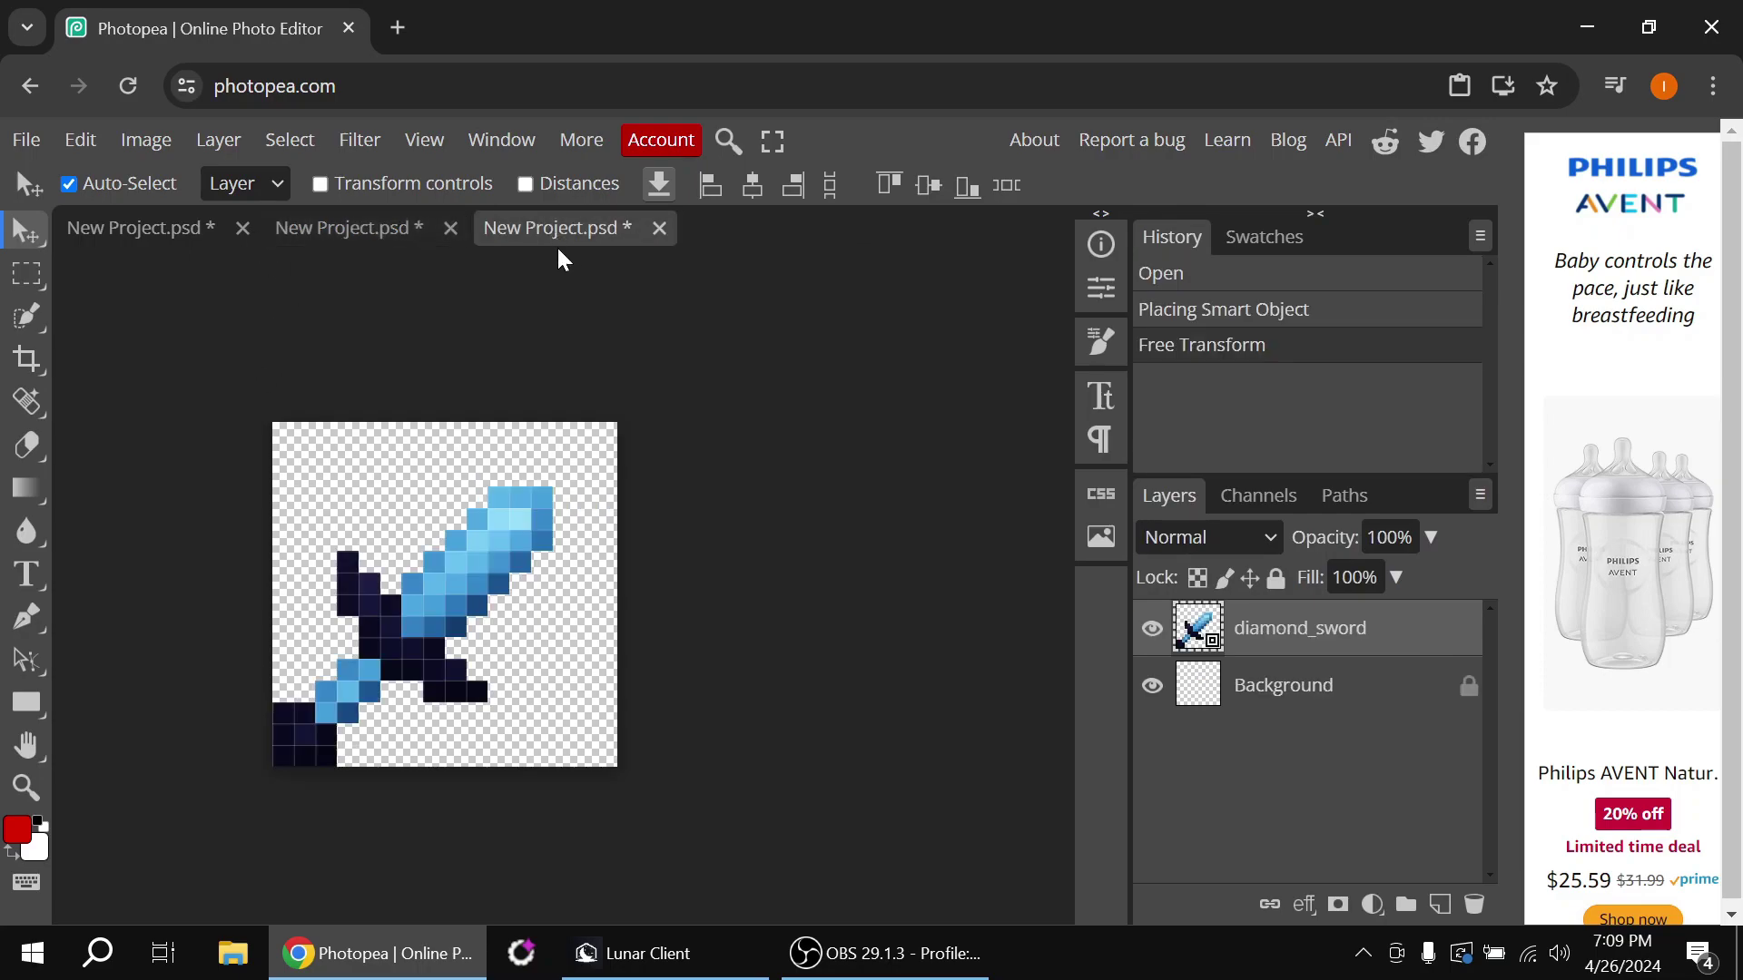
key("Delete")
double_click(902, 4)
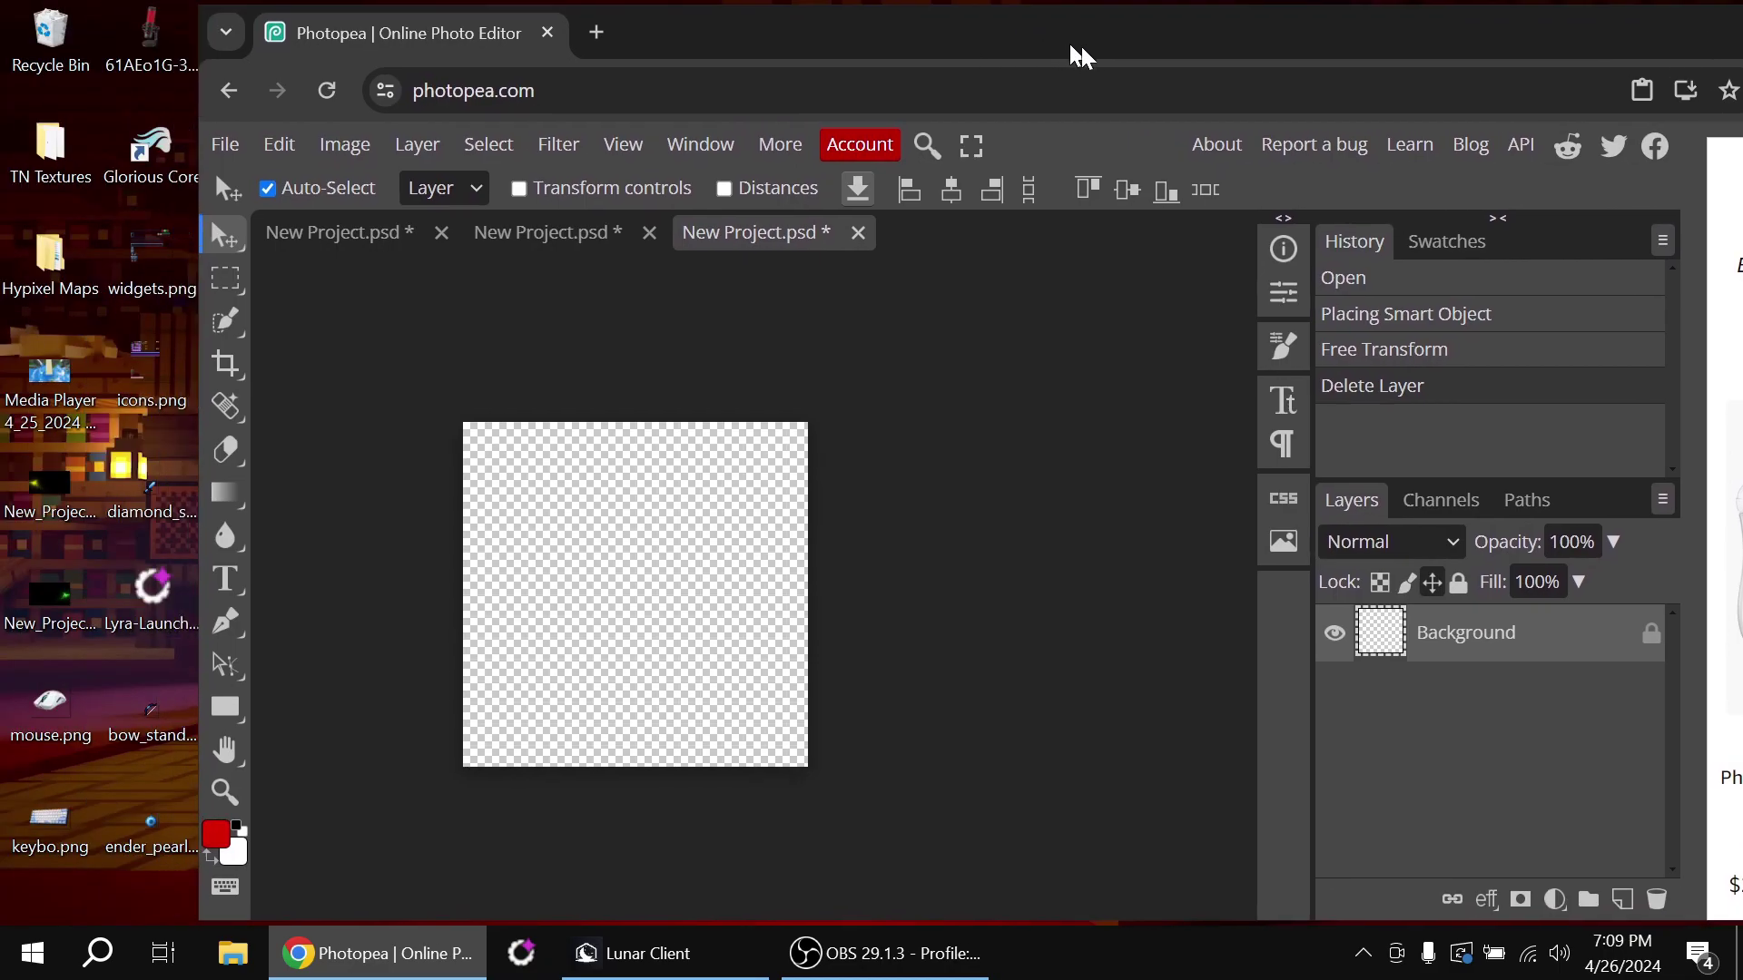
left_click(177, 713)
left_click_drag(177, 713, 808, 592)
left_click_drag(1618, 49, 1188, 40)
left_click(1476, 38)
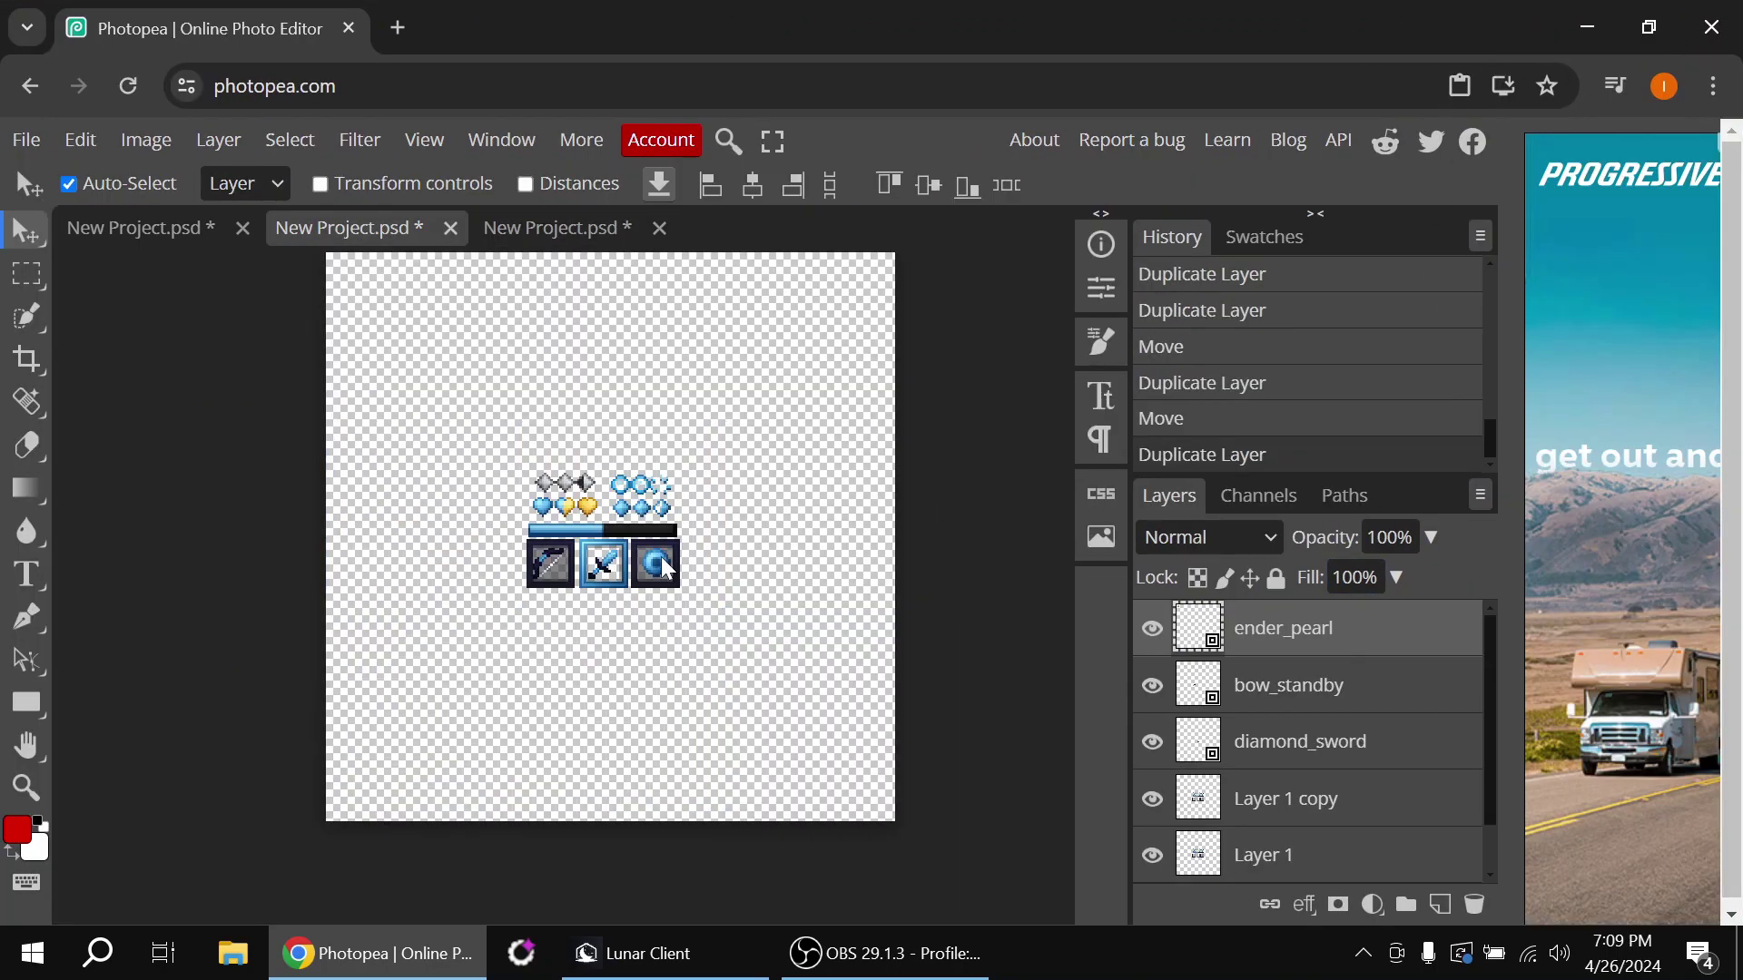
Scale the diamond sword in the middle hotbar slot to 200% and nudge it slightly upward
scroll(581, 592, "up", 5)
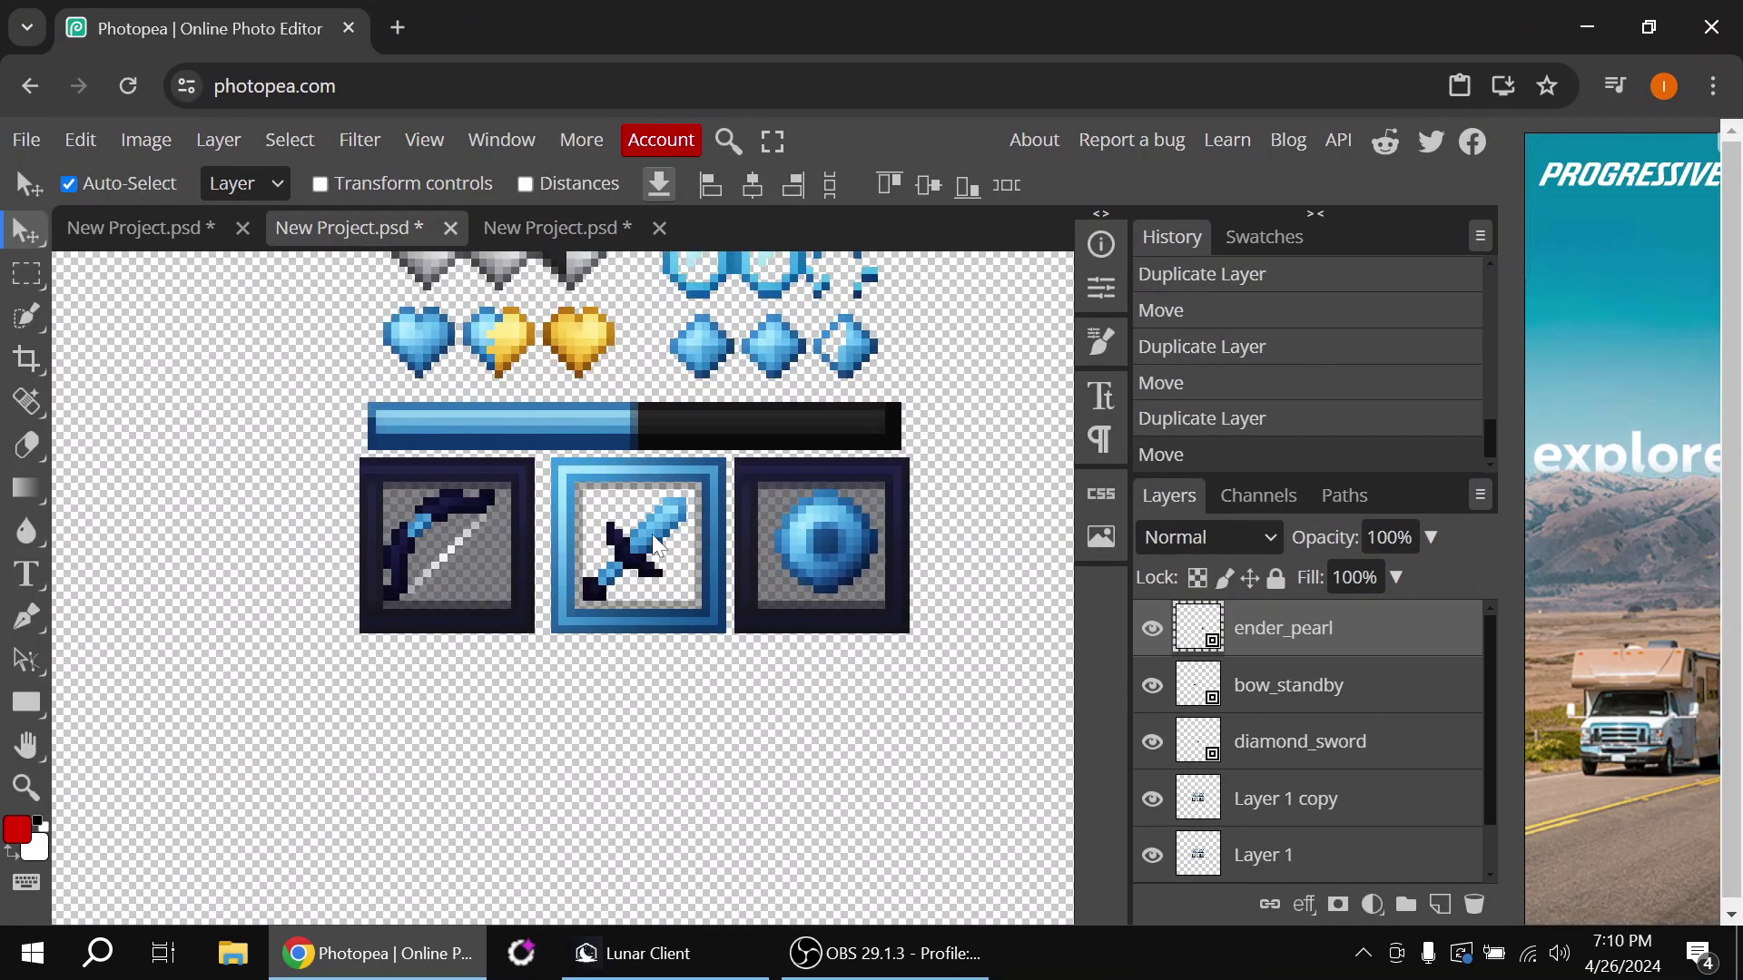
left_click_drag(644, 539, 646, 537)
key("ctrl+alt+t")
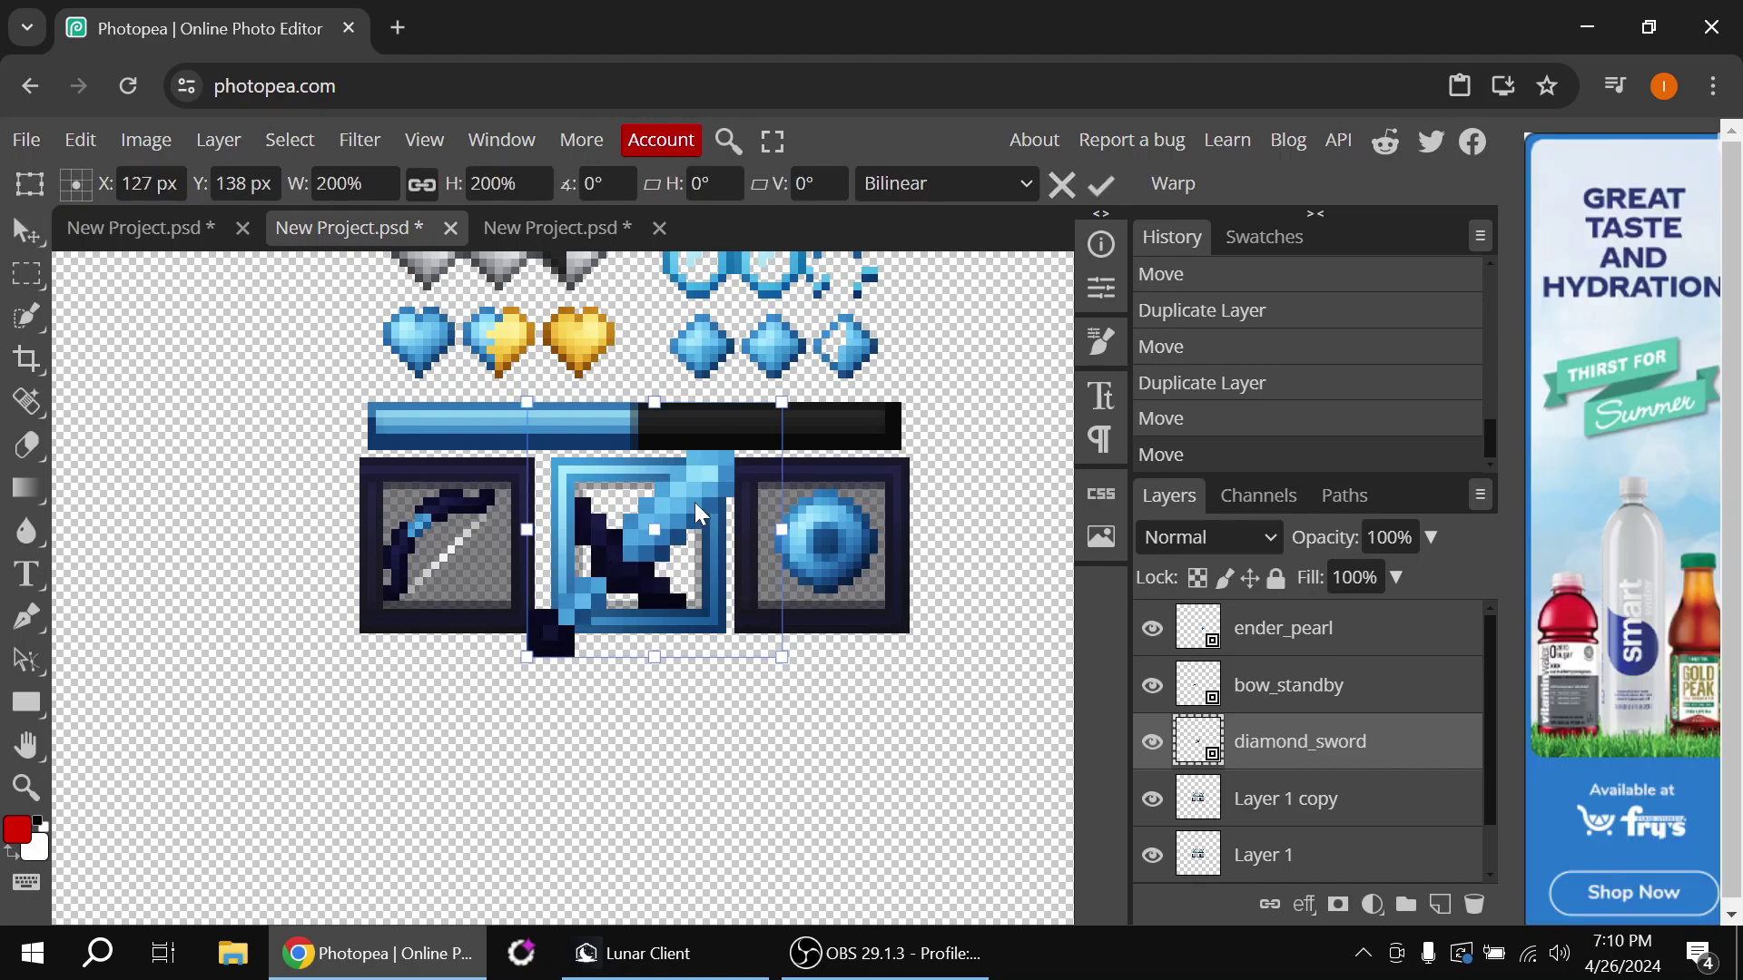
left_click_drag(702, 515, 702, 508)
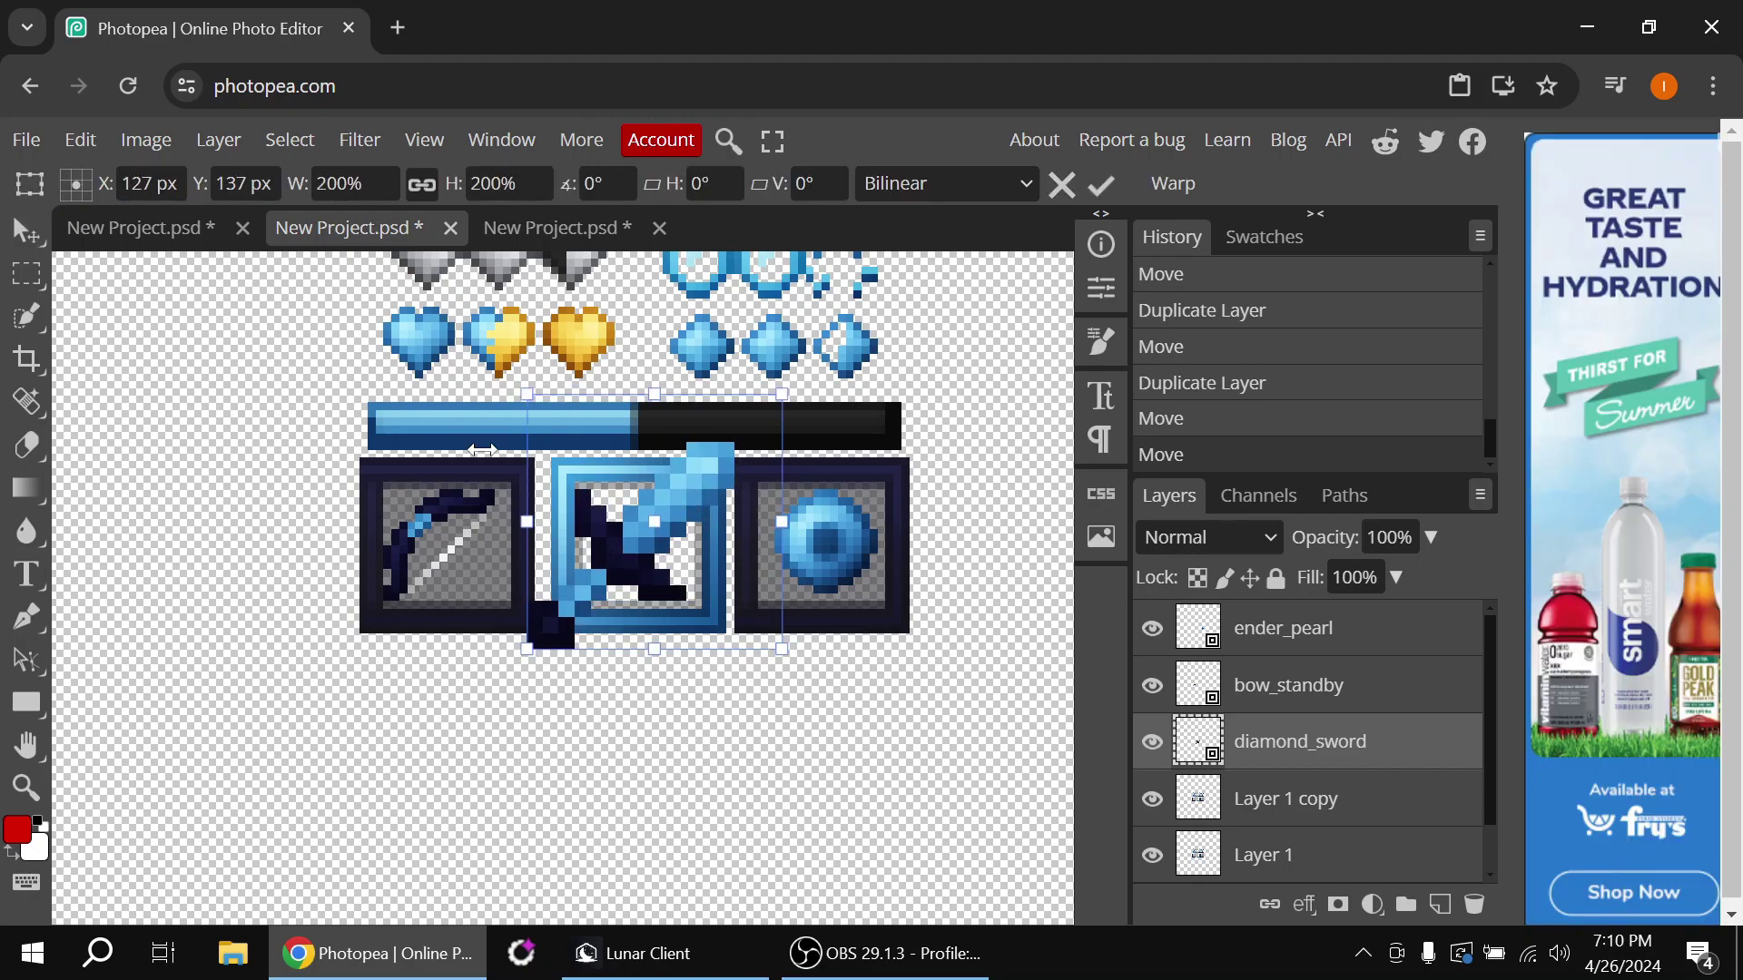
left_click(30, 236)
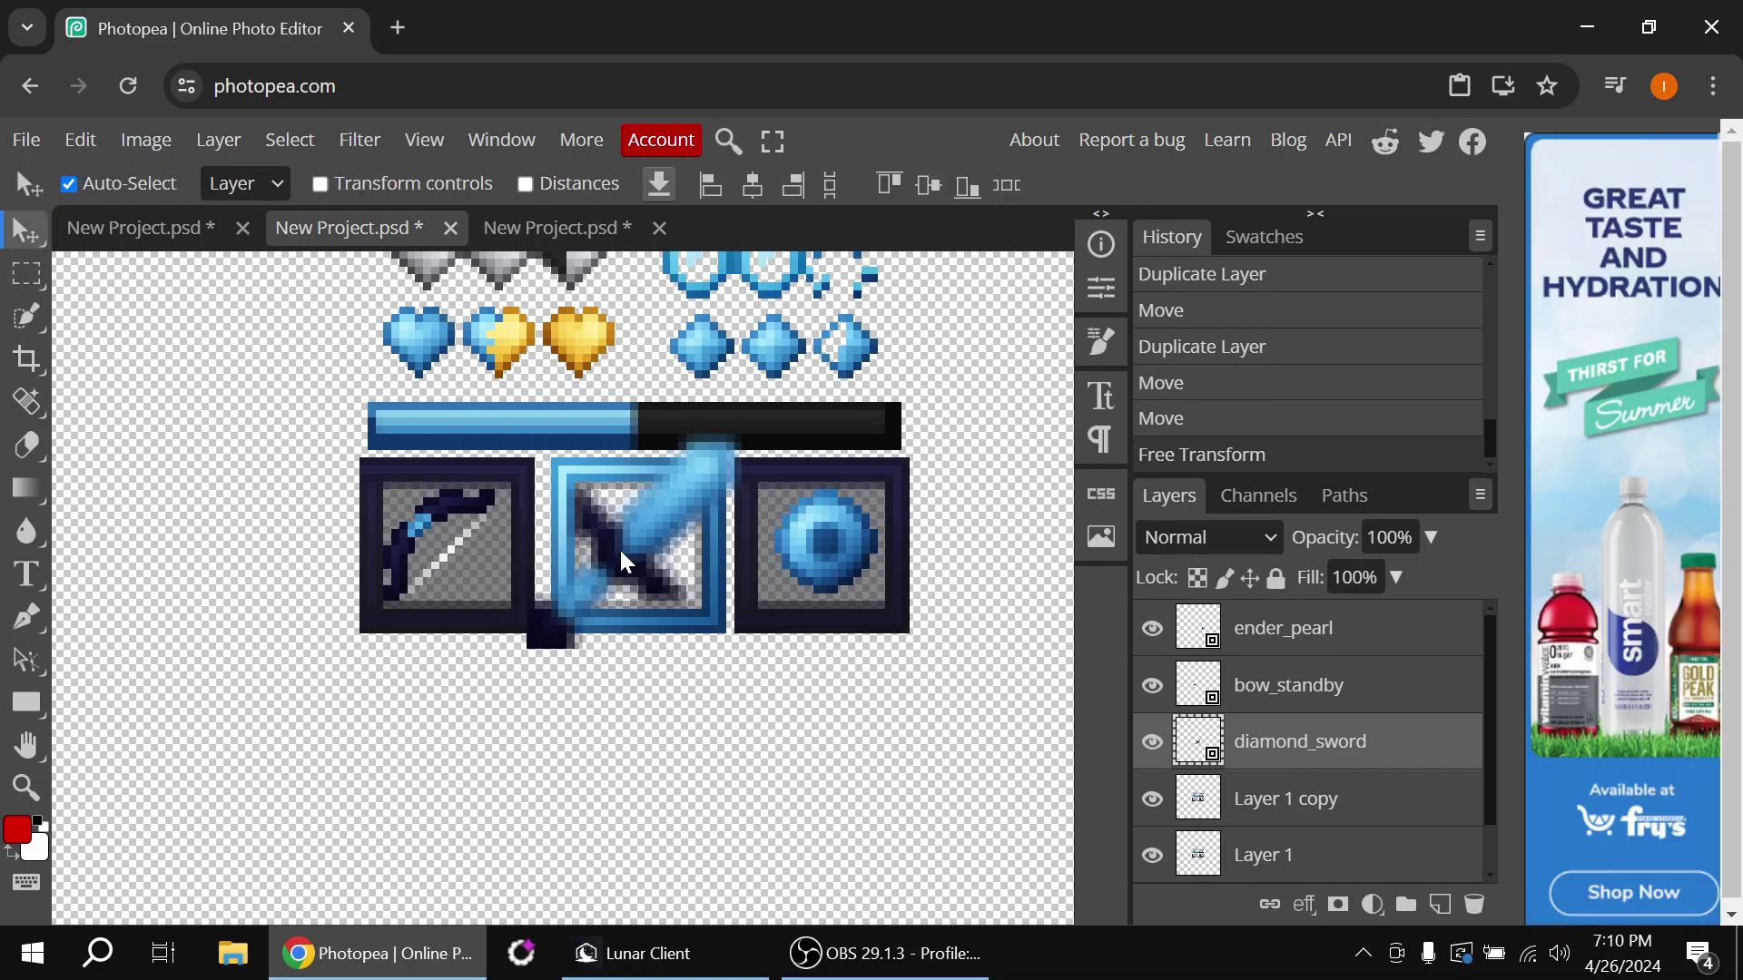
Switch the enlarged sword's transform interpolation to Nearest Neighbor so its pixels stay sharp
key("ctrl+t")
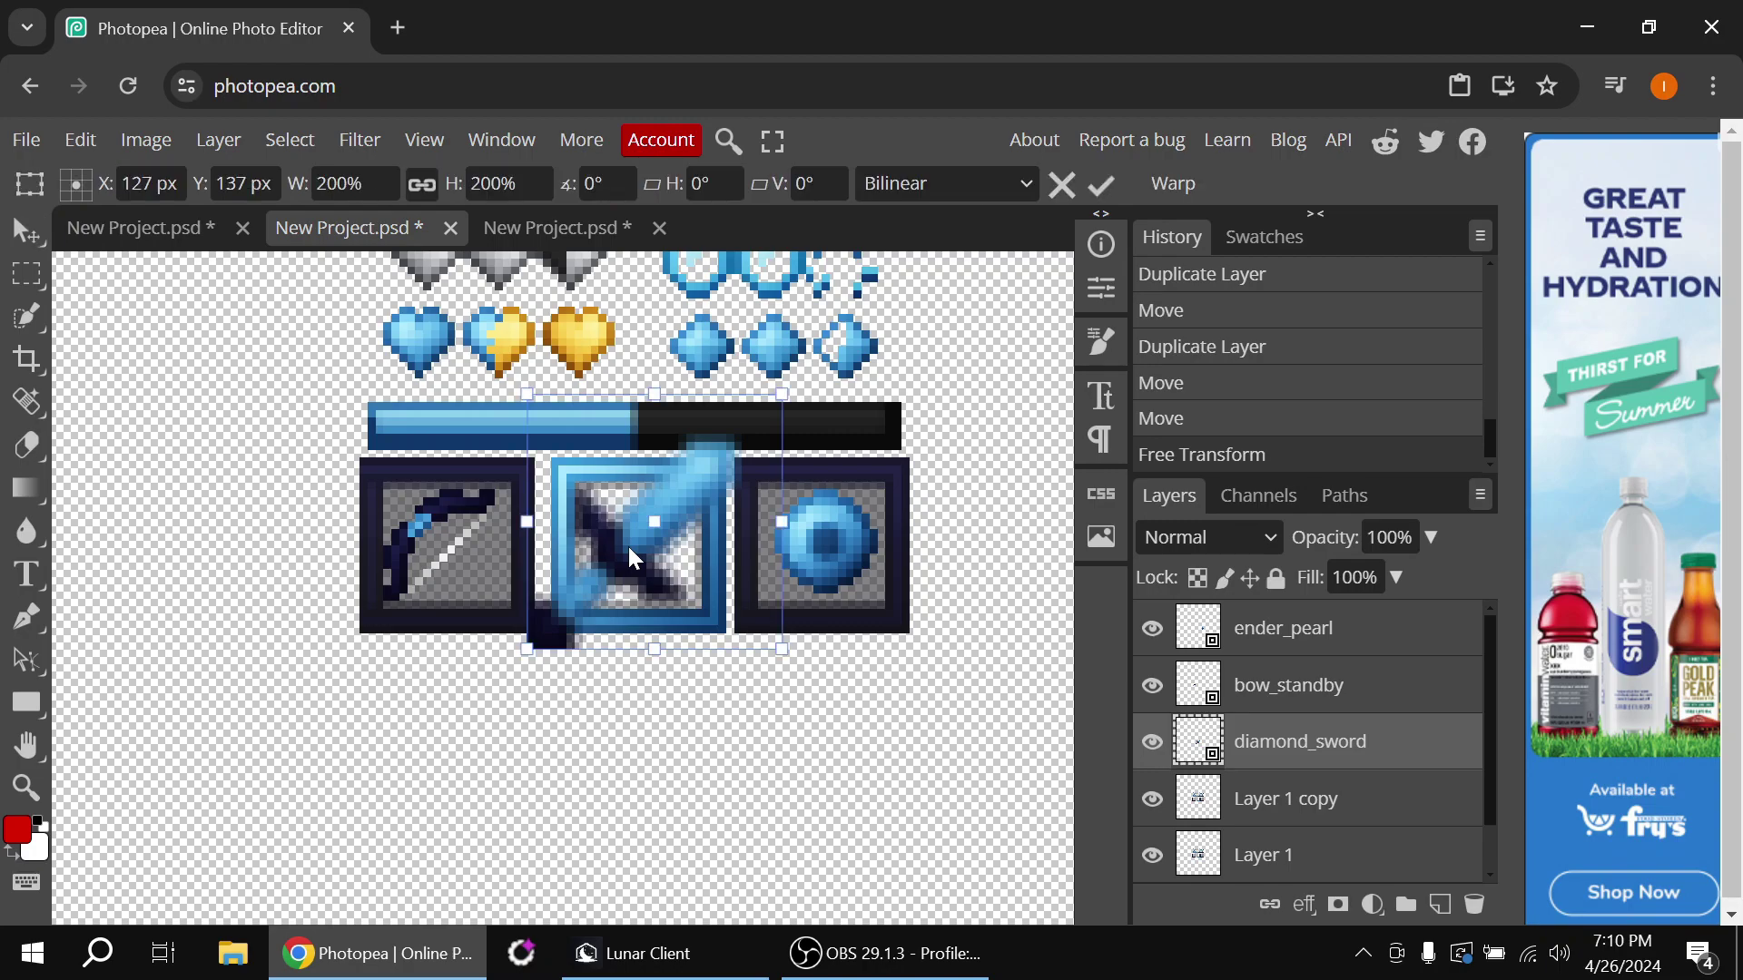
left_click(971, 191)
left_click(944, 216)
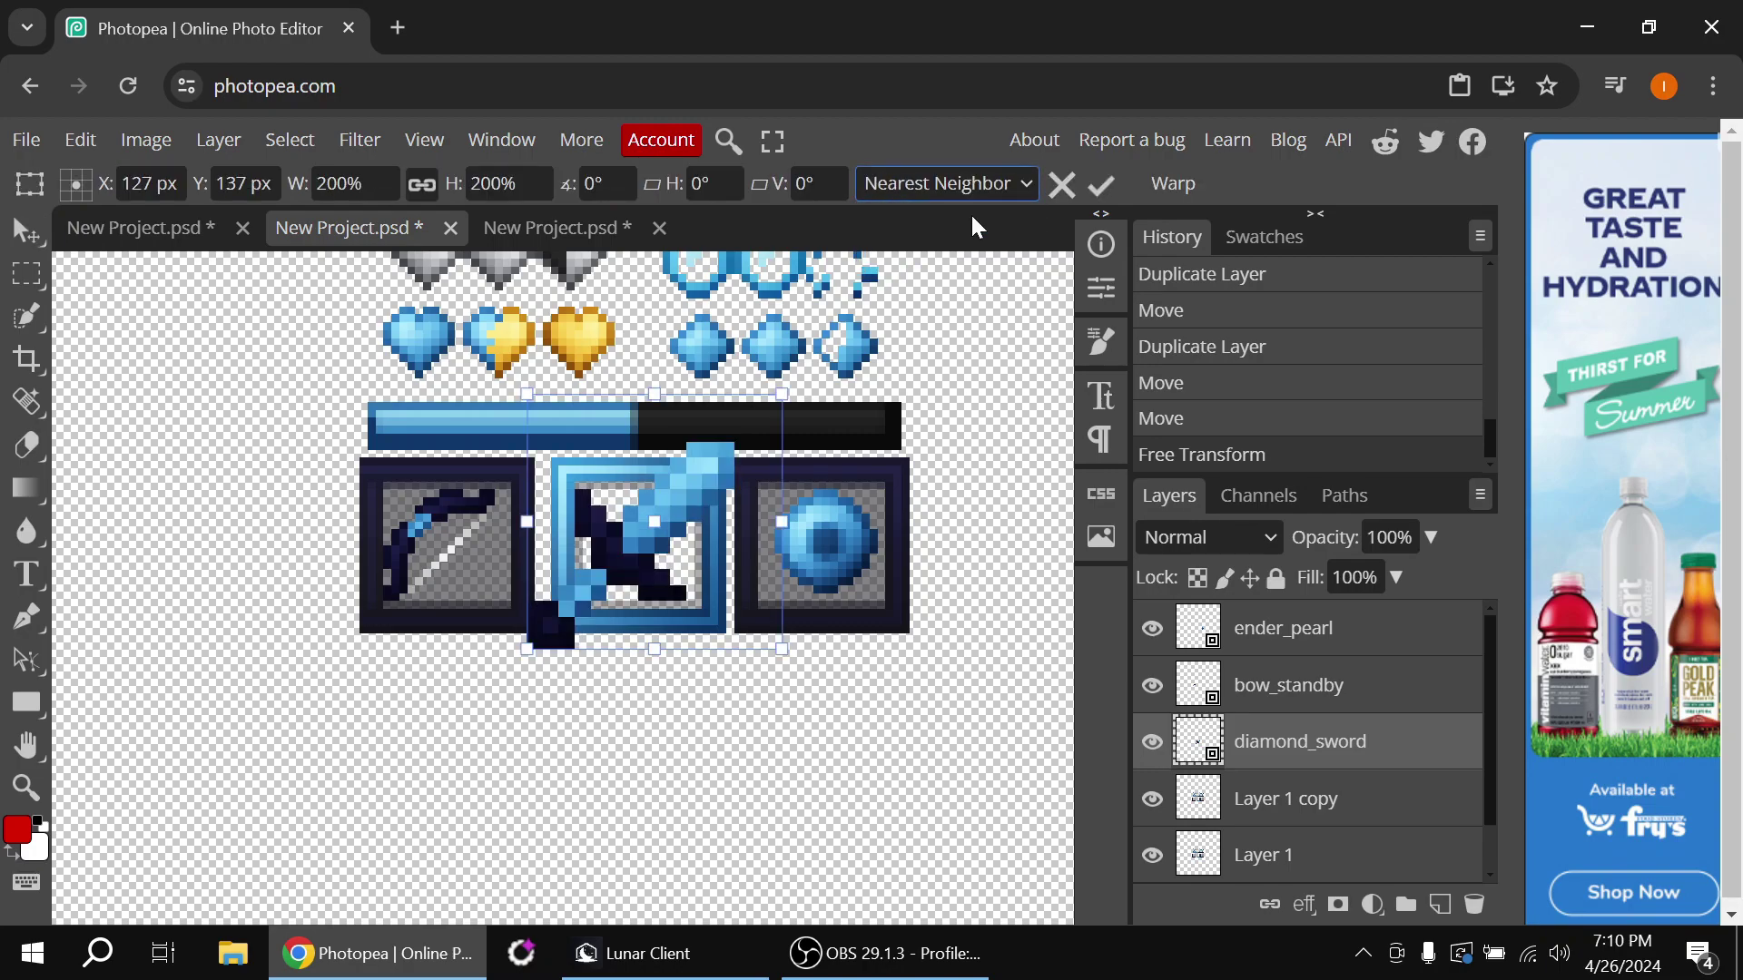
left_click(28, 232)
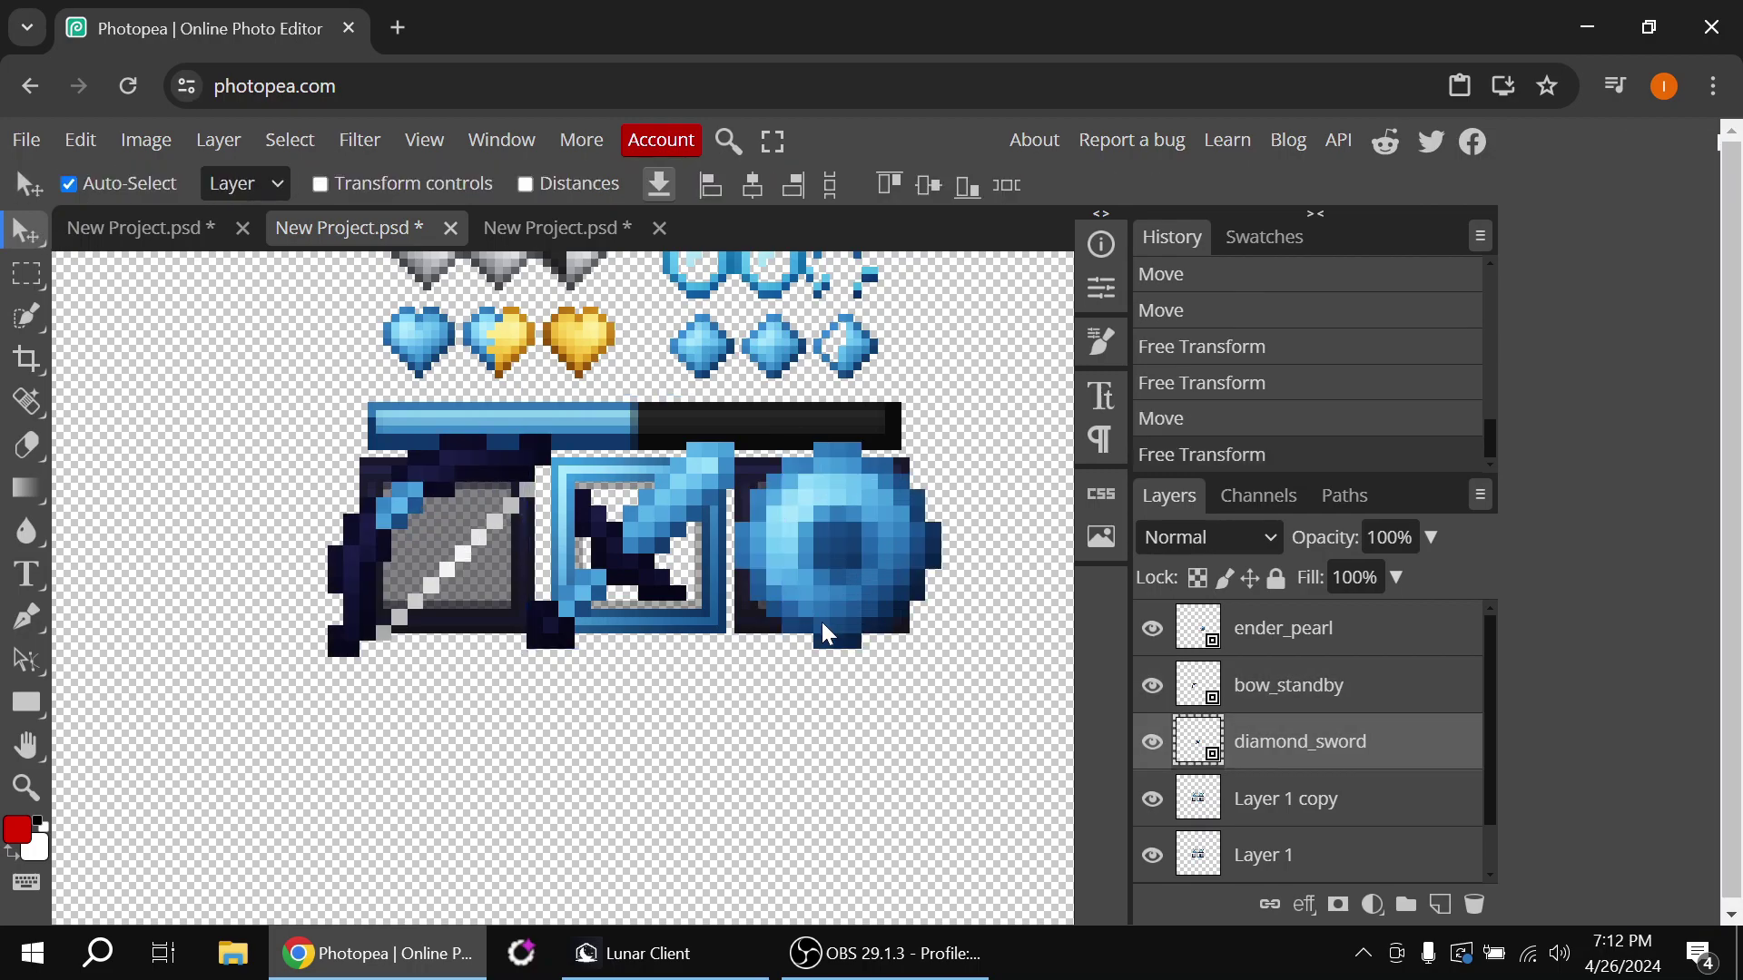
Merge the HUD's item and base layers and place an enlarged copy beside the character in the thumbnail project
left_click(797, 565)
scroll(490, 626, "down", 3)
right_click(1349, 634)
left_click(1335, 812)
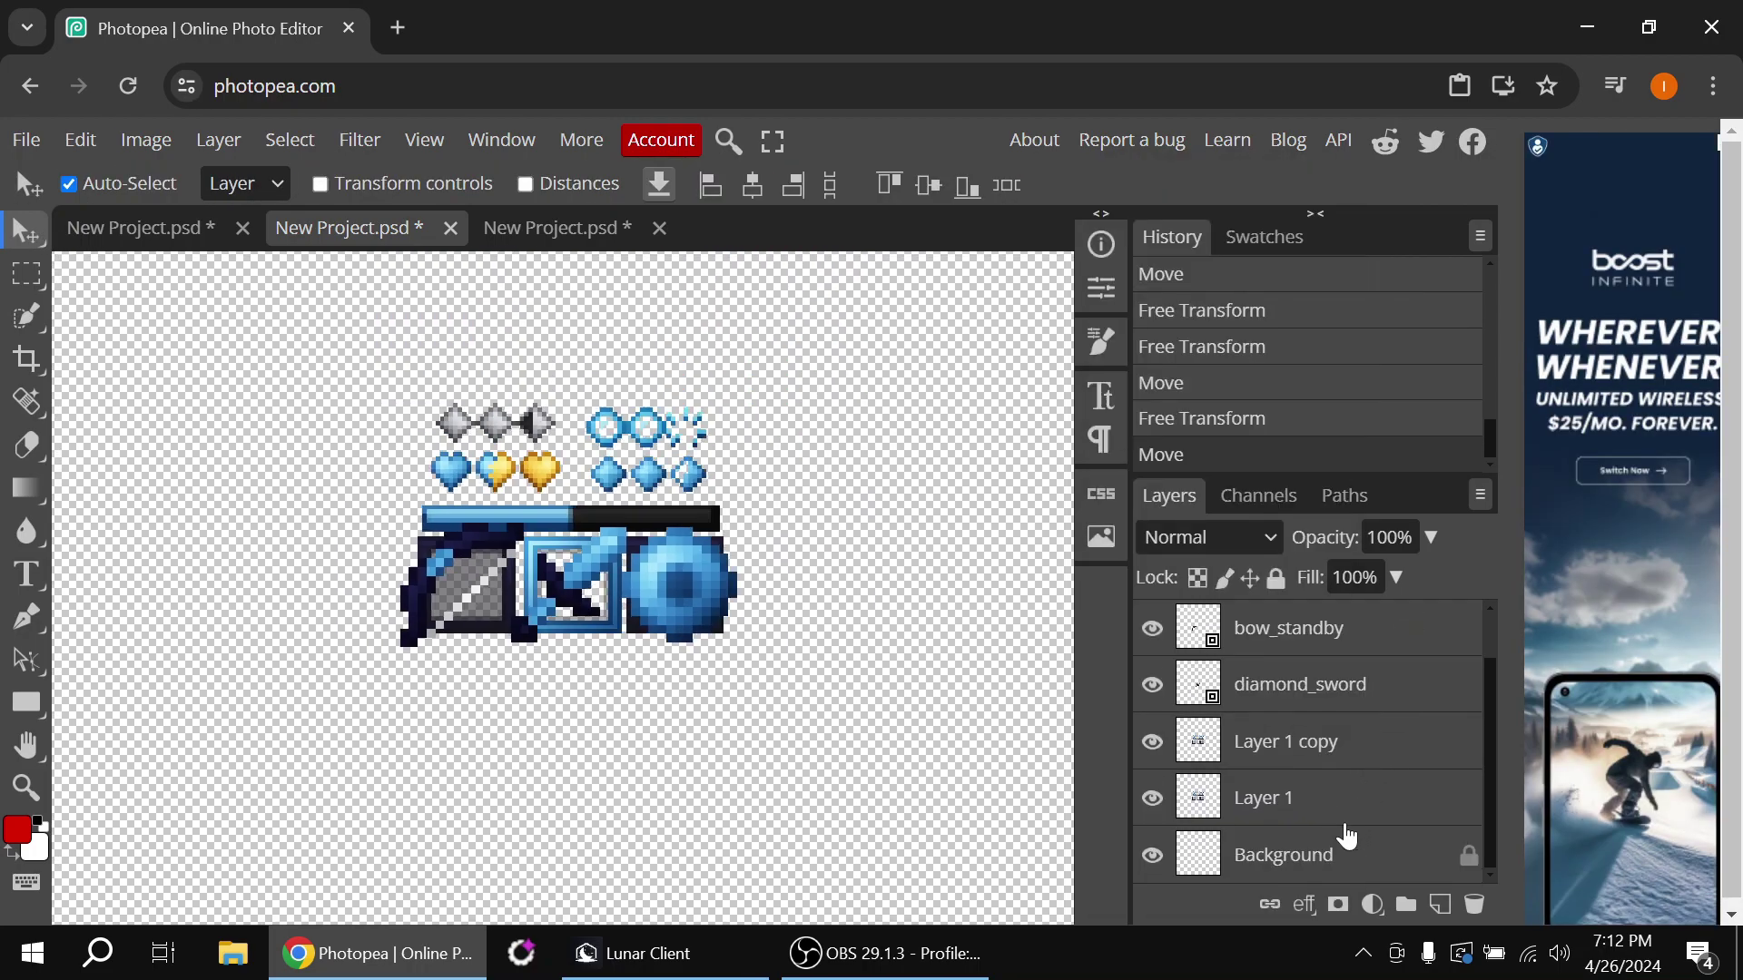
left_click_drag(1346, 640, 528, 754)
key("Delete")
key("ctrl+t")
Add a 3D layer style to the HUD layer with its angle set to -120°
double_click(1419, 671)
left_click_drag(581, 397, 800, 312)
left_click(733, 823)
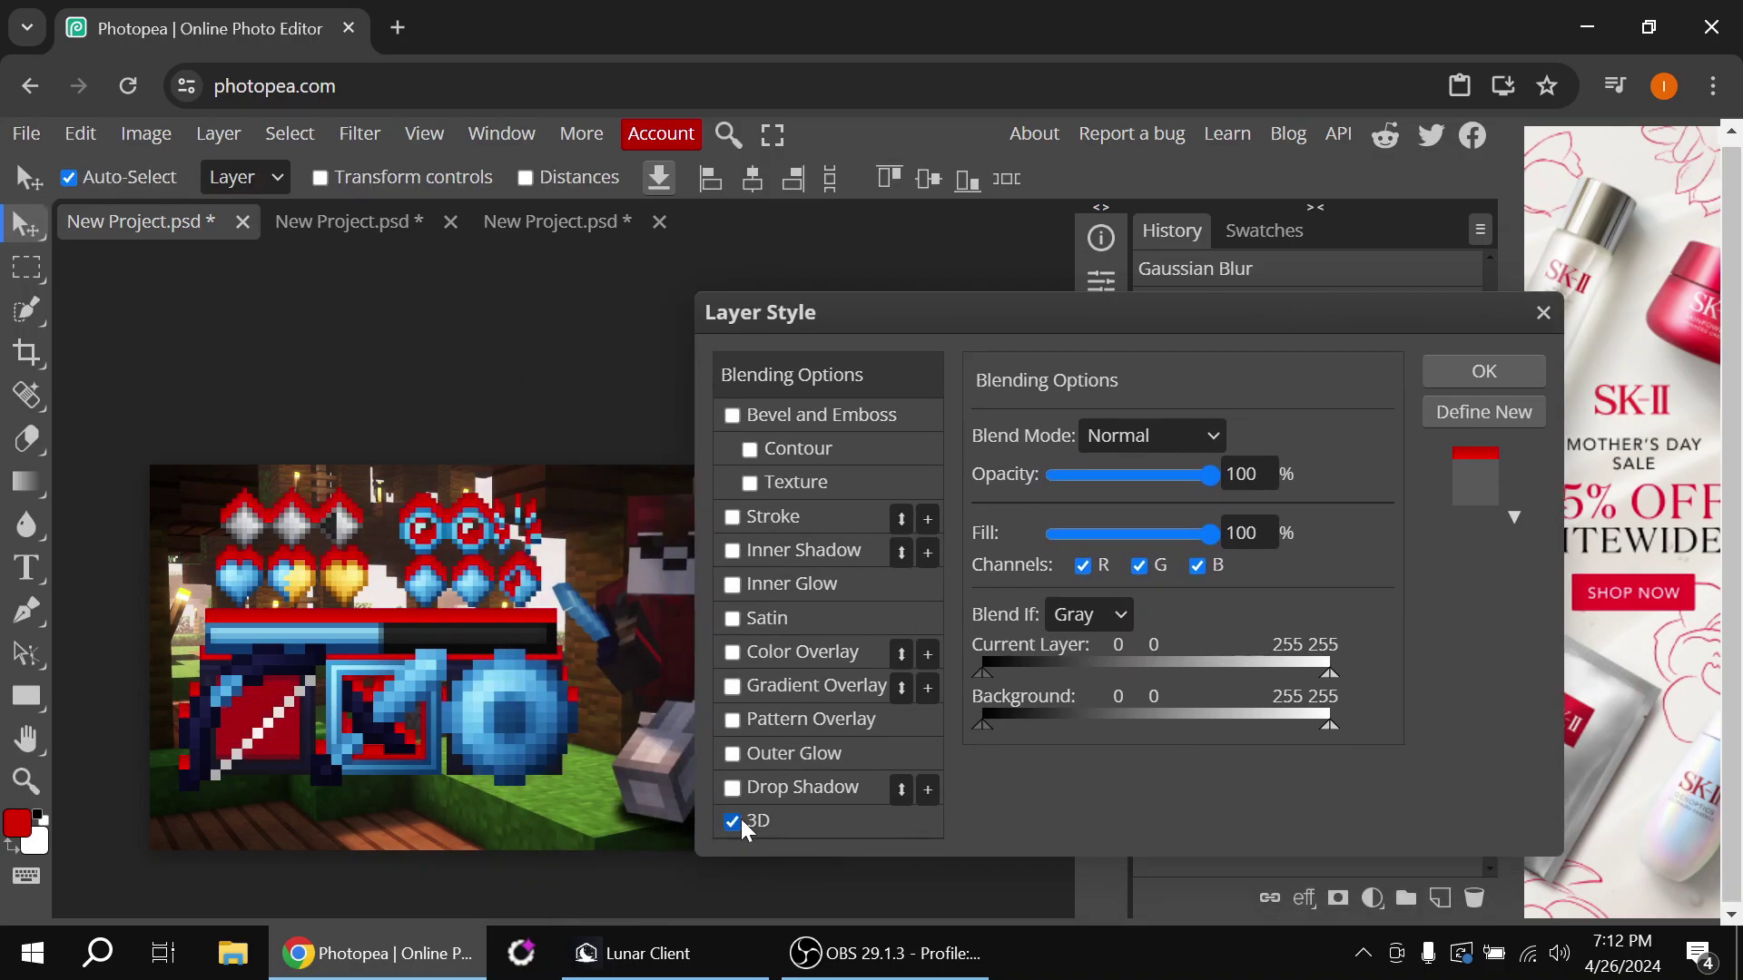
left_click(799, 827)
left_click_drag(1079, 505, 1026, 600)
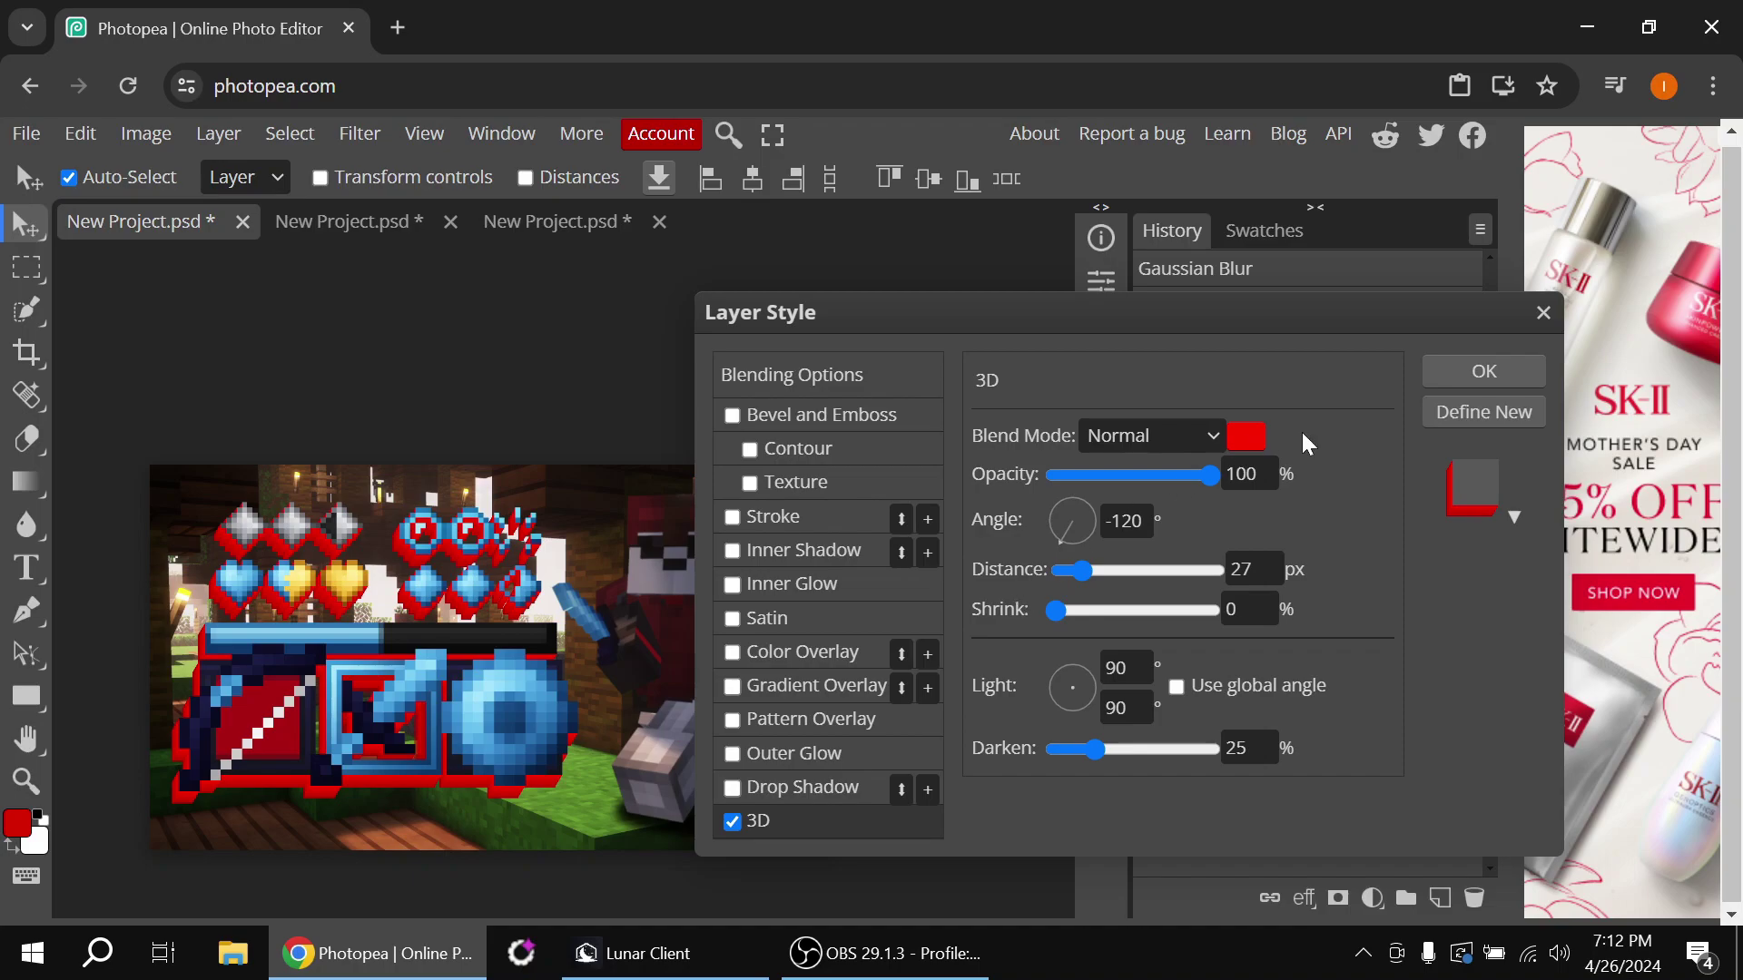
Change the color of the HUD's 3D effect to black
left_click(1260, 449)
left_click(1158, 466)
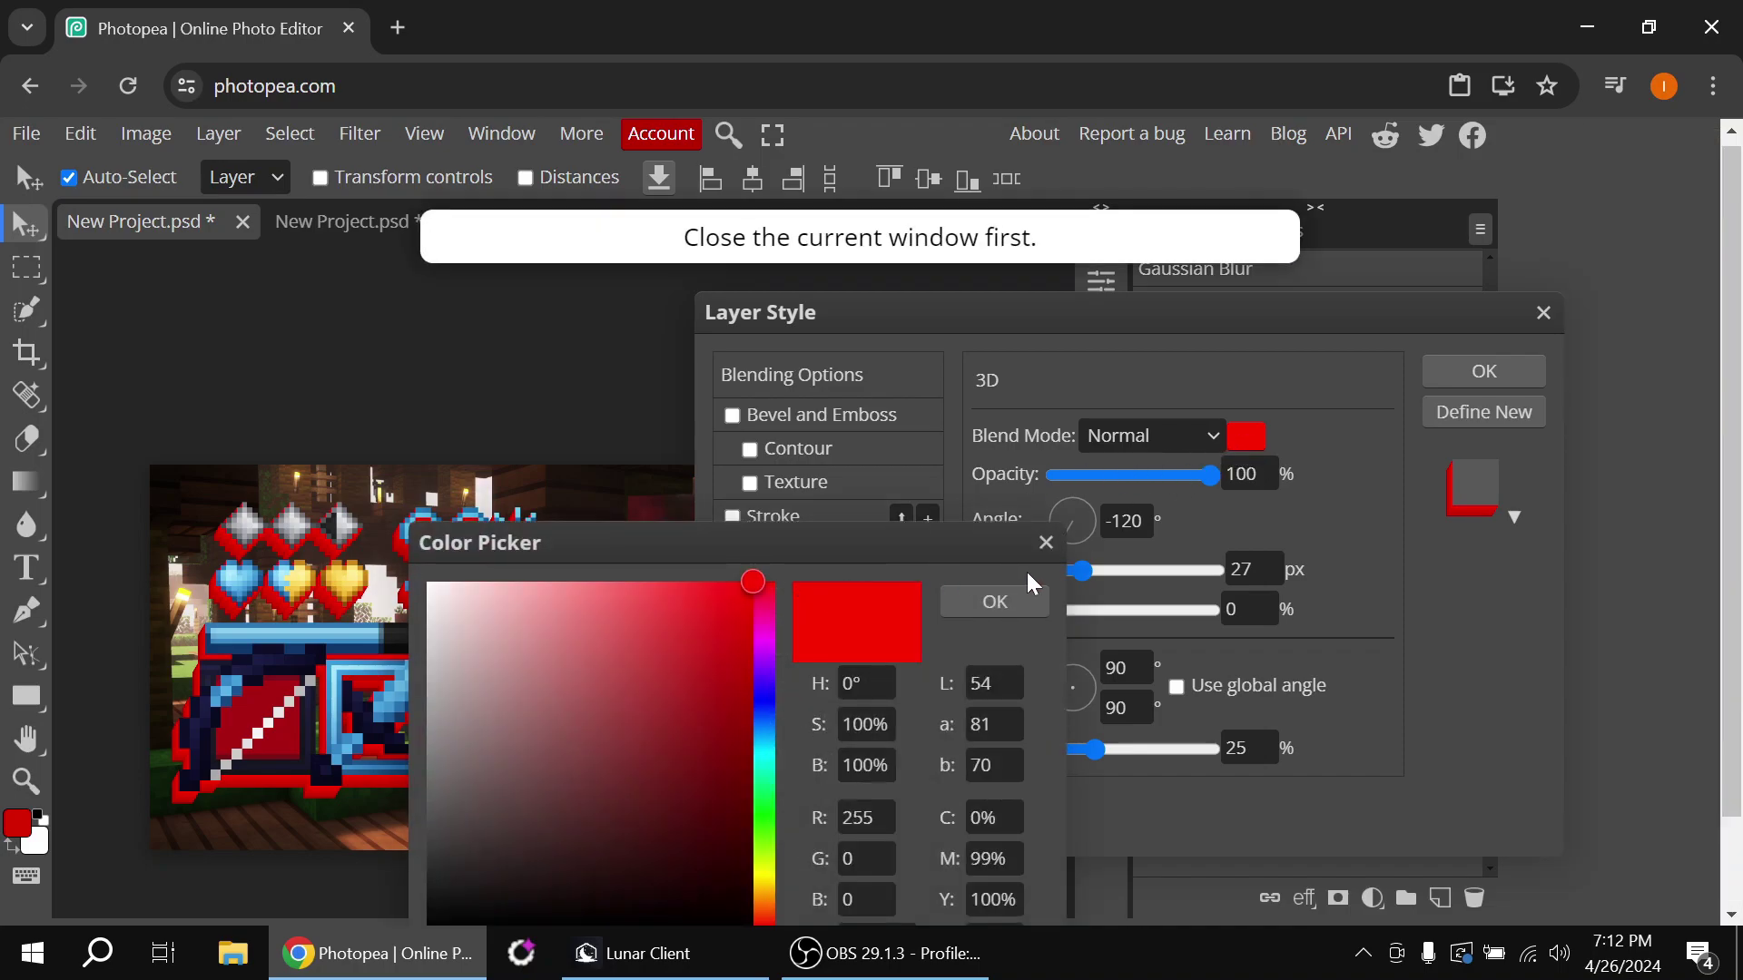
left_click(998, 601)
left_click(1245, 436)
left_click(477, 921)
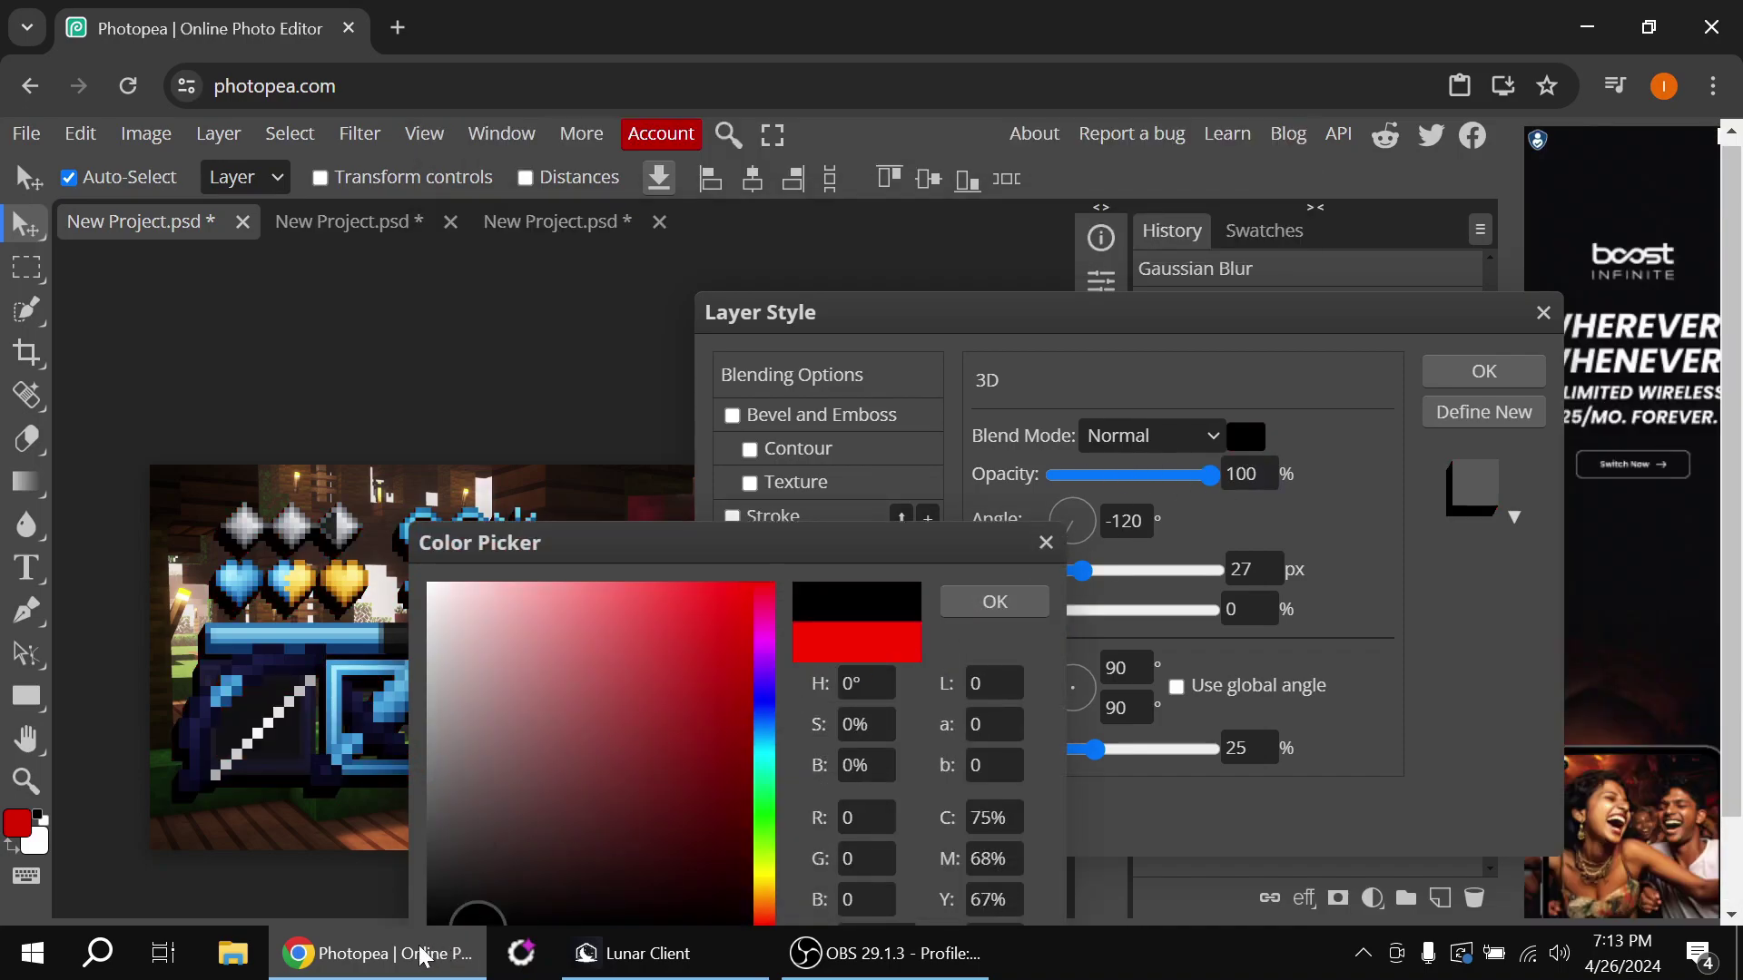
left_click(1014, 601)
Apply the 3D effect with 74% opacity, 10 px distance, light angles of 164° and 74°, and 0% darken
mouse_move(1080, 570)
left_mouse_down()
mouse_move(1050, 572)
mouse_move(1082, 572)
left_mouse_up()
left_click_drag(1096, 749, 1055, 751)
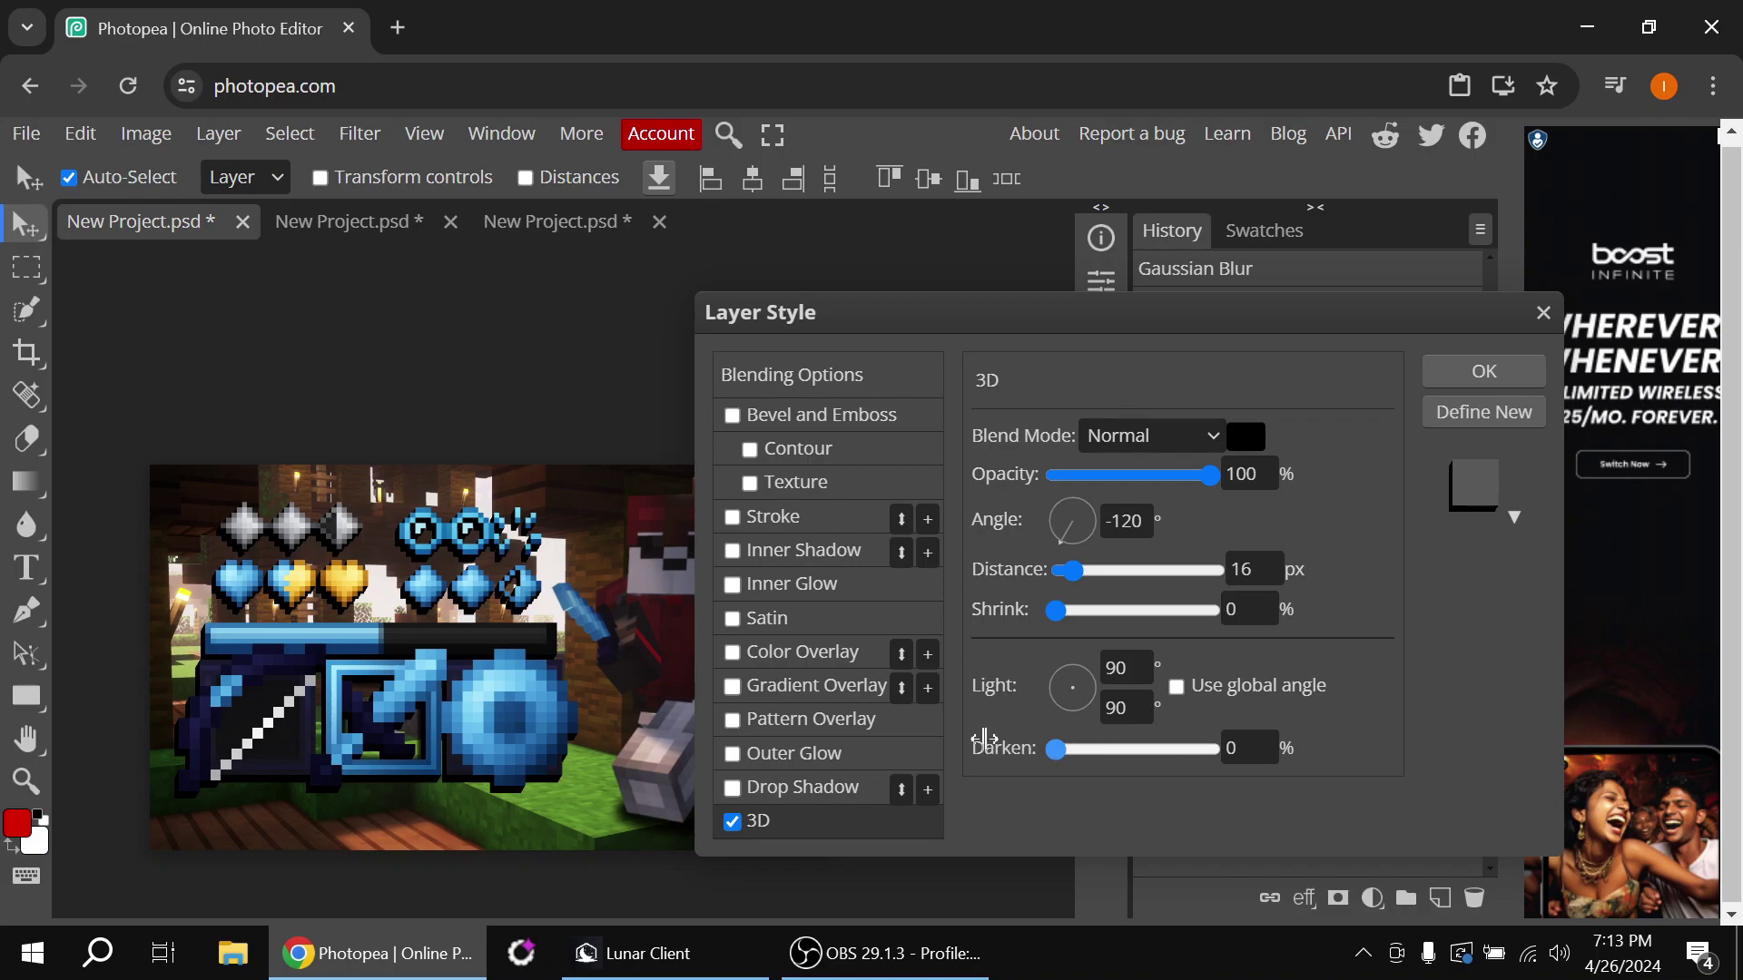
left_click_drag(1075, 694, 1068, 687)
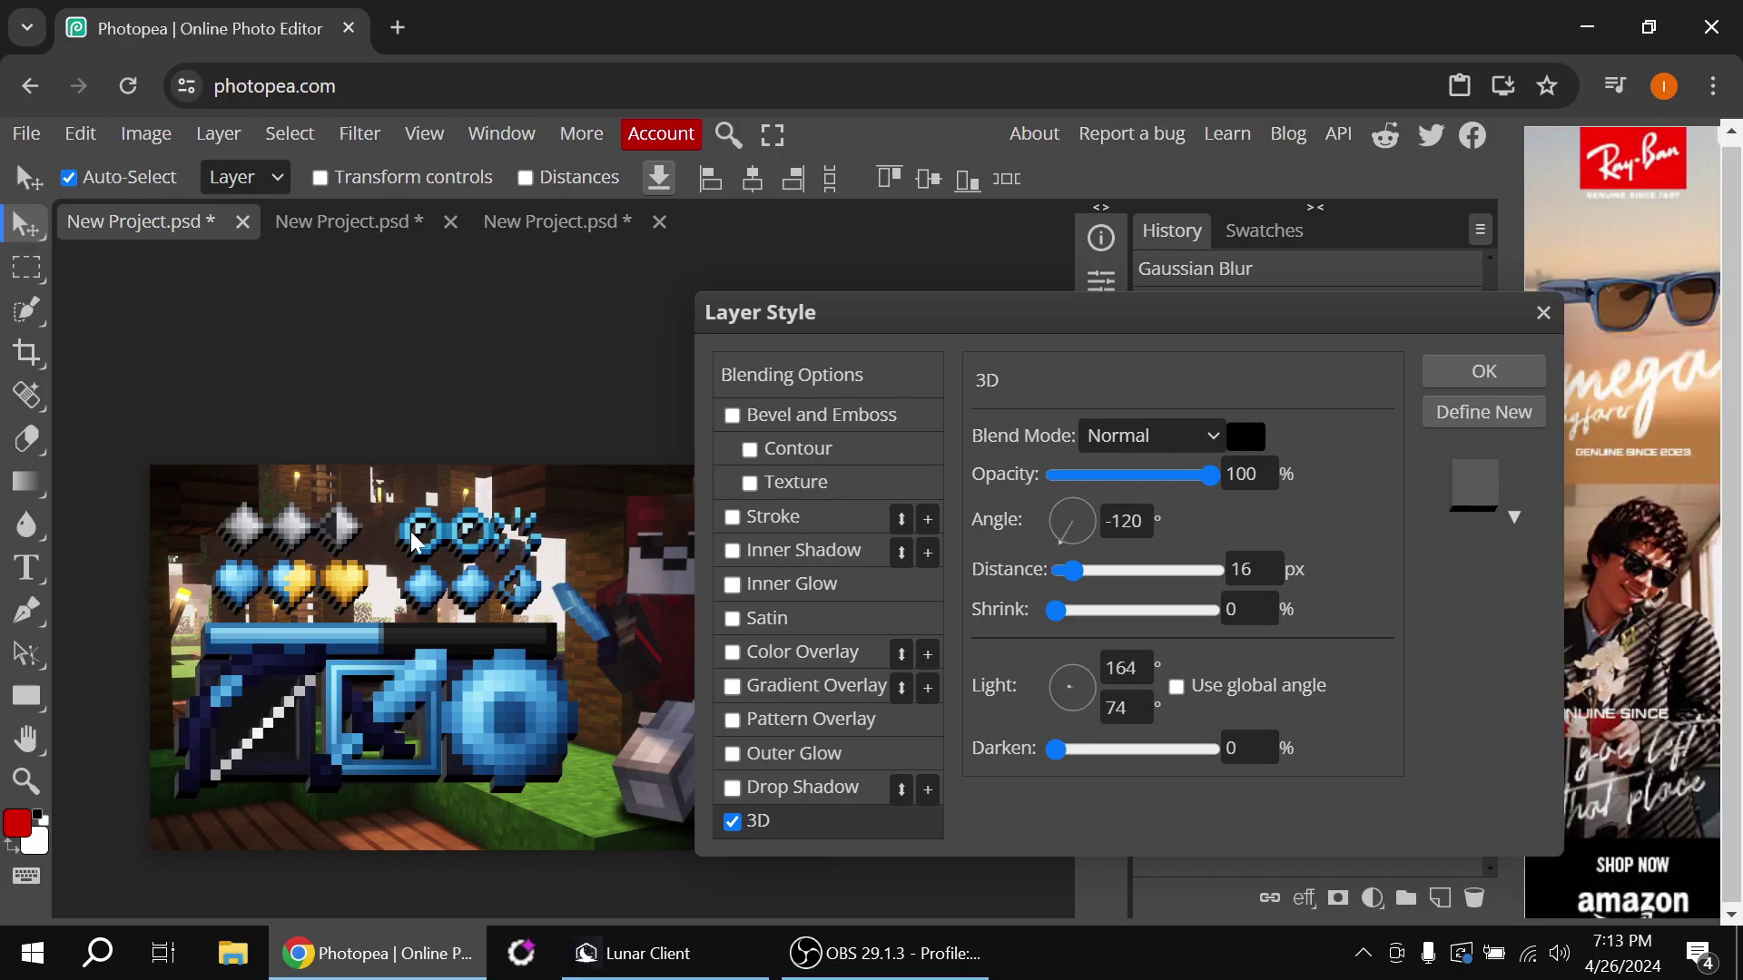
left_click_drag(1072, 569, 1076, 579)
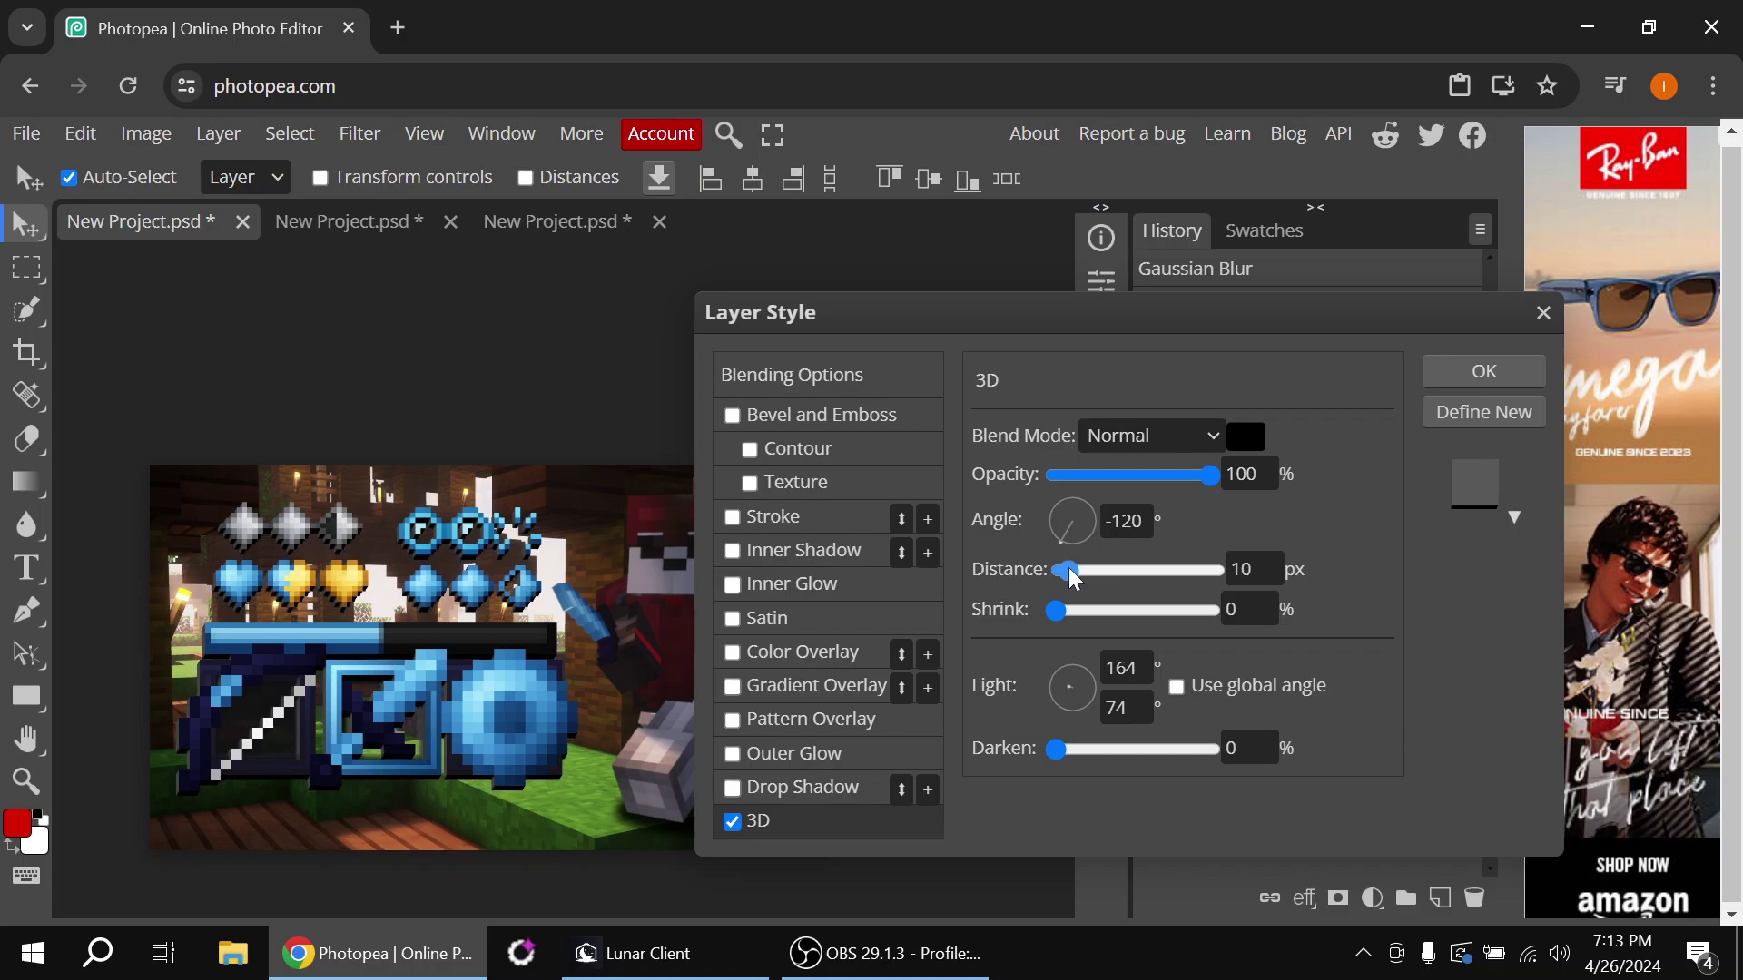
mouse_move(1185, 491)
left_mouse_down()
mouse_move(1149, 502)
mouse_move(1178, 502)
left_mouse_up()
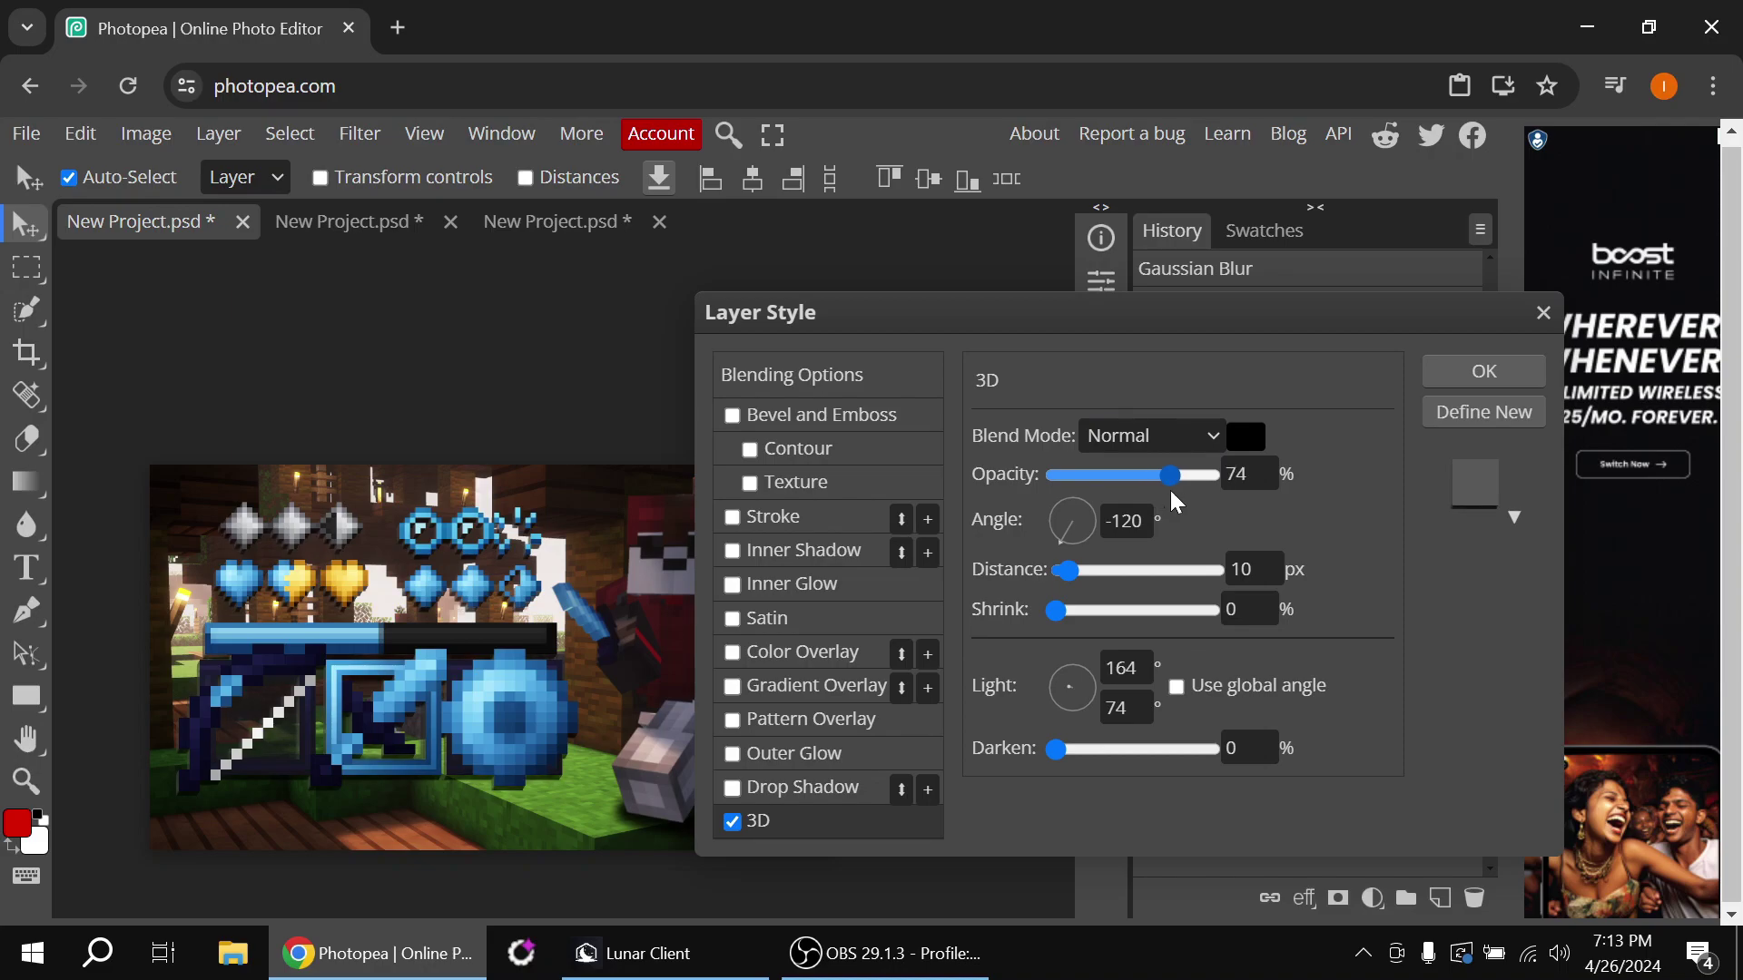
left_click(1485, 372)
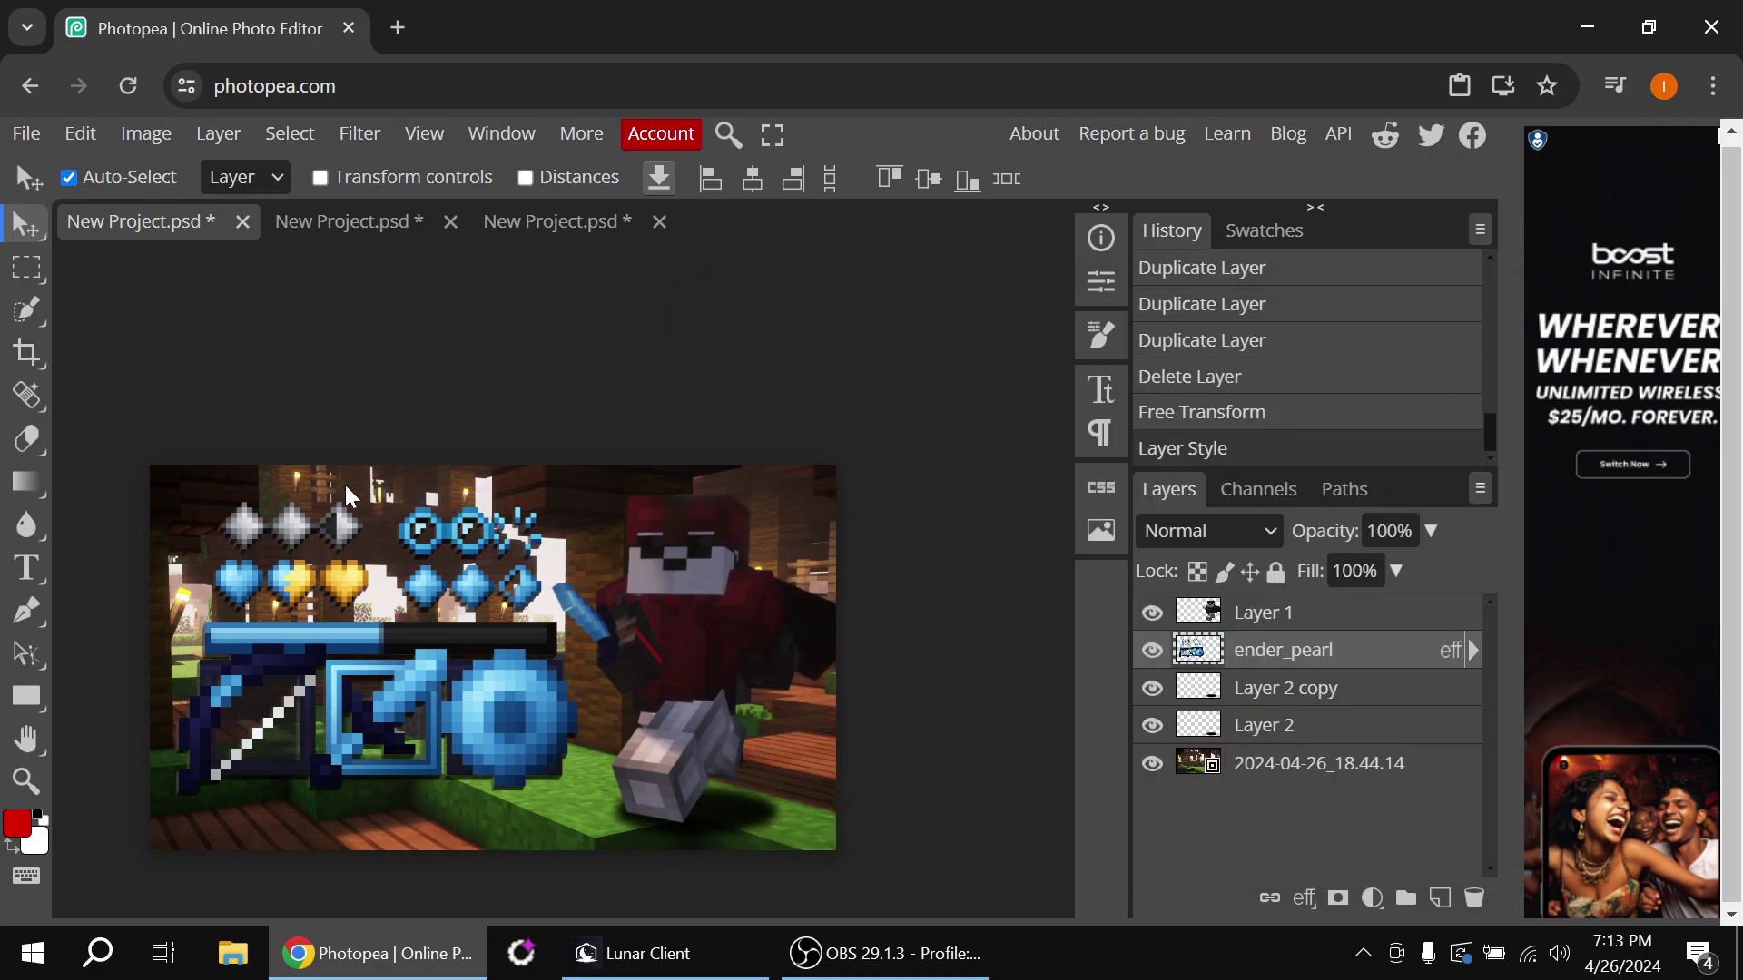
key("ctrl+alt+t")
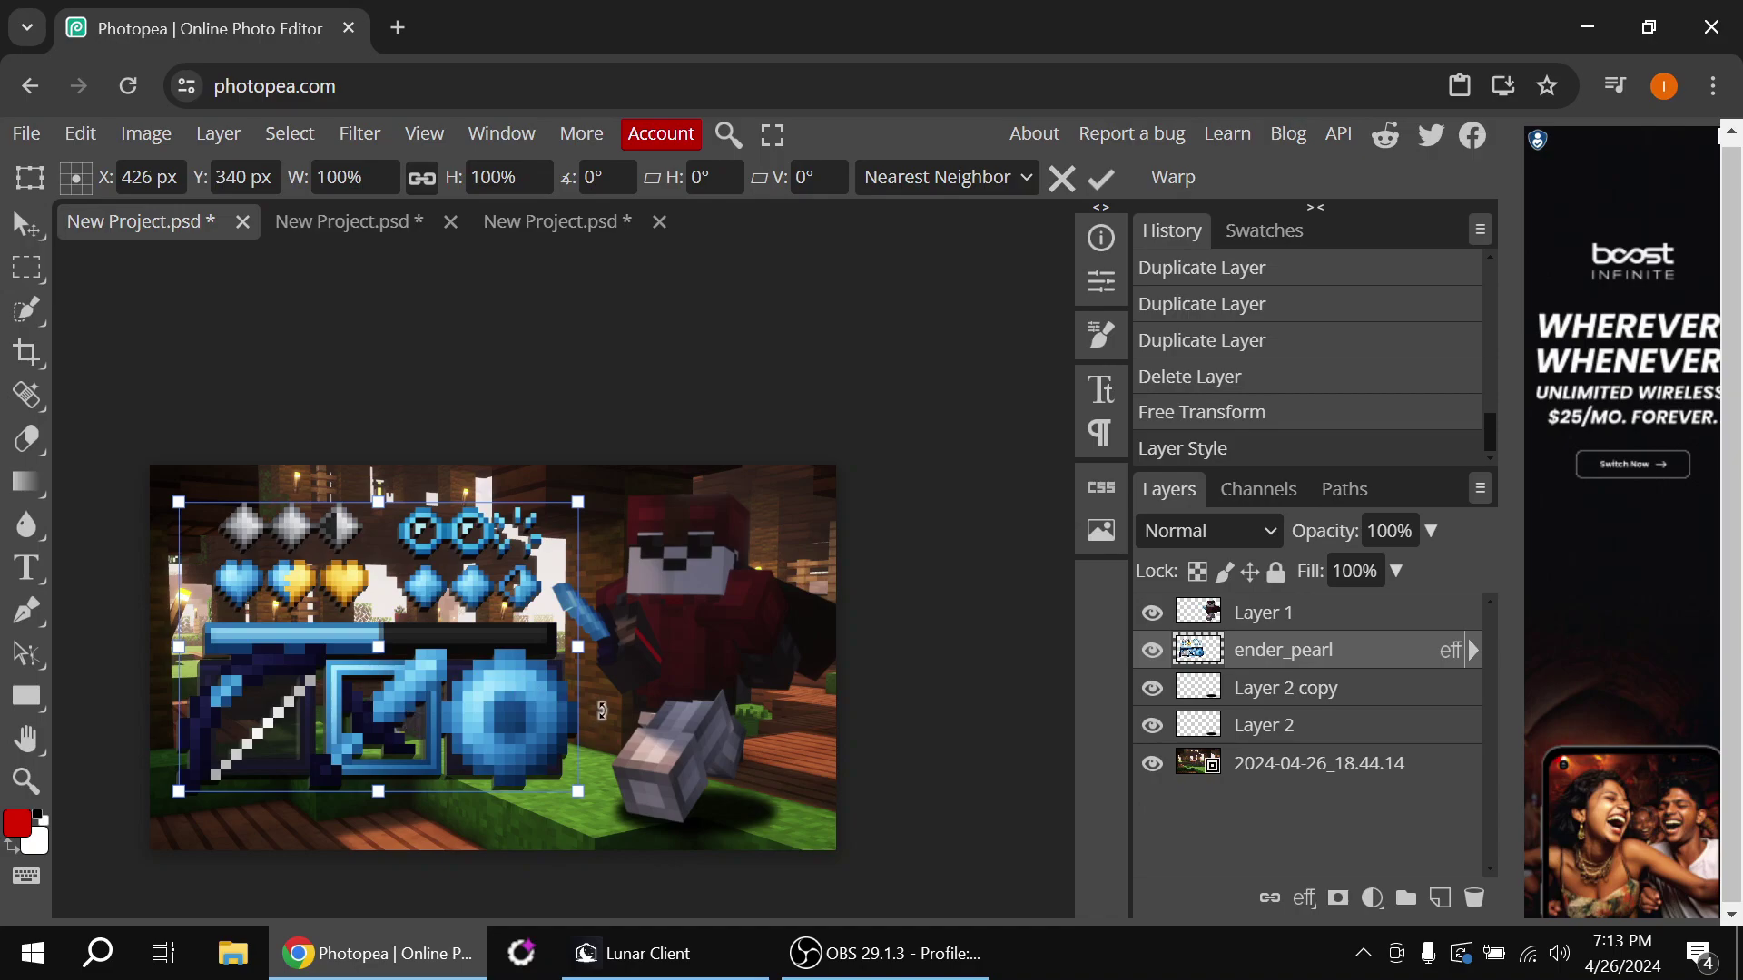
left_click_drag(580, 503, 532, 531)
key("ctrl+z")
Distort the HUD's corners into a perspective view, making the end nearest the character shorter
key("ctrl+alt+t")
left_click_drag(179, 791, 179, 807)
left_click_drag(555, 662, 569, 655)
left_click_drag(547, 526, 535, 541)
left_click_drag(179, 502, 175, 497)
left_click_drag(593, 785, 604, 757)
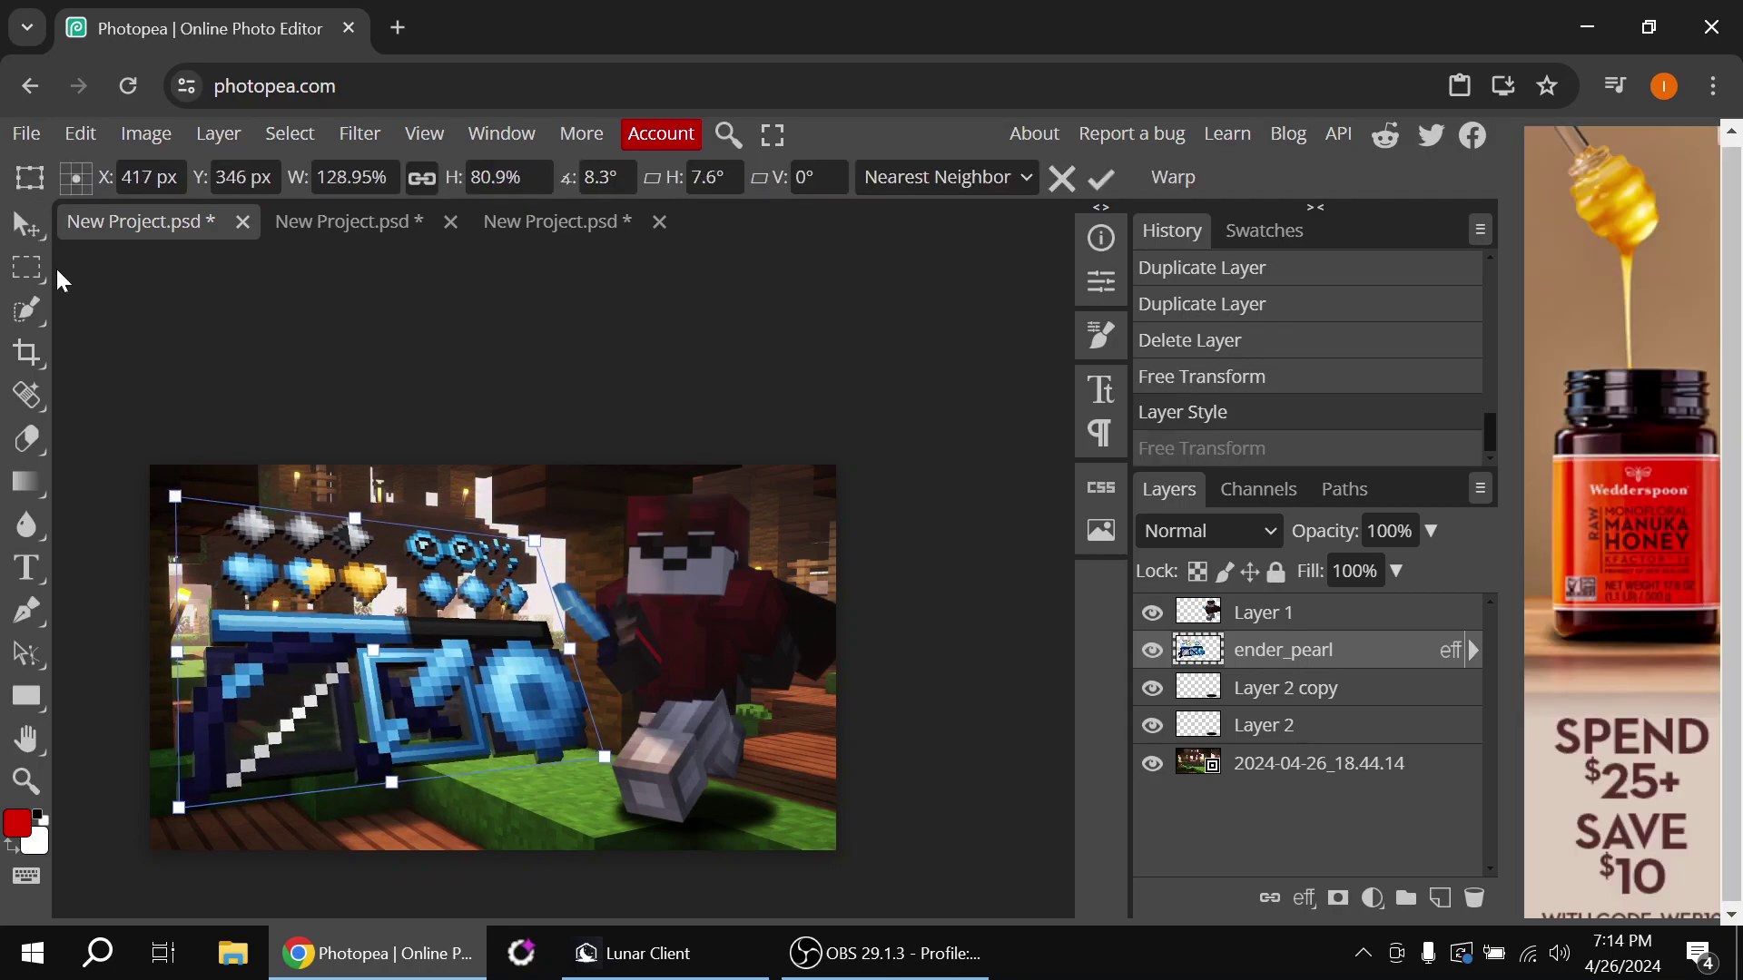
left_click(25, 225)
Stretch the HUD's lower-left corner outward, adjust its position, and delete the Layer 2 copy layer
left_click_drag(414, 709, 408, 703)
key("ctrl+alt+t")
left_click_drag(185, 796, 164, 815)
key("Return")
key("Delete")
left_click_drag(417, 686, 412, 699)
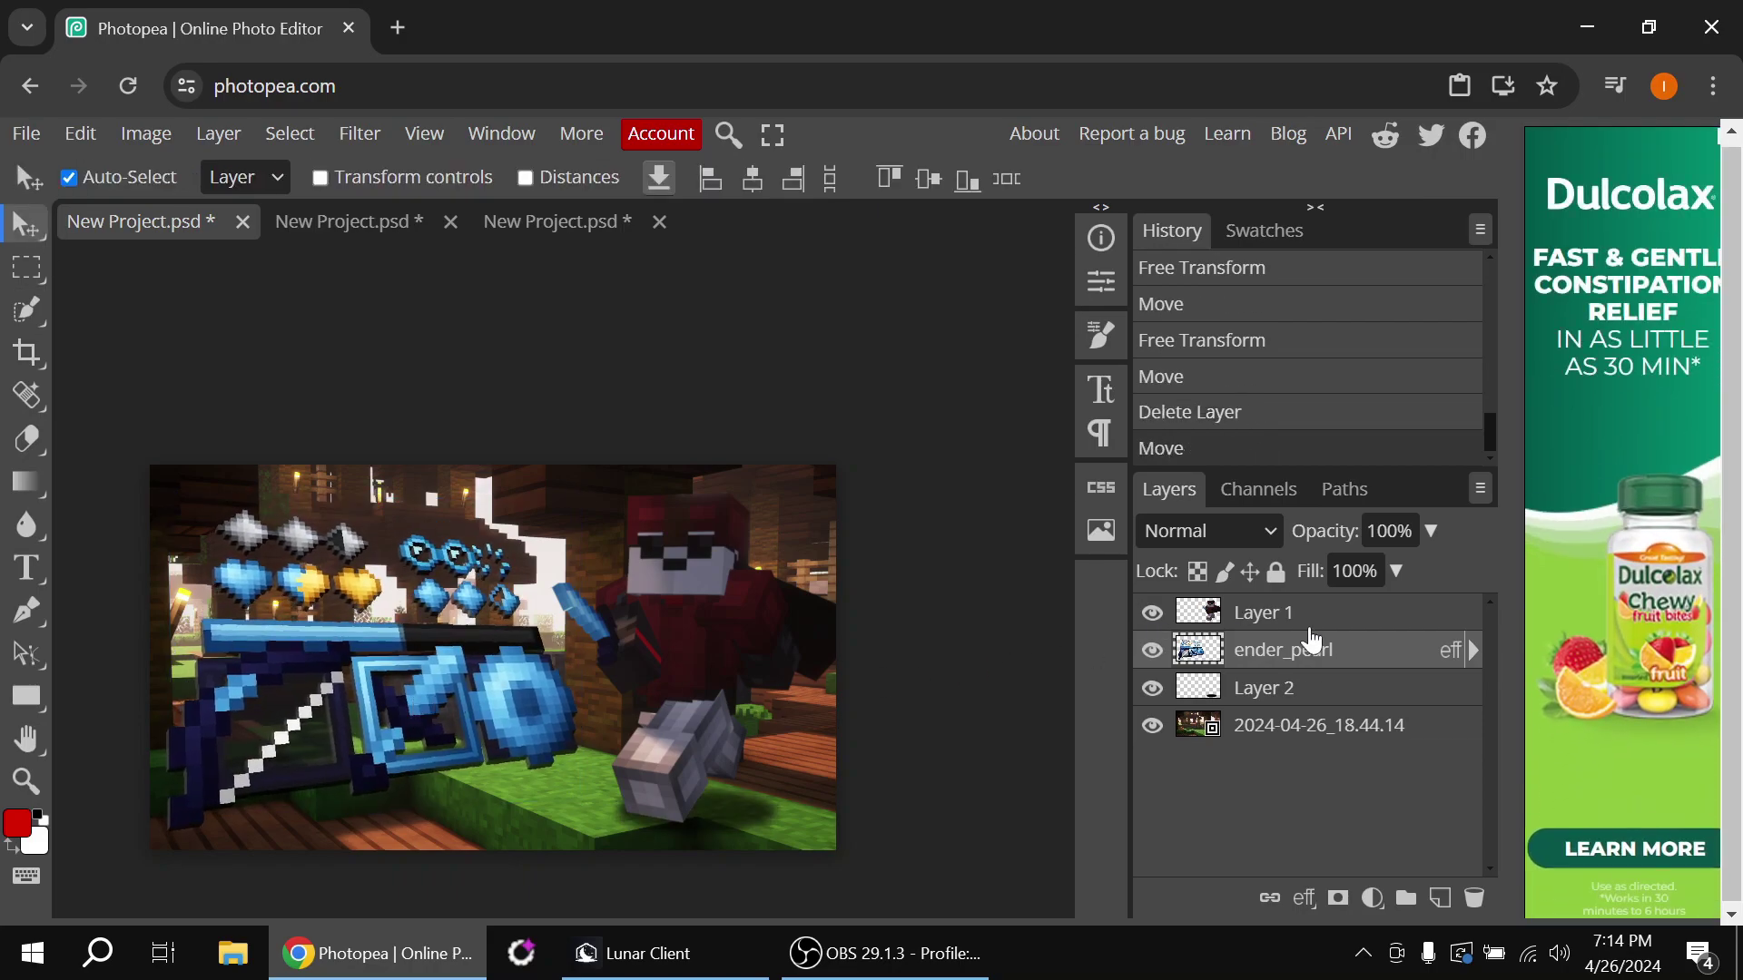
Change the HUD's 3D effect to bright blue with 11 px distance and light angles of 135° and 0°
double_click(1380, 650)
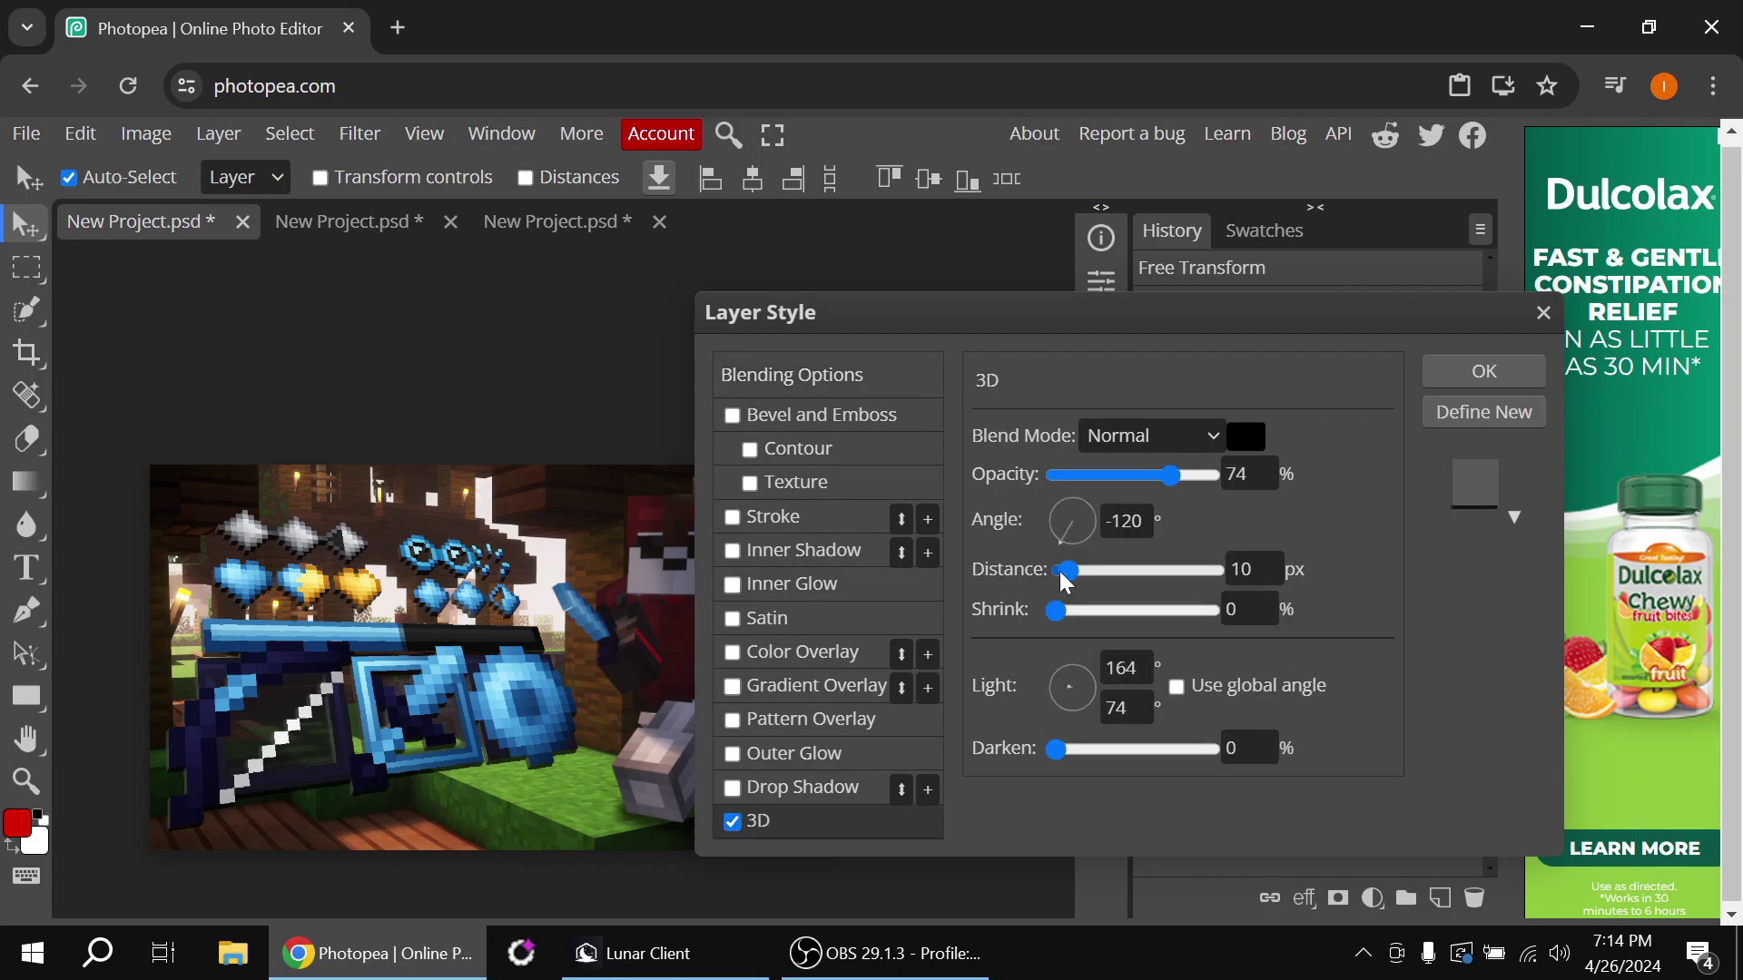
left_click_drag(1071, 574, 1076, 574)
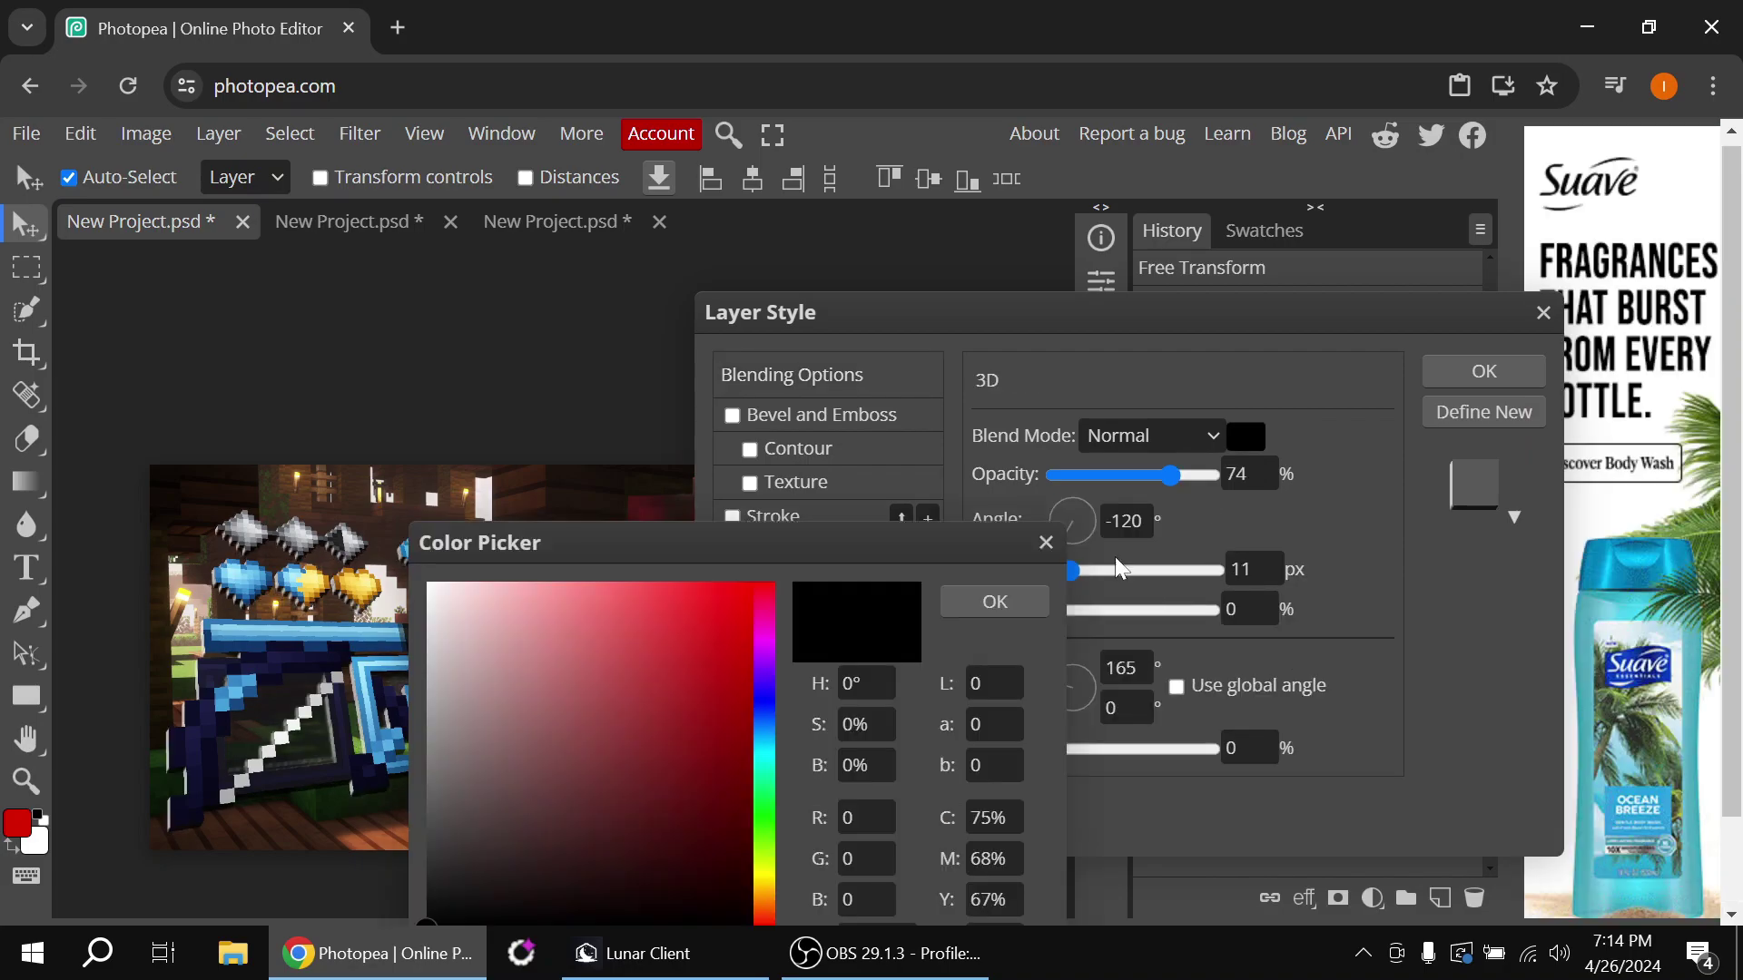
left_click_drag(933, 533, 1158, 451)
left_click(986, 659)
left_click_drag(928, 653, 1050, 424)
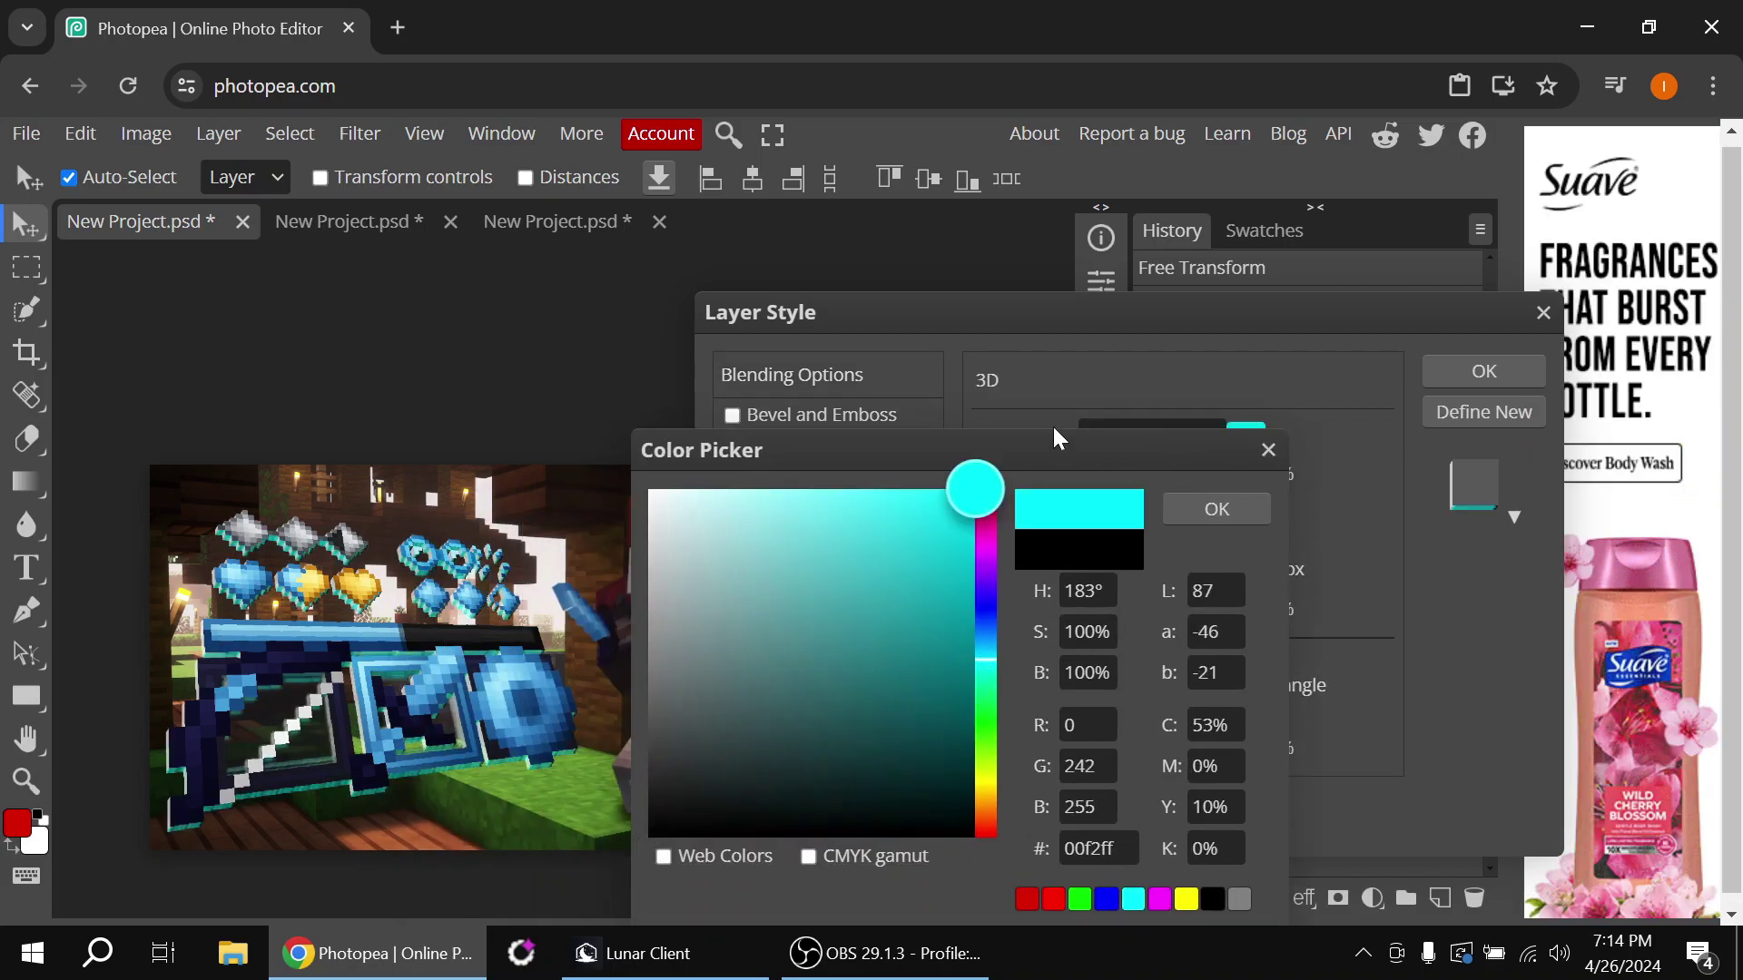
left_click(1216, 508)
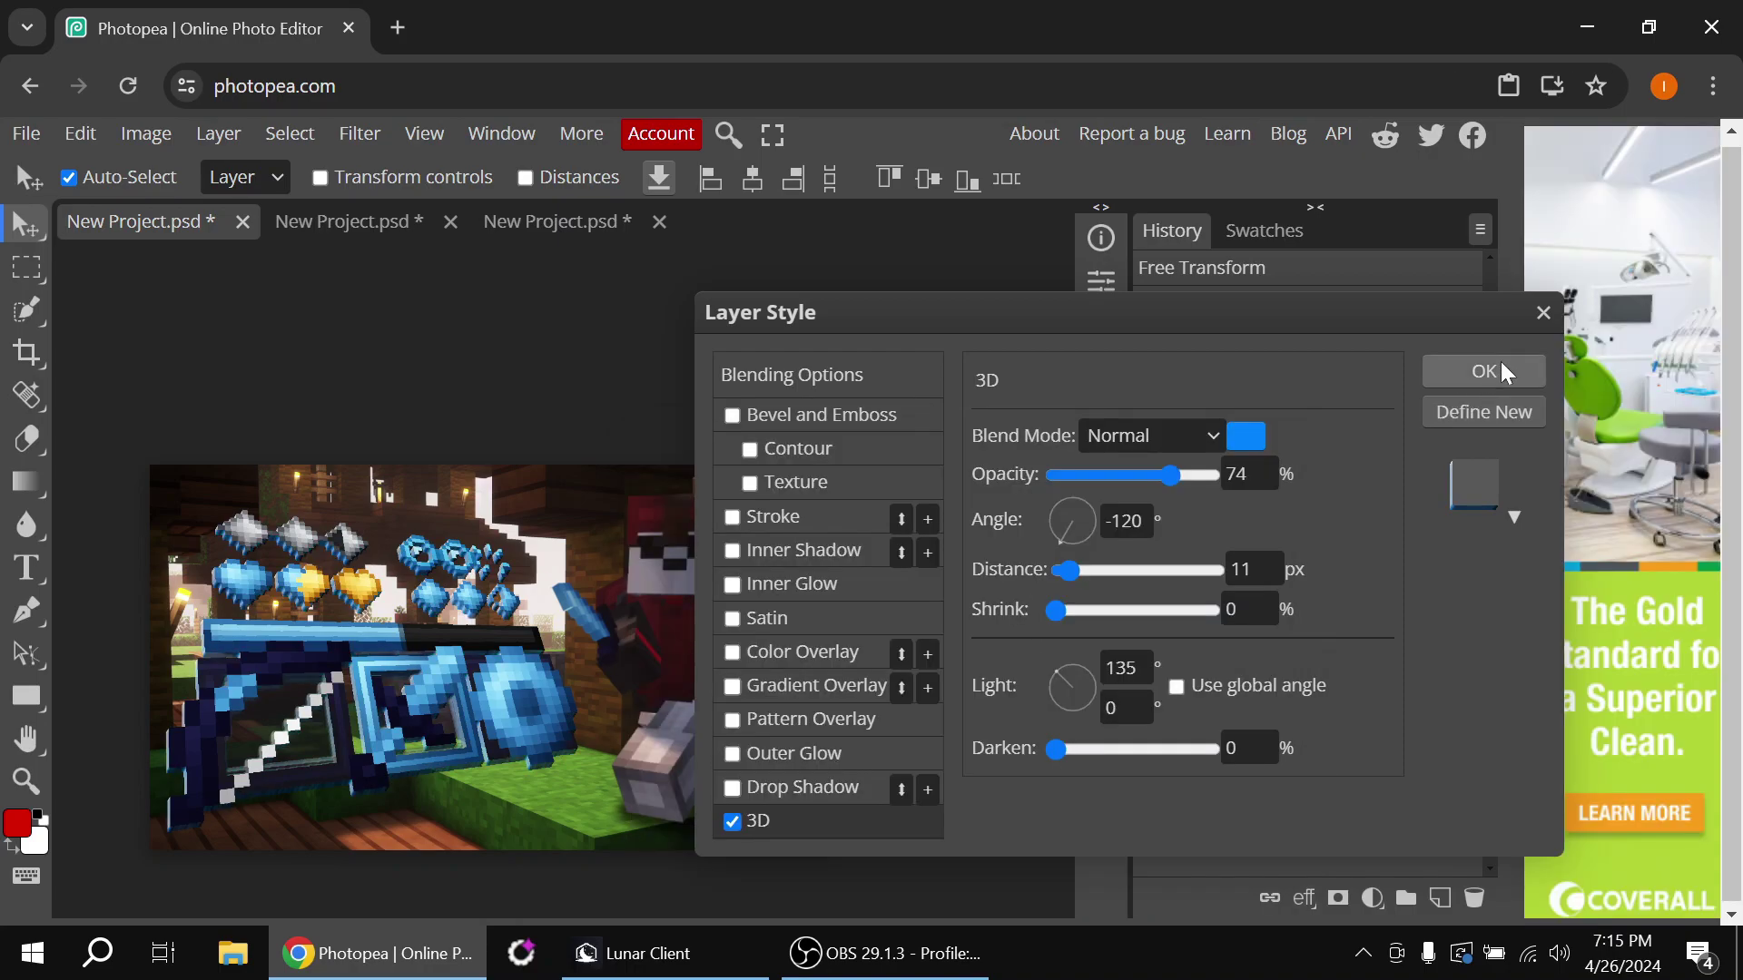
left_click(1483, 370)
Move the HUD closer to the character and scale it to about 103%
left_click_drag(548, 711, 575, 678)
key("ctrl+t")
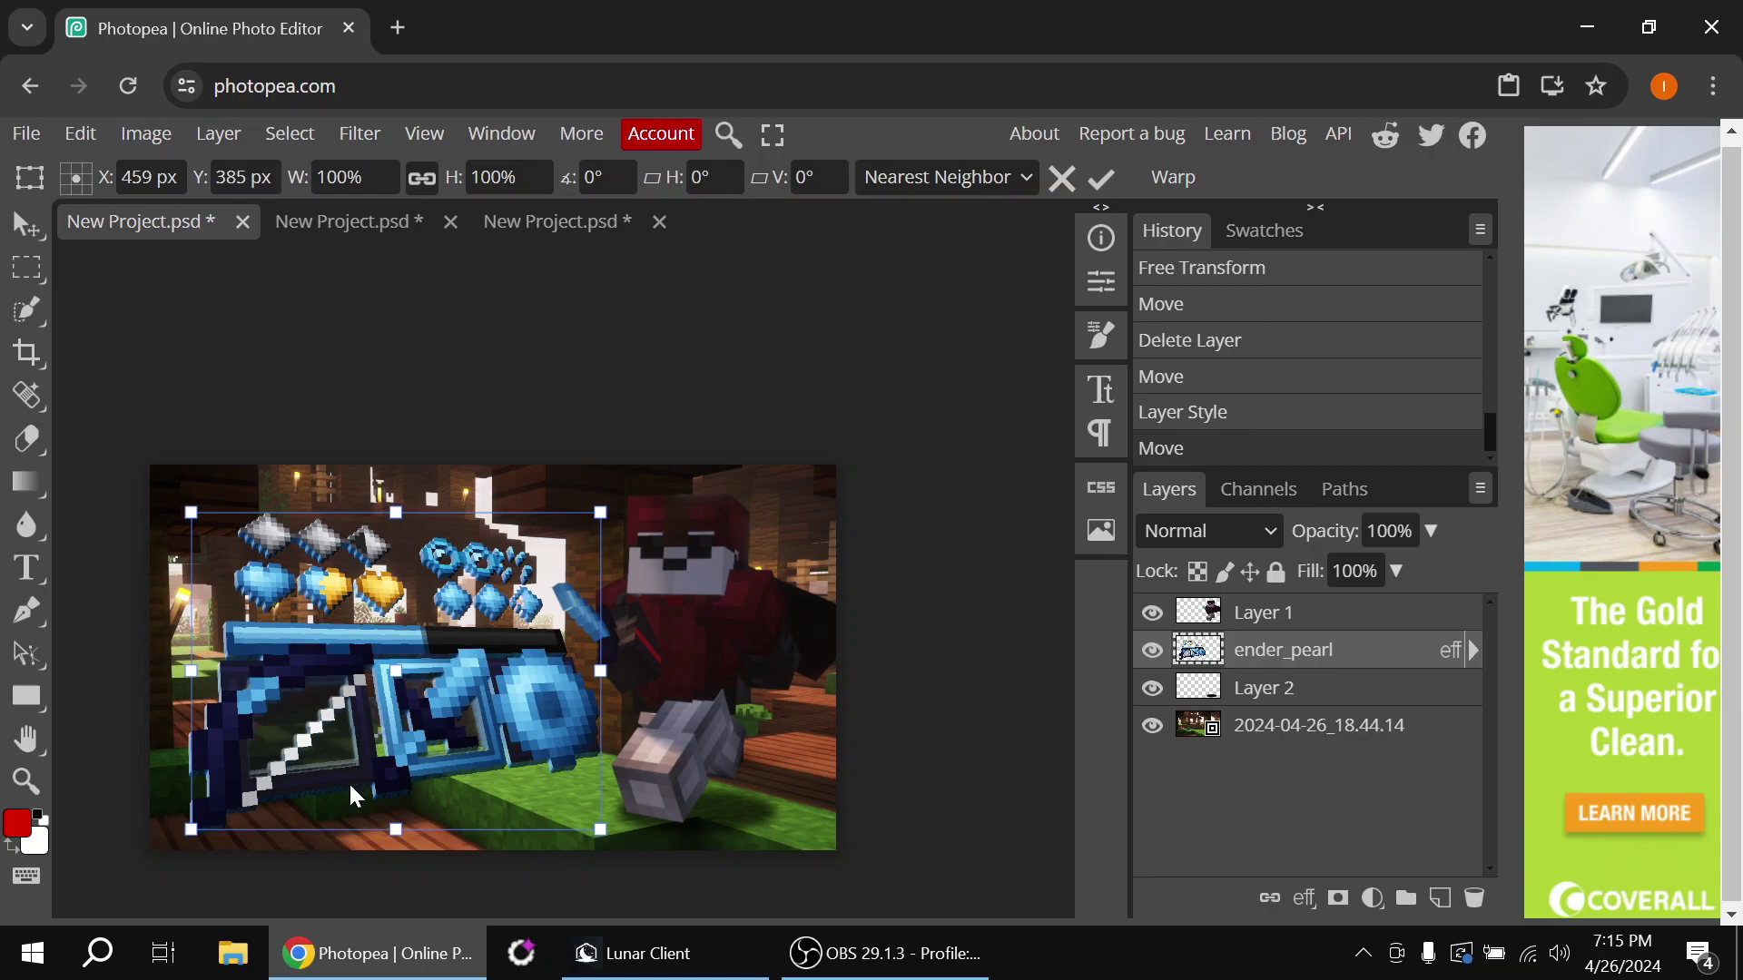
left_click_drag(383, 819, 385, 831)
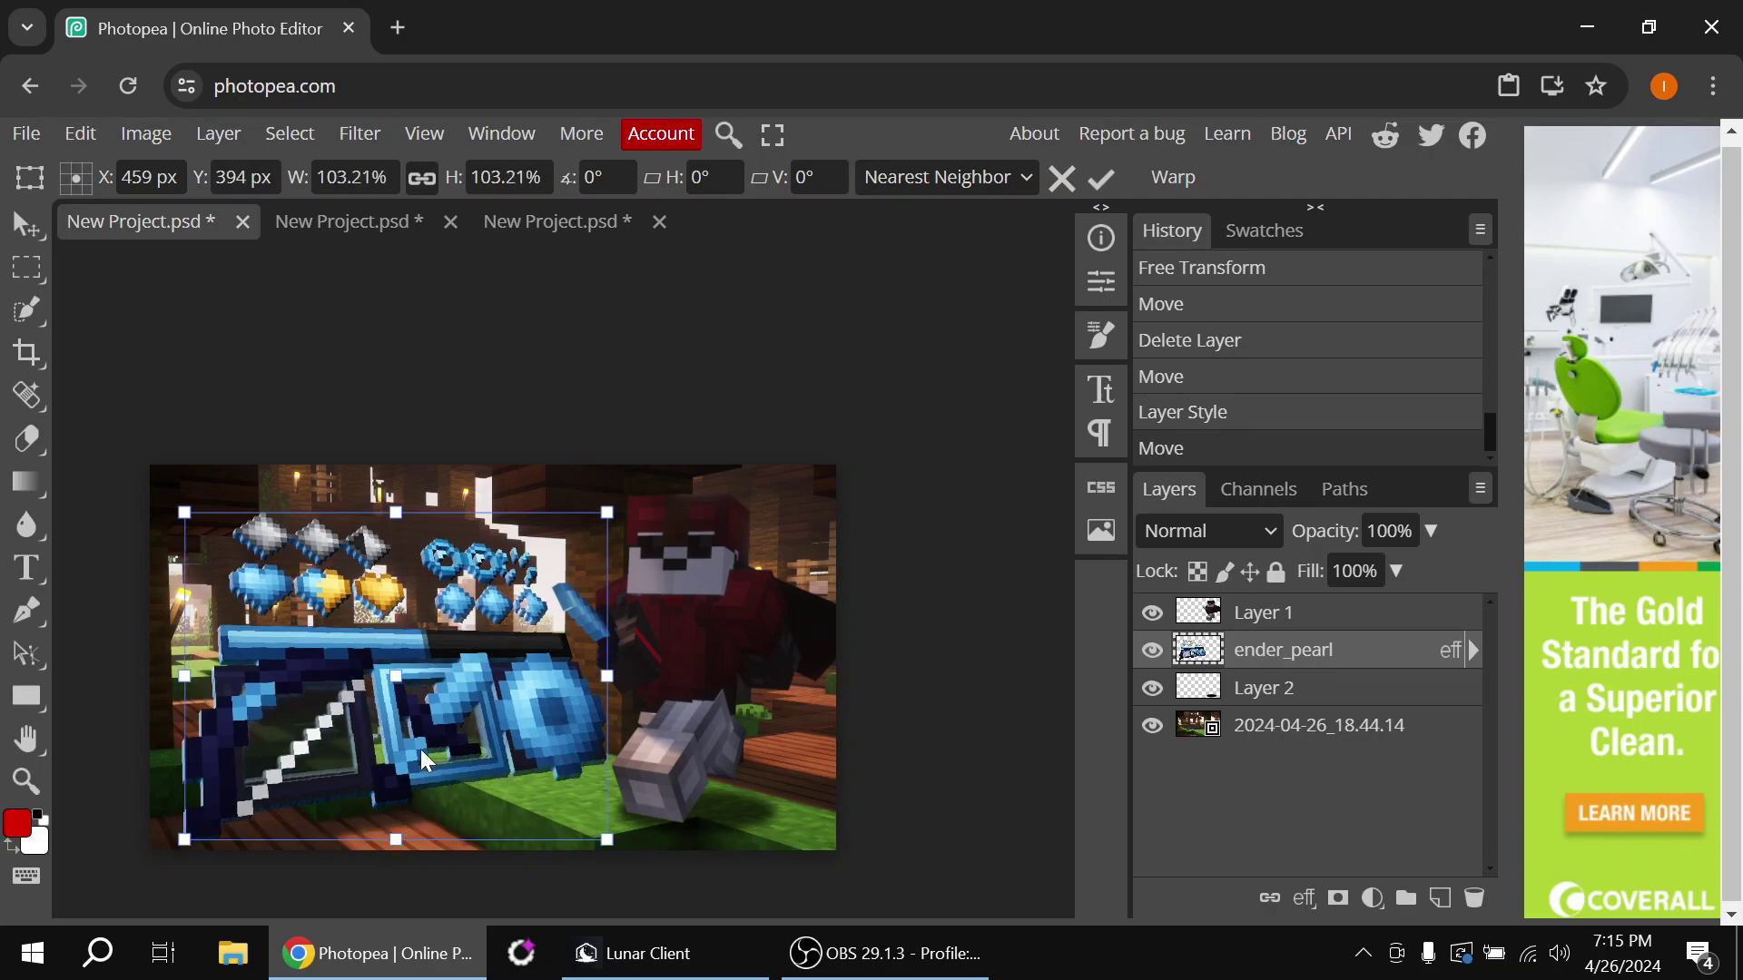
key("Return")
Scale the character on Layer 1 to about 106%
left_click(667, 619)
key("ctrl+t")
mouse_move(716, 486)
left_mouse_down()
mouse_move(723, 473)
mouse_move(709, 481)
left_mouse_up()
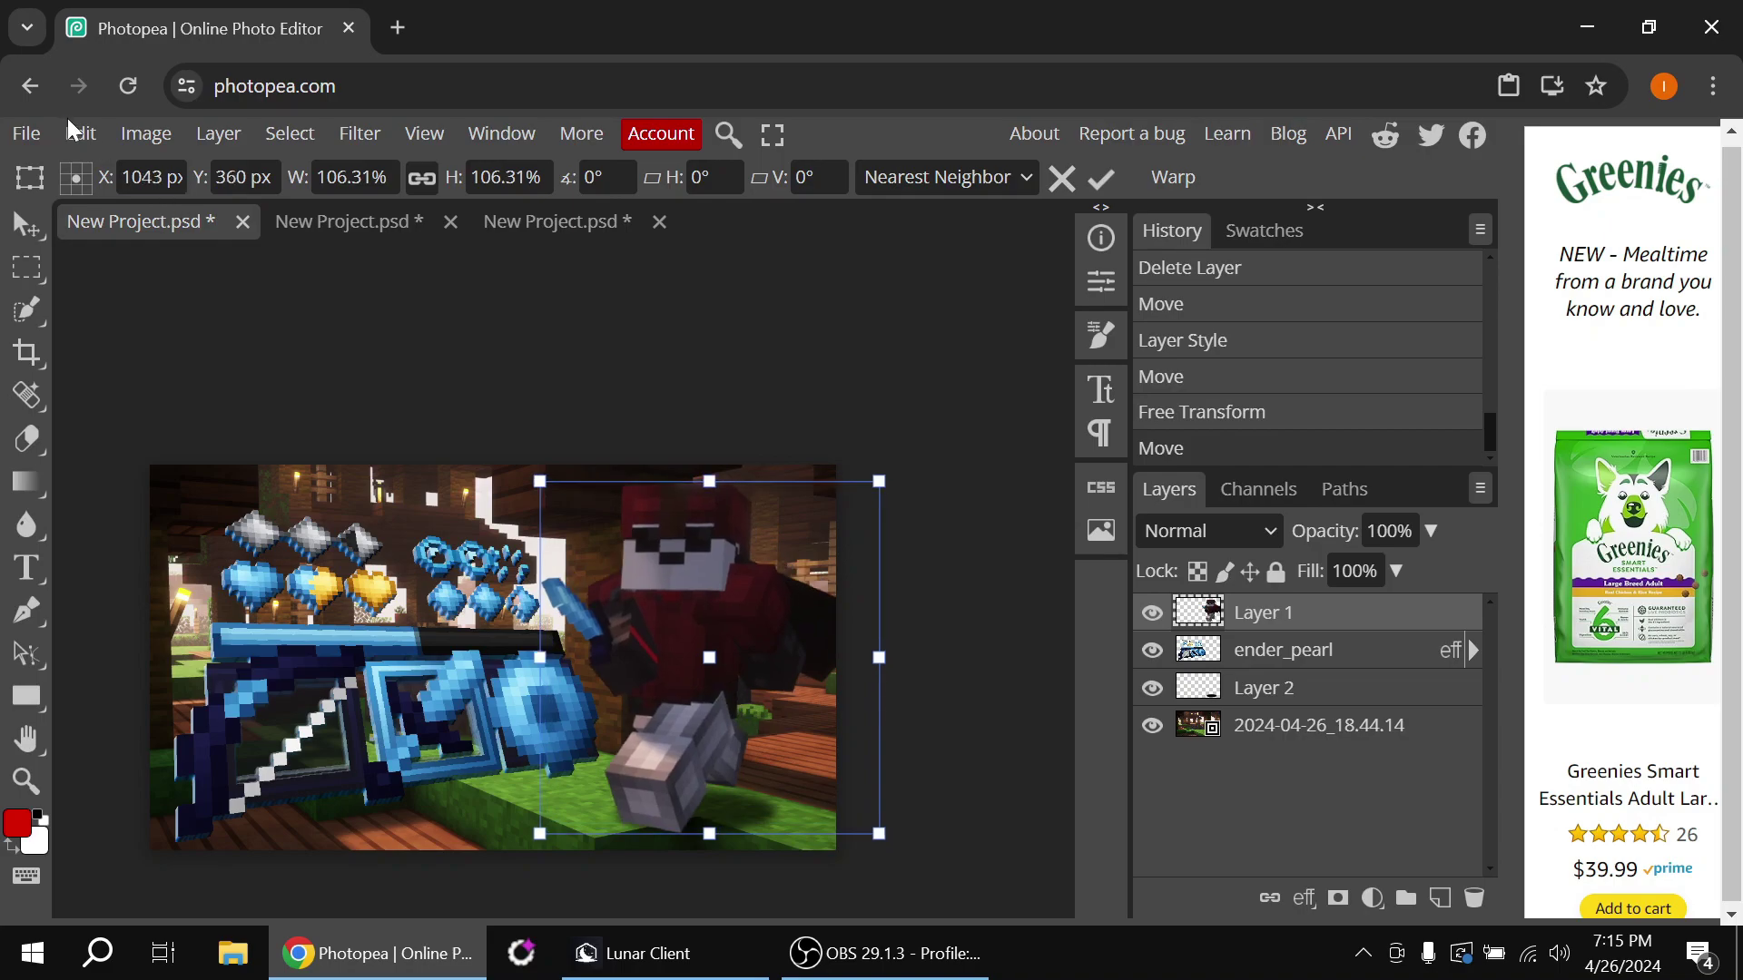
Increase the character's vibrance and saturation, and raise its brightness with Brightness/Contrast
left_click(145, 134)
mouse_move(239, 232)
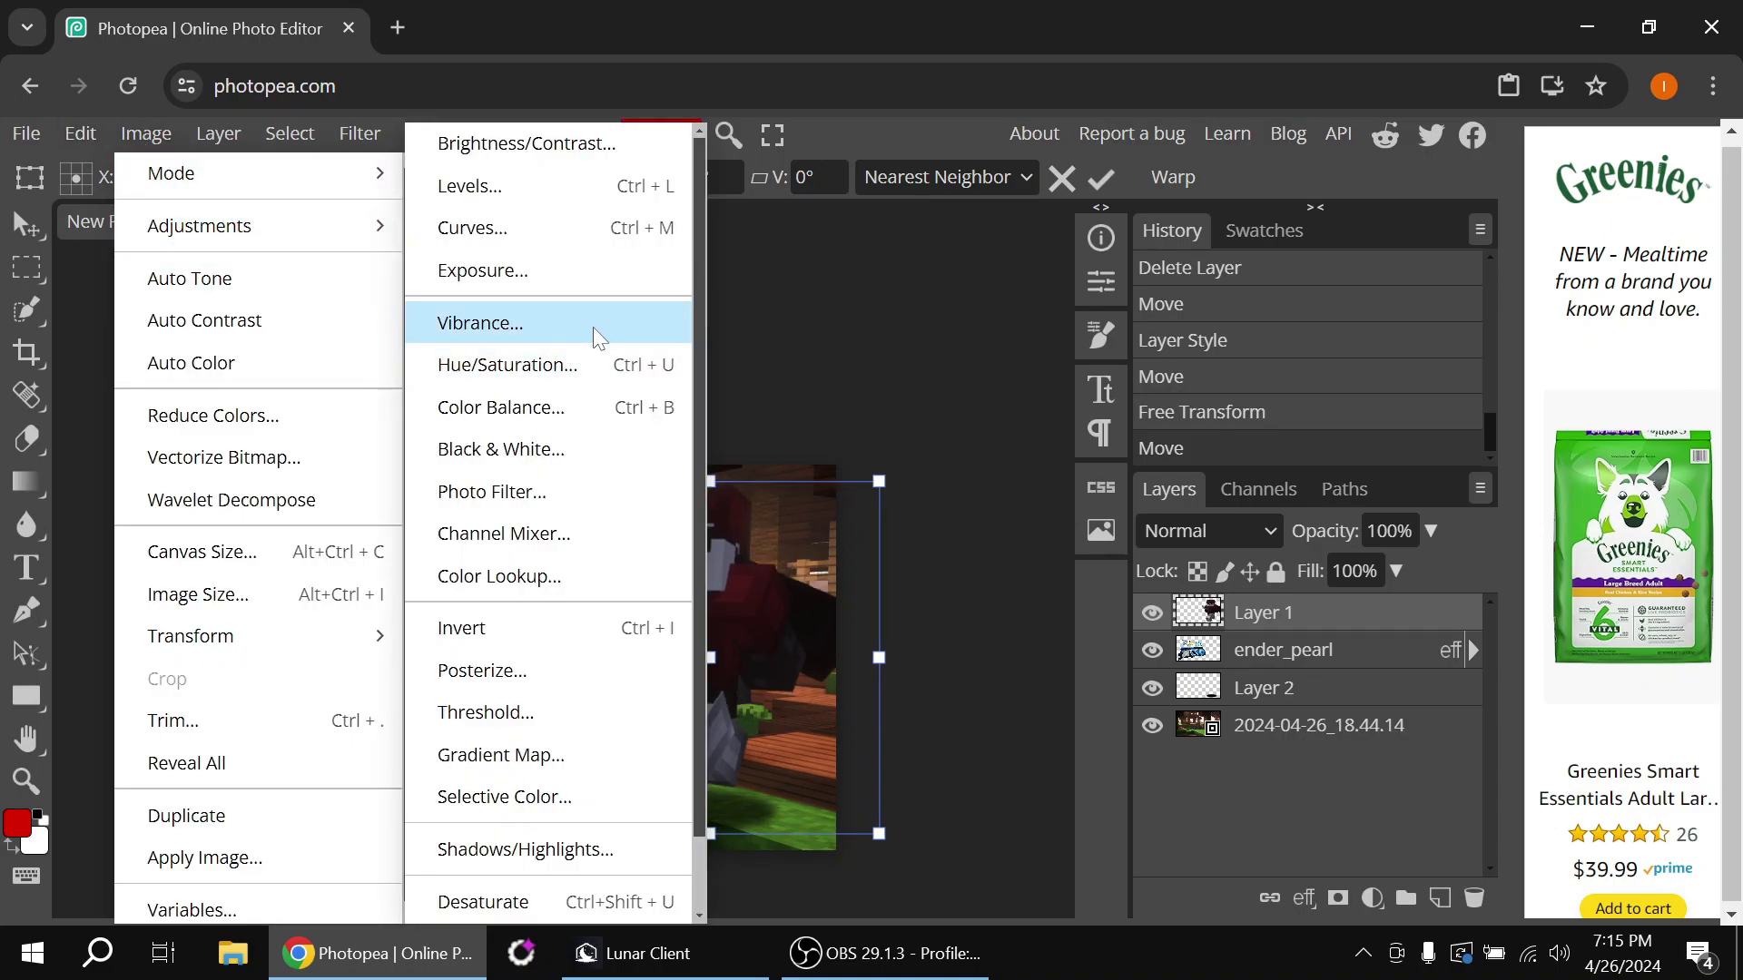
left_click(595, 327)
left_click_drag(505, 438, 748, 438)
left_click_drag(515, 514, 729, 511)
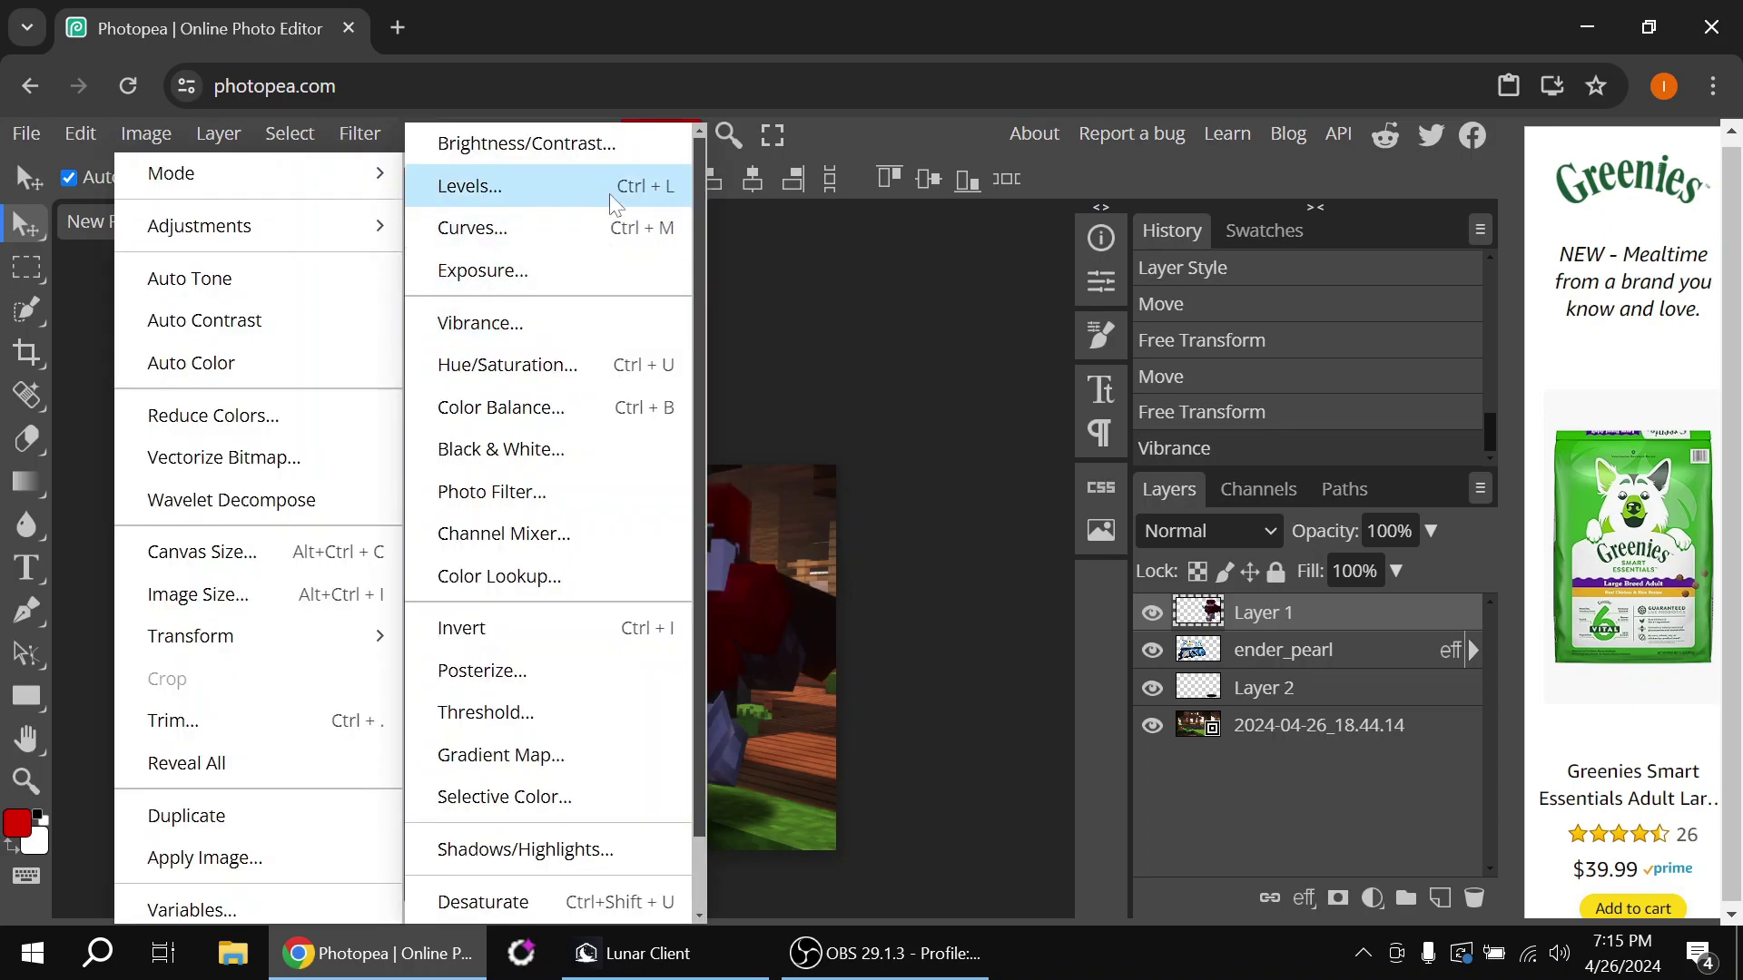
left_click(610, 143)
left_click_drag(1105, 280, 1289, 286)
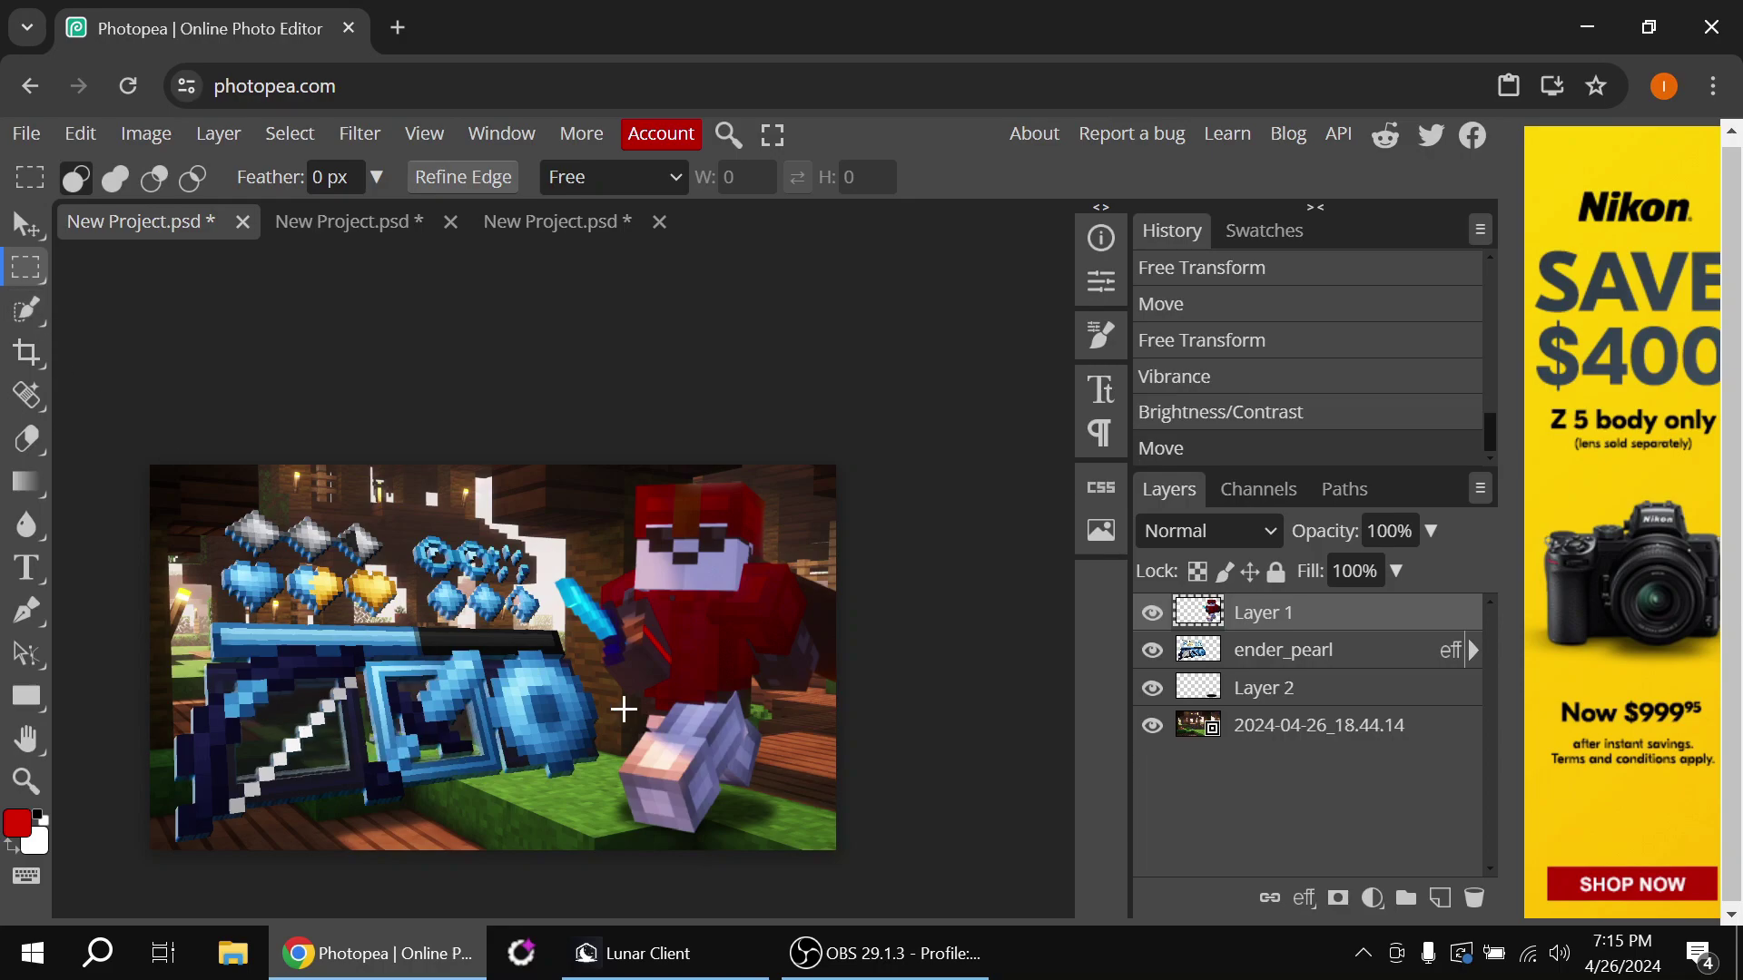
Quick-select the character's red outfit, copy it to a new layer, and shift its hue to teal
right_click(18, 313)
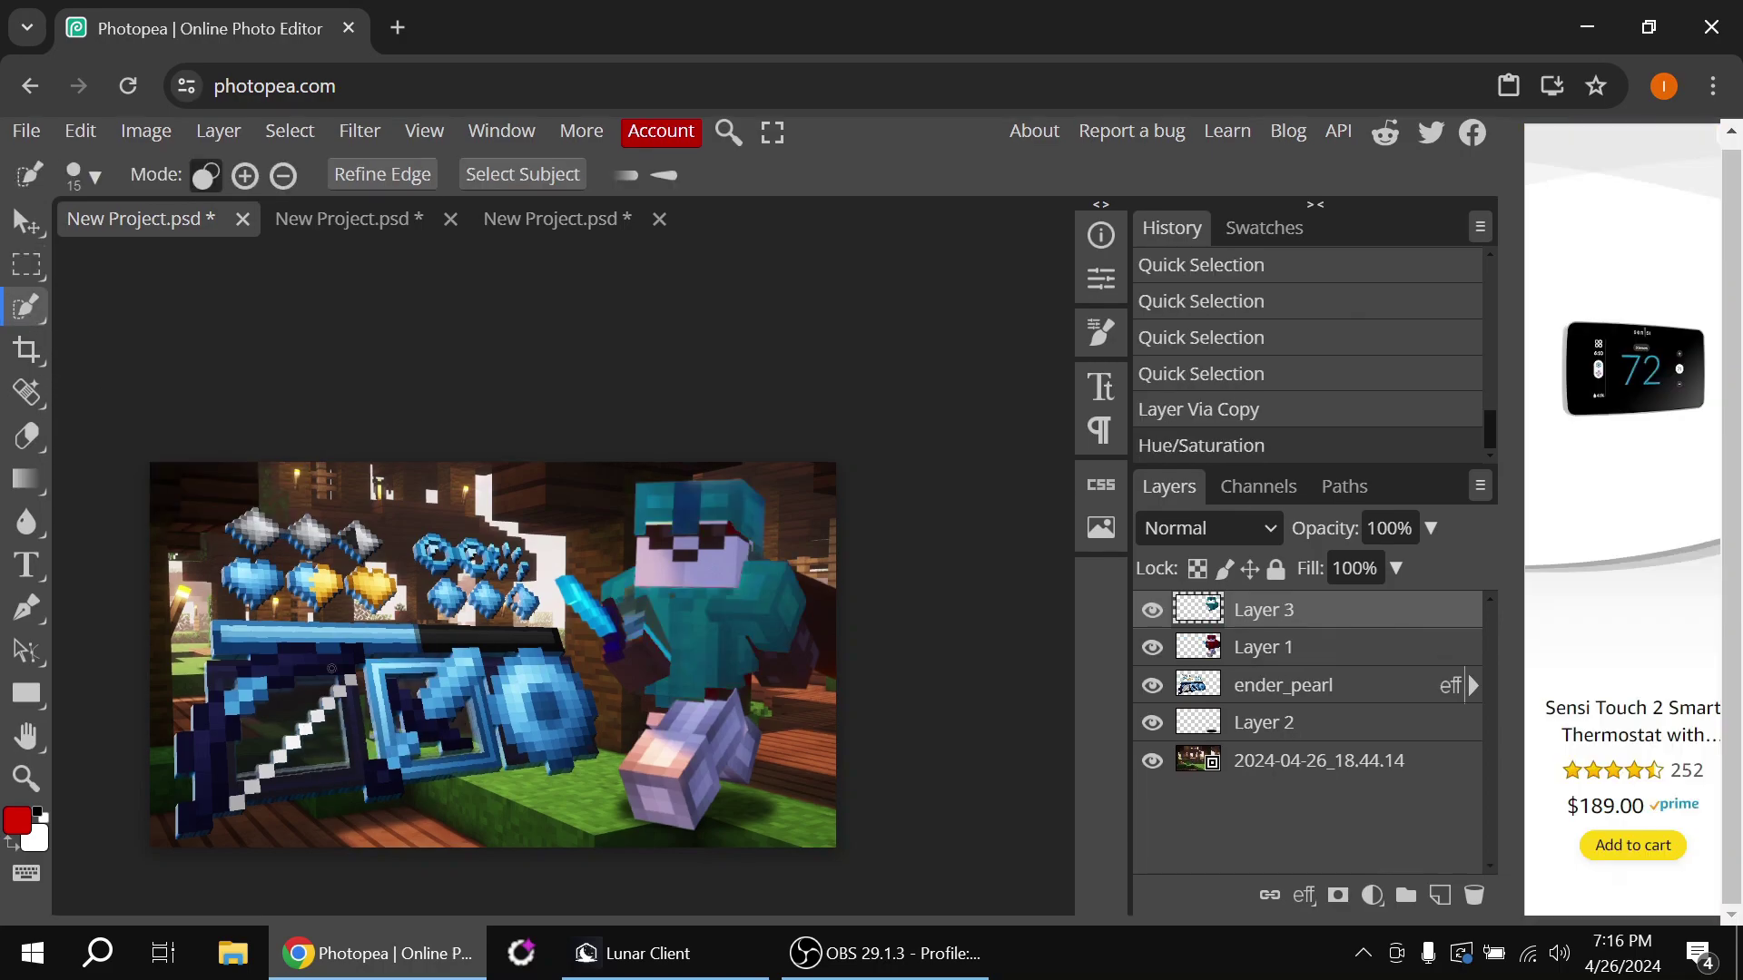
left_click(25, 221)
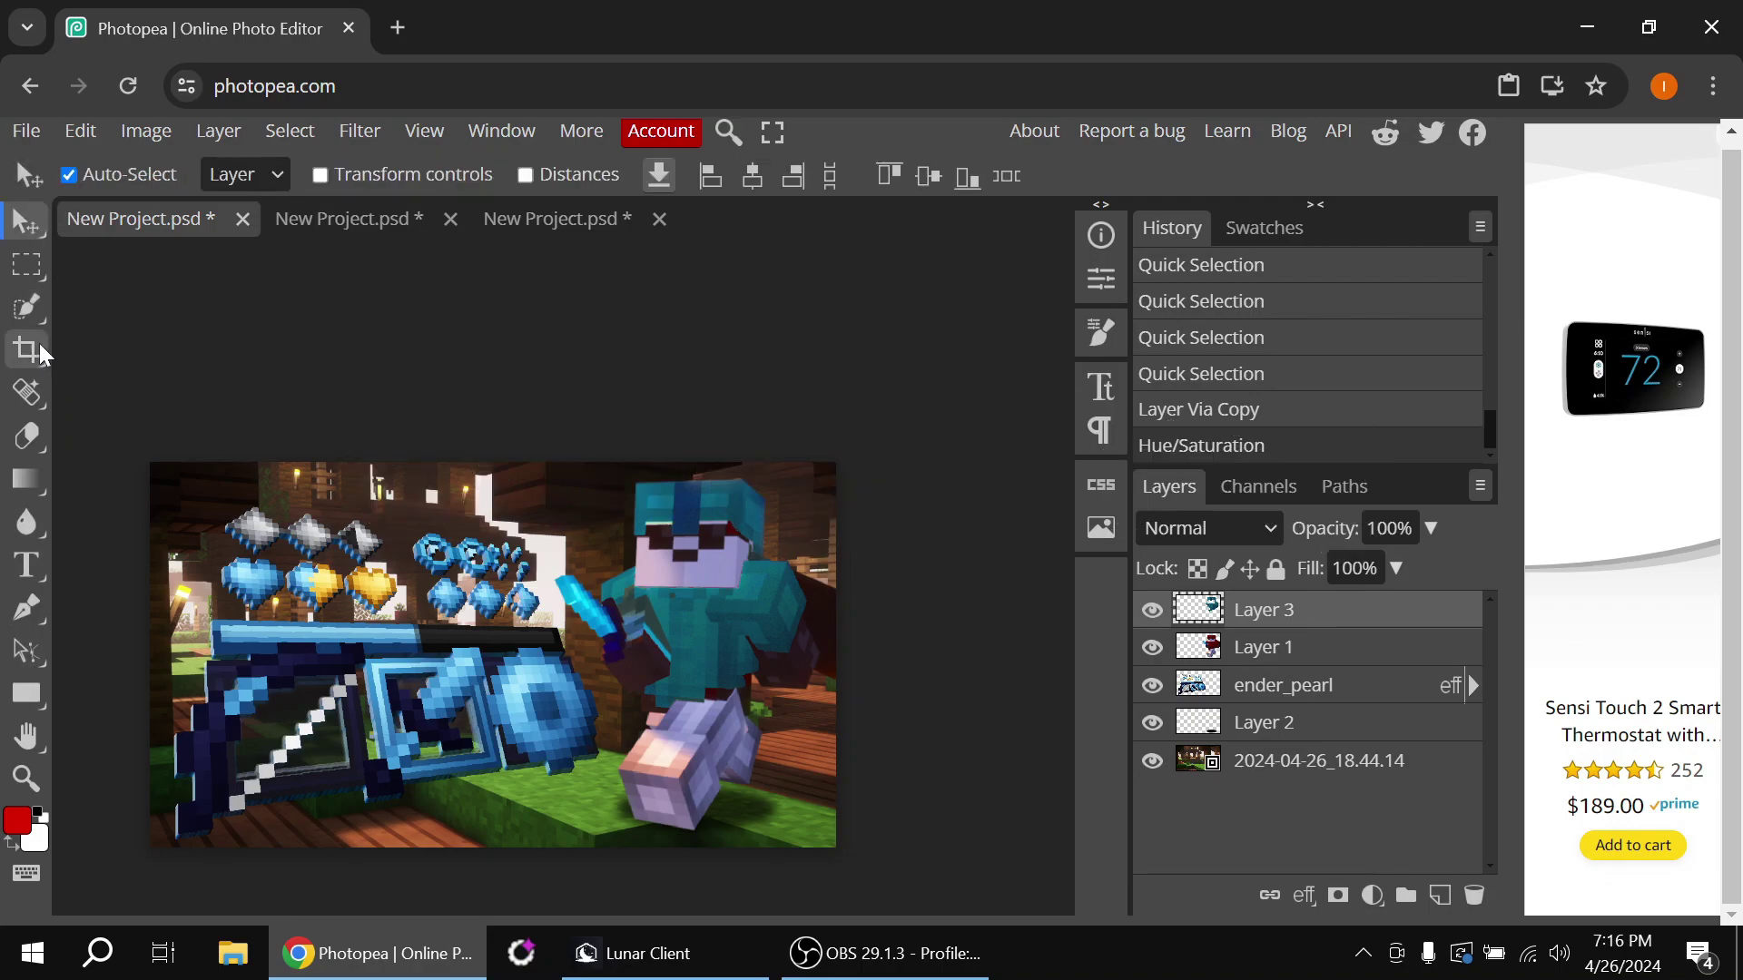
Copy an elliptical patch of ground beneath the HUD to a new layer, darkened and tilted as a ground shadow
right_click(34, 274)
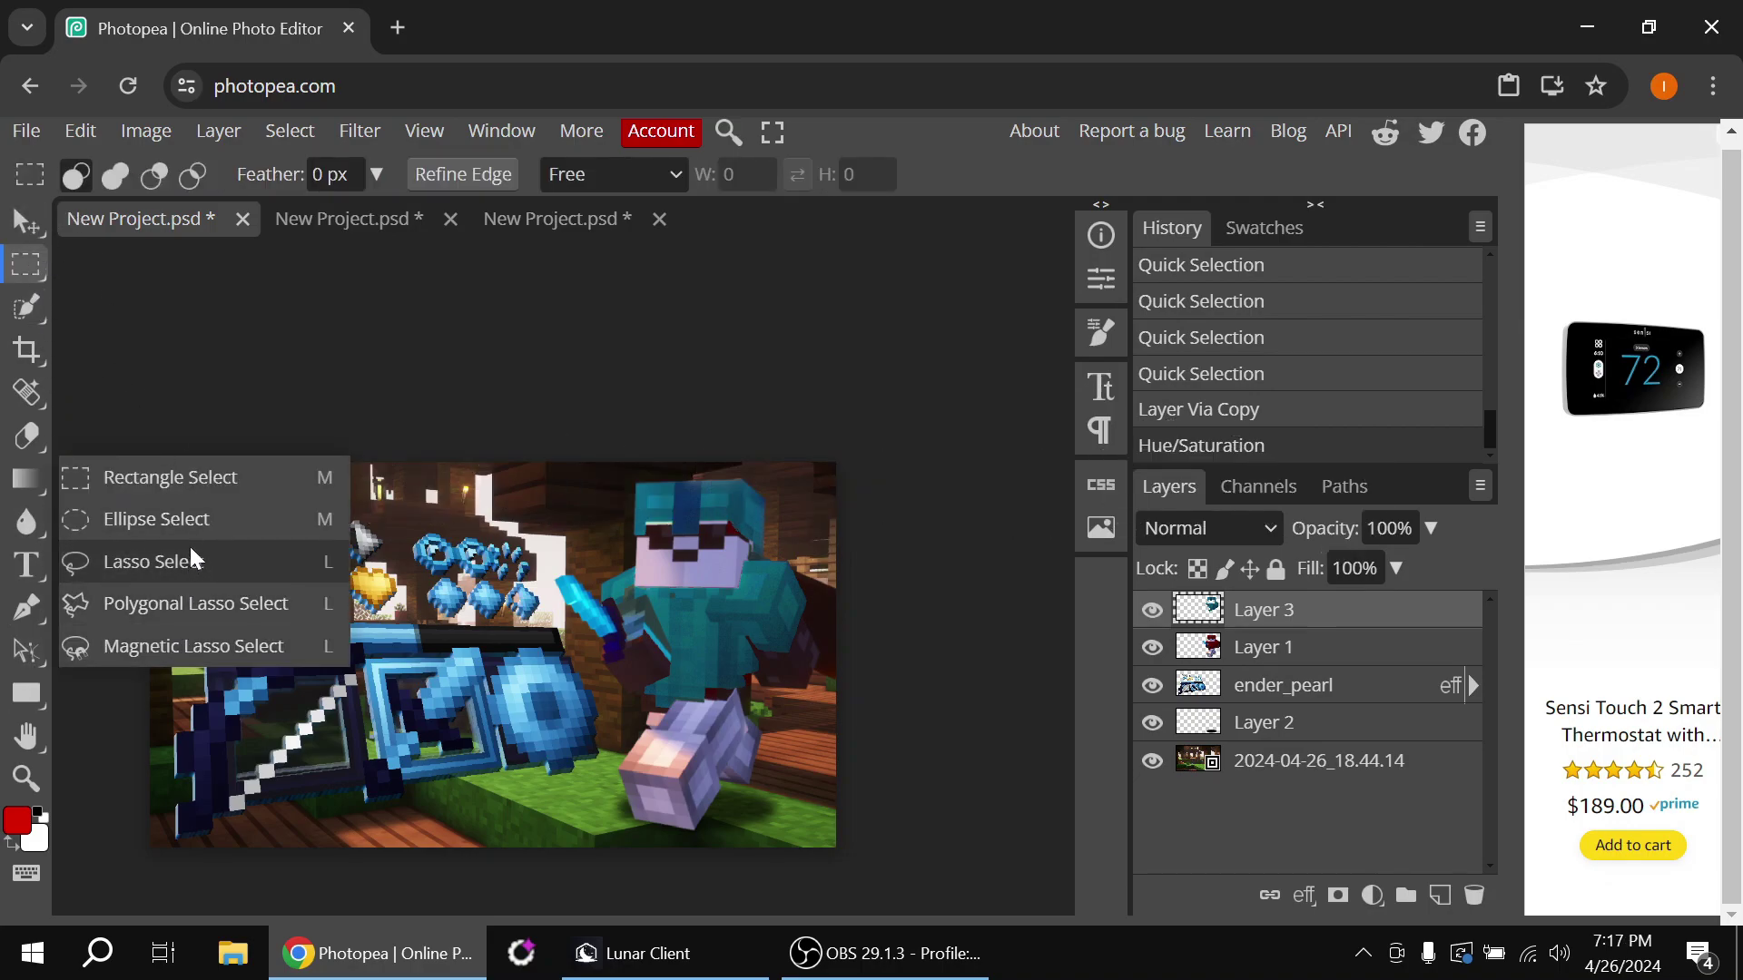
left_click(233, 523)
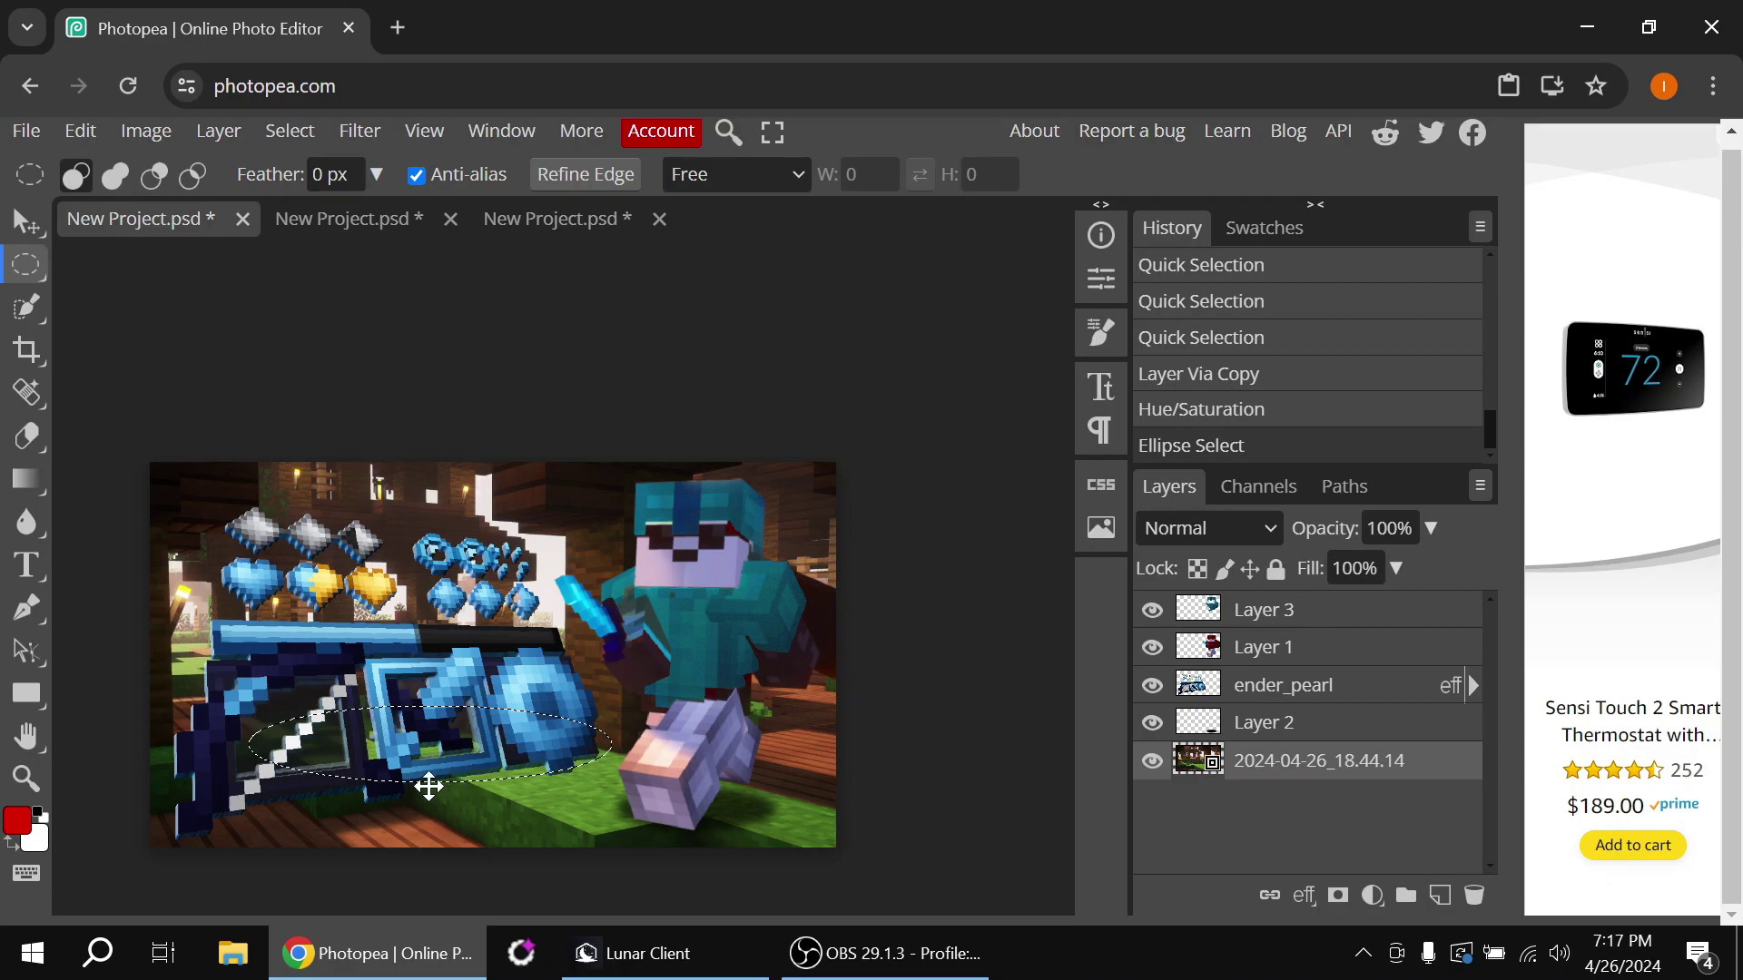
mouse_move(428, 785)
left_mouse_down()
mouse_move(444, 747)
mouse_move(451, 772)
left_mouse_up()
key("ctrl+j")
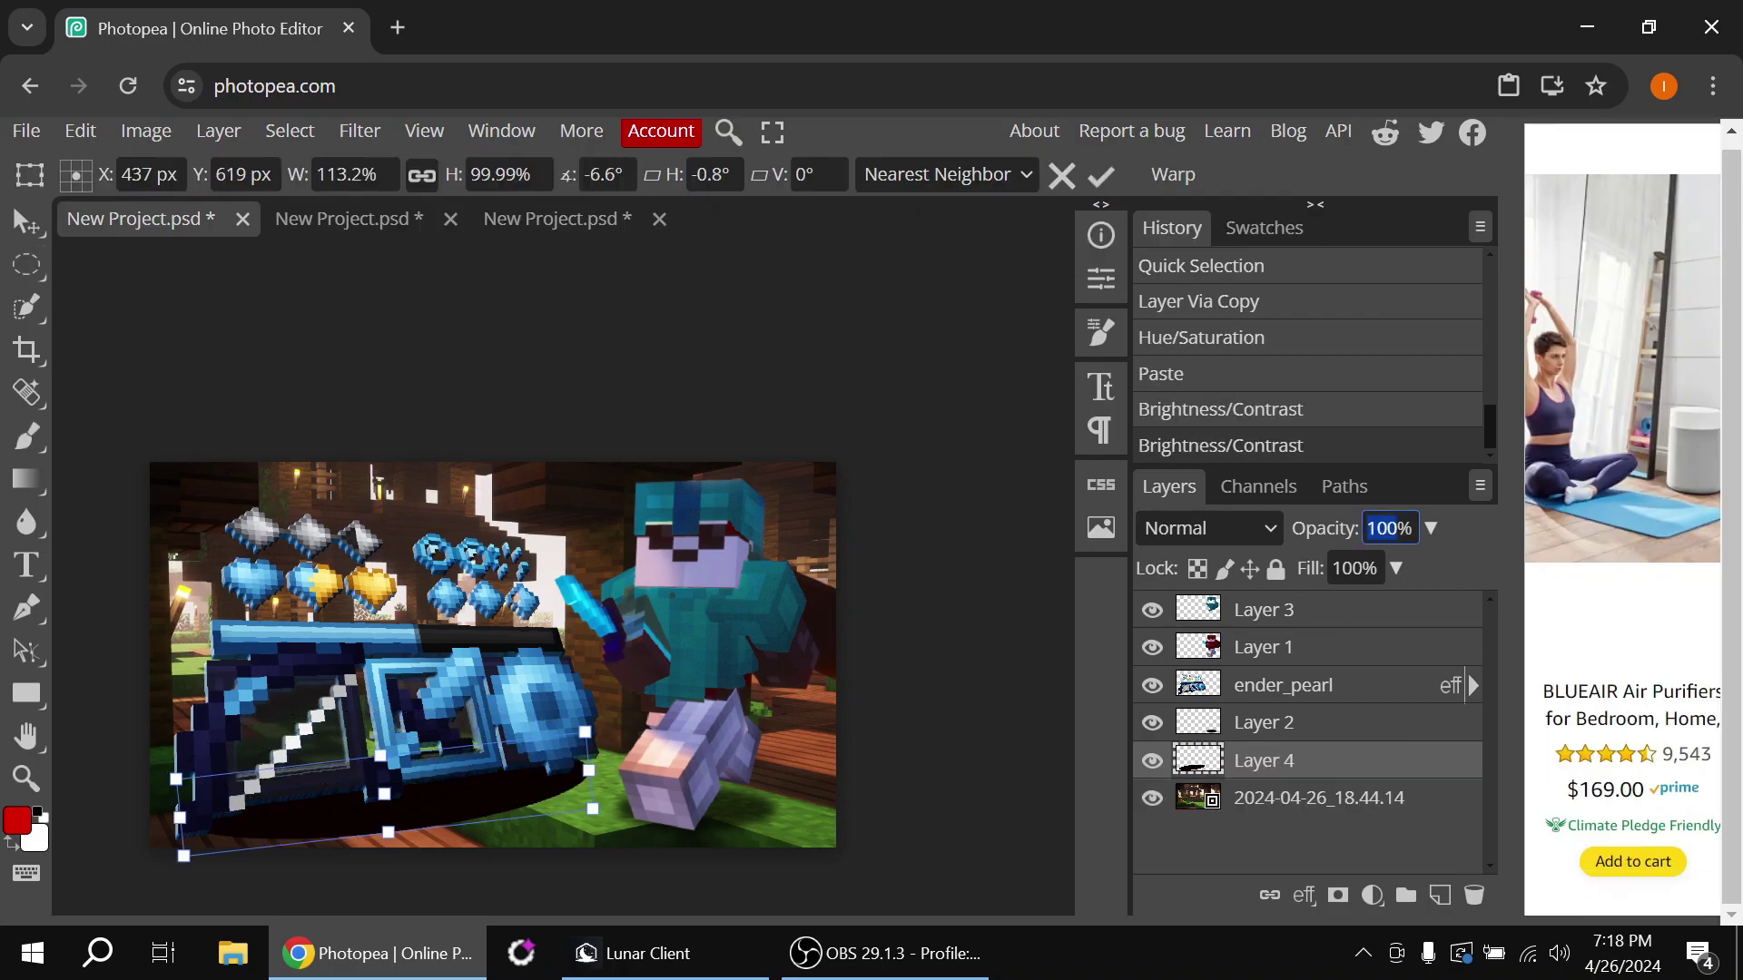
Set the HUD's shadow layer to 70% opacity and soften it with Gaussian Blur
type("70")
key("Return")
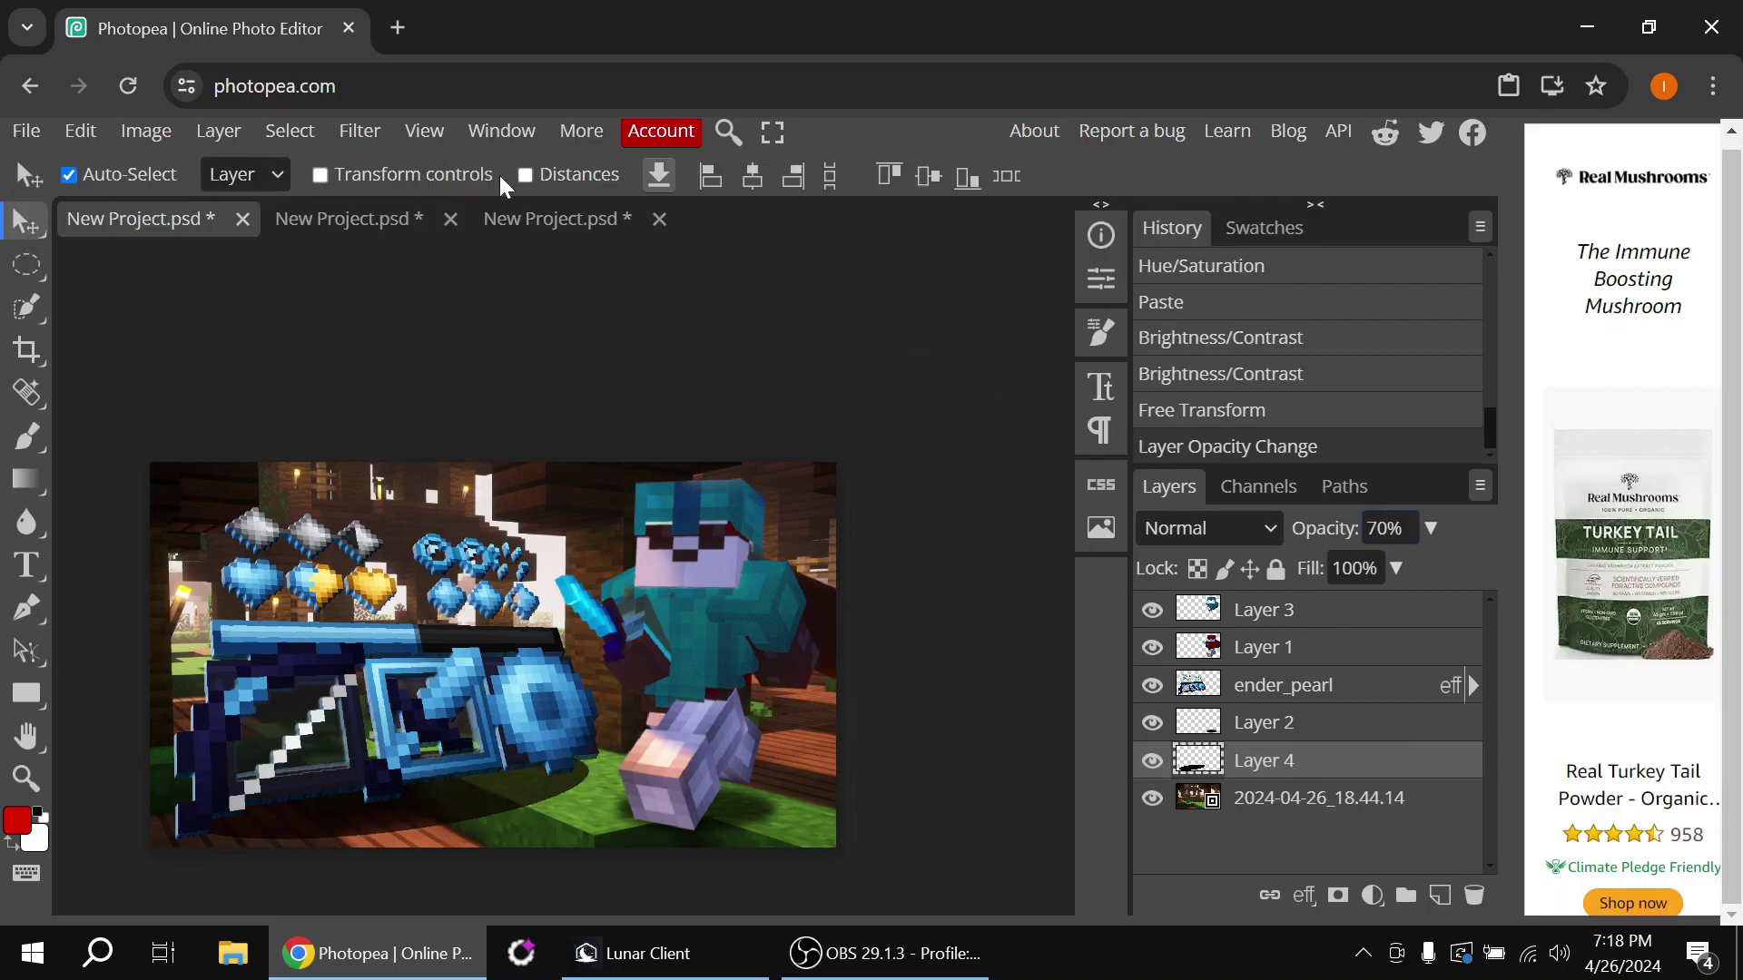
left_click(356, 133)
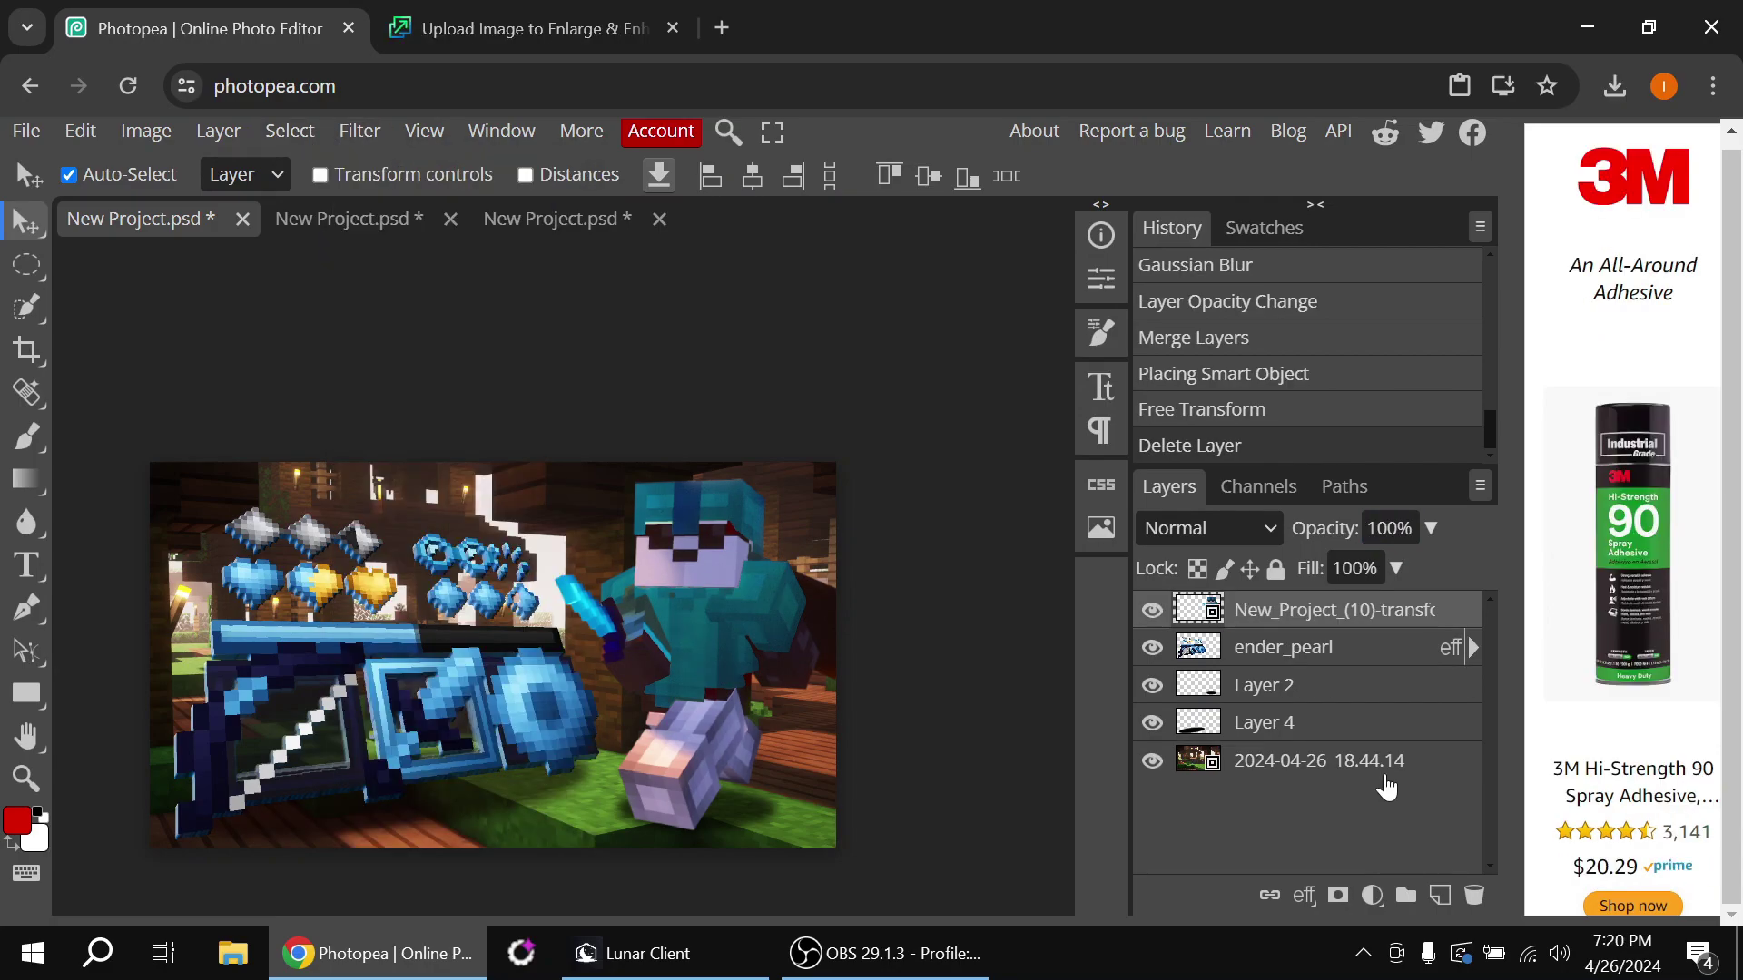
Duplicate the background screenshot layer and apply the Glowing Edges filter to the copy with edge width 1, brightness 10 and smoothness 1
left_click(1385, 776)
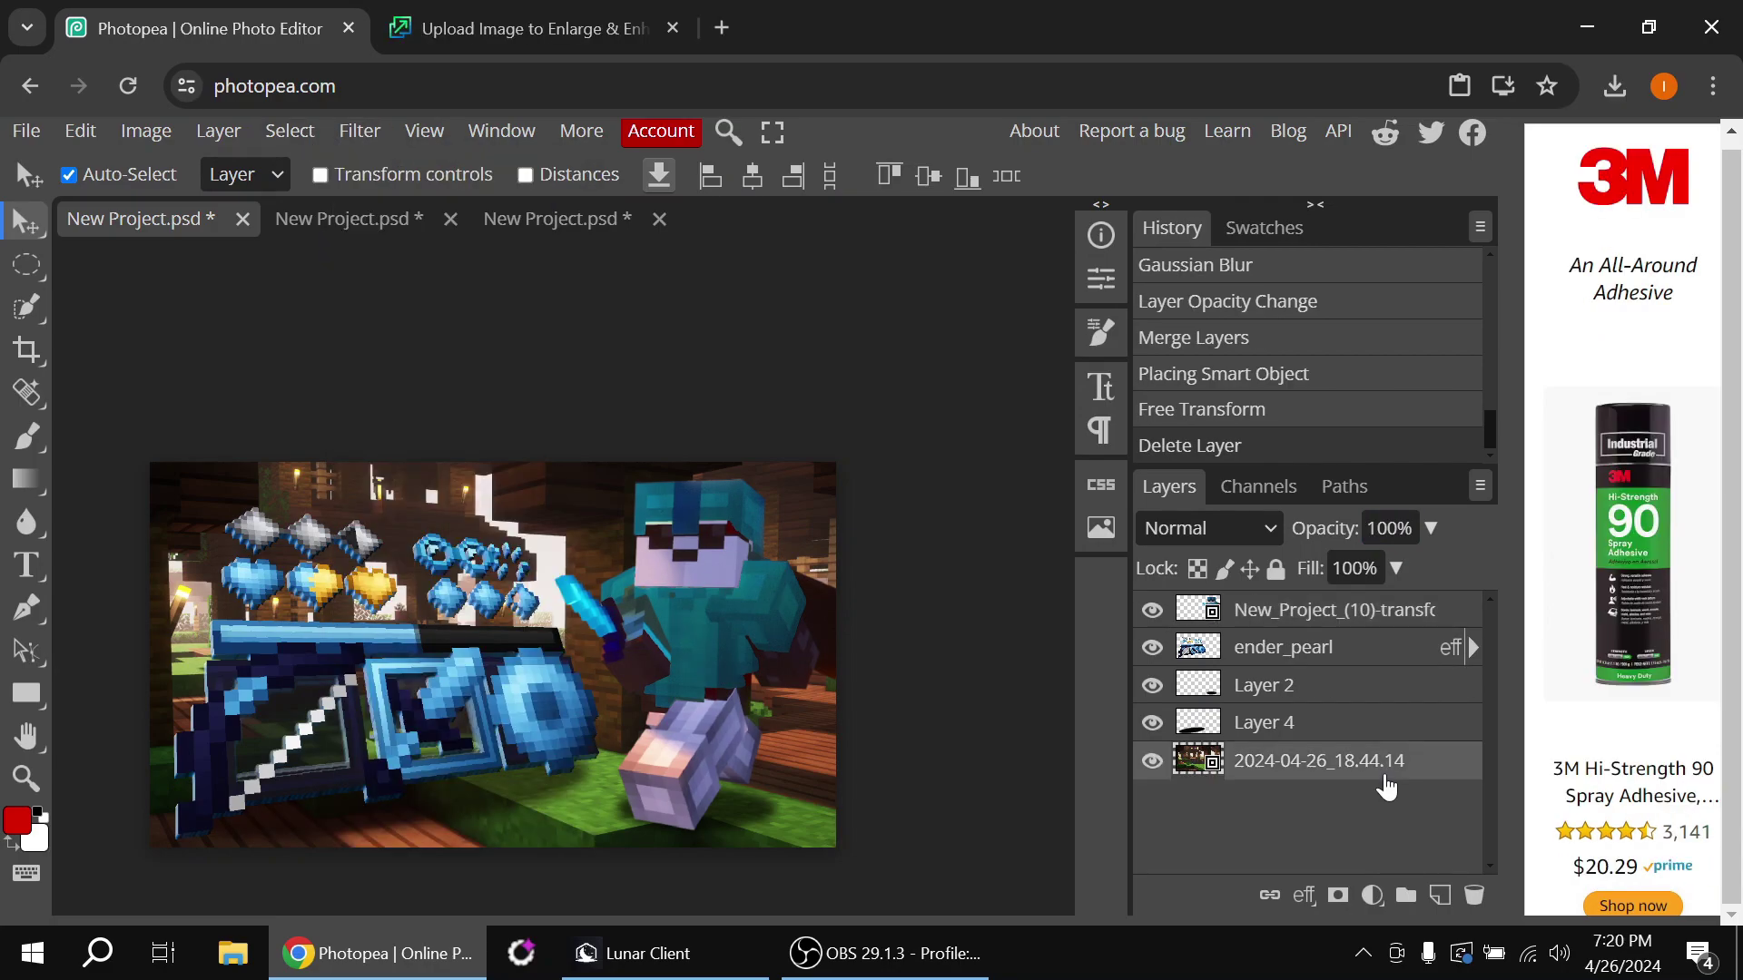
key("ctrl+j")
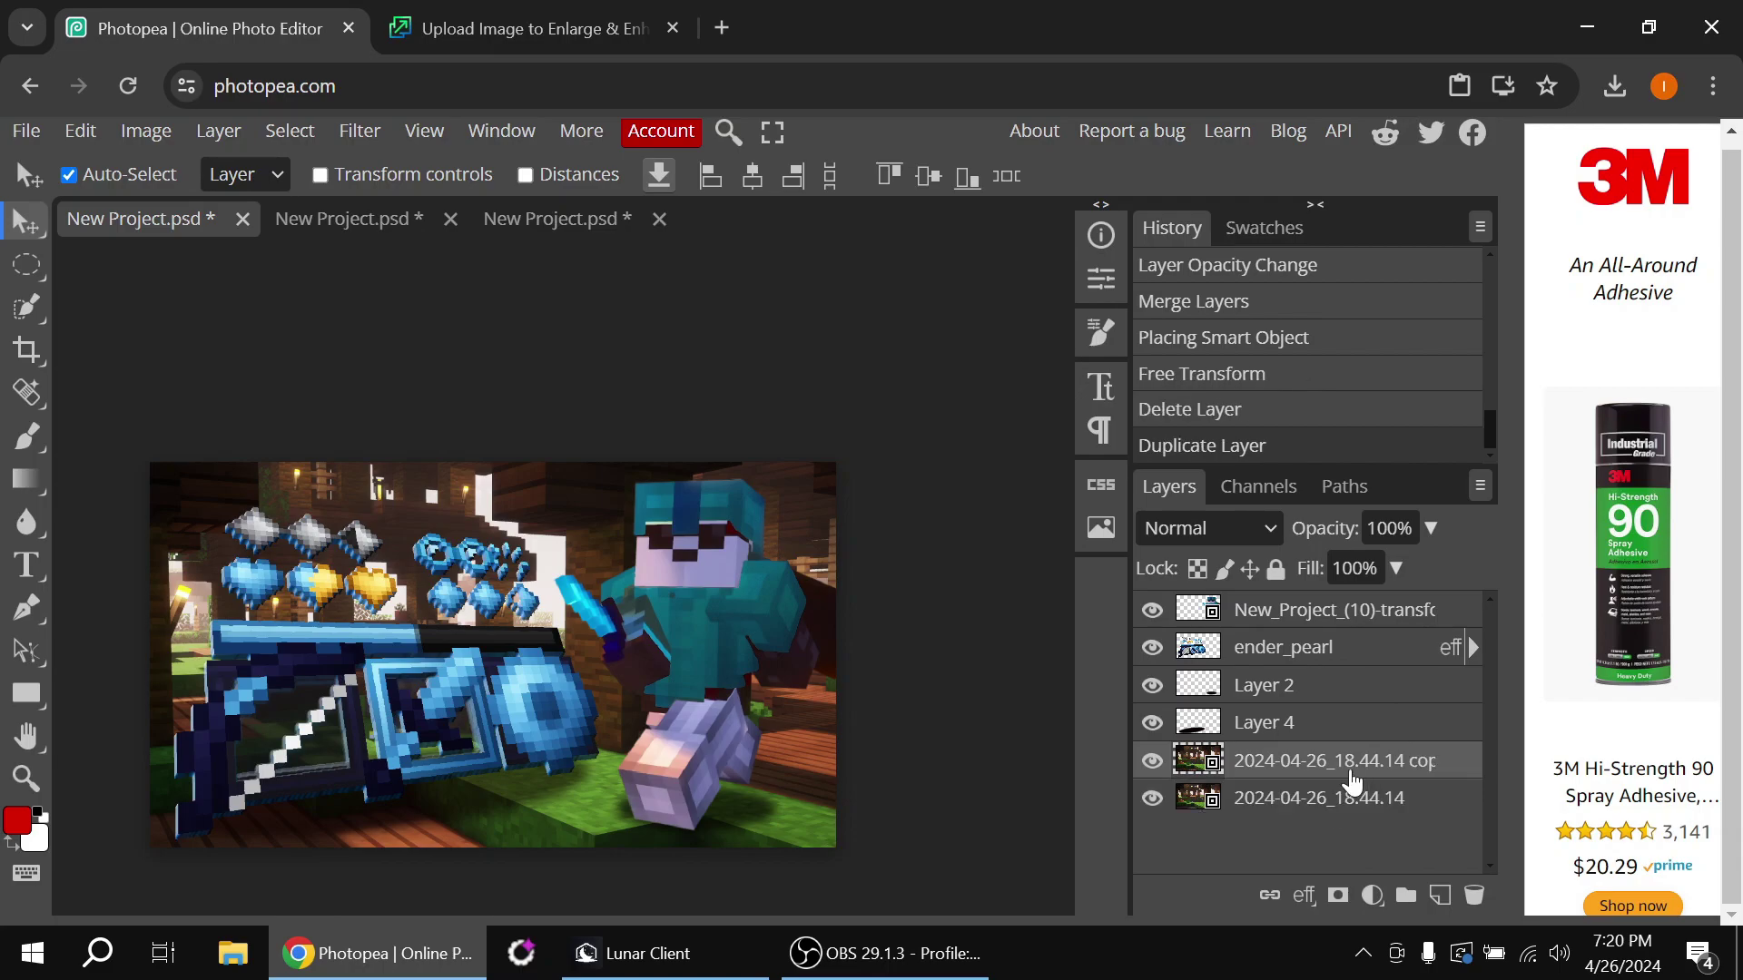
left_click(360, 132)
left_click(416, 221)
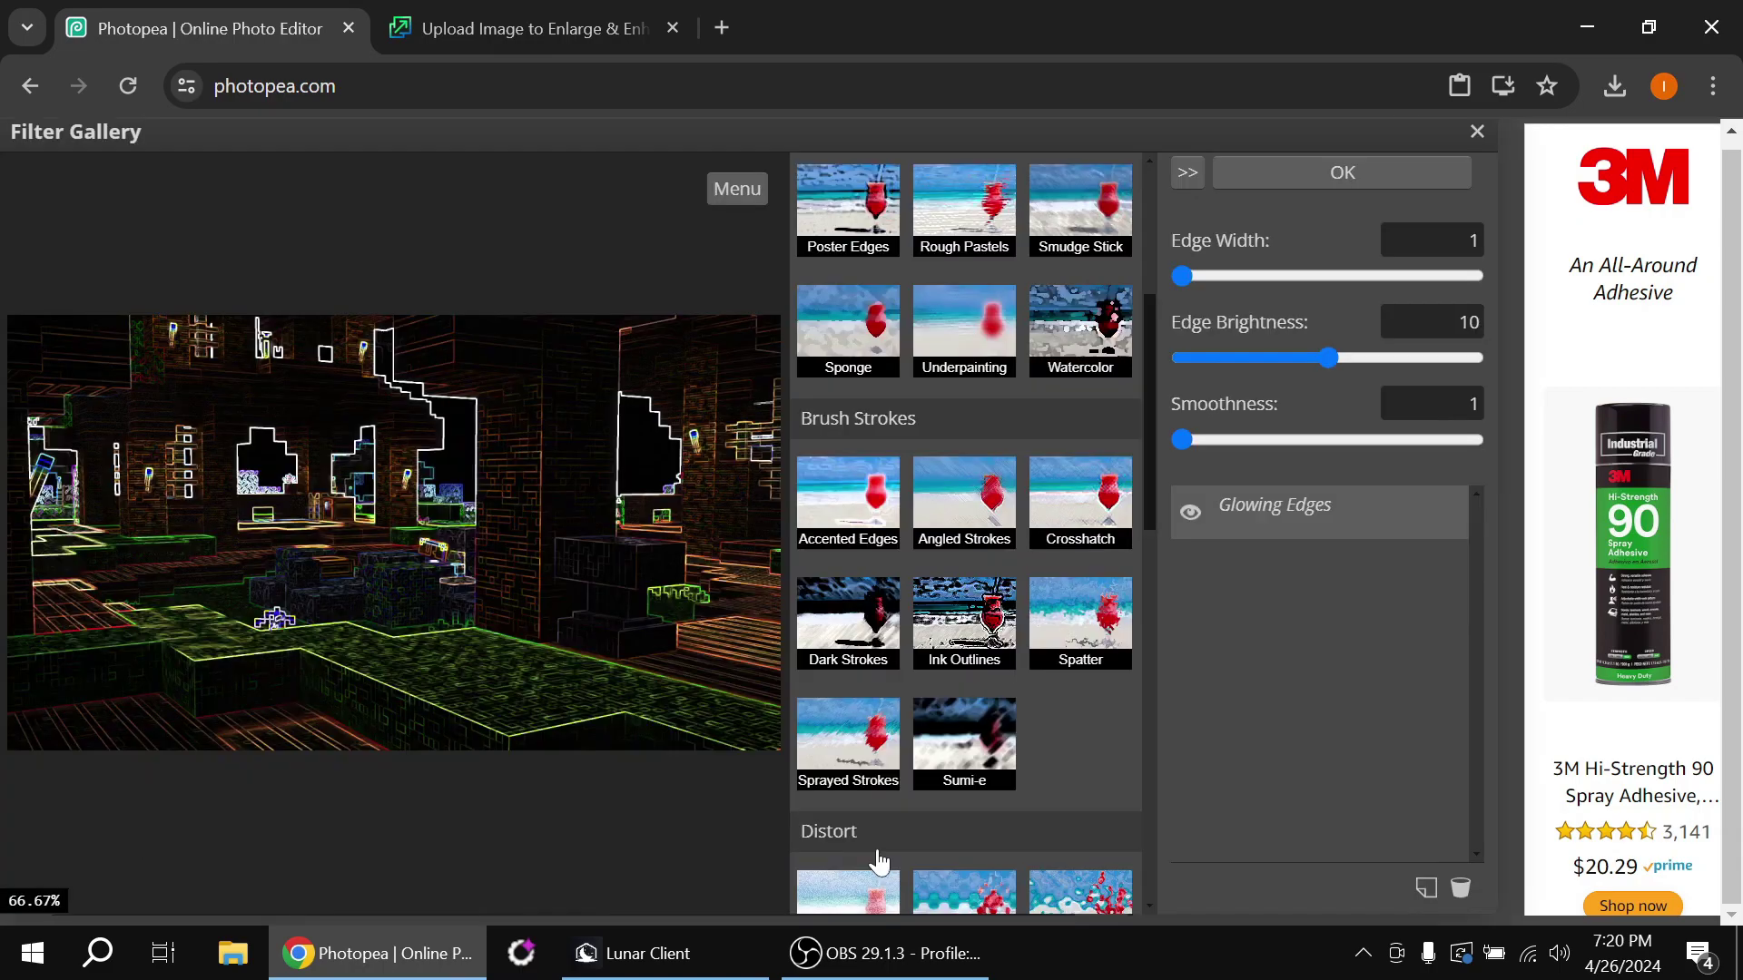
scroll(878, 863, "down", 2)
scroll(885, 836, "down", 10)
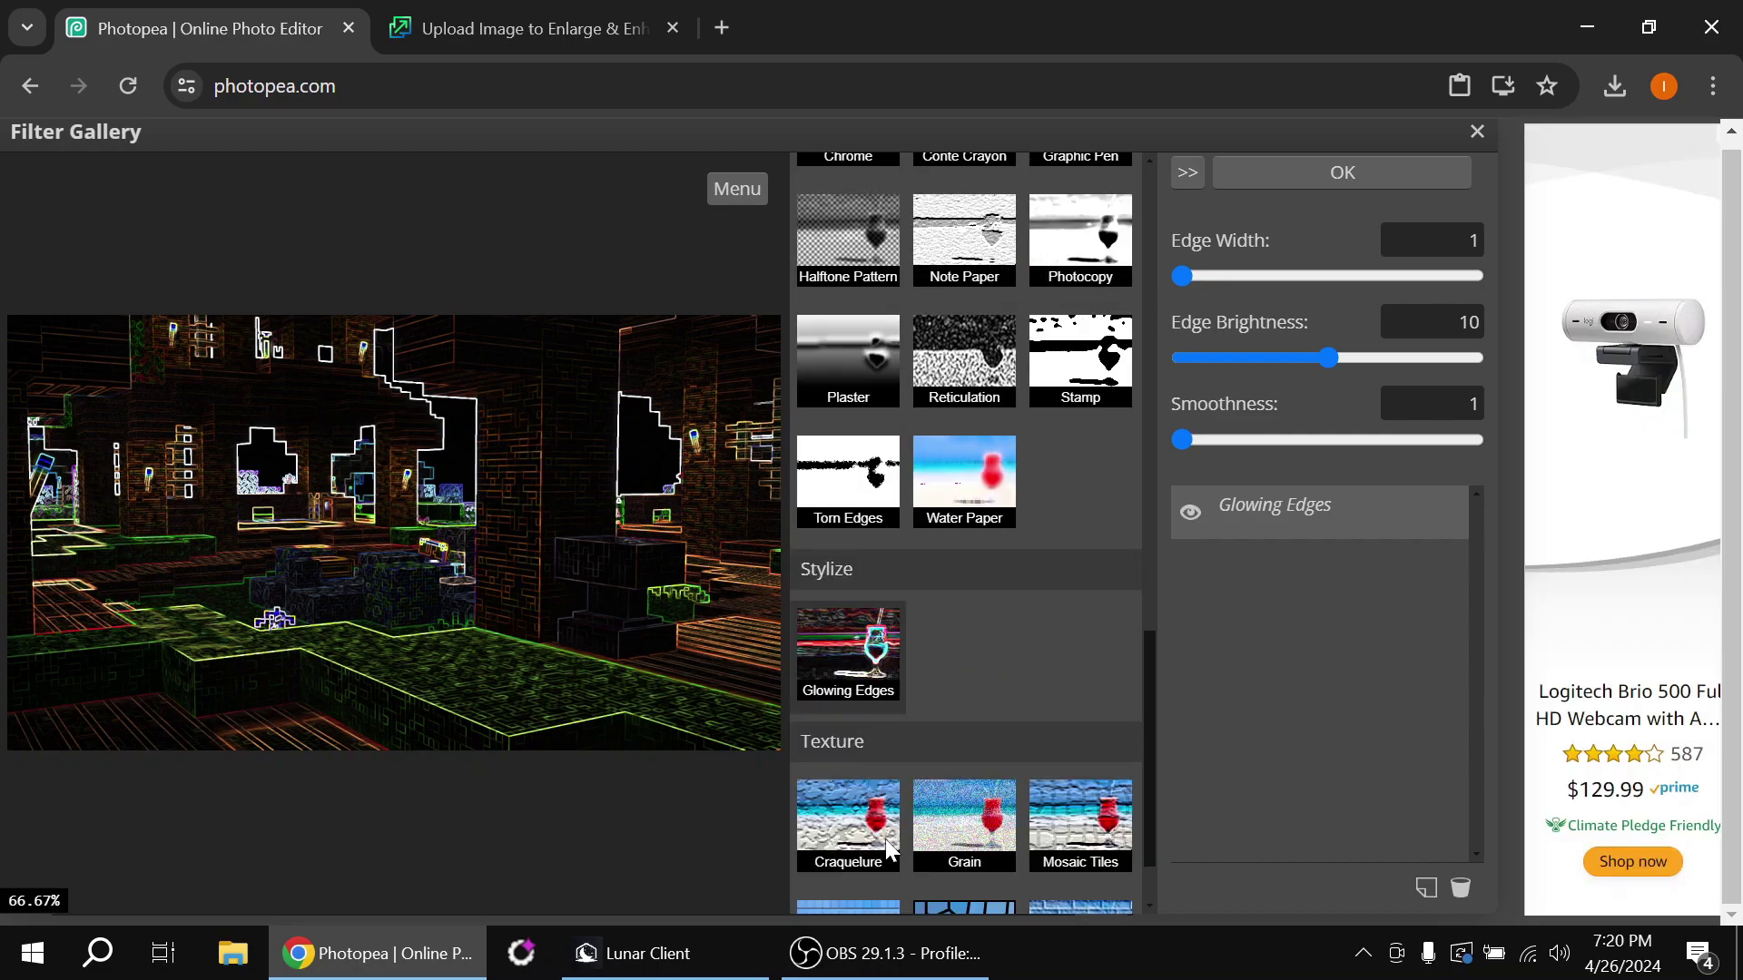
left_click(1348, 171)
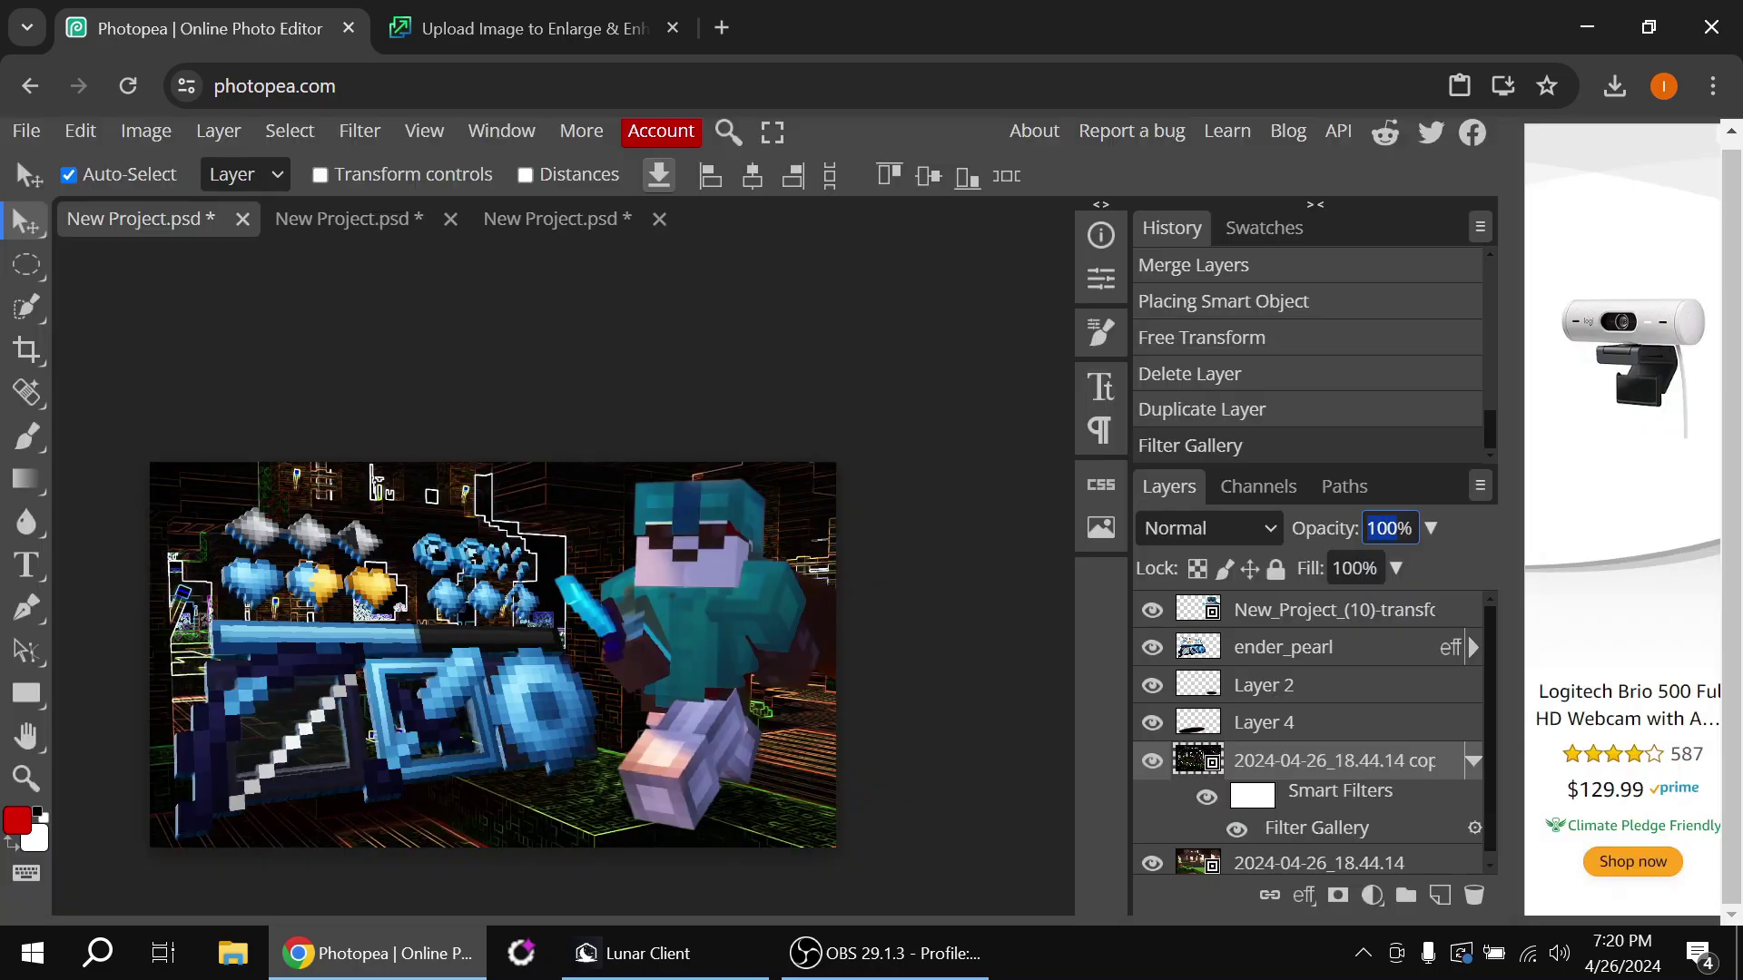
Set the glowing-edges copy to 20% opacity with Overlay blending, toggling its visibility to compare the effect
type("30")
key("Return")
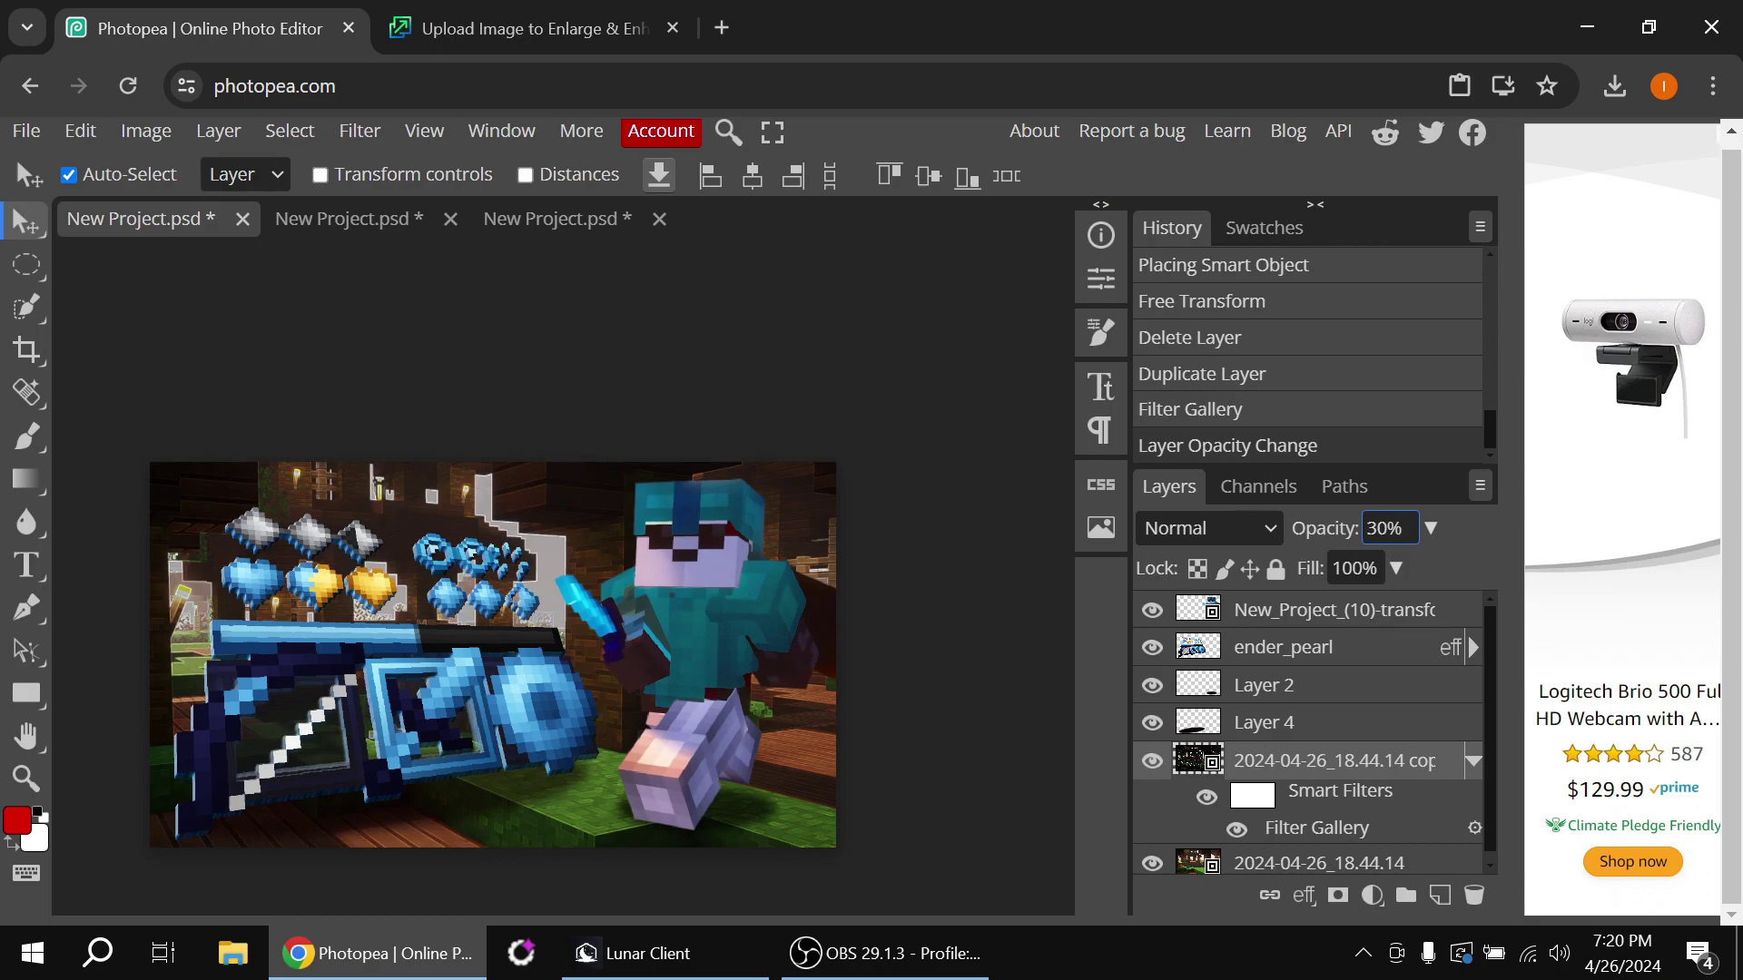
key("shift+Down")
left_click(1149, 761)
left_click(1149, 761)
left_click(1151, 762)
left_click(1151, 762)
left_click(1151, 762)
left_click(1151, 763)
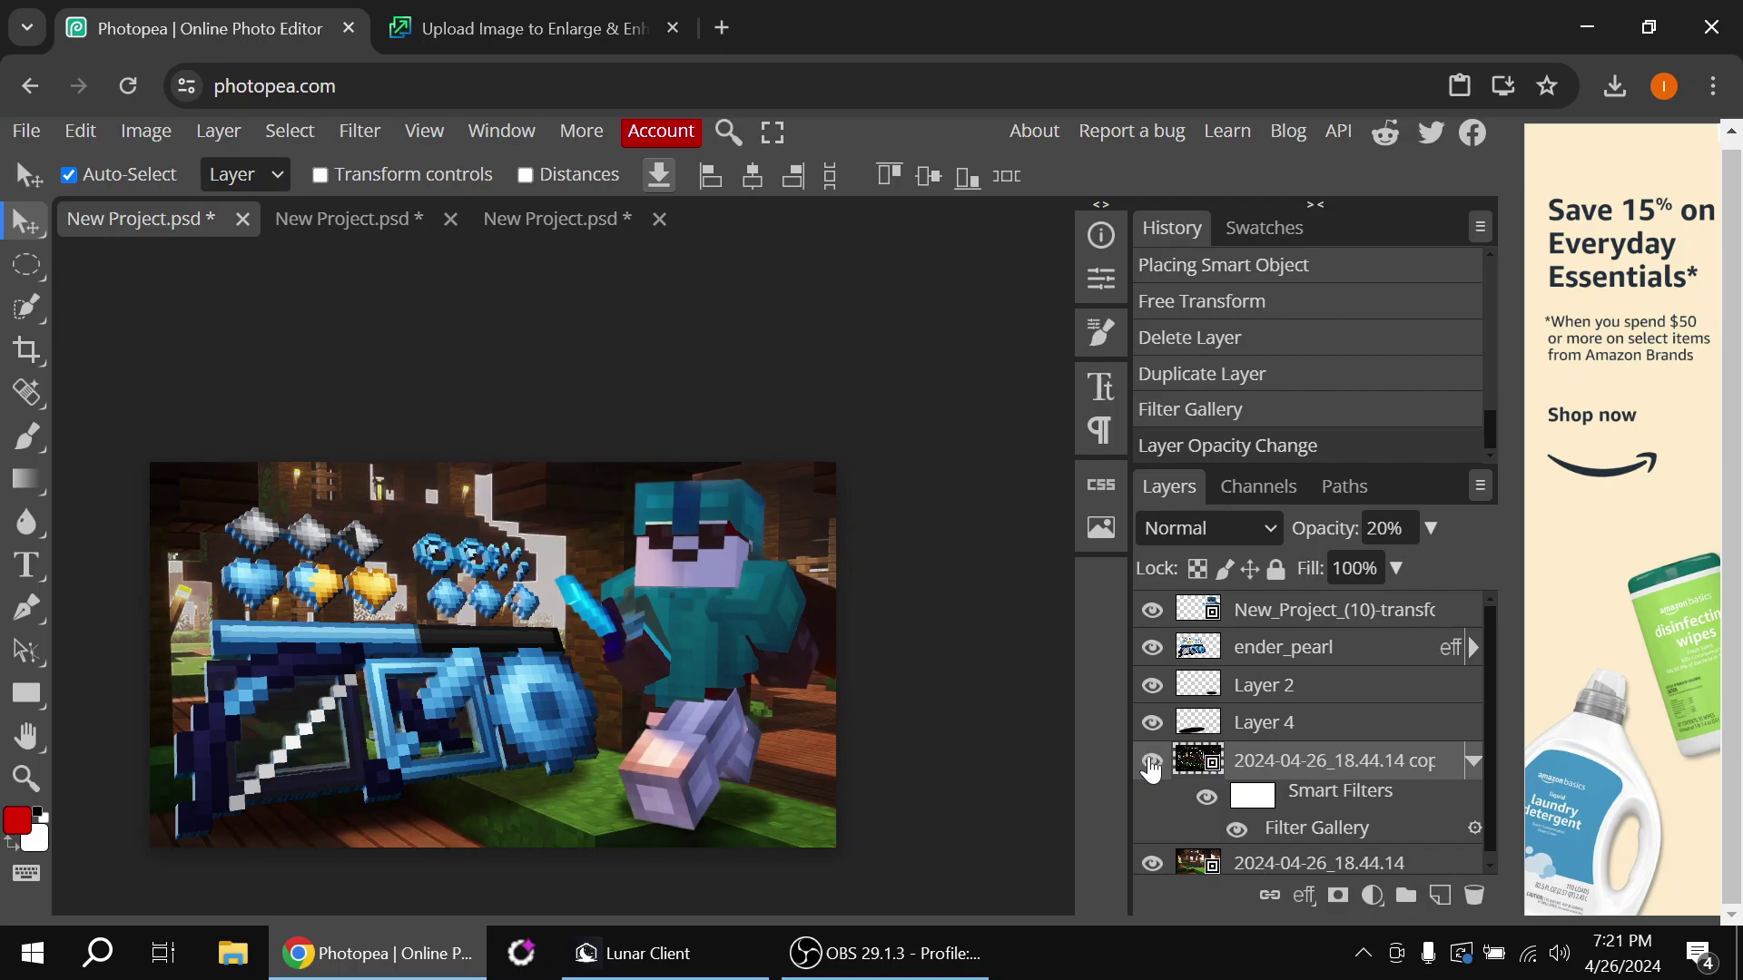
left_click(1212, 535)
left_click(1244, 356)
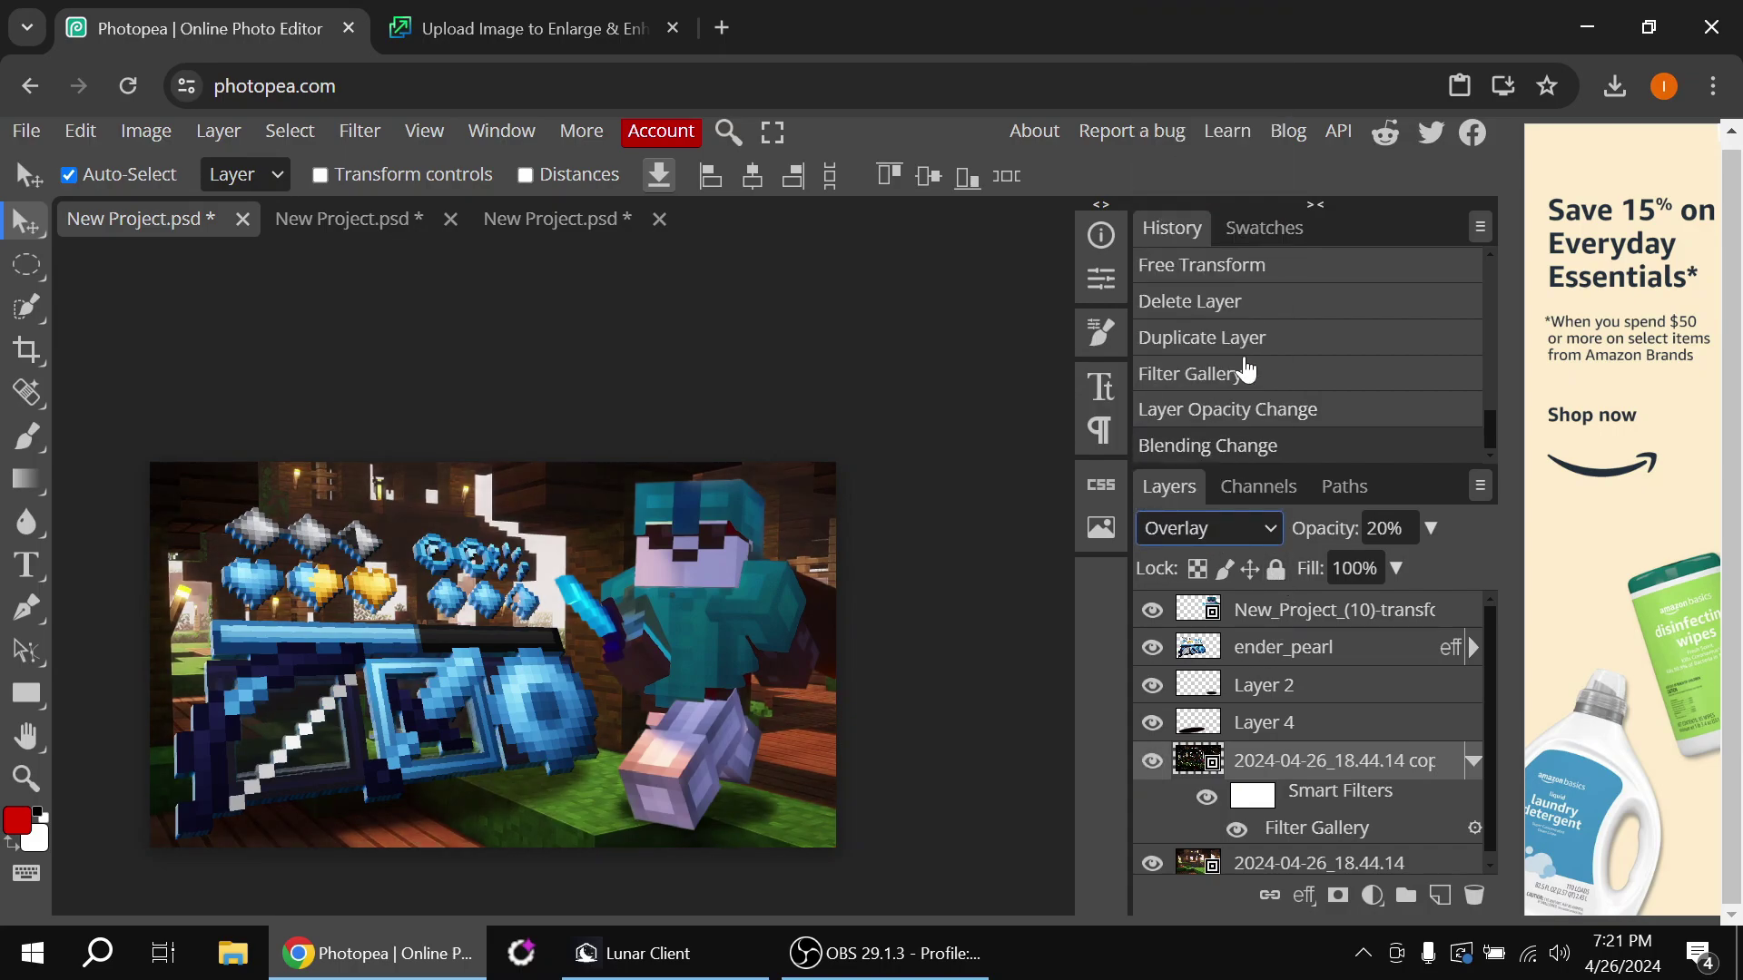
Duplicate the original background layer again and apply the Dark Strokes filter to the copy
left_click(1368, 867)
key("ctrl+j")
scroll(1369, 863, "down", 1)
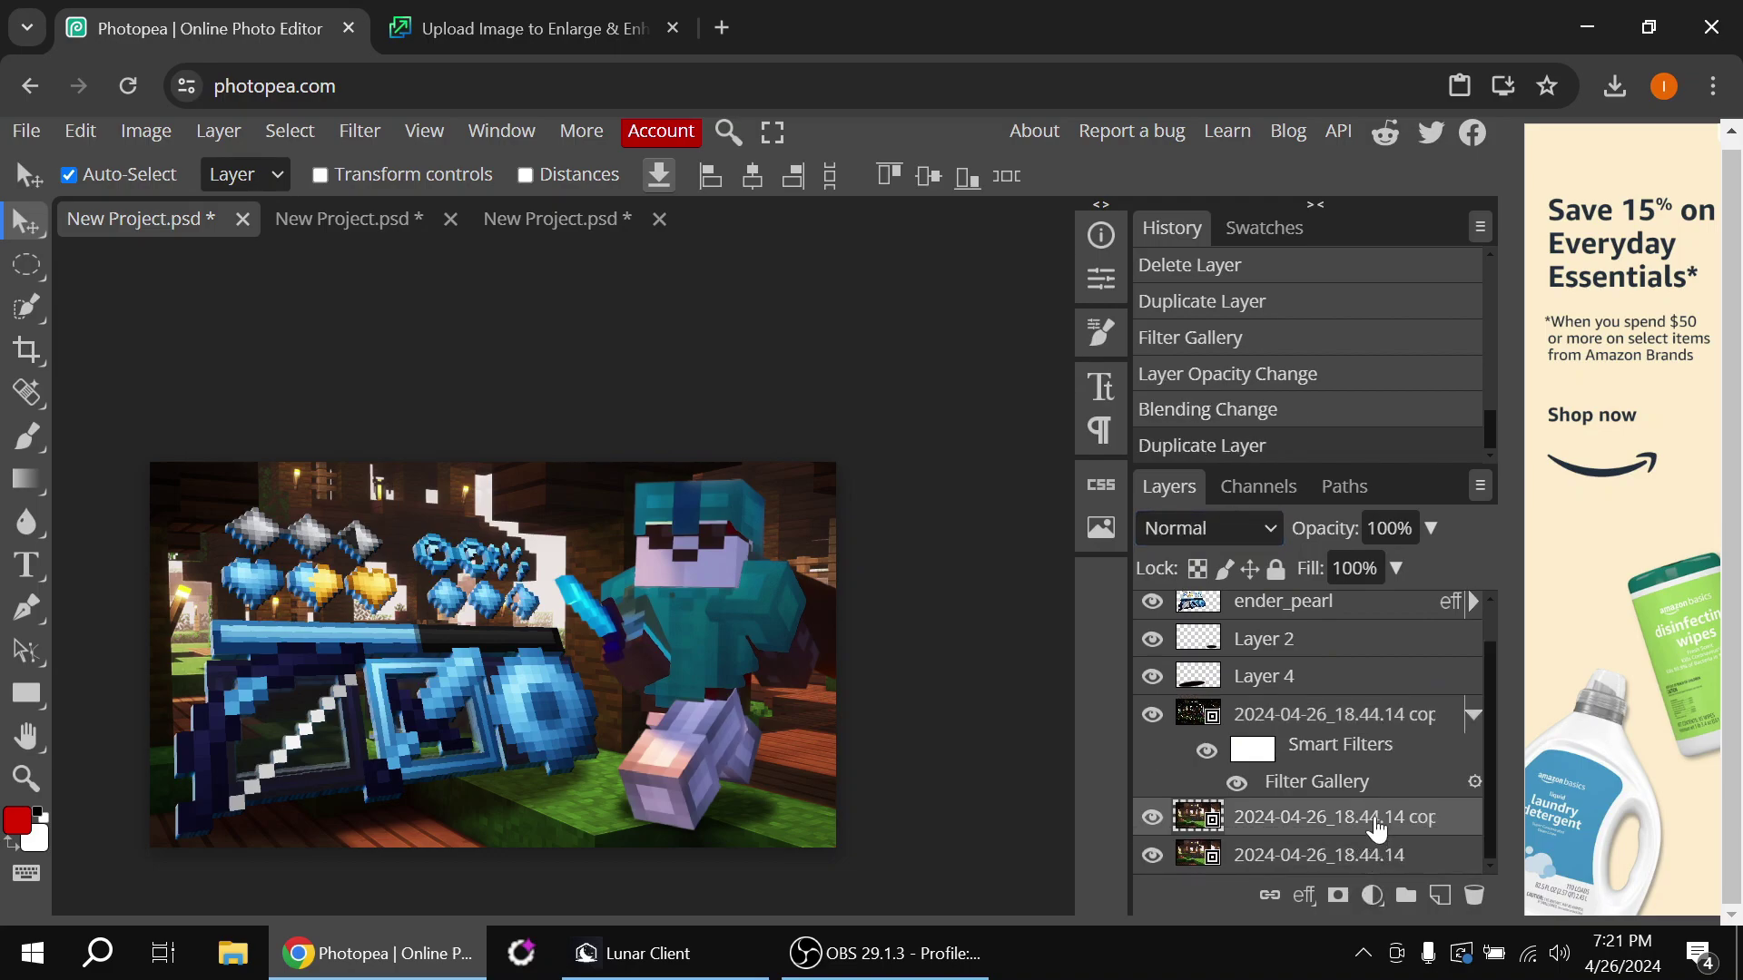
left_click(359, 131)
left_click(451, 223)
scroll(992, 743, "down", 5)
left_click(837, 728)
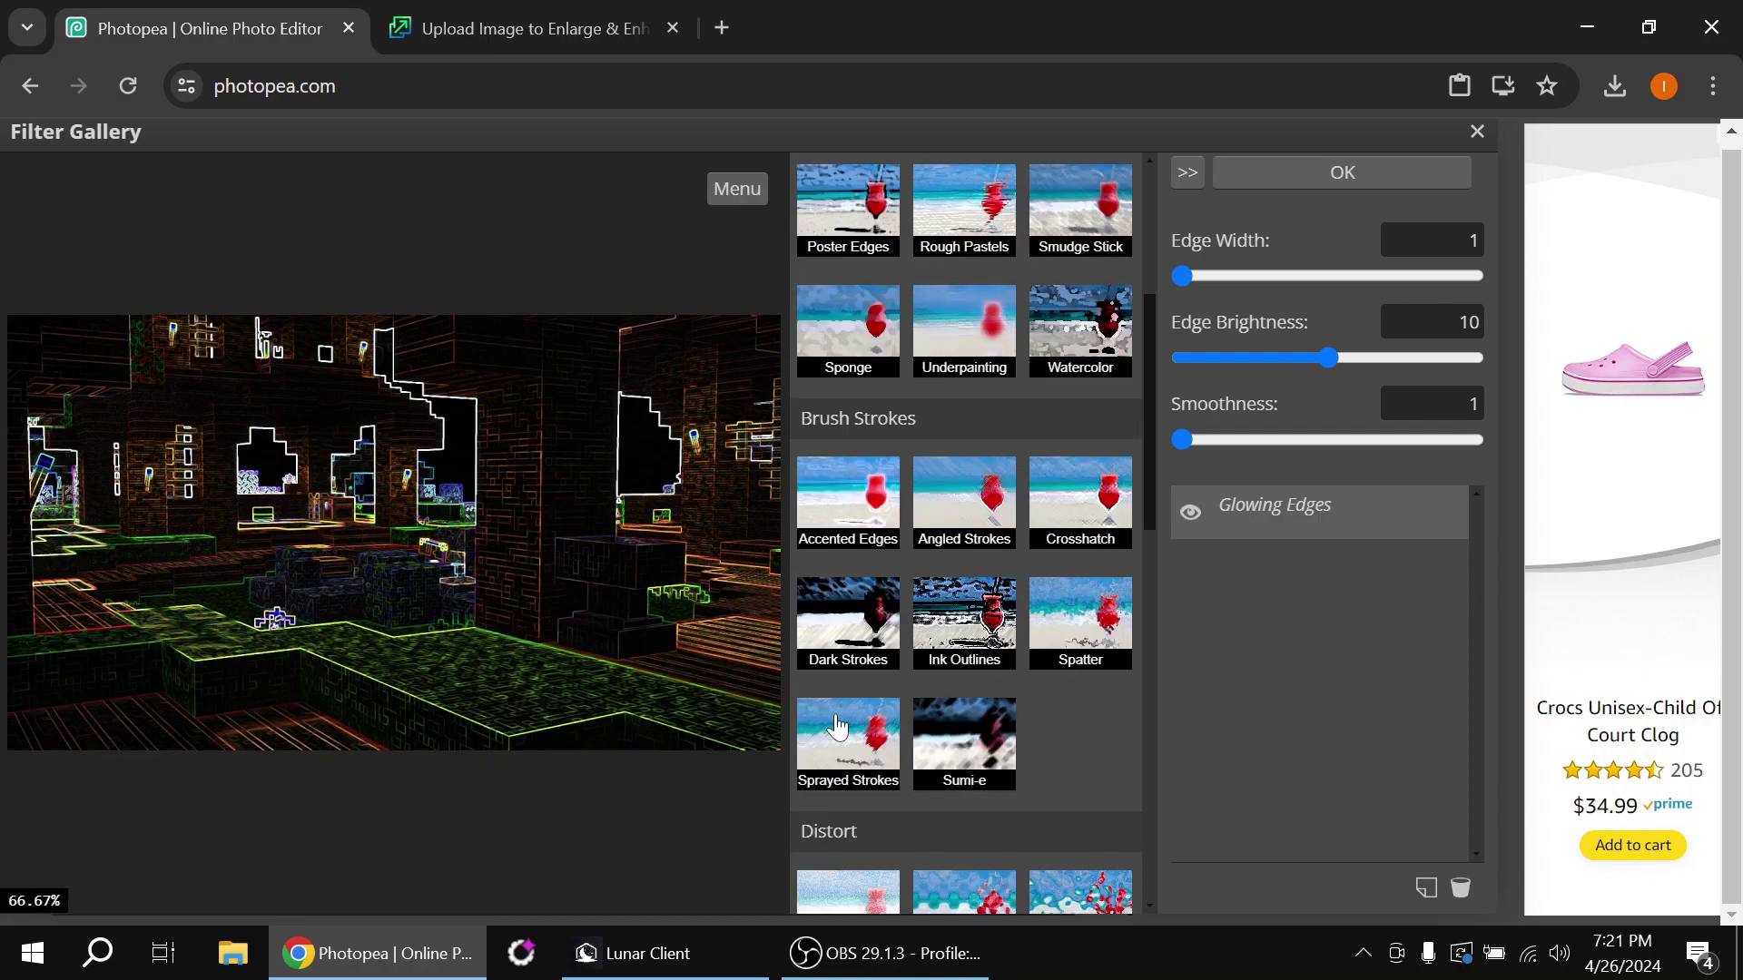
left_click(849, 622)
scroll(915, 749, "down", 3)
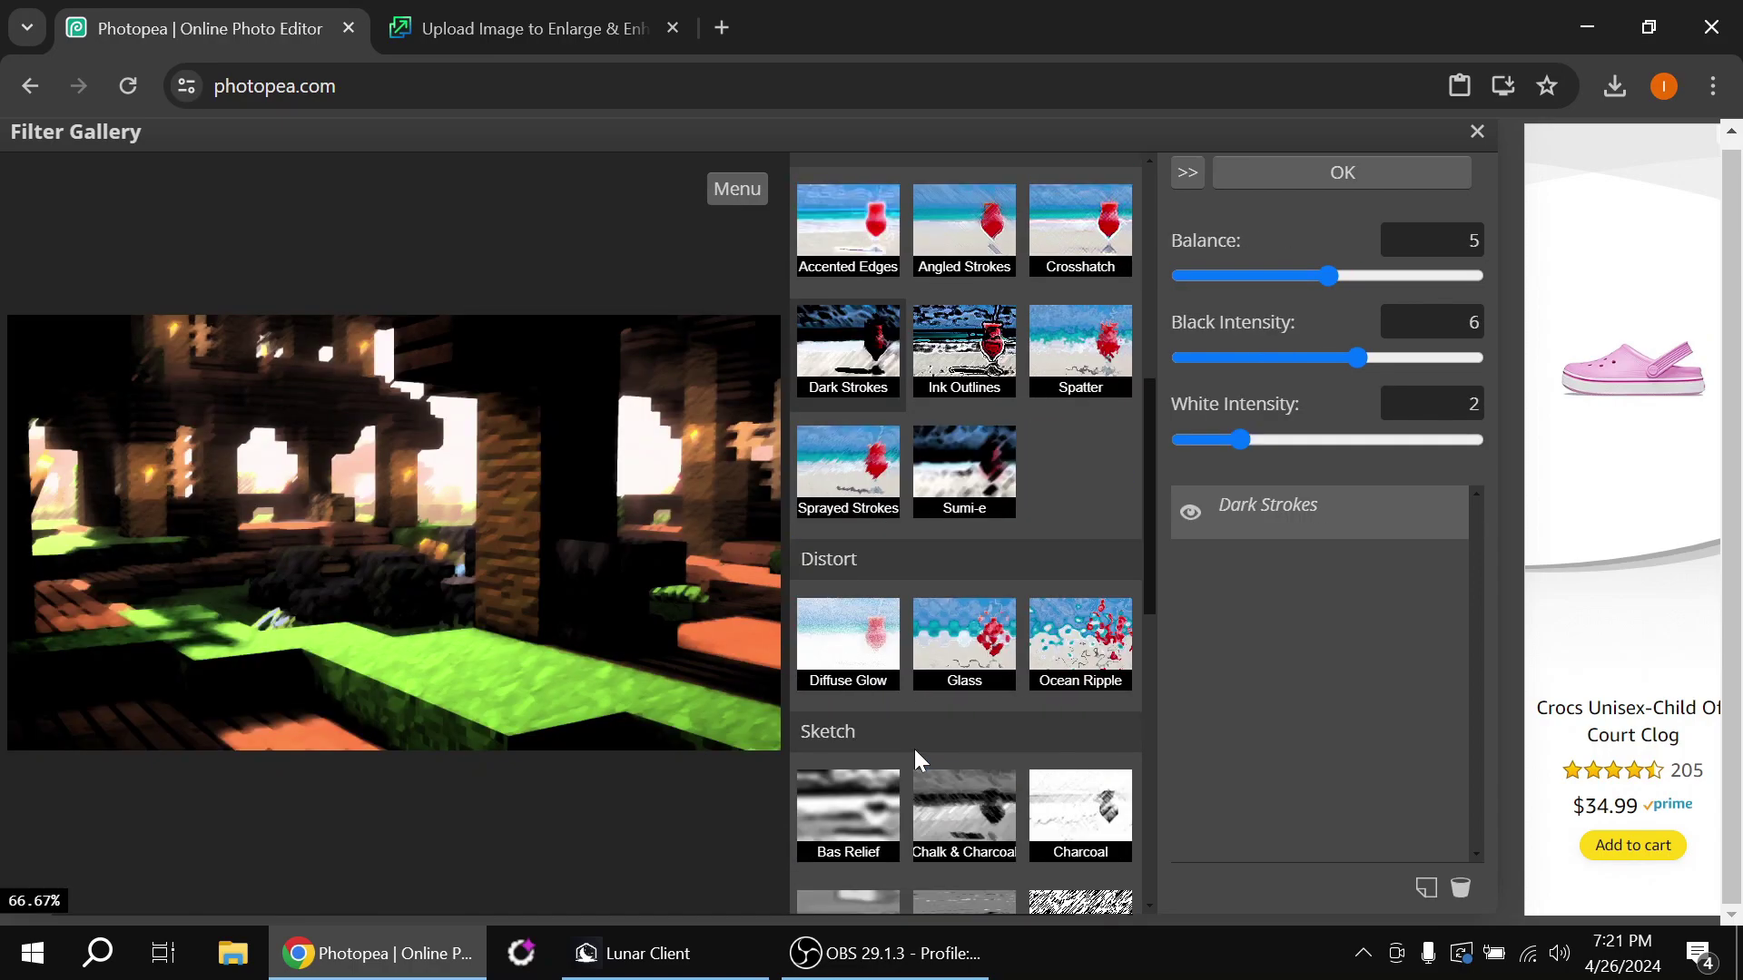
scroll(881, 490, "up", 2)
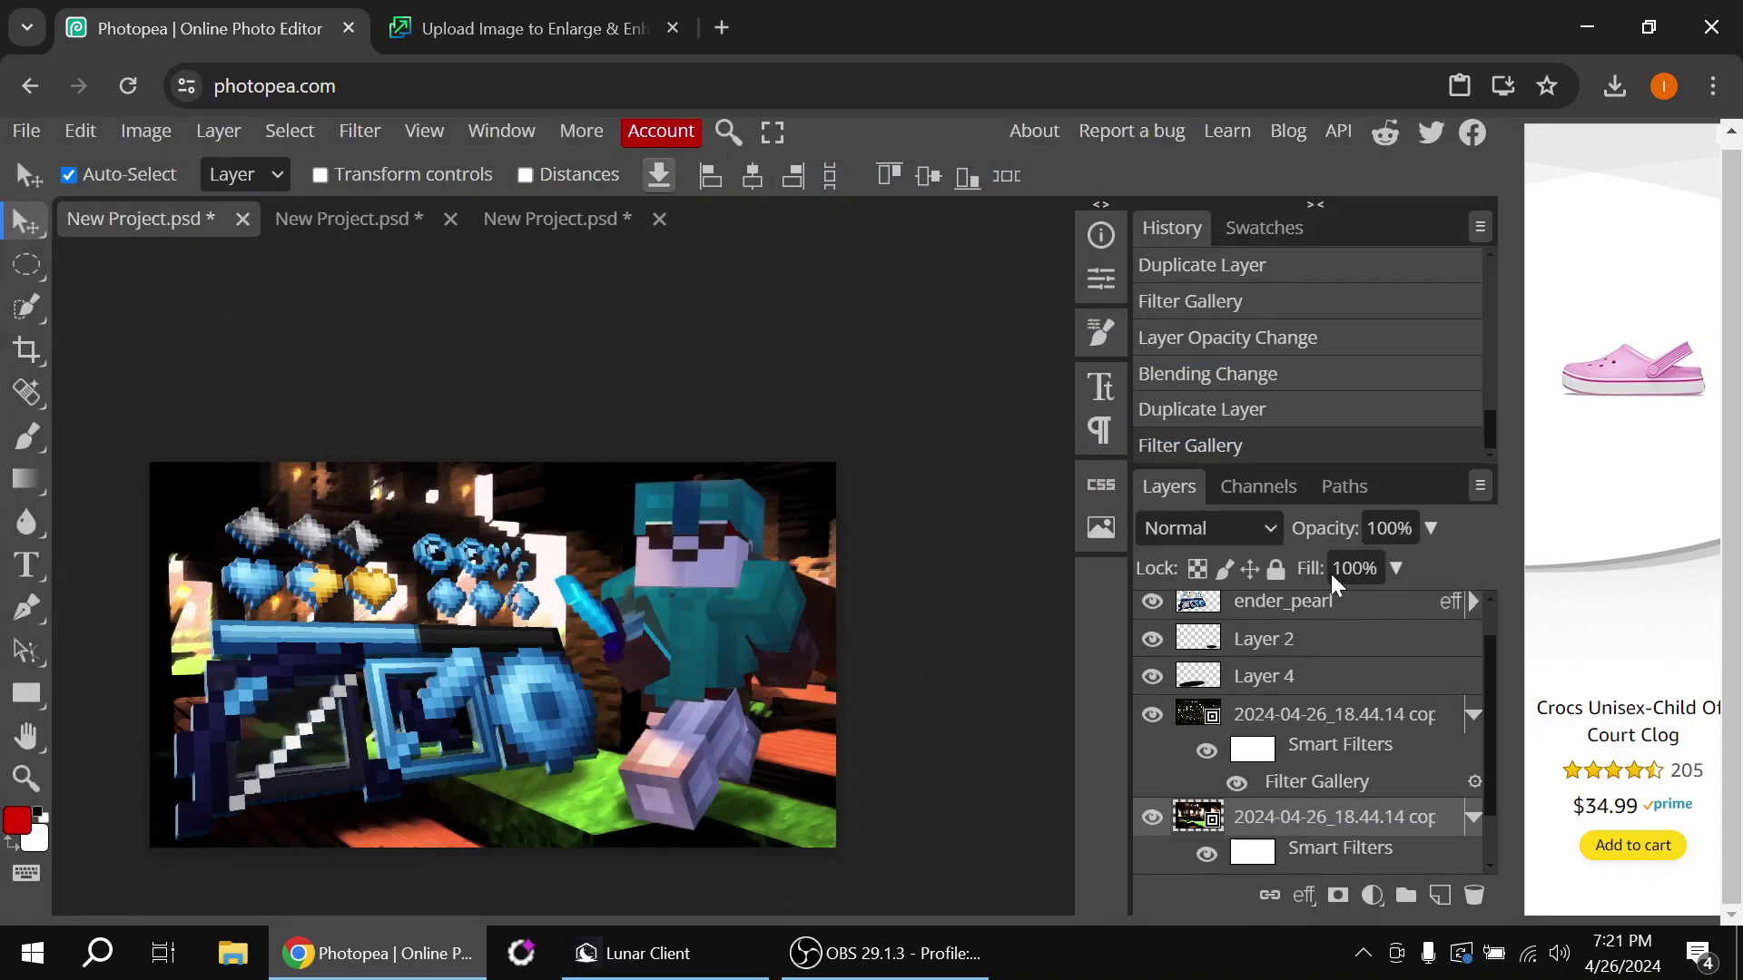
Set the dark-strokes copy to Overlay blending at 10% opacity
left_click(1207, 534)
left_click(1221, 345)
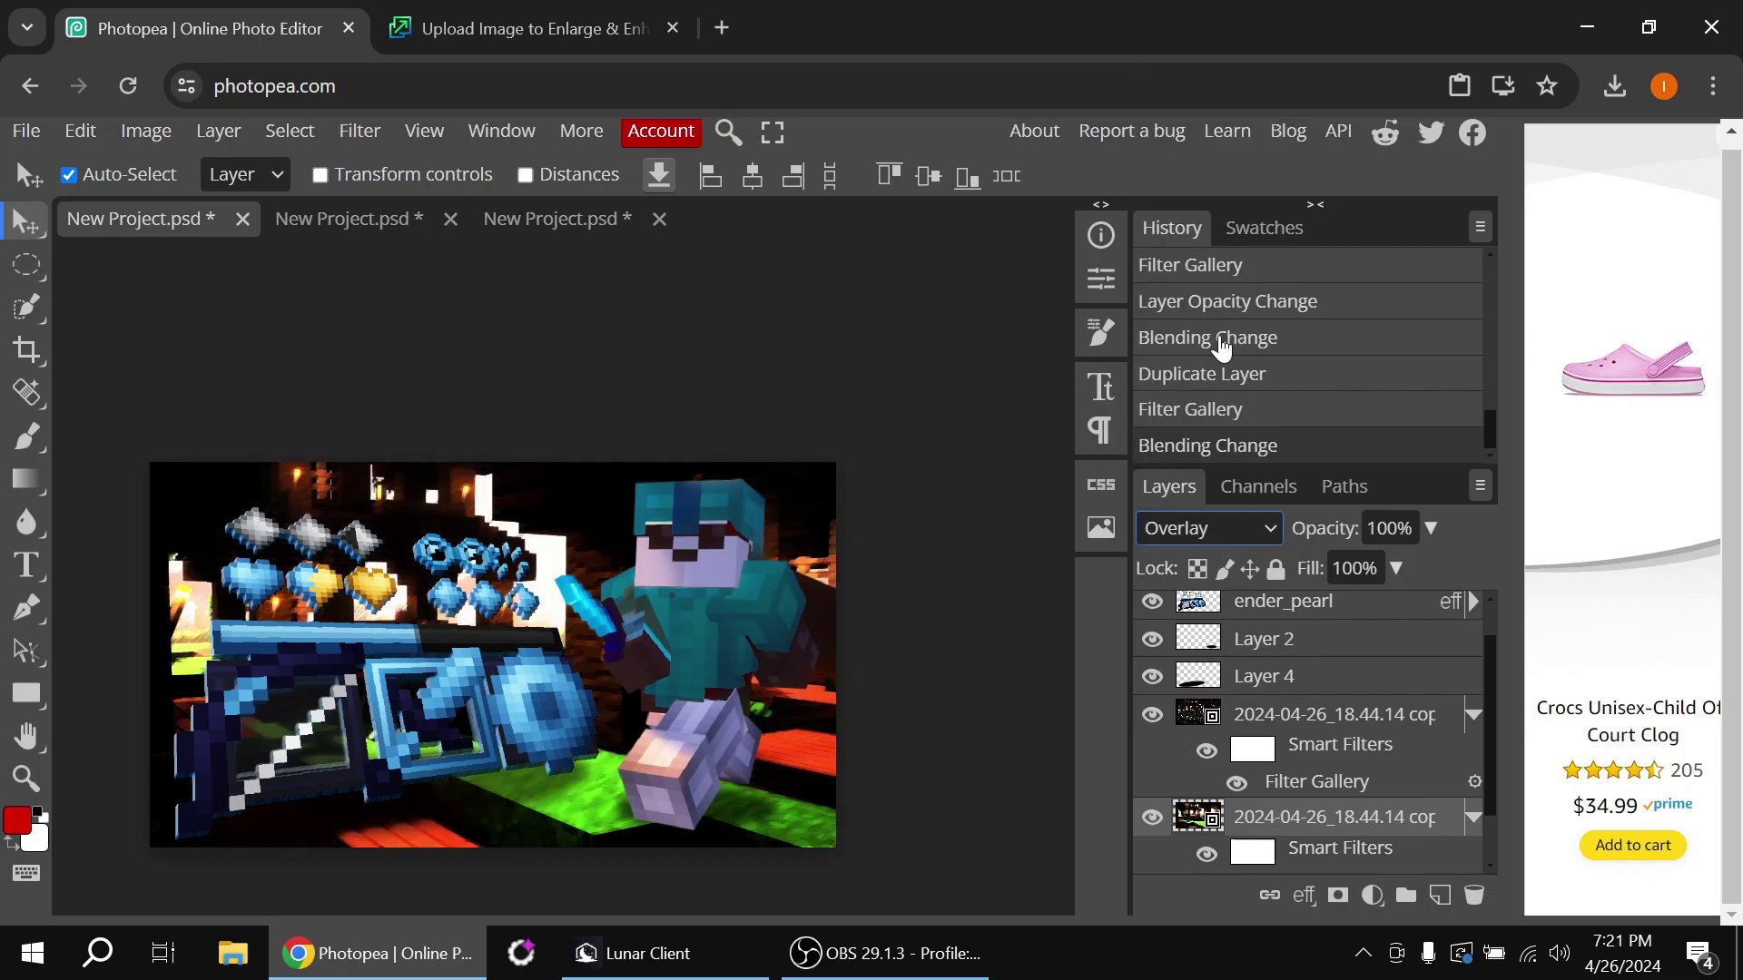
left_click(1405, 528)
key("BackSpace")
key("BackSpace")
key("BackSpace")
key("BackSpace")
type("10")
key("Return")
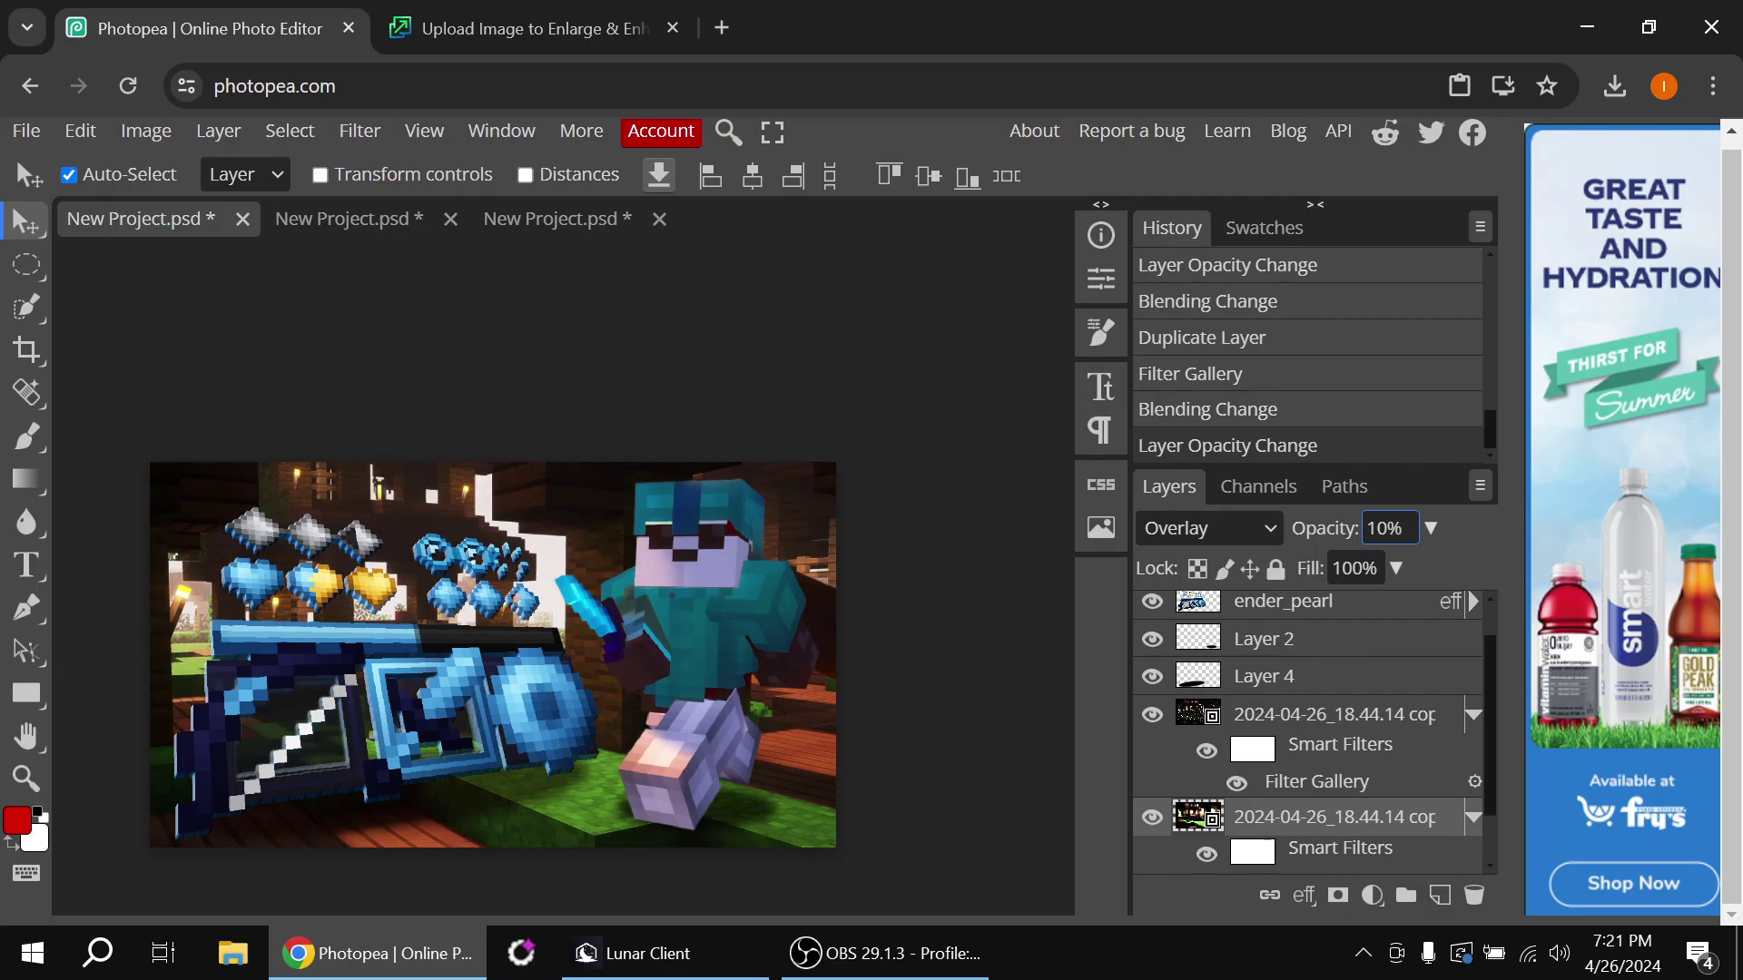
Merge the glowing-edges copy down into the dark-strokes copy and select the original background layer
right_click(1307, 817)
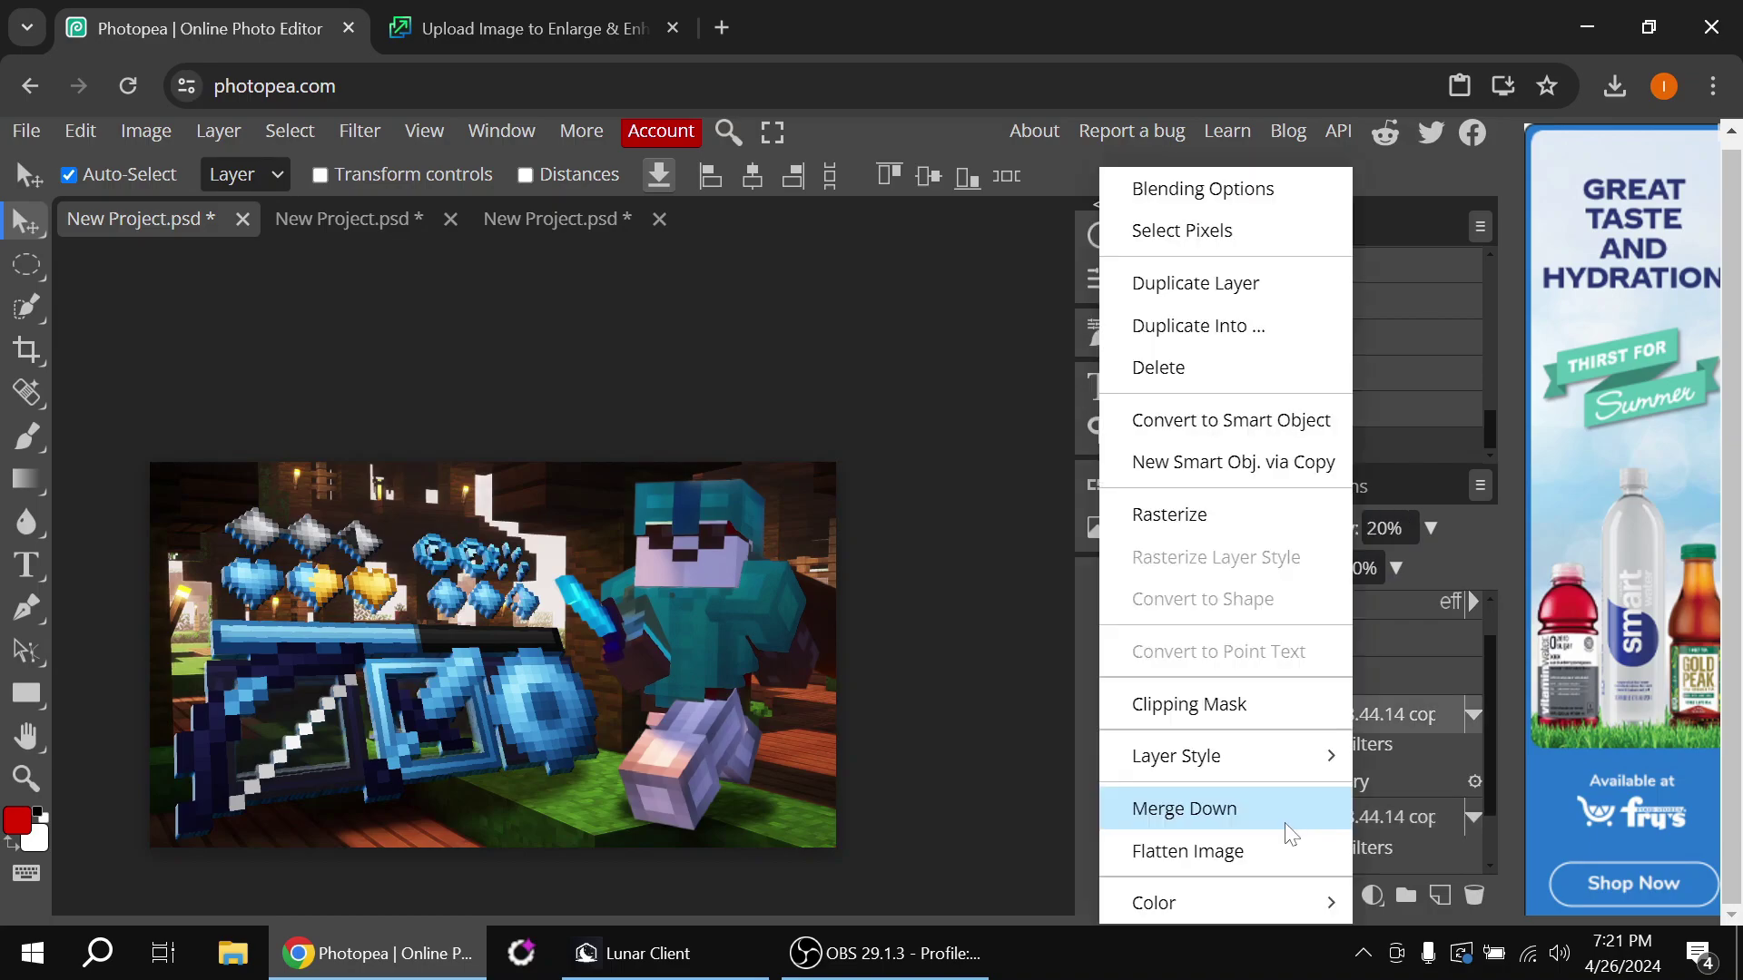
left_click(1284, 810)
left_click(1311, 803)
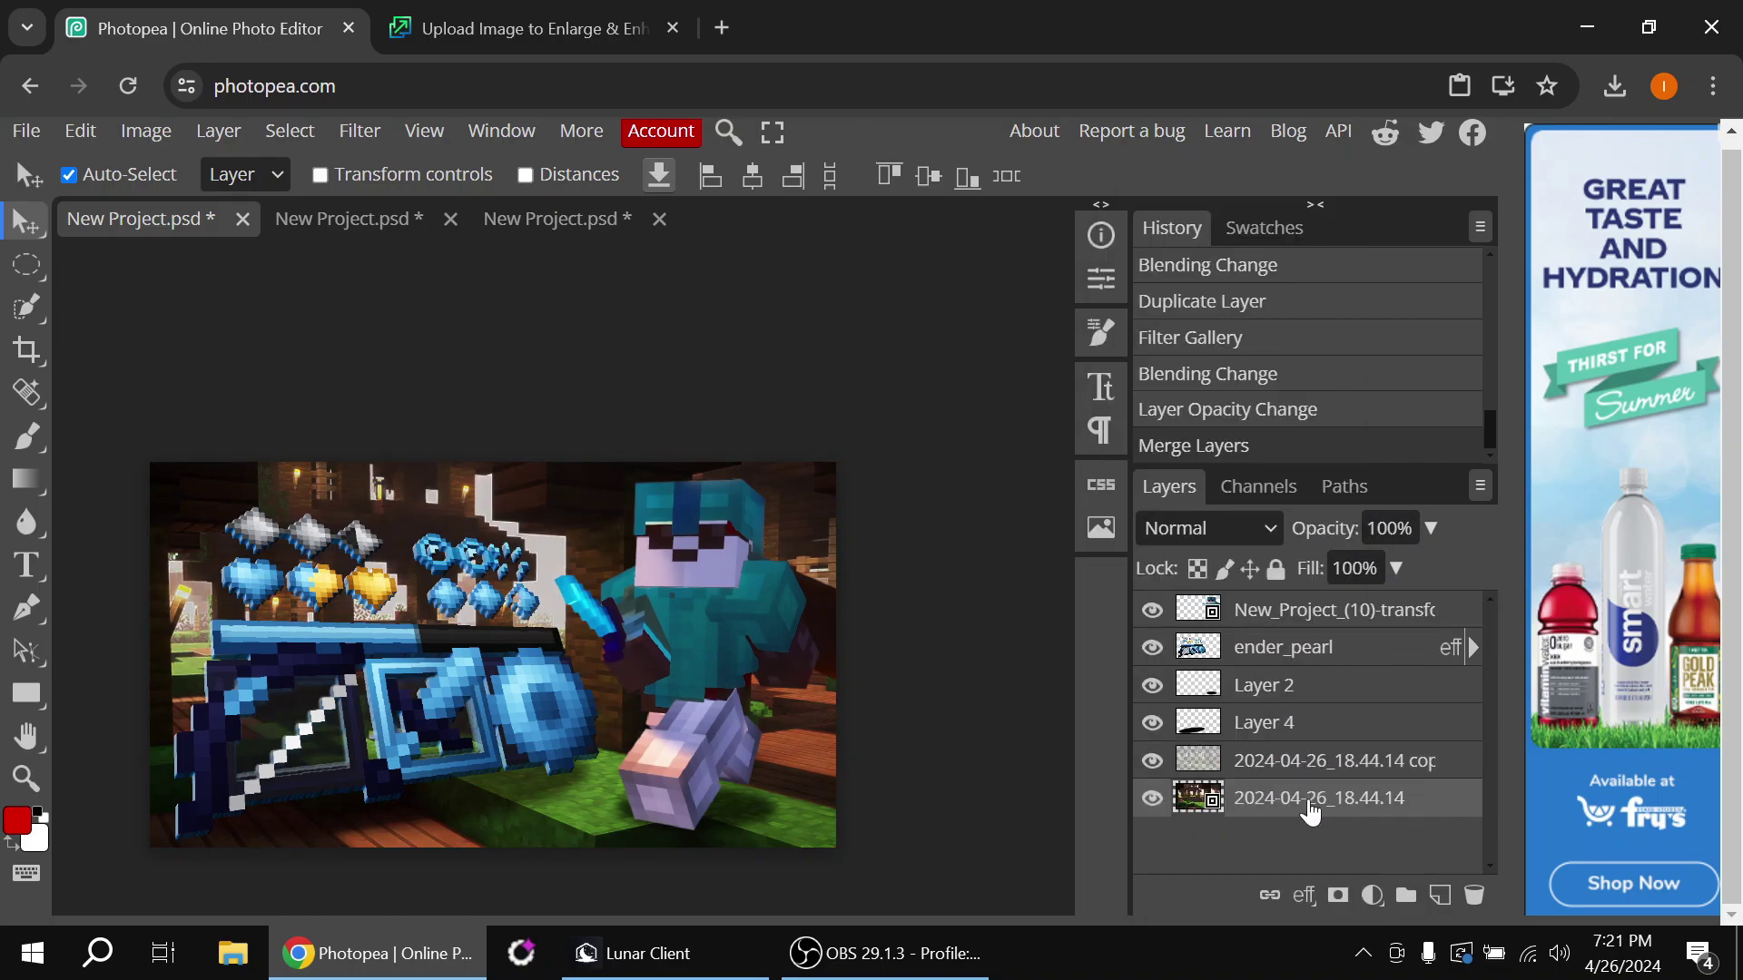
key("ctrl+j")
left_click_drag(1310, 803, 1322, 759)
key("Delete")
Boost the background with Vibrance and Brightness/Contrast adjustments
left_click(1302, 770)
left_click(1310, 802)
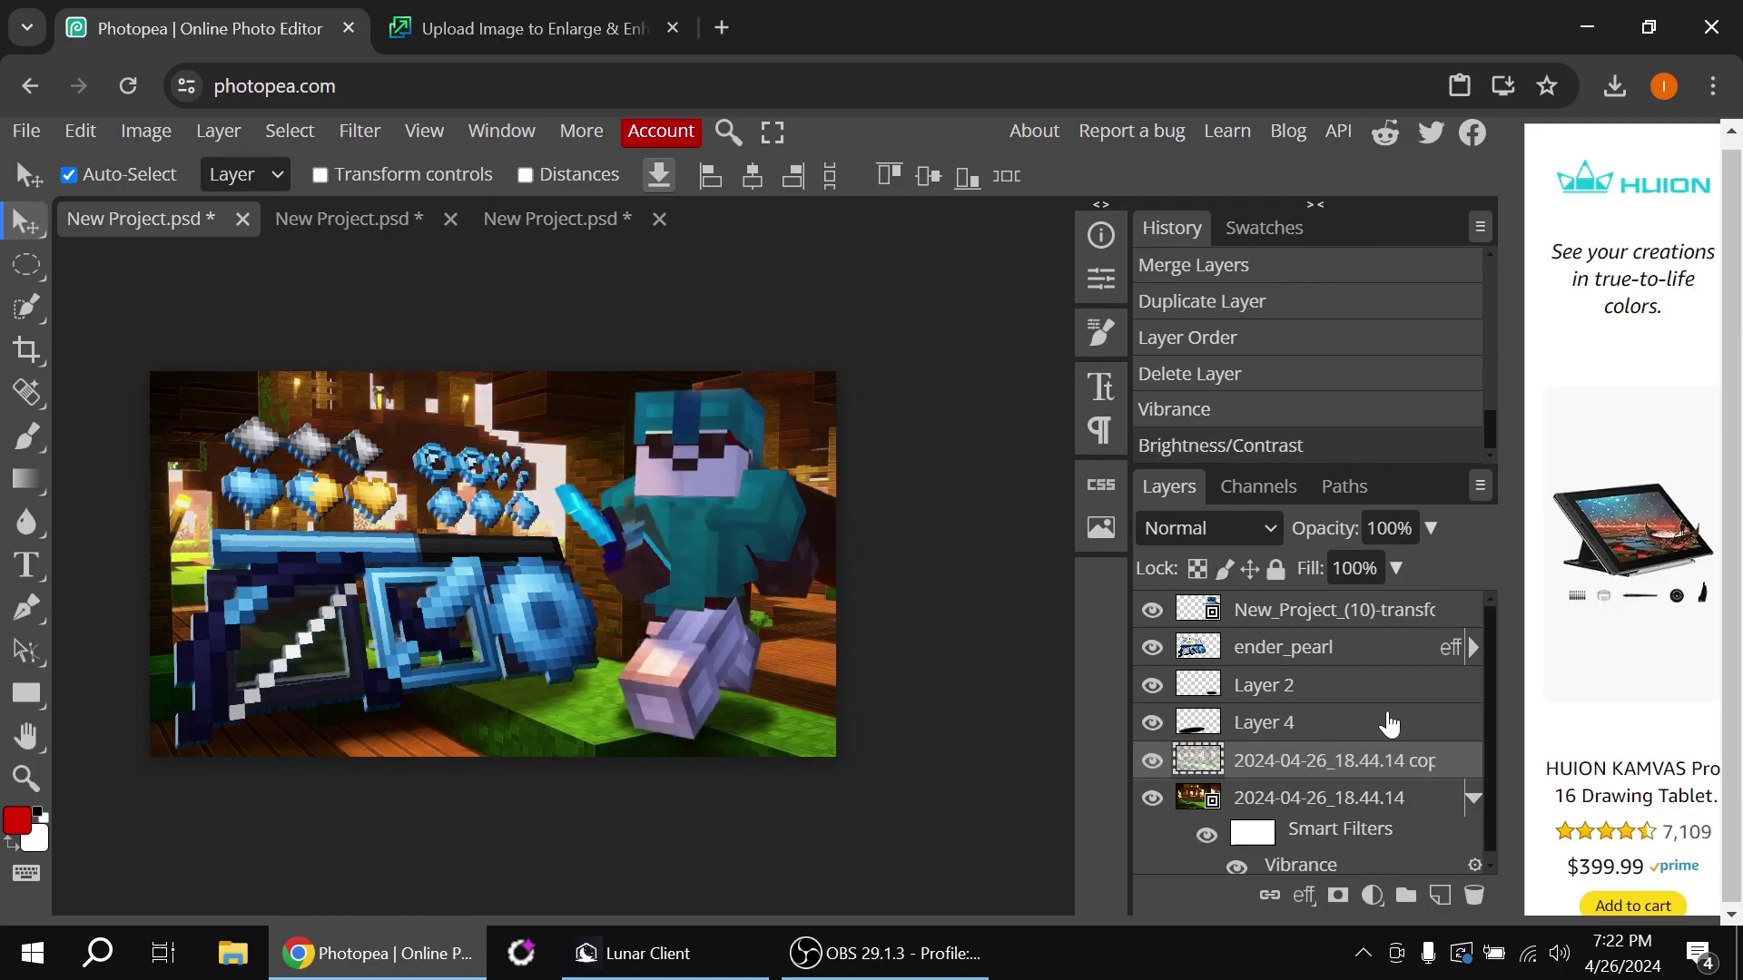
Duplicate the character layer and apply the Chrome filter to the copy with detail 4 and smoothness 4
left_click(1383, 626)
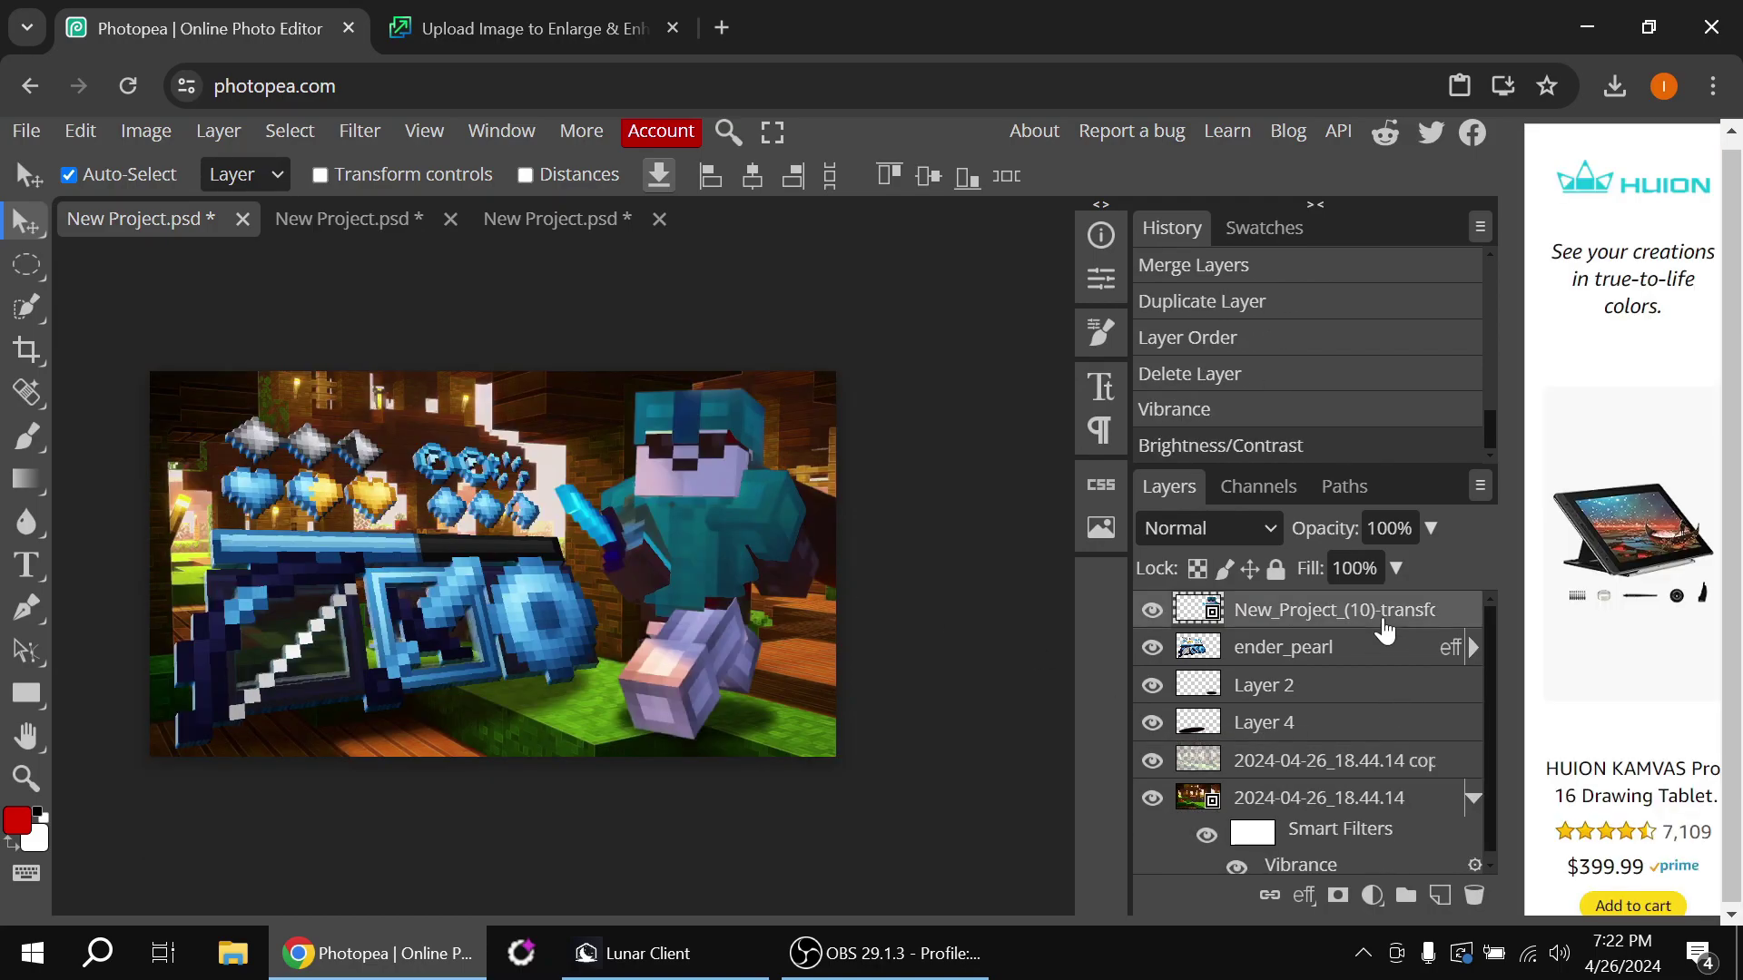
key("ctrl+j")
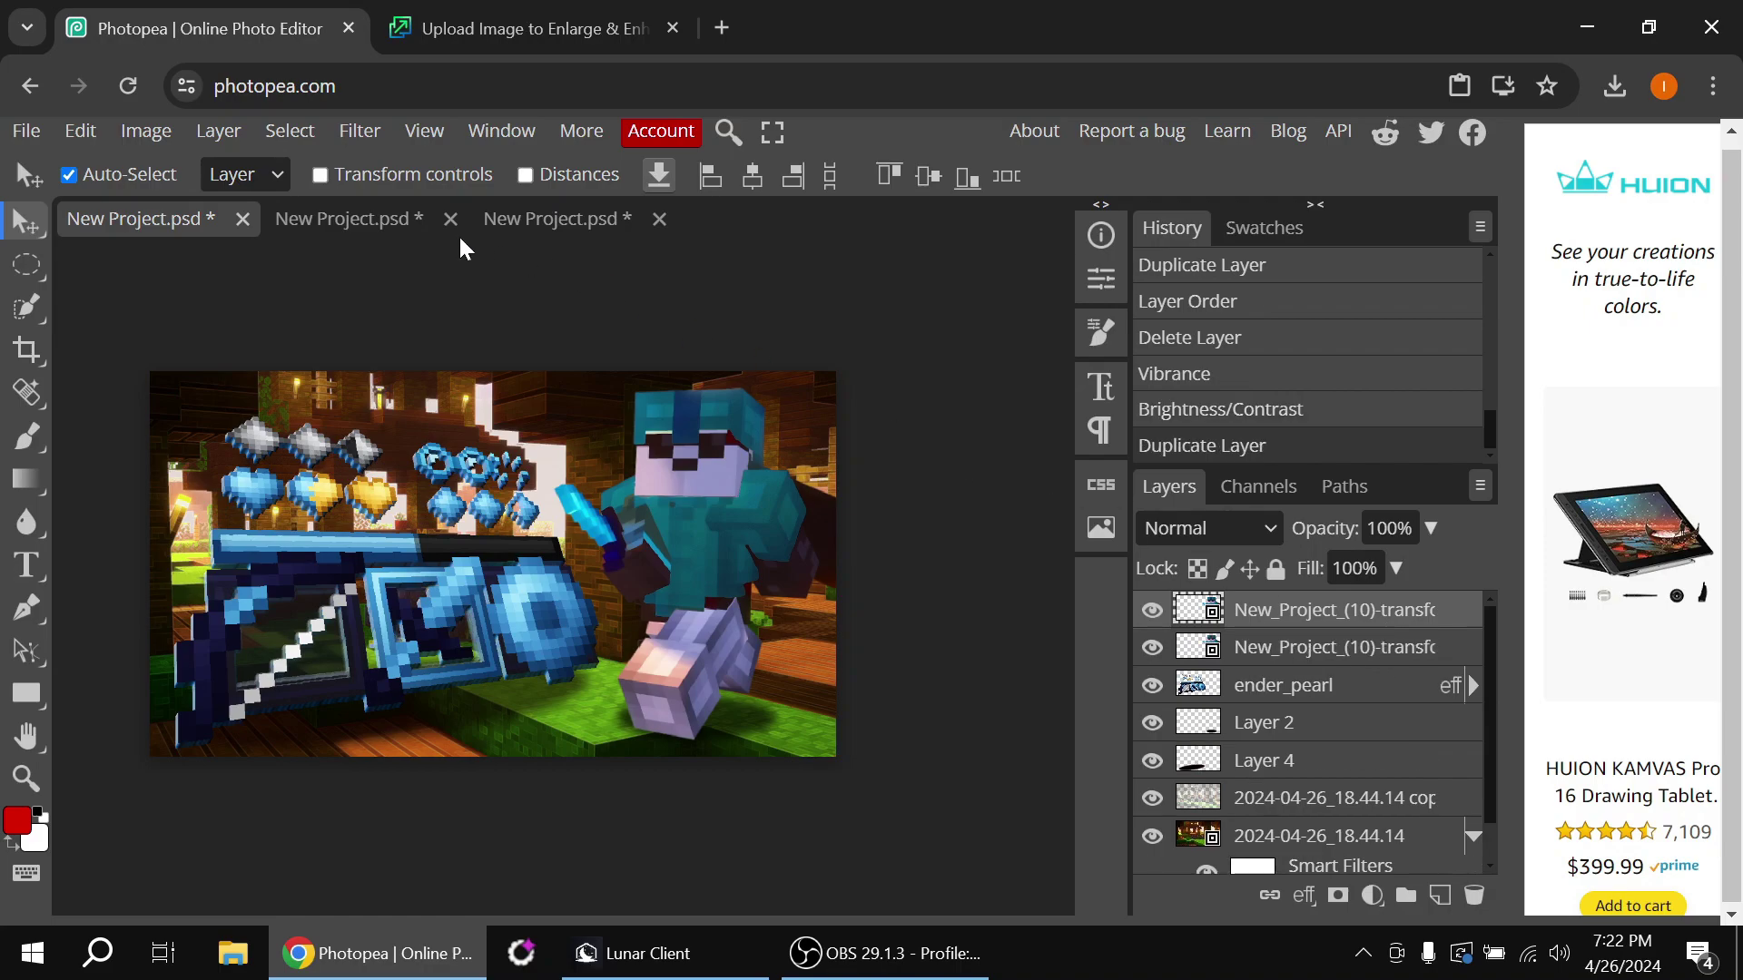
left_click(360, 133)
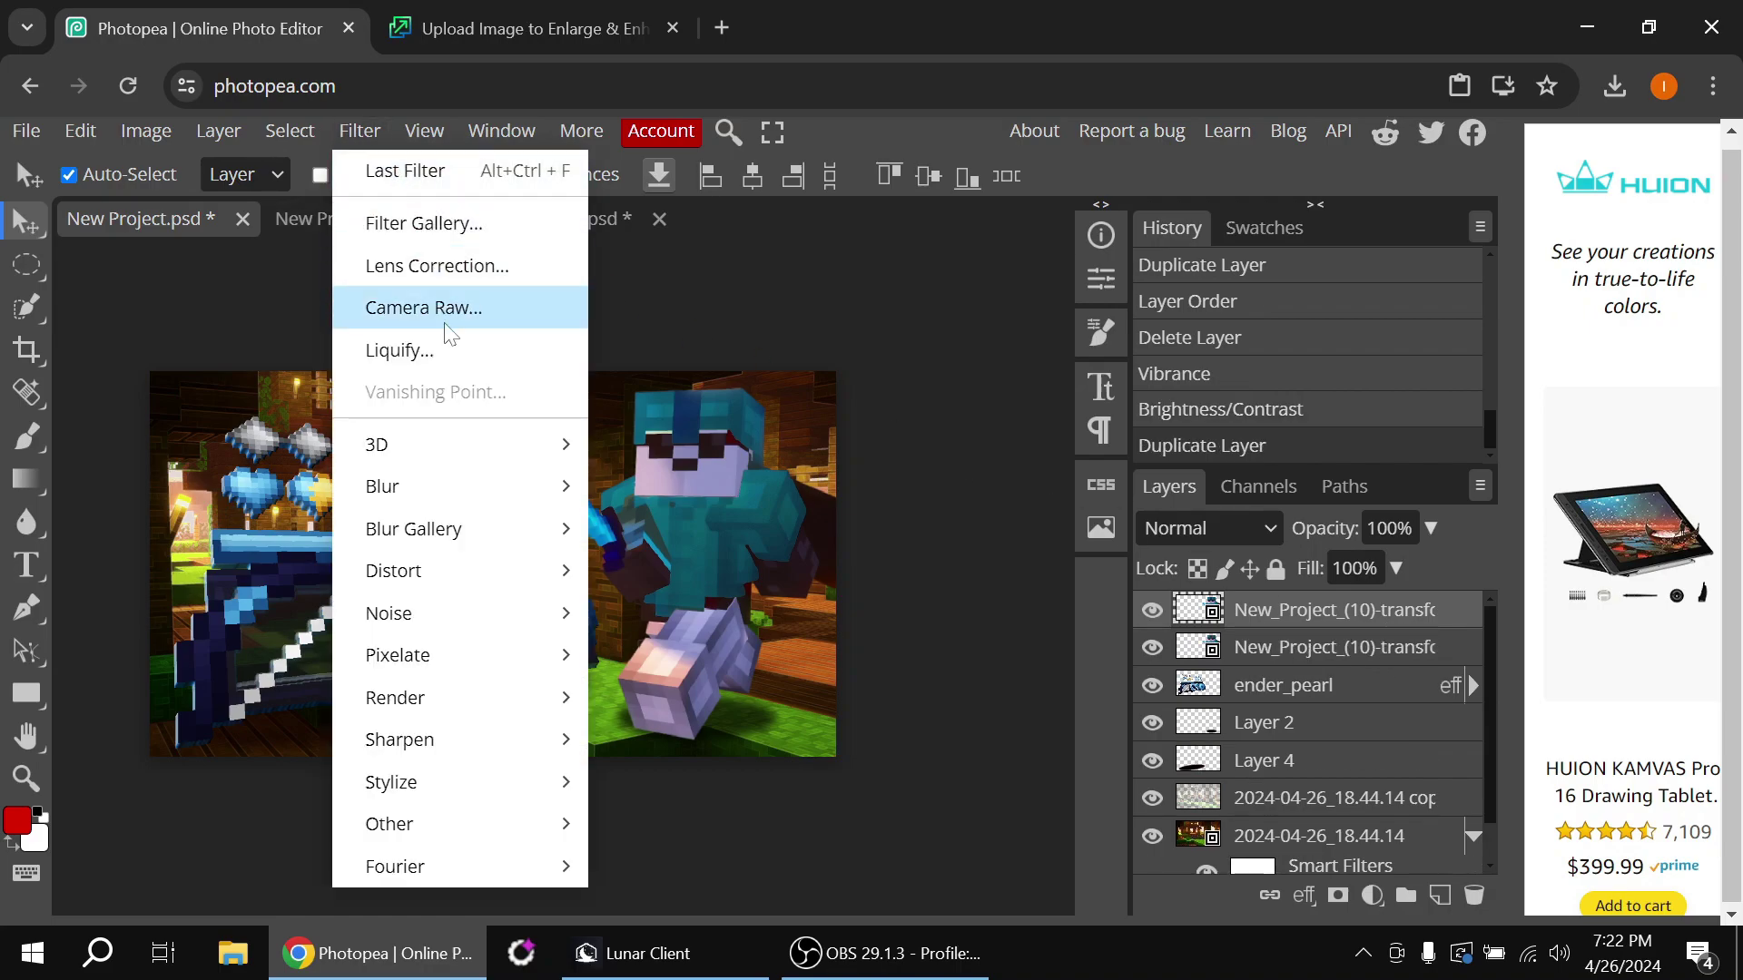
left_click(468, 225)
scroll(1002, 778, "down", 3)
scroll(1002, 778, "down", 8)
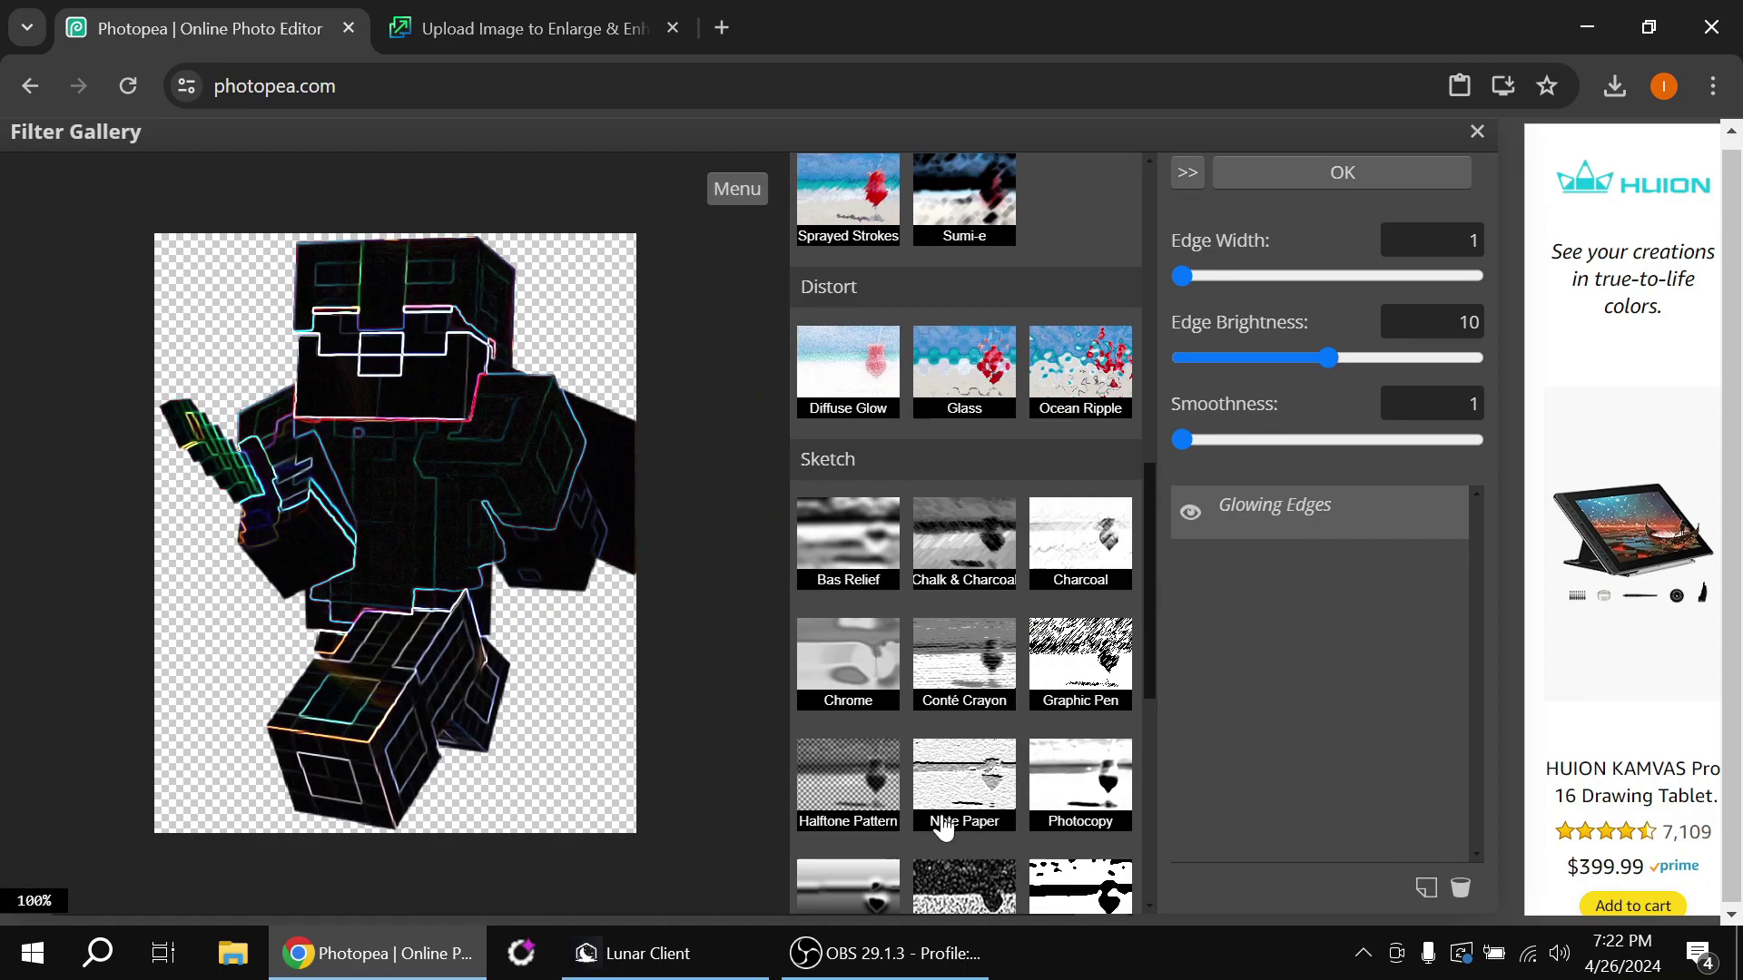
left_click(831, 699)
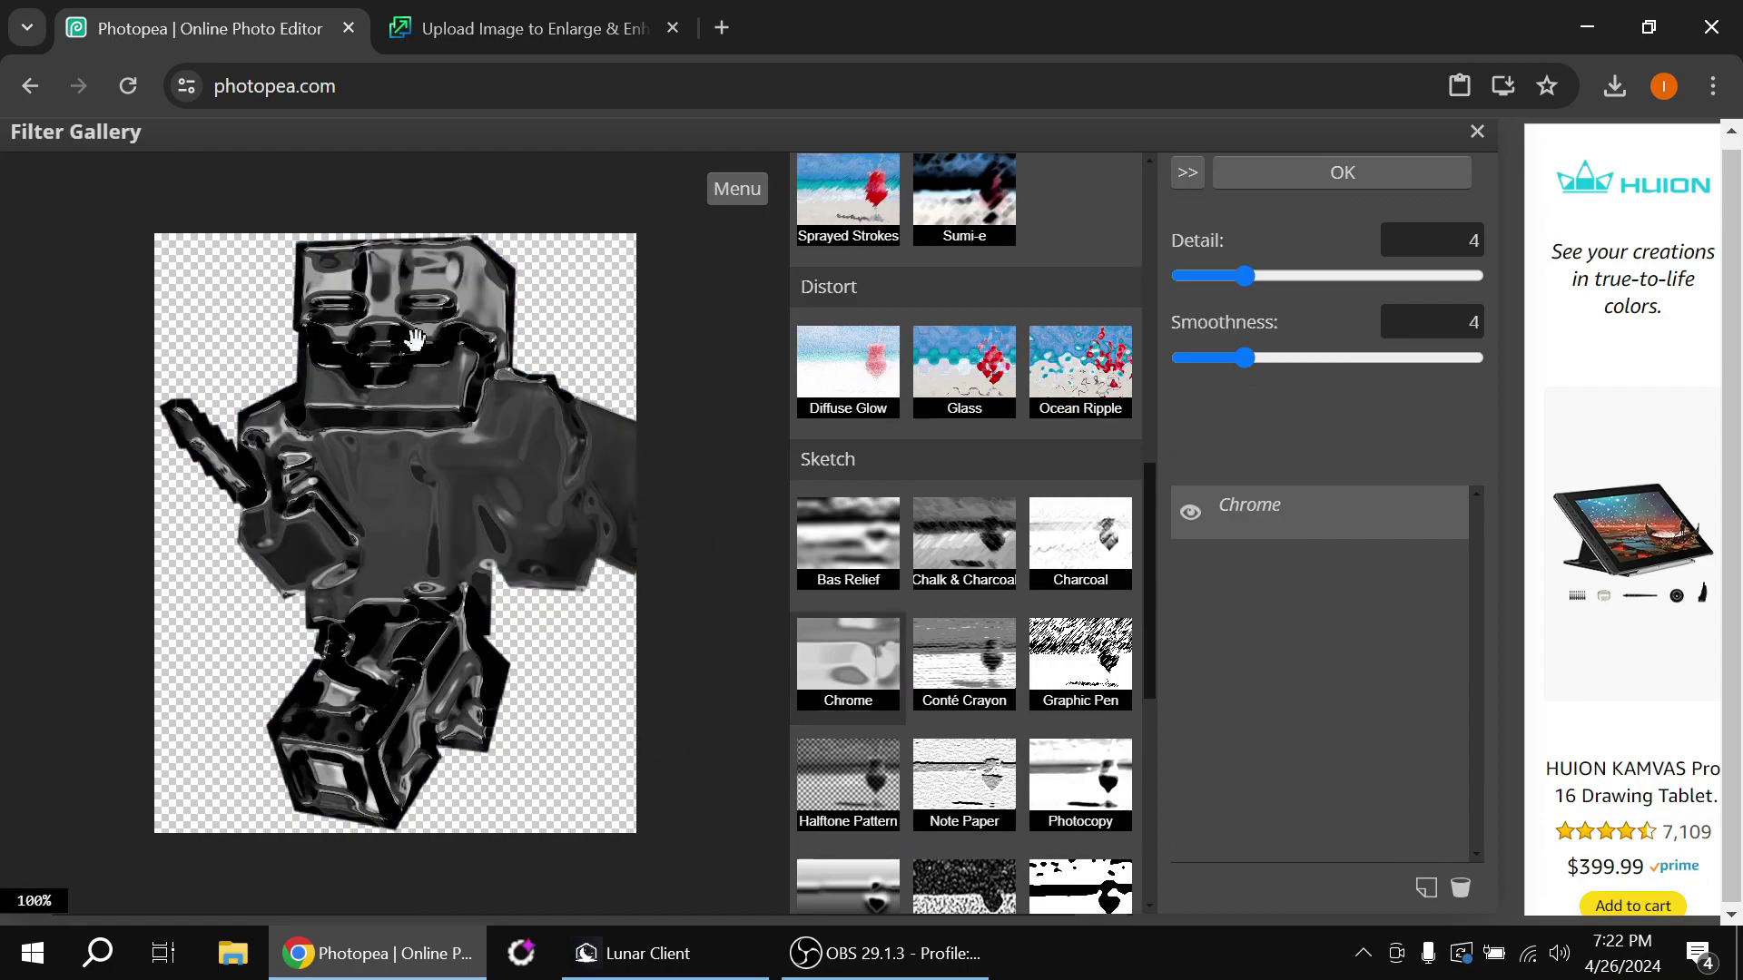
left_click(1413, 176)
Set the chrome character copy's opacity to 12% and inspect the character's legs up close
left_click(1388, 529)
type("12")
key("Return")
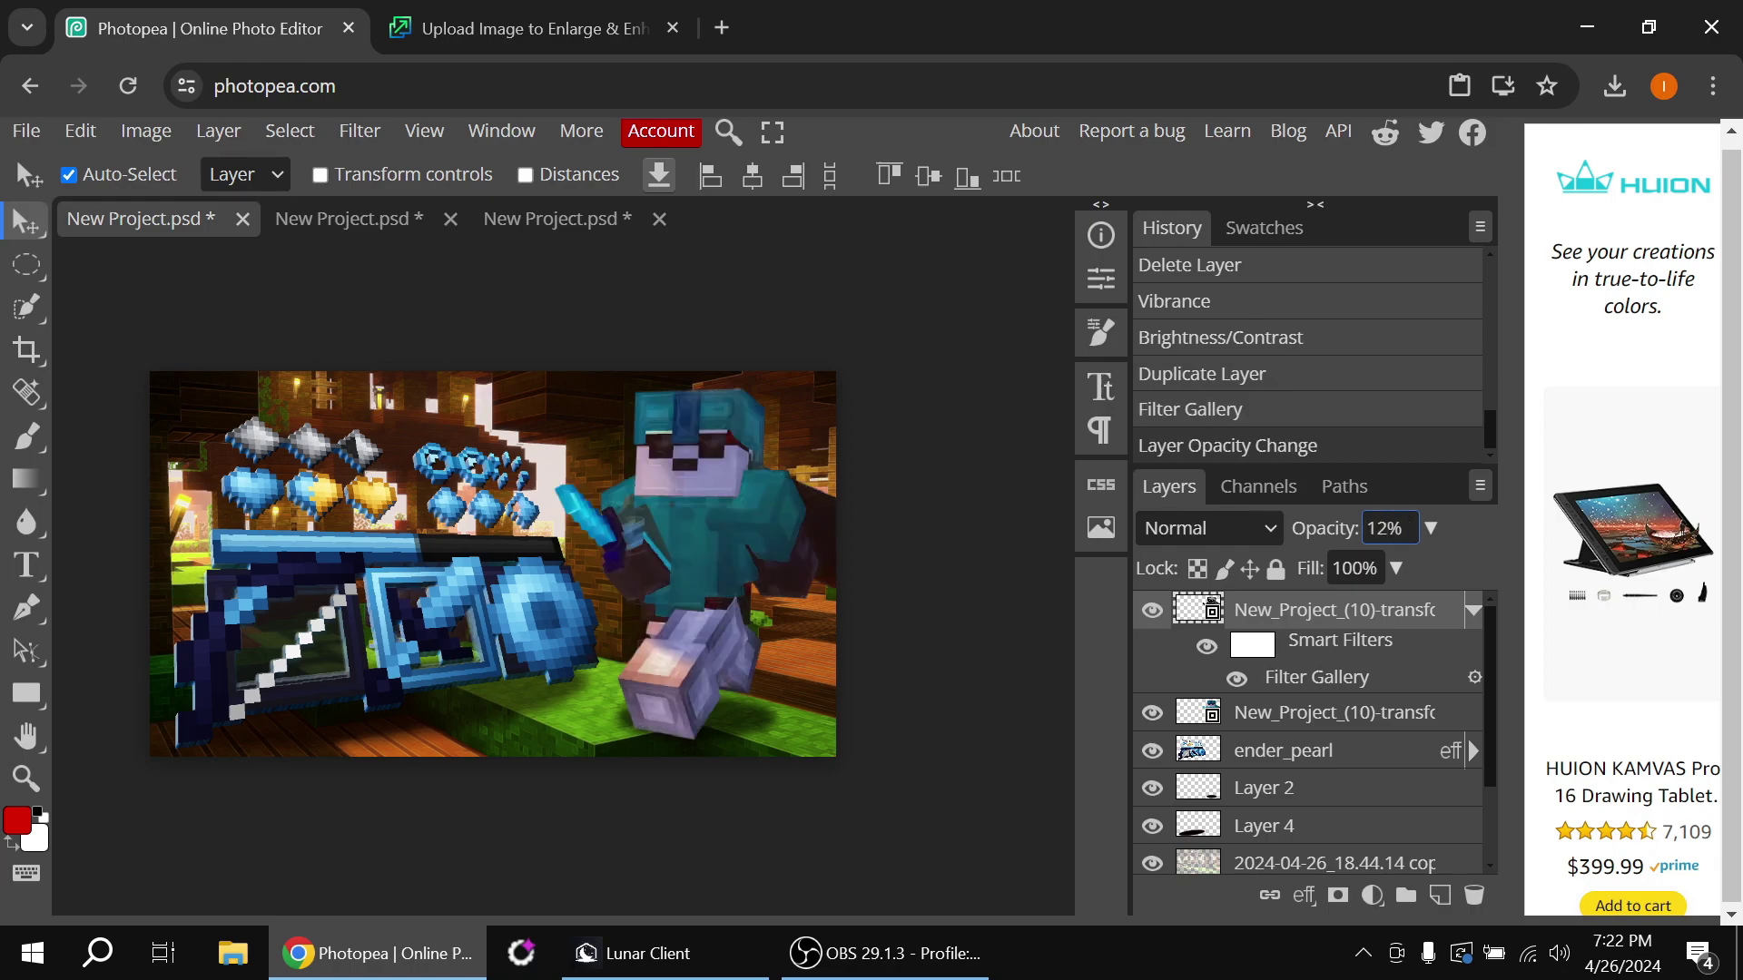
scroll(735, 699, "up", 5)
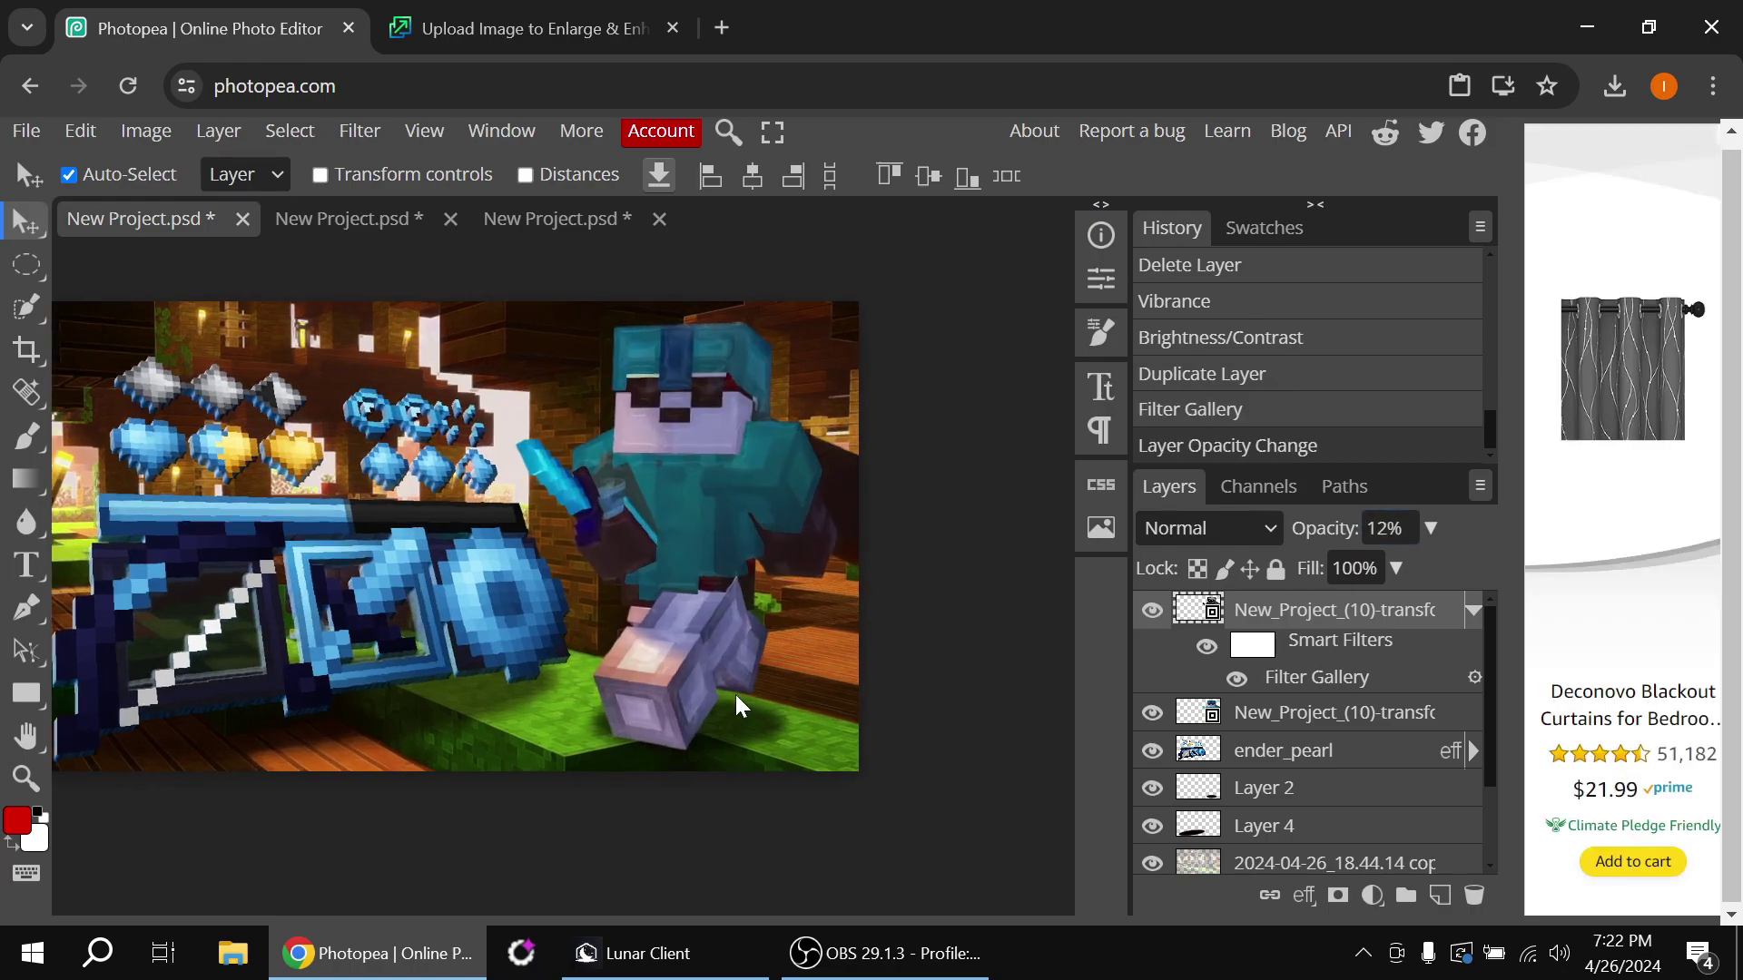
scroll(623, 594, "up", 1)
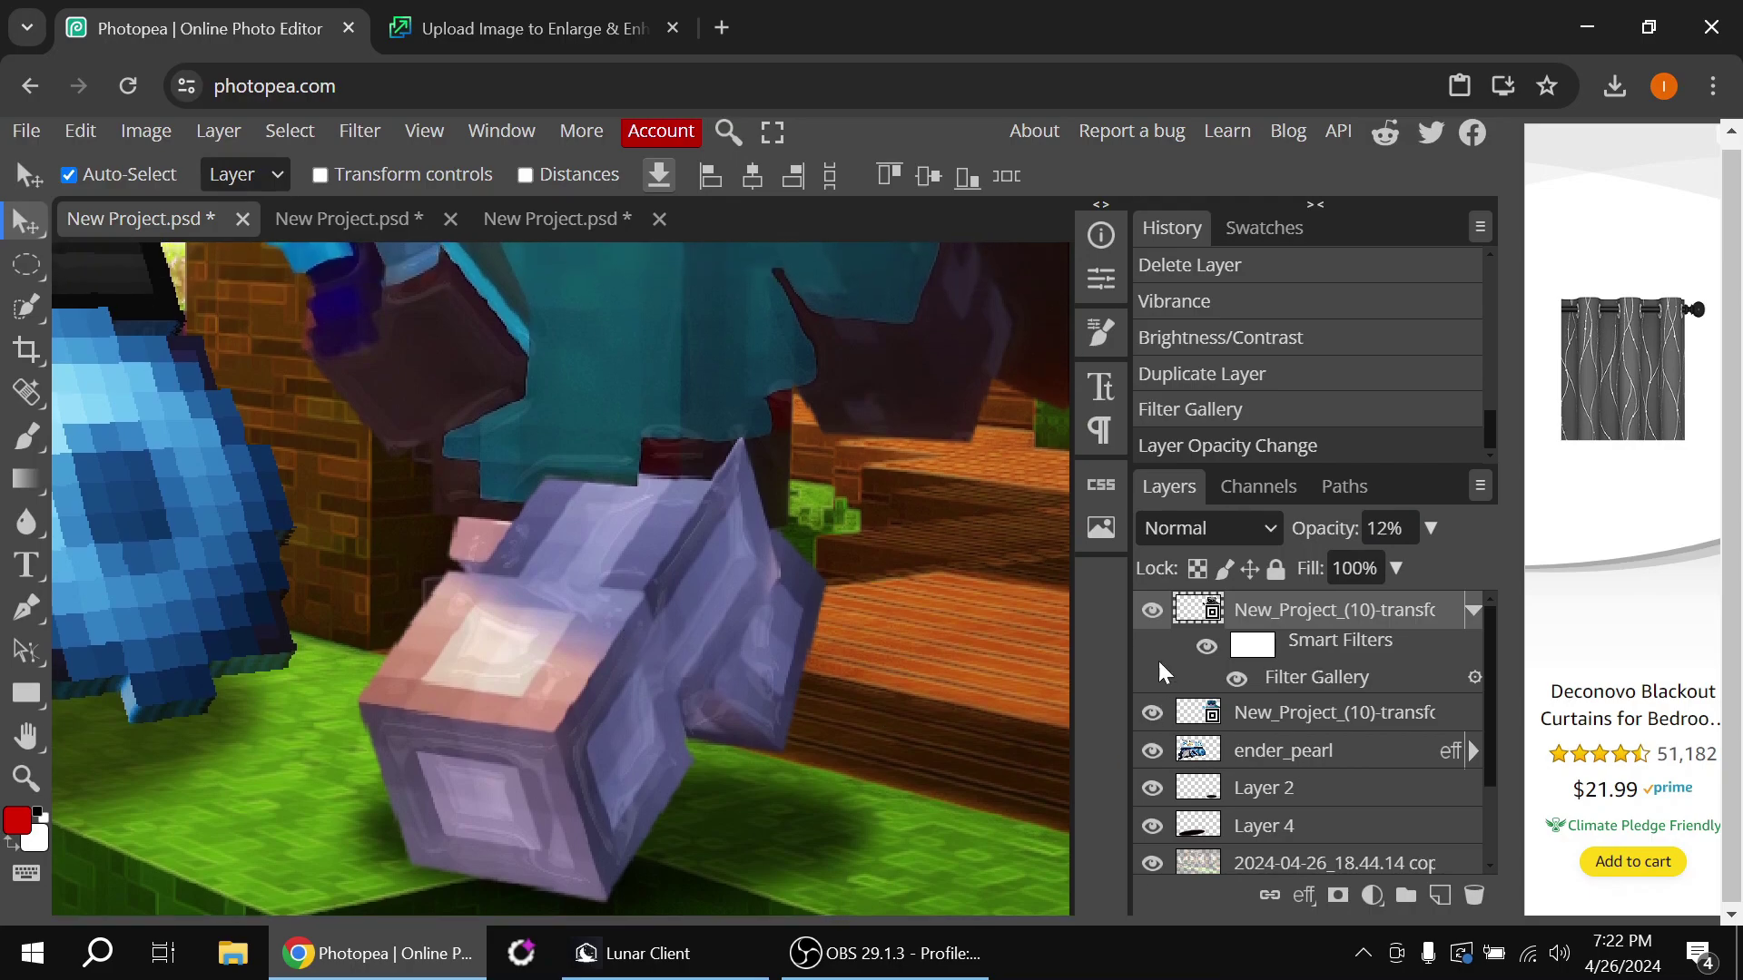
Compare the character with and without the chrome overlay, and set the overlay's opacity to 9%, leaving it shown
left_click(1151, 614)
left_click(1151, 613)
left_click(1150, 614)
left_click_drag(1407, 528, 1387, 528)
key("BackSpace")
key("BackSpace")
key("BackSpace")
type("9")
key("Return")
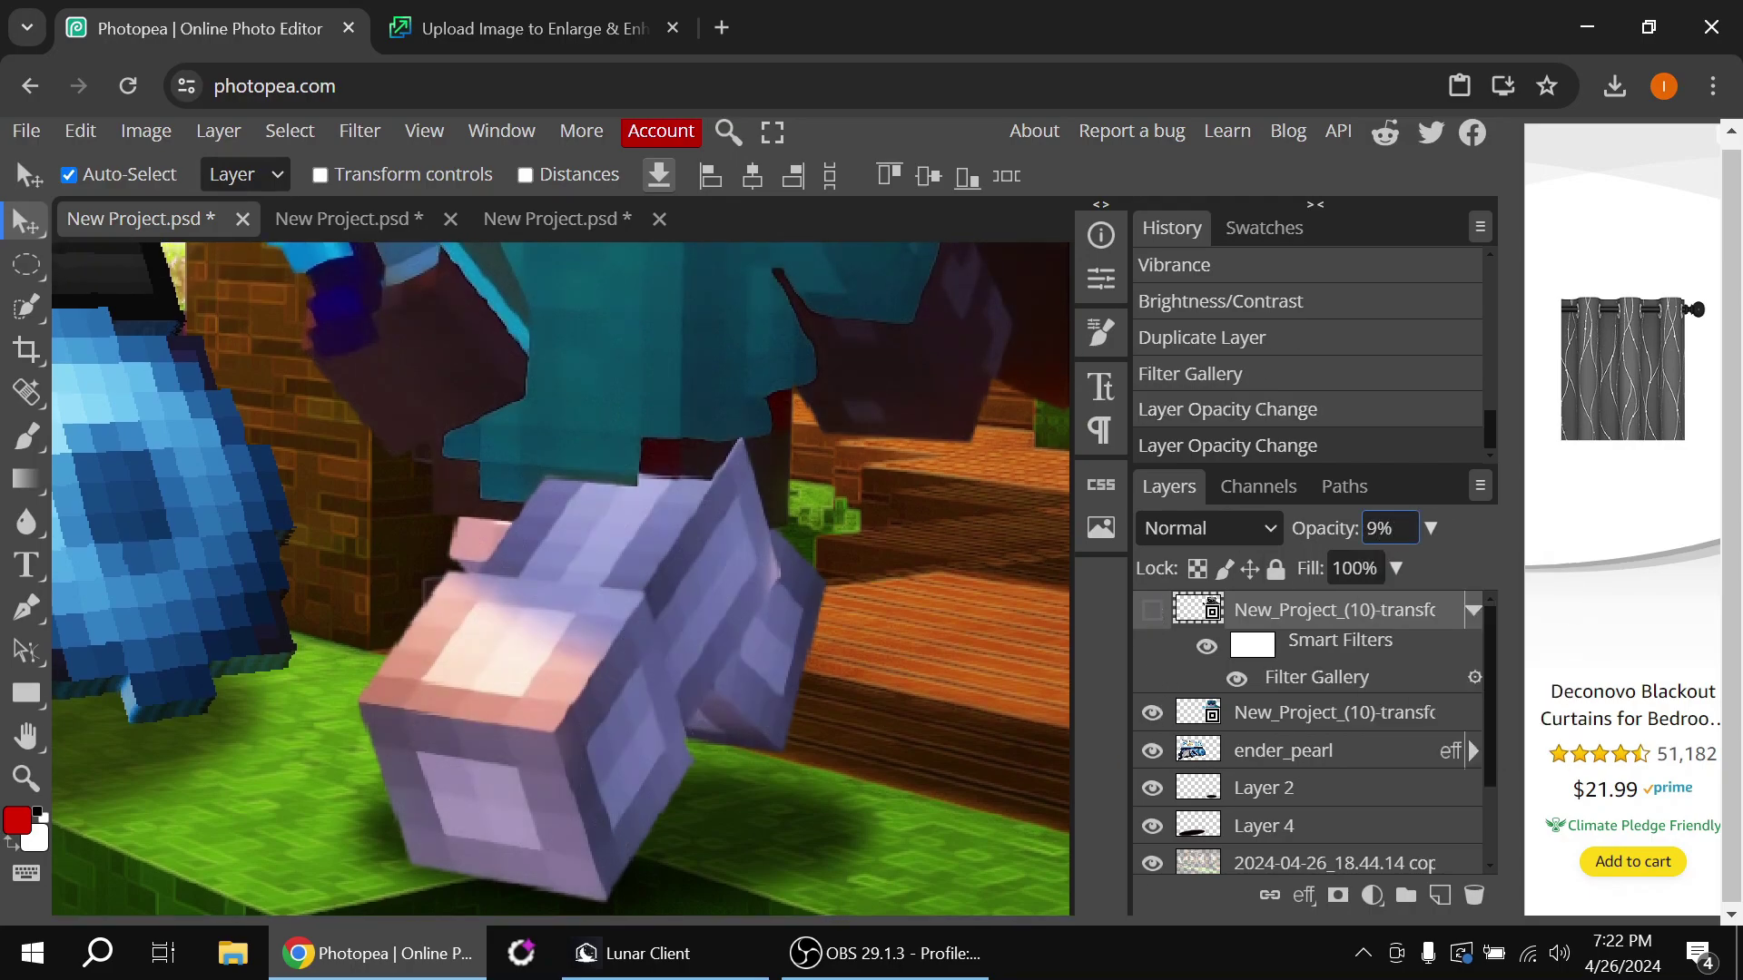
scroll(584, 567, "down", 3)
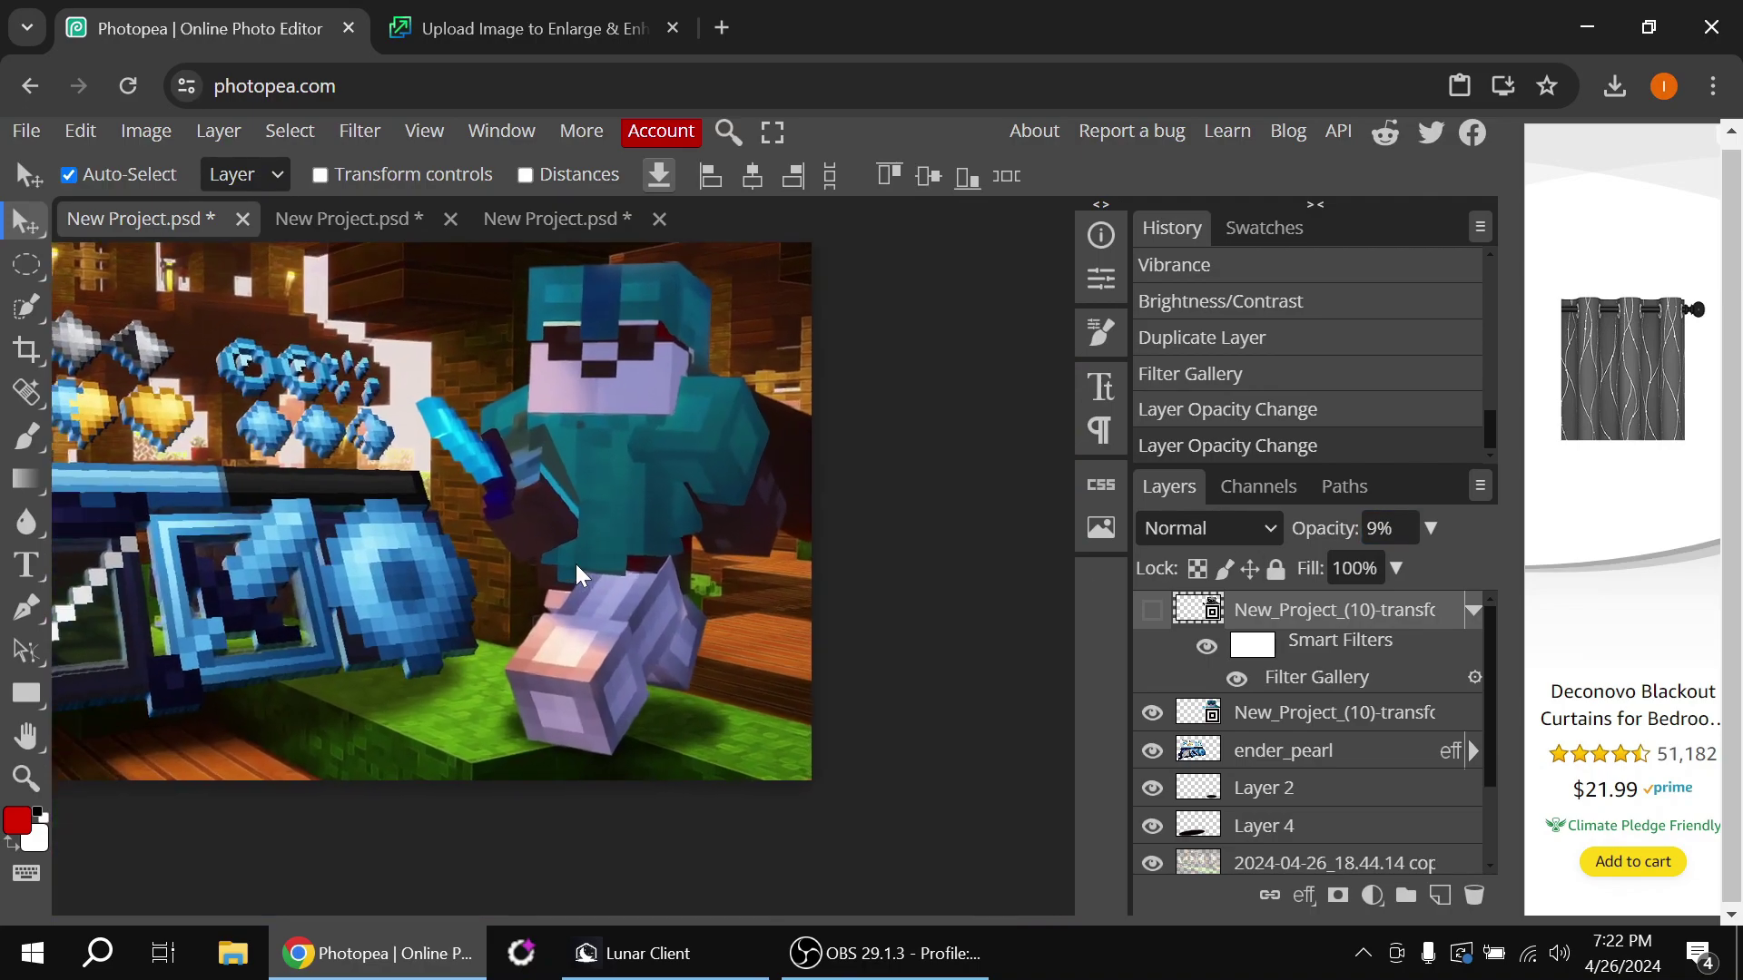
scroll(1159, 644, "down", 2)
scroll(1166, 635, "up", 2)
left_click(1151, 610)
Duplicate the original character layer and apply the Diffuse Glow filter with graininess 0, glow amount 13 and clear amount 9
left_click(1398, 719)
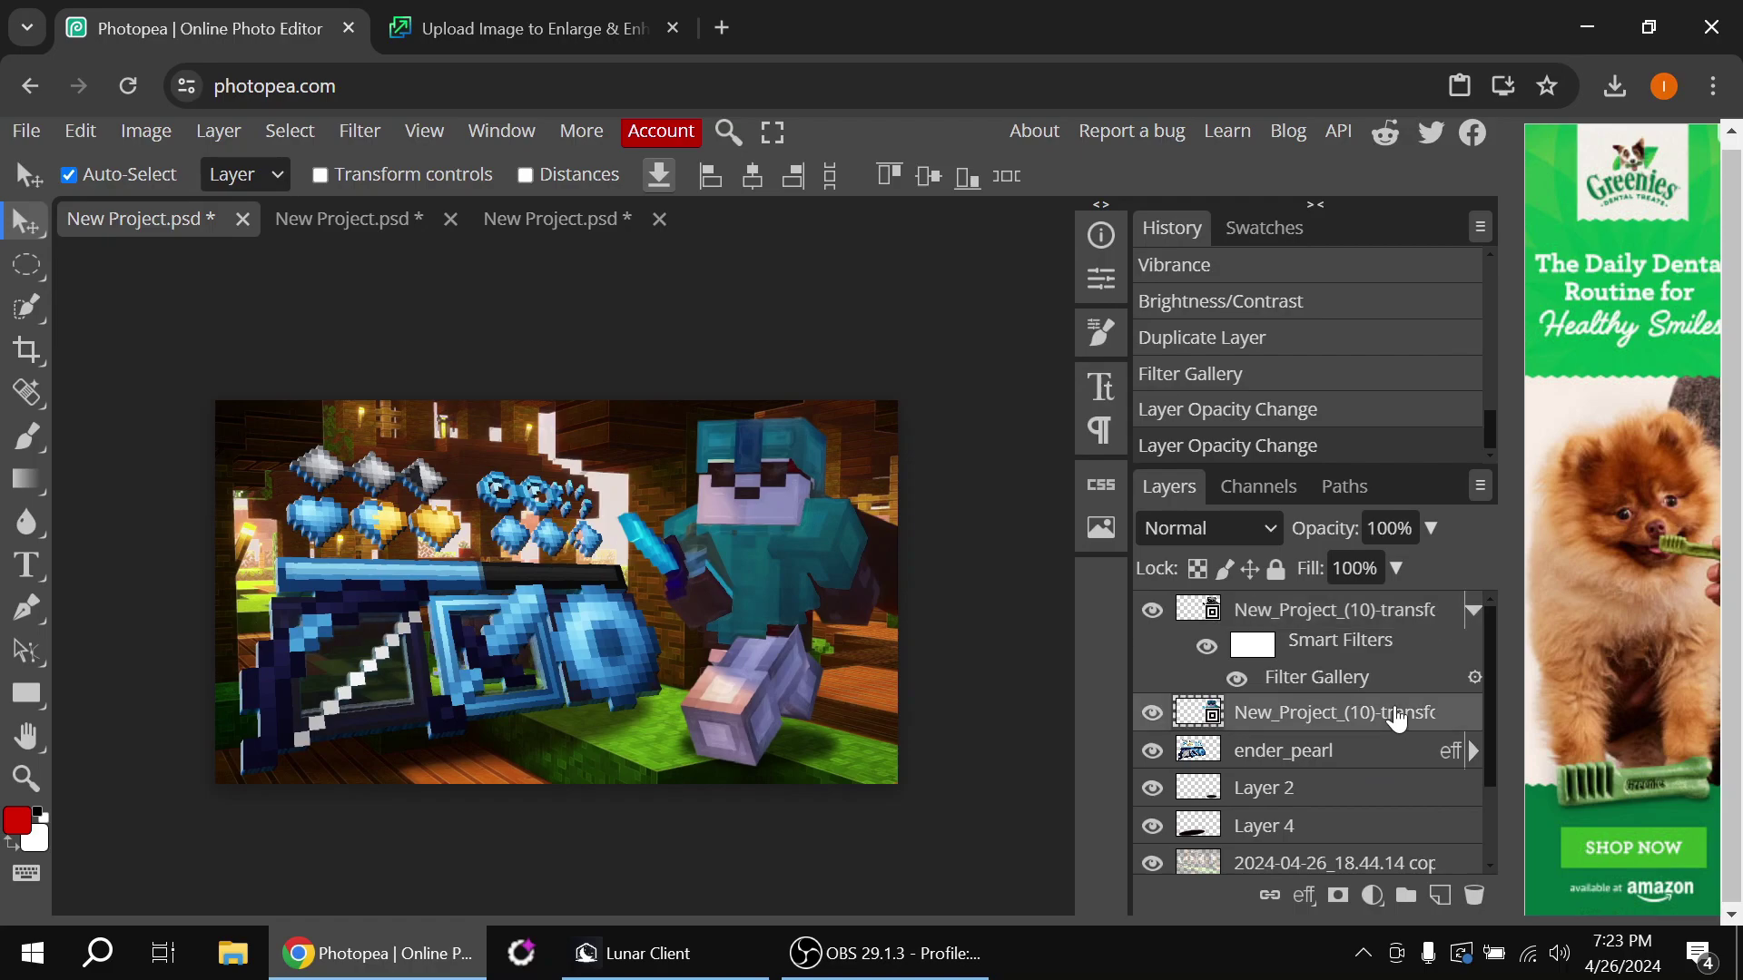
key("ctrl+j")
left_click(139, 130)
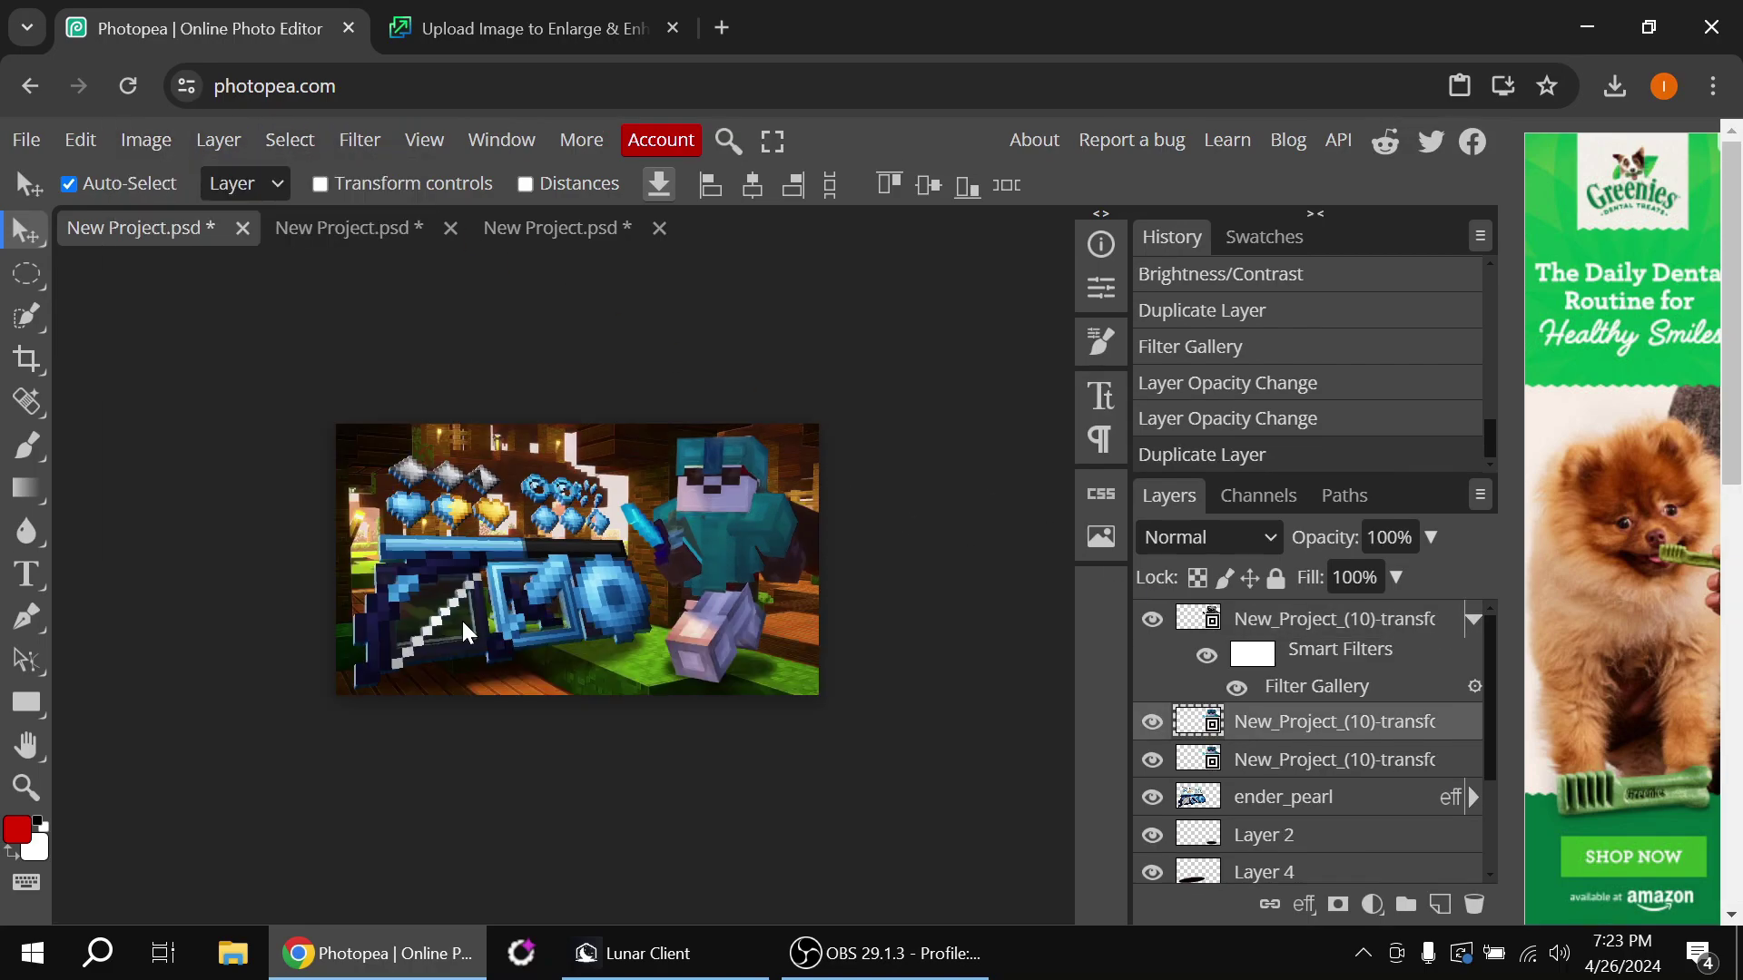
left_click(360, 139)
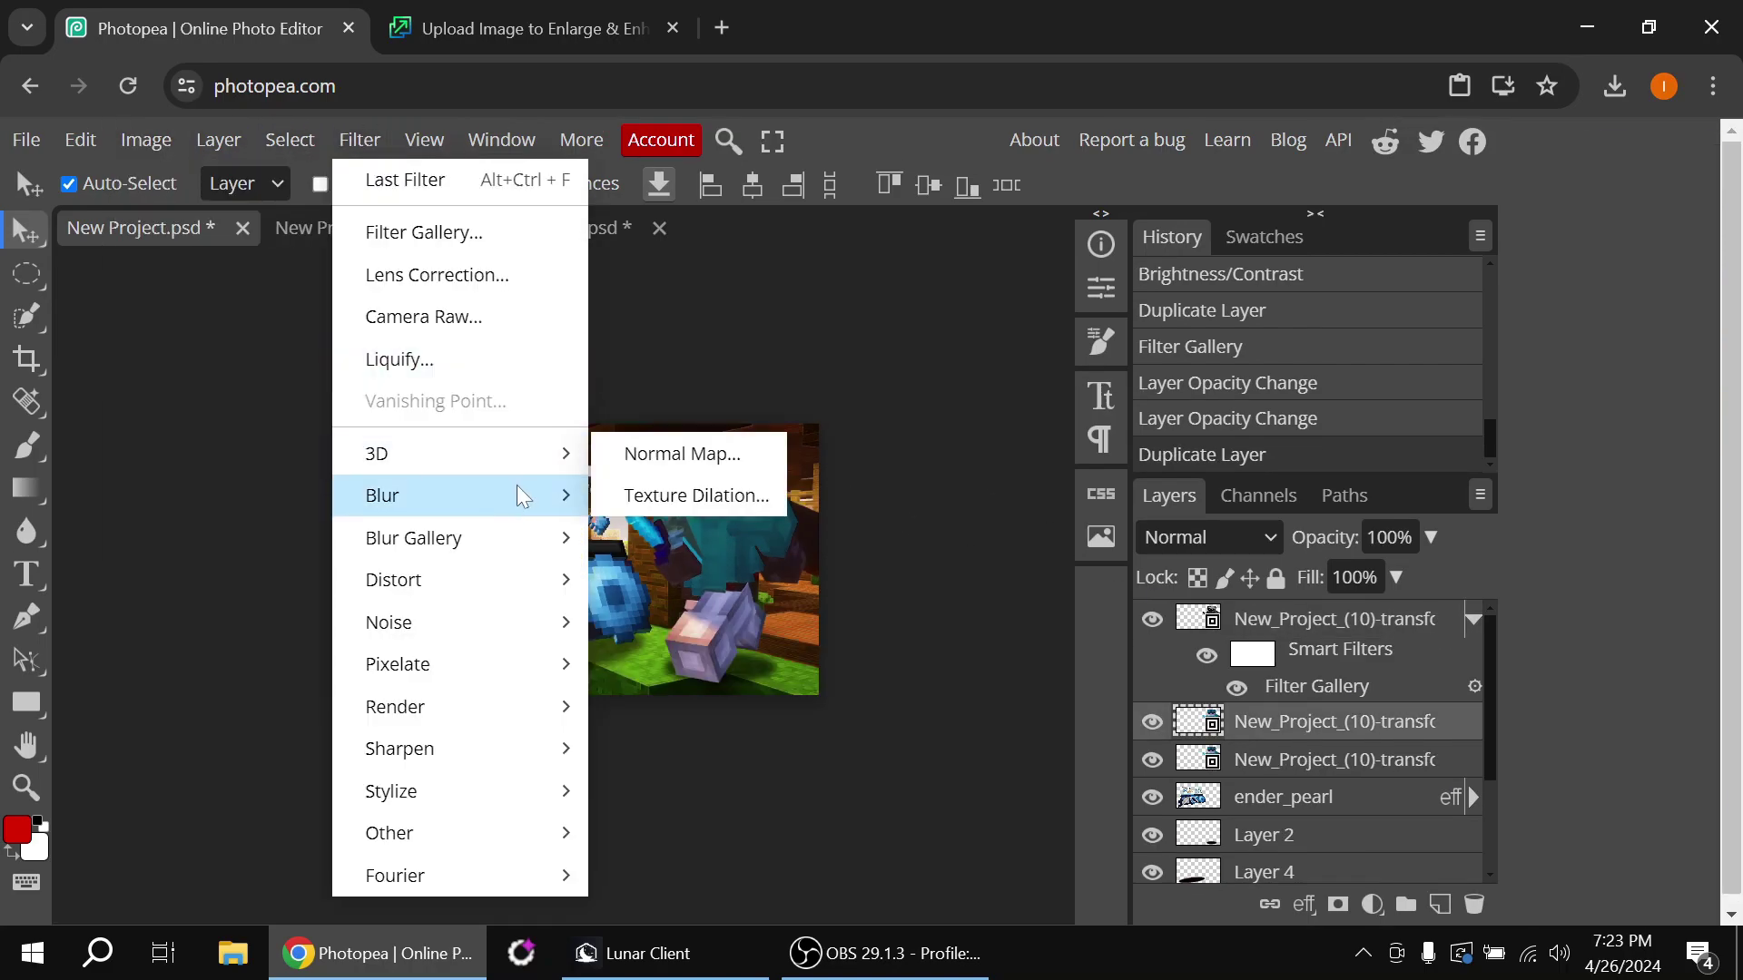
left_click(427, 228)
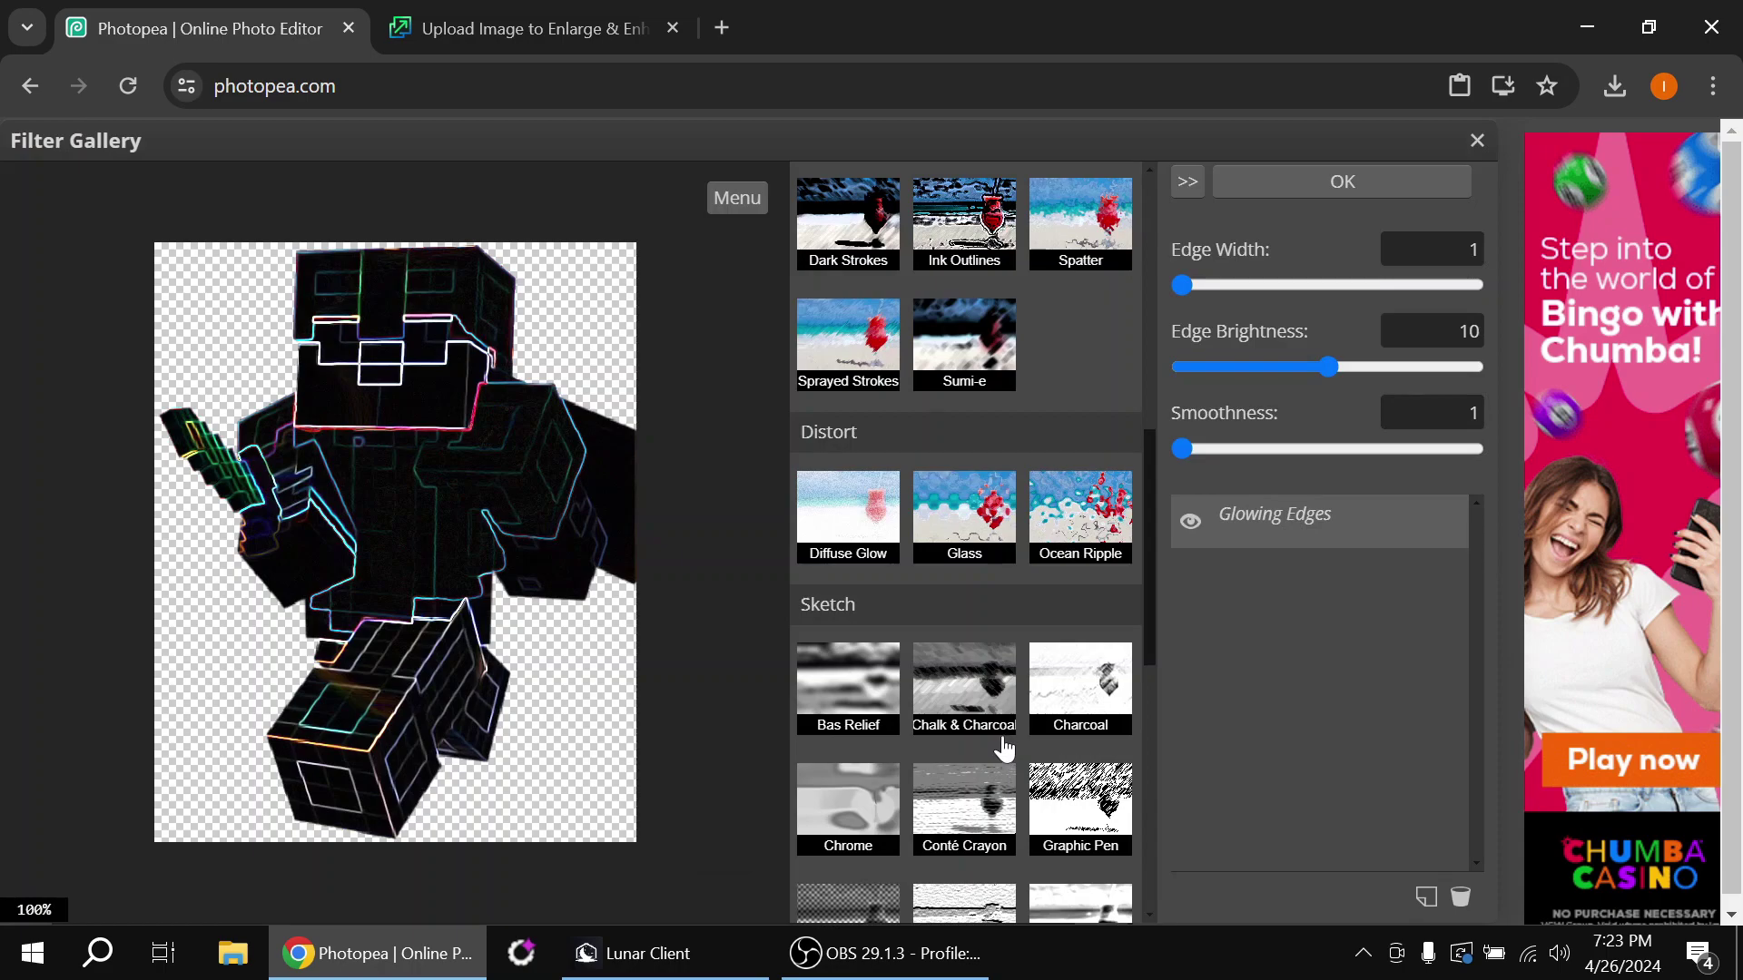
left_click(849, 536)
left_click_drag(1295, 287, 993, 279)
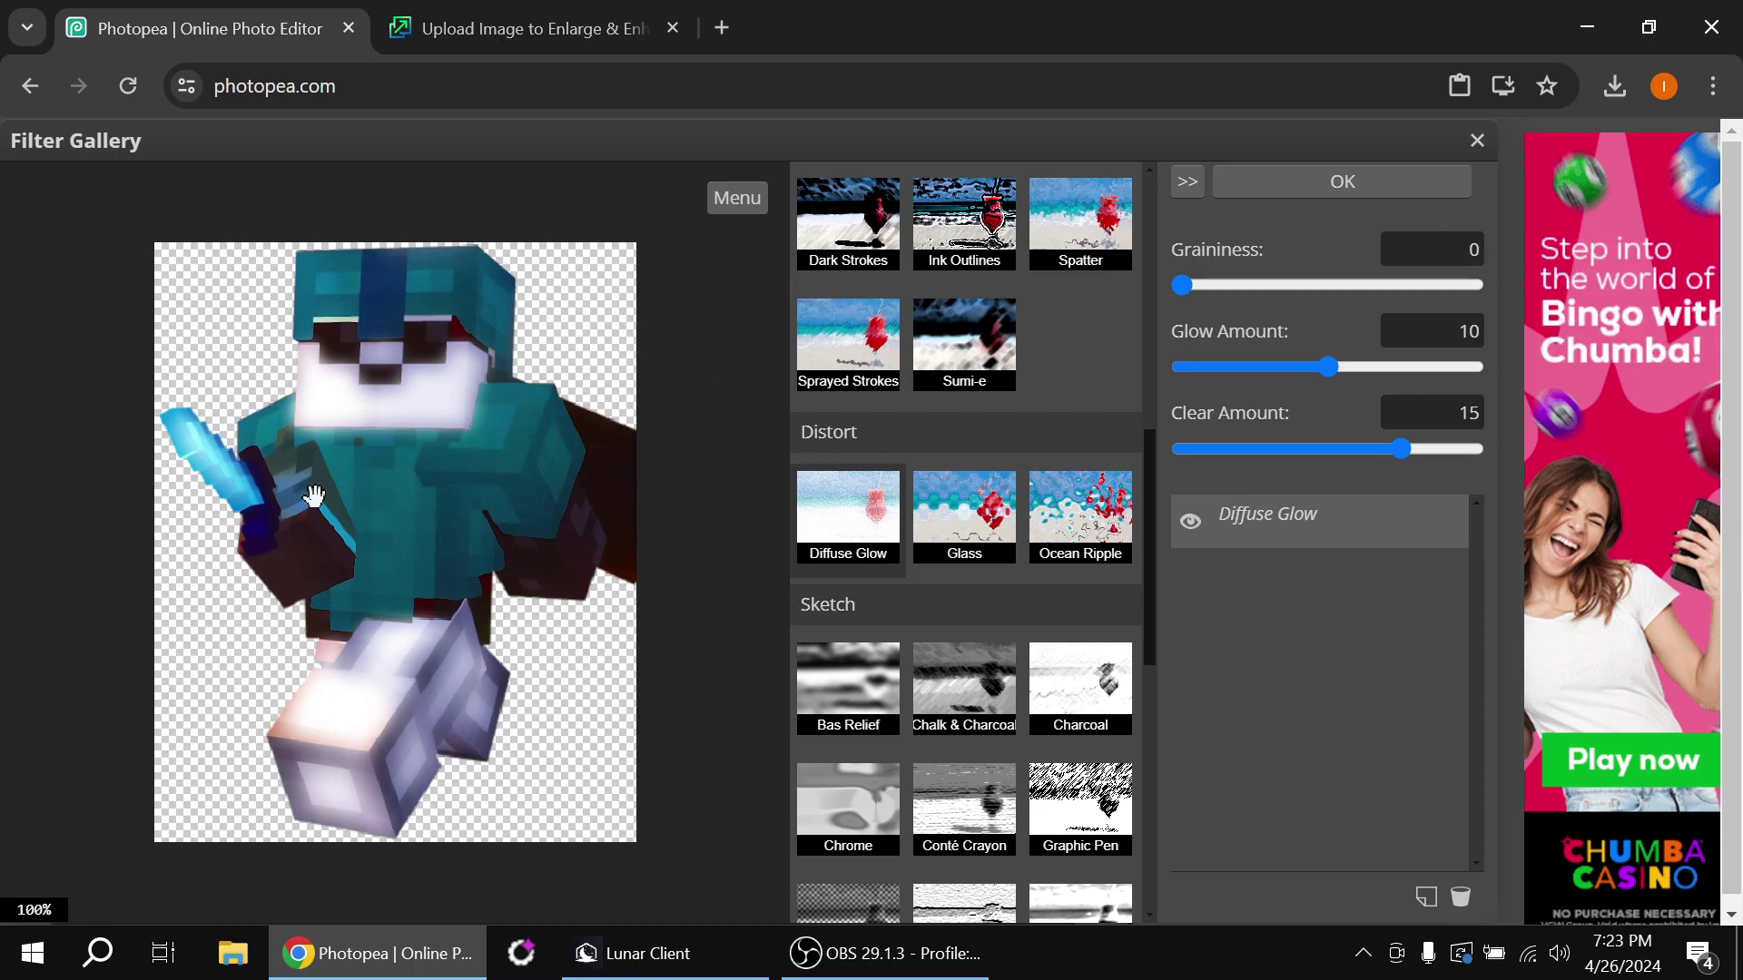
left_click_drag(1355, 379, 1372, 394)
left_click(1316, 452)
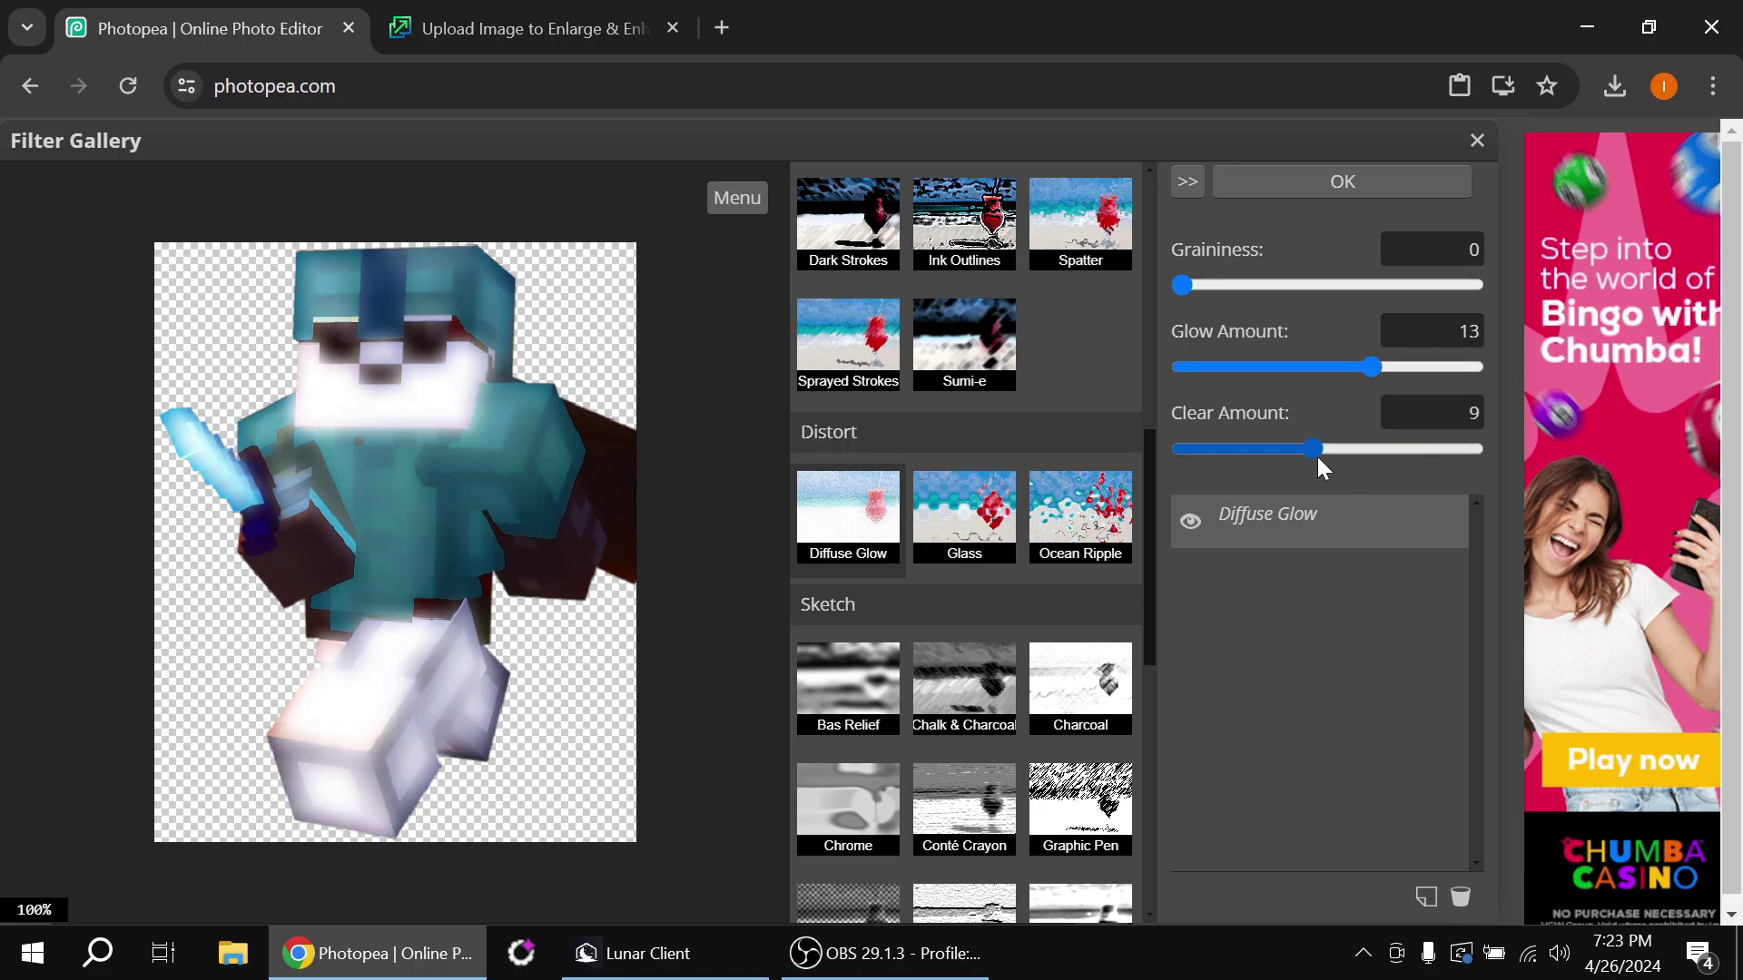
left_click(1340, 182)
Set the glowing character copy's opacity to 30% and compare the character with and without it, leaving it shown
left_click(1389, 537)
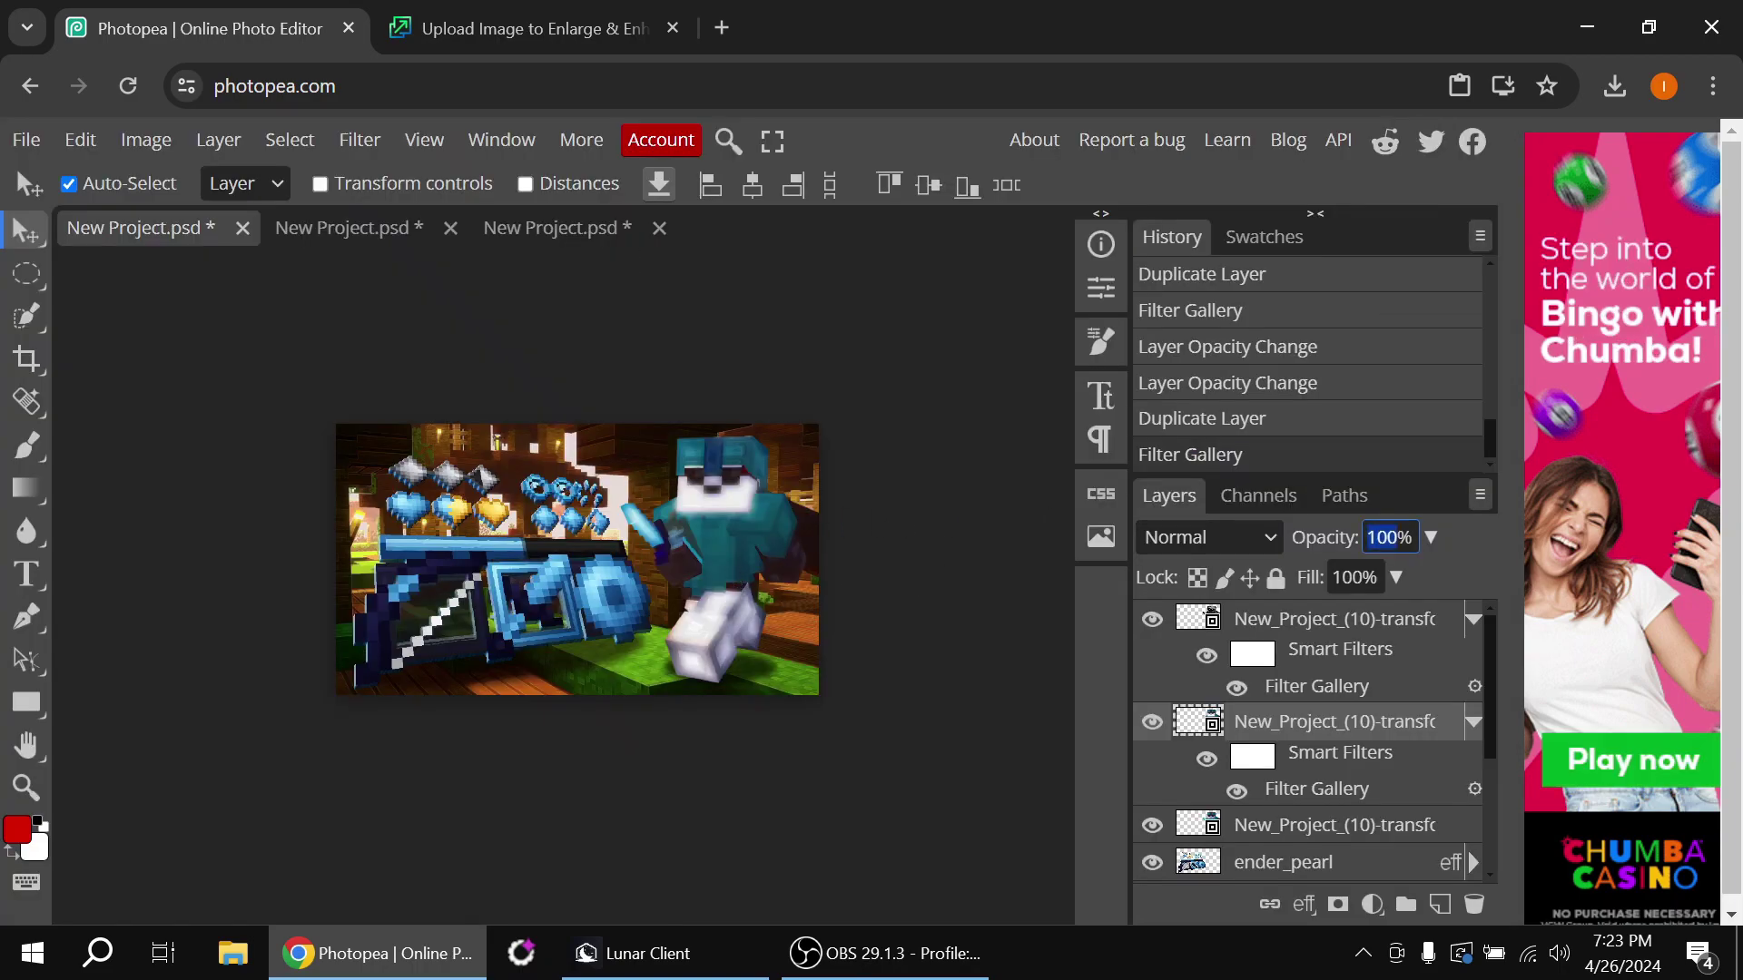
type("30")
key("Return")
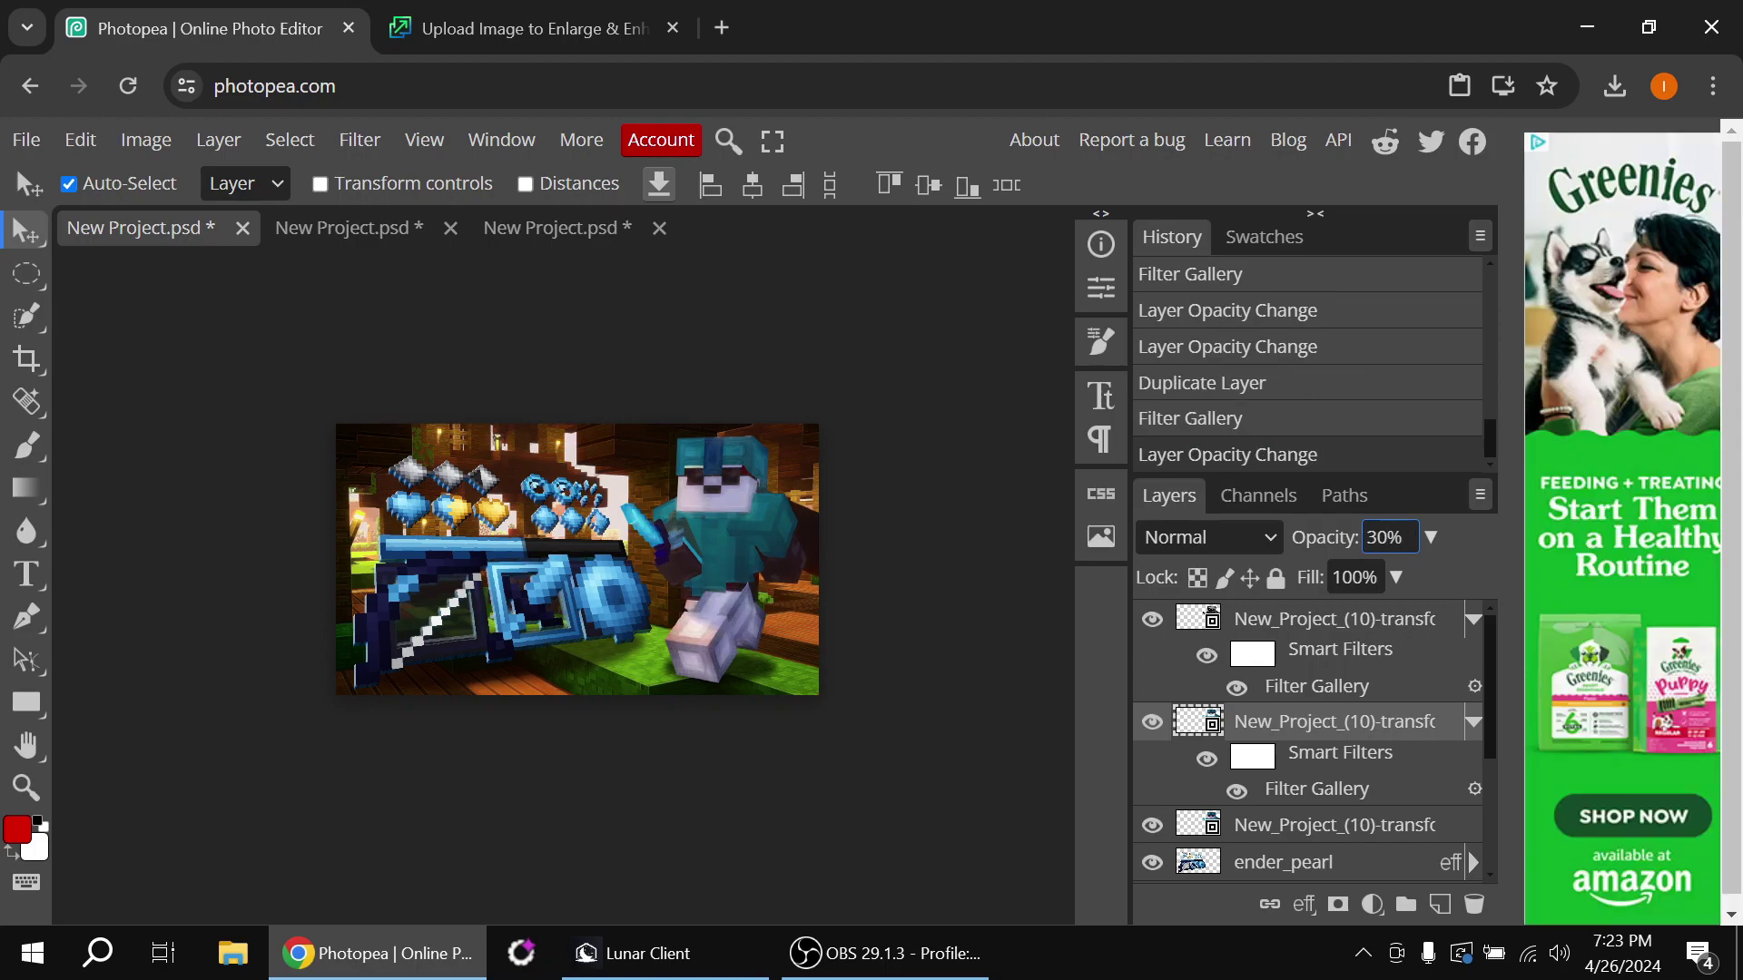
left_click(1153, 726)
left_click(1153, 725)
left_click(1154, 723)
left_click(1155, 723)
left_click(1156, 724)
left_click(1155, 724)
Duplicate the ender_pearl layer, reapply the last Diffuse Glow filter to the copy, and set its opacity to 30%
scroll(1387, 771, "down", 3)
left_click(1389, 648)
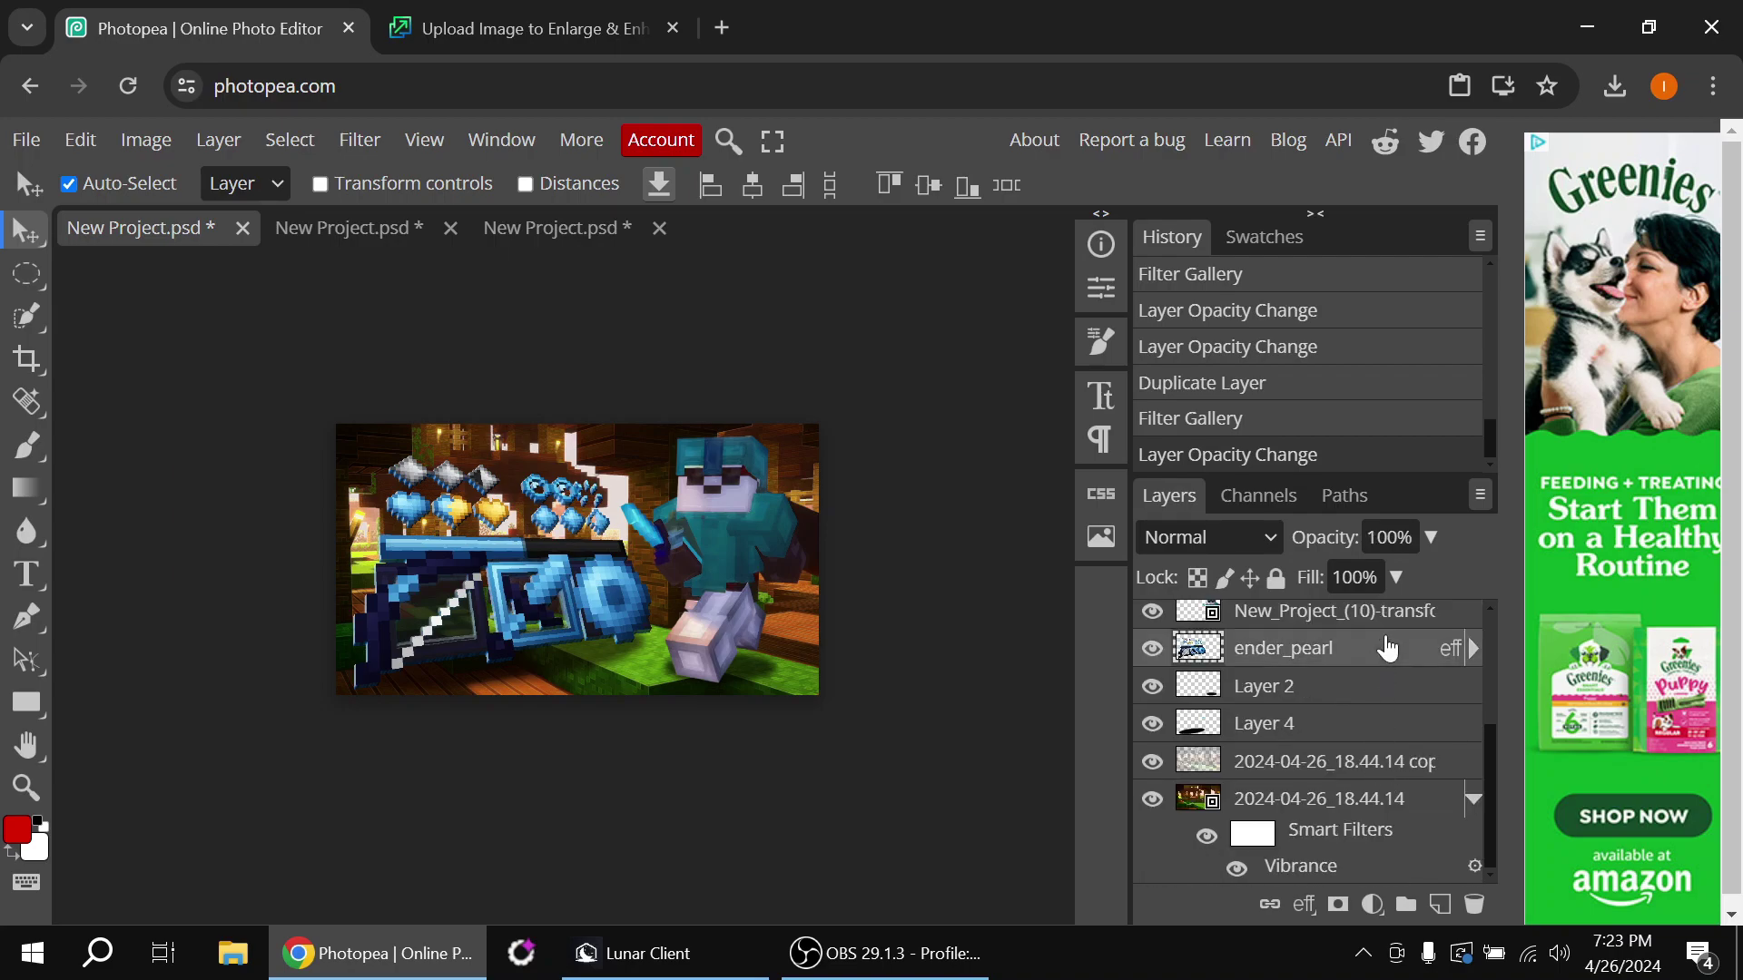
key("ctrl+j")
key("ctrl+f")
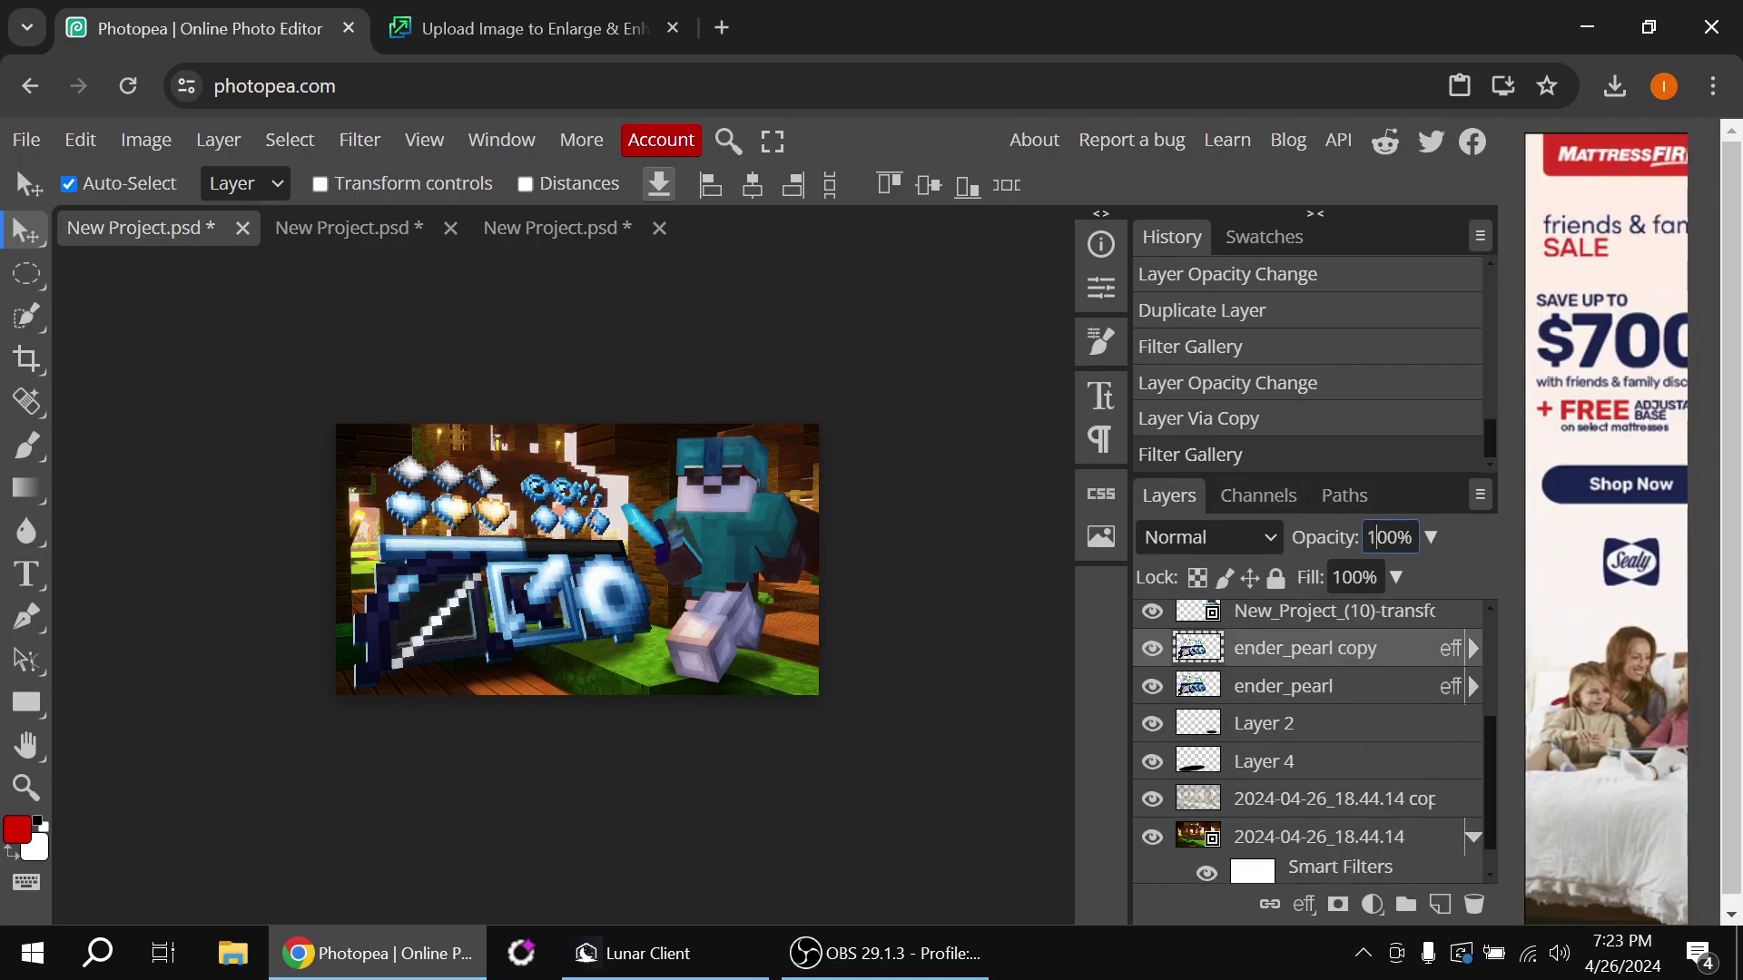
type("30")
key("Return")
Compare the HUD with and without the glowing copy, and set that copy's opacity to 35%
left_click(1150, 650)
left_click(1150, 650)
left_click(1150, 650)
left_click(1150, 650)
left_click(1393, 538)
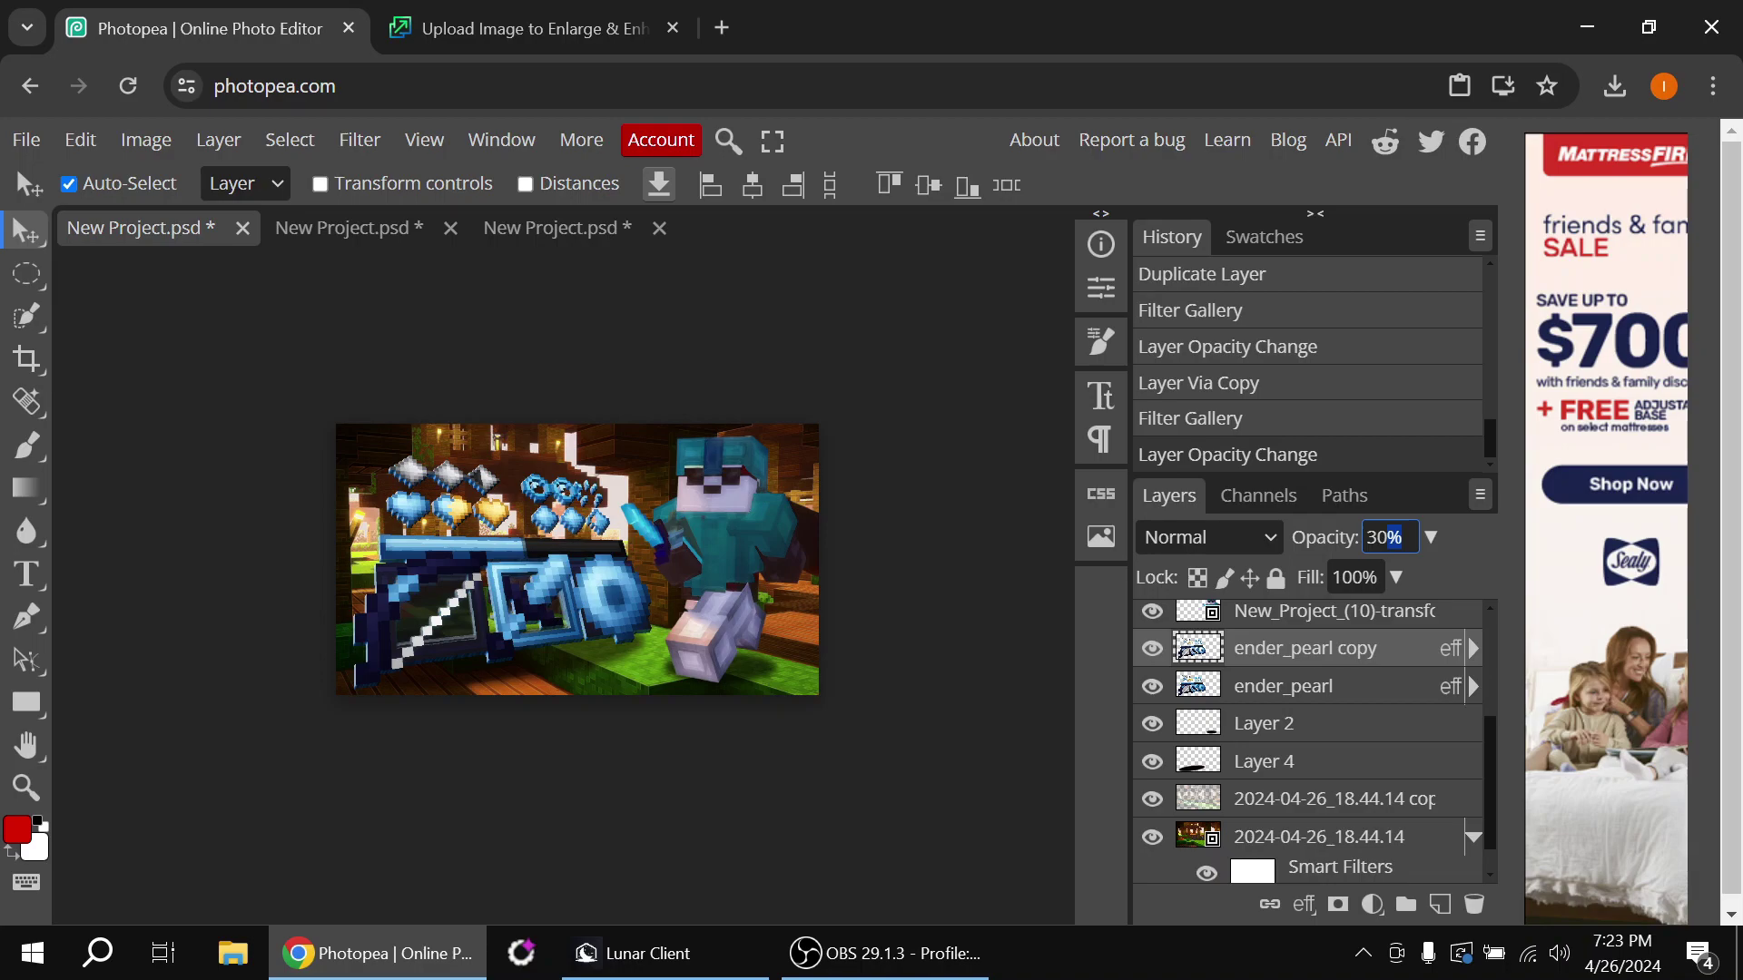
key("BackSpace")
type("5")
key("Return")
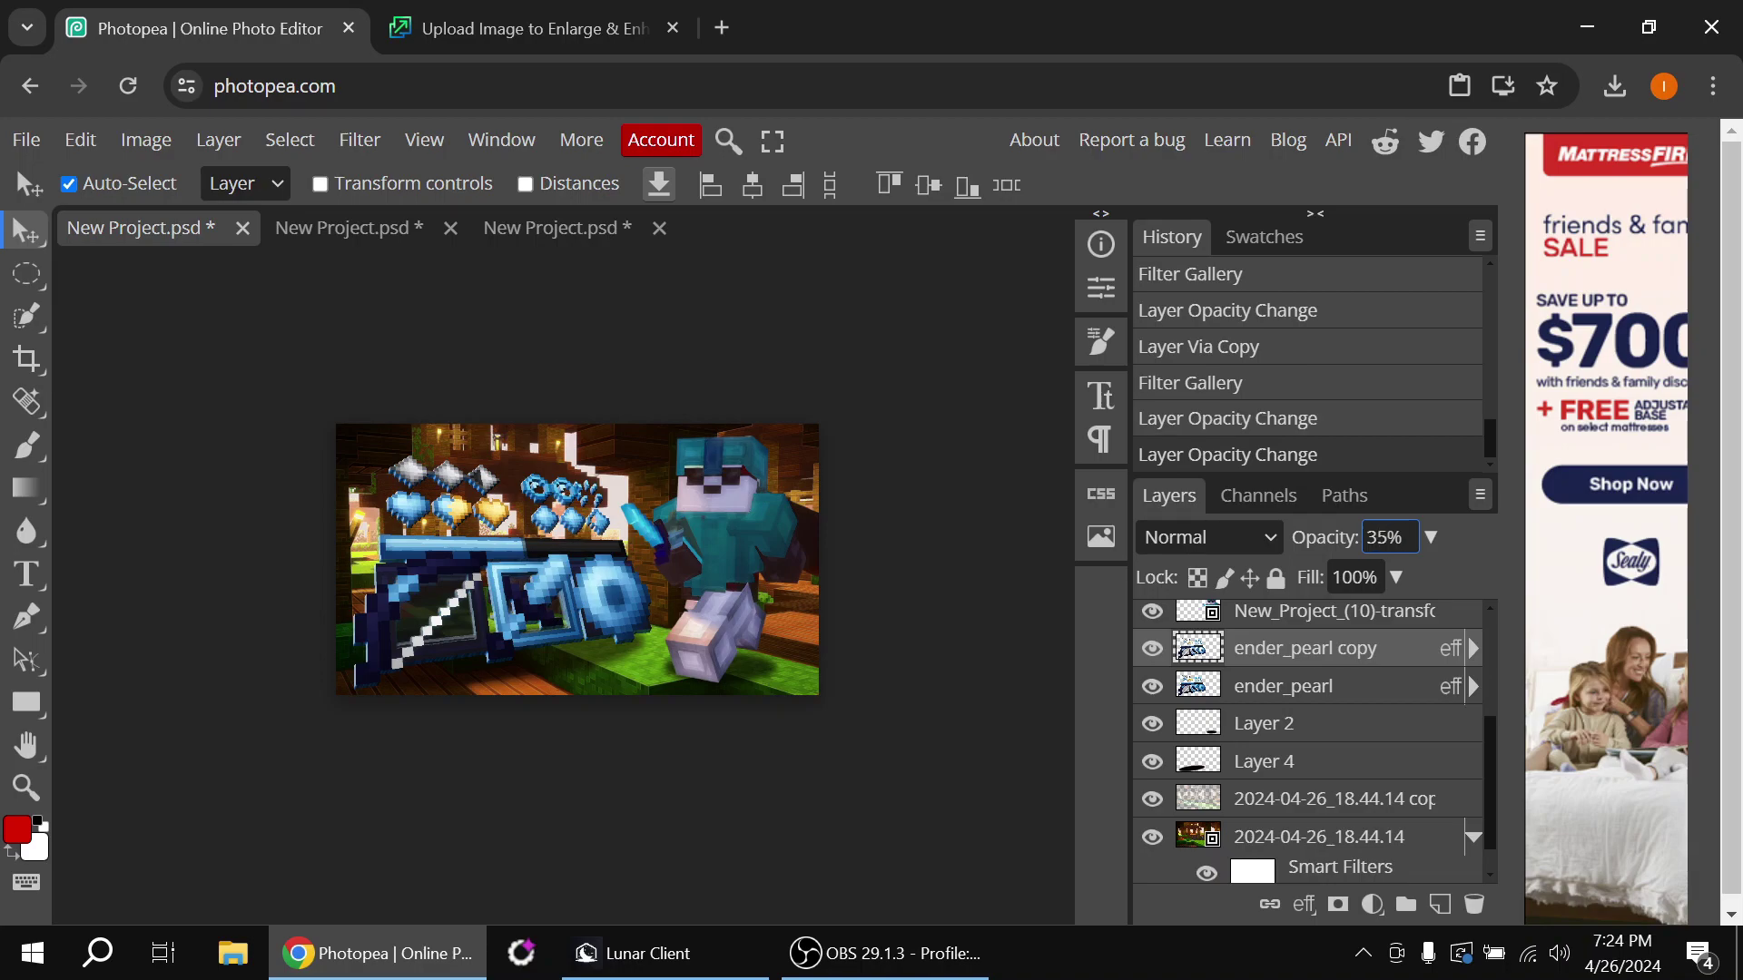
Merge the background screenshot with its overlay copy and apply Lens Blur with focal distance 43 and radius 16
scroll(1452, 689, "up", 2)
scroll(1338, 754, "down", 3)
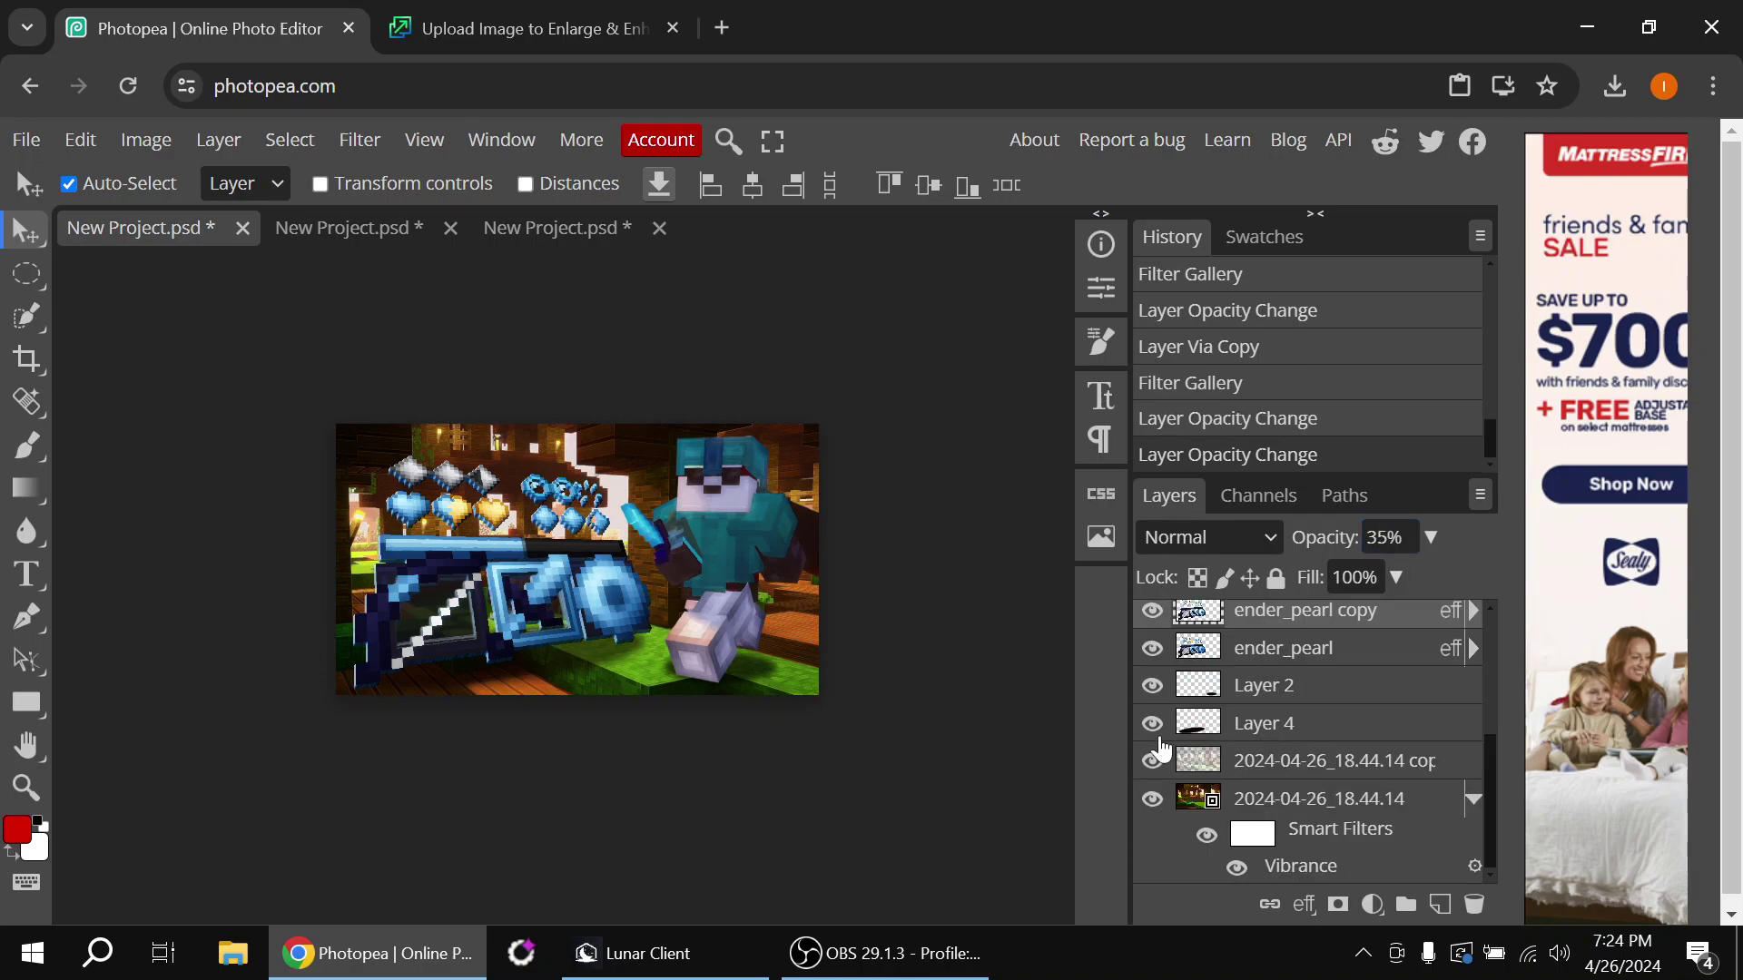
left_click(1409, 801)
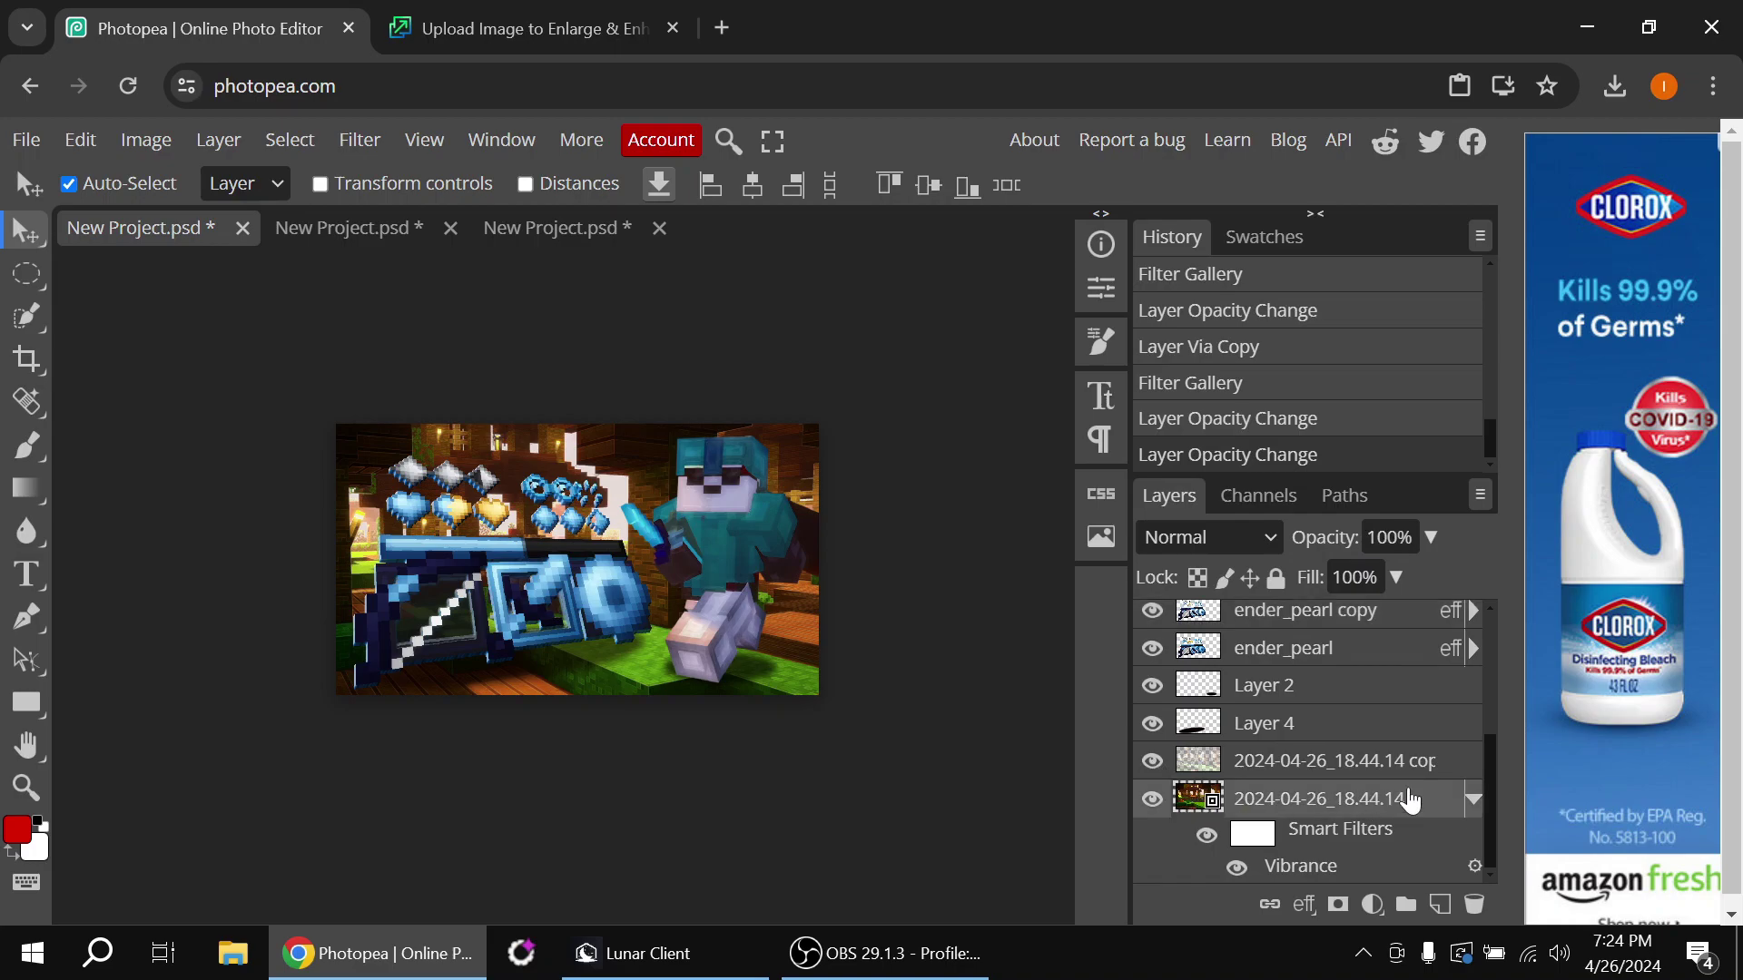
left_click(358, 142)
mouse_move(467, 509)
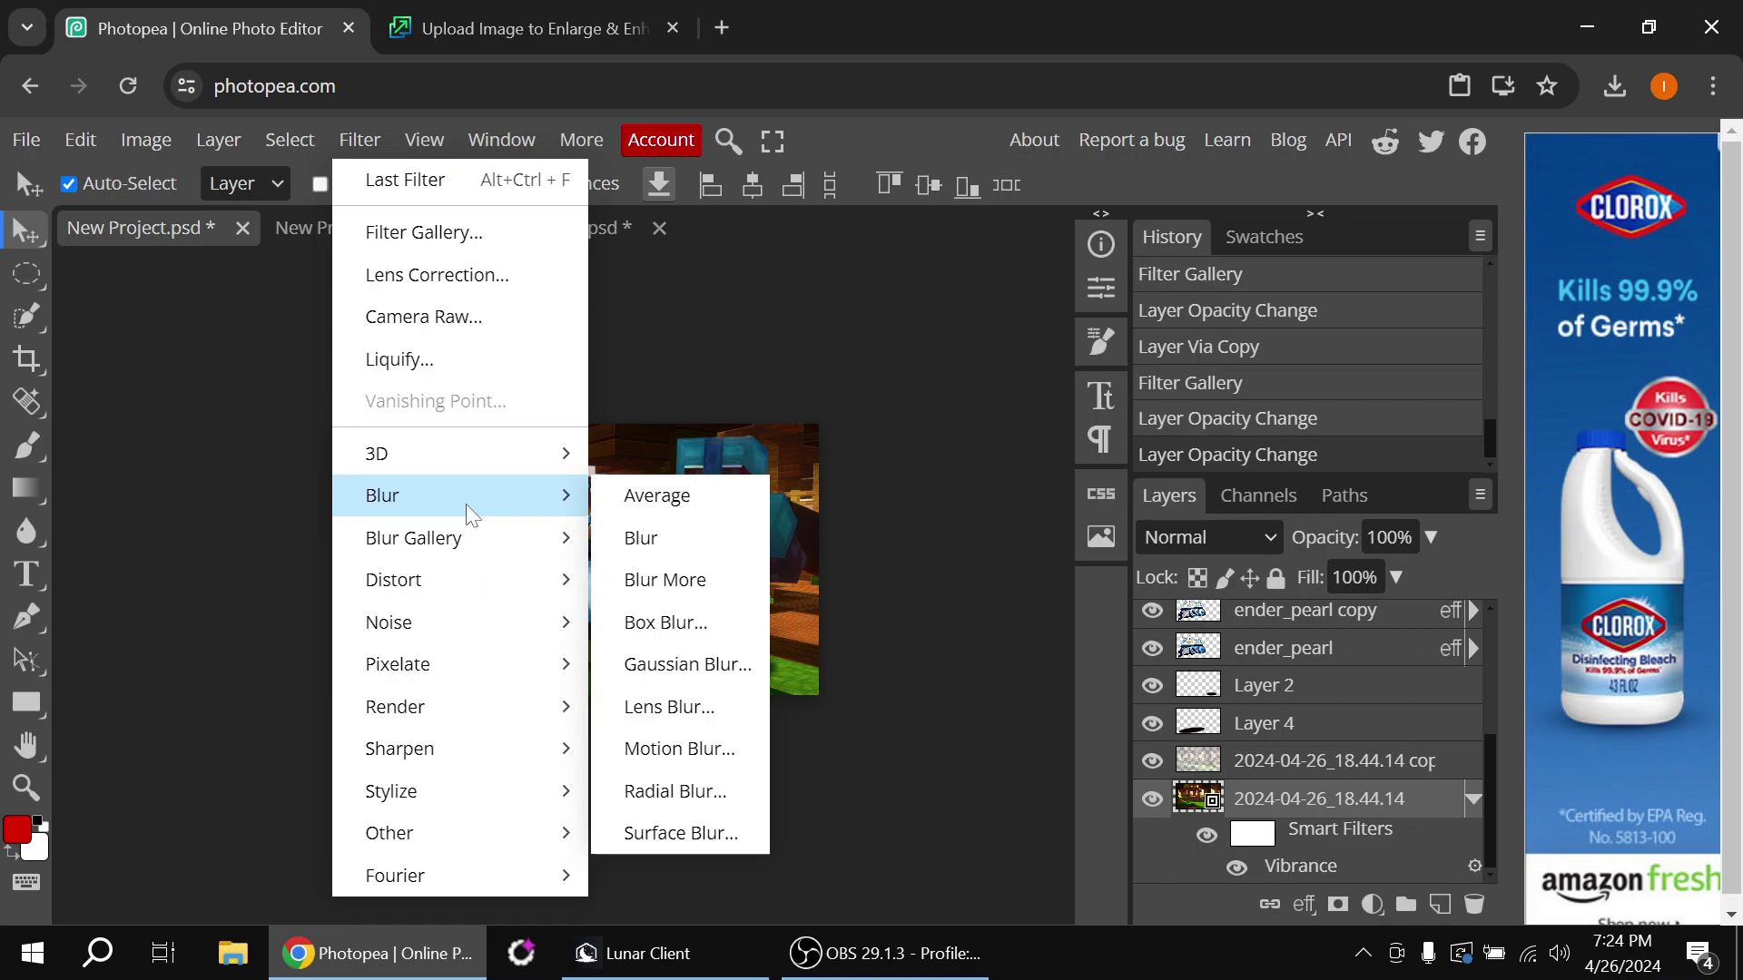
left_click(721, 706)
left_click_drag(945, 339, 1022, 341)
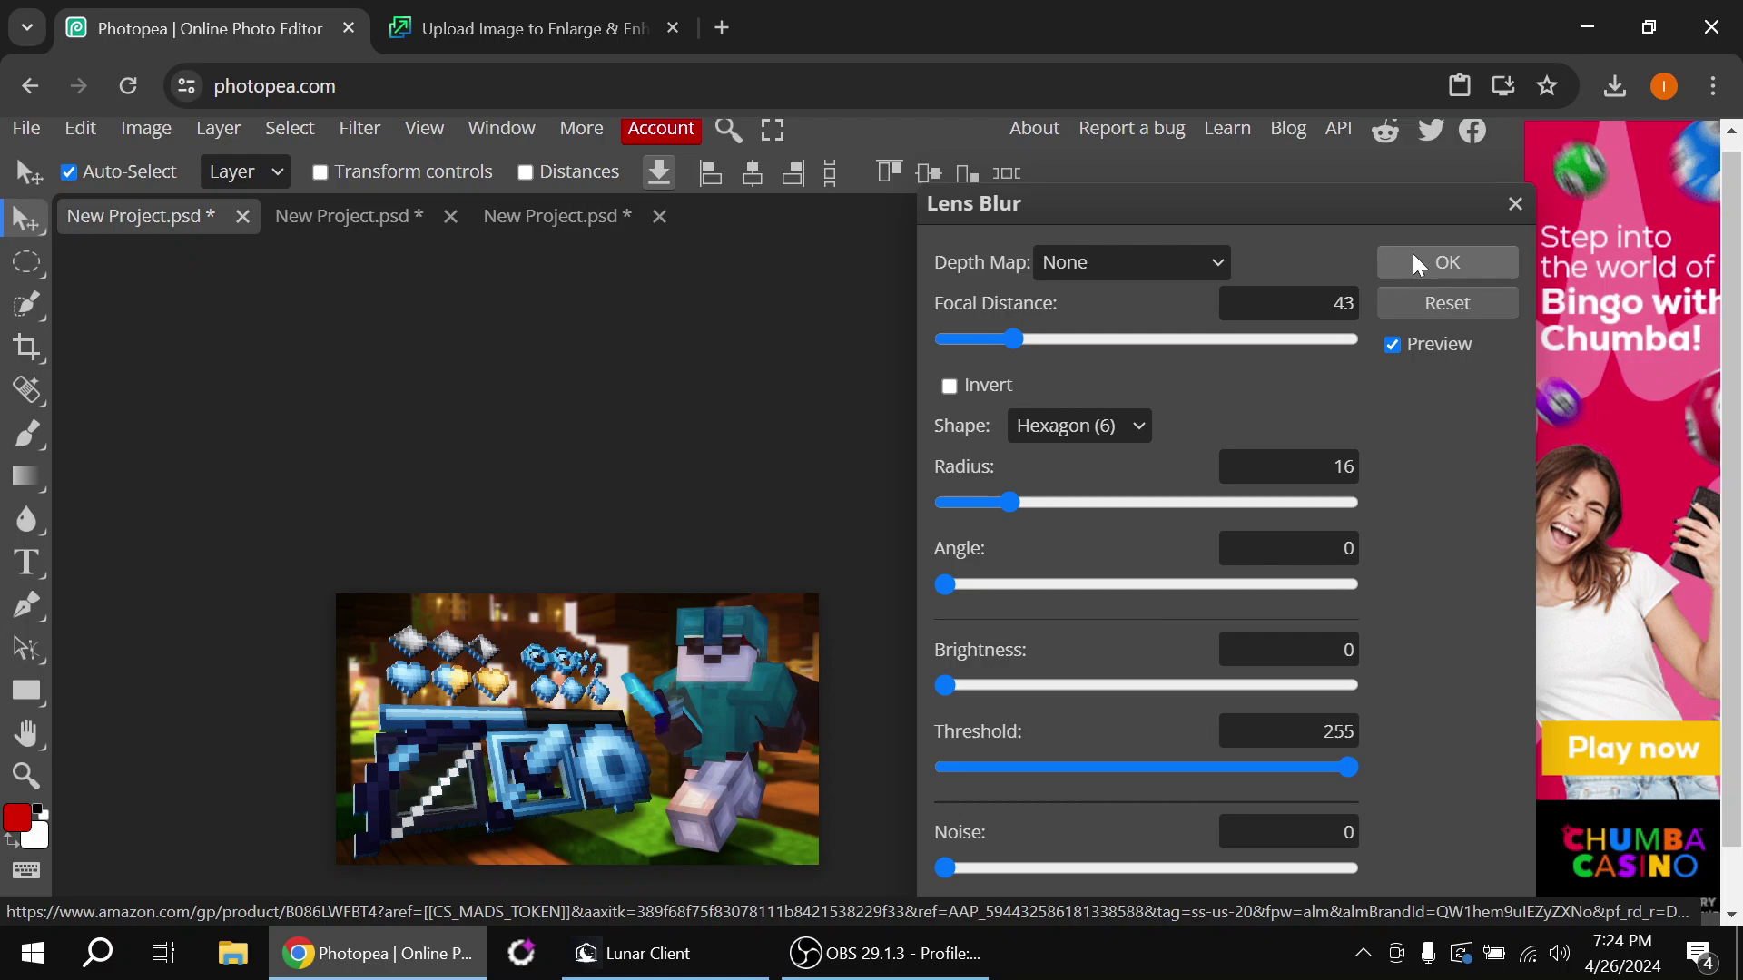
left_click(1412, 254)
scroll(745, 527, "down", 2)
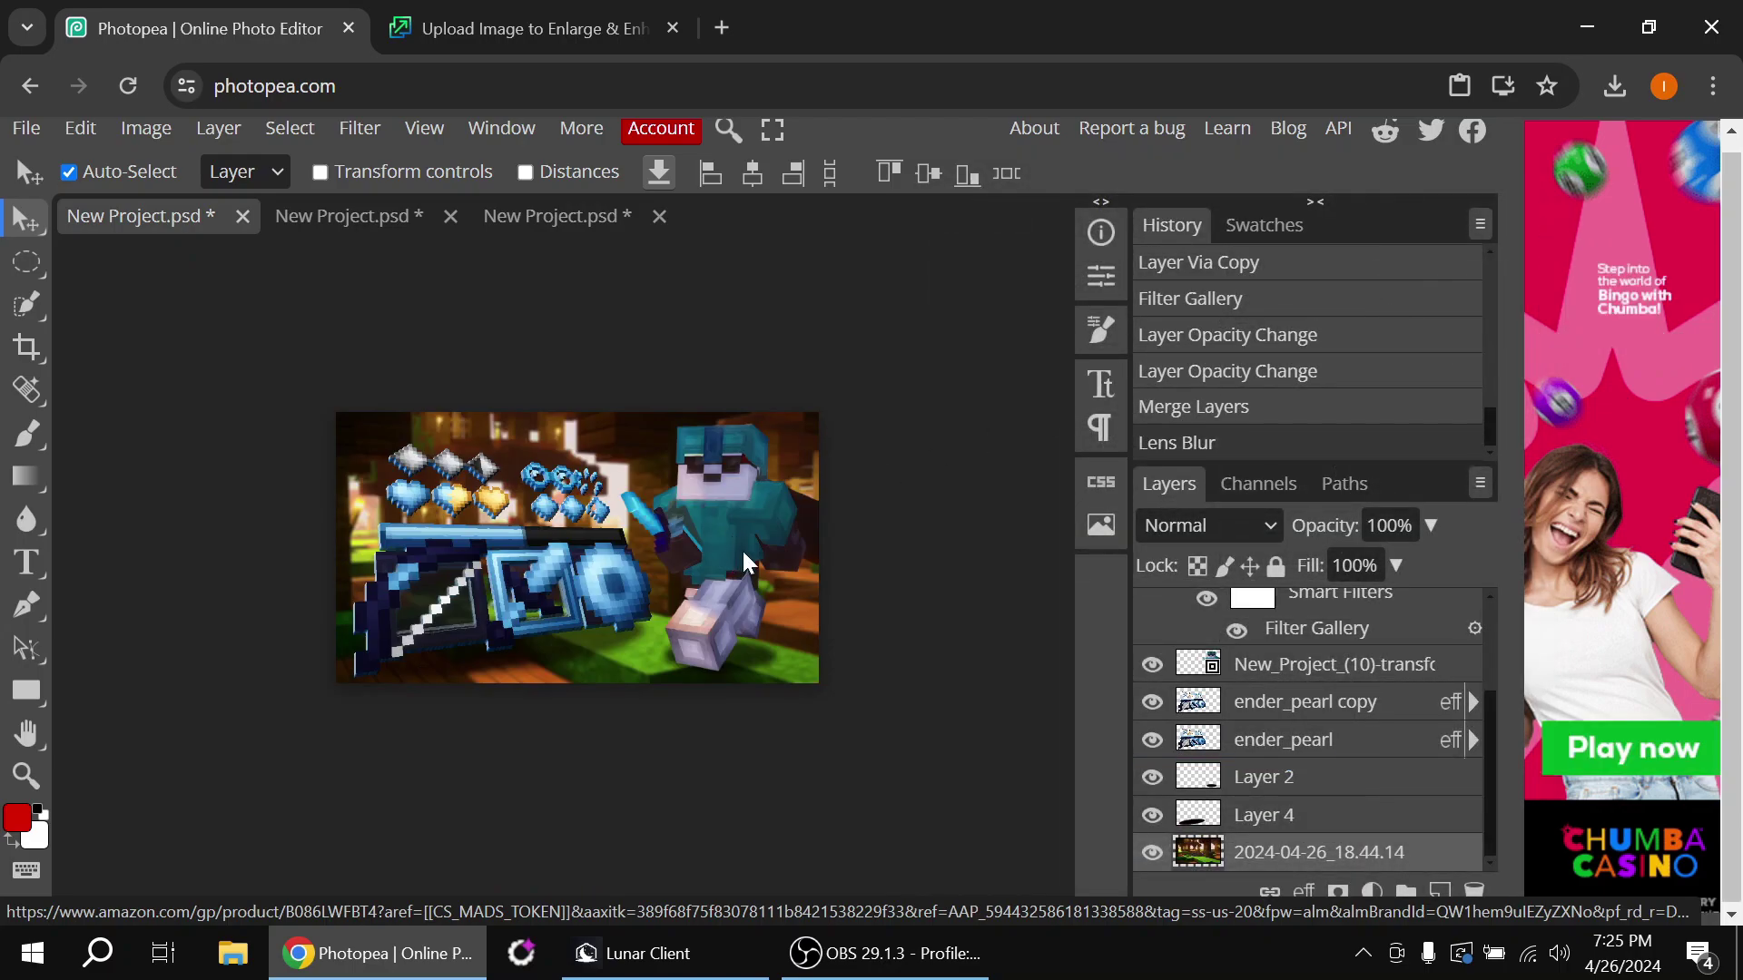
scroll(659, 556, "up", 1)
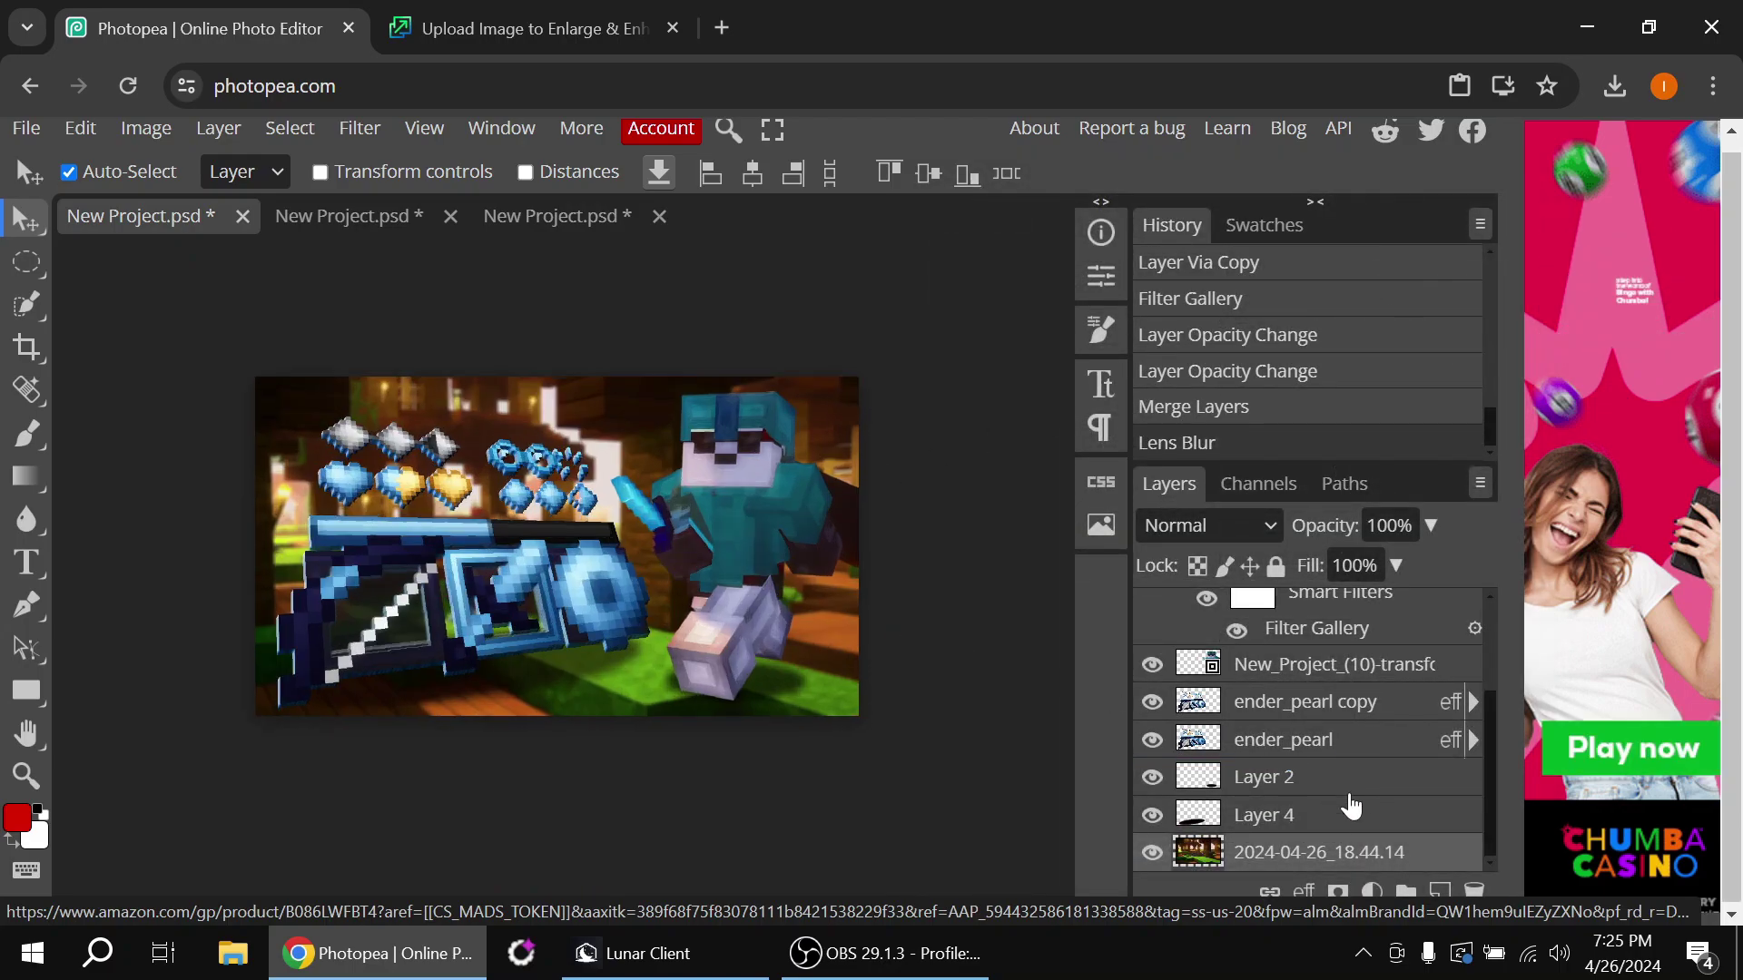
Search Google Images in a new browser tab for "light blue galaxy", refining the search to "light blue galaxy 1920m1080"
left_click(724, 13)
type("light blue galaxy")
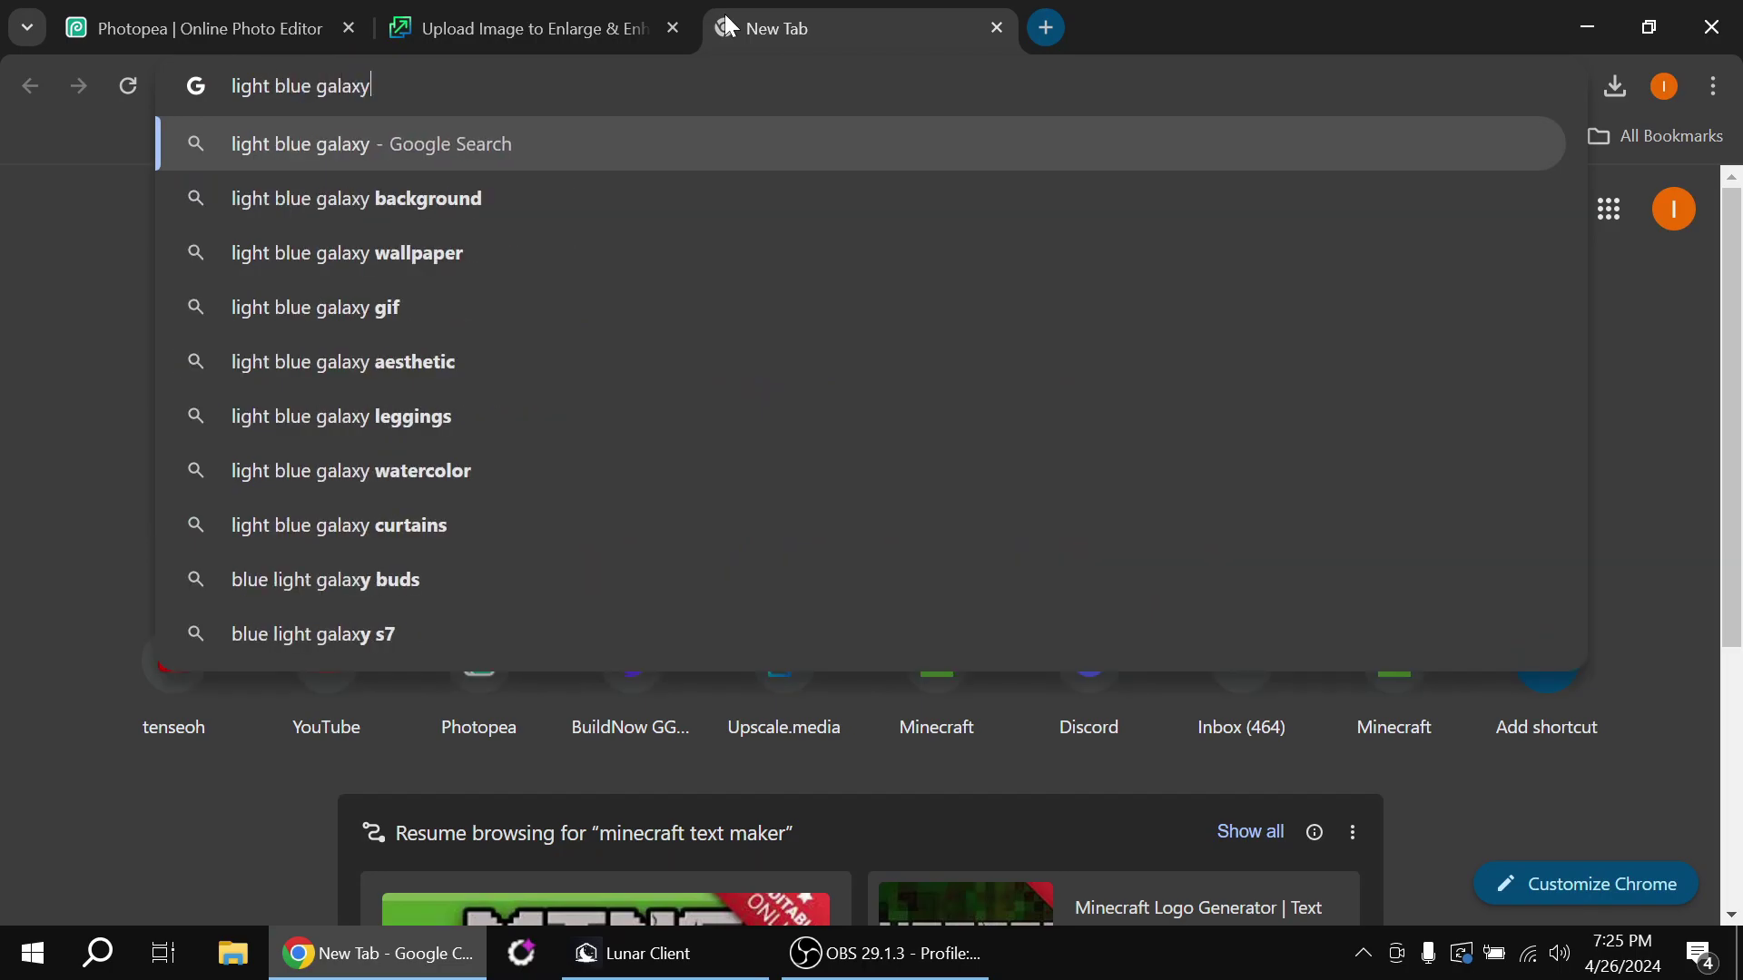
key("Return")
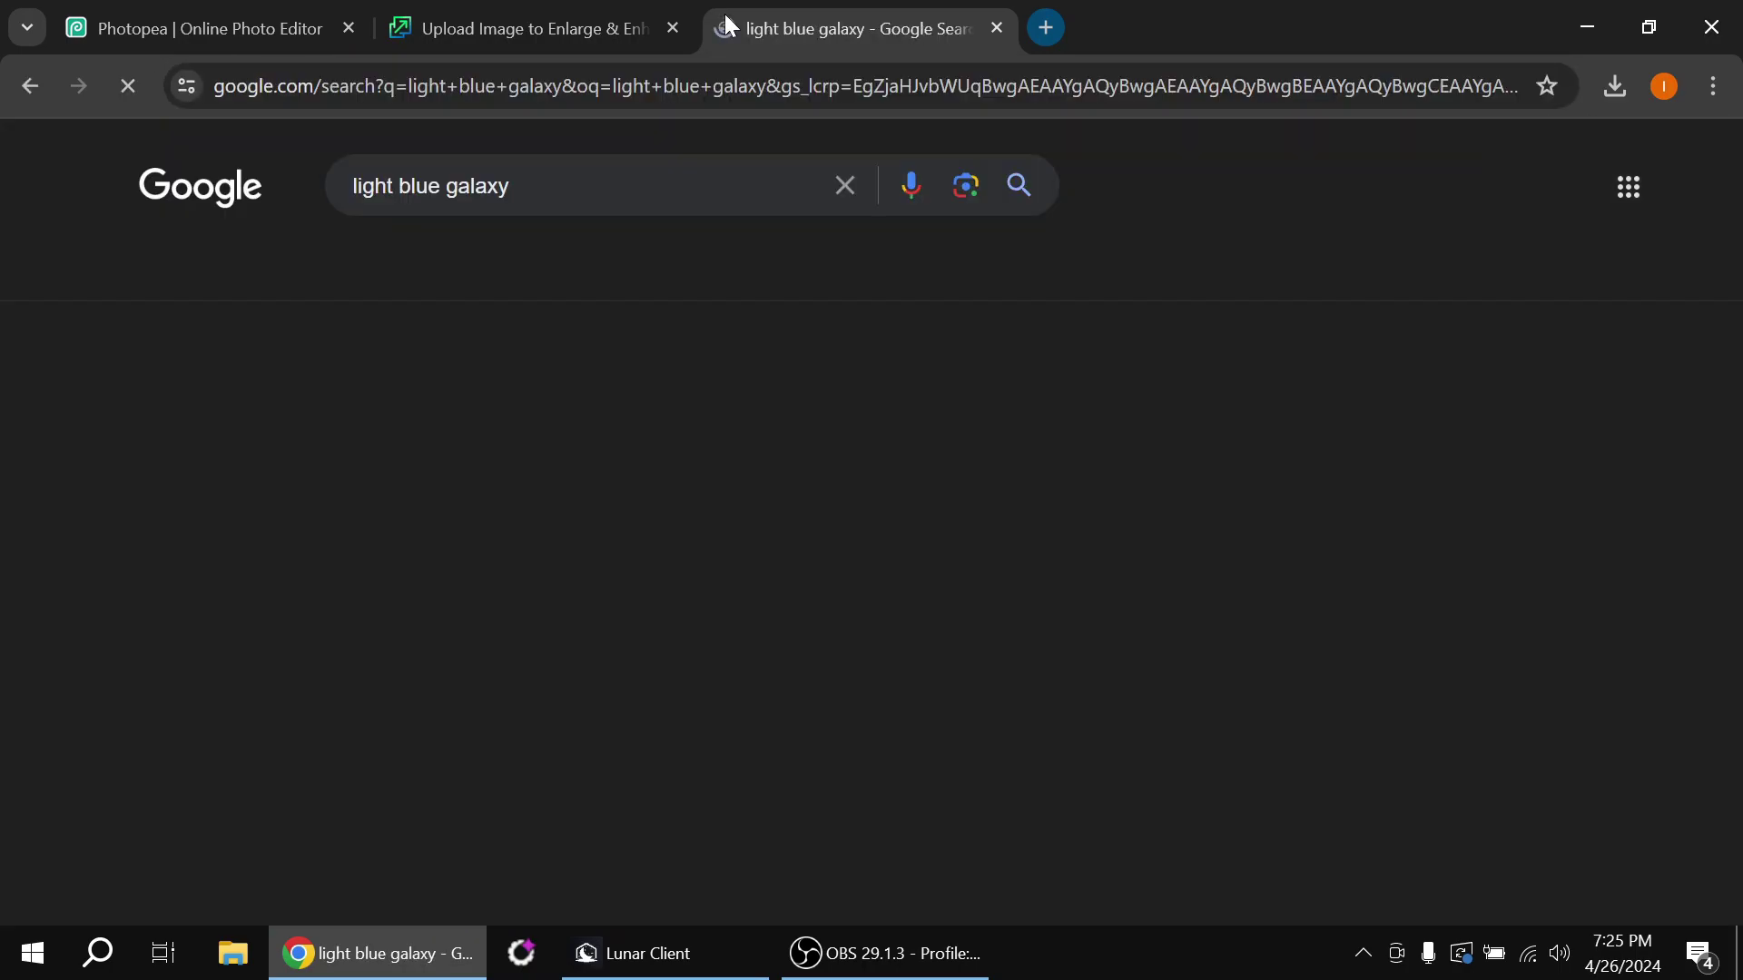
left_click(261, 277)
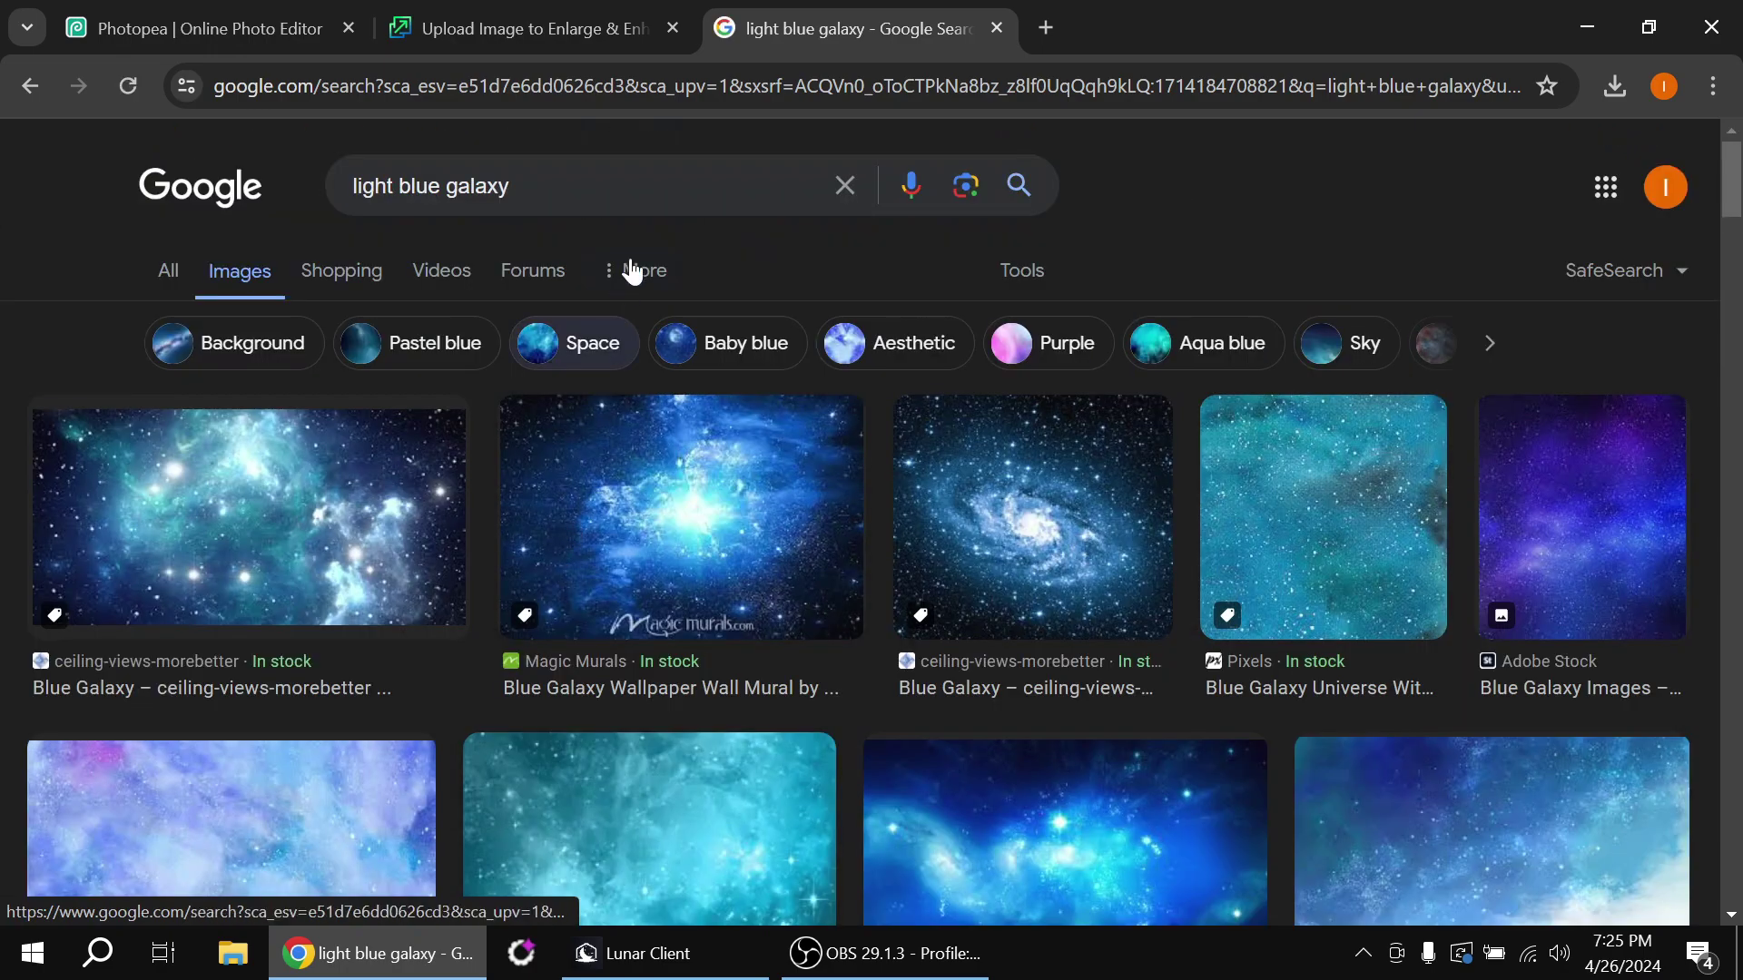
left_click(606, 214)
type("1920m1080")
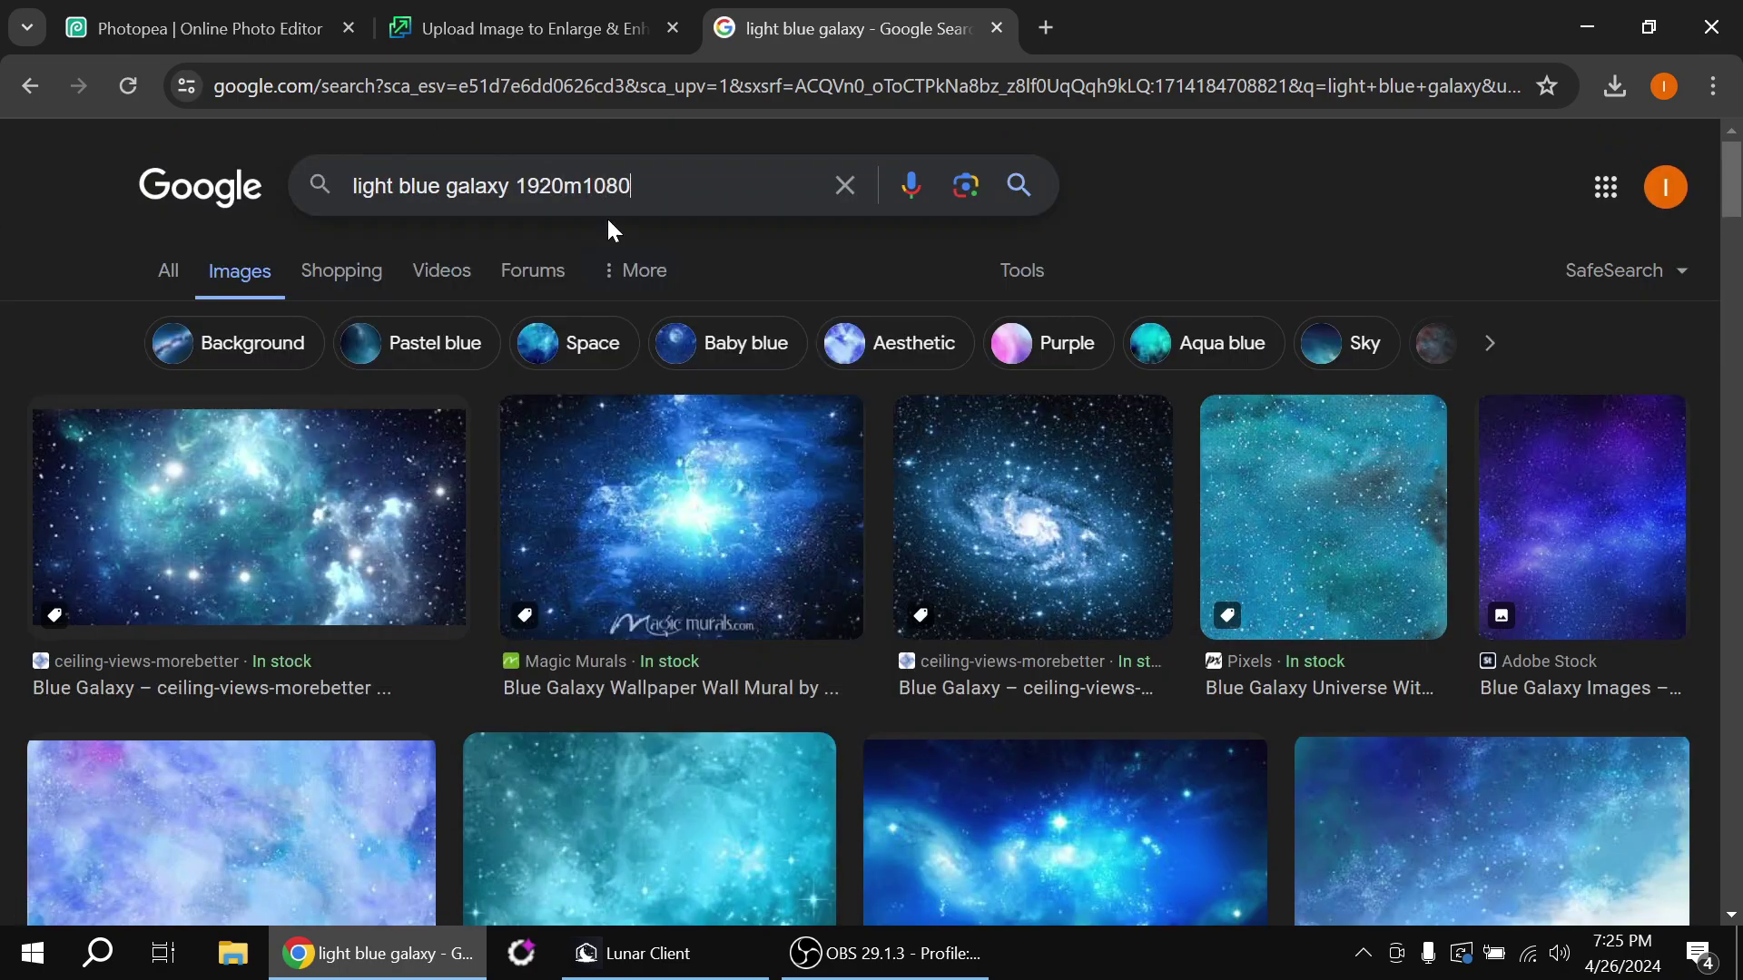
key("Return")
Copy the blue galaxy picture from Unsplash, close the search tab, and return to Photopea
right_click(1310, 486)
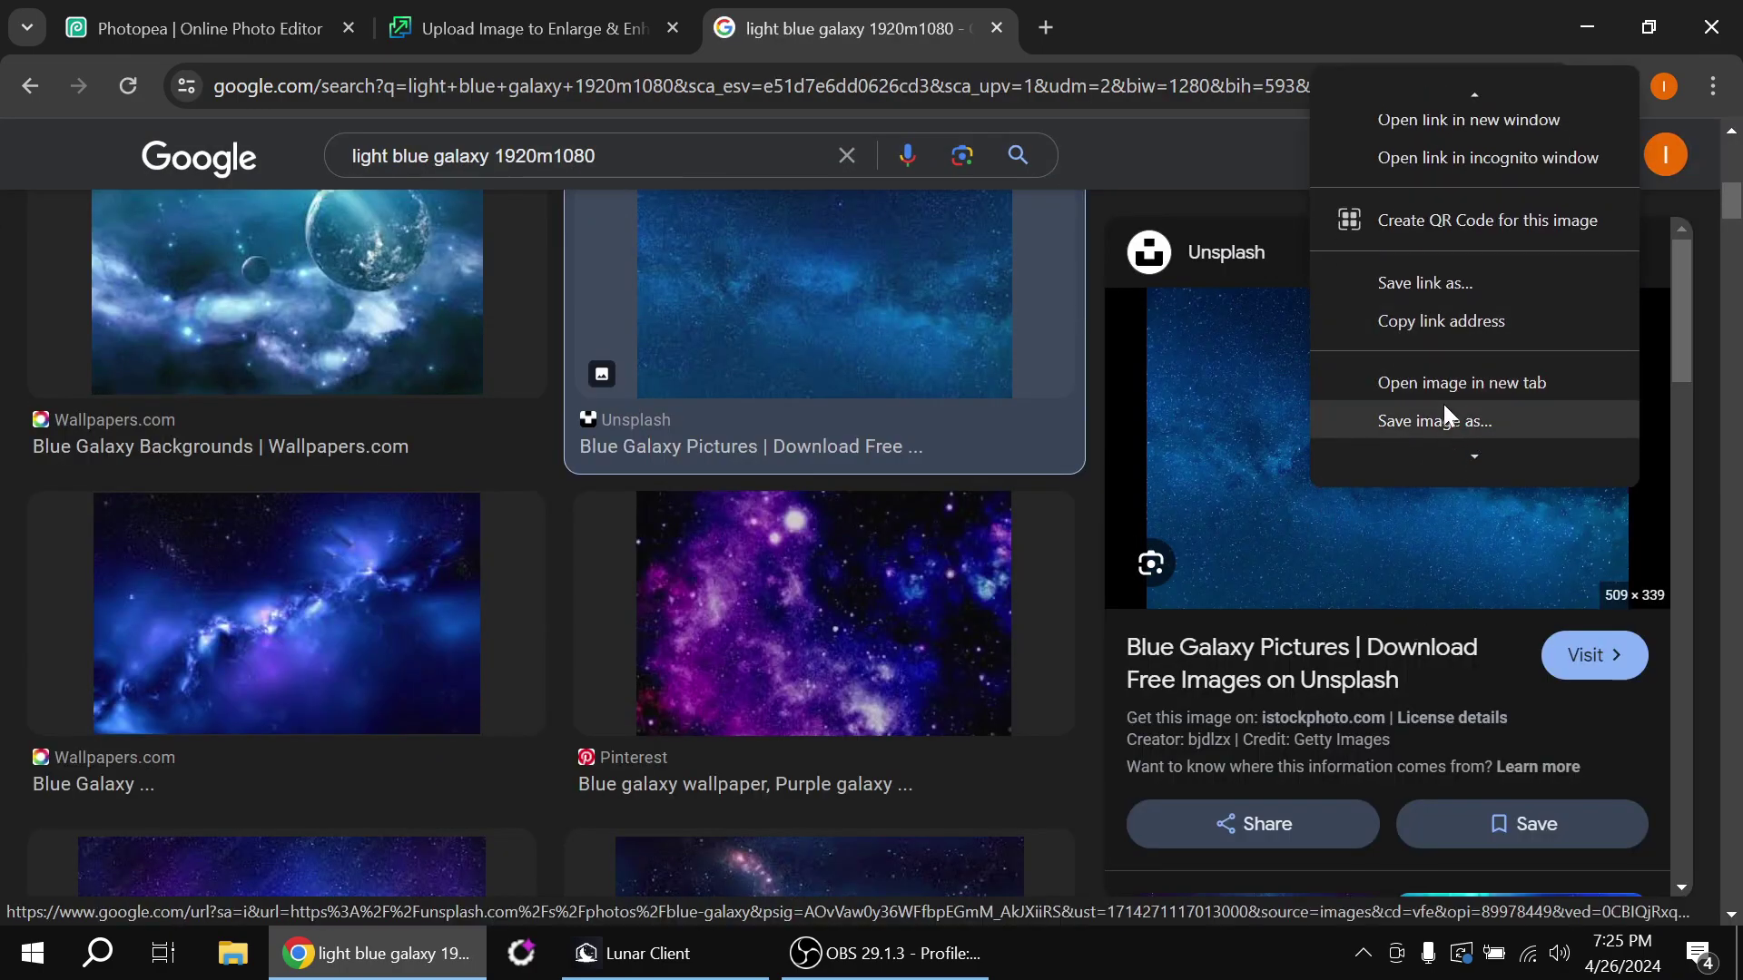
scroll(1443, 403, "down", 1)
left_click(1454, 428)
middle_click(884, 33)
left_click(269, 13)
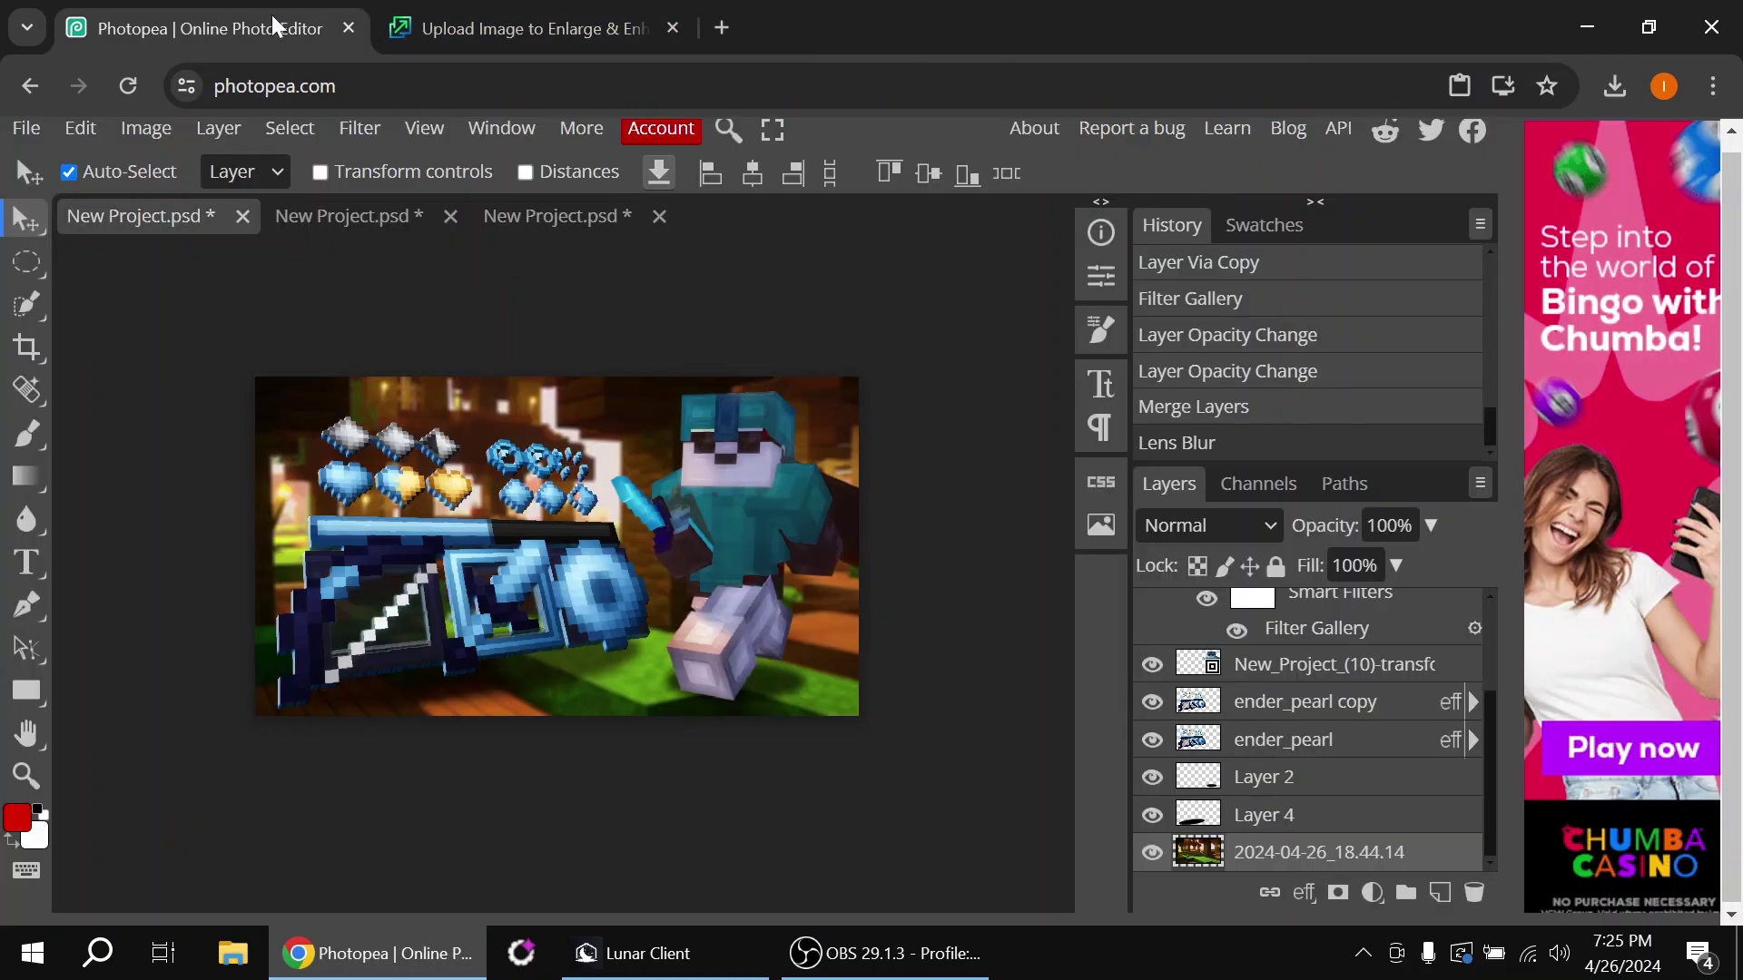
Paste the galaxy picture above the background layer, enlarge it to cover the whole canvas, and set its opacity to 60%
key("ctrl+v")
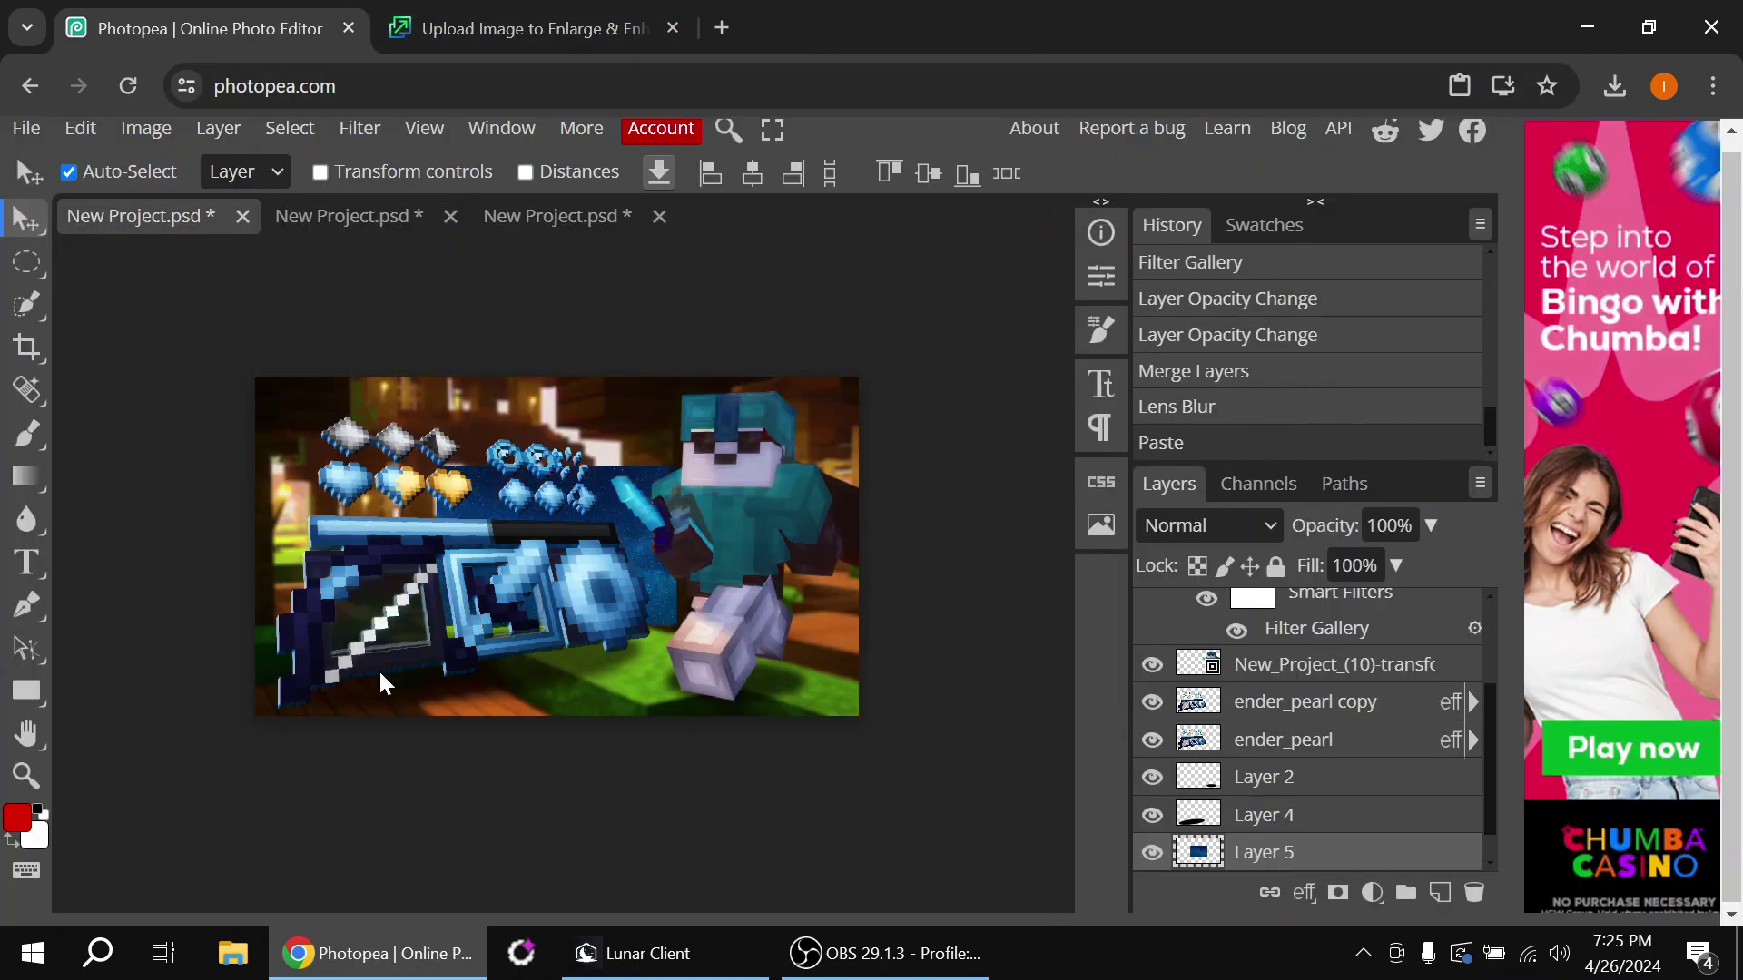
key("ctrl+t")
left_click_drag(558, 640, 574, 721)
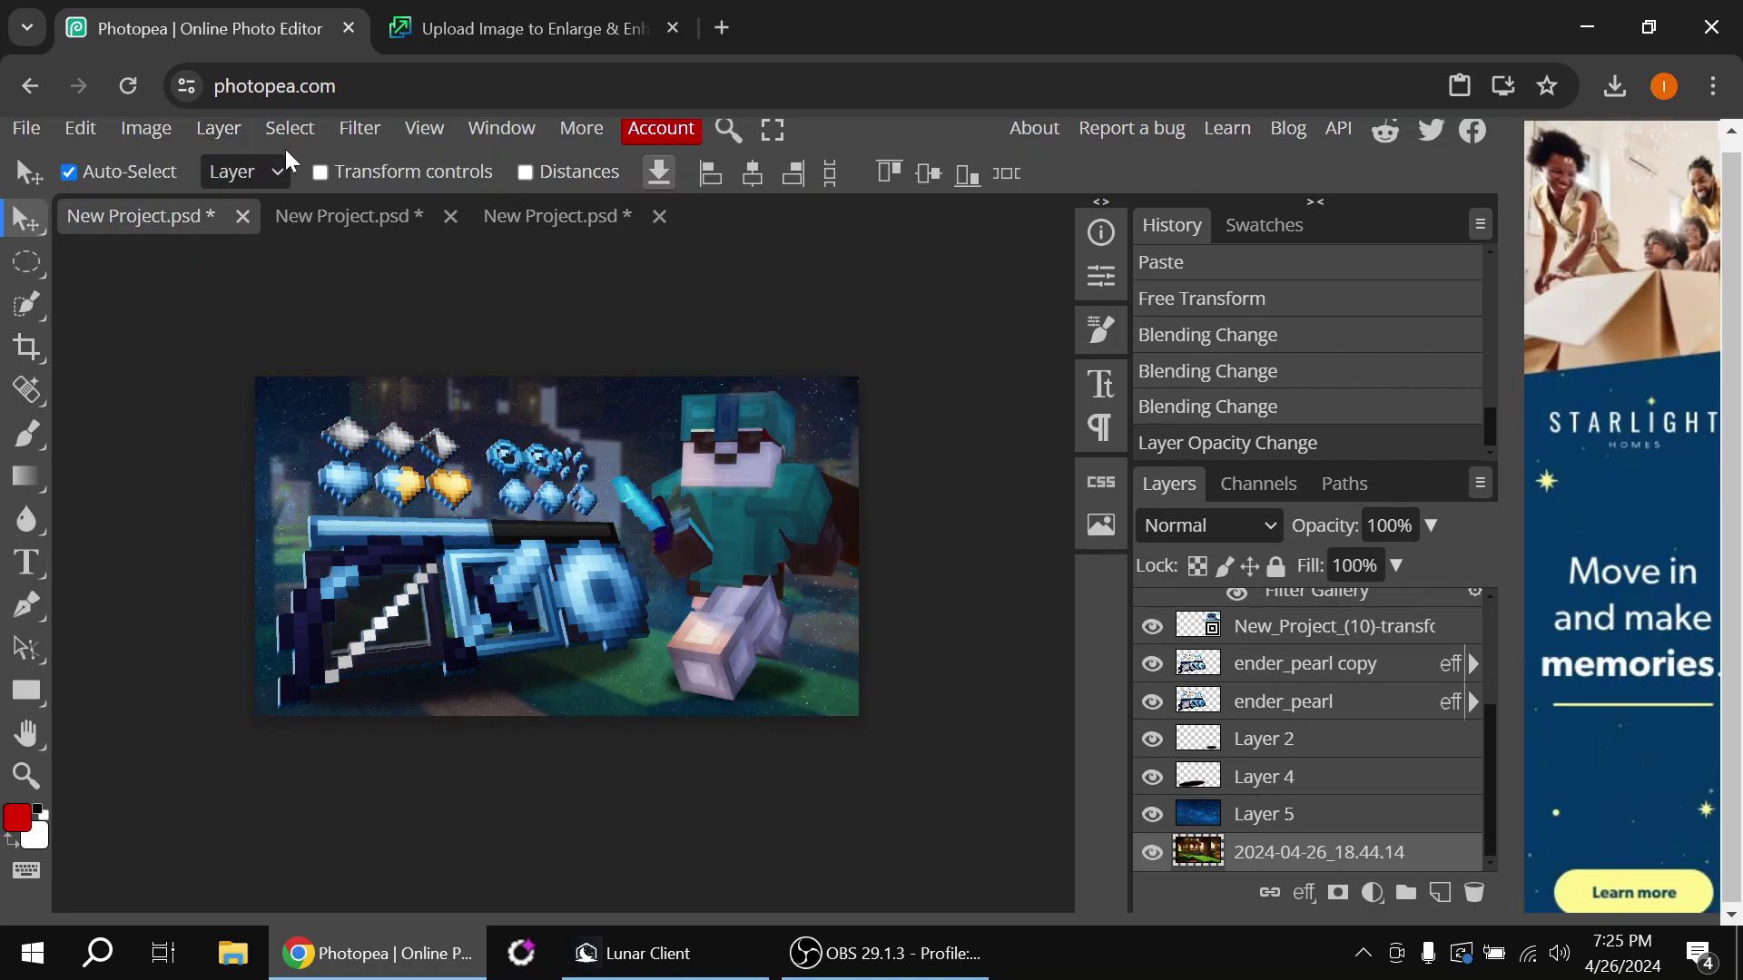
Apply a Radial Blur in Spin mode with amount 10 to the 2024-04-26_18.44.14 background layer
left_click(360, 128)
mouse_move(456, 487)
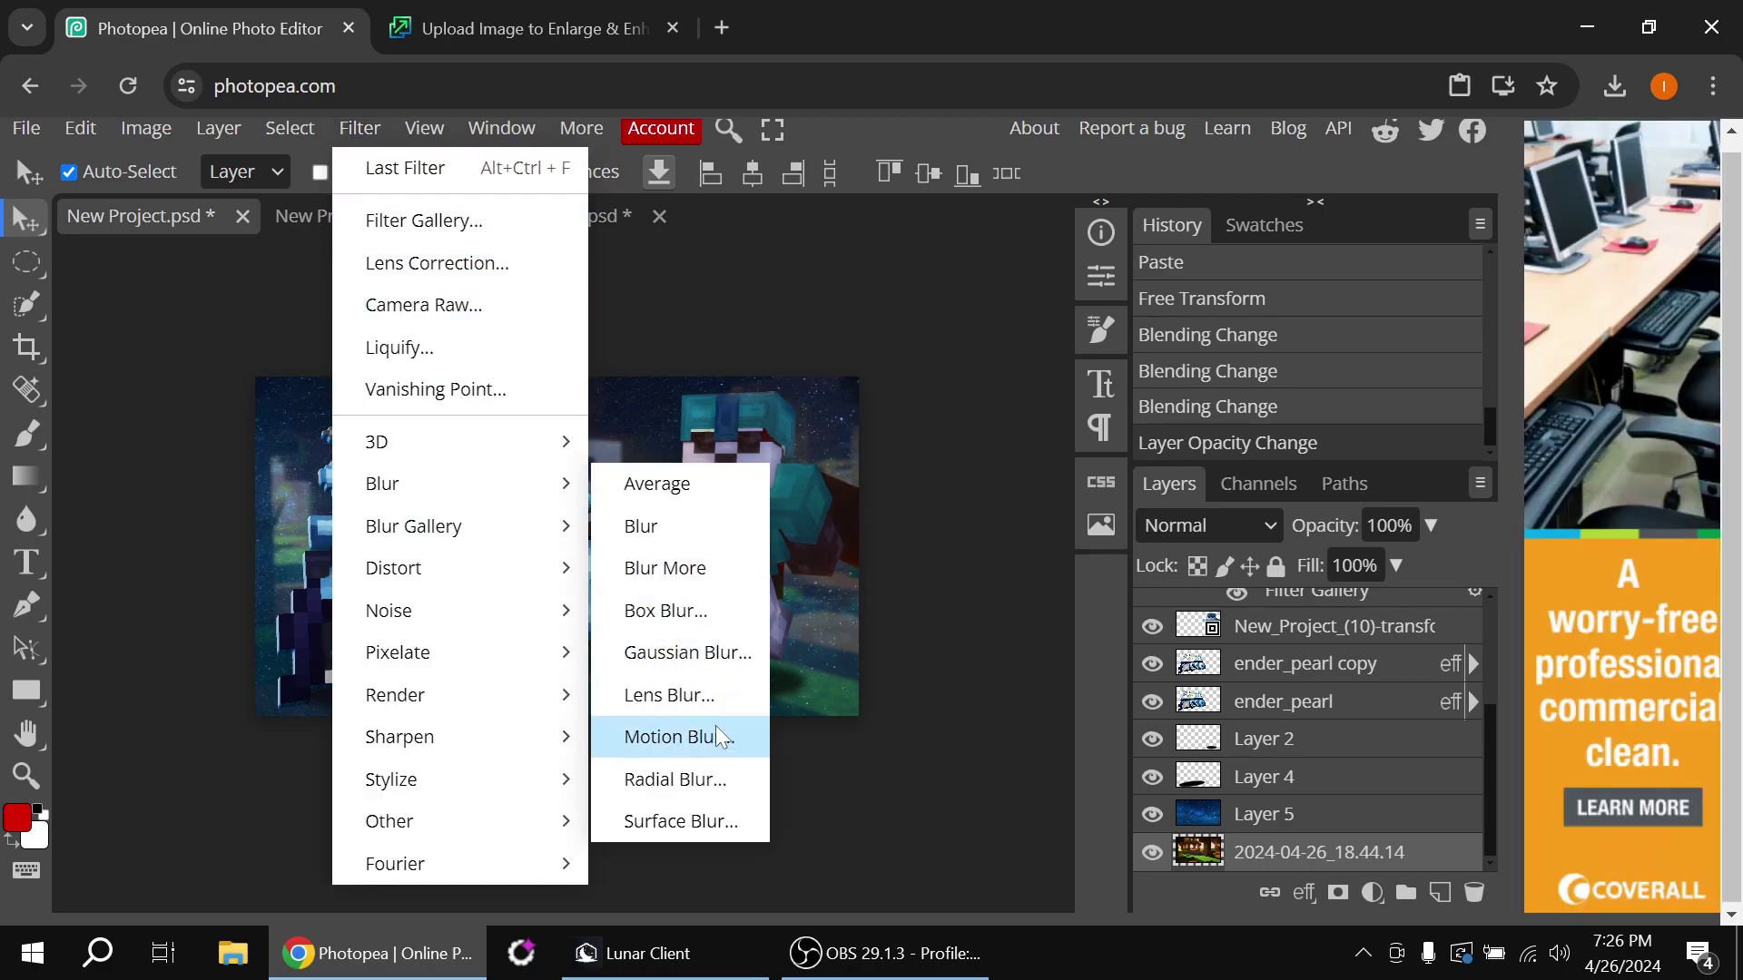
left_click(675, 779)
left_click_drag(682, 337, 1469, 295)
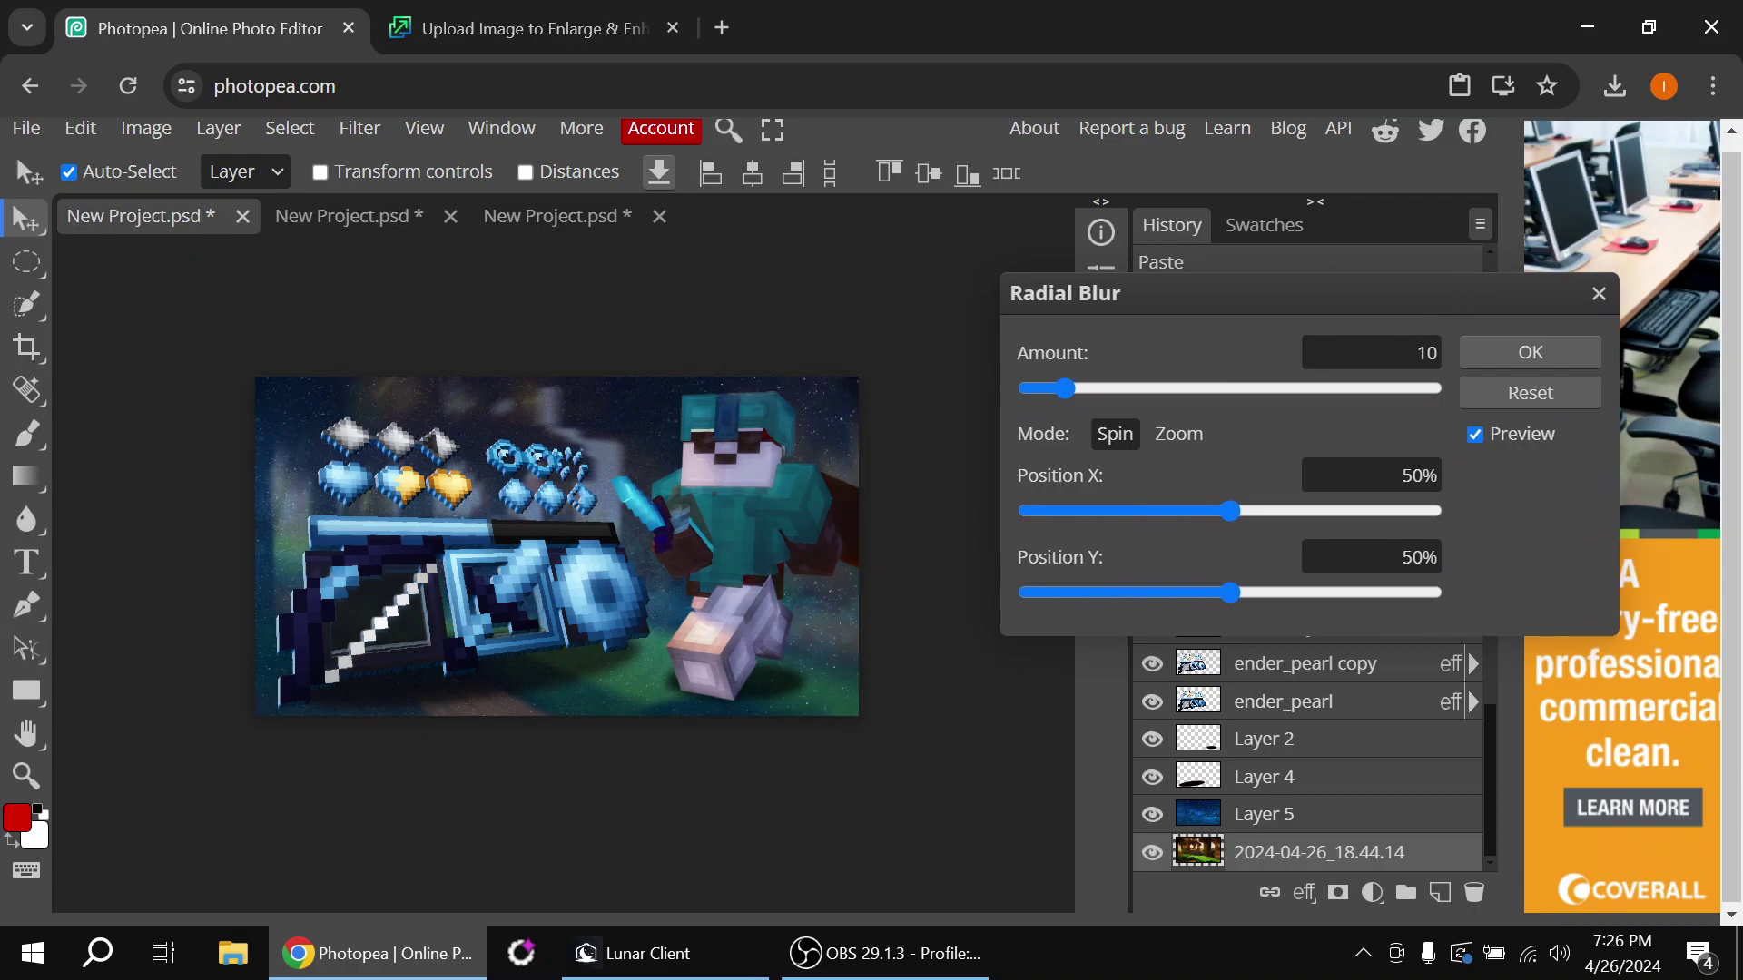
left_click(1529, 355)
Set the galaxy layer's opacity to 40%, duplicate it, and merge the copy down into the original
left_click(1304, 817)
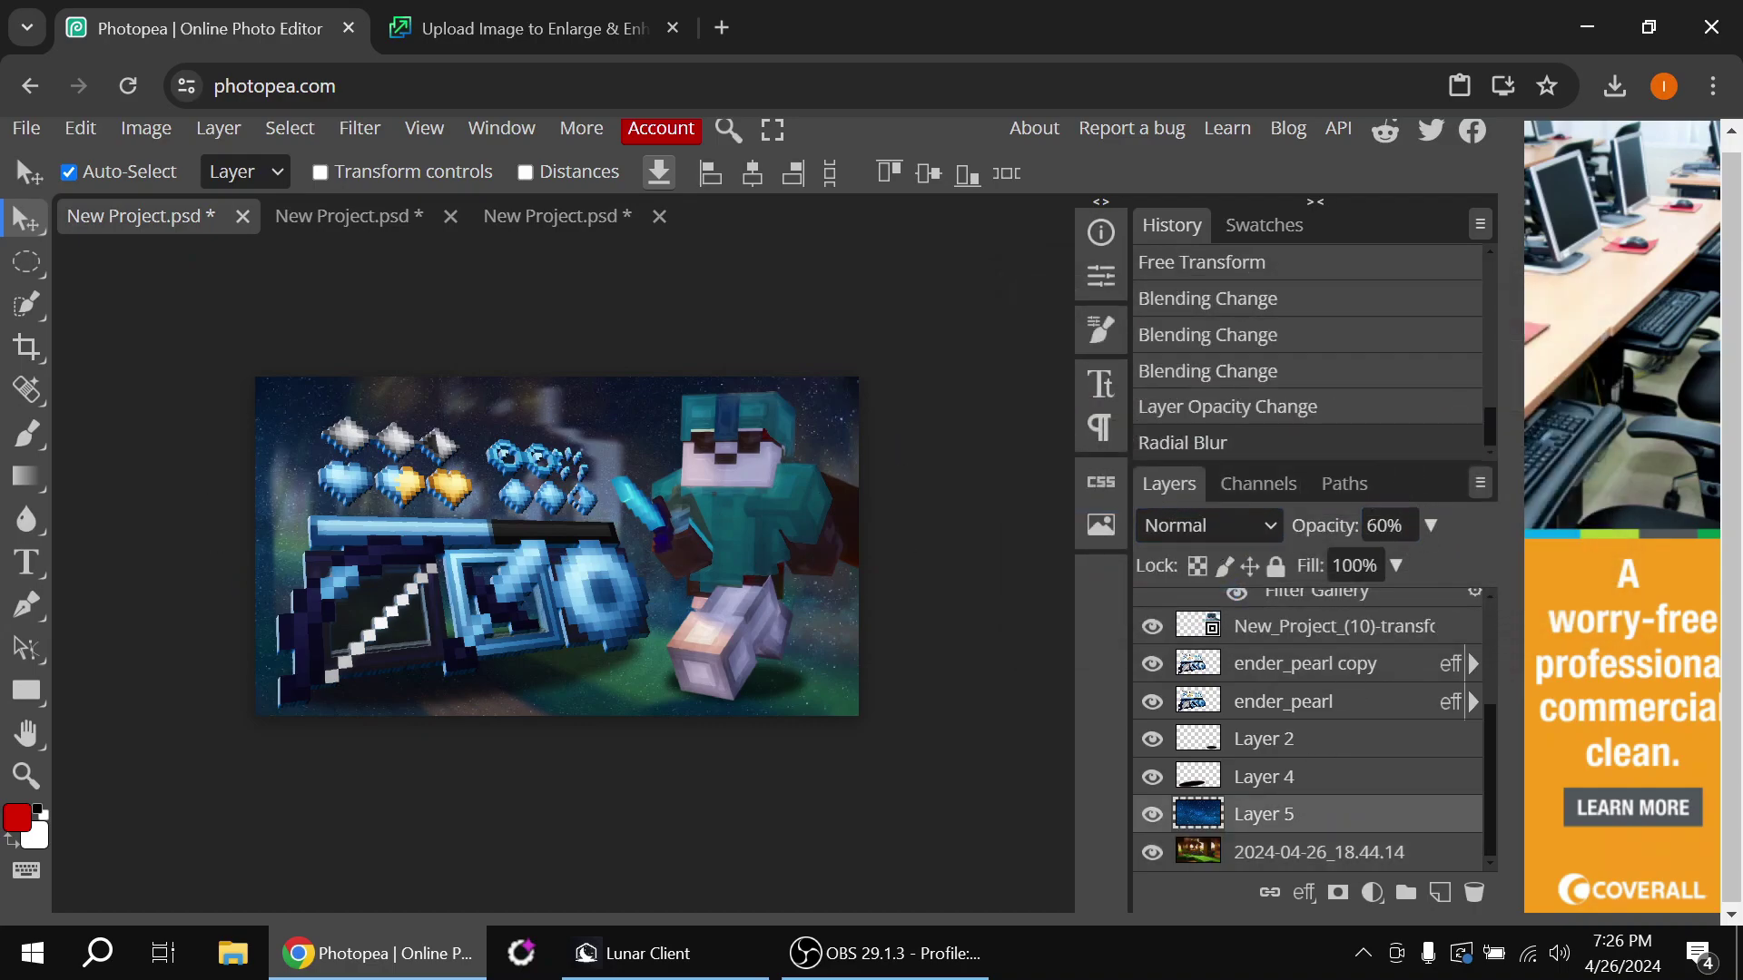
key("Return")
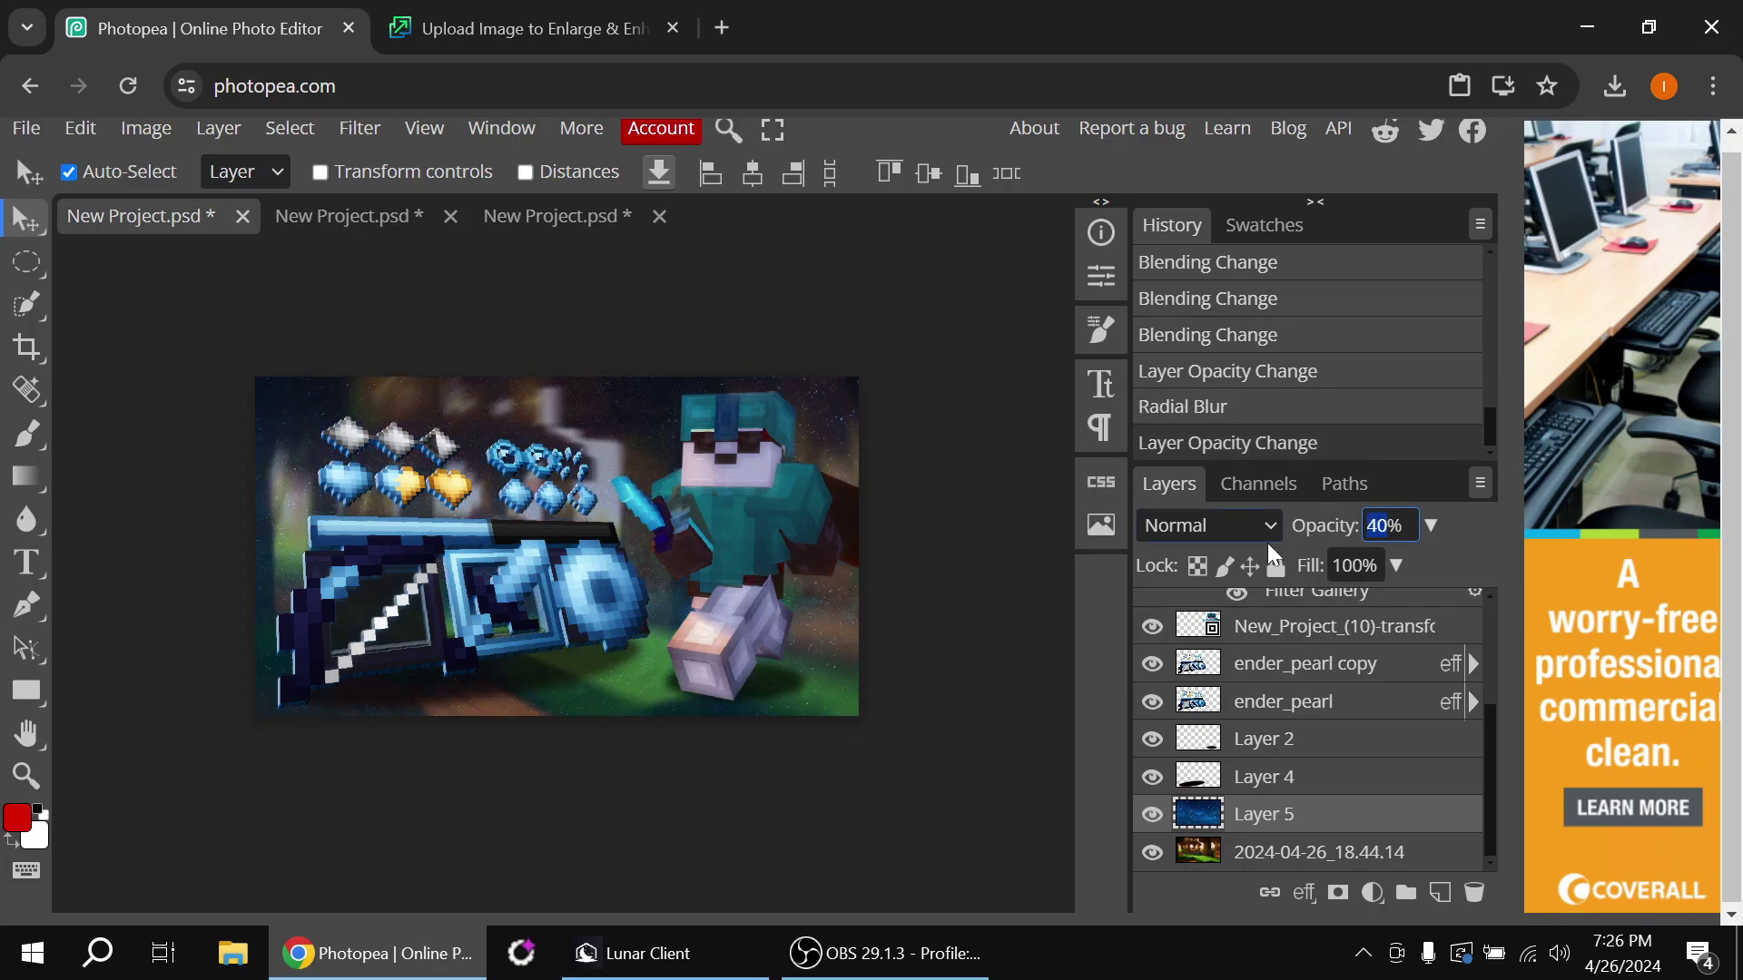
key("ctrl+j")
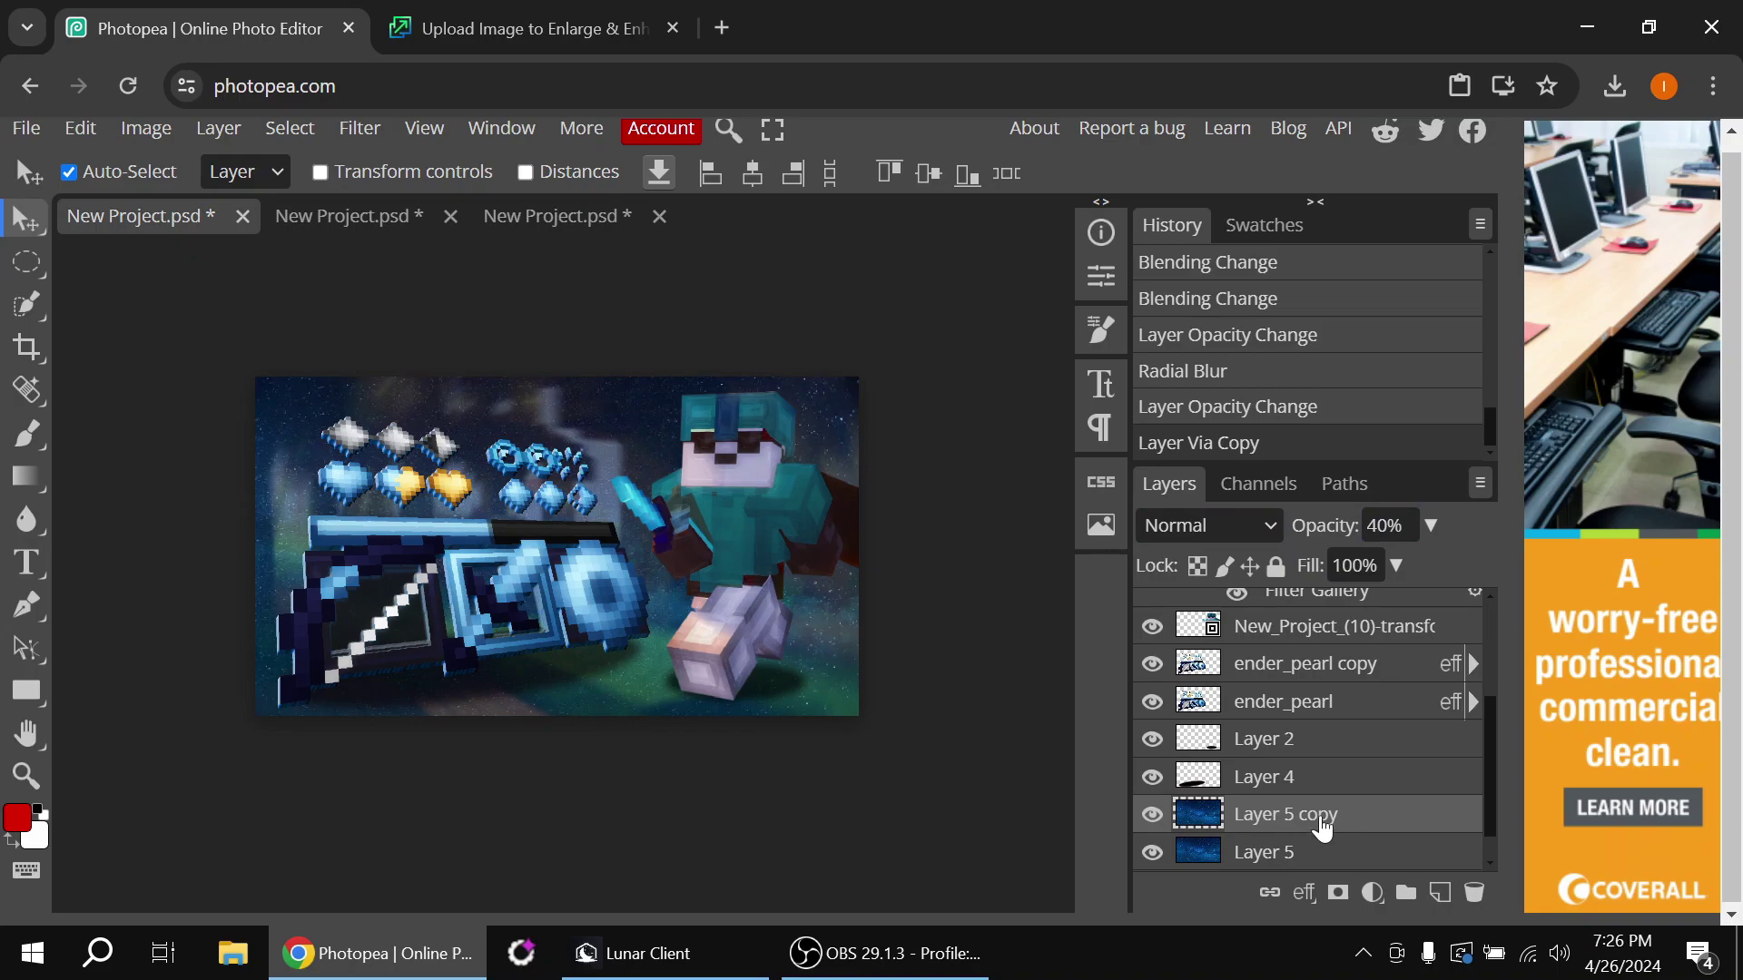
right_click(1344, 818)
left_click(1216, 805)
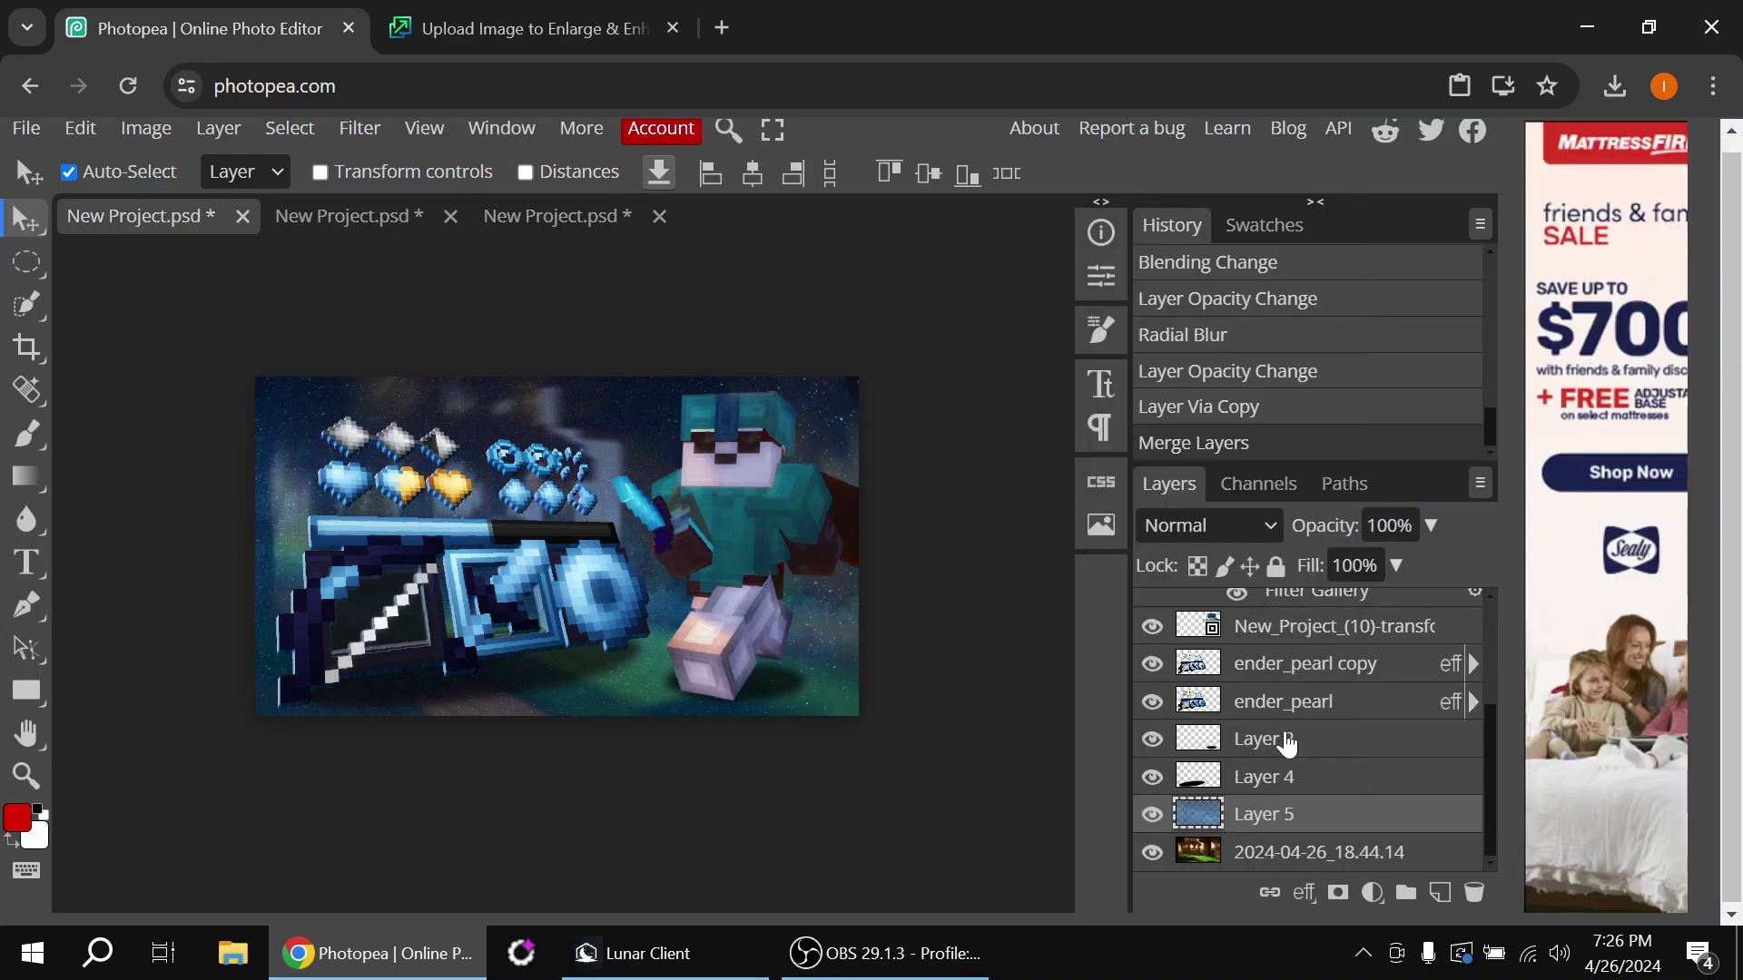
Set the merged galaxy layer's opacity to 40%, duplicate it, and set the copy's blending mode to Color
type("40")
key("Return")
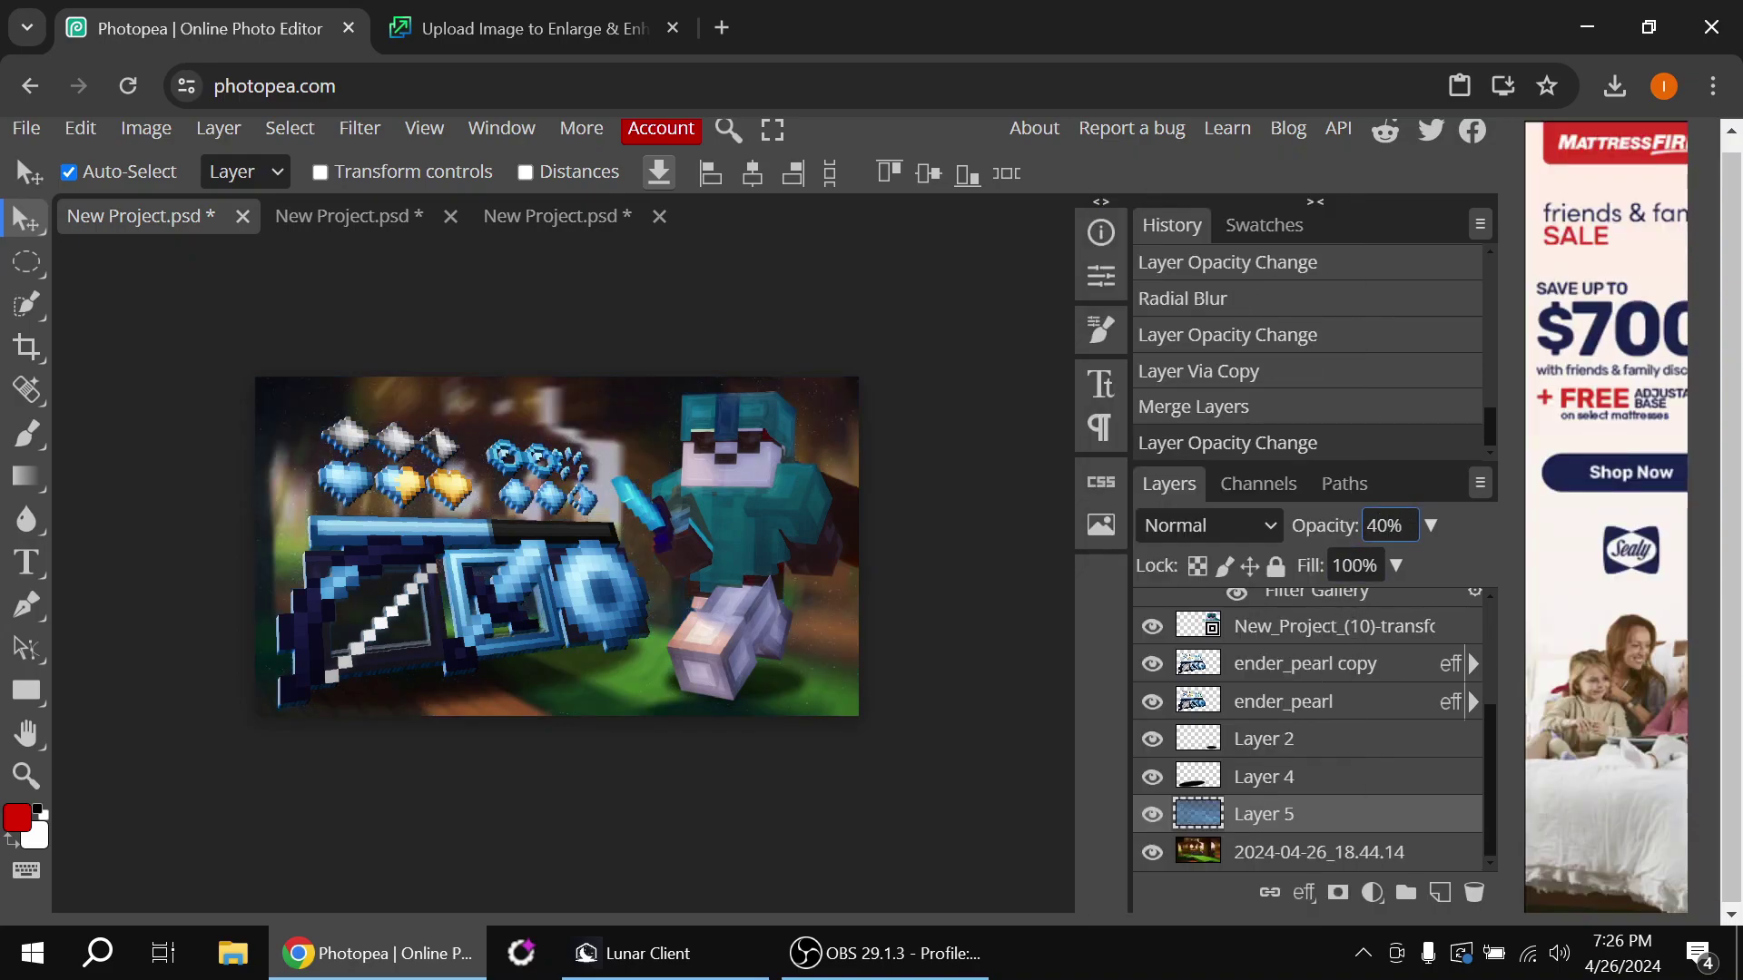
scroll(1208, 481, "down", 1)
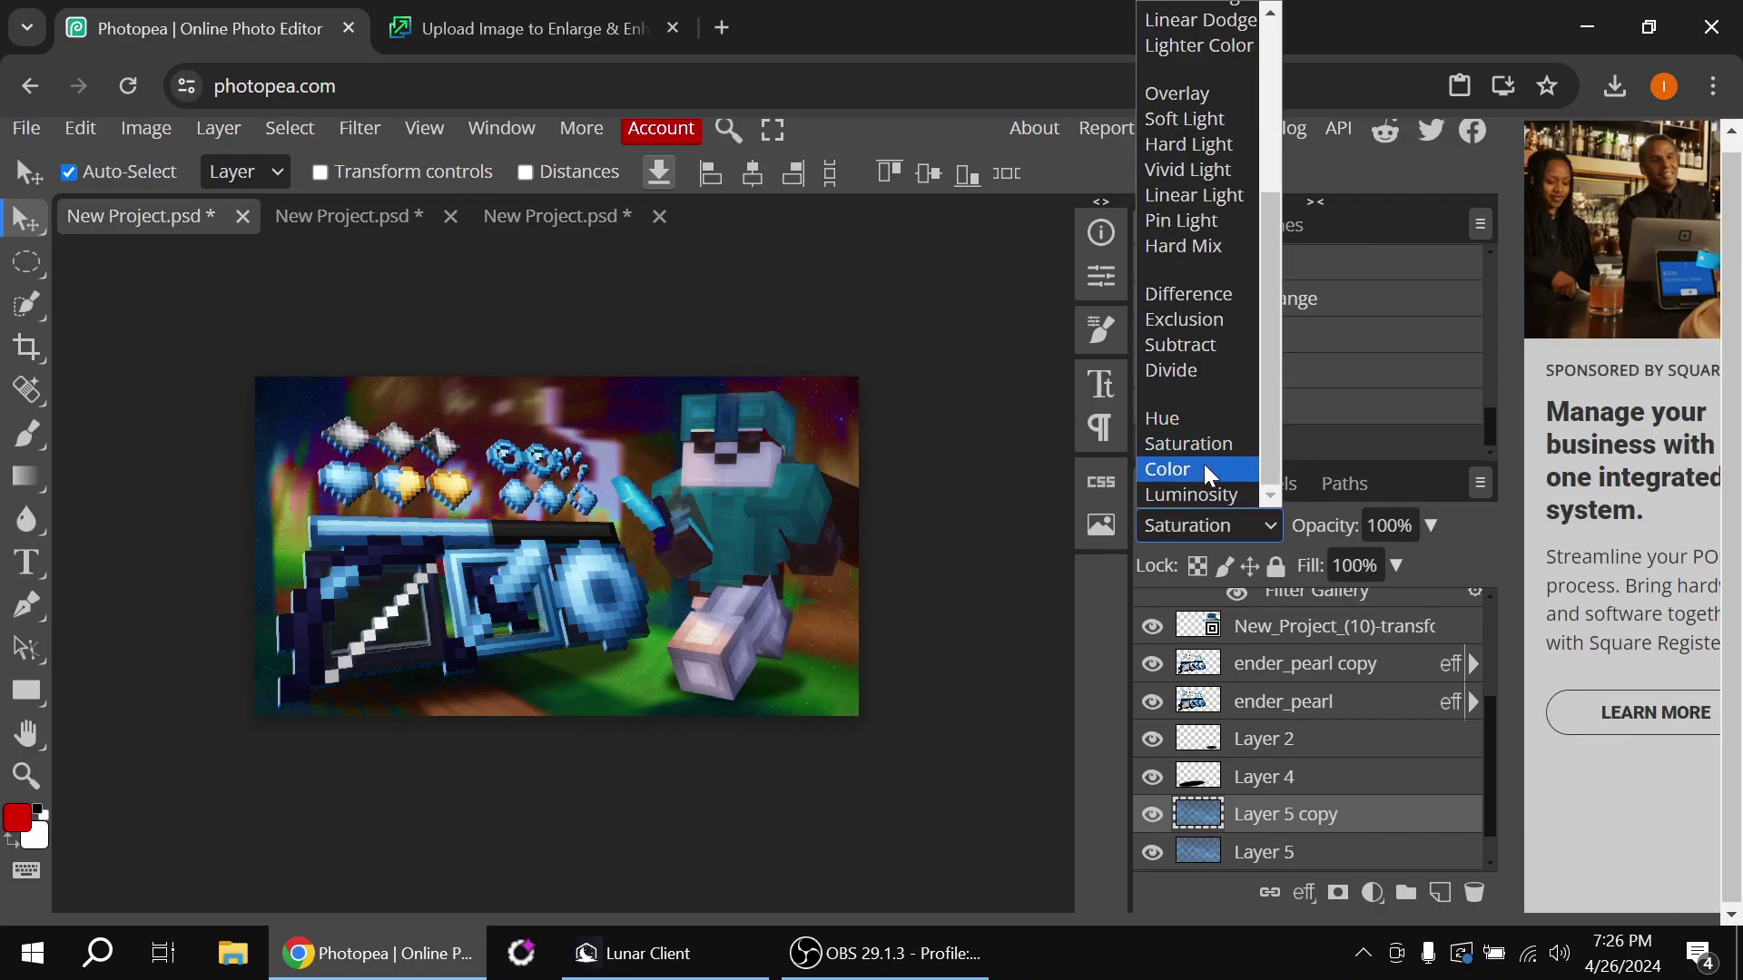
left_click(1209, 469)
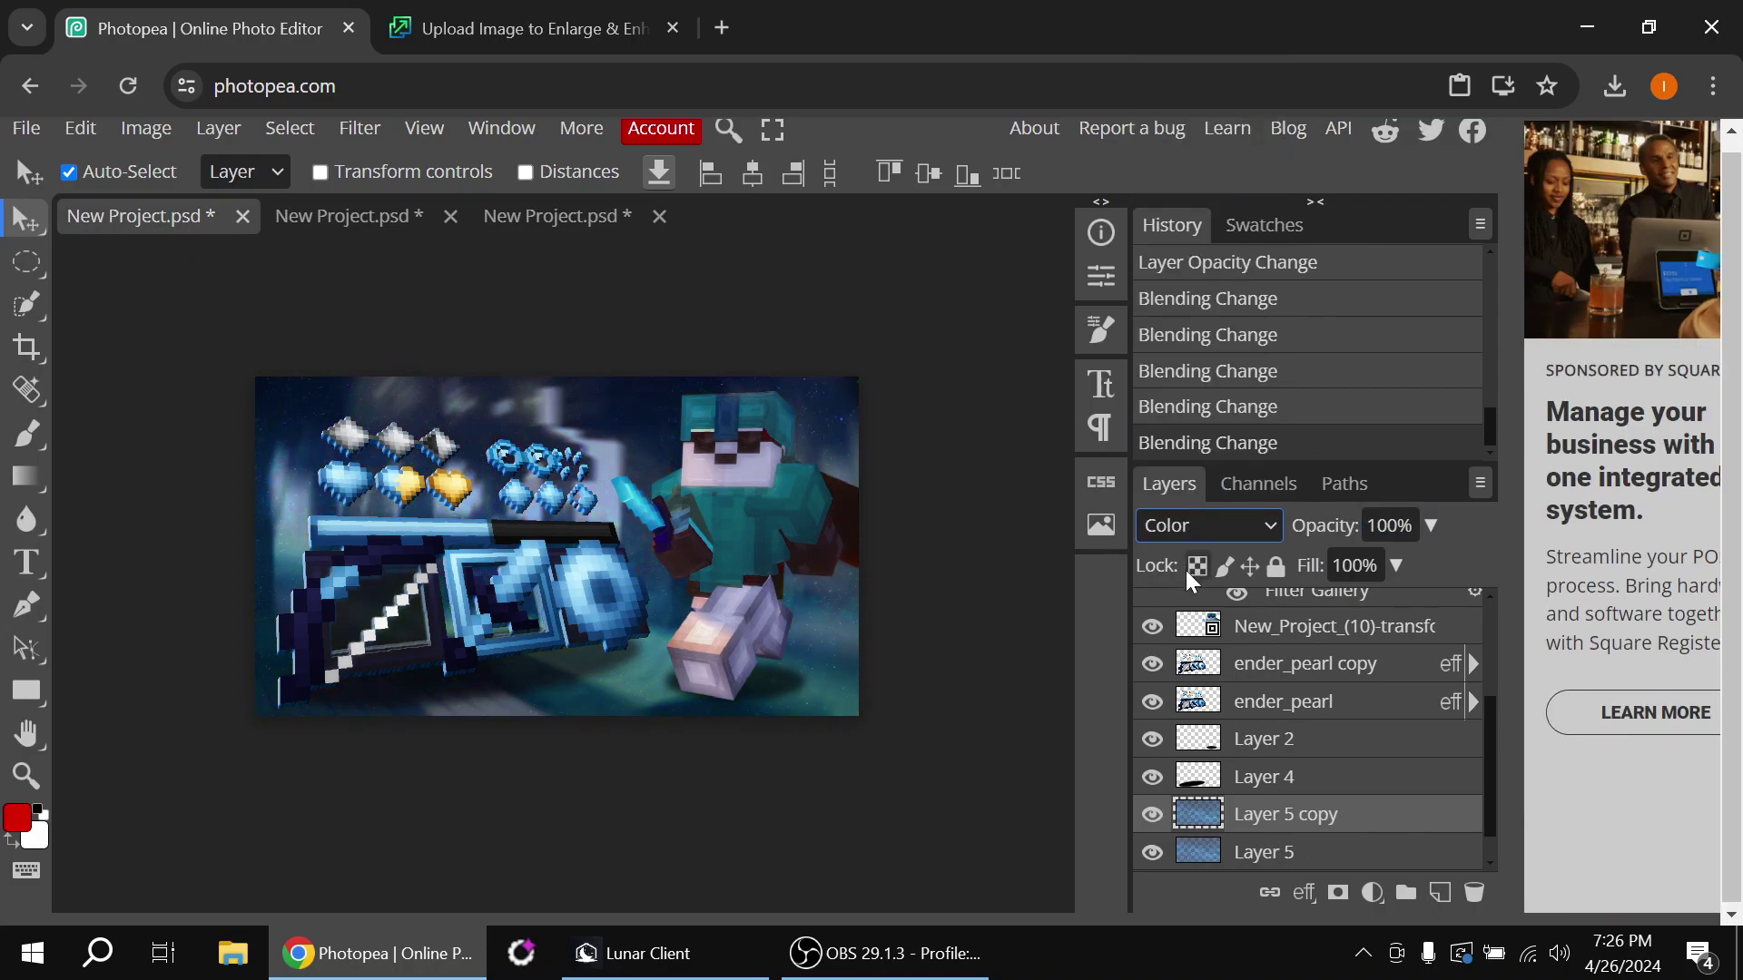
Try 60% opacity on the duplicated galaxy layer, Layer 5 copy
key("Tab")
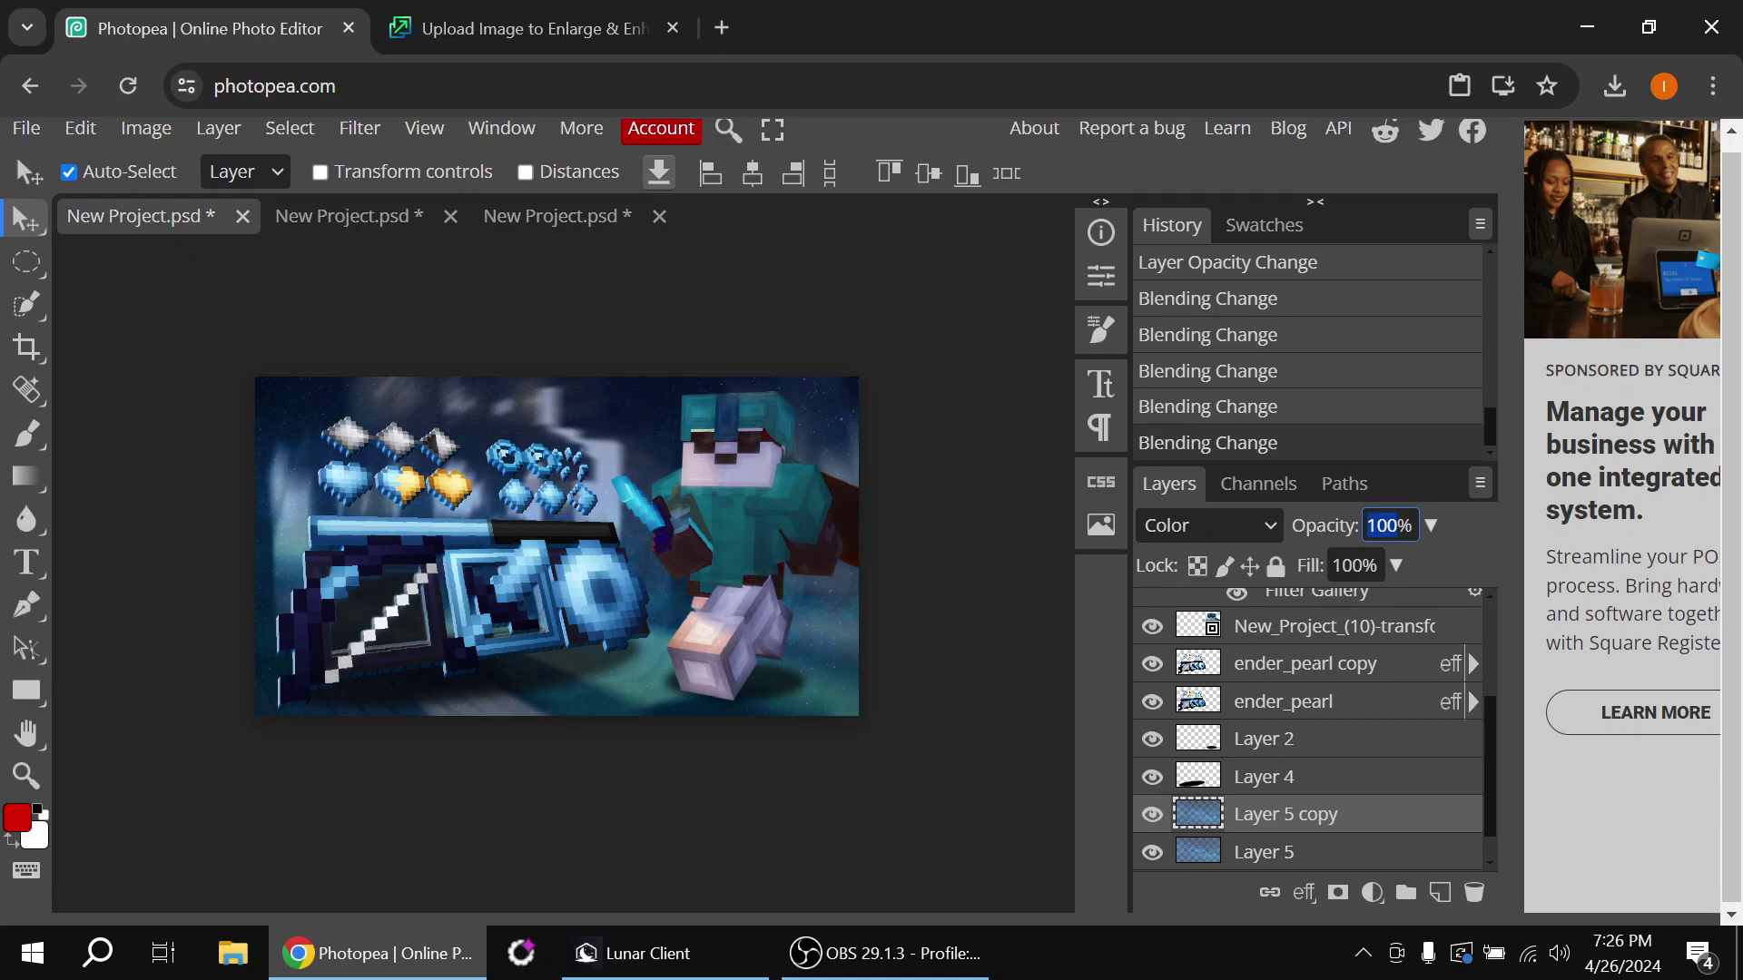
type("60")
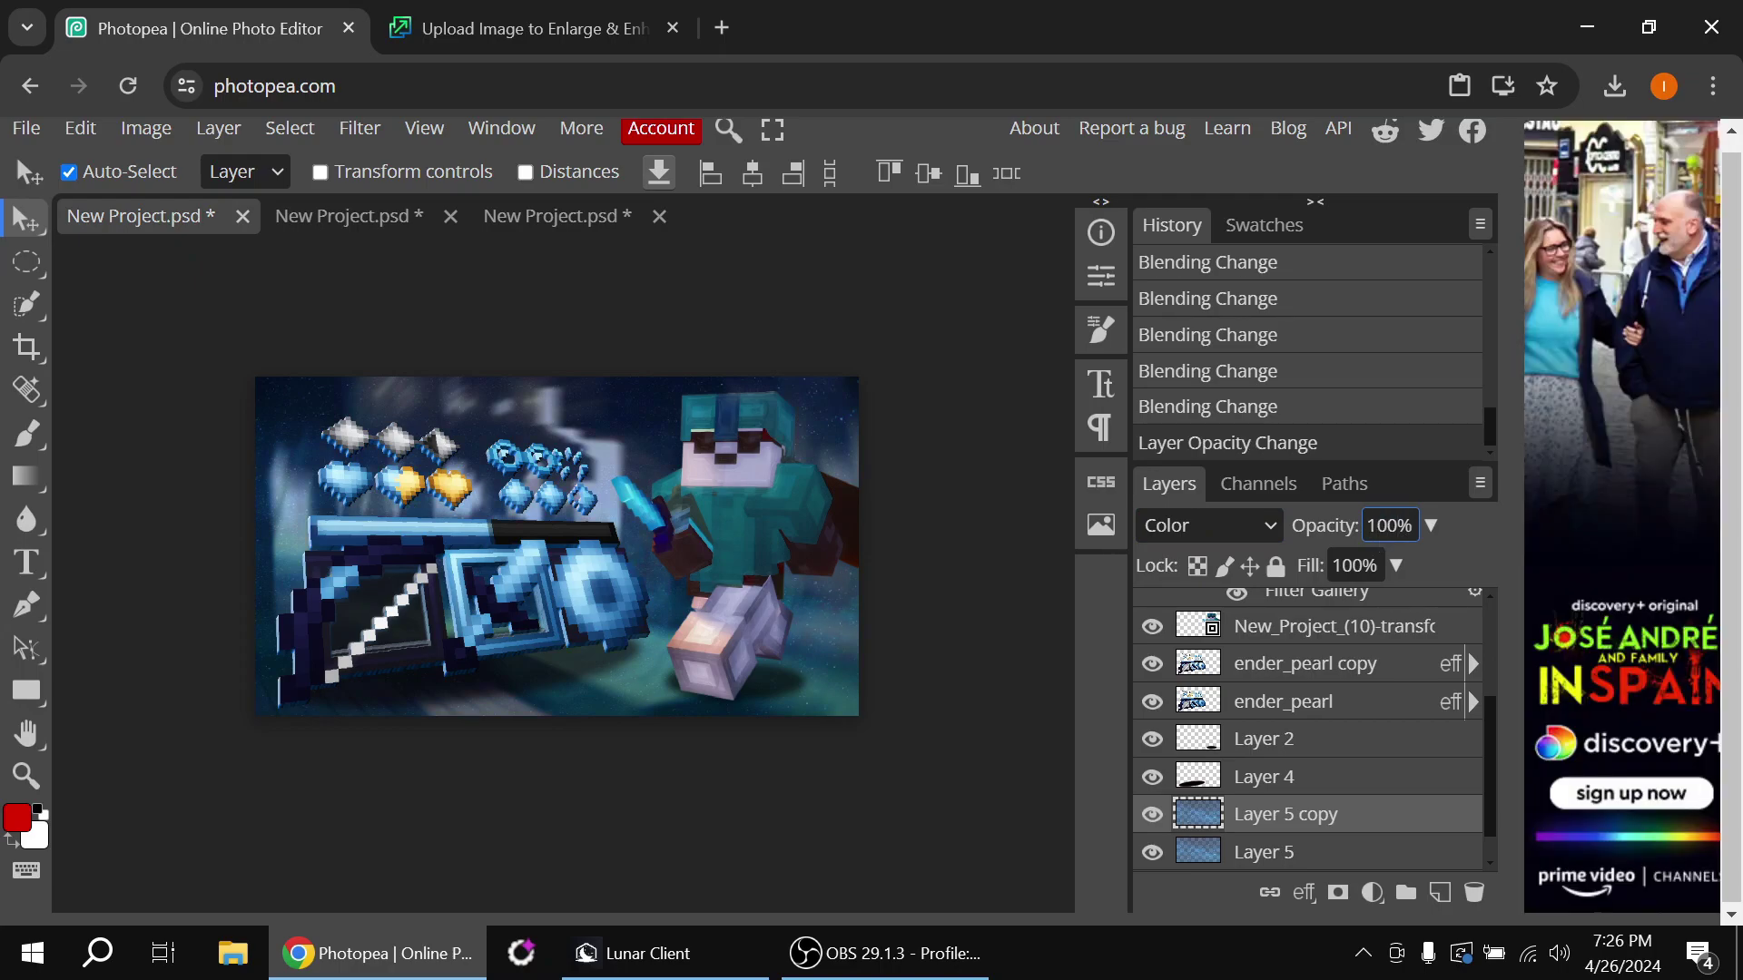
Apply a Vibrance adjustment with vibrance 100 to Layer 5 copy, and switch the browser to full screen to view the thumbnail
left_click(145, 128)
mouse_move(364, 220)
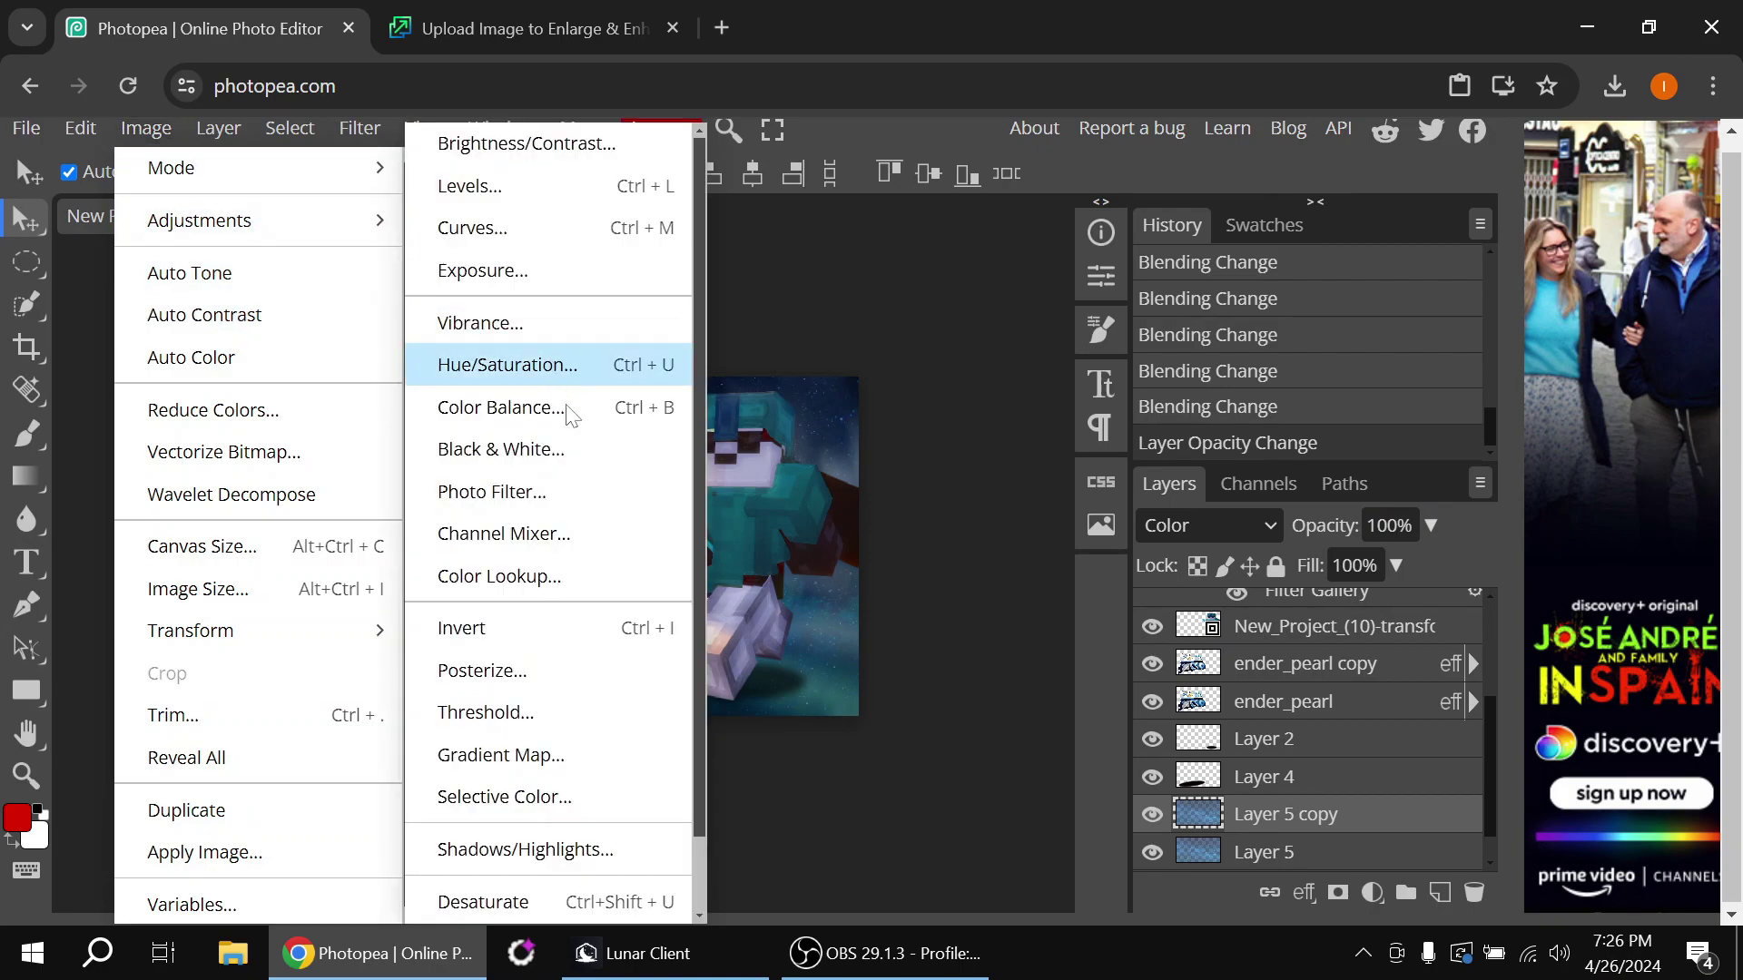
left_click(575, 324)
left_click_drag(836, 320, 1089, 308)
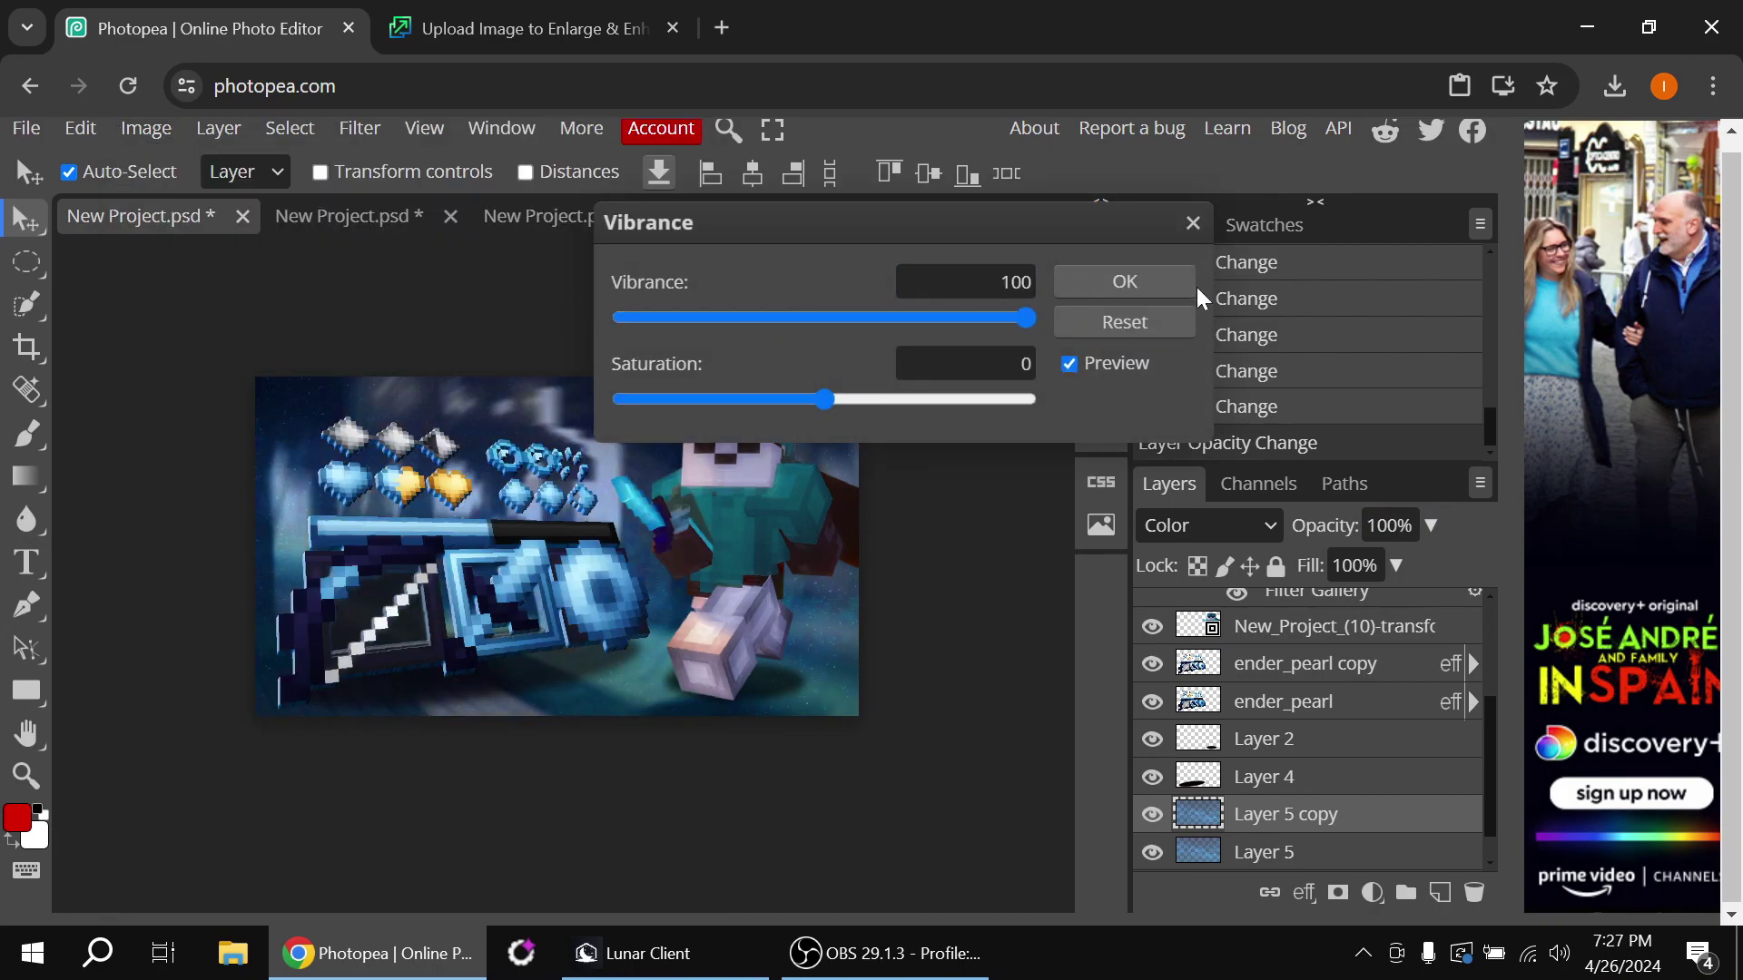
left_click(1143, 285)
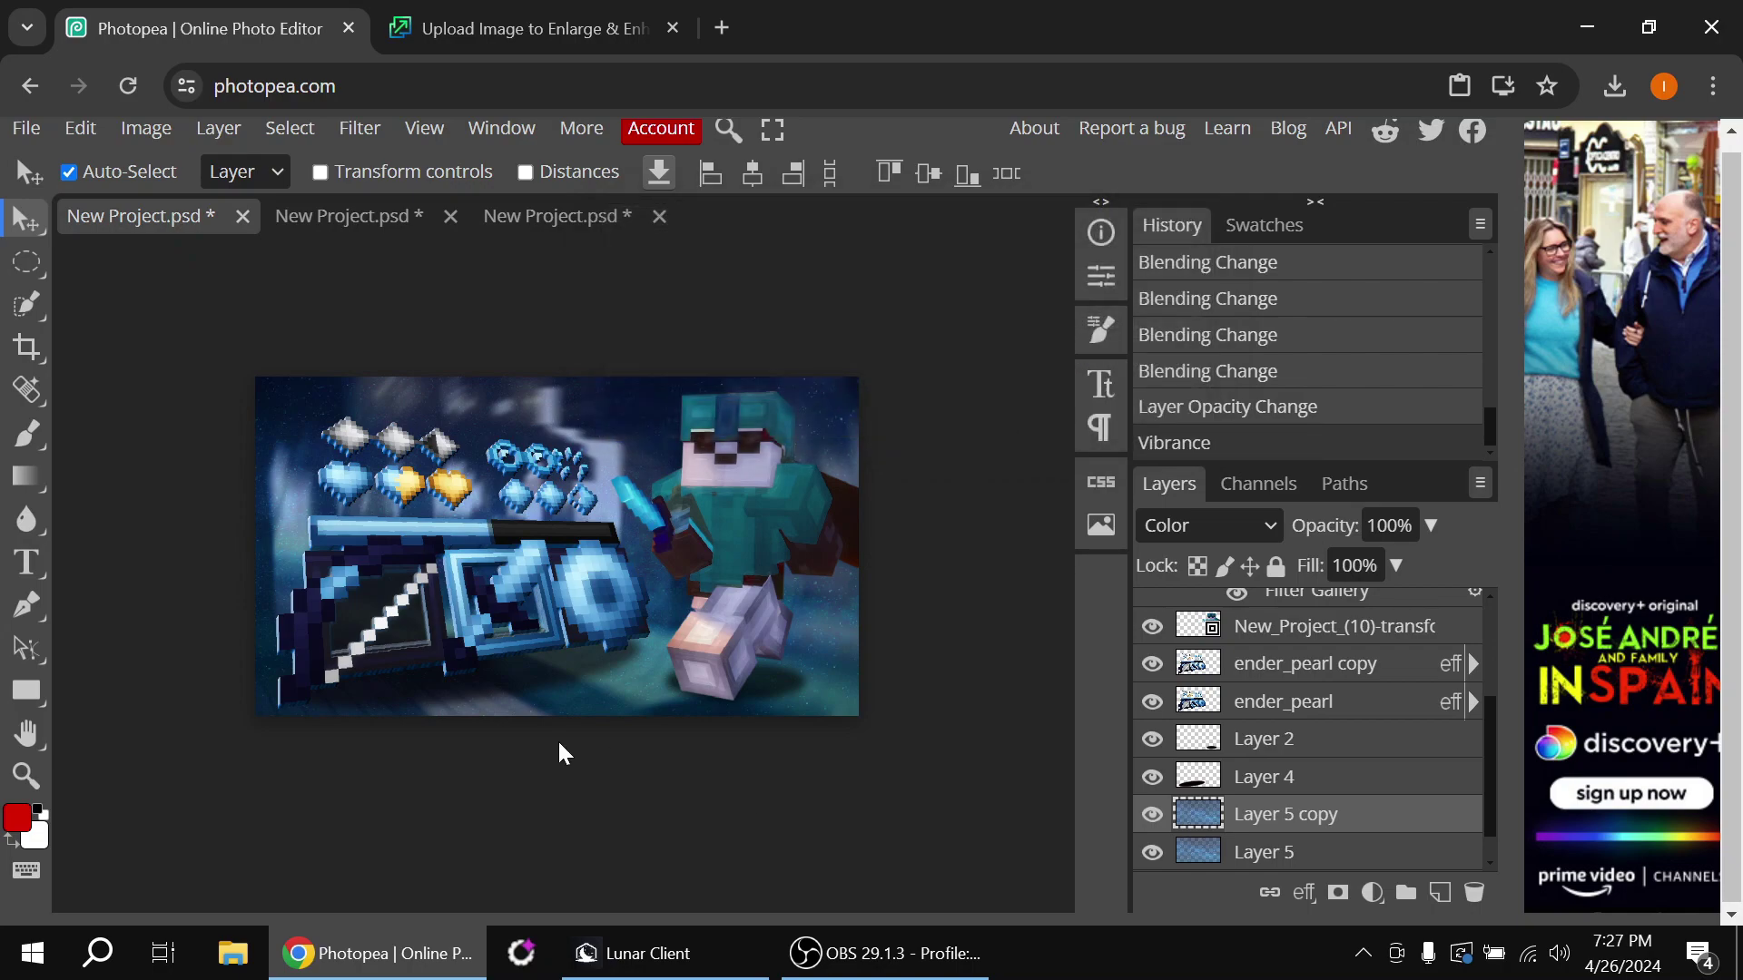
key("F11")
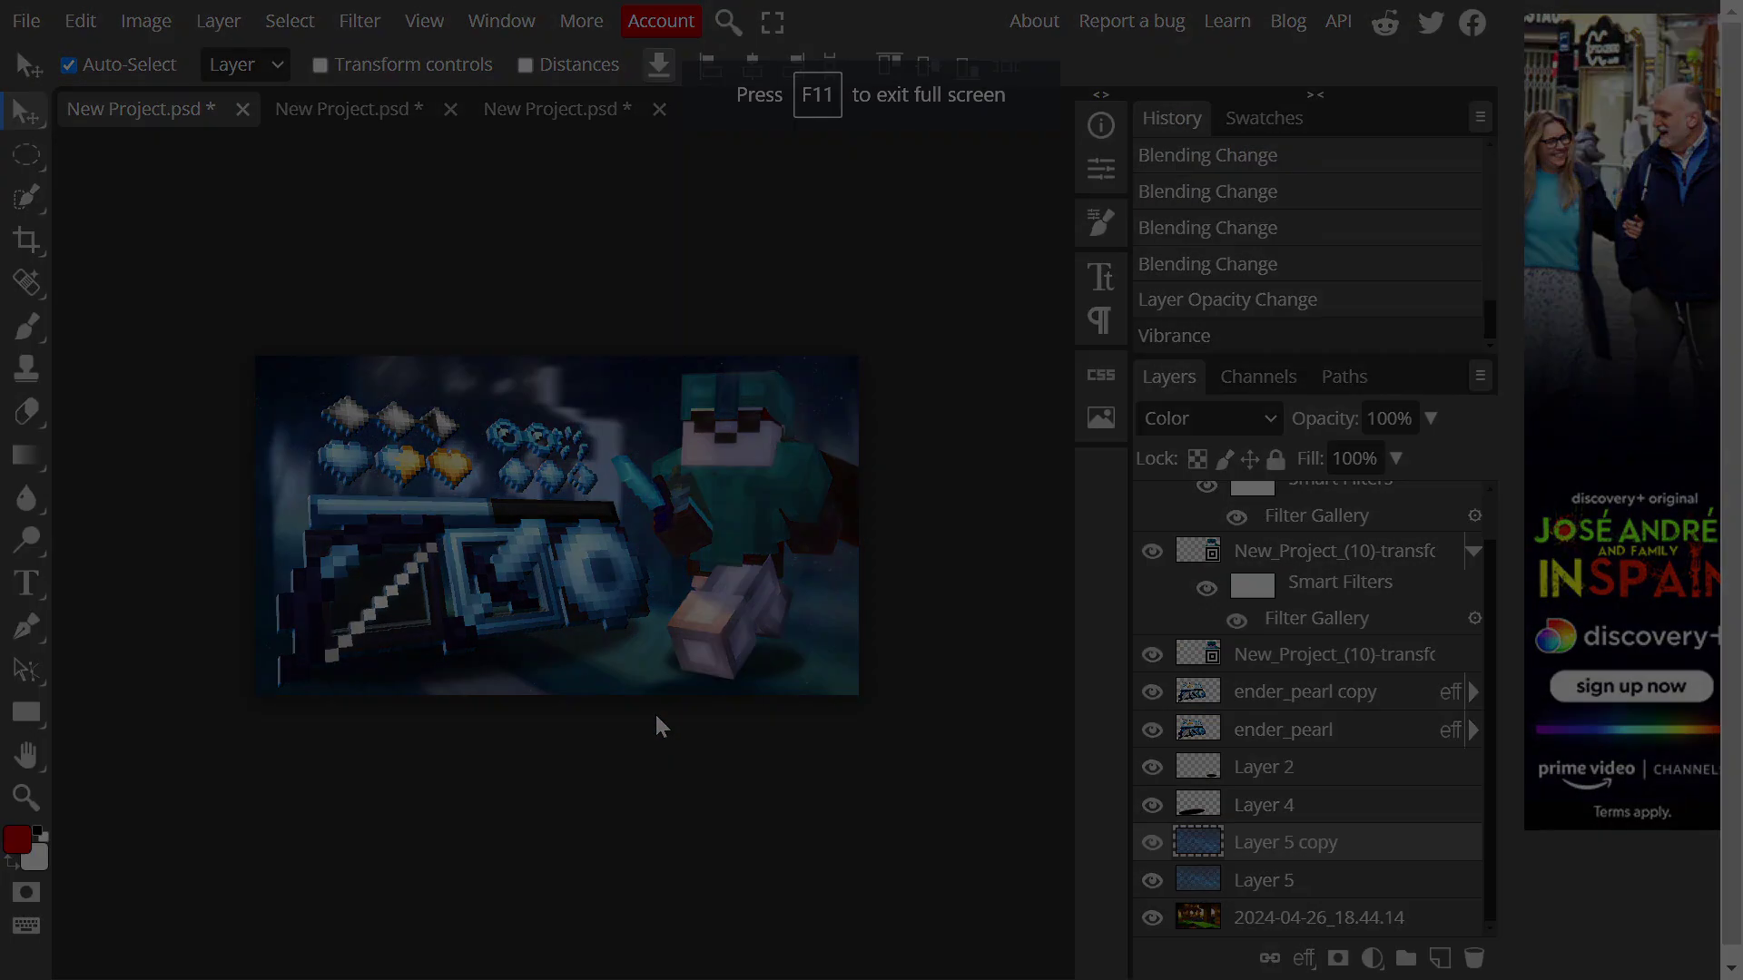